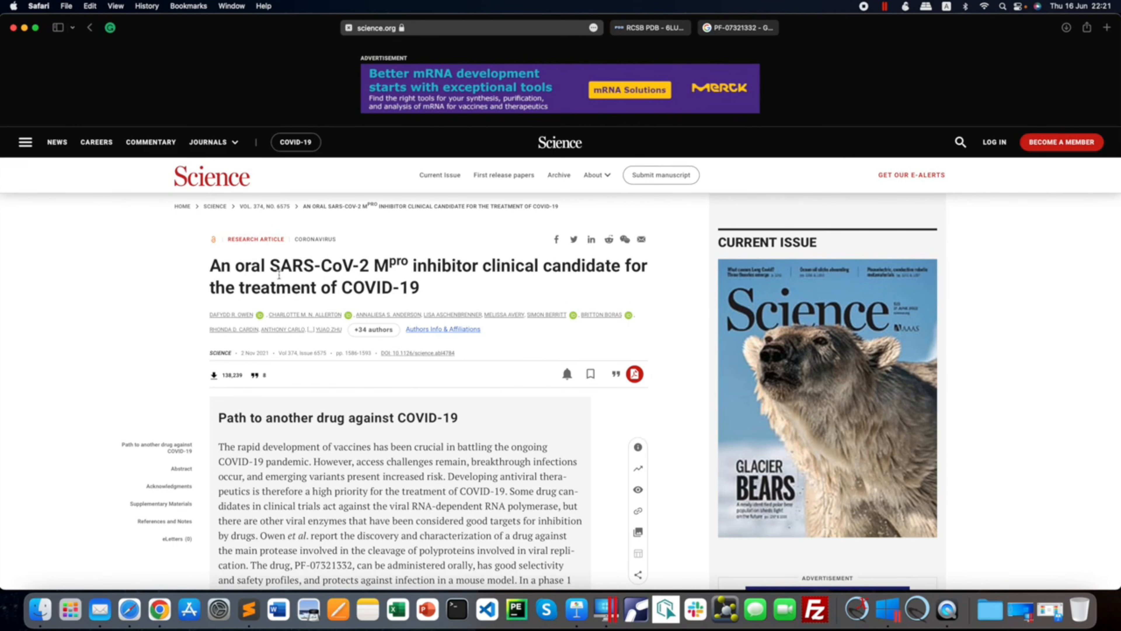
- Highlight "SARS-CoV-2 Mpro" in the article title and the drug name PF-07321332 in the summary paragraph
drag(271, 266, 406, 267)
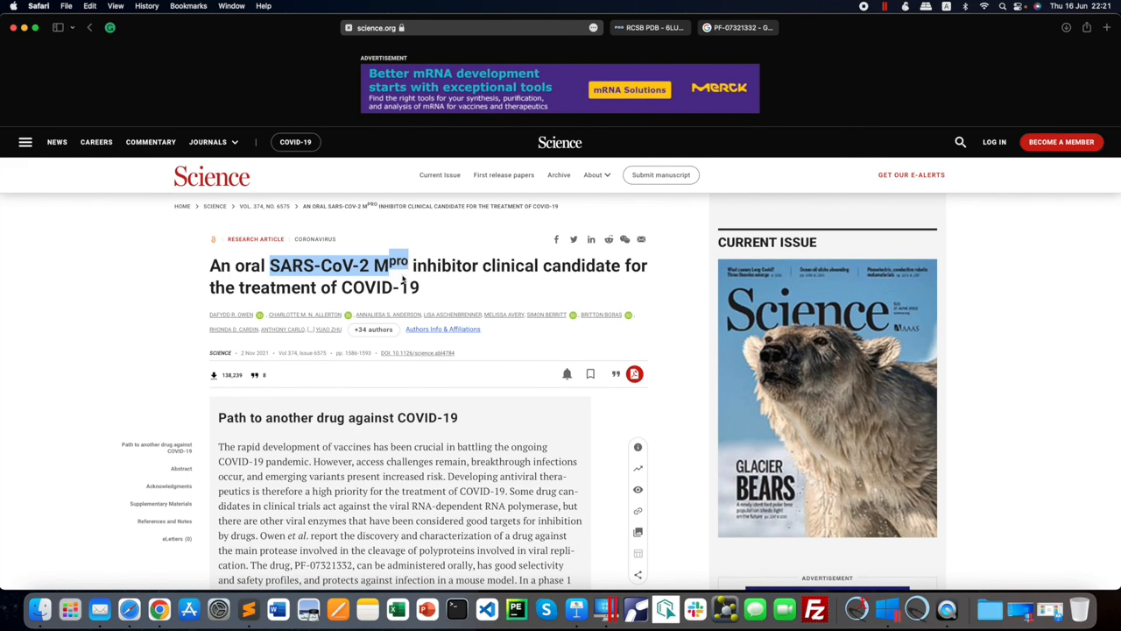
scroll(402, 277, down, 5)
drag(295, 418, 352, 419)
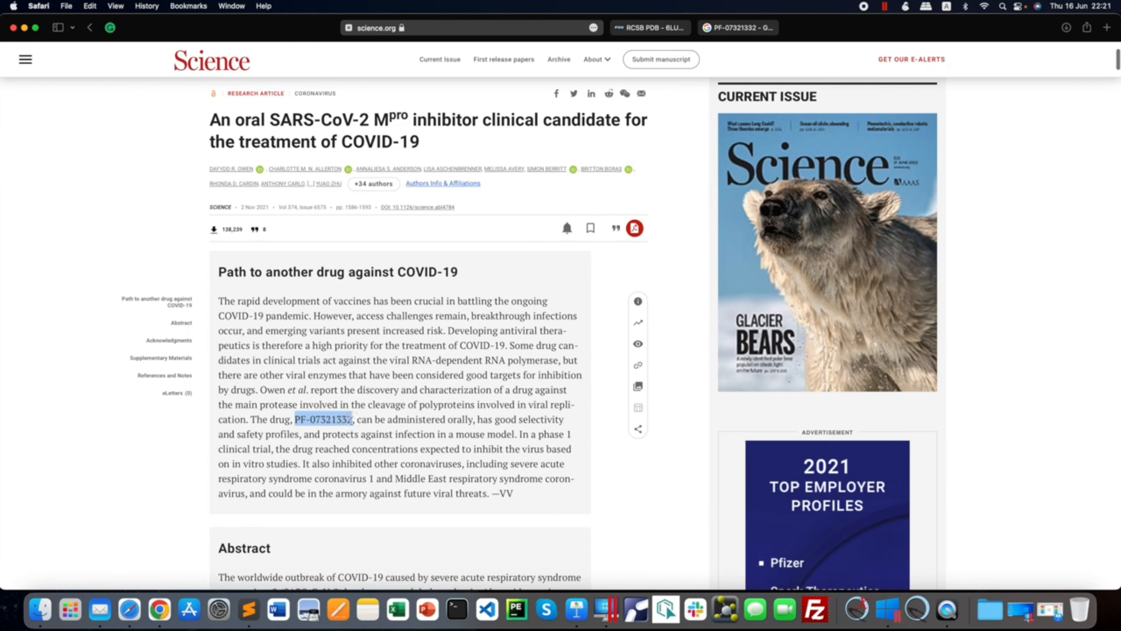
- Open the Nirmatrelvir Wikipedia article from the Google results for PF-07321332
click(745, 29)
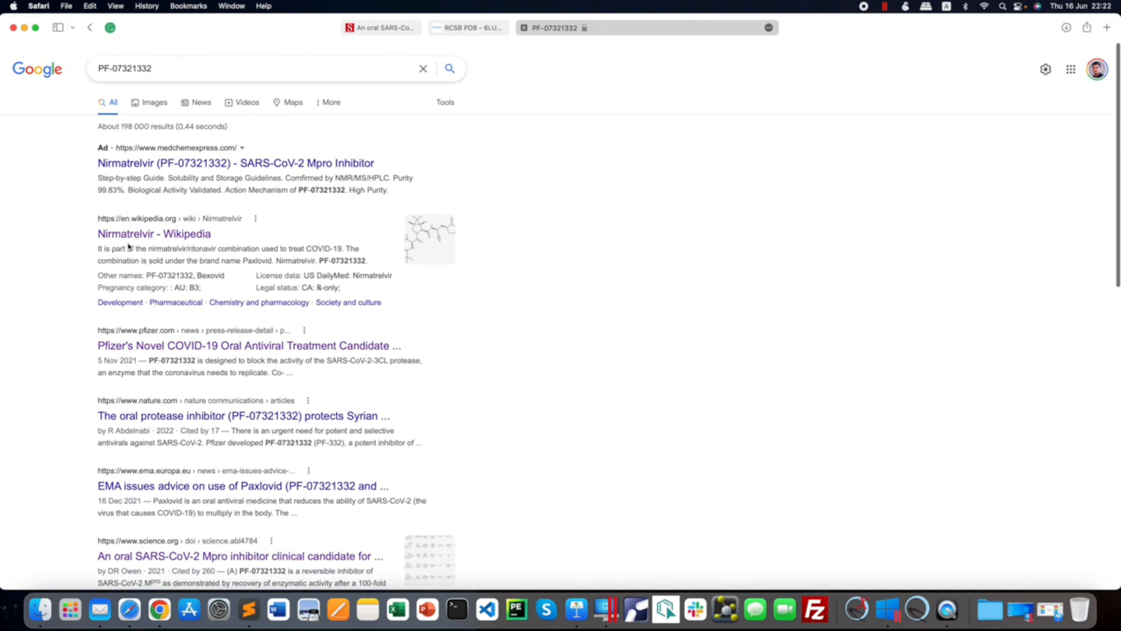
click(146, 238)
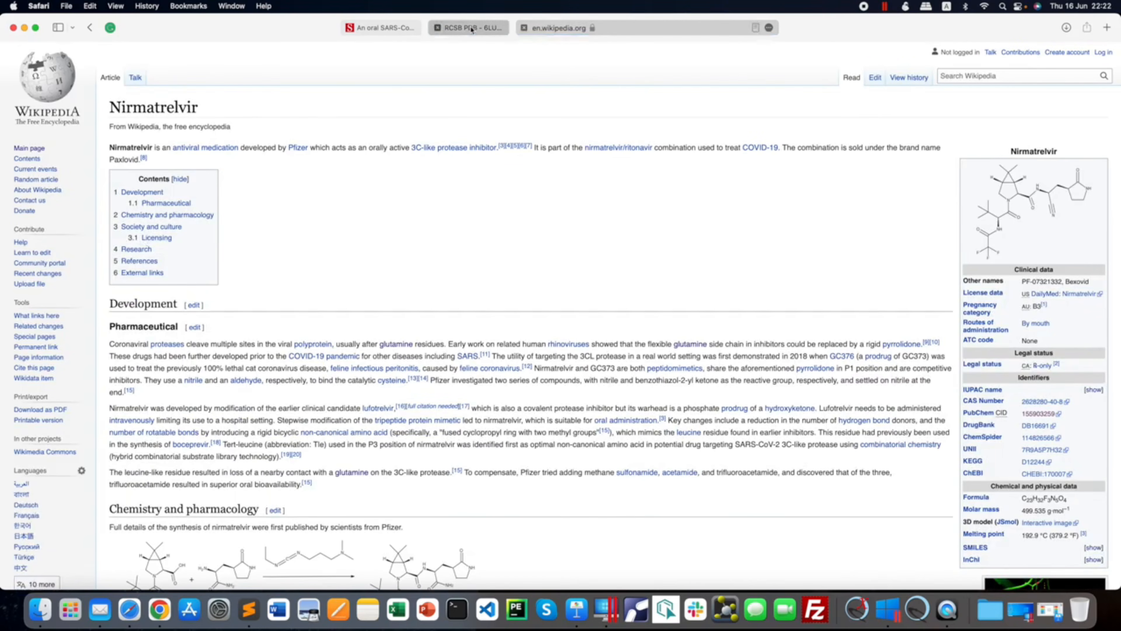
- Examine the Science article's inhibitor comparison table, structural biology figure and abstract, with a brief check of the Nirmatrelvir page
click(378, 27)
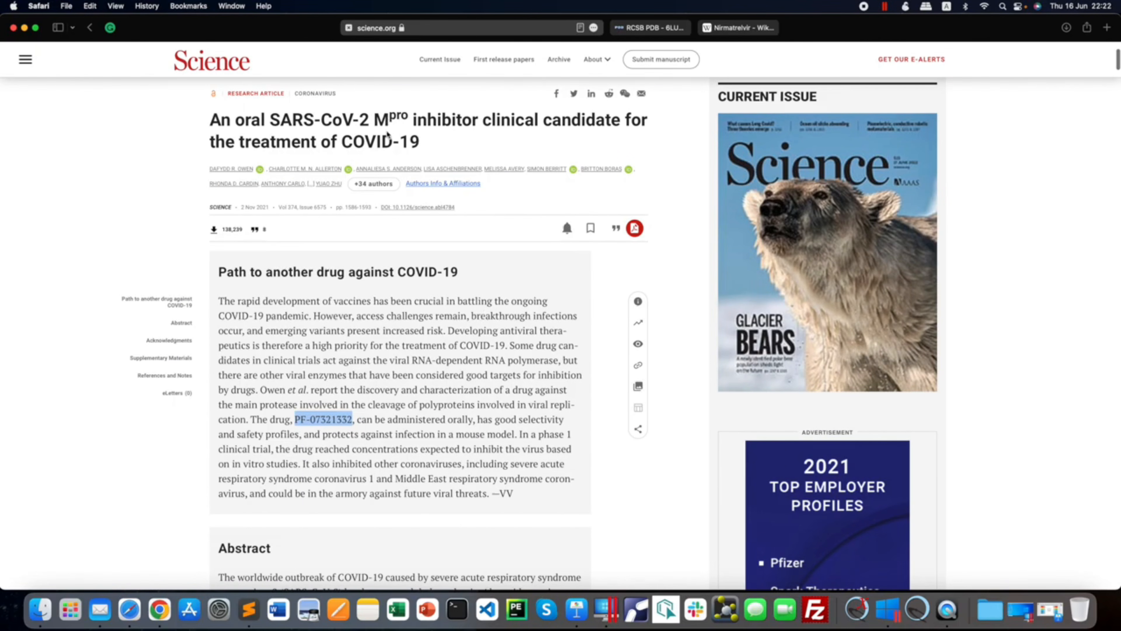
scroll(478, 336, down, 15)
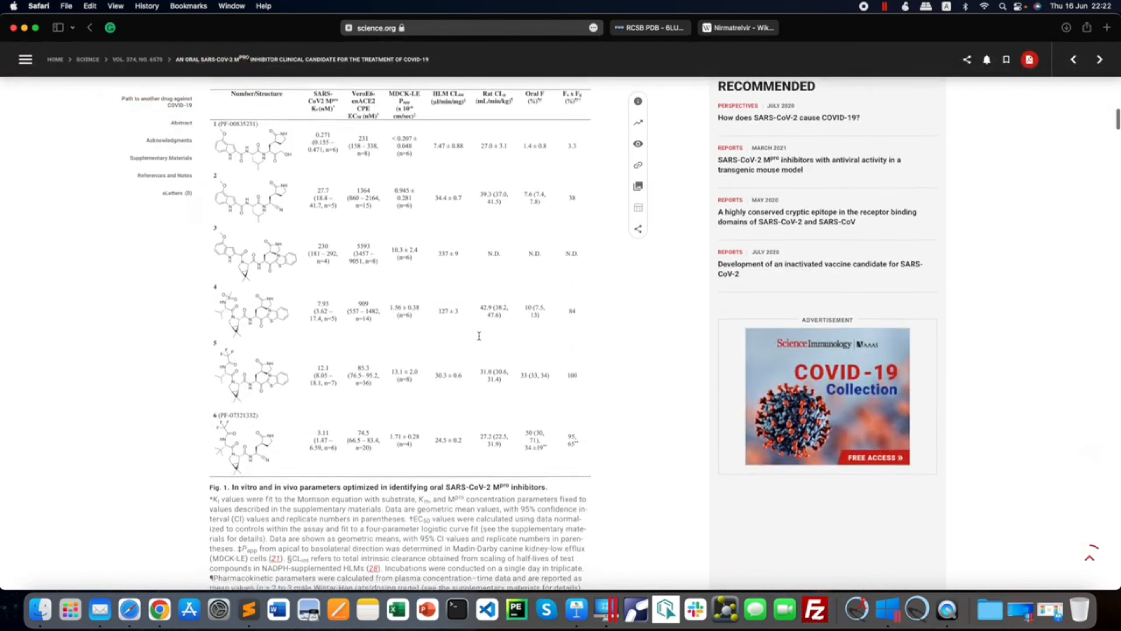
scroll(479, 335, down, 15)
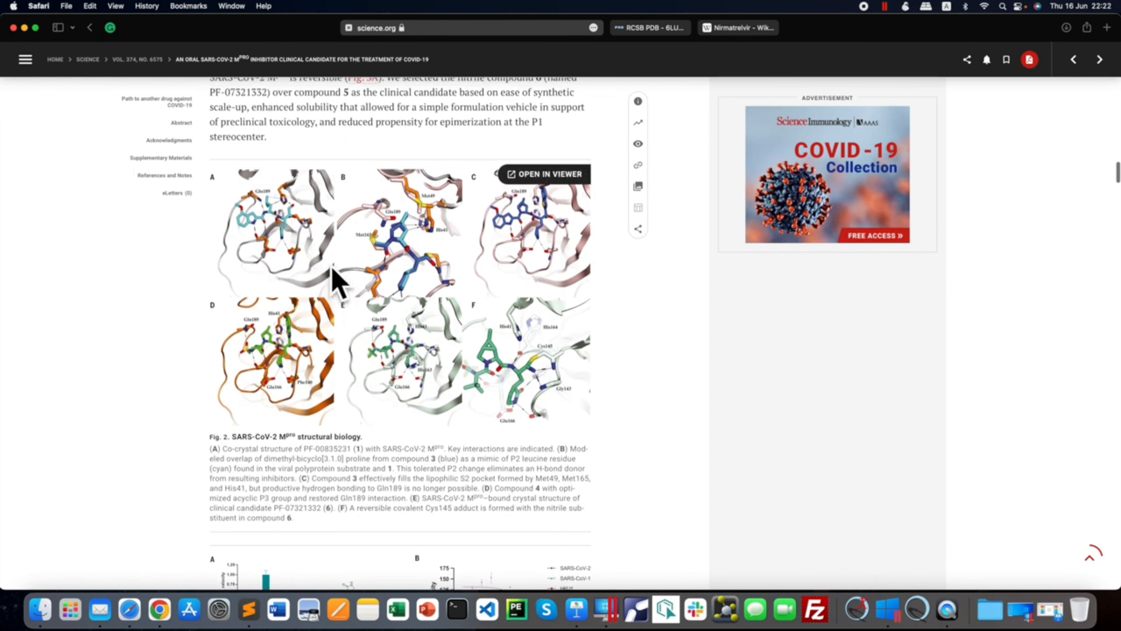
click(742, 28)
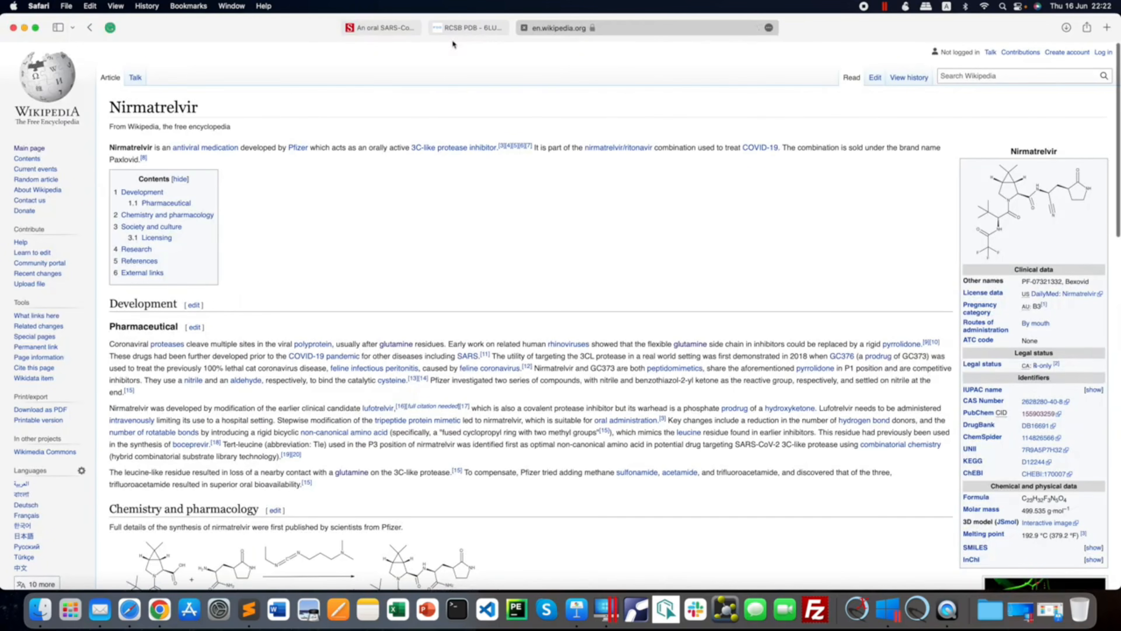
click(378, 28)
scroll(470, 216, up, 10)
scroll(470, 211, up, 15)
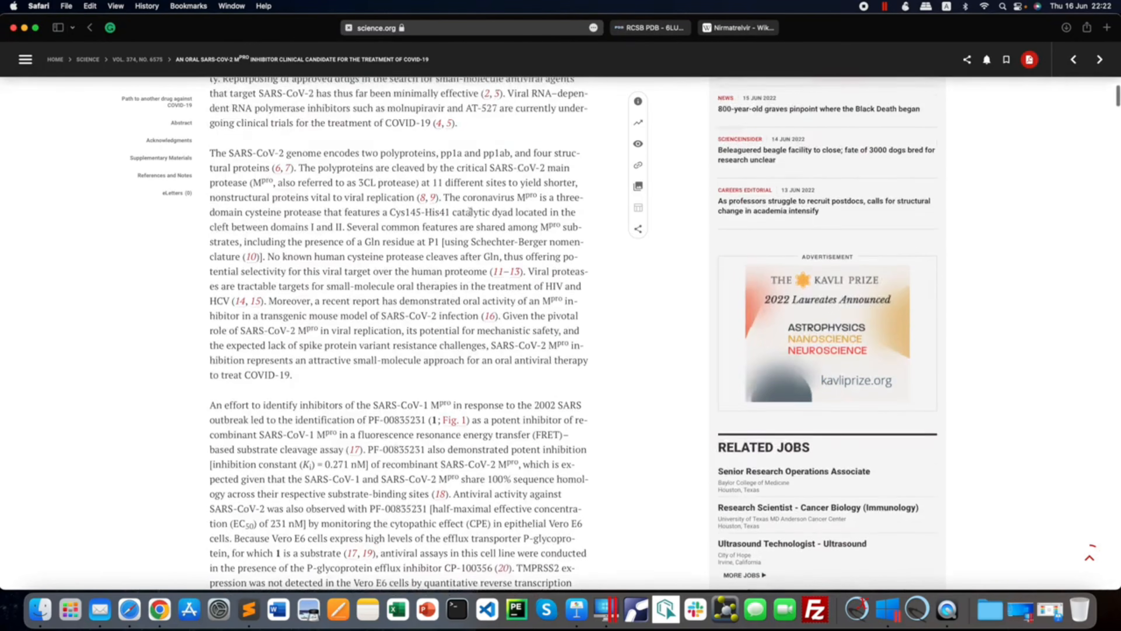
scroll(470, 212, up, 15)
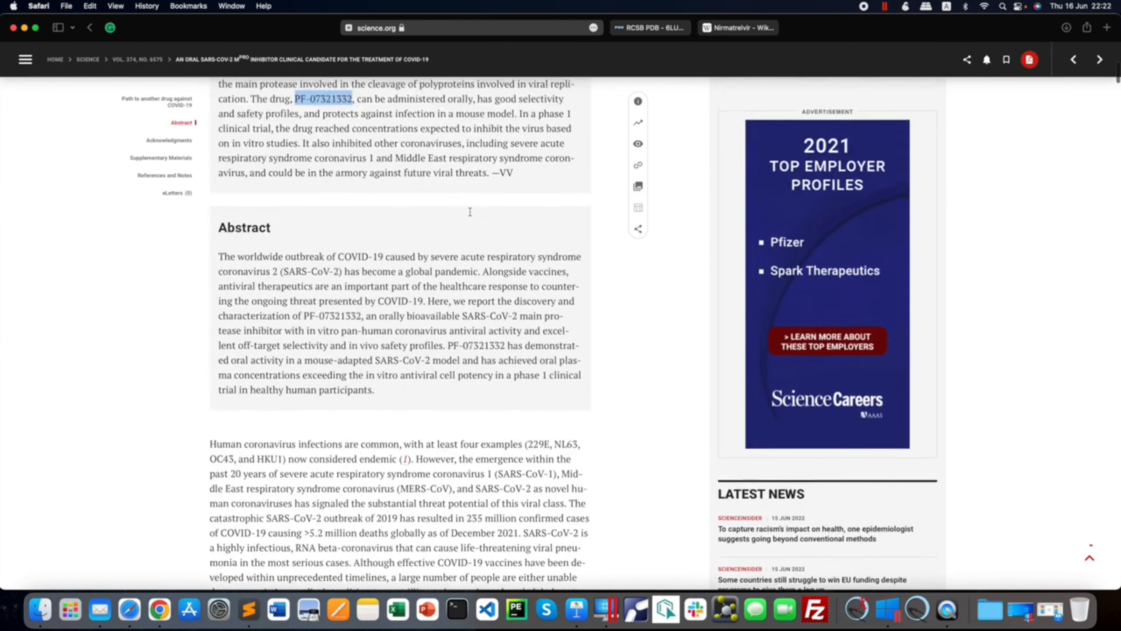
scroll(470, 212, up, 2)
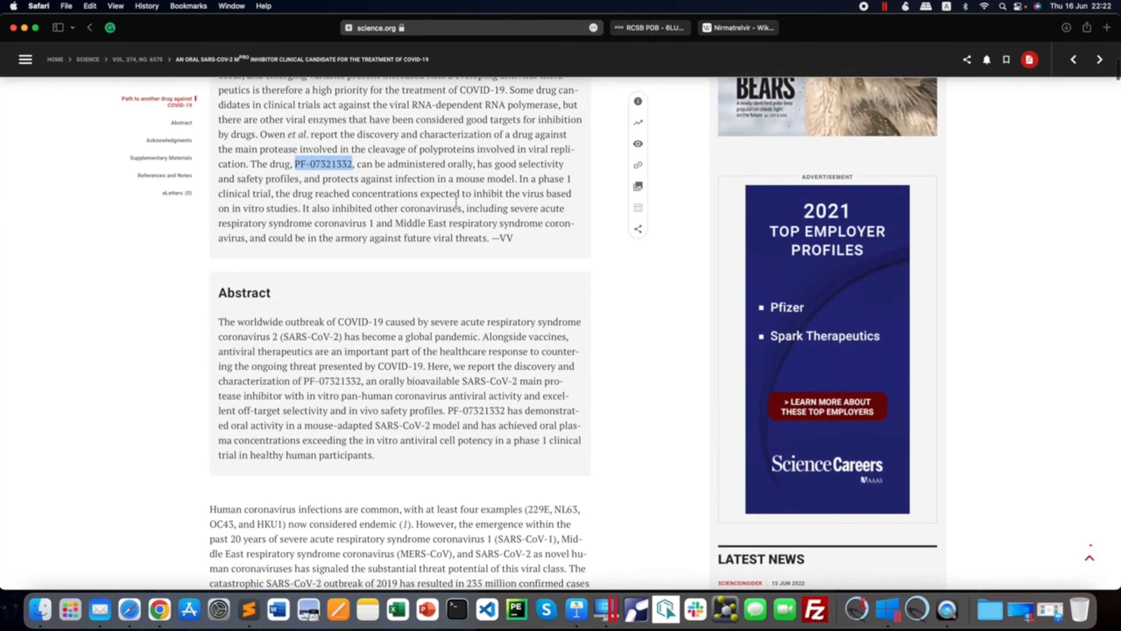
scroll(456, 202, up, 8)
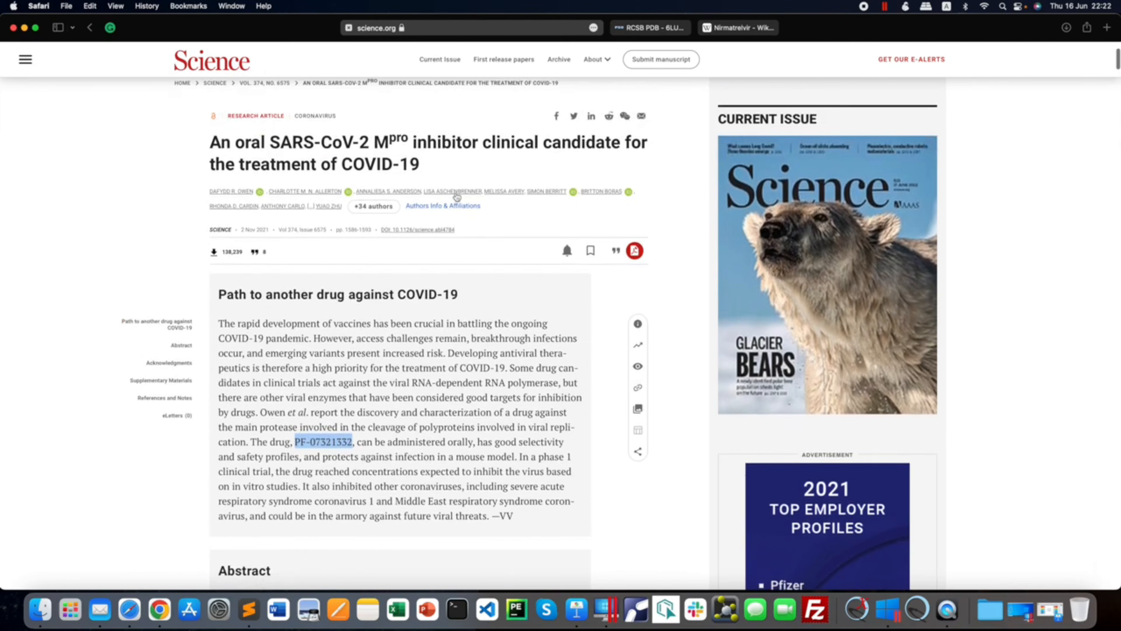
- View the RCSB PDB entry for the COVID-19 main protease and highlight its ID, 6LU7
click(655, 30)
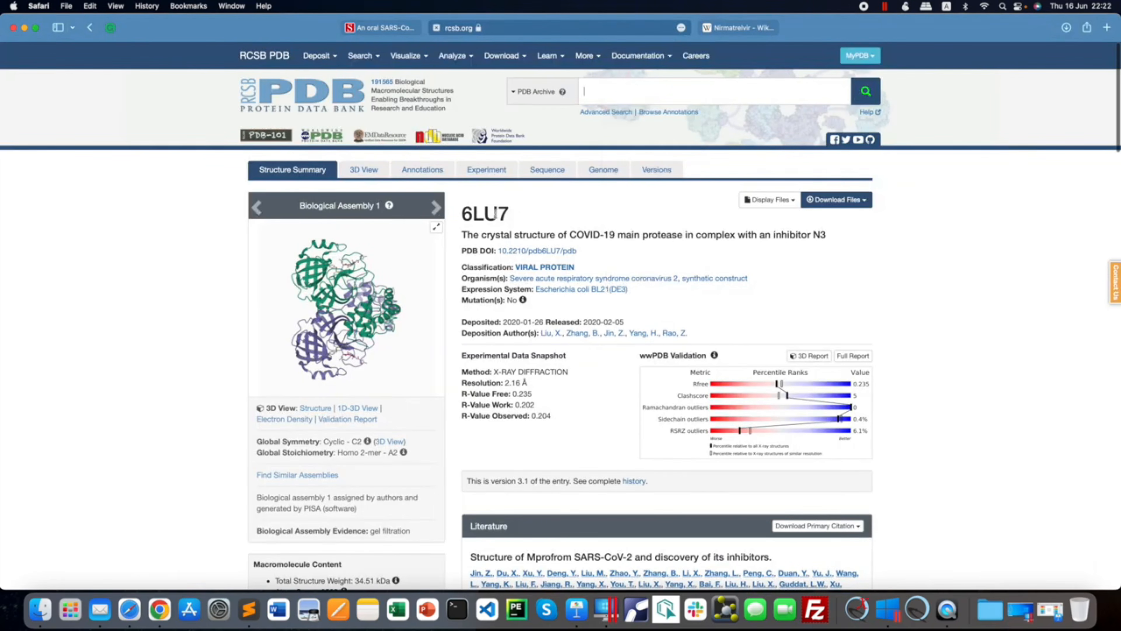
scroll(463, 214, down, 2)
drag(461, 201, 511, 202)
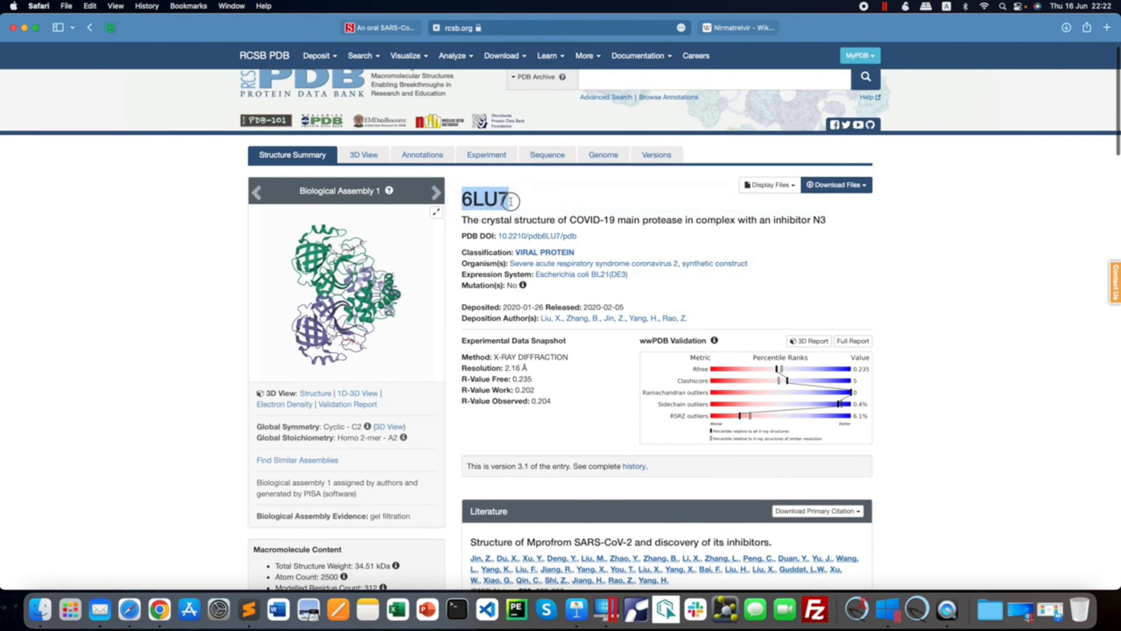
scroll(530, 204, up, 2)
click(548, 205)
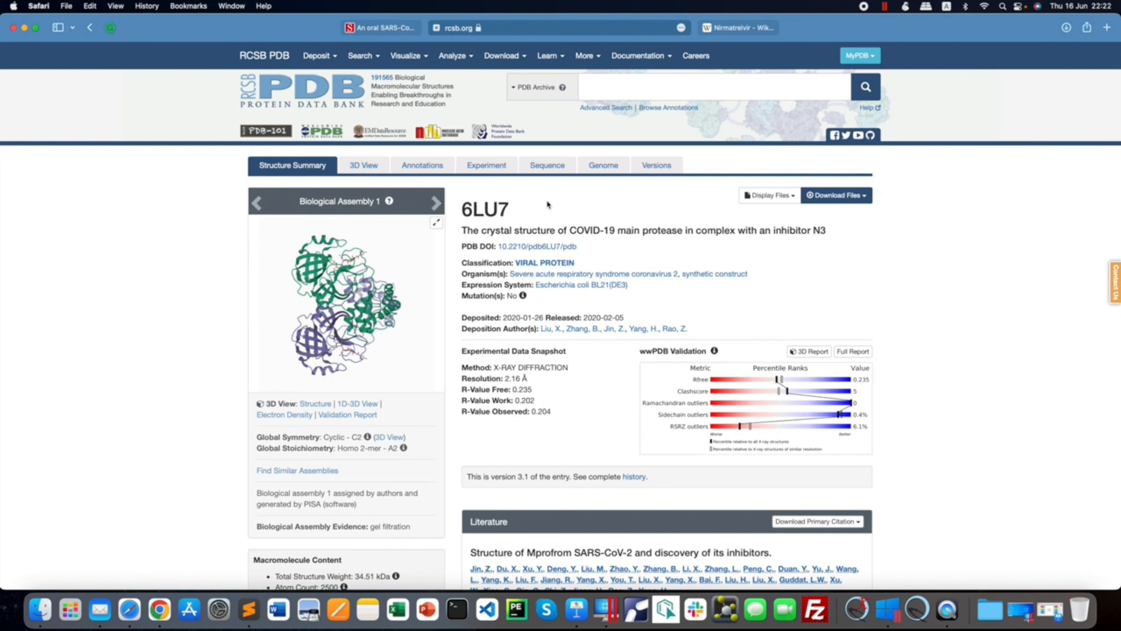
drag(463, 209, 511, 210)
click(530, 215)
drag(461, 211, 513, 209)
click(599, 89)
- Download the 6LU7 structure in PDB Format and check for the file in the Downloads folder
click(865, 197)
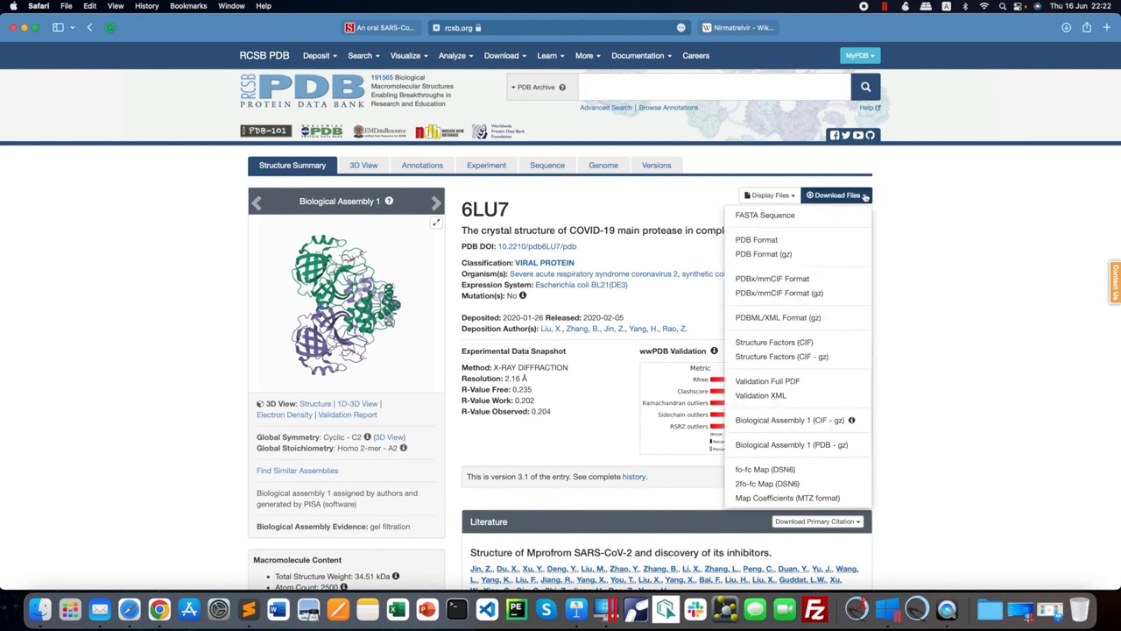
click(760, 241)
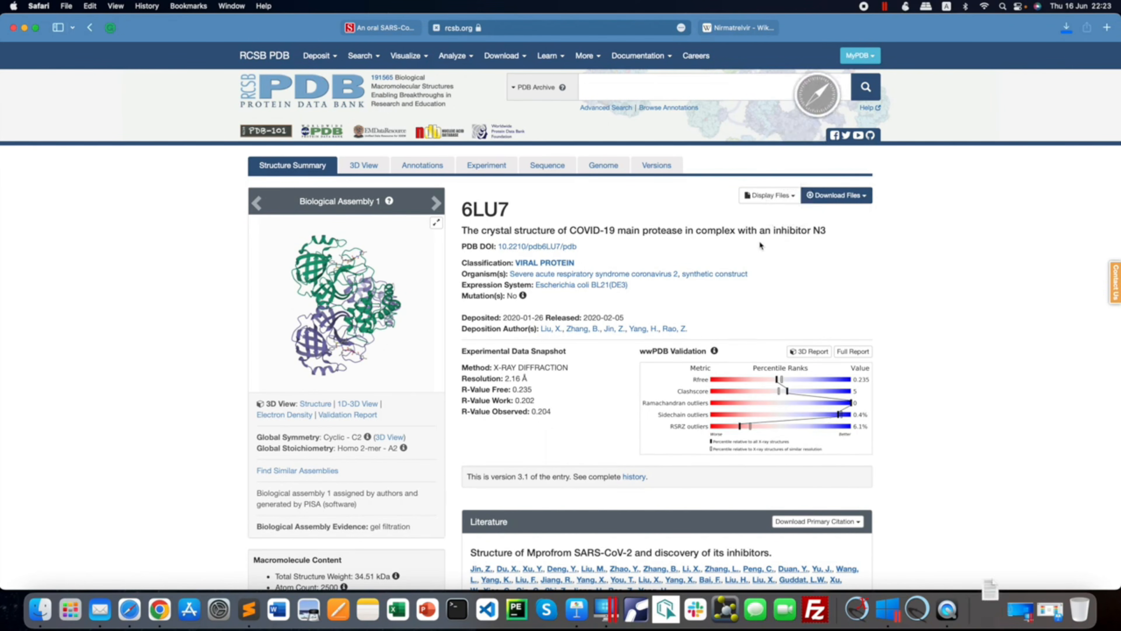
click(989, 608)
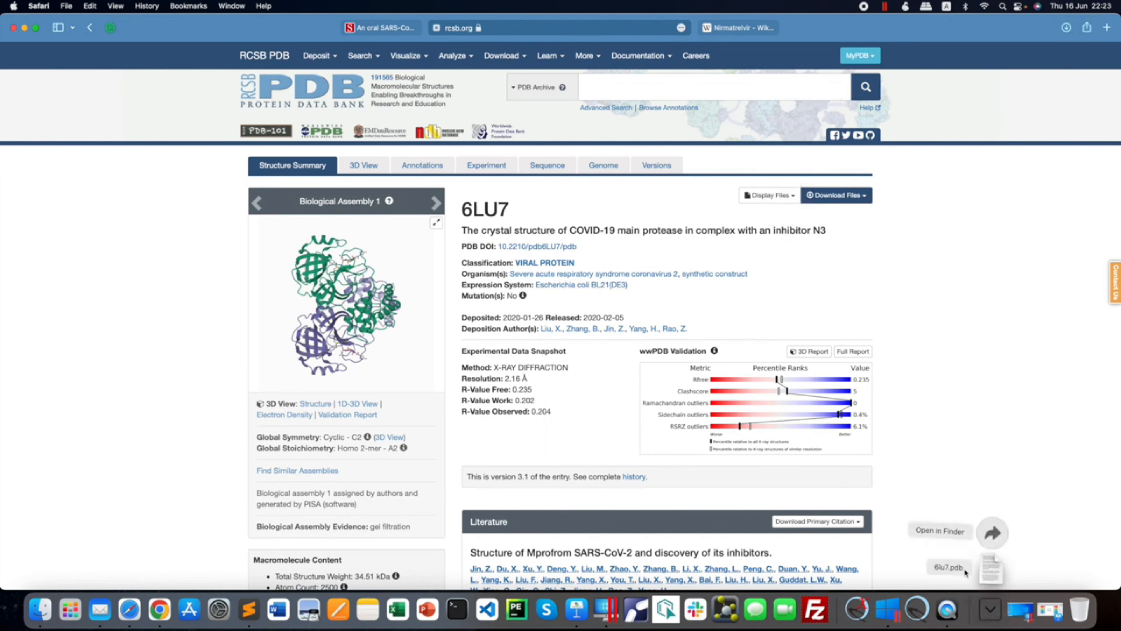
click(977, 486)
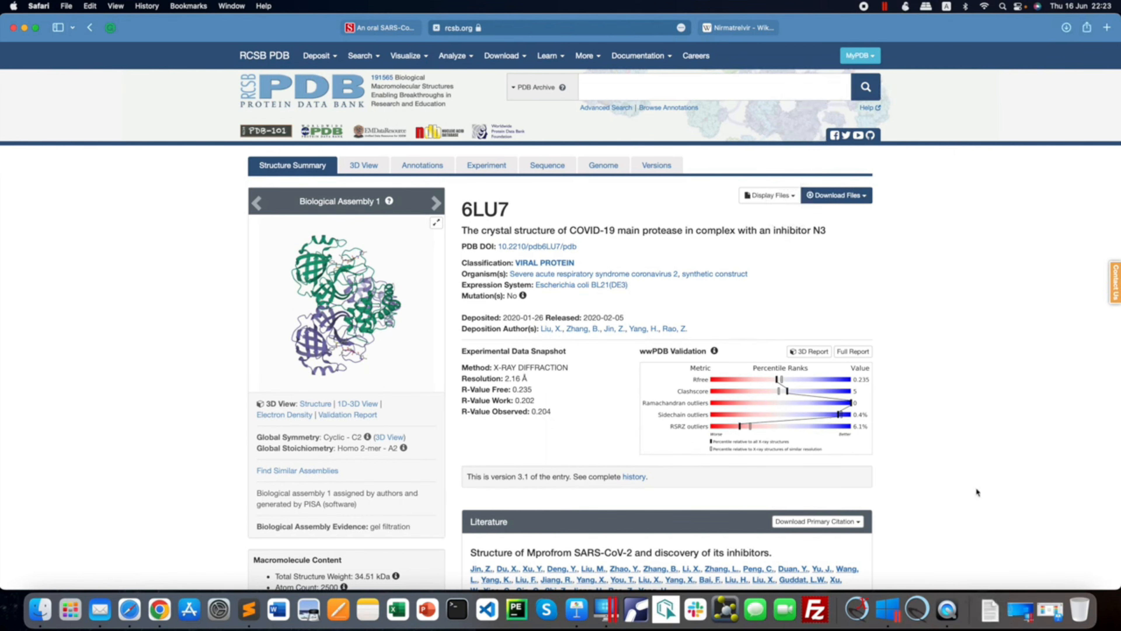
- Read through the Nirmatrelvir Wikipedia article's development, chemistry and pharmacology, and research sections
click(736, 28)
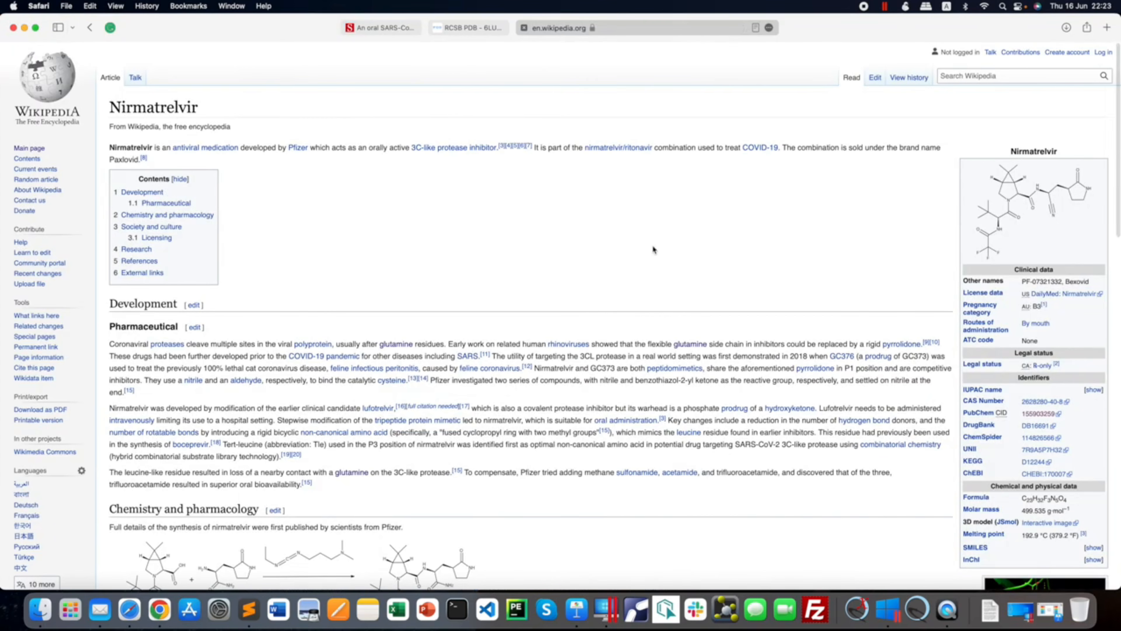
scroll(653, 250, down, 3)
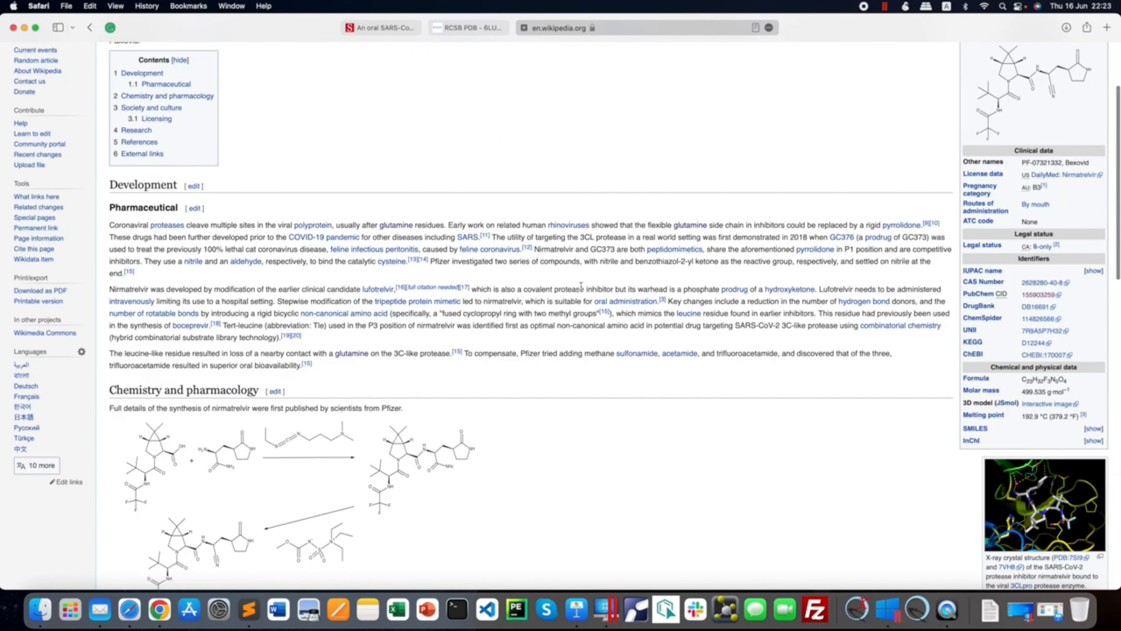
scroll(581, 287, down, 5)
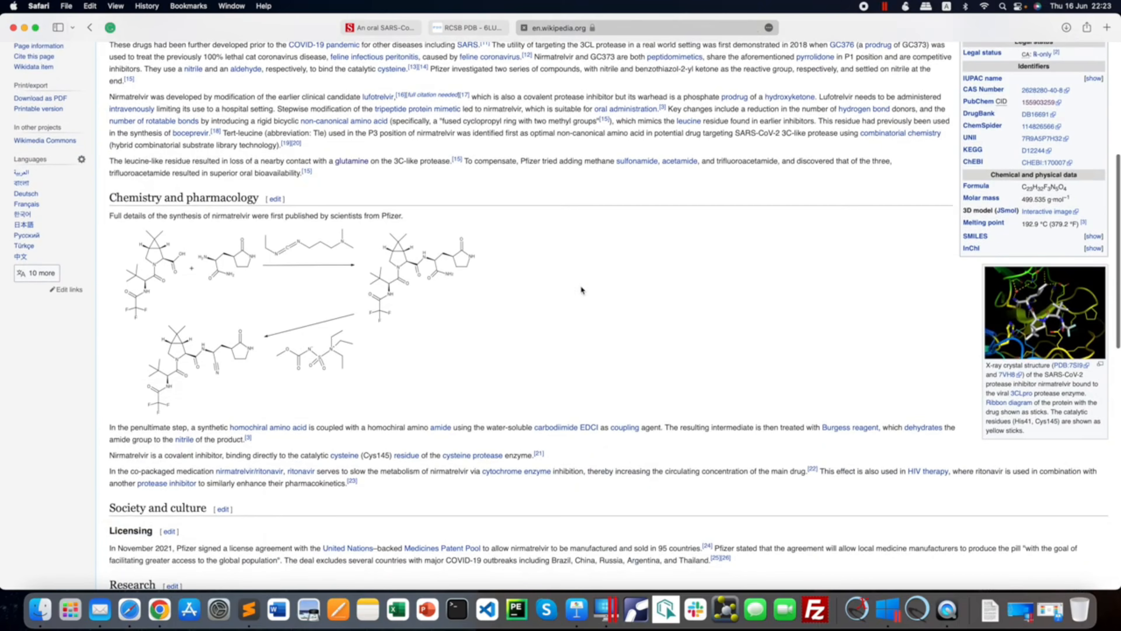
scroll(581, 290, down, 7)
scroll(581, 290, up, 7)
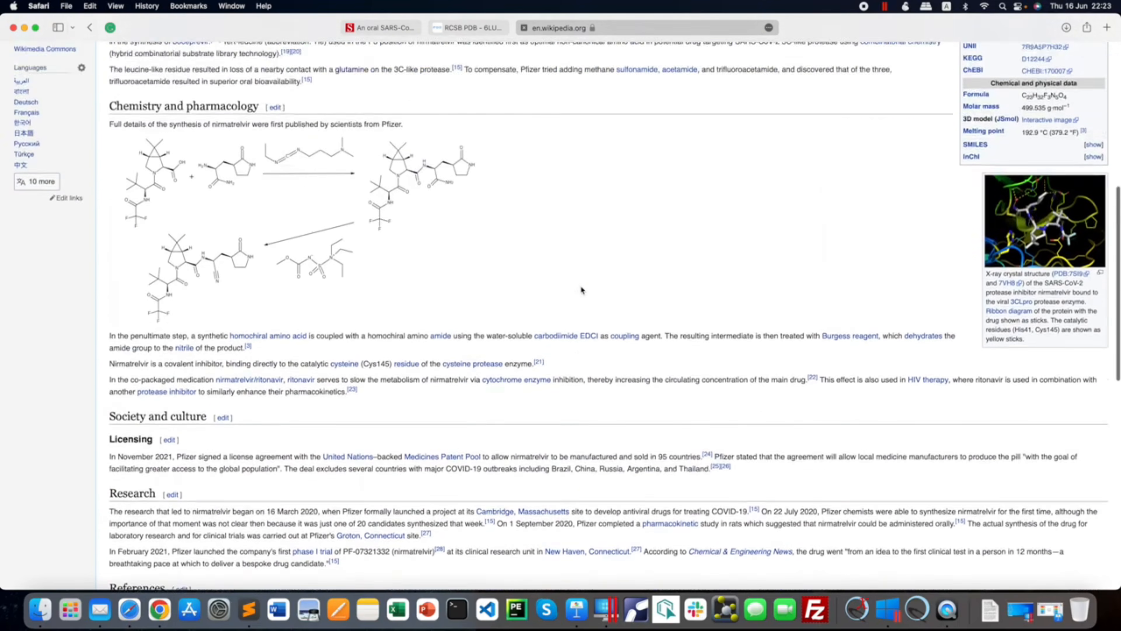
scroll(580, 285, up, 7)
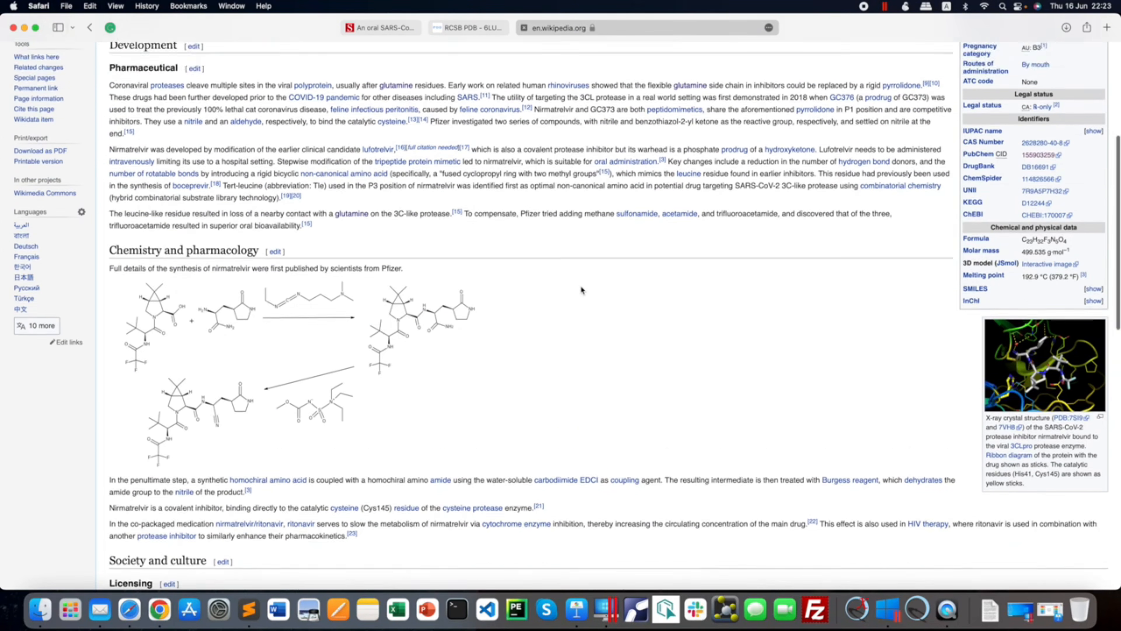
- Return to the 6LU7 entry and examine the experimental method in its Experimental Data Snapshot
click(462, 27)
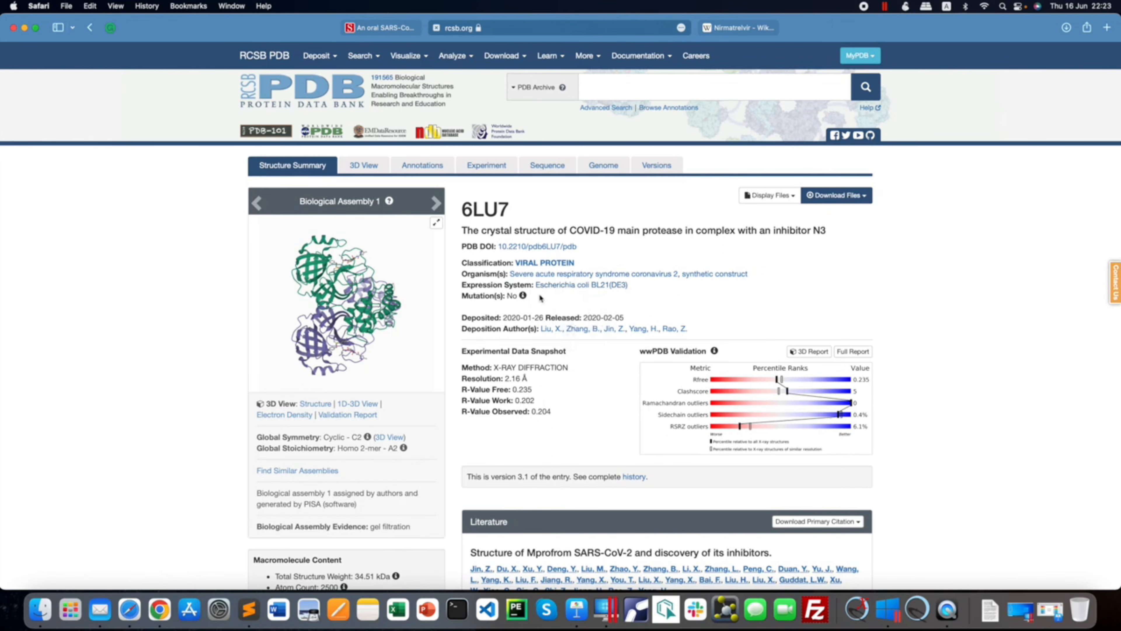
scroll(540, 298, down, 3)
drag(493, 241, 575, 242)
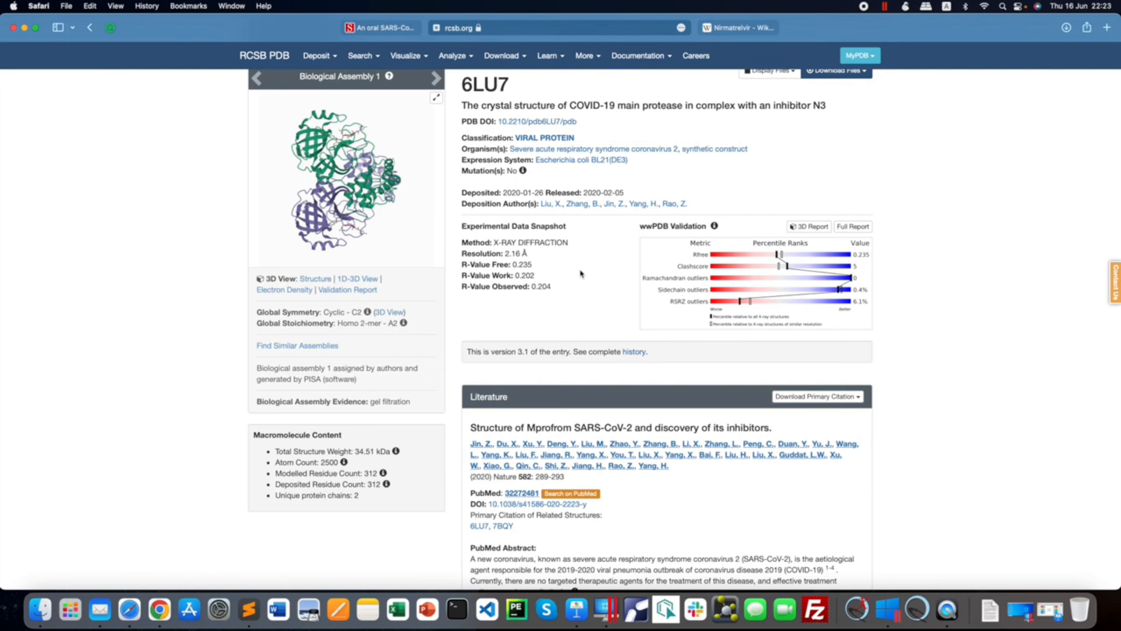
scroll(581, 274, up, 3)
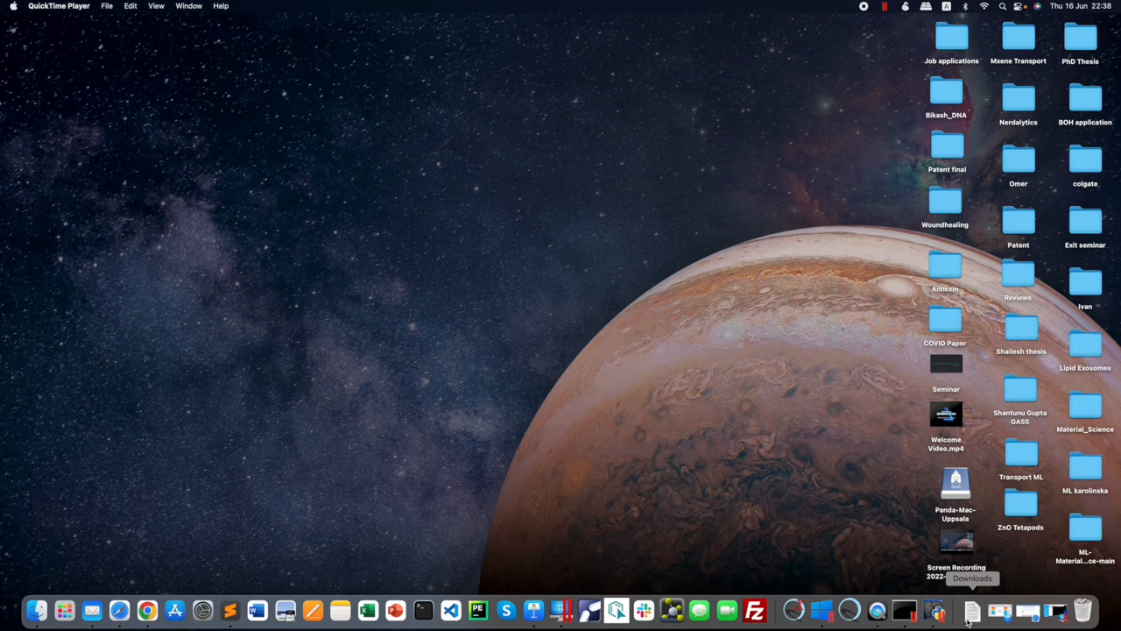
- Open 6lu7.pdb from the Downloads folder in UCSF Chimera
click(967, 621)
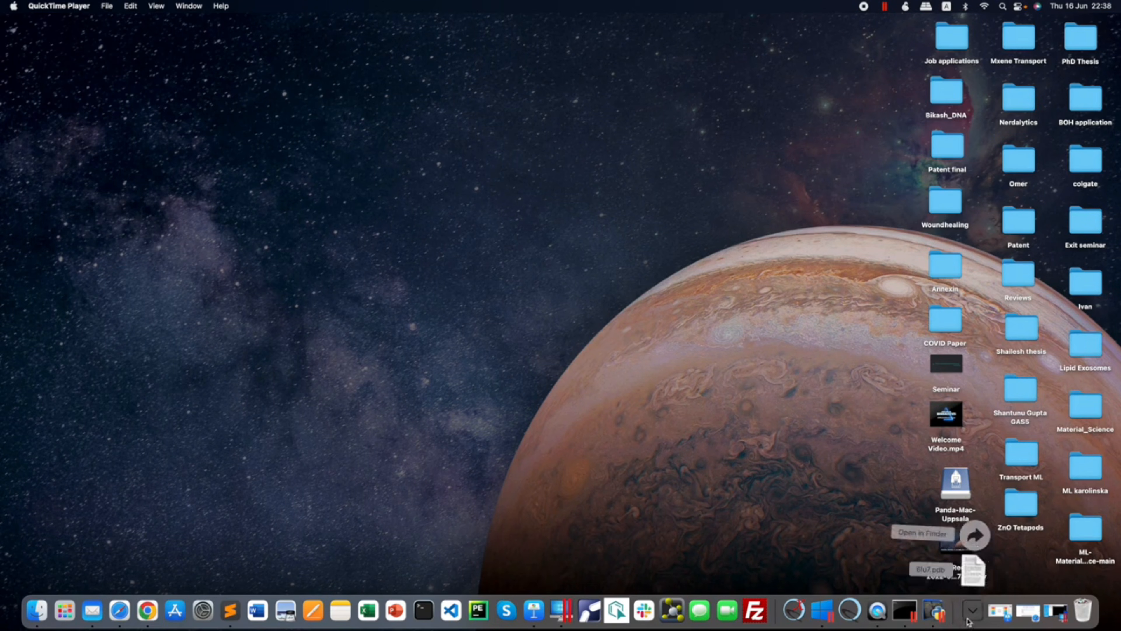
click(975, 539)
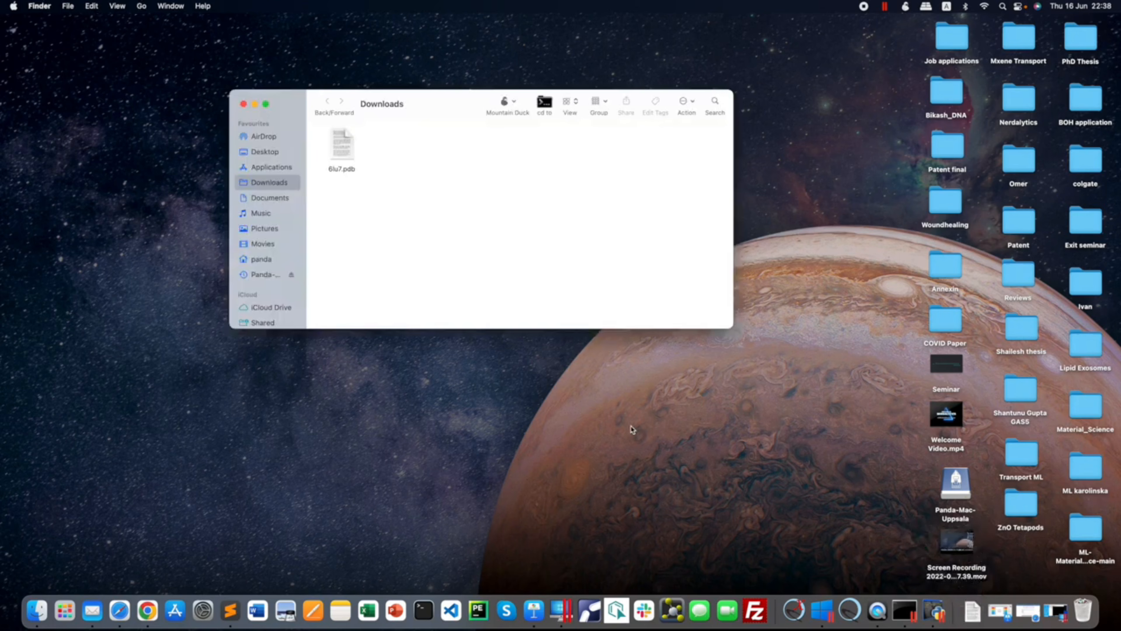
click(343, 145)
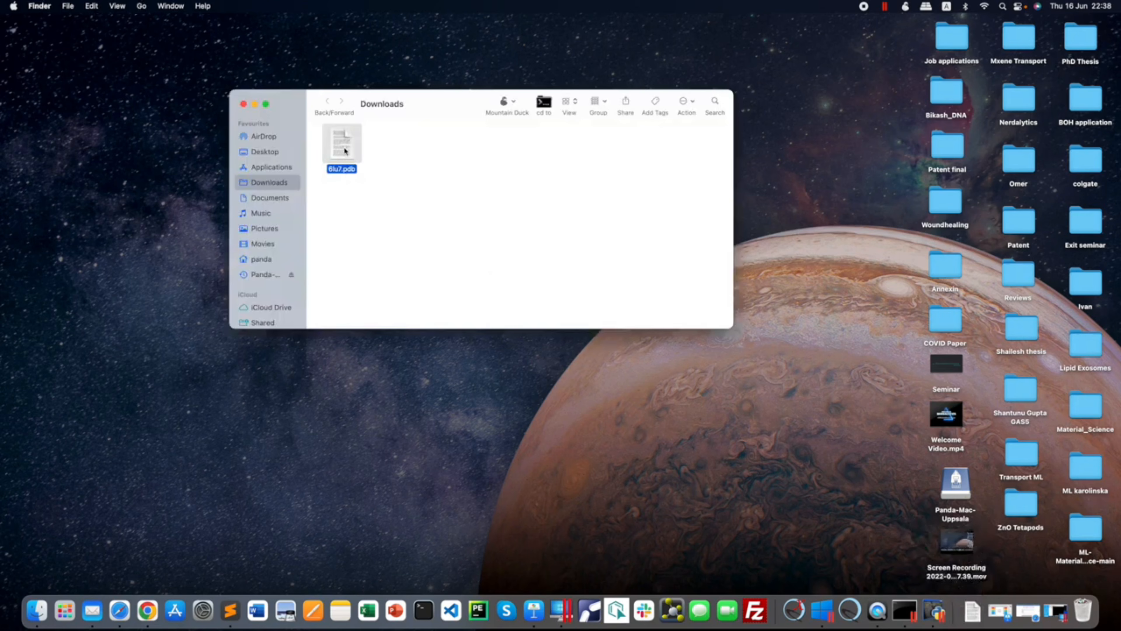
right_click(344, 146)
mouse_move(368, 168)
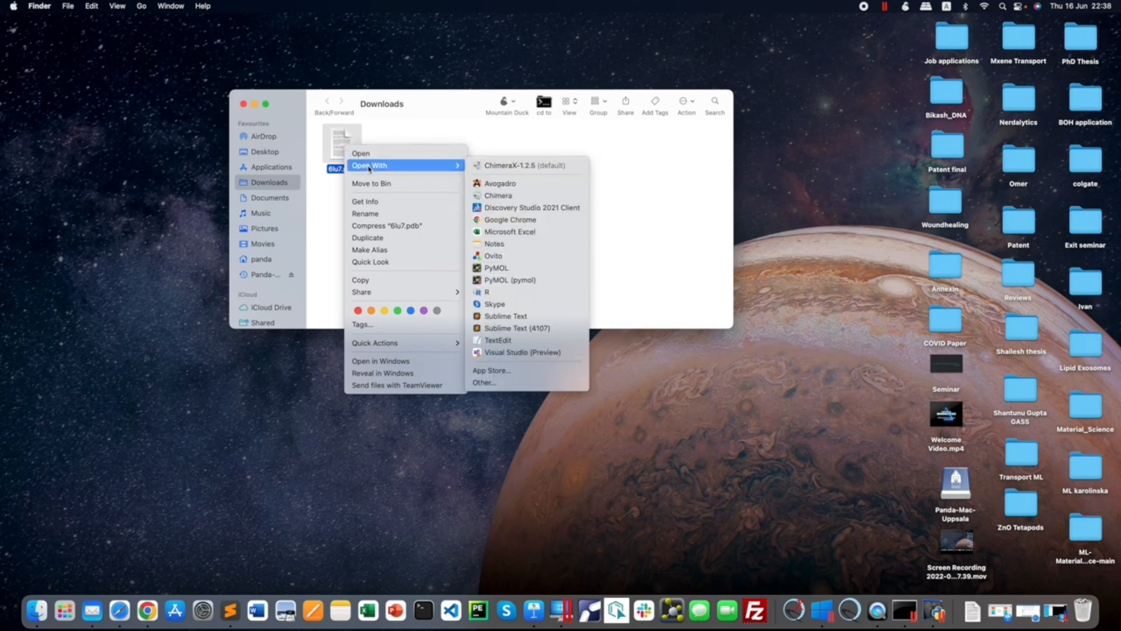
click(502, 198)
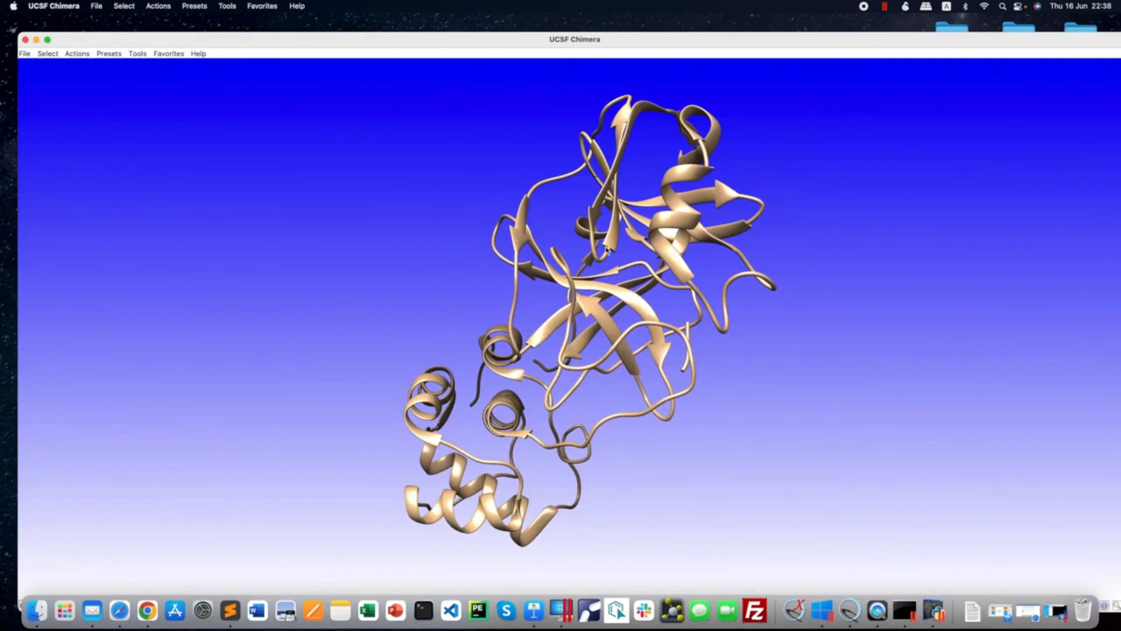
- Rotate the 6LU7 ribbon model and move the Chimera window fully into view on the screen
drag(669, 324, 763, 275)
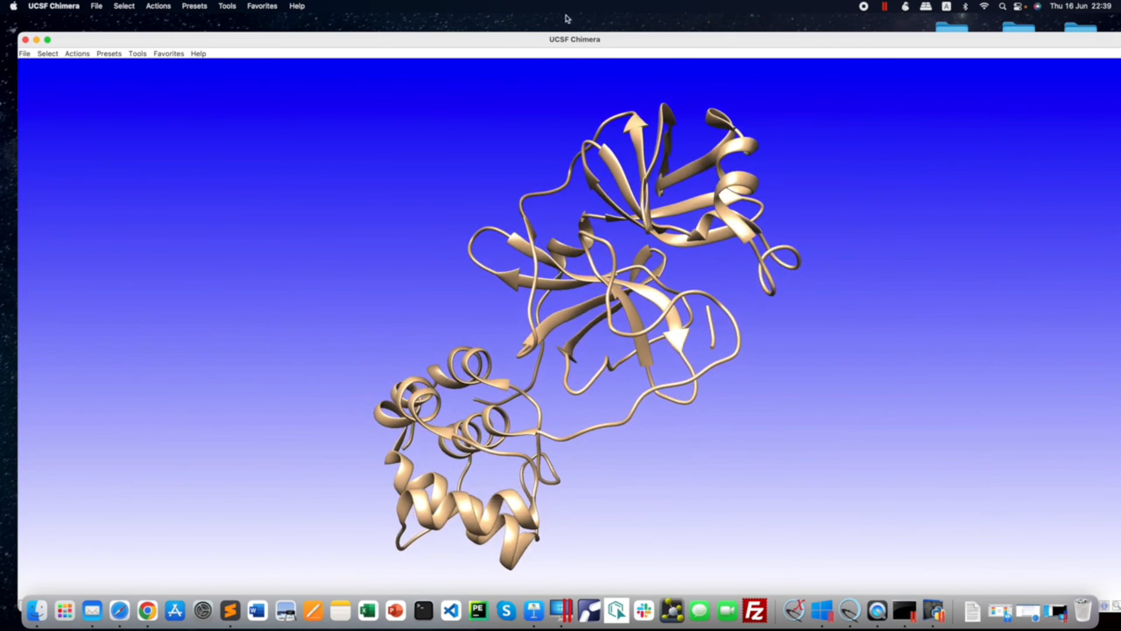
click(598, 42)
drag(598, 42, 580, 23)
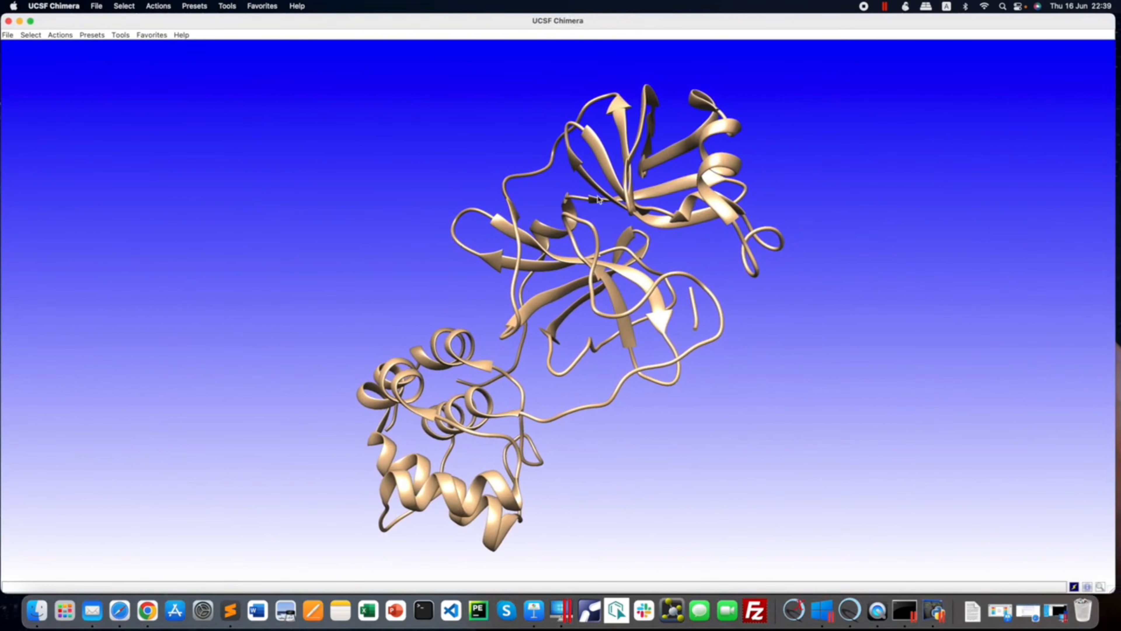
drag(600, 207, 391, 141)
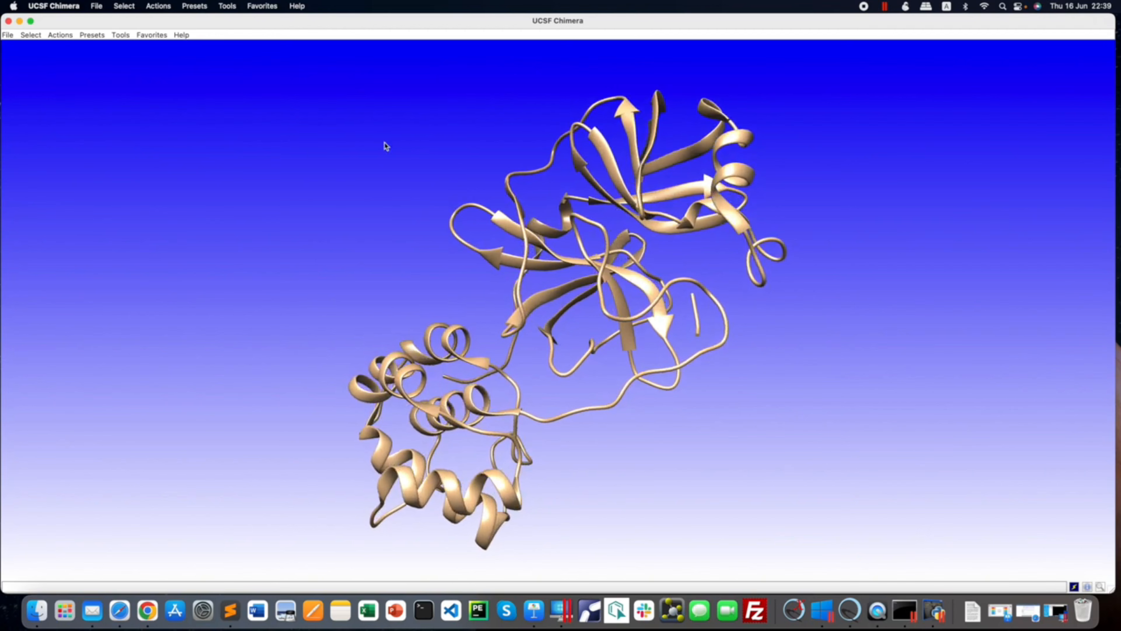
- Display the atoms and bonds of the whole 6LU7 structure together with its ribbon
drag(572, 302, 600, 351)
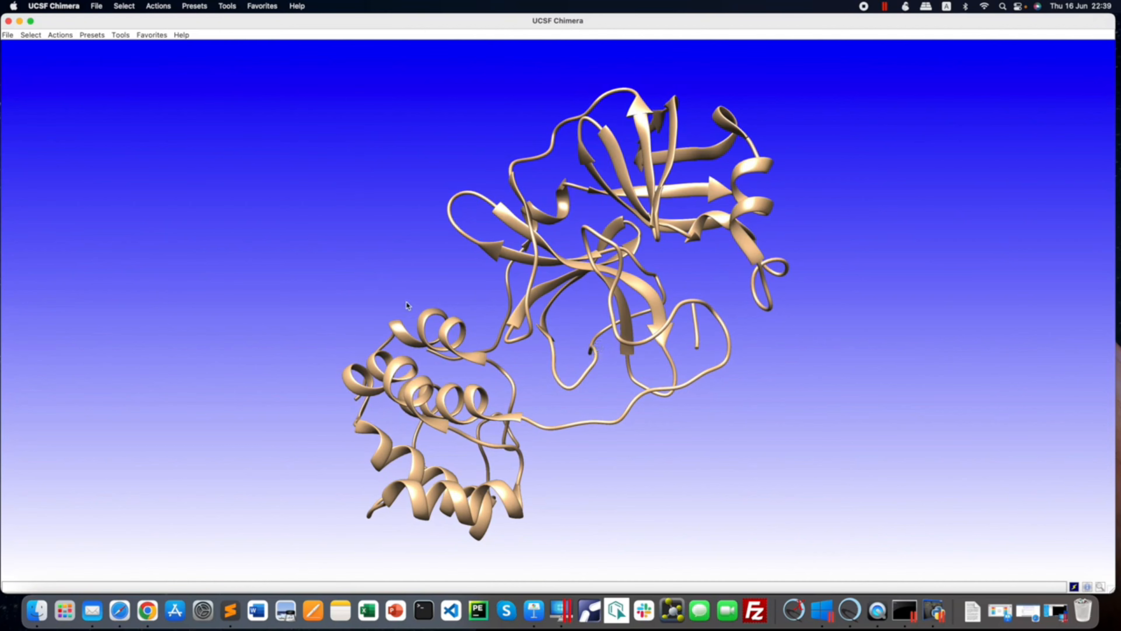
drag(607, 314, 604, 384)
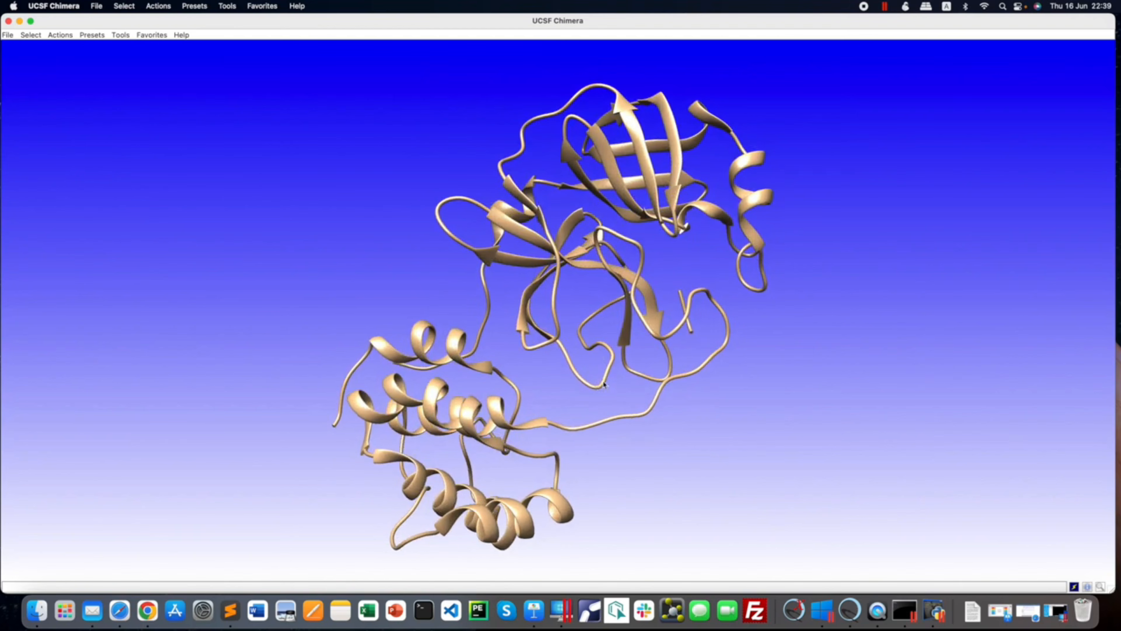
click(33, 35)
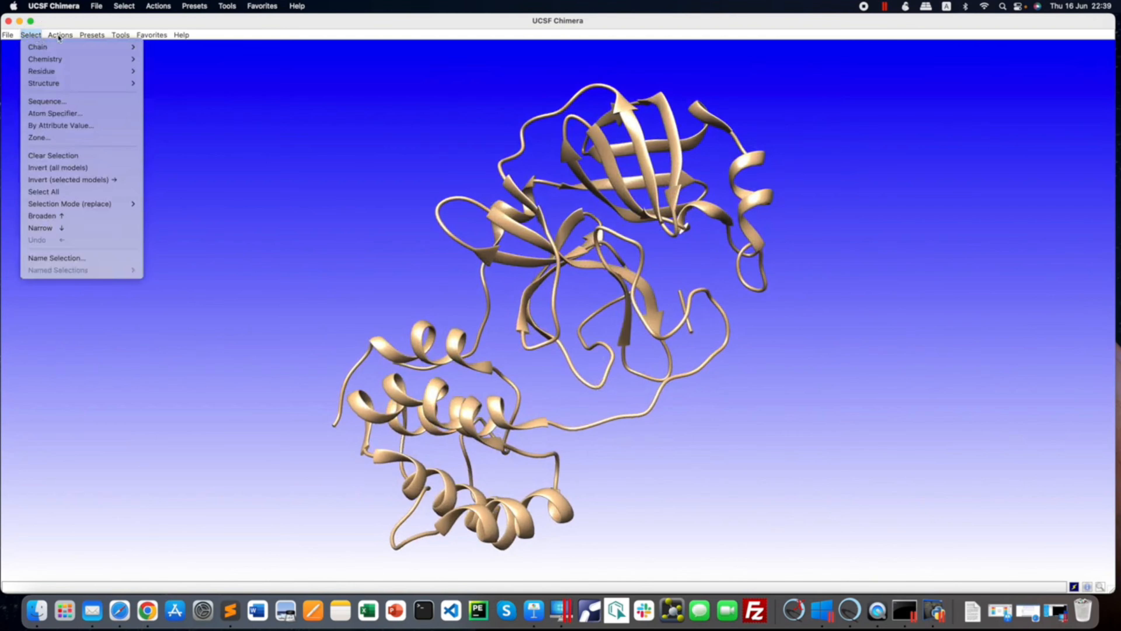
mouse_move(58, 37)
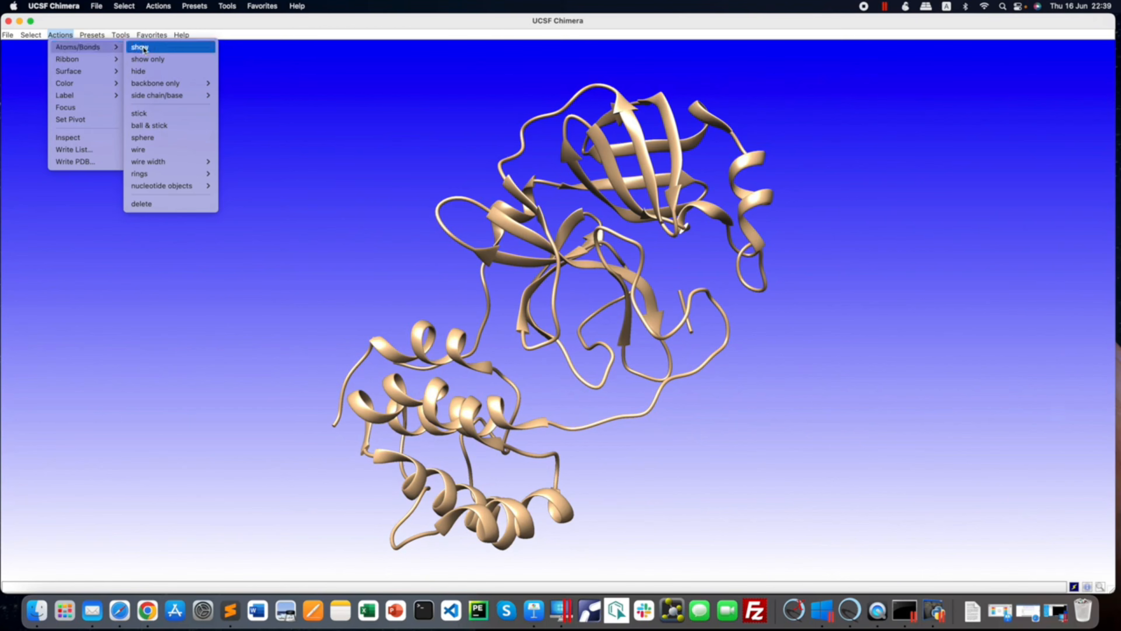
click(144, 48)
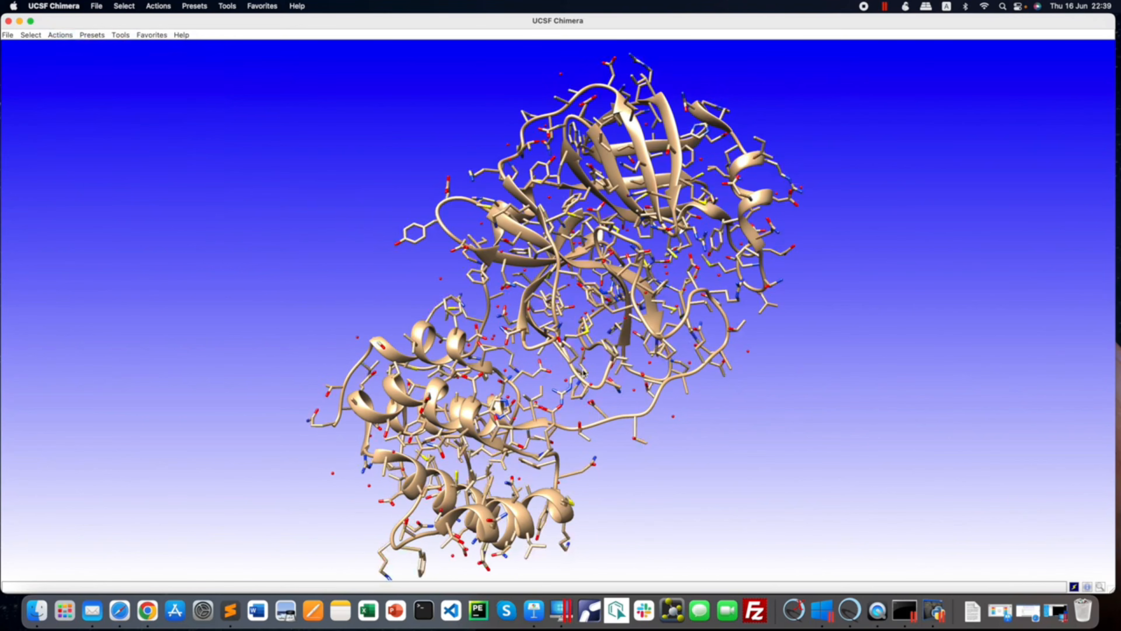
drag(649, 363, 480, 304)
scroll(677, 347, down, 3)
drag(459, 303, 529, 353)
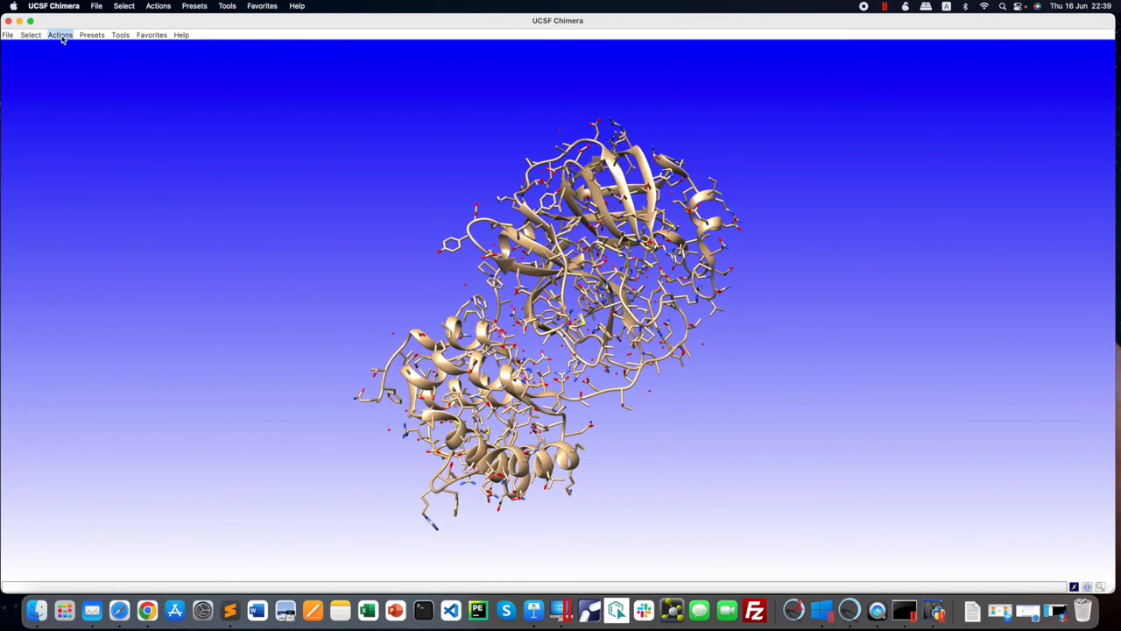
- Select all nonstandard residues of 6LU7 and delete their atoms and bonds
click(30, 34)
mouse_move(43, 74)
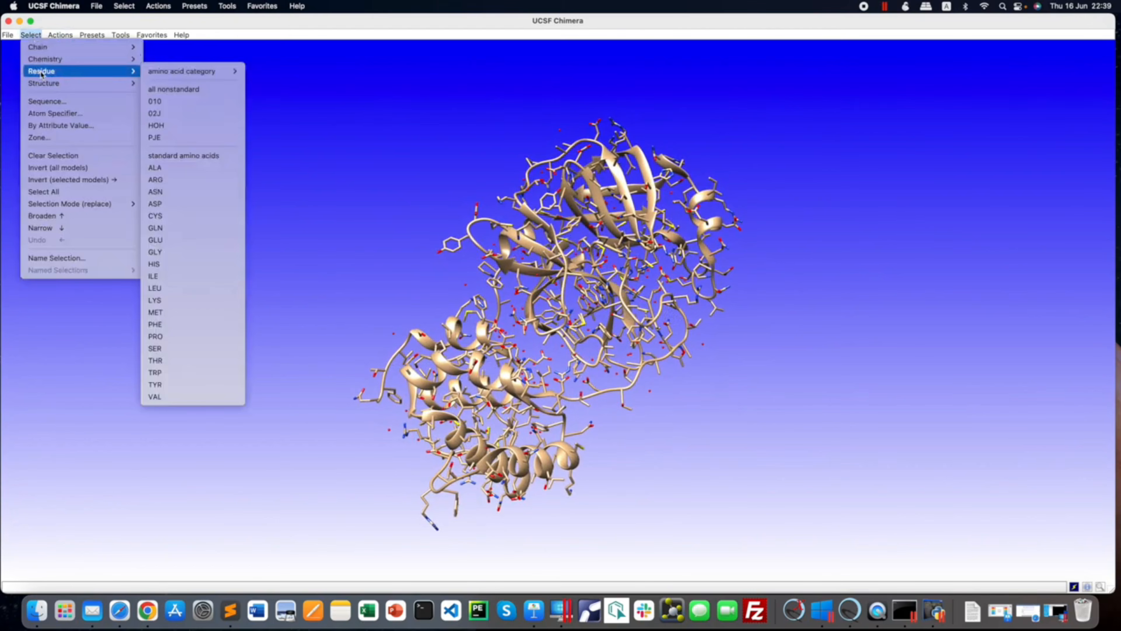
click(180, 90)
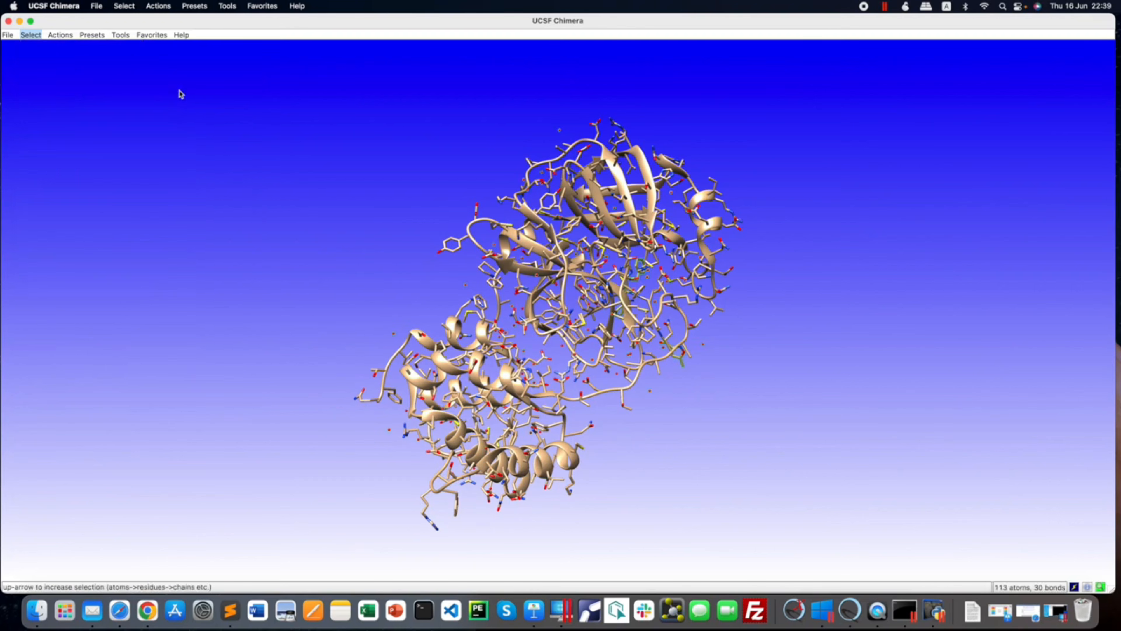
drag(477, 263, 453, 291)
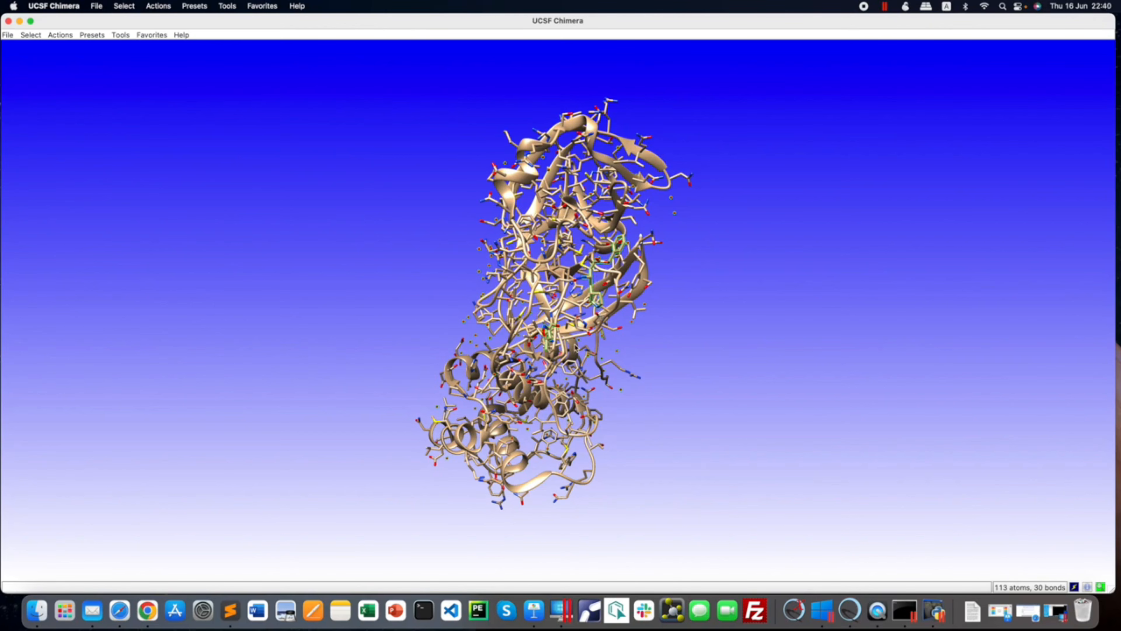
drag(571, 349, 723, 300)
drag(577, 308, 477, 309)
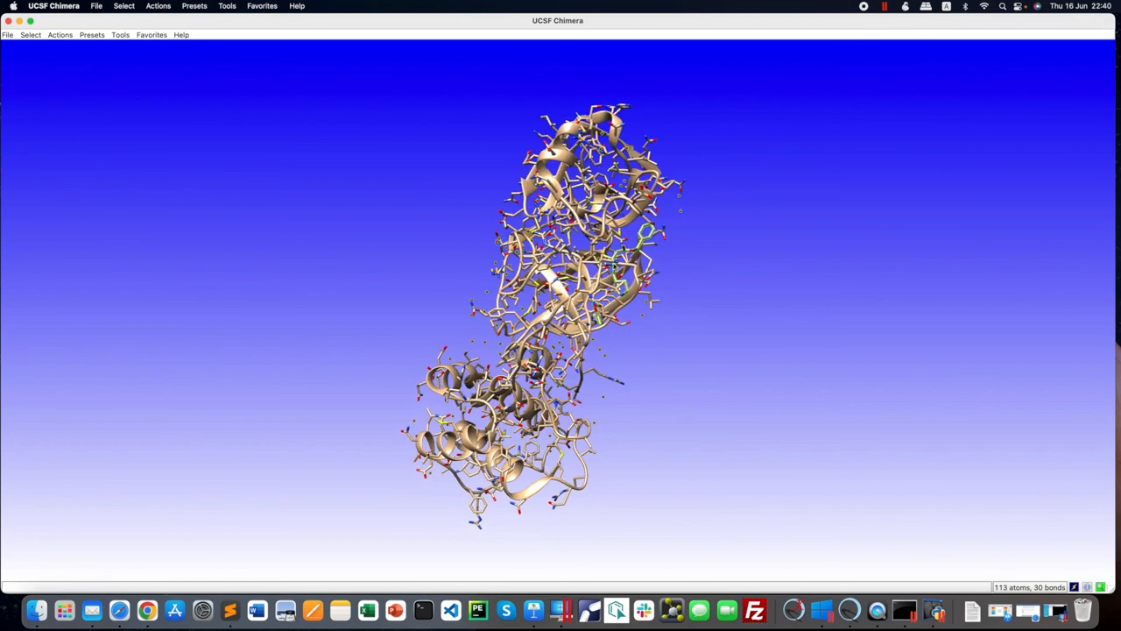
drag(585, 320, 468, 306)
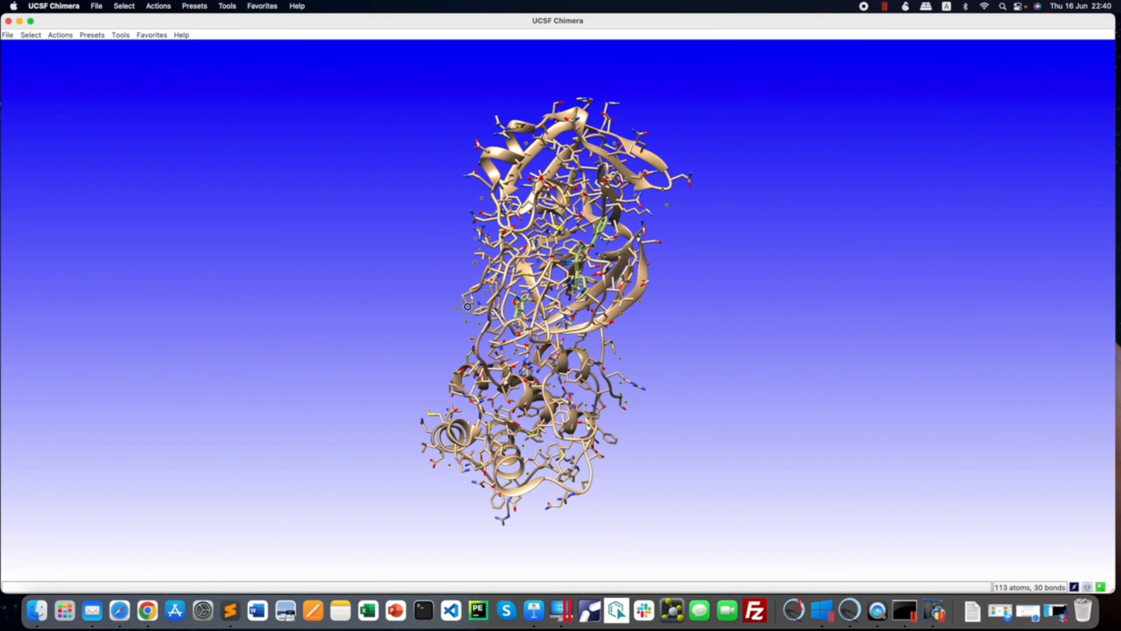
drag(467, 306, 444, 287)
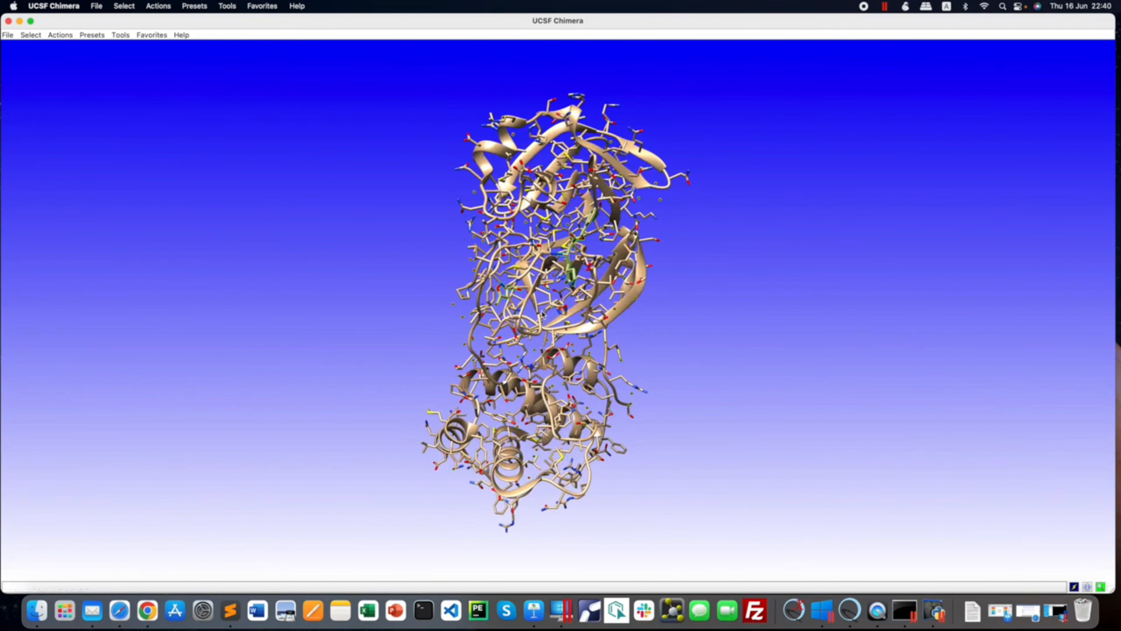
click(60, 35)
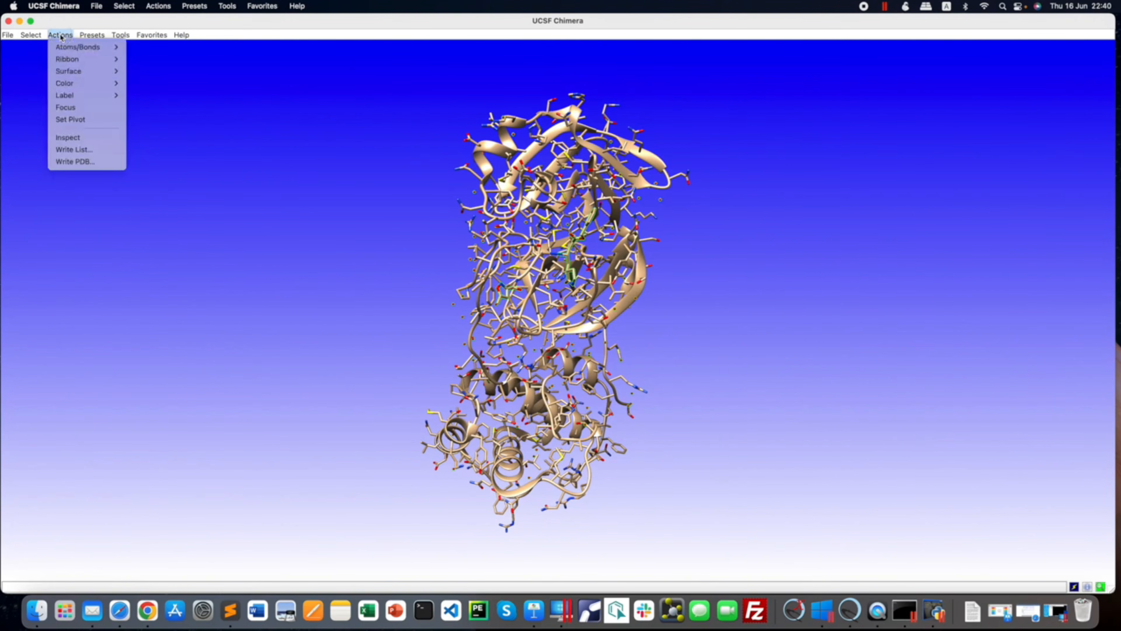
mouse_move(65, 48)
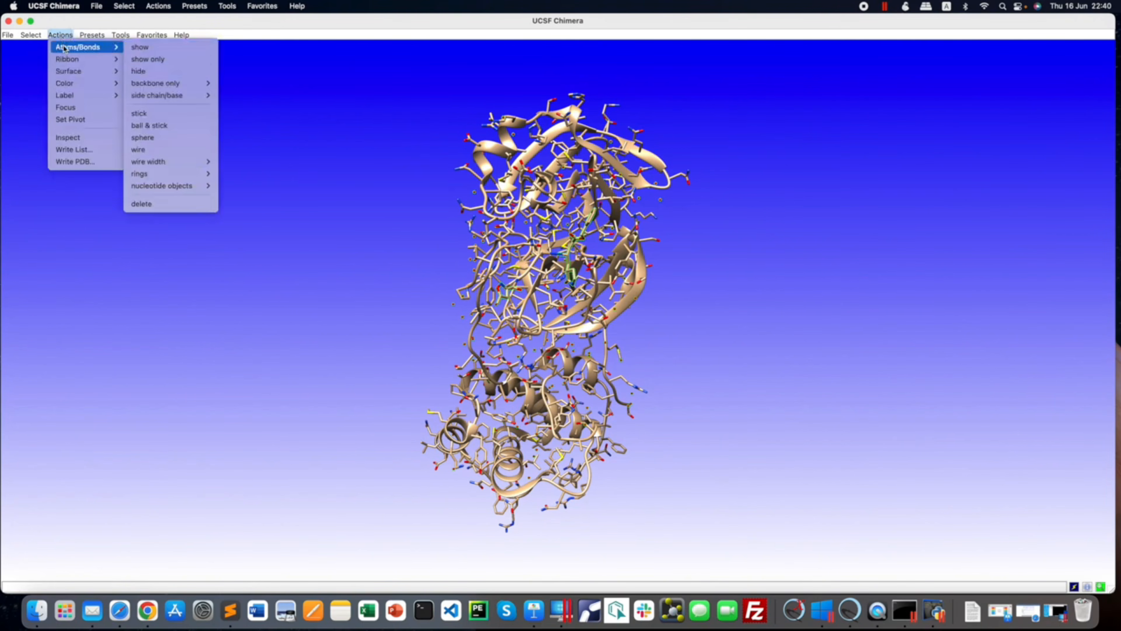
click(166, 210)
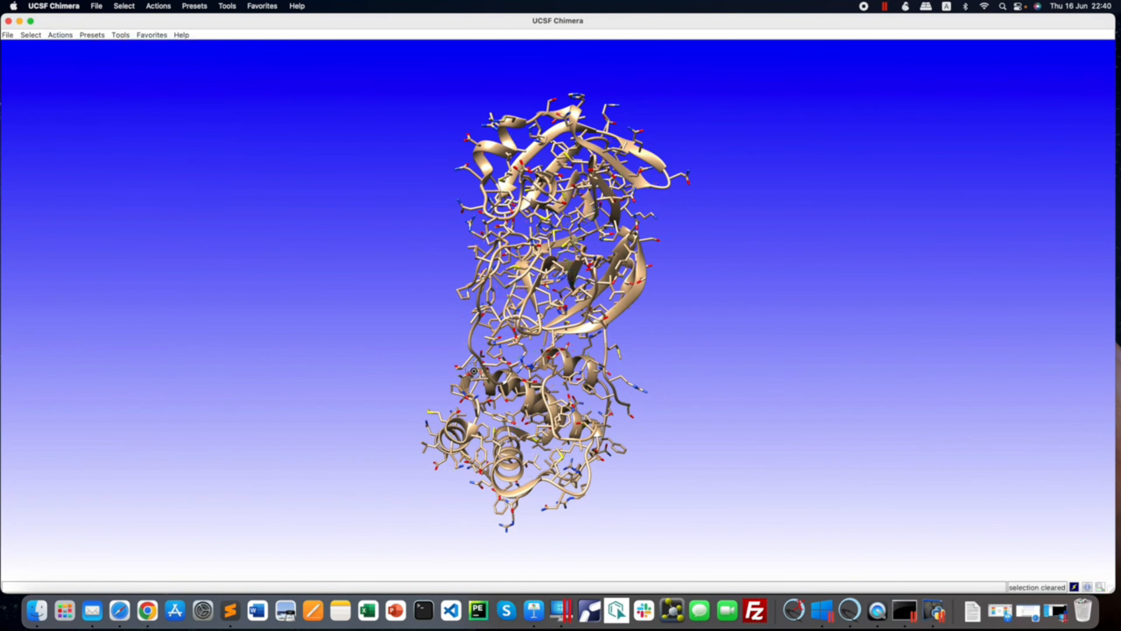
- Rotate the cleaned structure and check which residue types are still listed for selection
drag(474, 373, 618, 369)
click(33, 35)
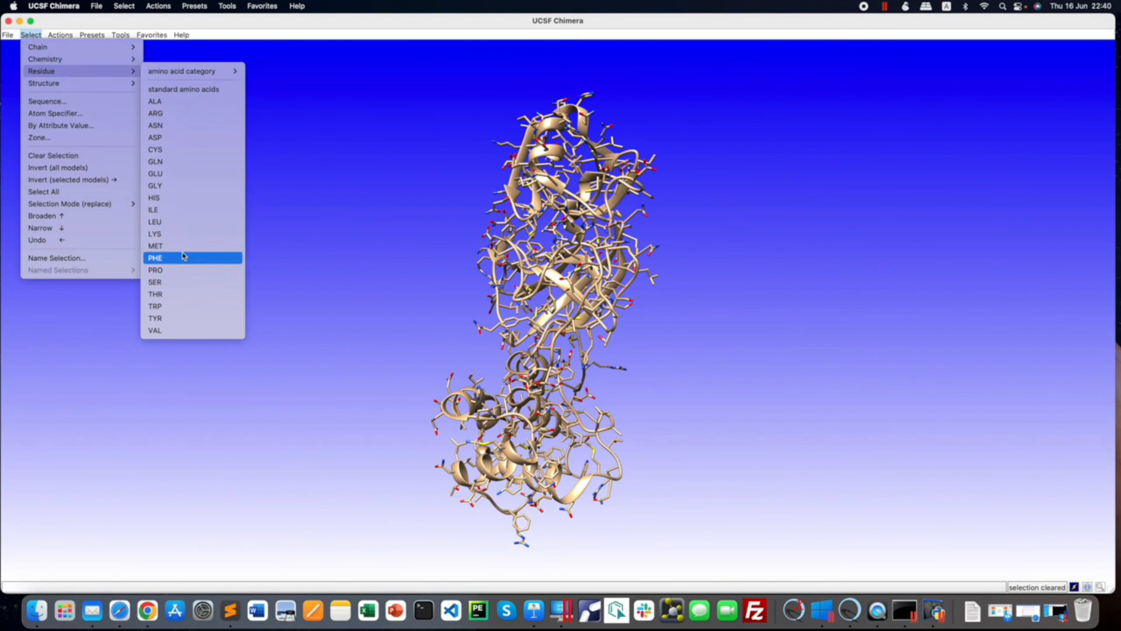
click(343, 206)
drag(570, 316, 748, 326)
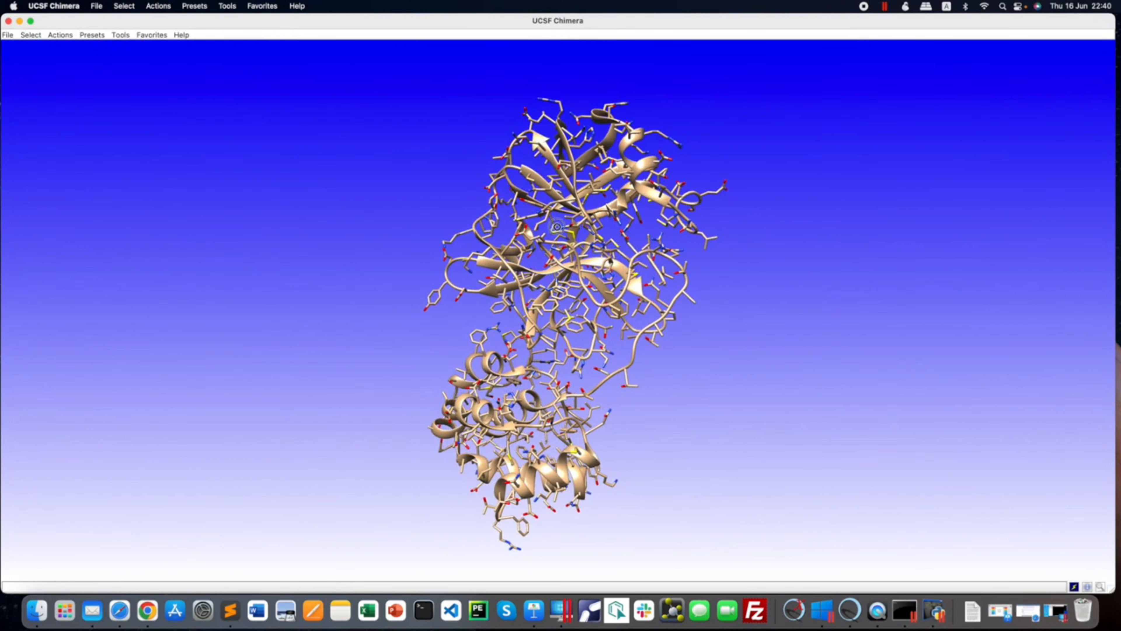
drag(555, 227, 643, 237)
- Select chain C, focus on it in the binding site, and delete its atoms and bonds
click(30, 35)
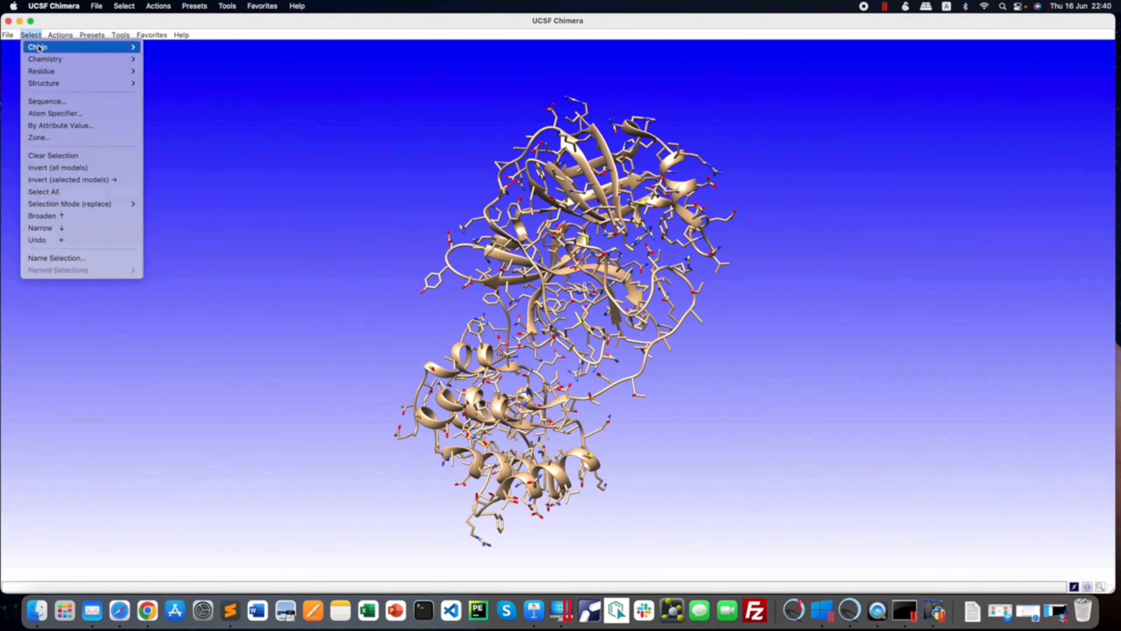
mouse_move(92, 46)
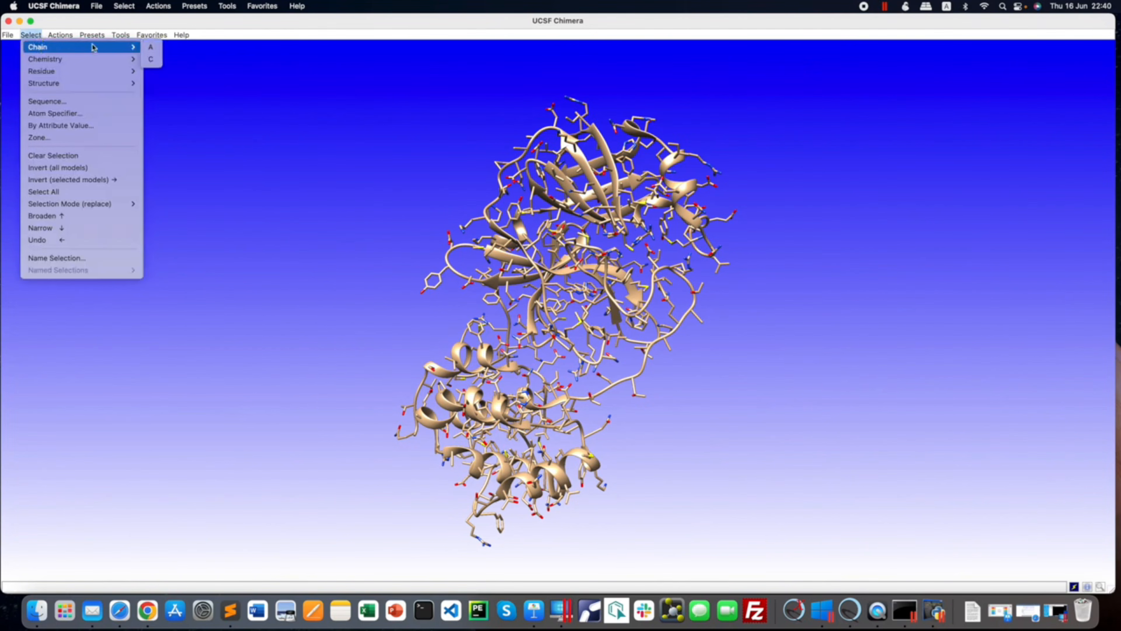
click(150, 63)
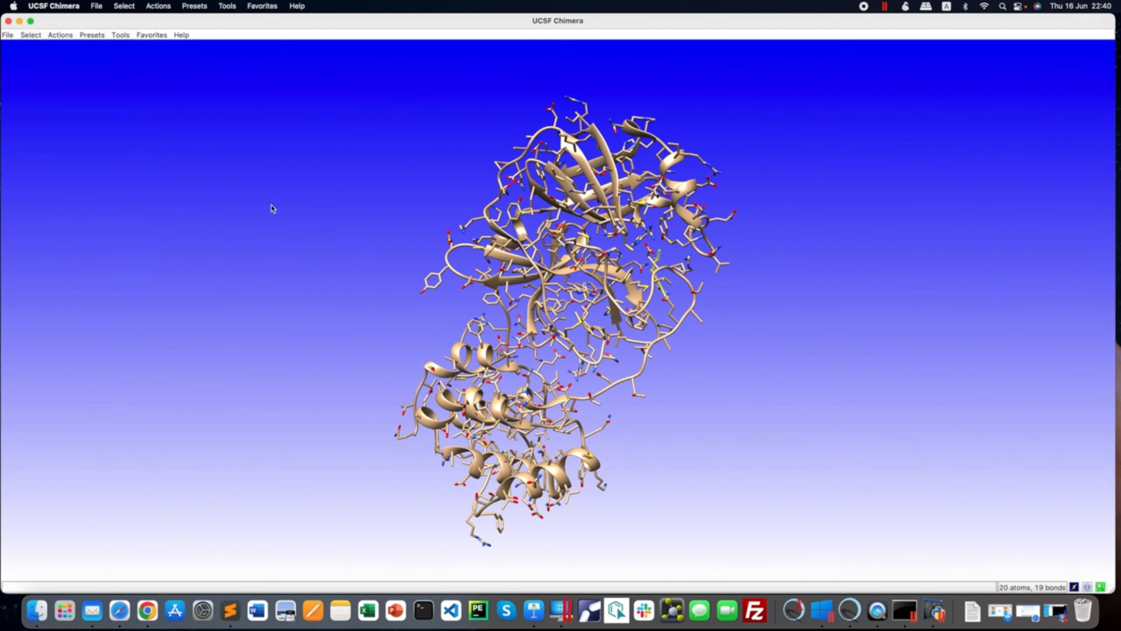
drag(668, 322, 621, 310)
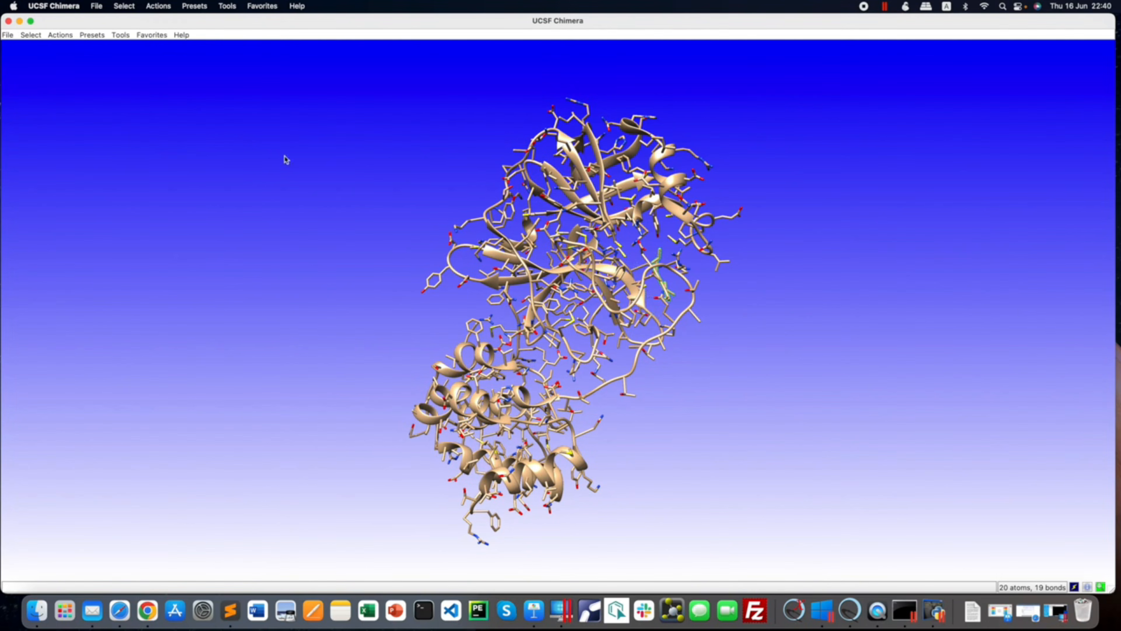
click(60, 35)
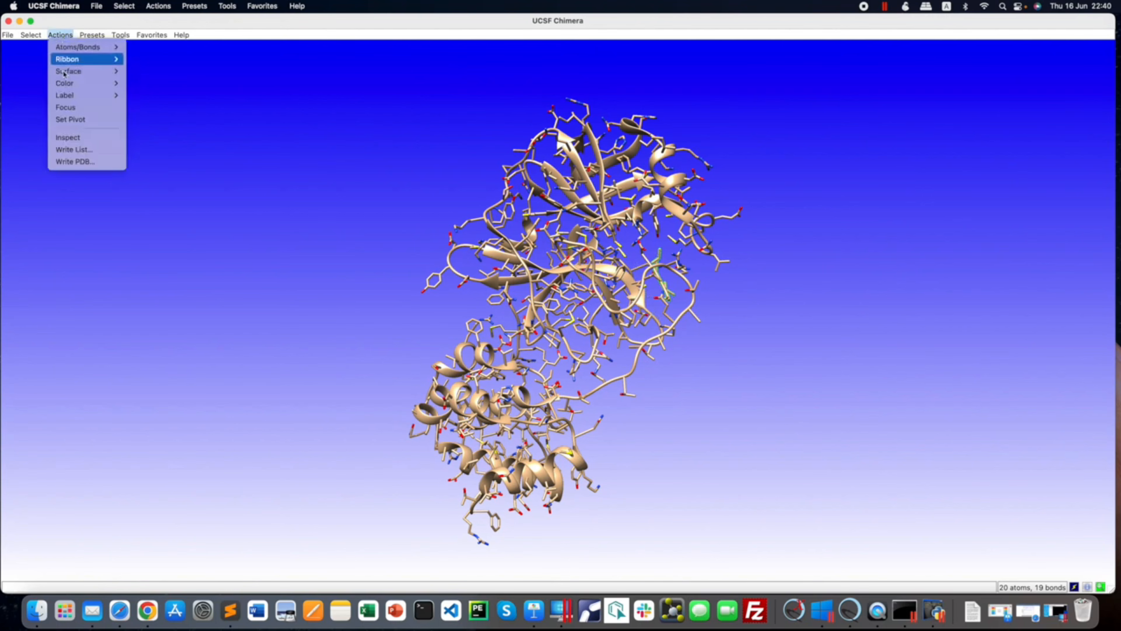
click(70, 108)
drag(624, 384, 390, 340)
drag(607, 317, 500, 180)
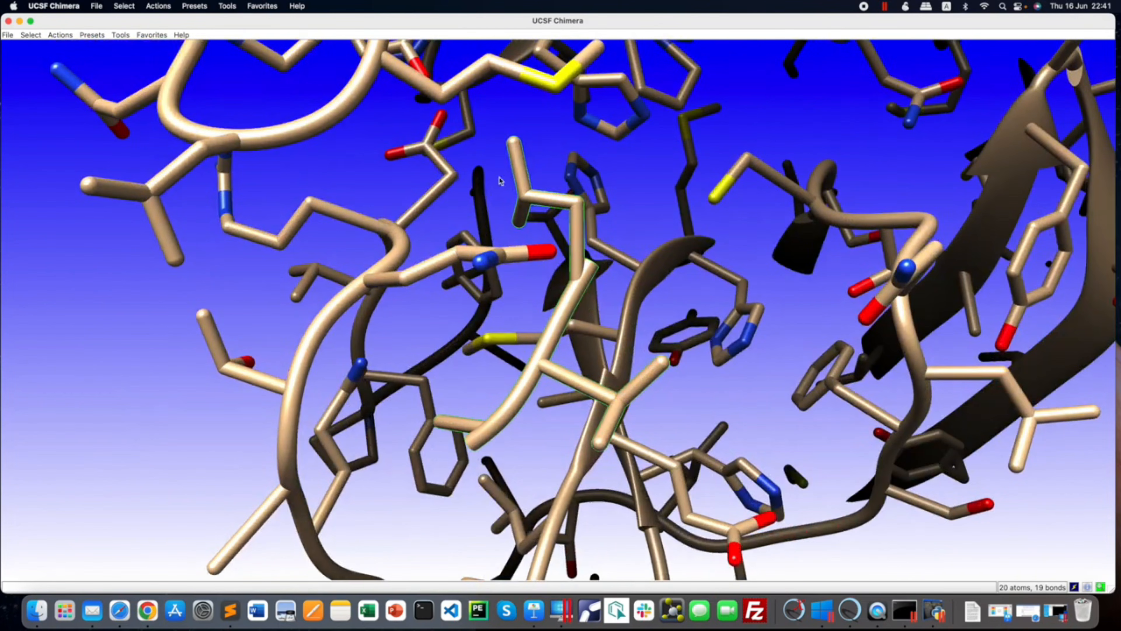
mouse_move(555, 419)
mouse_down()
mouse_move(643, 395)
mouse_move(560, 408)
mouse_up()
scroll(560, 408, down, 5)
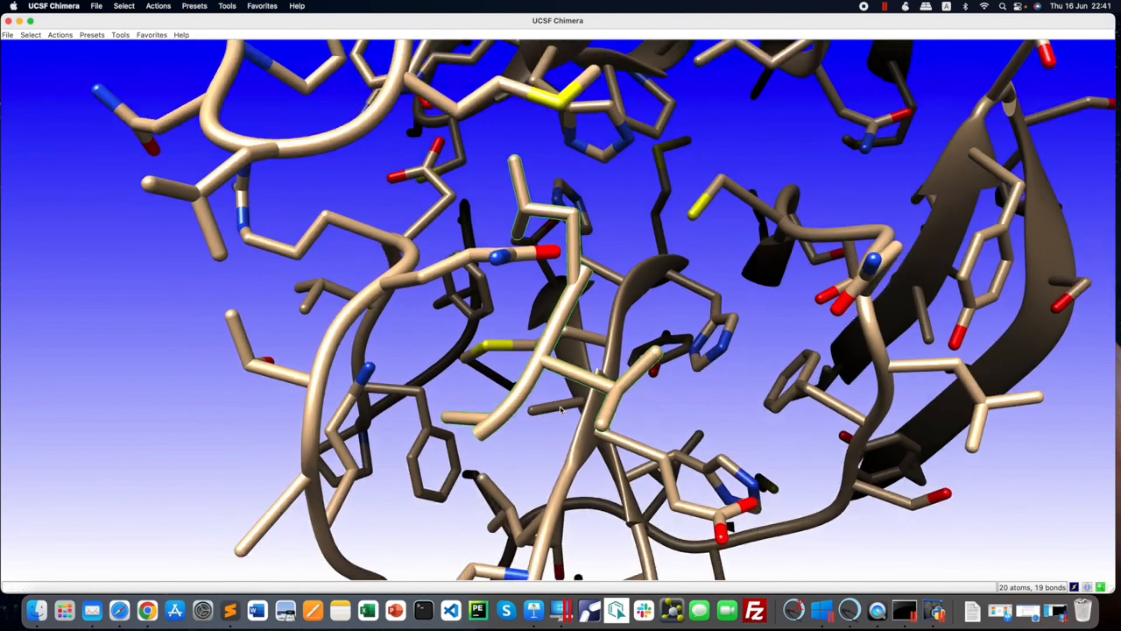
click(59, 35)
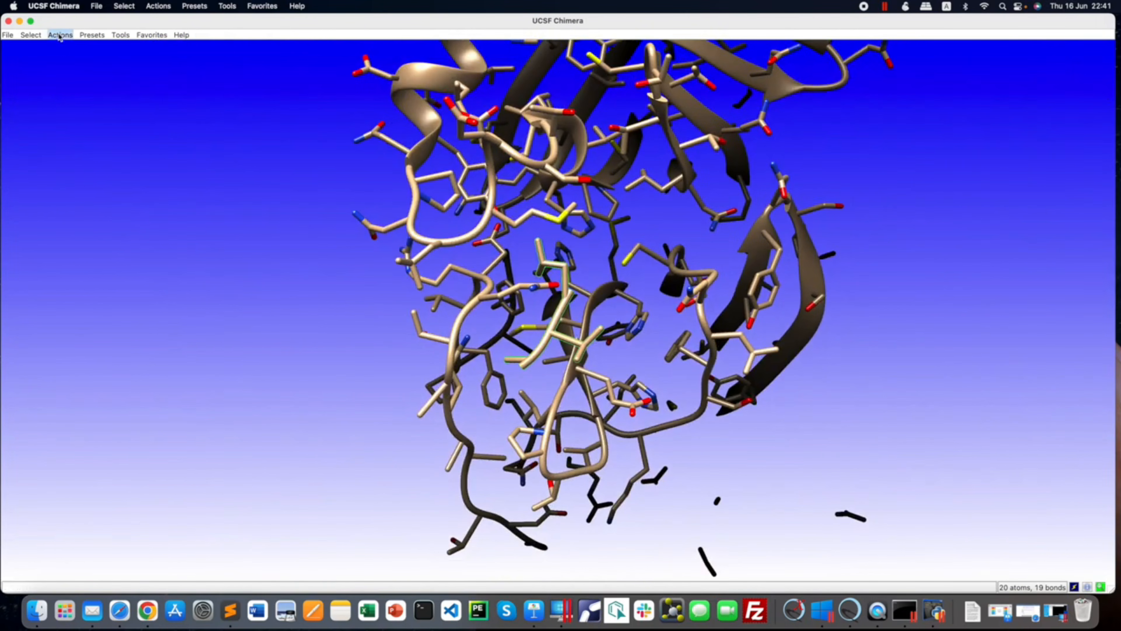
mouse_move(60, 47)
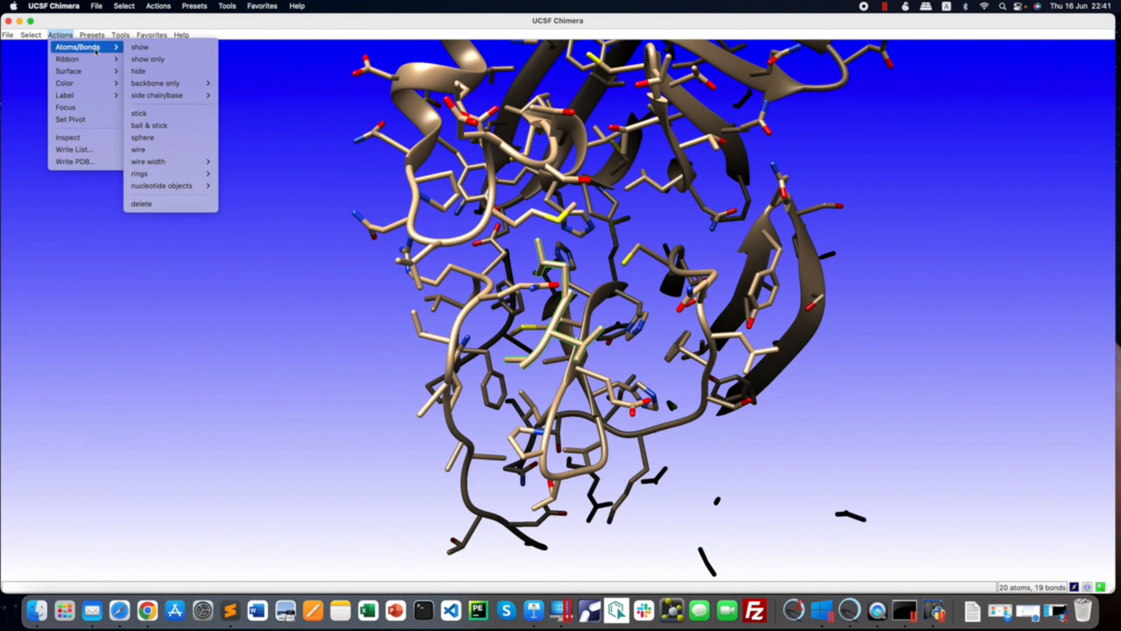
click(144, 205)
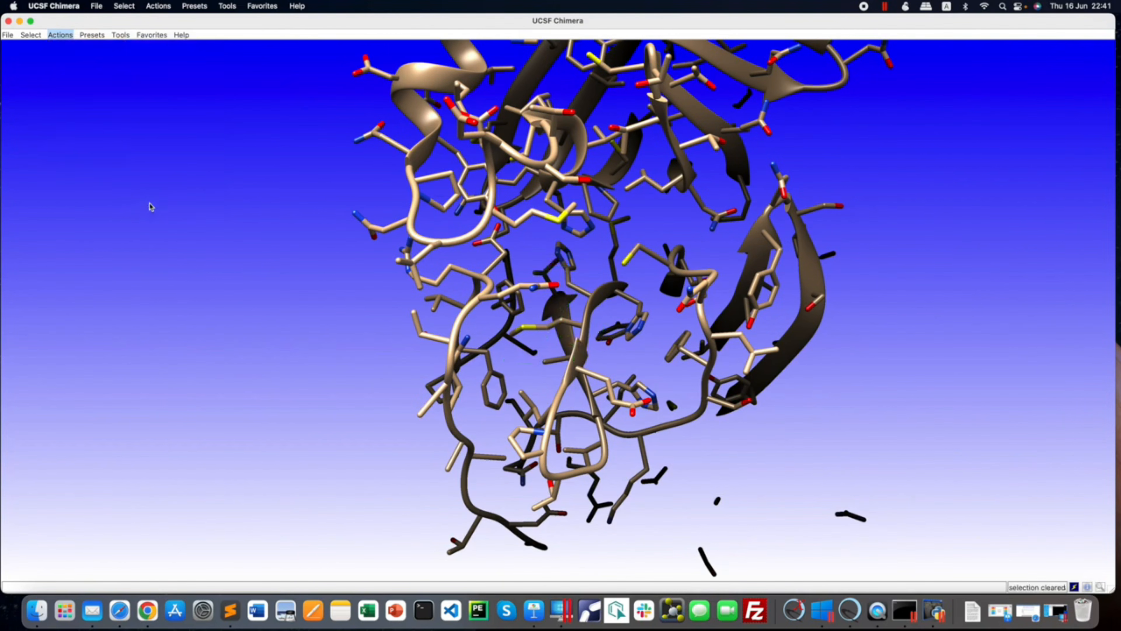
- Clear the selection and refocus the view on the whole remaining protein
drag(486, 302, 765, 304)
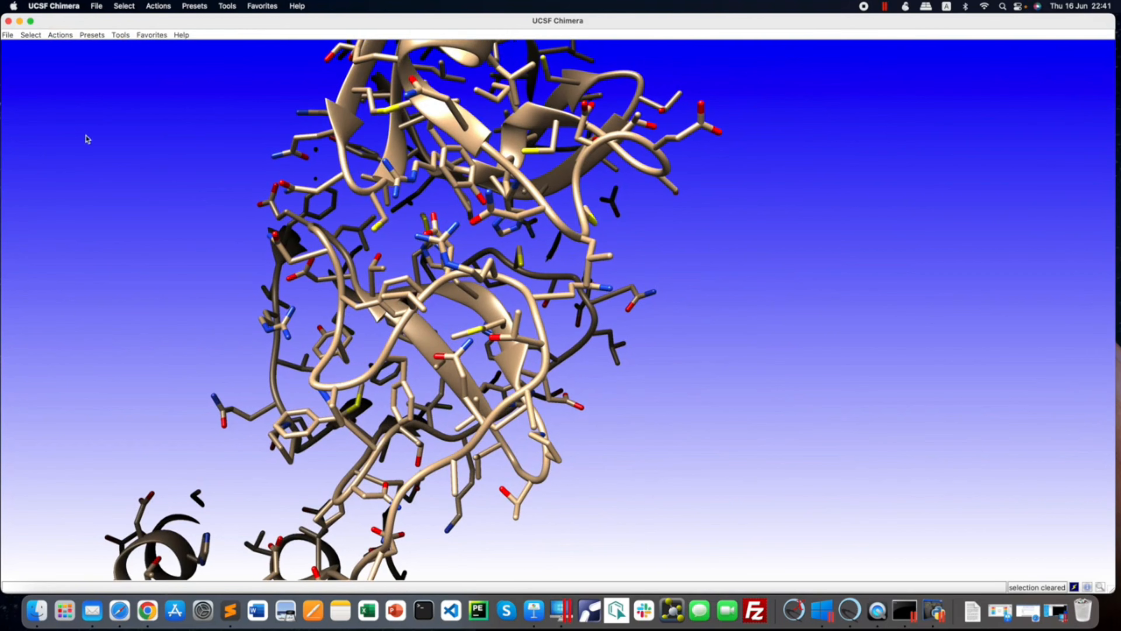
click(36, 36)
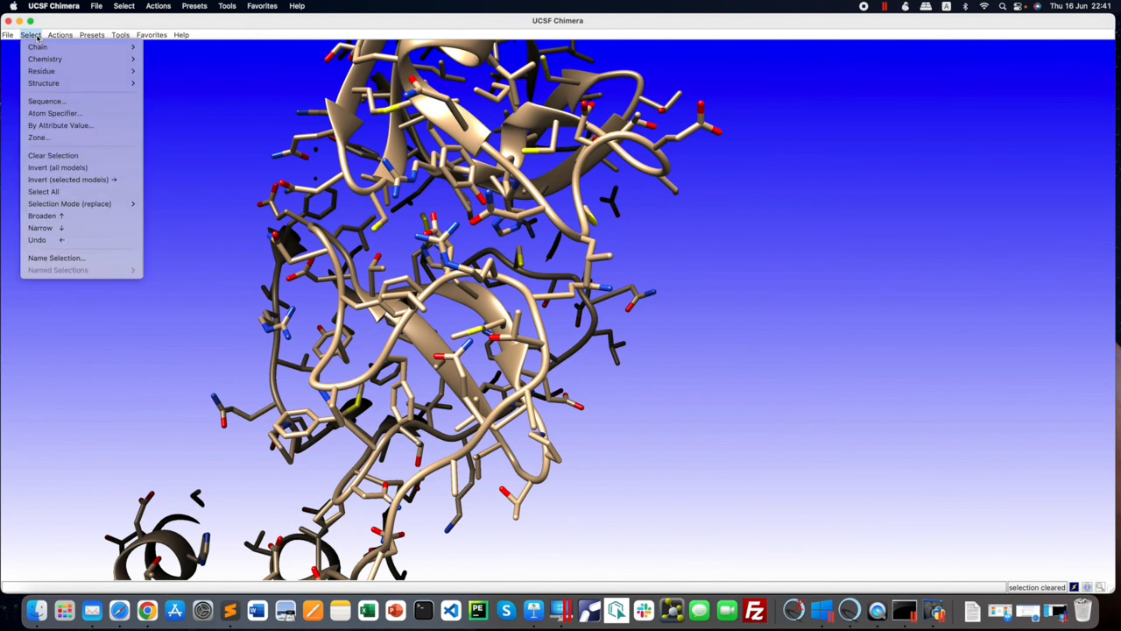
click(58, 157)
click(64, 37)
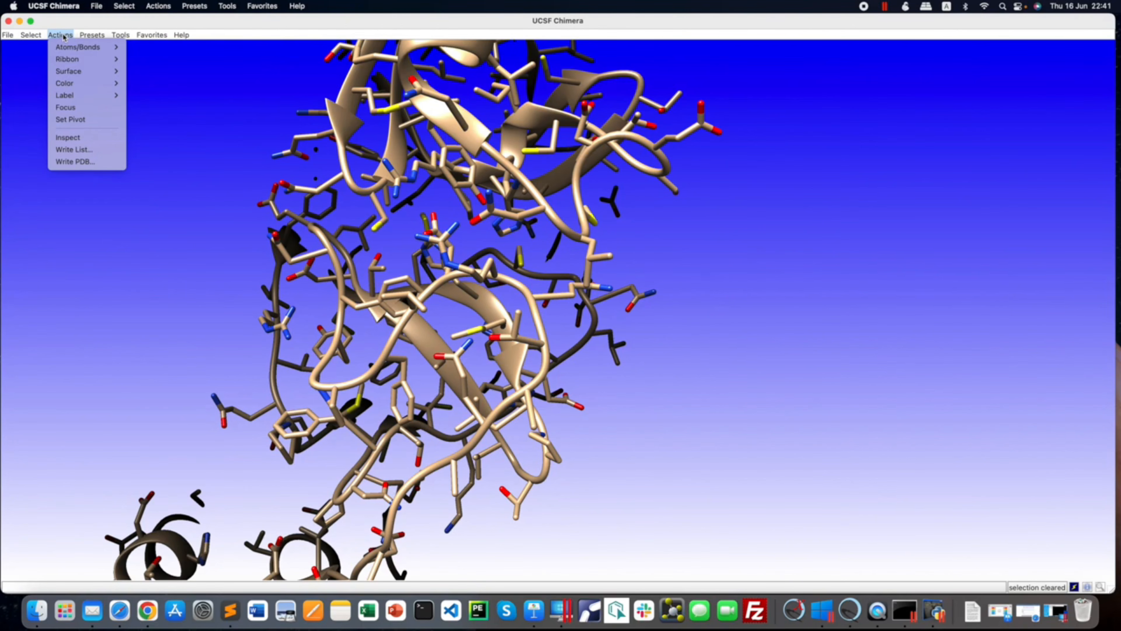
click(69, 108)
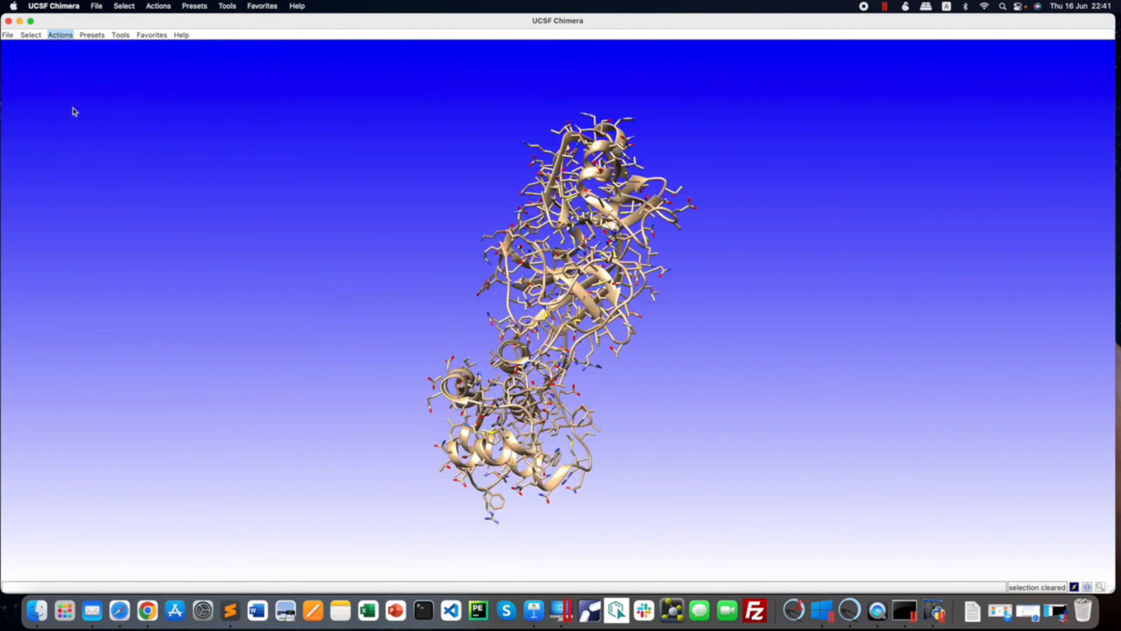
drag(546, 332, 657, 361)
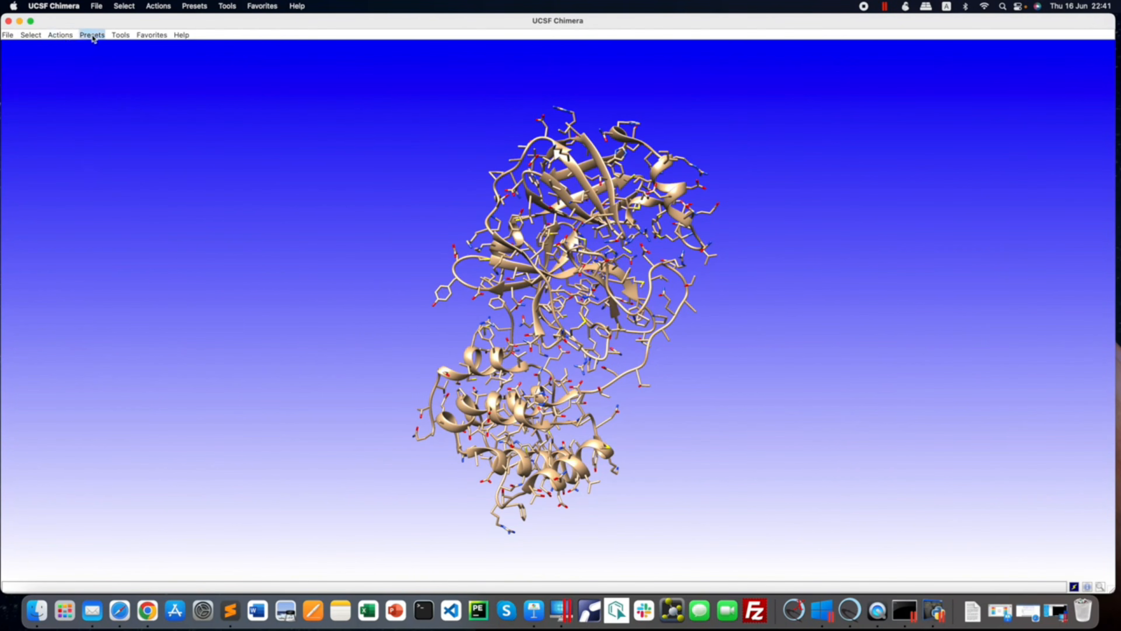
- Run Dock Prep on 6lu7.pdb with solvent deletion, Dunbrack 2010 side-chain replacement, added hydrogens, added charges and Mol2 output enabled
click(118, 35)
mouse_move(154, 132)
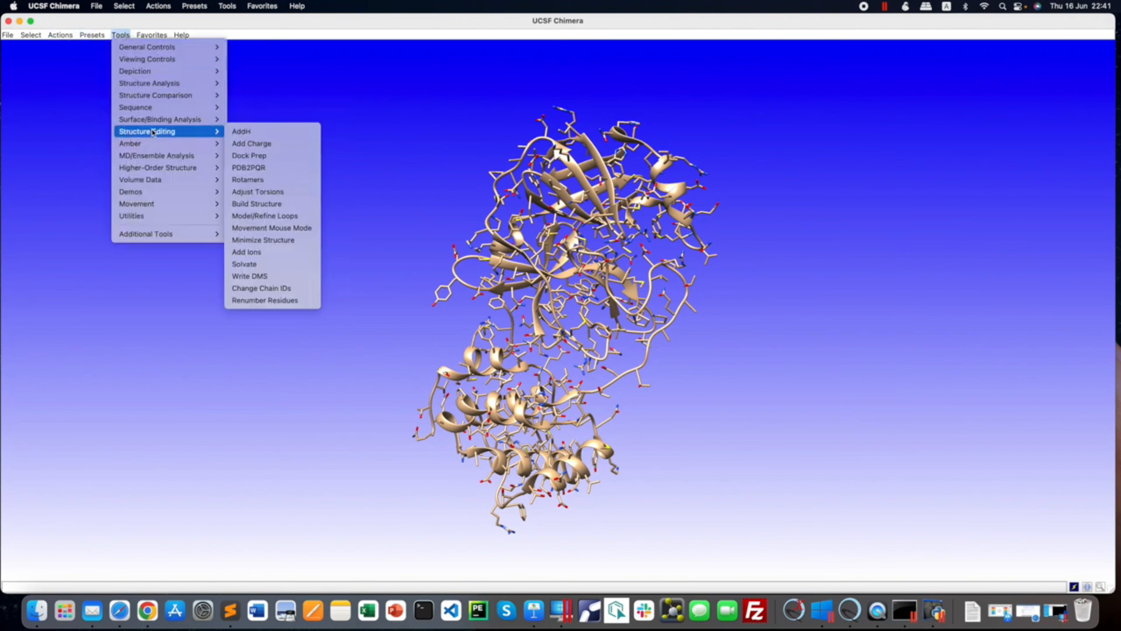
click(271, 157)
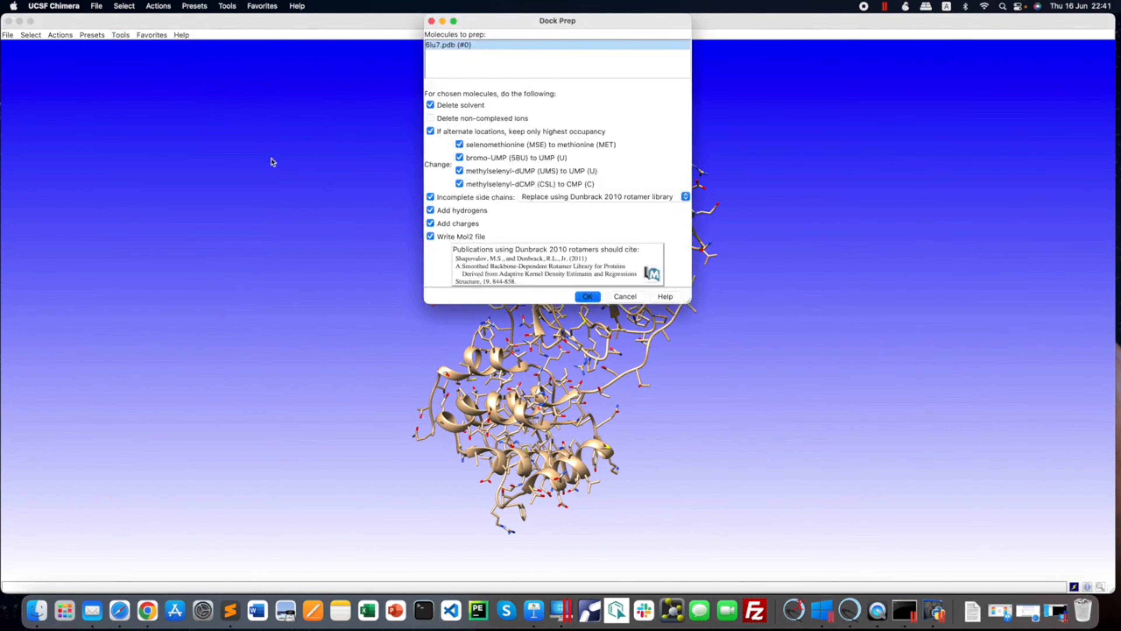
drag(531, 25, 243, 72)
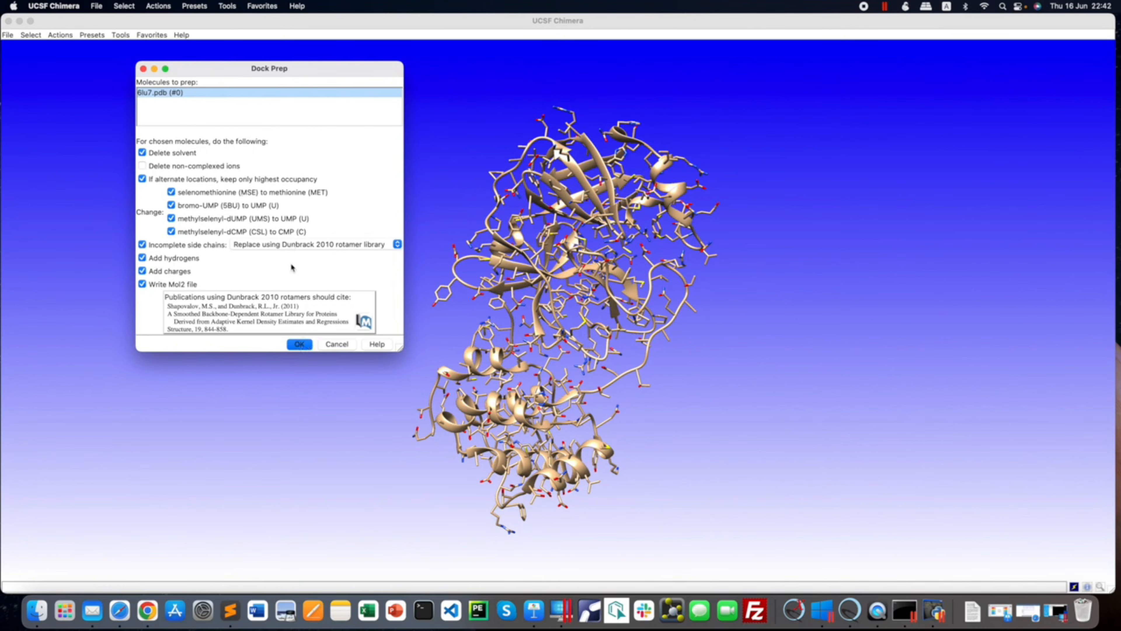
click(305, 346)
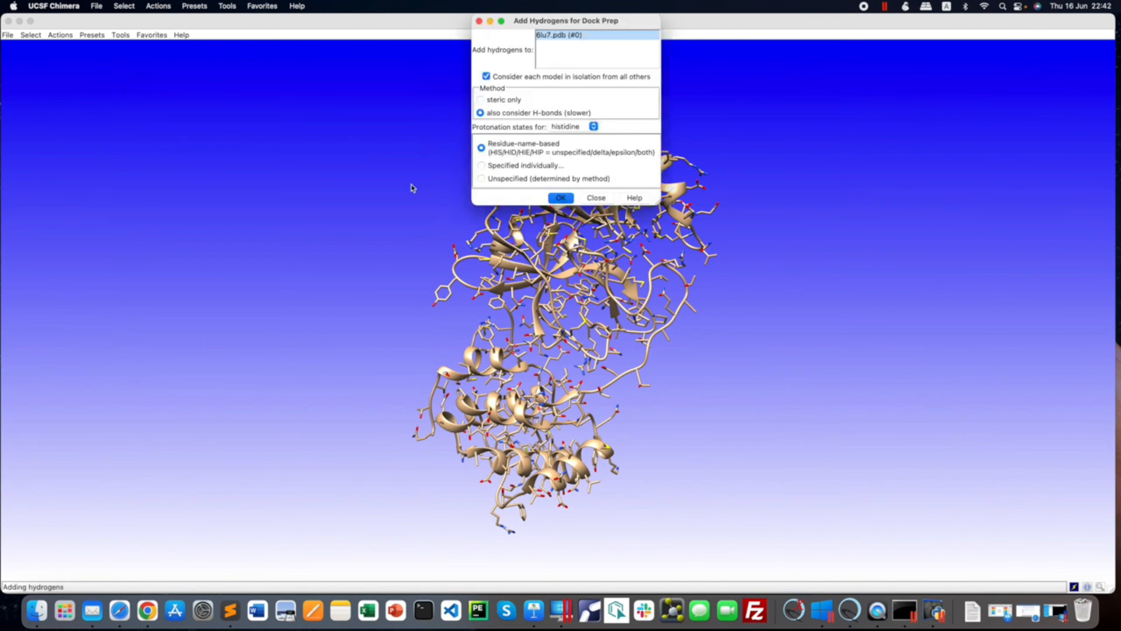
- Add hydrogens to 6lu7.pdb, also considering H-bonds and using residue-name-based protonation states for histidine
click(593, 126)
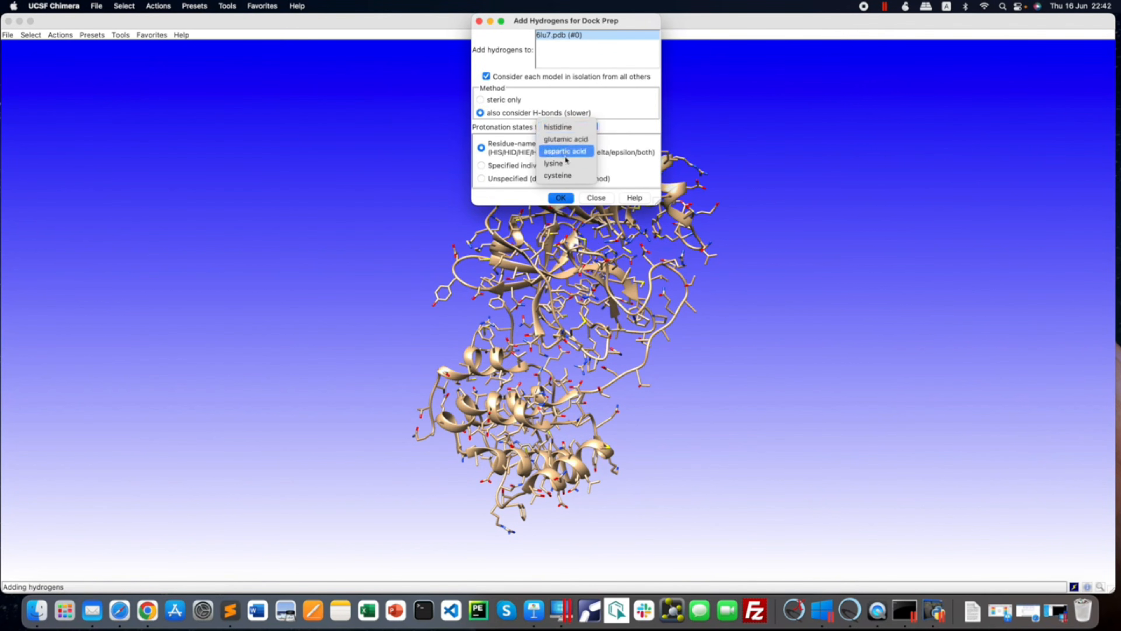
click(567, 127)
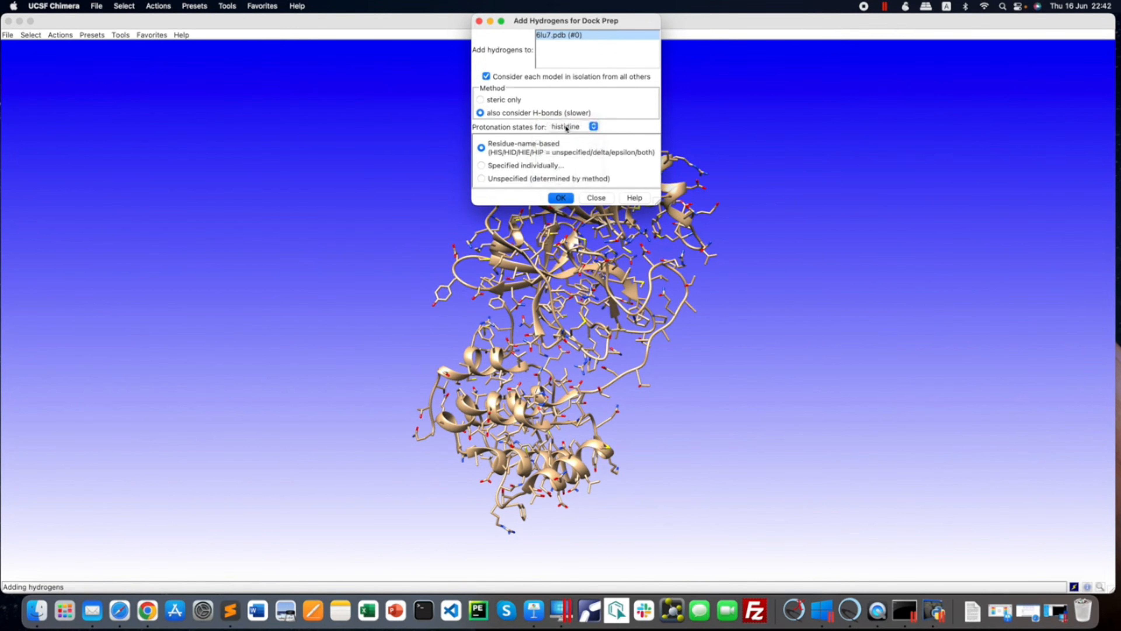
drag(518, 23, 277, 95)
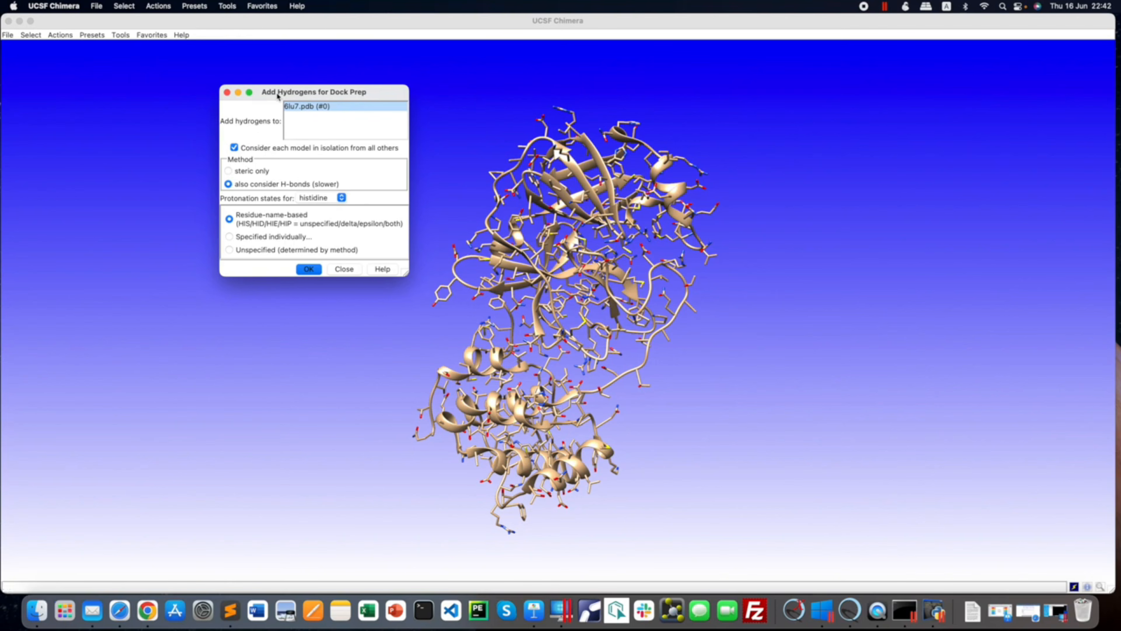
click(314, 273)
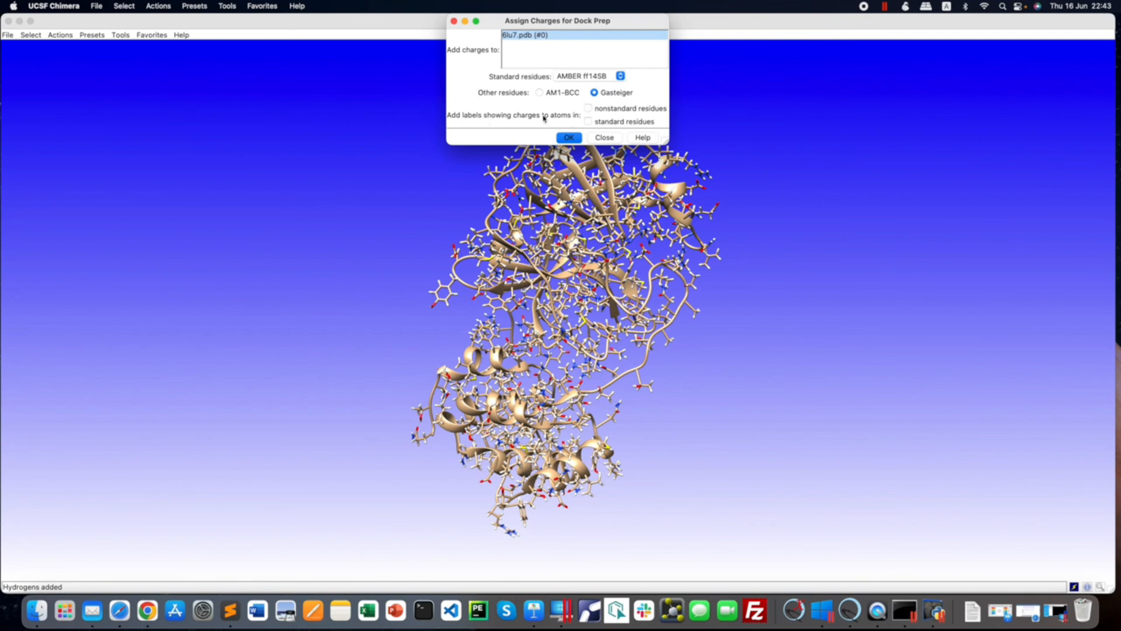
- Assign AMBER ff14SB and Gasteiger charges with labels for nonstandard and standard residues, and save the Mol2 file to the Desktop as 6lu7modified
click(588, 109)
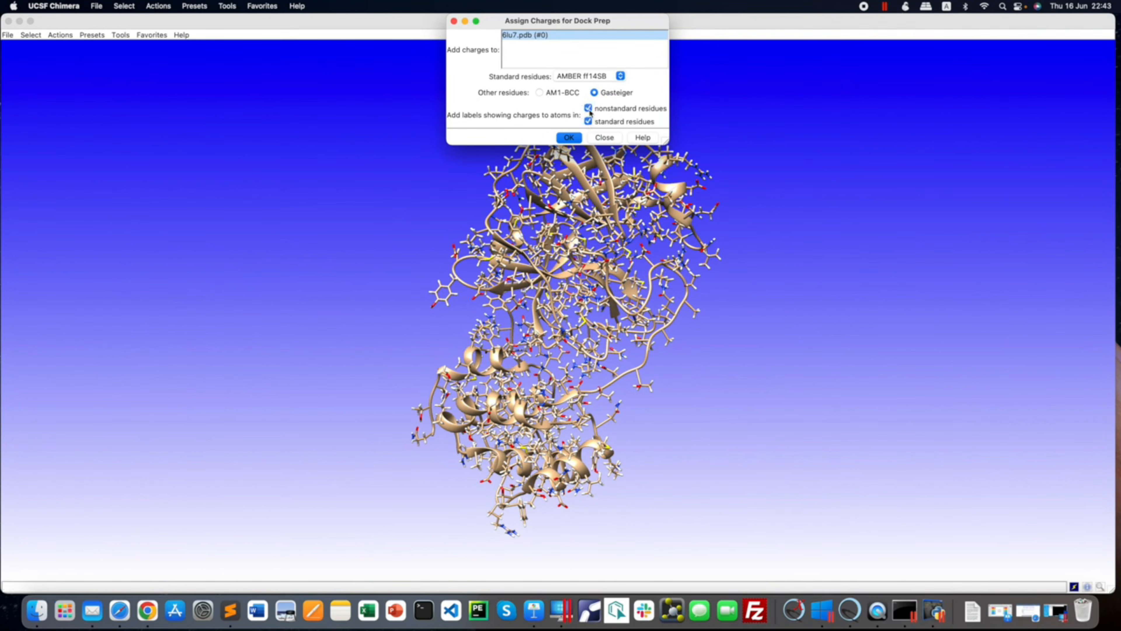
click(570, 138)
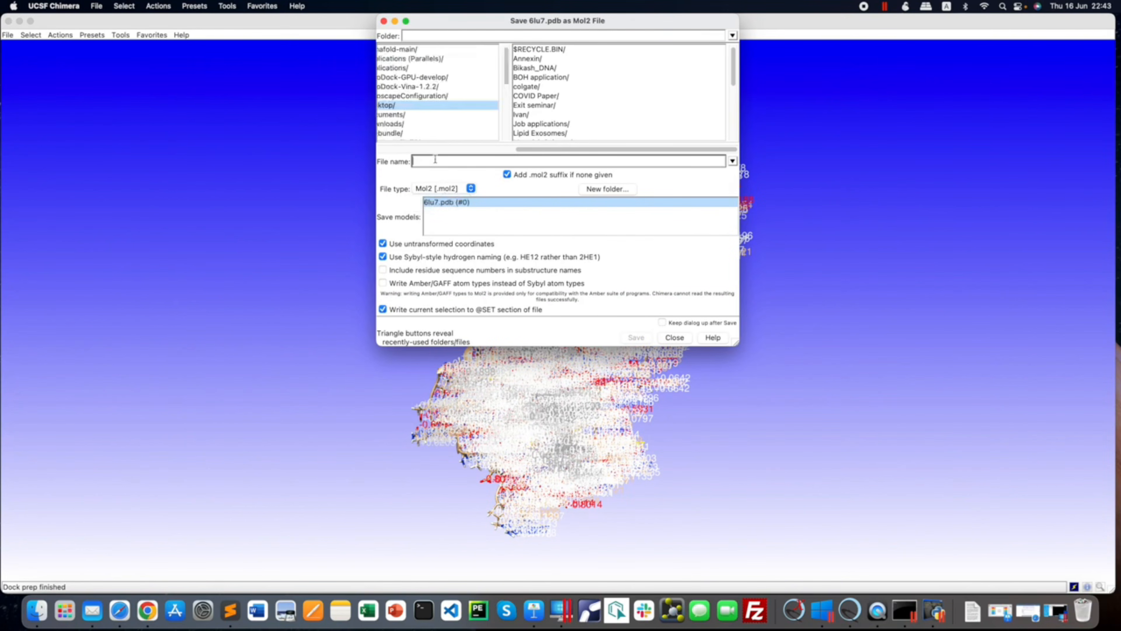
text(6lu7modified)
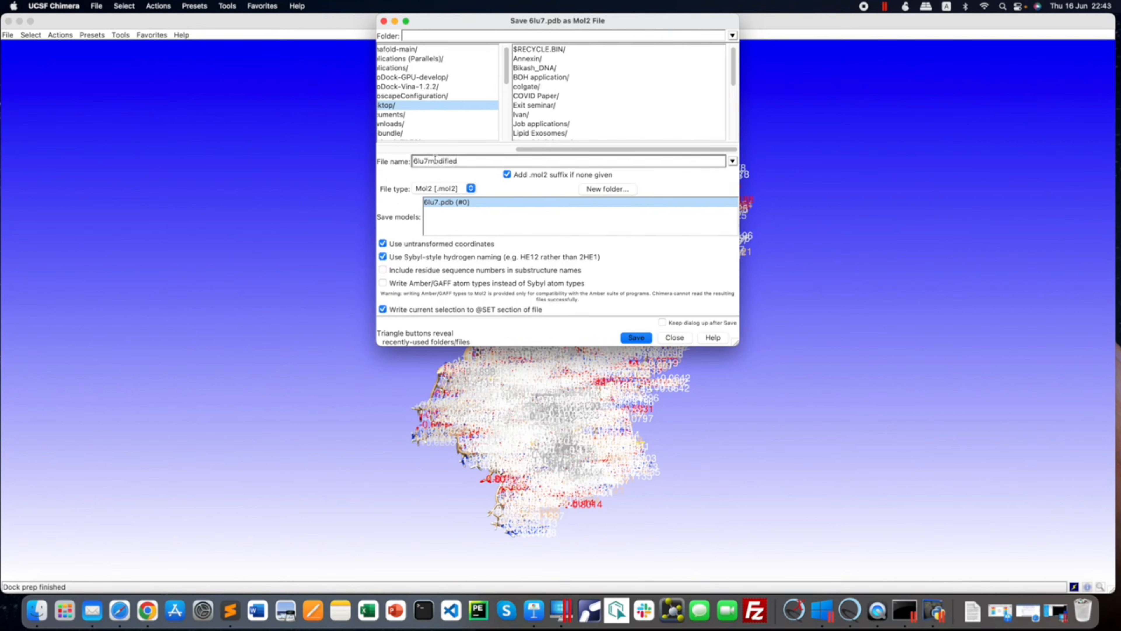
click(635, 338)
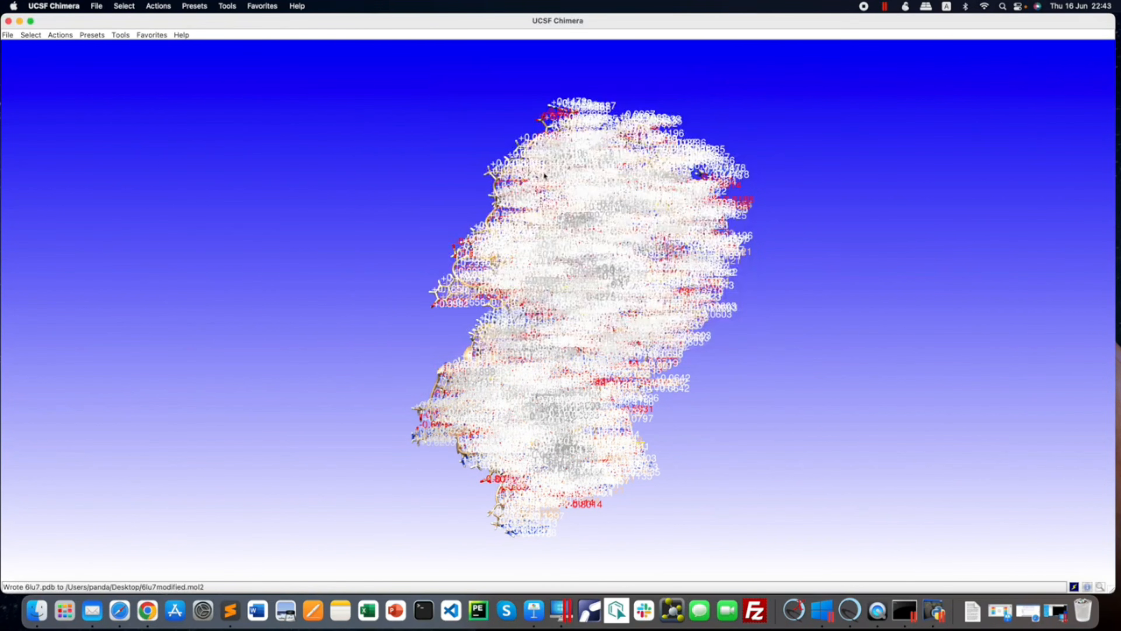
- Examine the added hydrogens and the atom charge labels at close range from several angles across the prepared protein
drag(572, 256, 620, 253)
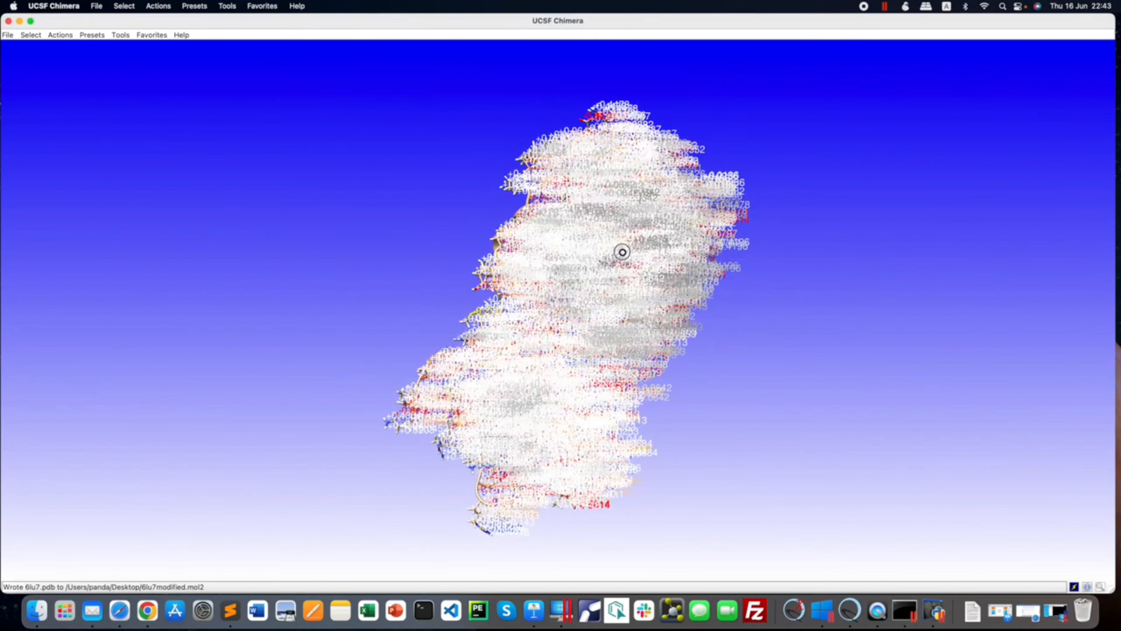
scroll(506, 277, up, 10)
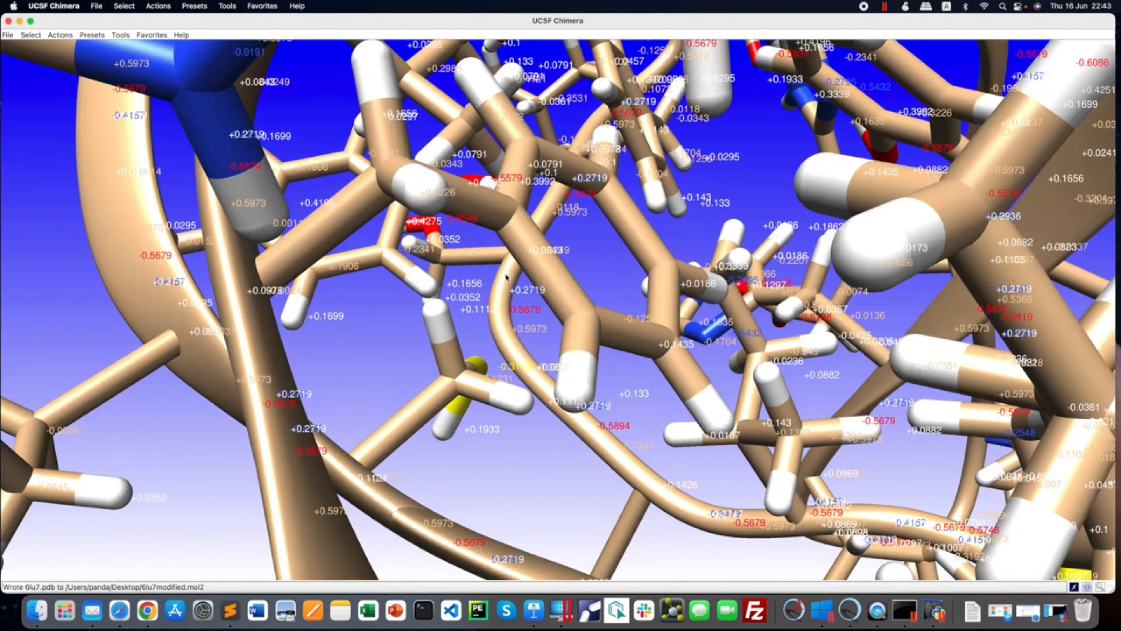
scroll(529, 348, down, 3)
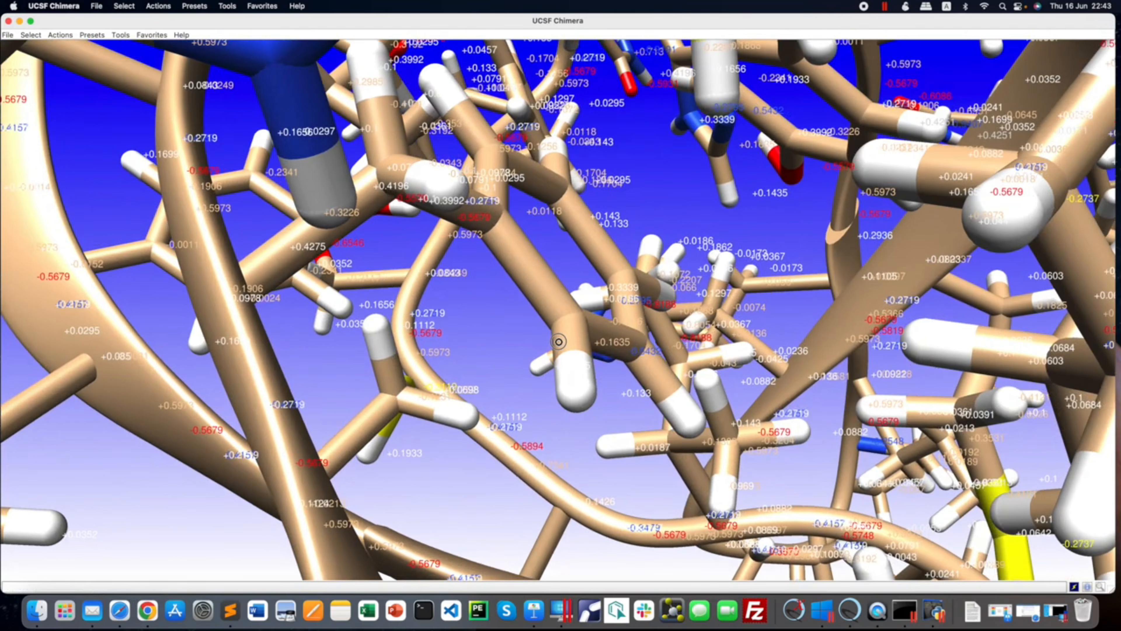
scroll(507, 343, up, 3)
drag(507, 343, 540, 322)
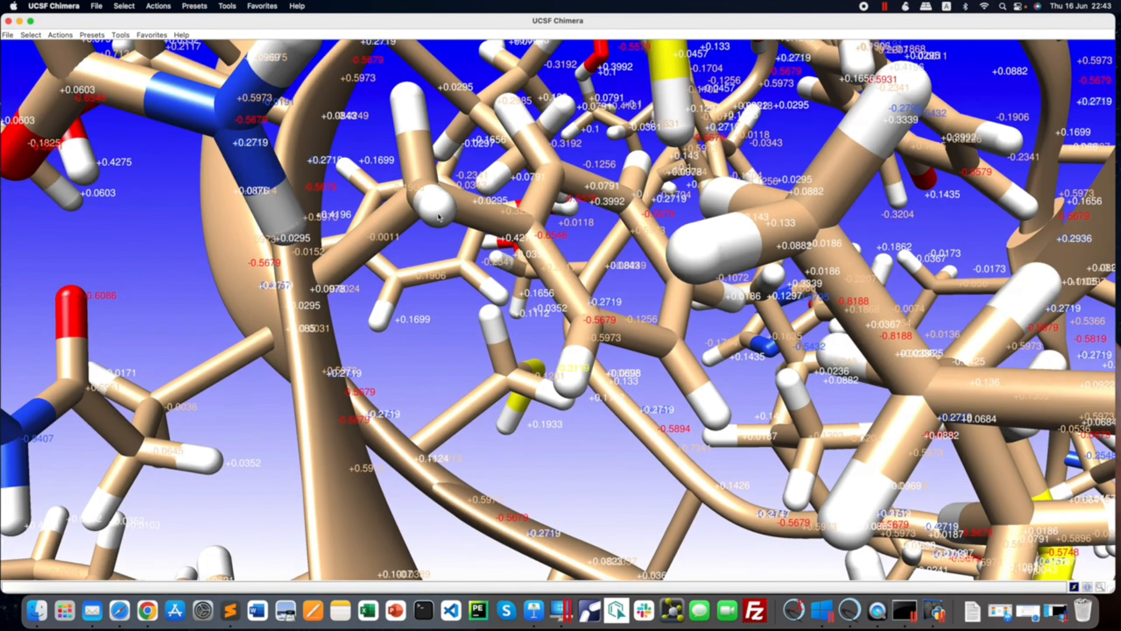
drag(461, 247, 493, 251)
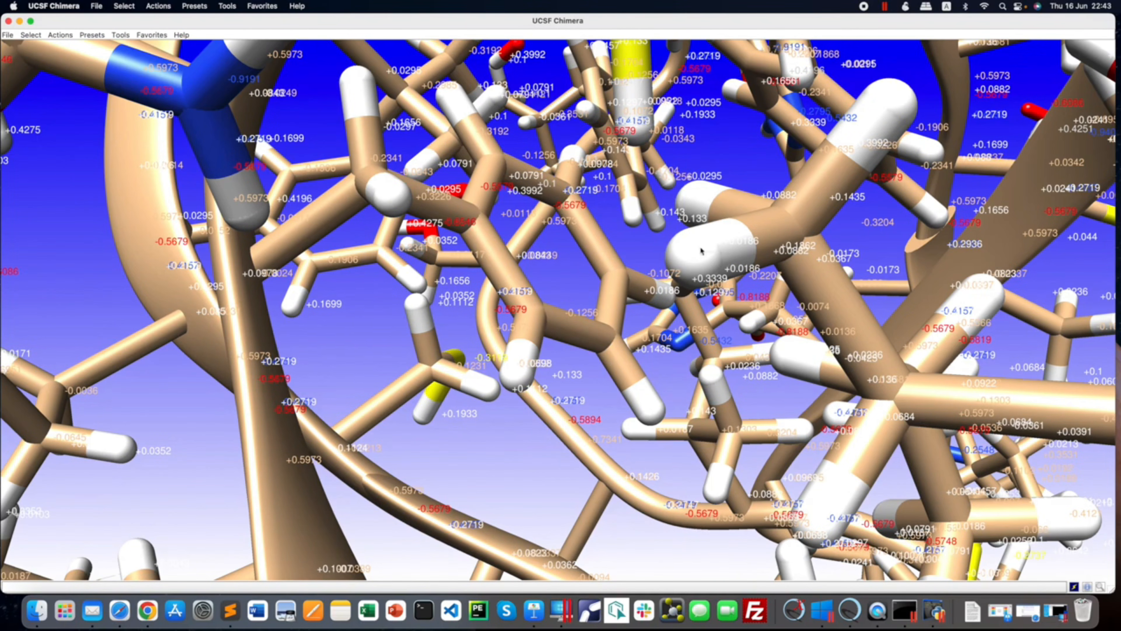
mouse_move(607, 275)
drag(607, 275, 576, 319)
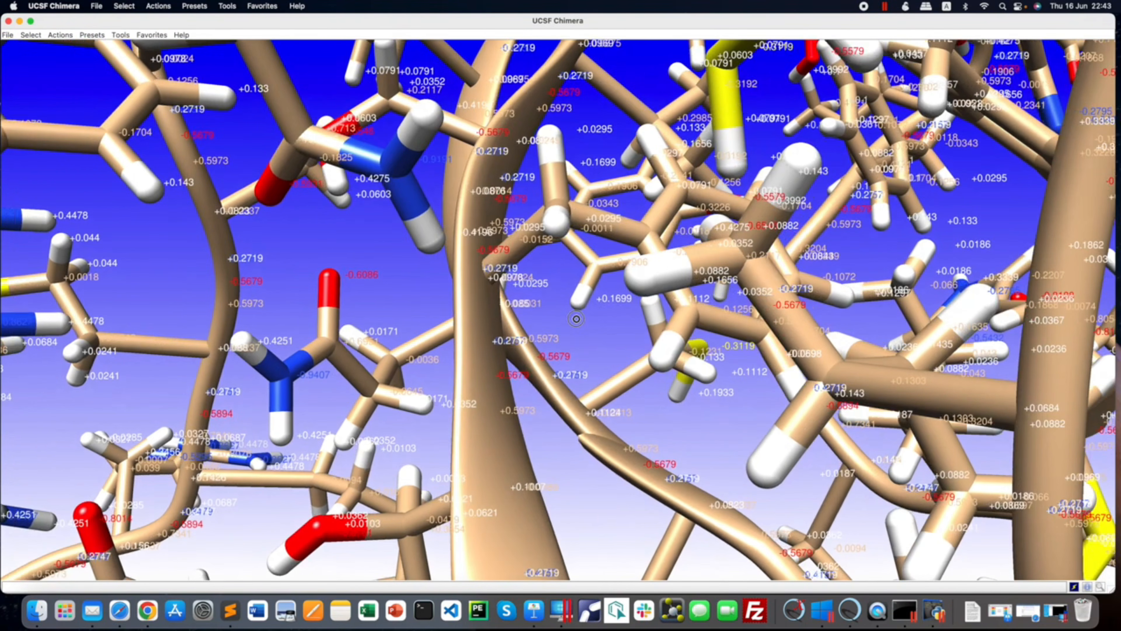
scroll(576, 322, down, 3)
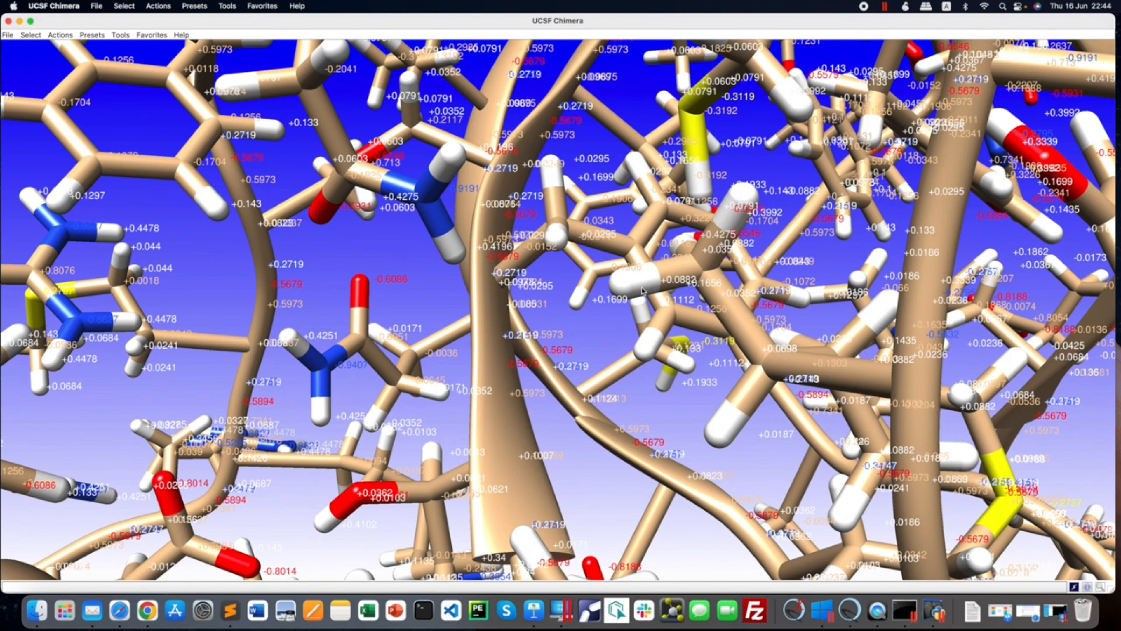
drag(681, 345, 648, 343)
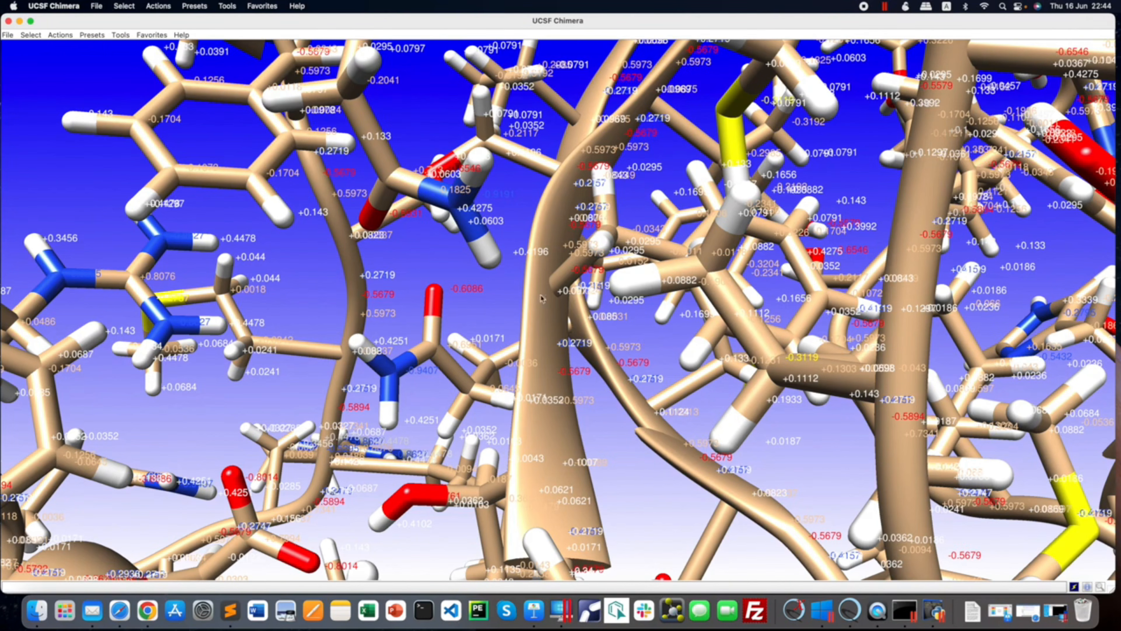
scroll(481, 280, down, 3)
scroll(480, 281, down, 3)
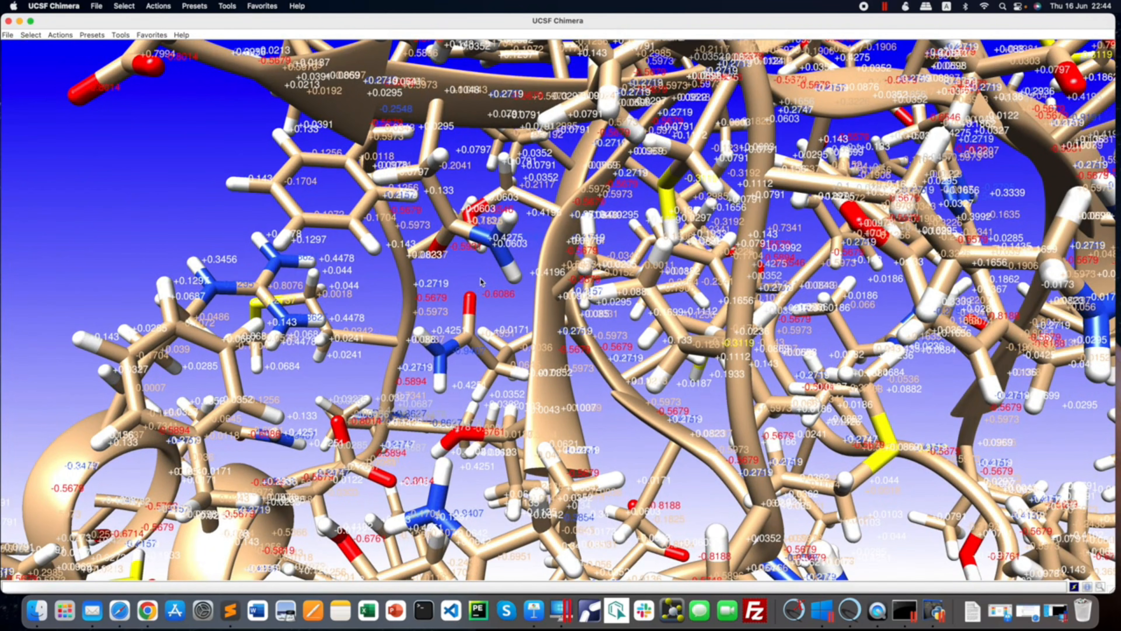
scroll(481, 281, down, 3)
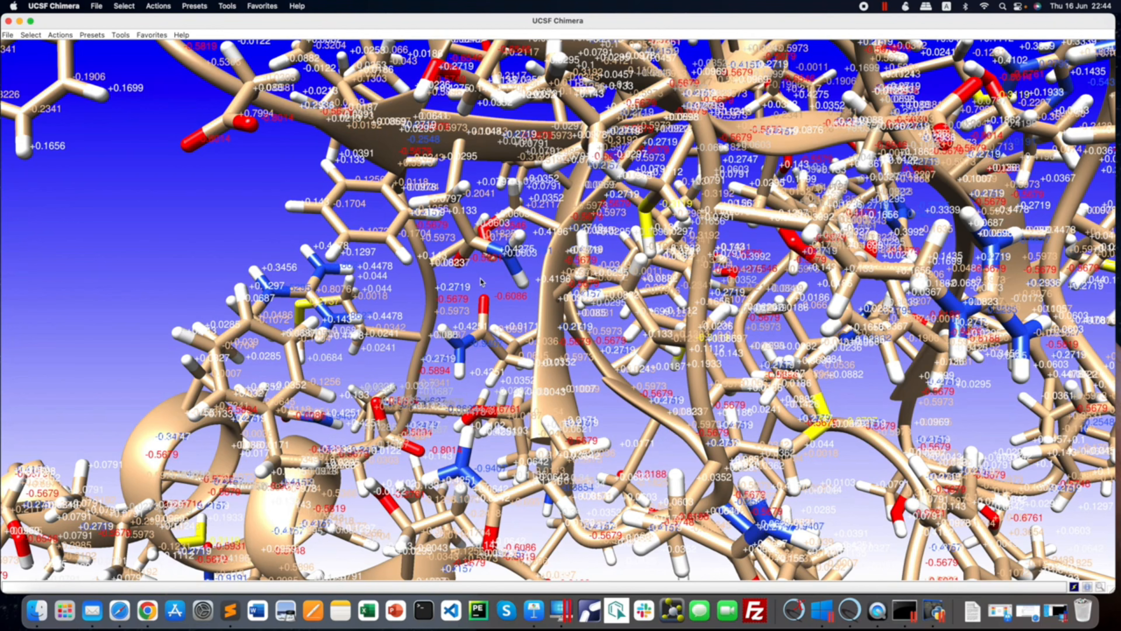
drag(498, 291, 639, 290)
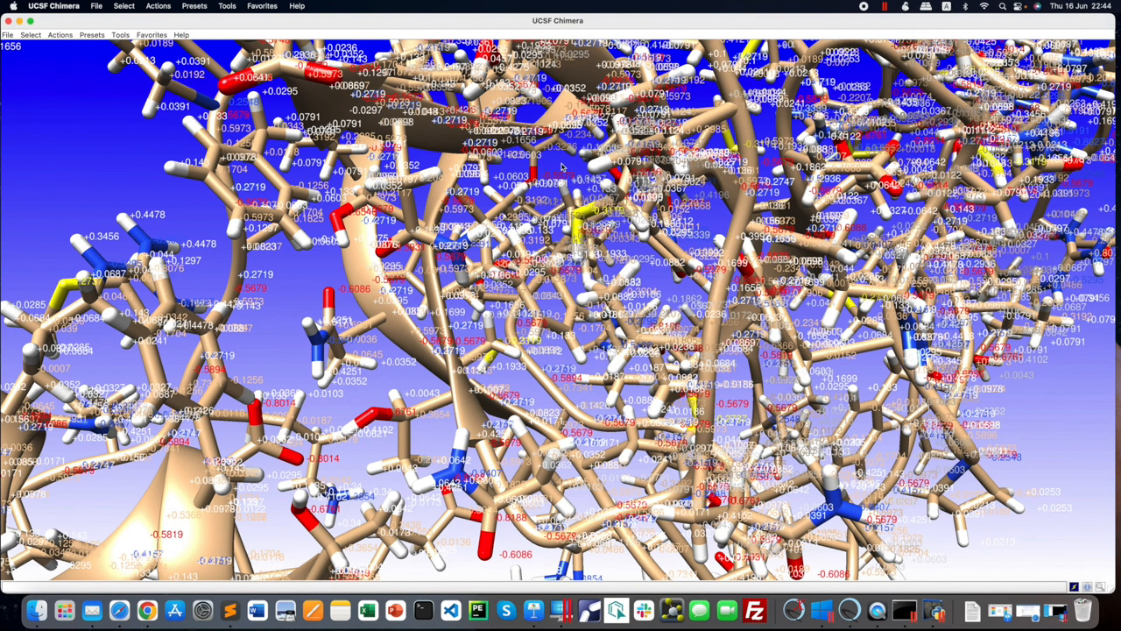
- Close Chimera, move 6lu7modified.mol2 beside the top row of desktop folders, and open it in Sublime Text
click(9, 20)
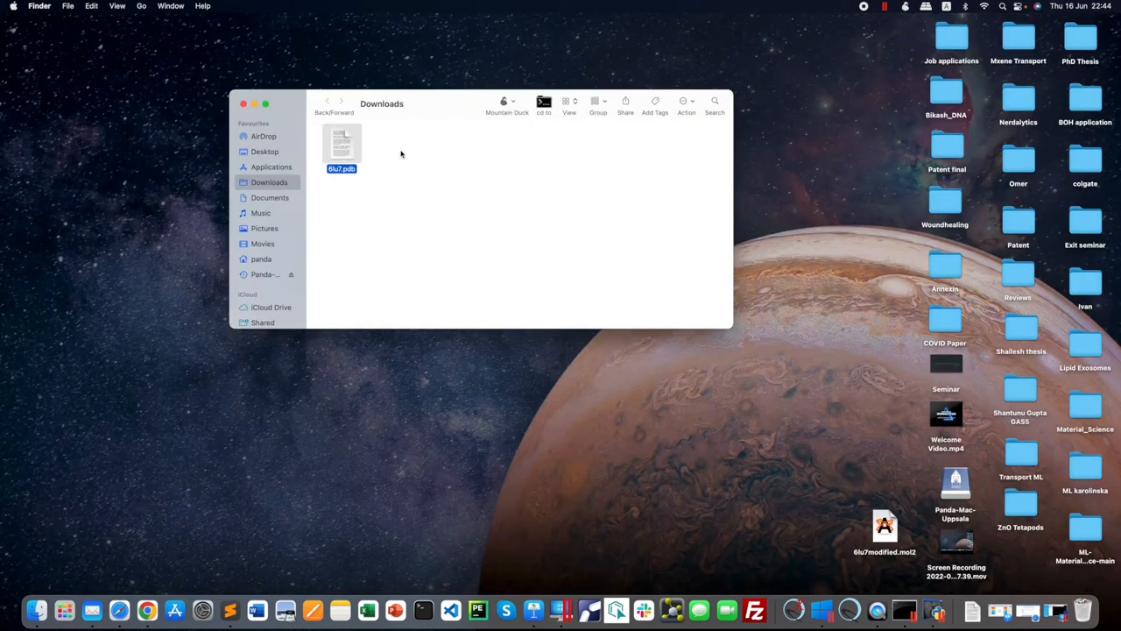
drag(887, 530, 876, 49)
right_click(877, 47)
mouse_move(891, 66)
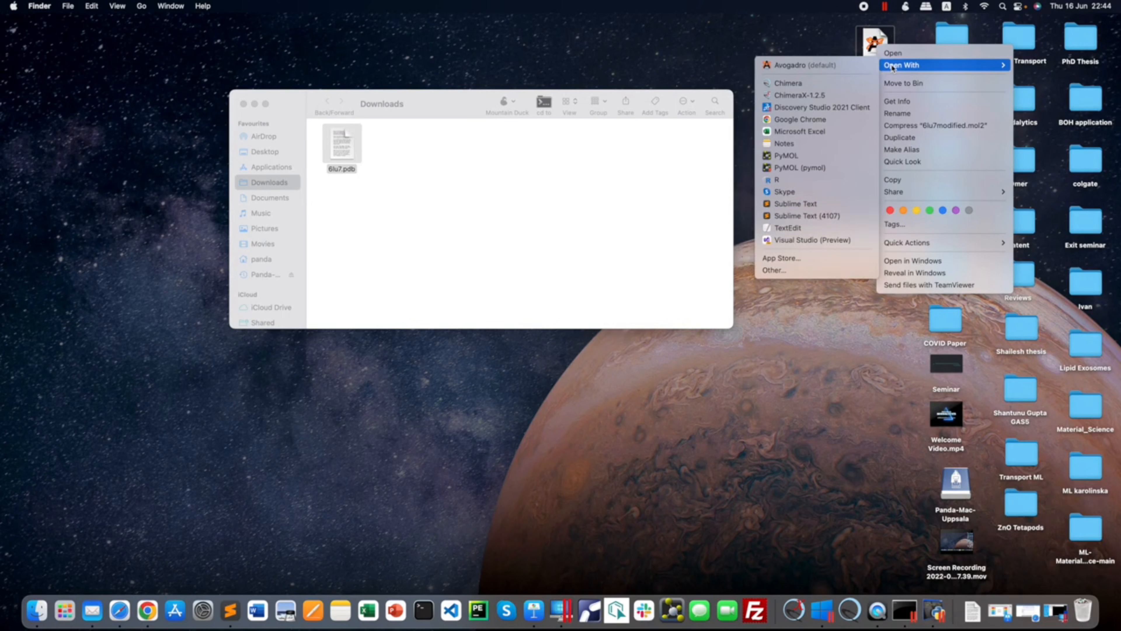
click(796, 203)
drag(459, 90, 335, 11)
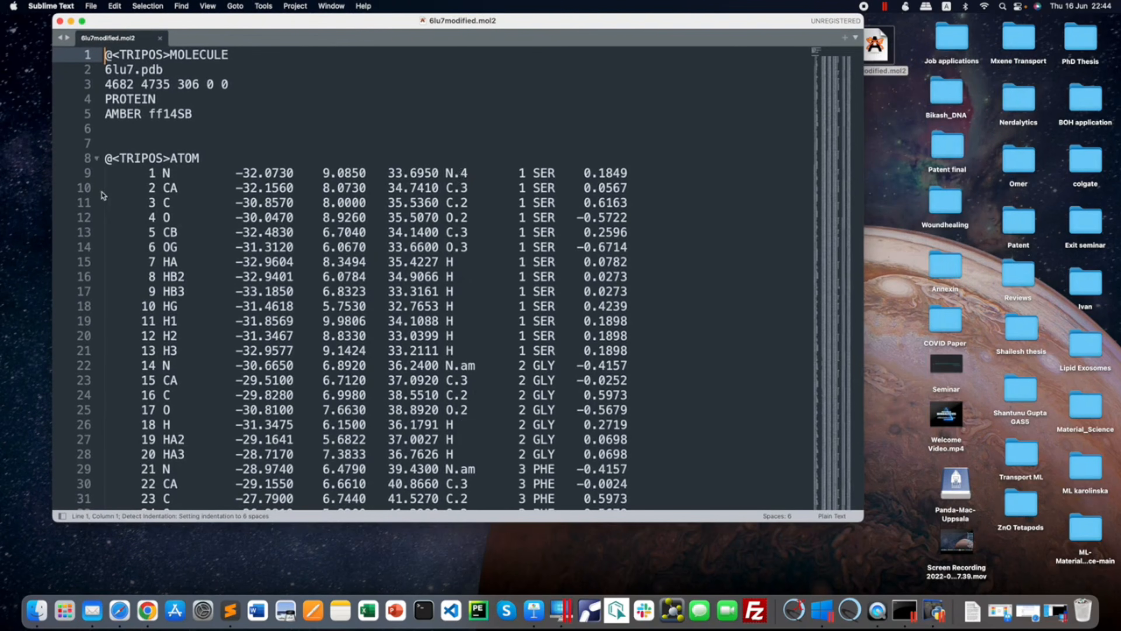
- Examine the atom names, coordinates, atom types, residues and charges in 6lu7modified.mol2, and close the file and the Downloads window
drag(148, 173, 175, 216)
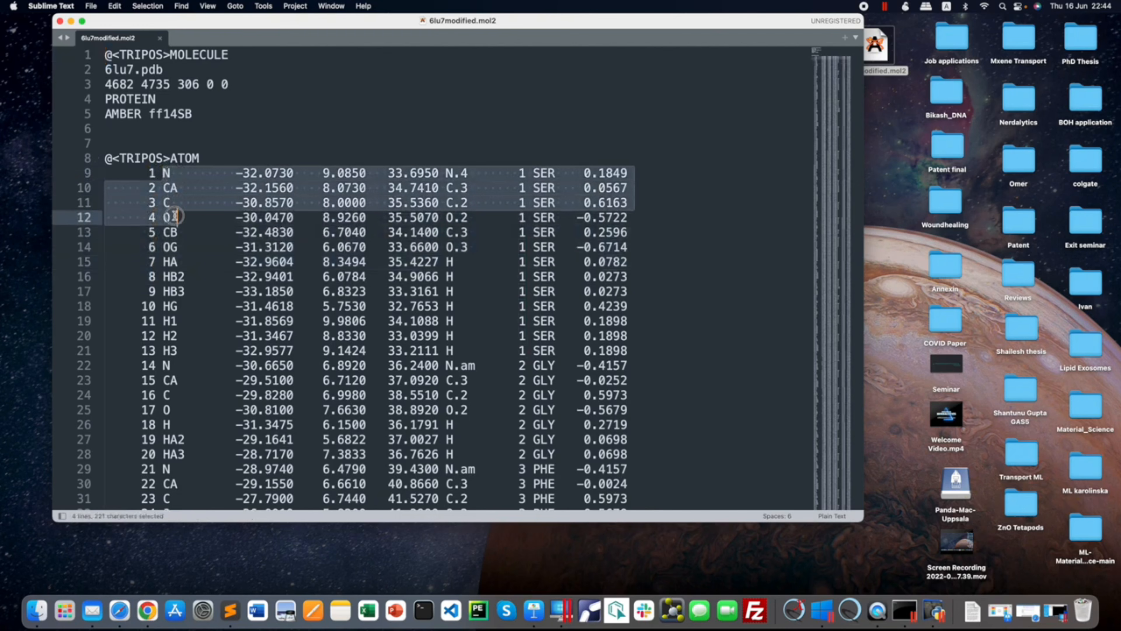
click(243, 174)
drag(446, 173, 474, 172)
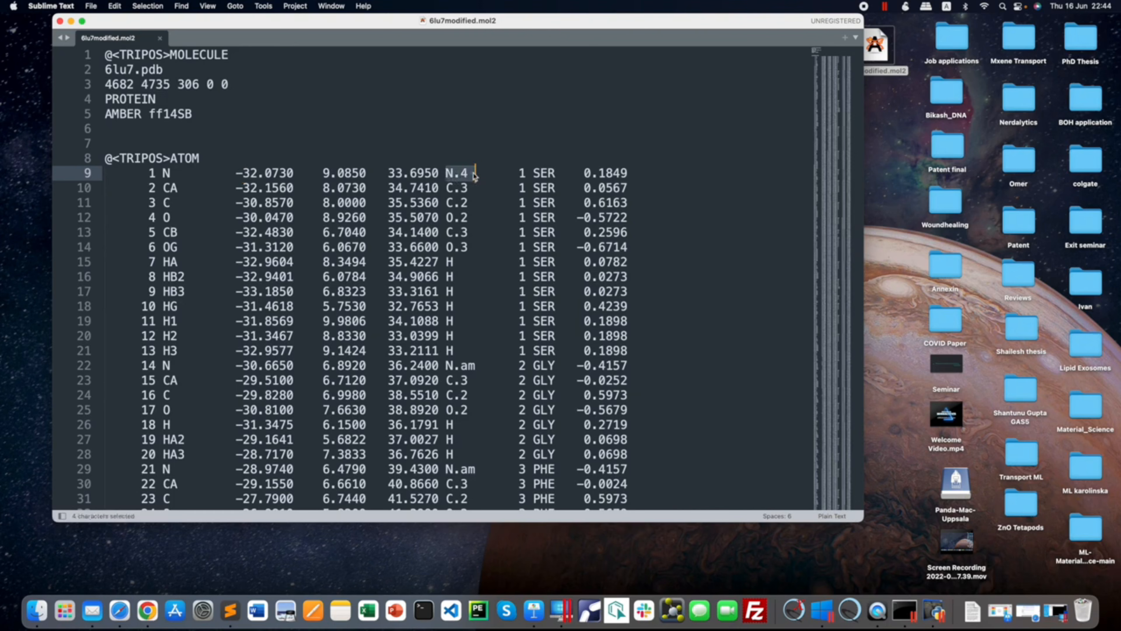
drag(107, 114, 157, 99)
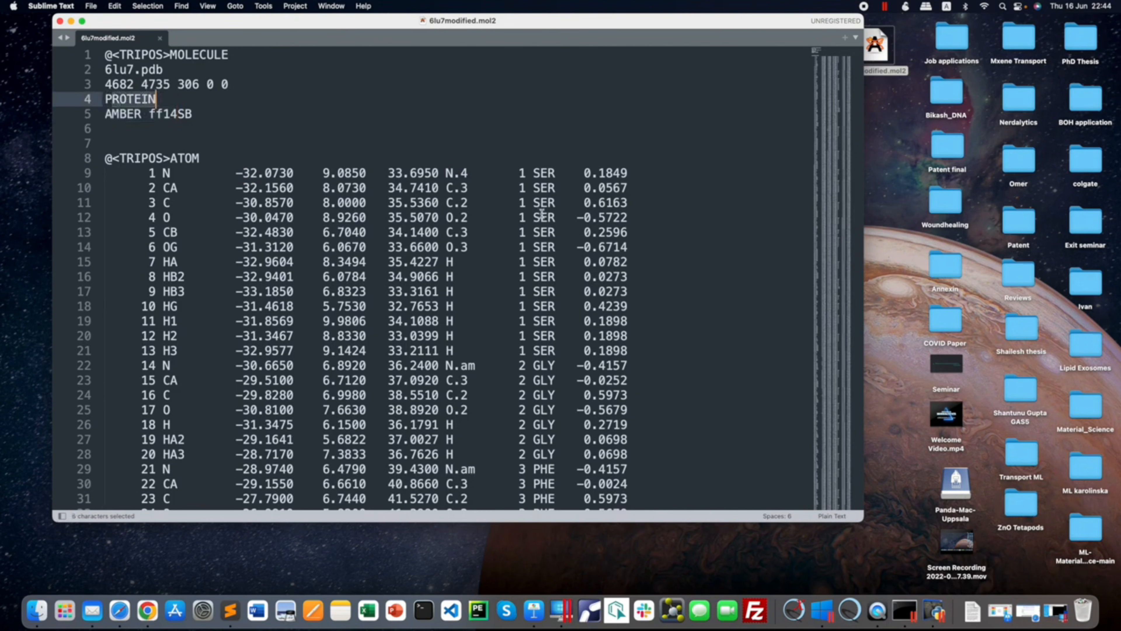
click(522, 173)
drag(536, 173, 554, 349)
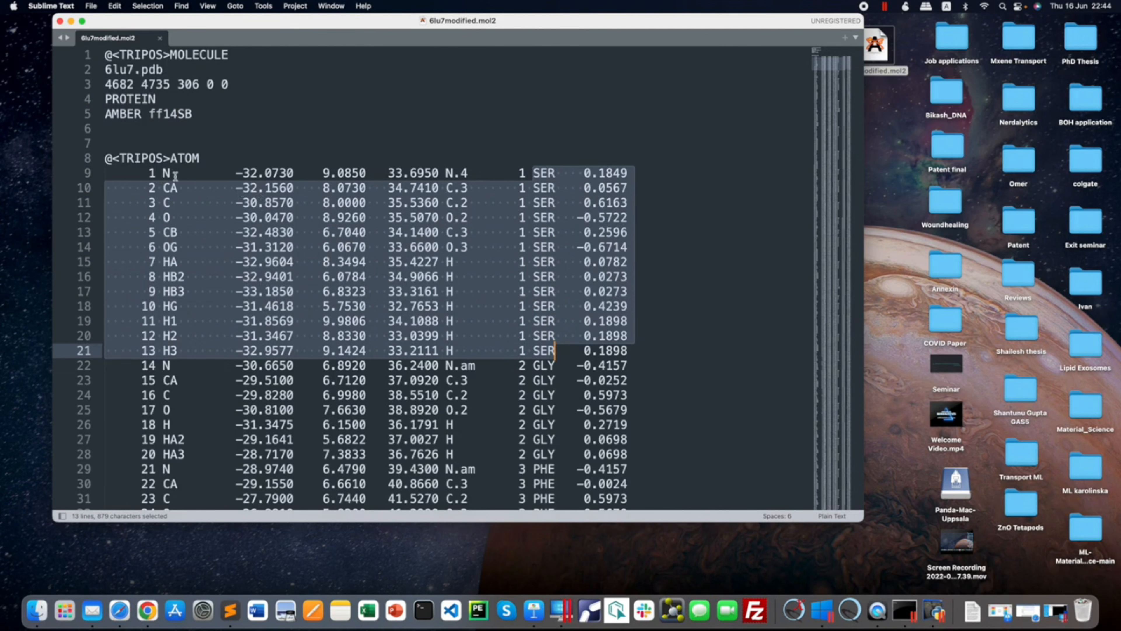
click(150, 173)
drag(148, 172, 560, 333)
click(607, 173)
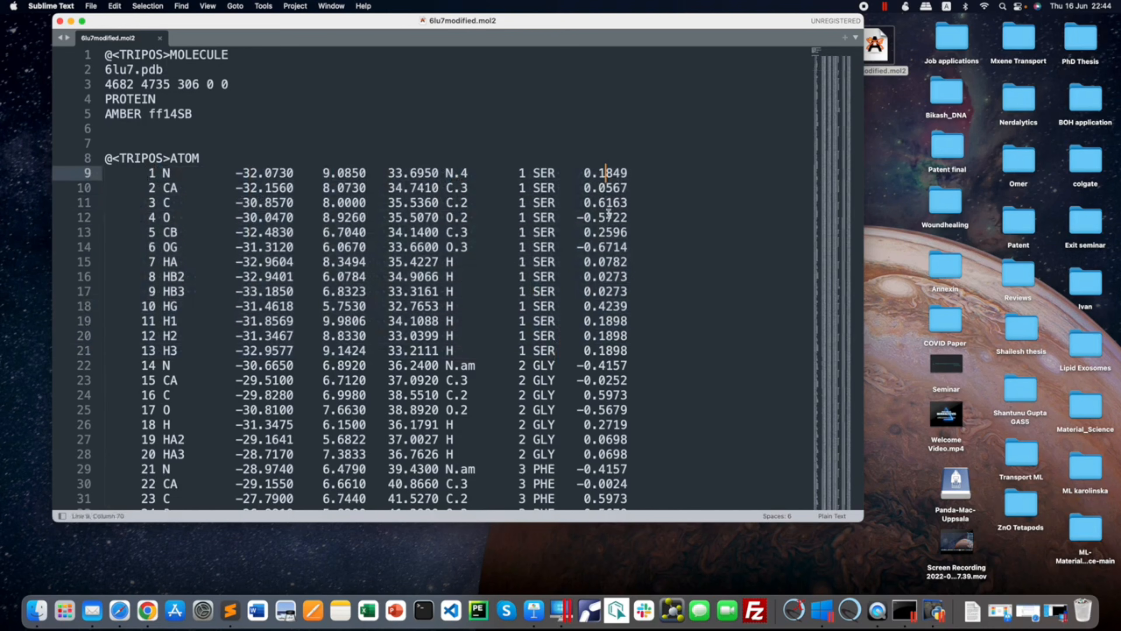
scroll(608, 214, down, 5)
scroll(608, 215, down, 10)
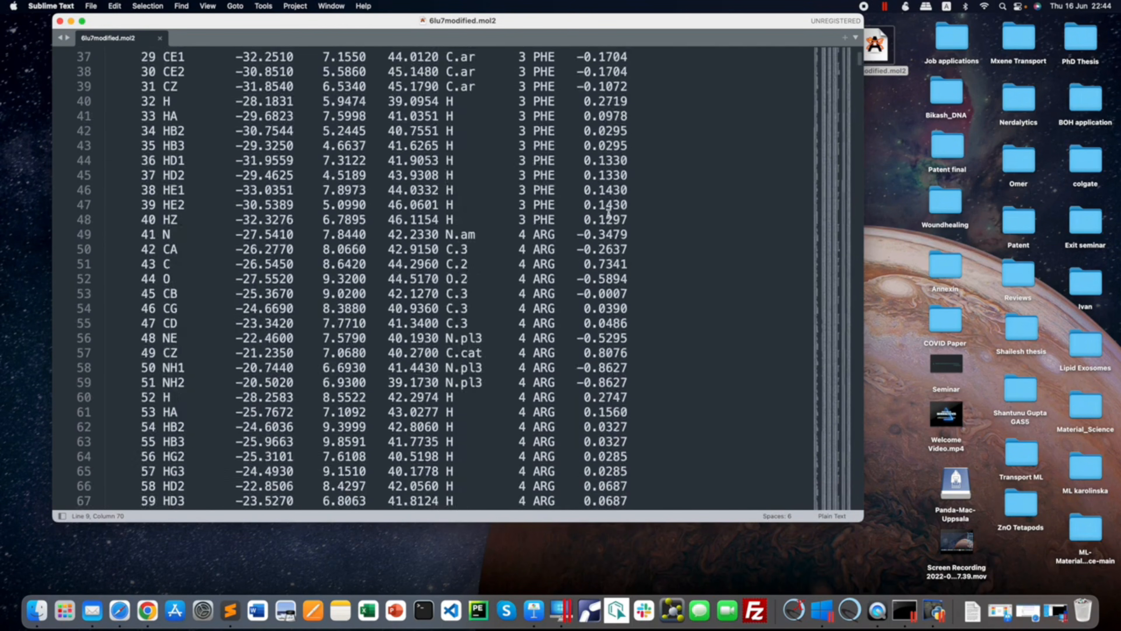
scroll(608, 214, up, 15)
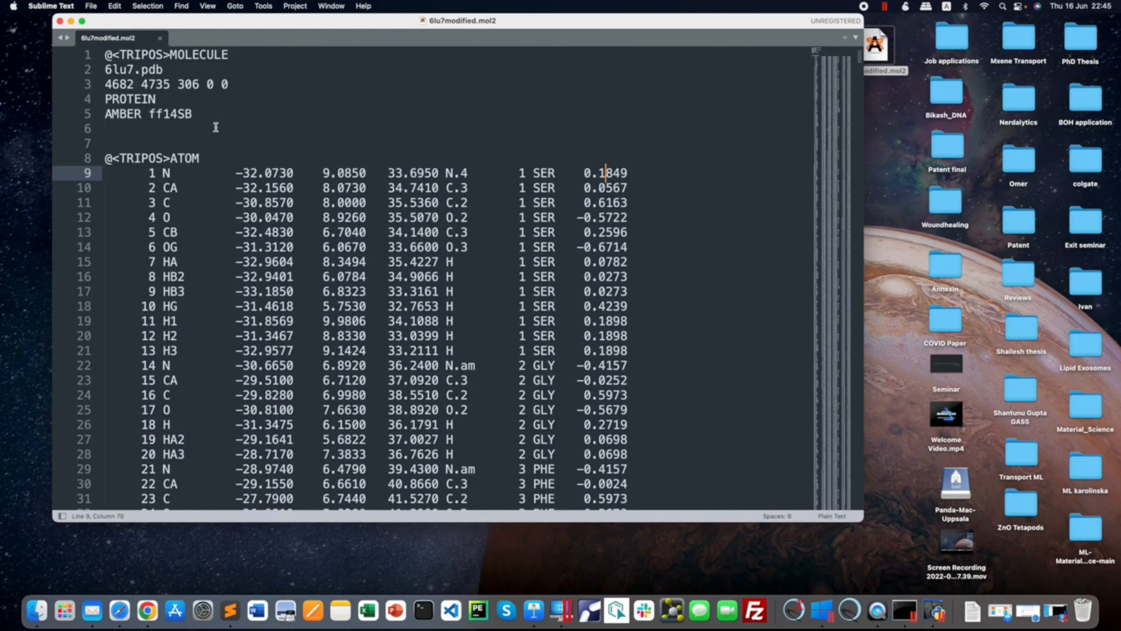
click(60, 21)
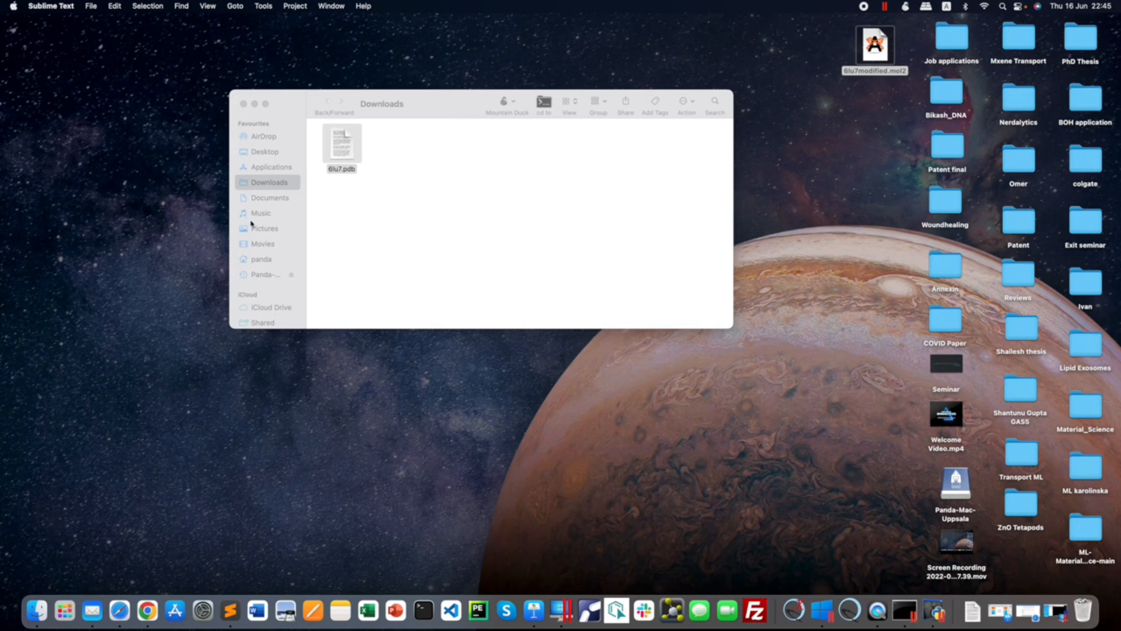
click(244, 104)
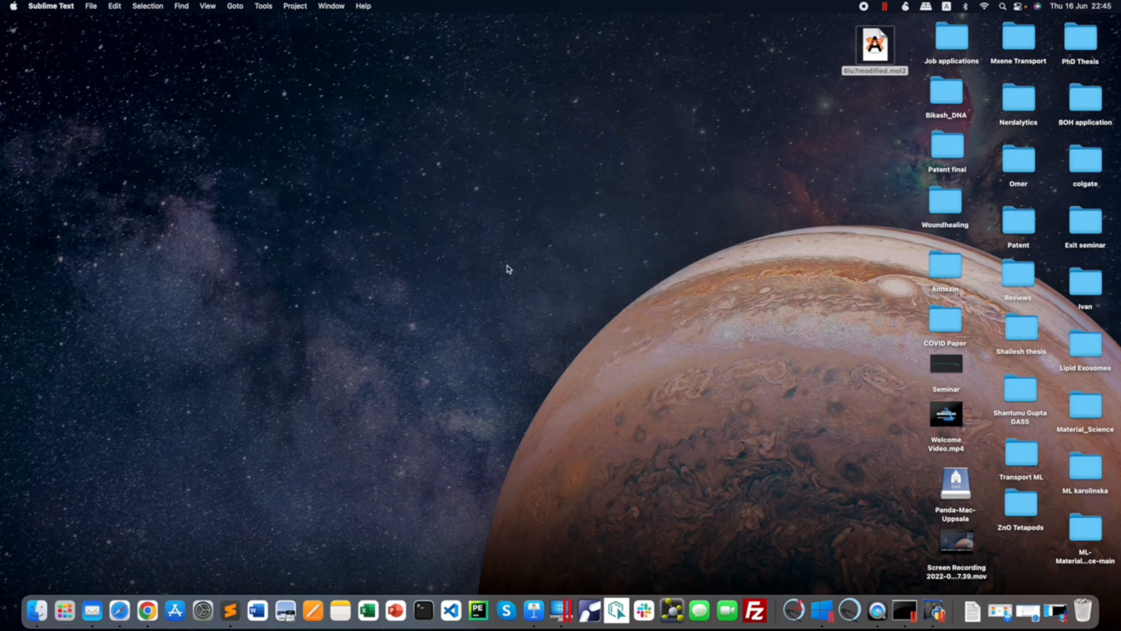
- Open 6lu7modified.mol2 from the desktop in Chimera and reposition its window to fit the screen
click(688, 256)
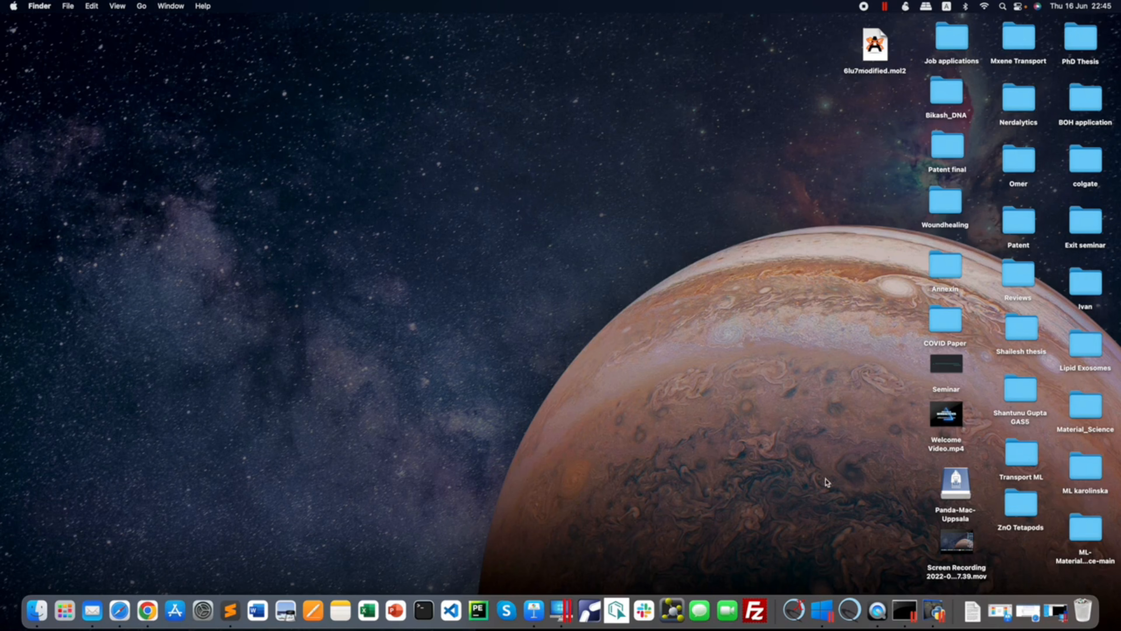
click(877, 59)
right_click(877, 59)
mouse_move(896, 73)
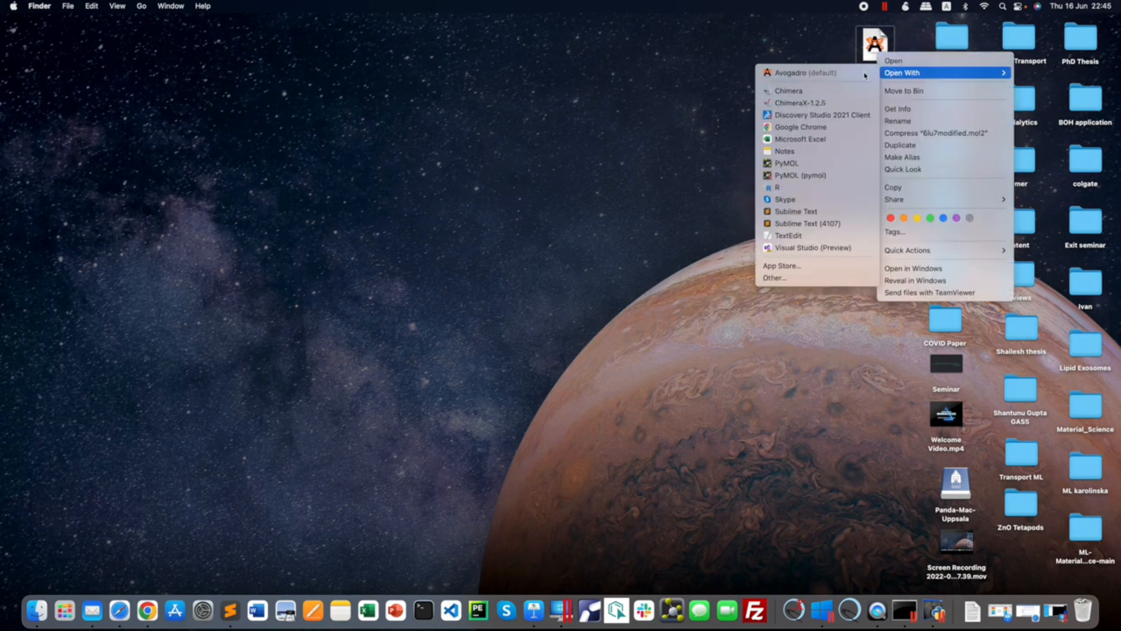
click(803, 93)
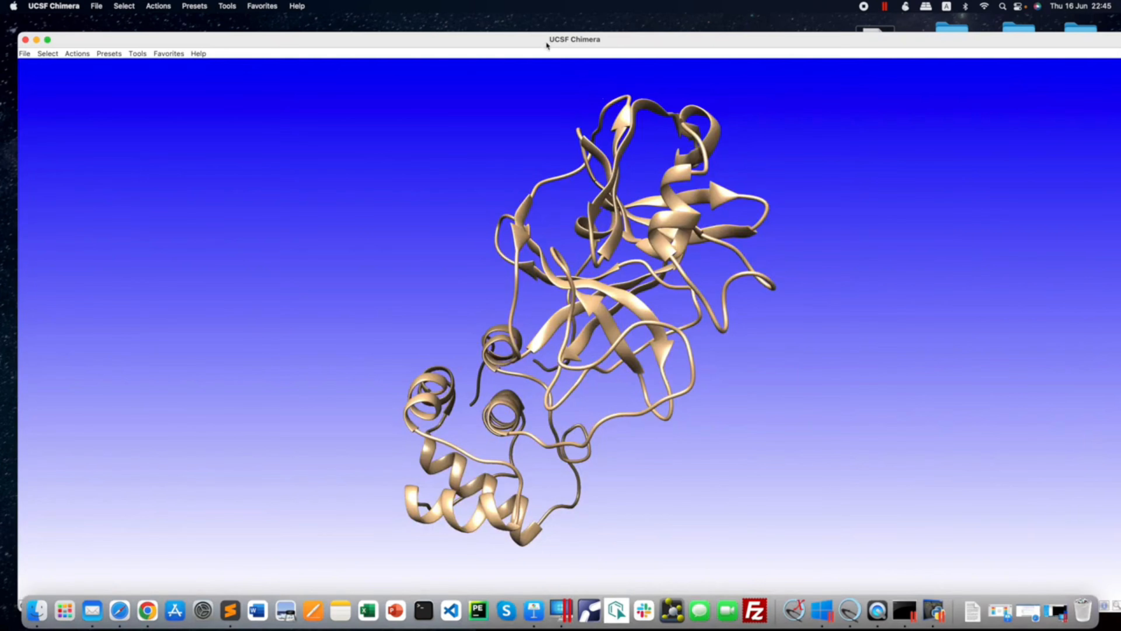
mouse_move(546, 40)
mouse_down()
mouse_move(498, 23)
mouse_move(534, 25)
mouse_up()
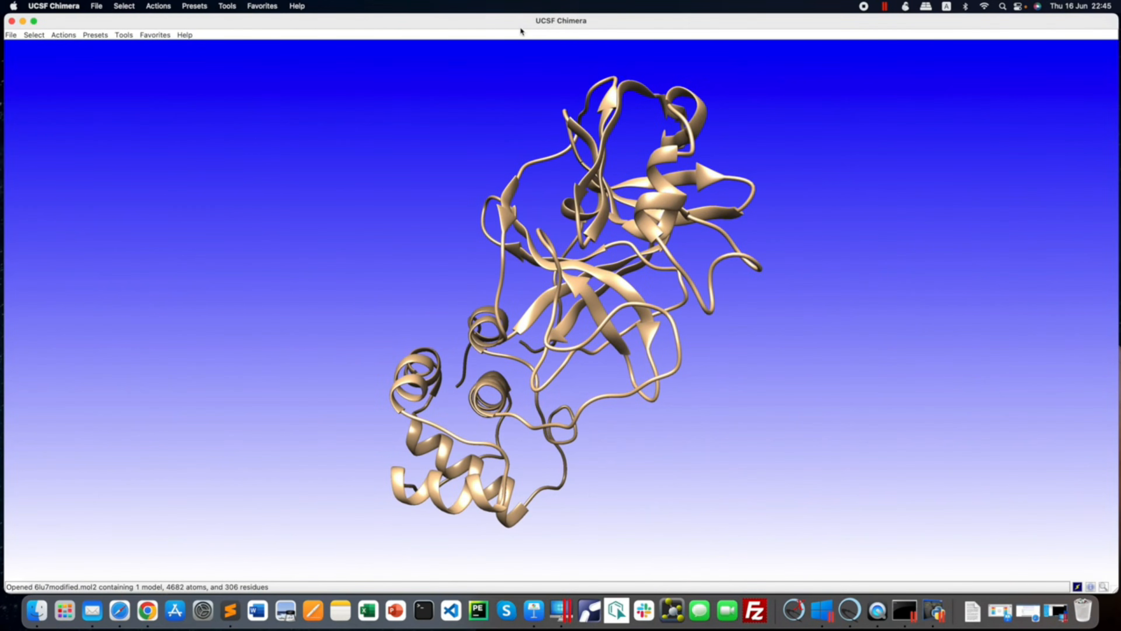
- Save the structure as a PDB file named 6lu7modified on the Desktop and close Chimera
click(99, 6)
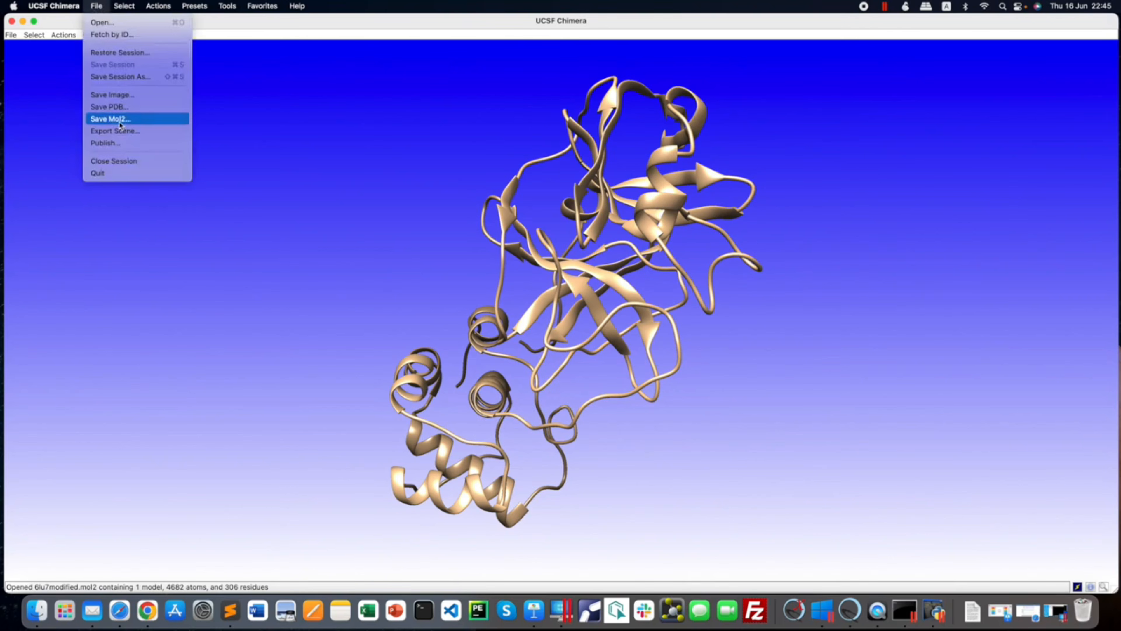
click(123, 113)
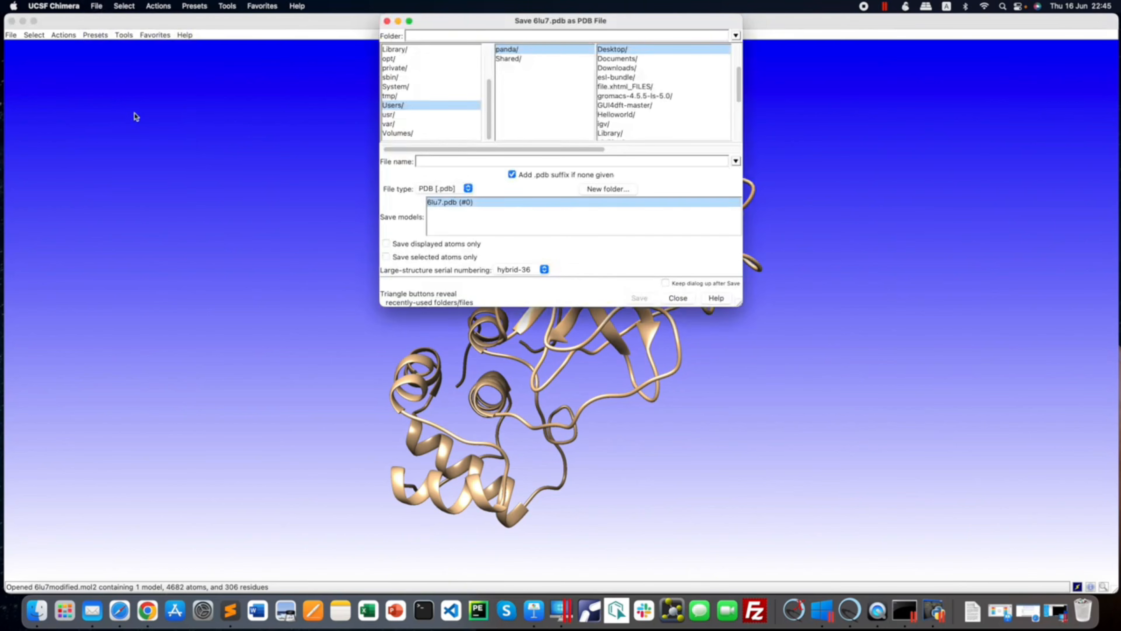
click(458, 164)
text(6lu7modified)
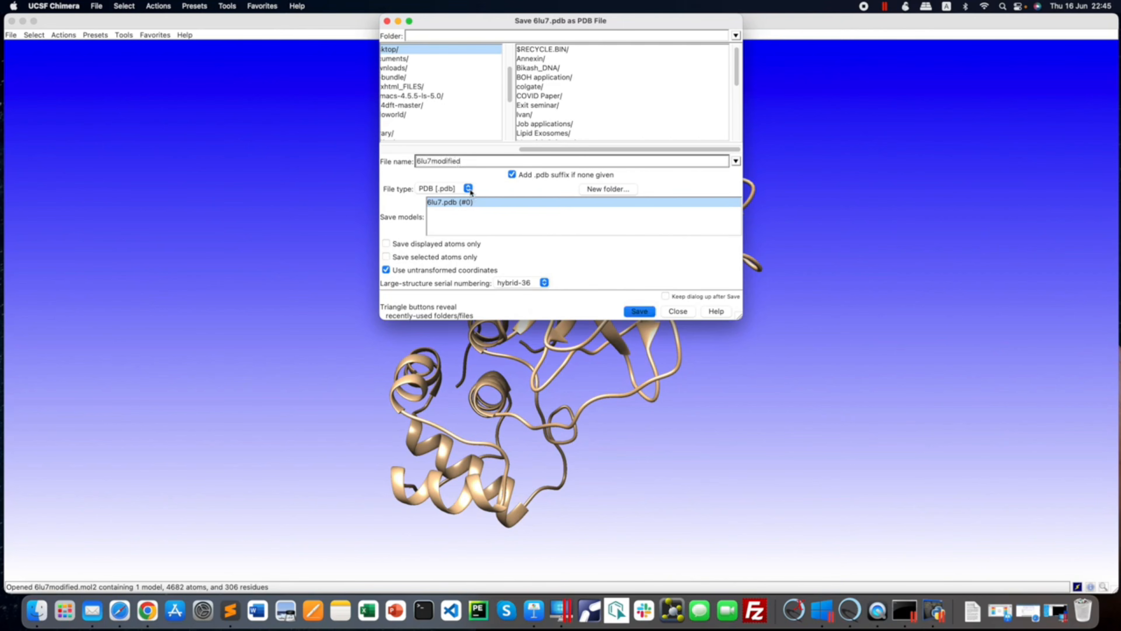
click(470, 190)
click(467, 191)
click(640, 312)
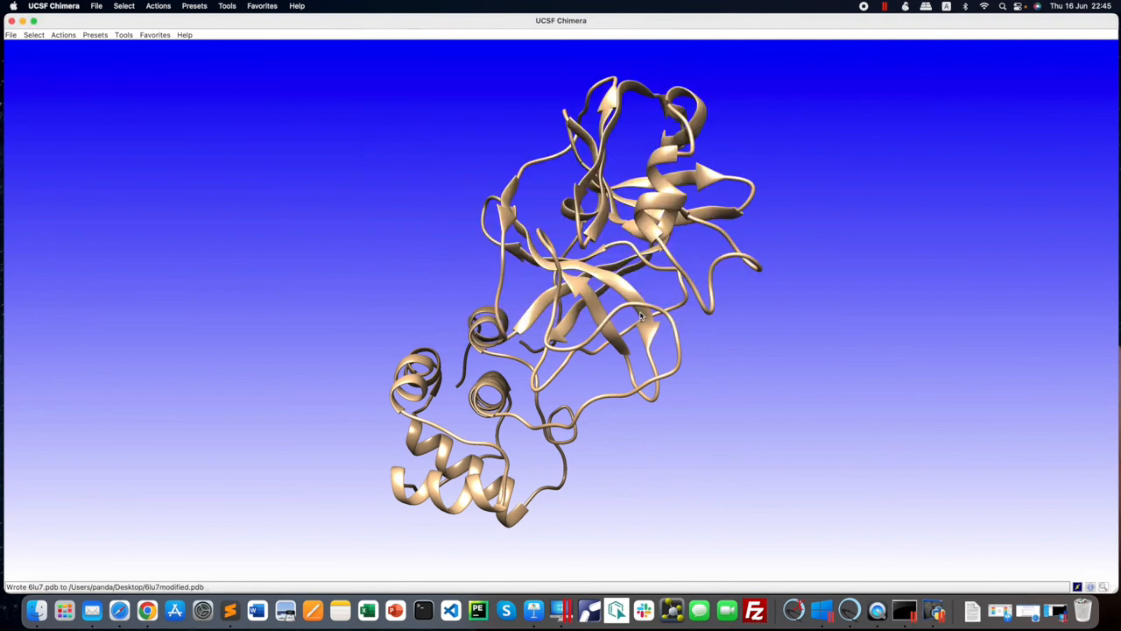
click(11, 22)
- Place 6lu7modified.pdb beneath the Mol2 file on the desktop, and open 6lu7modified.mol2 in Sublime Text to inspect its charge column
drag(884, 530, 876, 97)
right_click(874, 44)
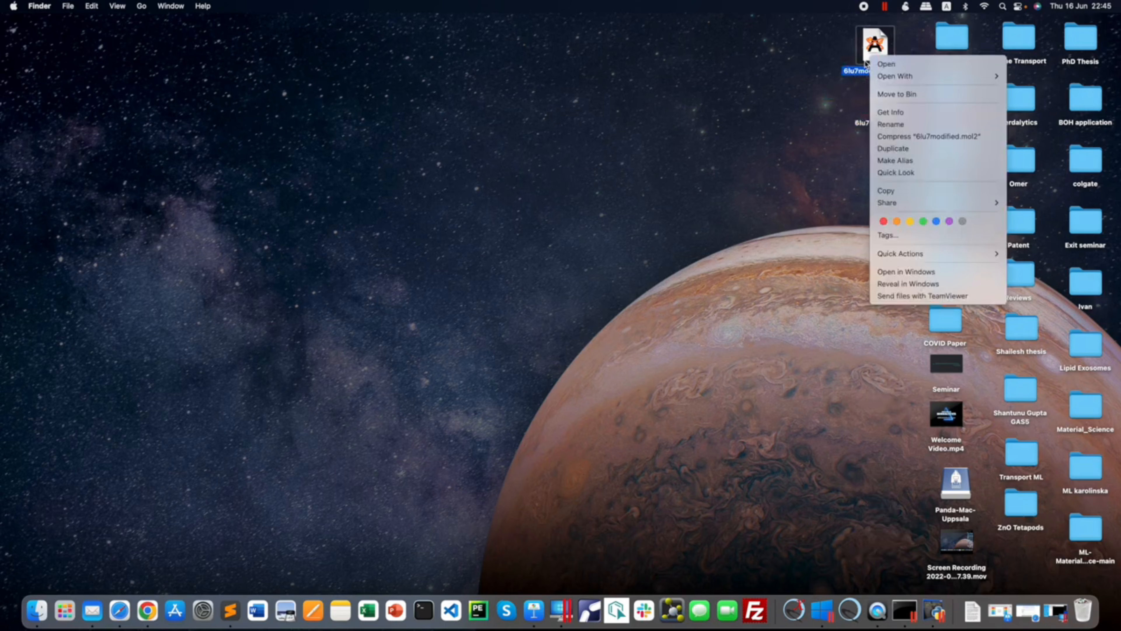
mouse_move(898, 80)
click(805, 215)
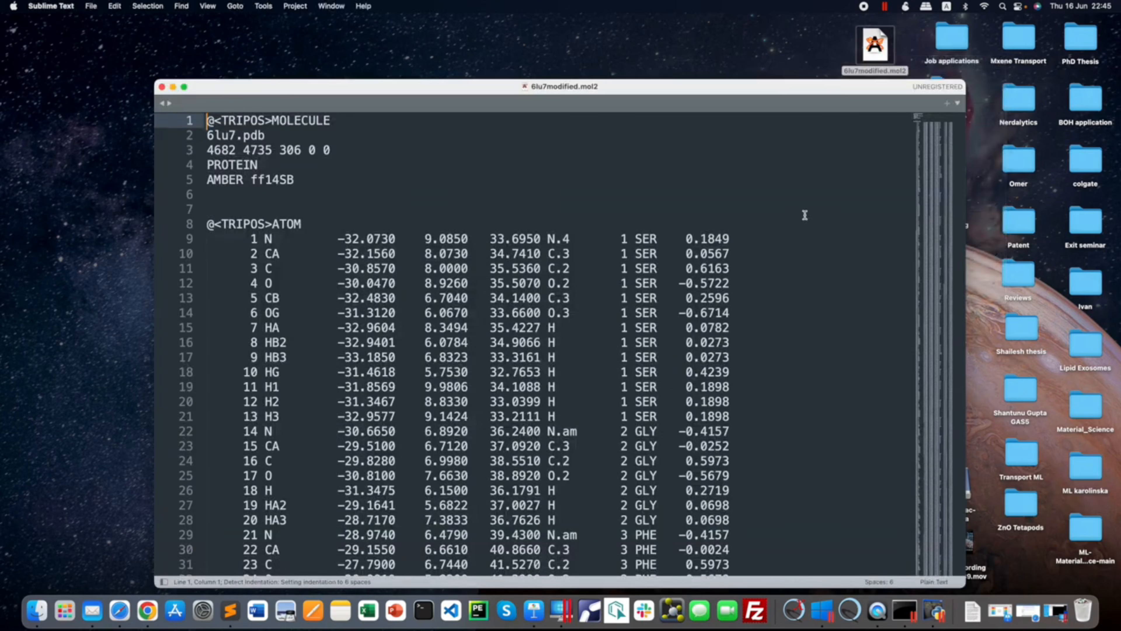
drag(582, 108, 359, 48)
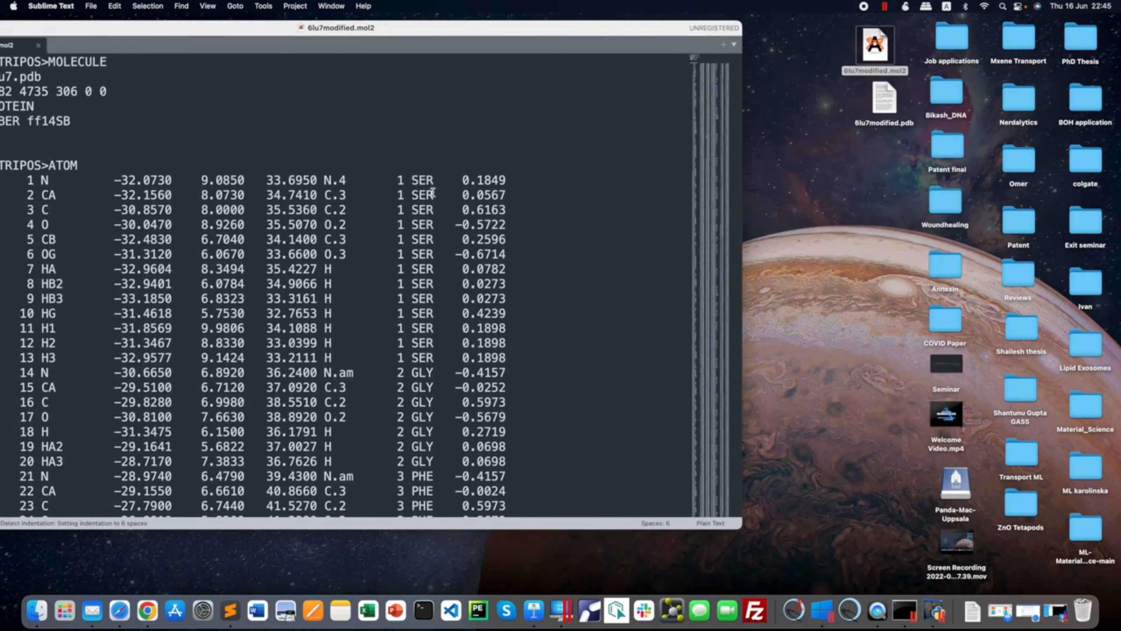
drag(469, 179, 508, 270)
- Open 6lu7modified.pdb in Sublime Text, examine its atom records, coordinates and hydrogens against the Mol2 file, and close it
right_click(881, 107)
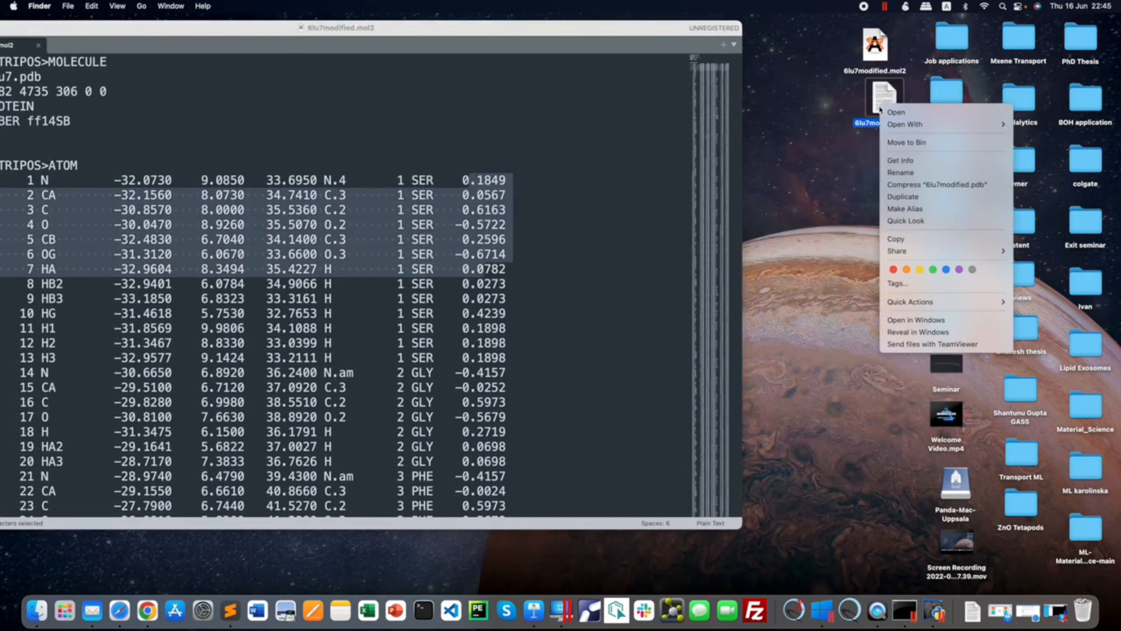
mouse_move(898, 127)
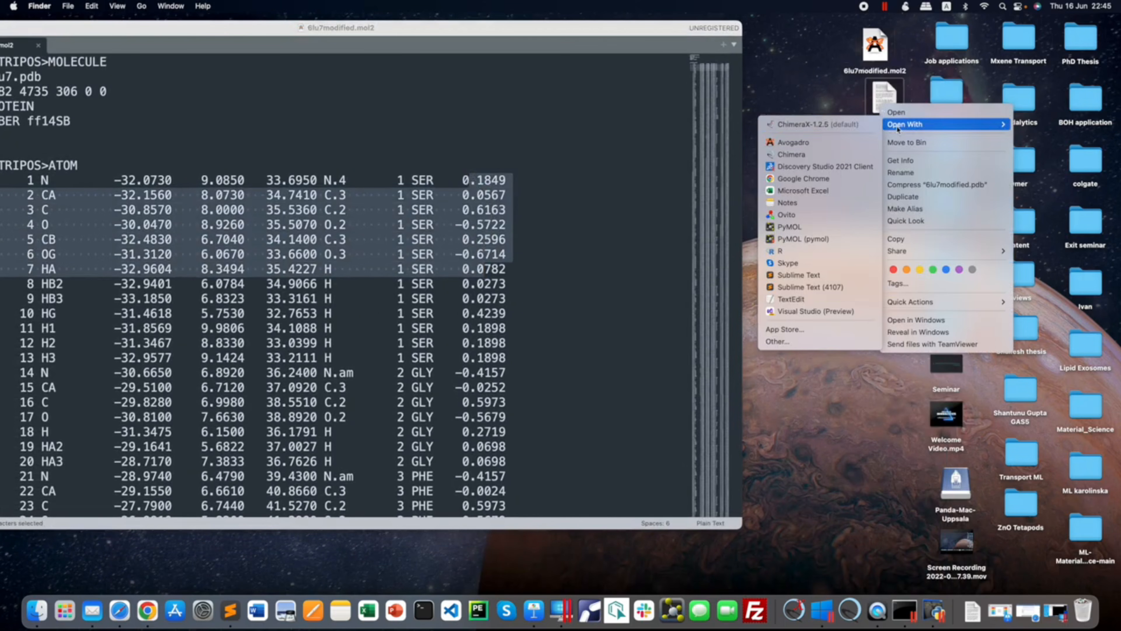
click(803, 276)
scroll(497, 248, down, 10)
scroll(497, 248, up, 5)
scroll(498, 248, down, 20)
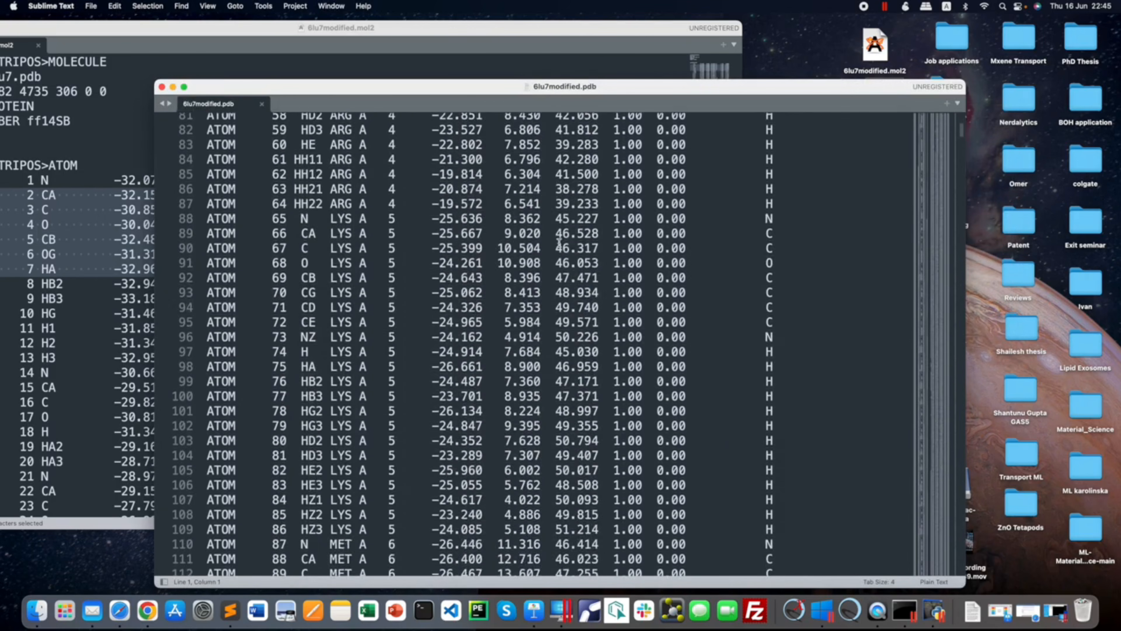
scroll(559, 242, down, 8)
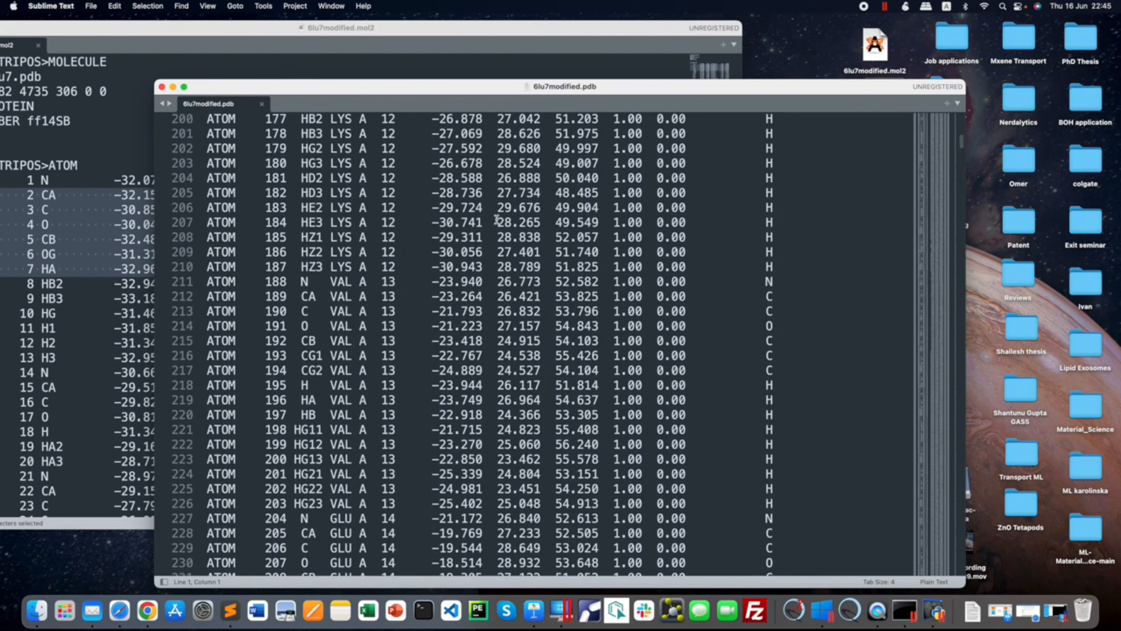
scroll(496, 220, up, 20)
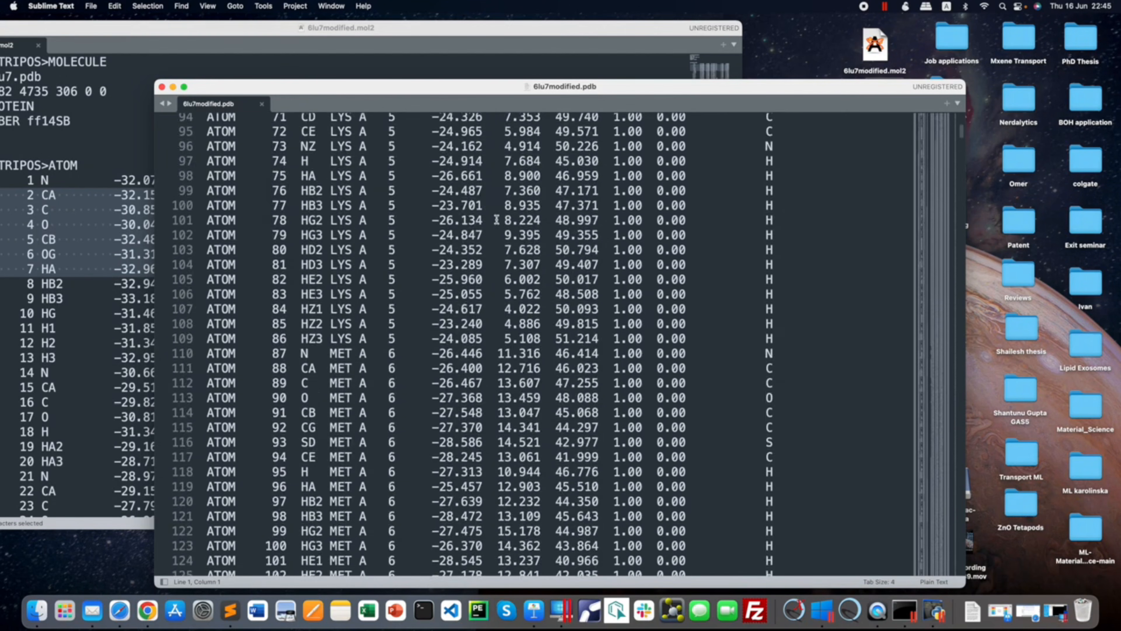
scroll(496, 220, up, 7)
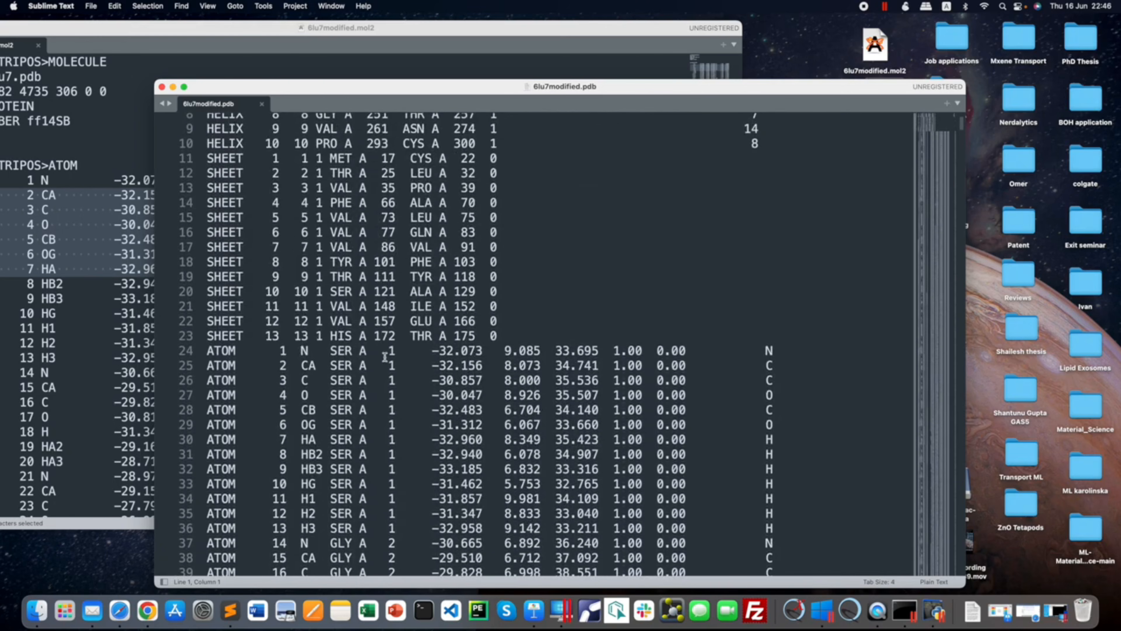
scroll(290, 405, down, 3)
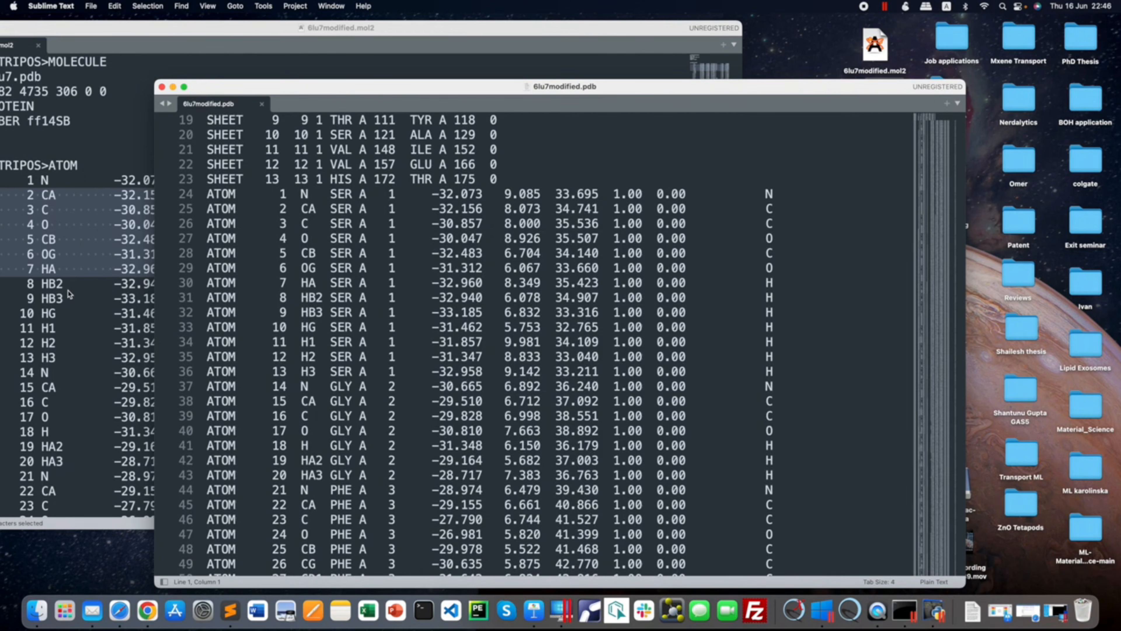
drag(447, 201, 591, 195)
scroll(583, 255, down, 20)
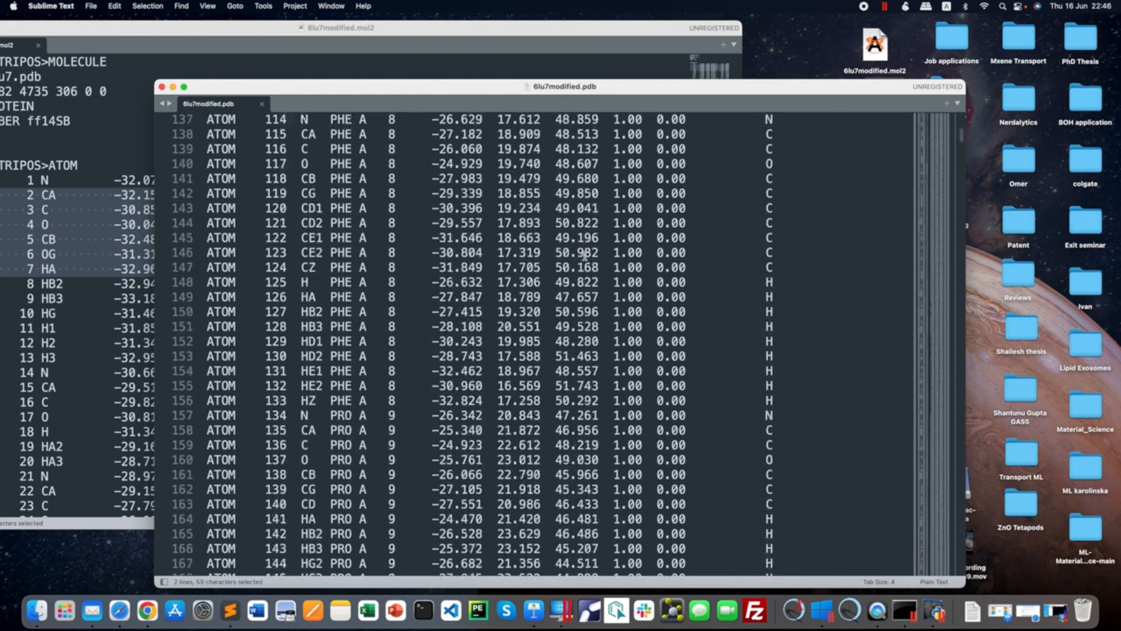
drag(773, 294, 777, 412)
scroll(634, 268, down, 12)
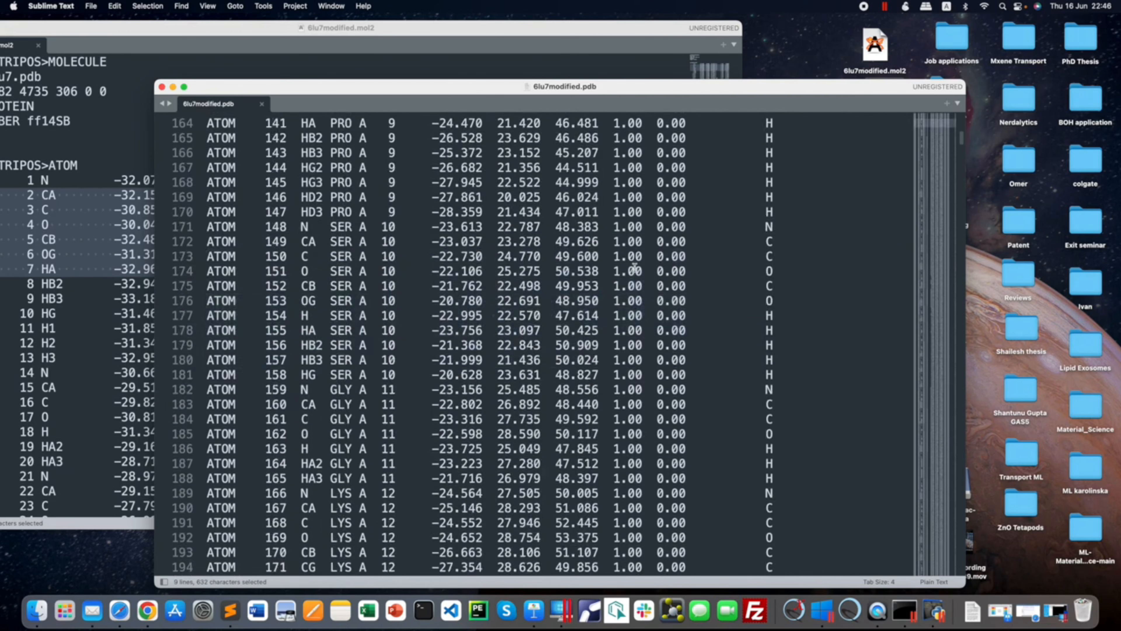
click(162, 87)
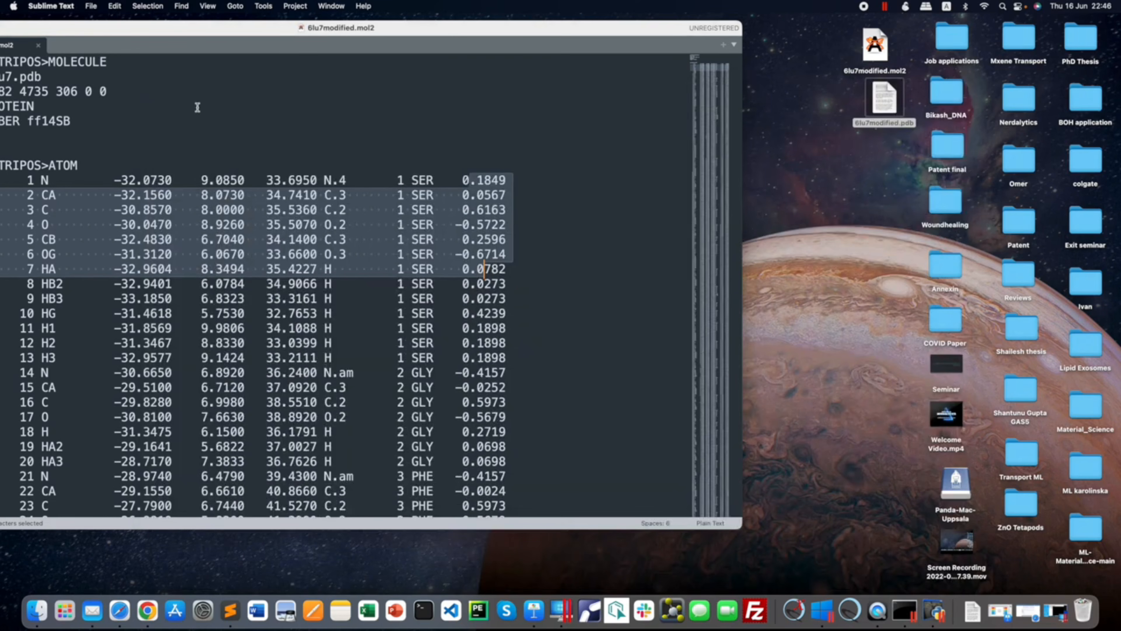
- Align 6lu7modified.pdb under the Mol2 file on the desktop and close the open 6lu7modified.mol2 text
click(884, 106)
drag(880, 109, 881, 111)
scroll(410, 71, down, 1)
drag(376, 27, 494, 22)
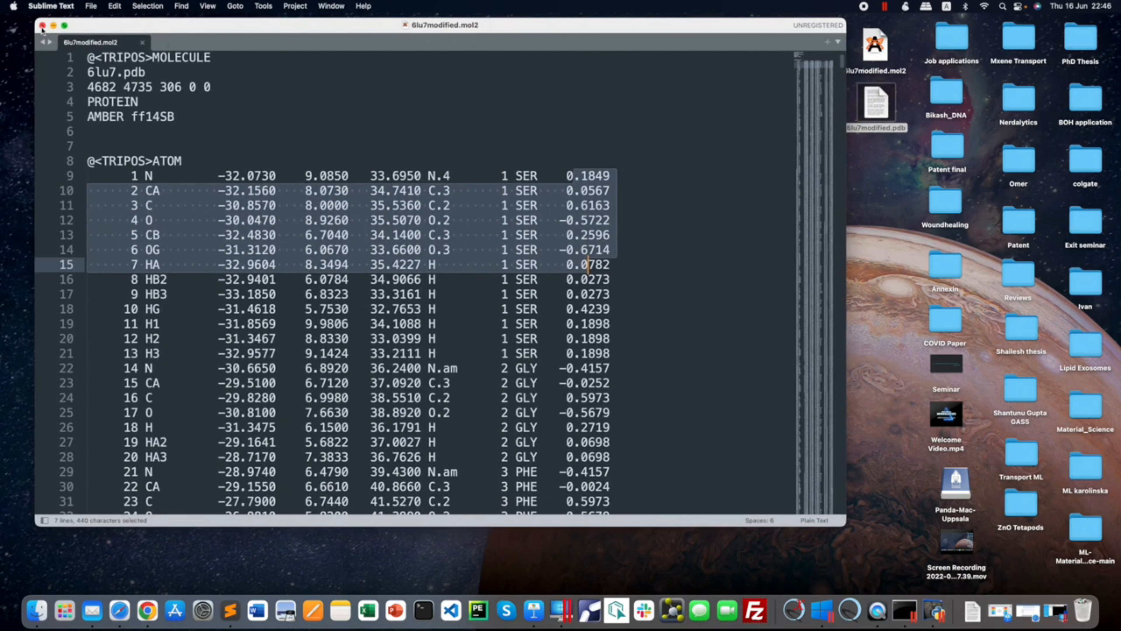
click(43, 25)
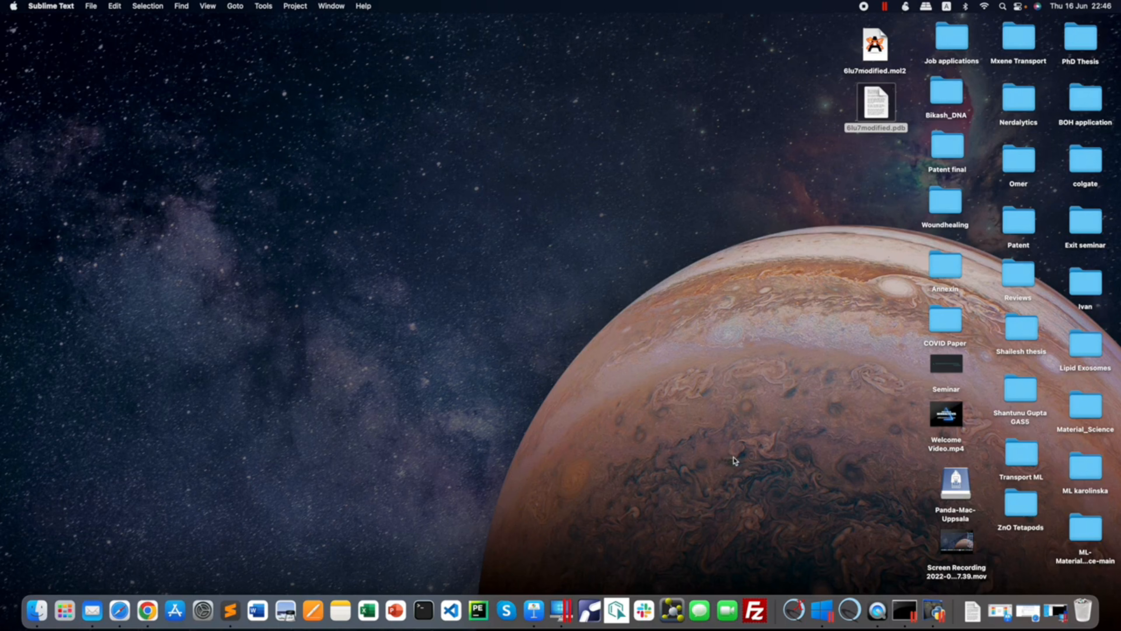
- Switch to the Windows 10 virtual machine and close the running AutoDockTools session
click(562, 612)
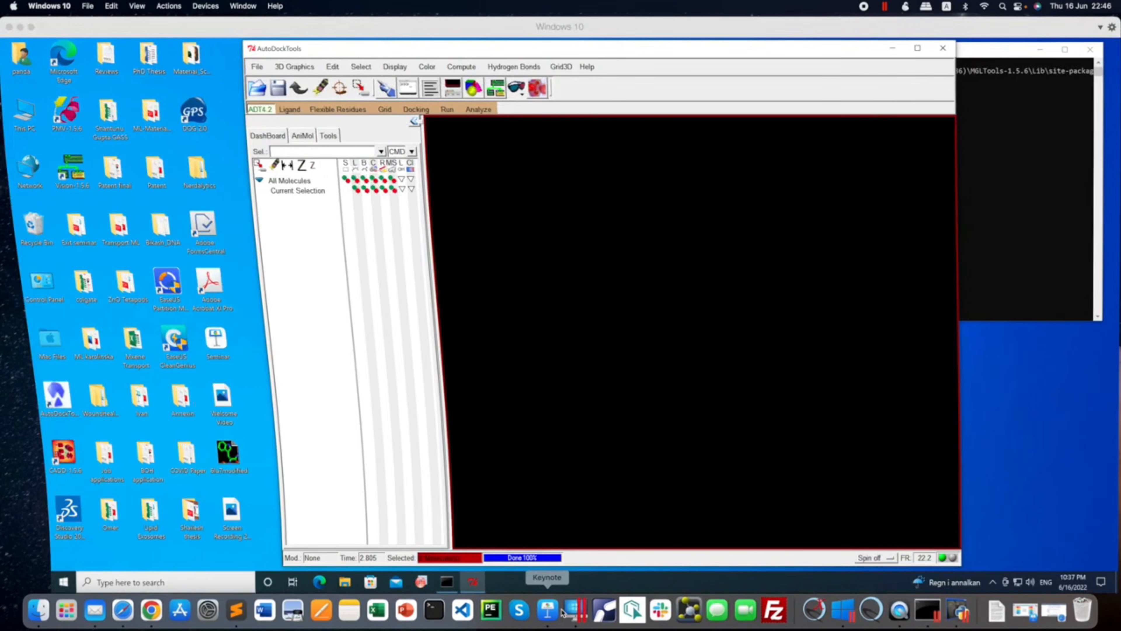
click(943, 49)
click(554, 343)
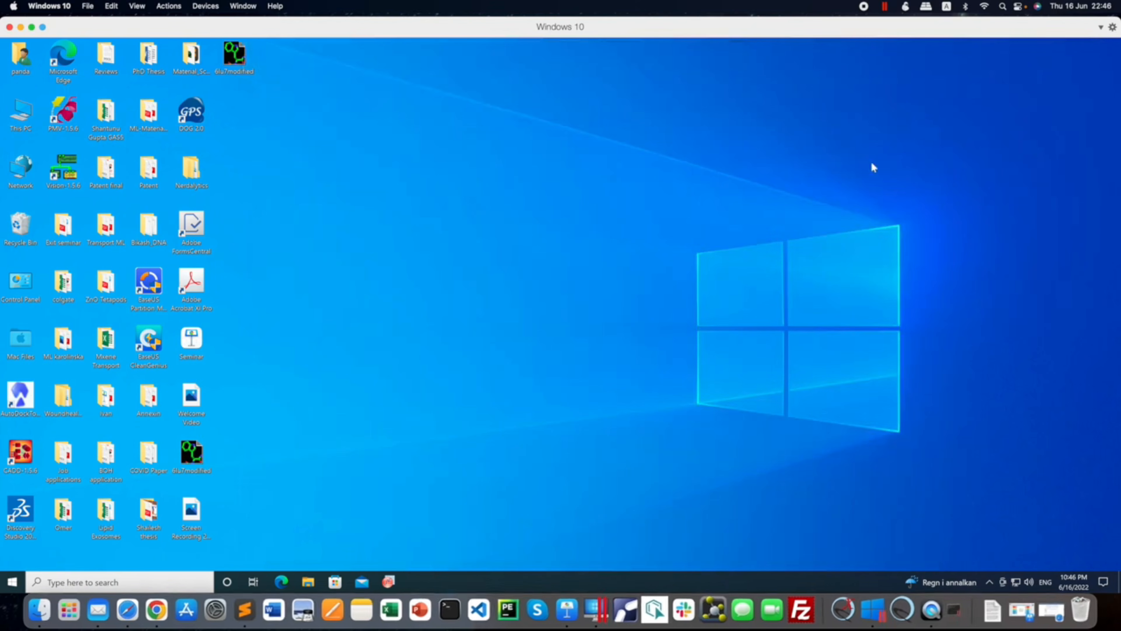
- Launch AutoDockTools 1.5.6, postpone the registration, and enlarge its window to fill most of the Windows desktop
click(20, 400)
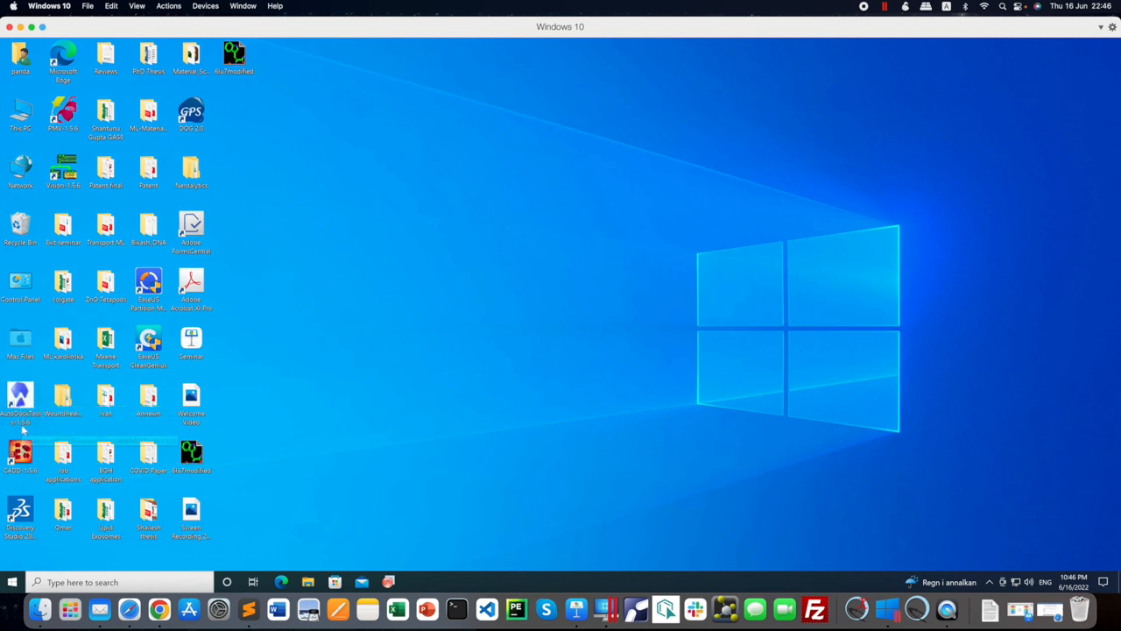
double_click(25, 404)
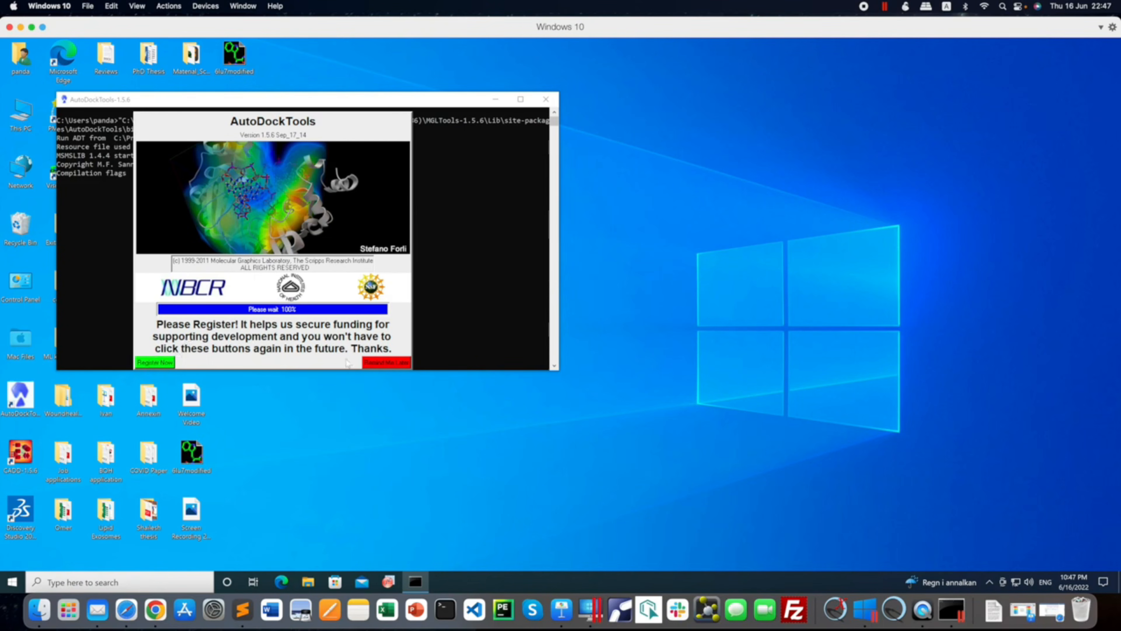
click(388, 363)
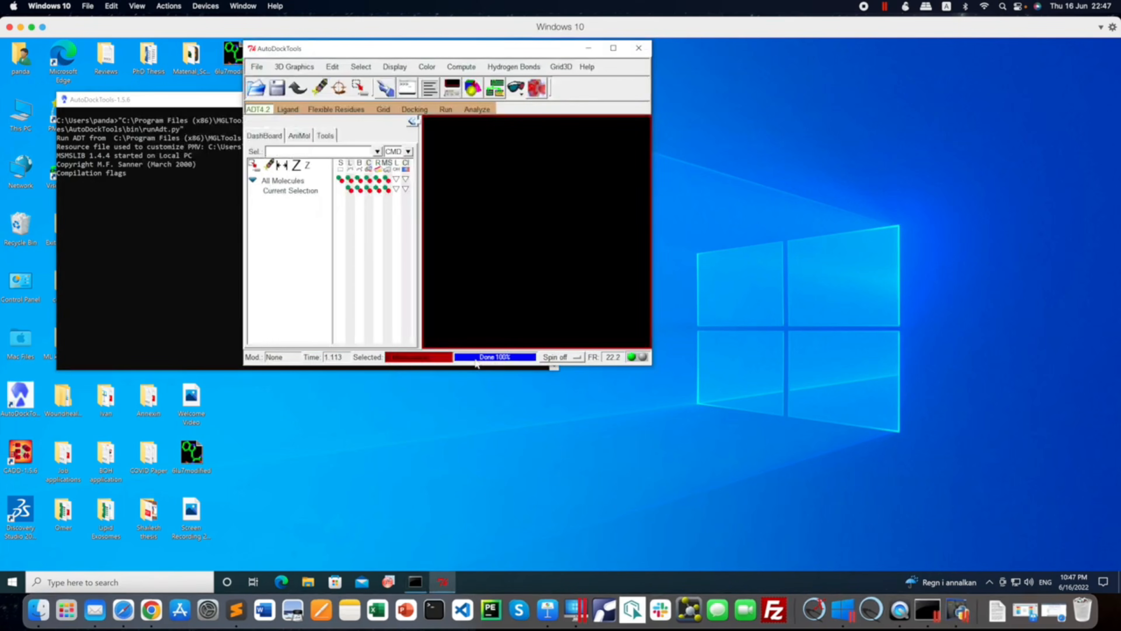
drag(651, 365, 988, 567)
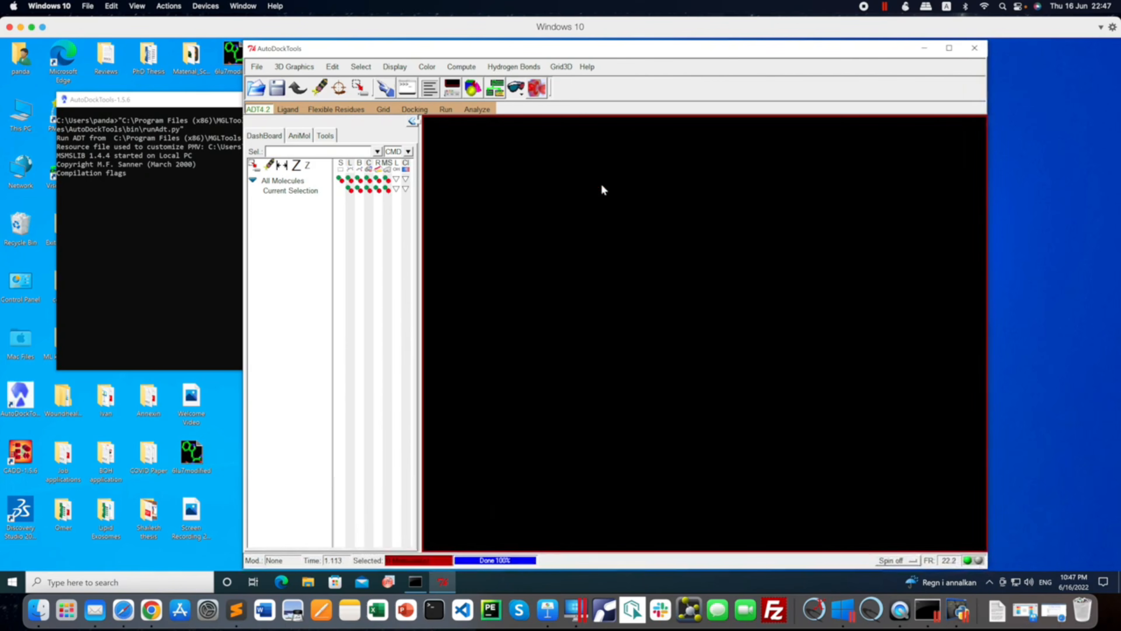
drag(629, 46, 612, 45)
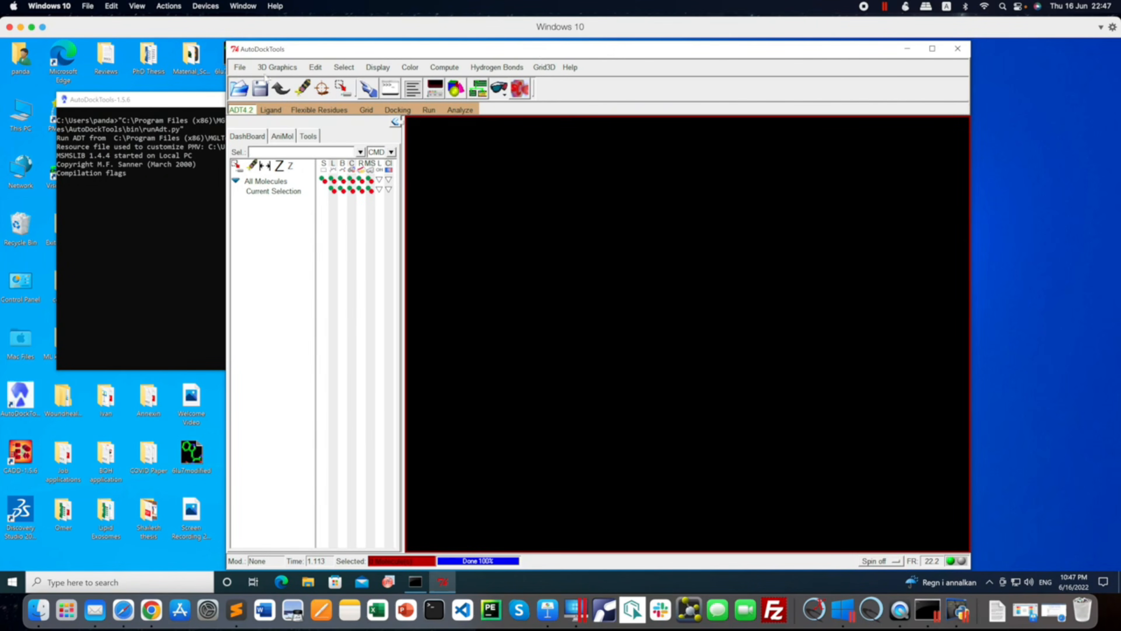
- Read the PDB version of 6lu7modified from the Desktop folder into AutoDockTools as a molecule
click(240, 68)
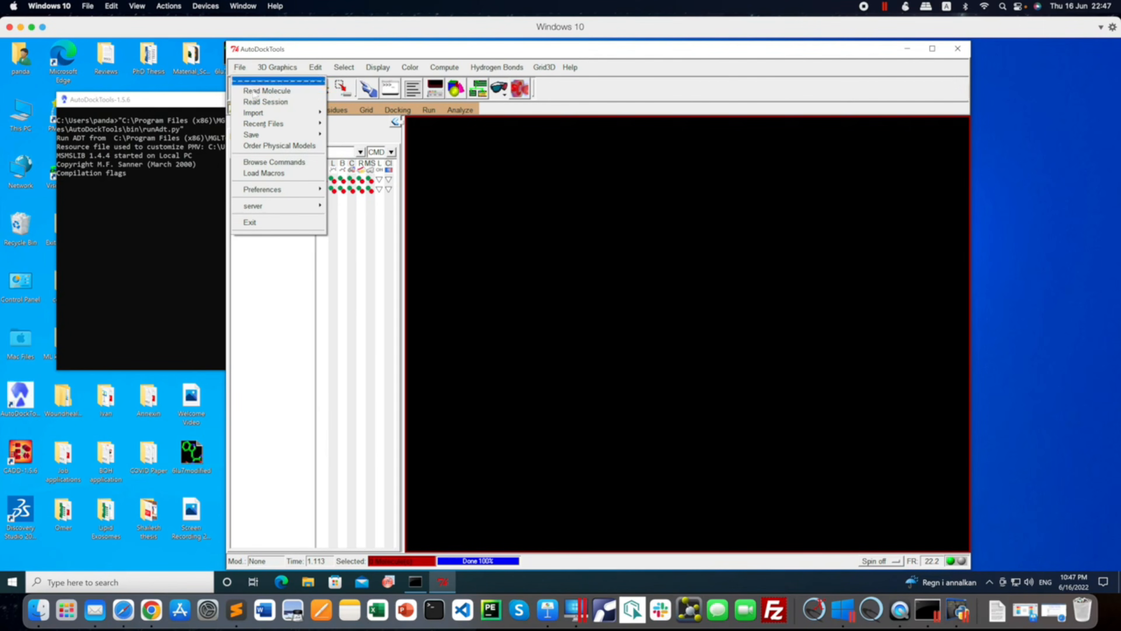
click(267, 90)
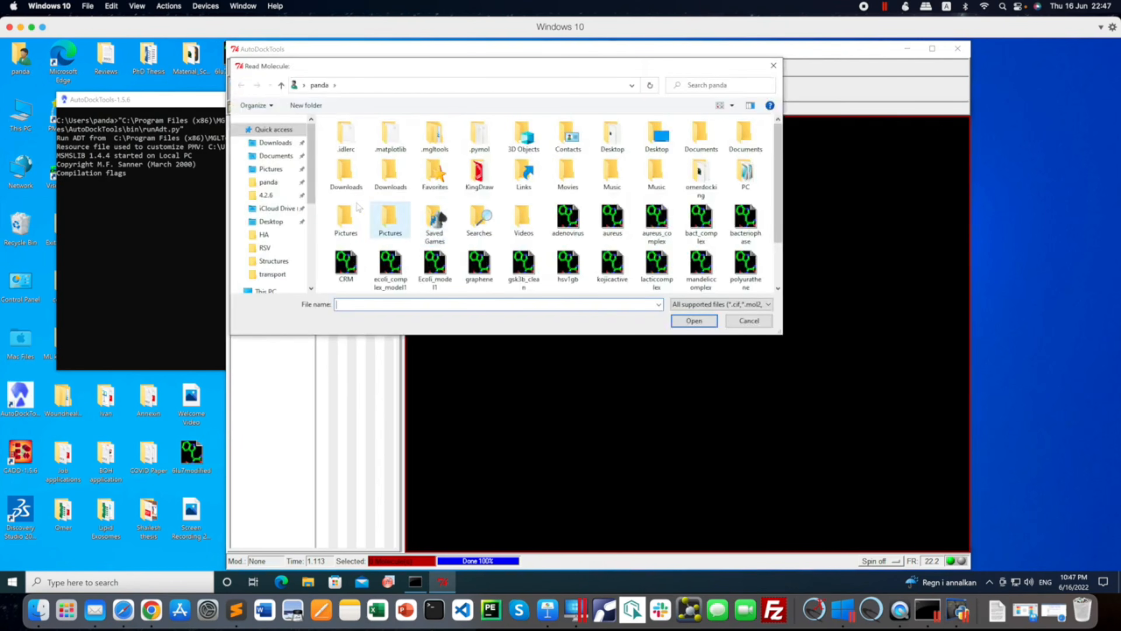
click(282, 223)
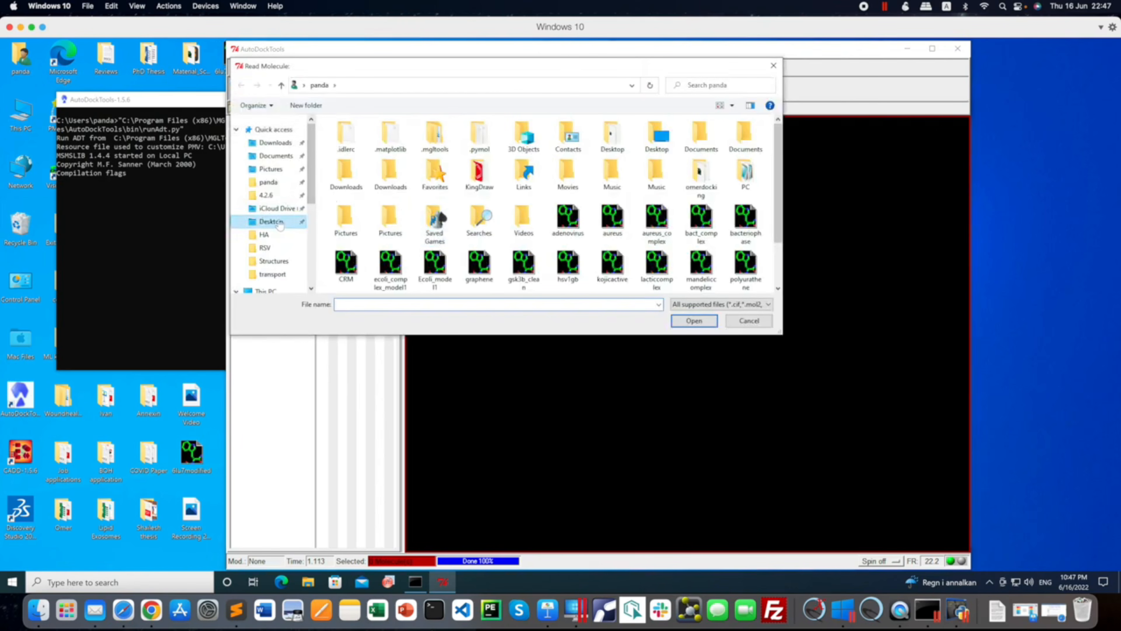
drag(311, 193, 310, 272)
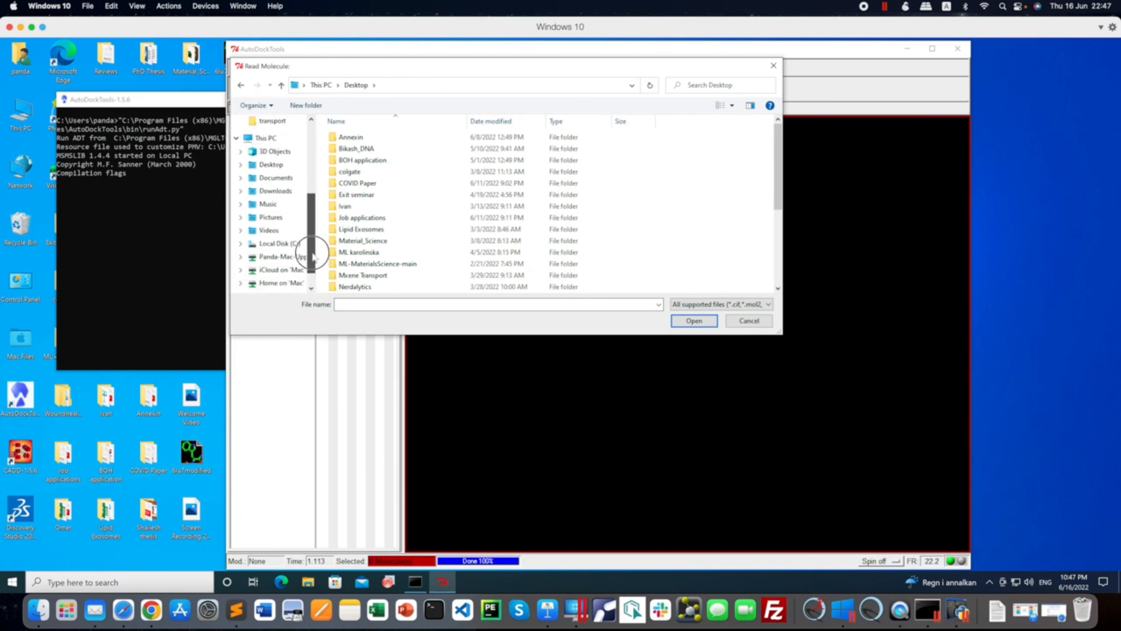
scroll(413, 243, down, 5)
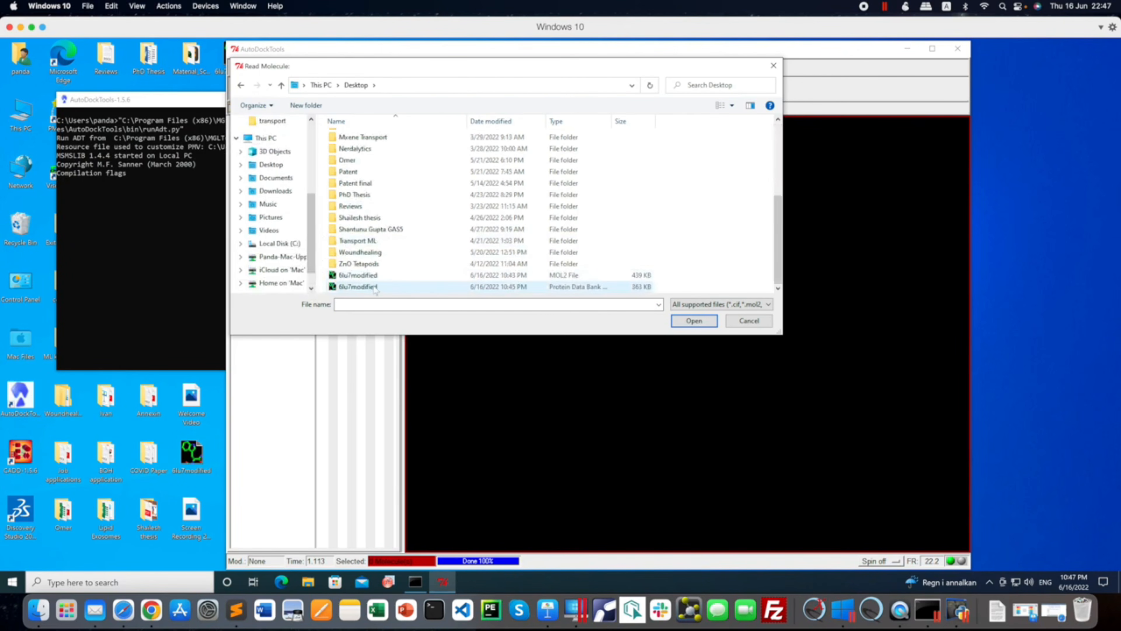
click(584, 288)
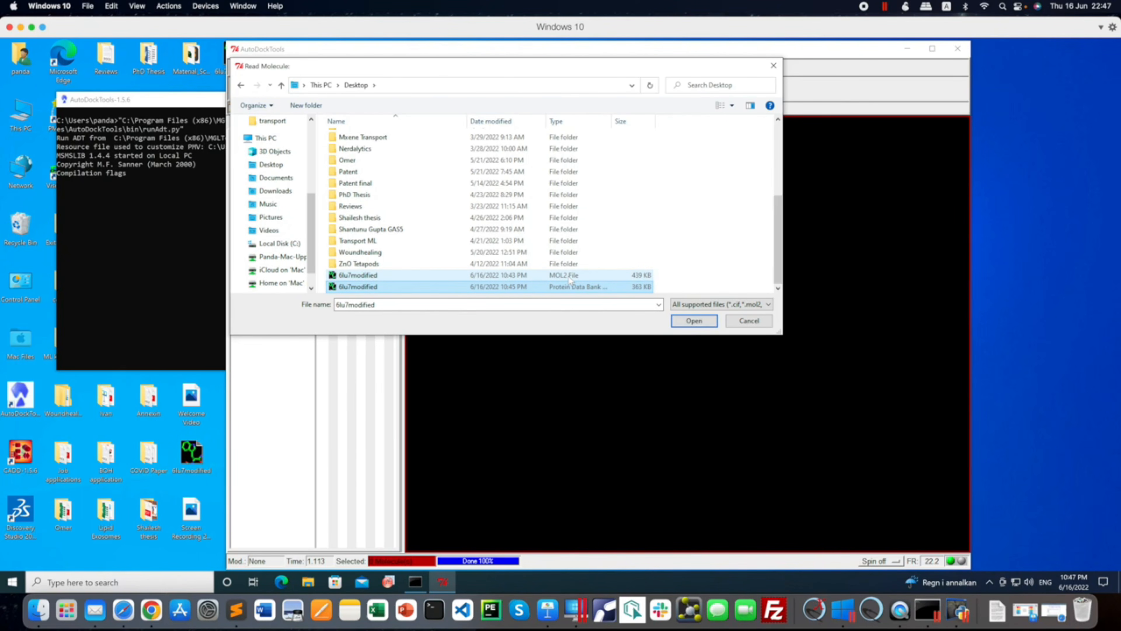
double_click(425, 287)
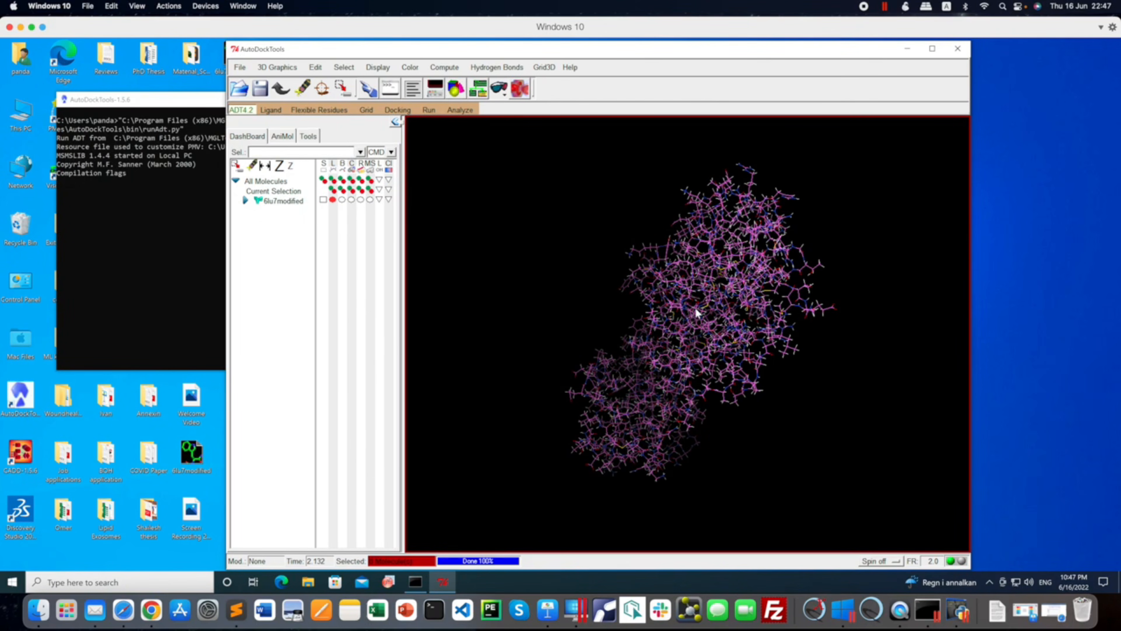
- Examine the loaded protein's bonds and hydrogens up close and from several angles, and quit AutoDockTools
scroll(695, 306, up, 10)
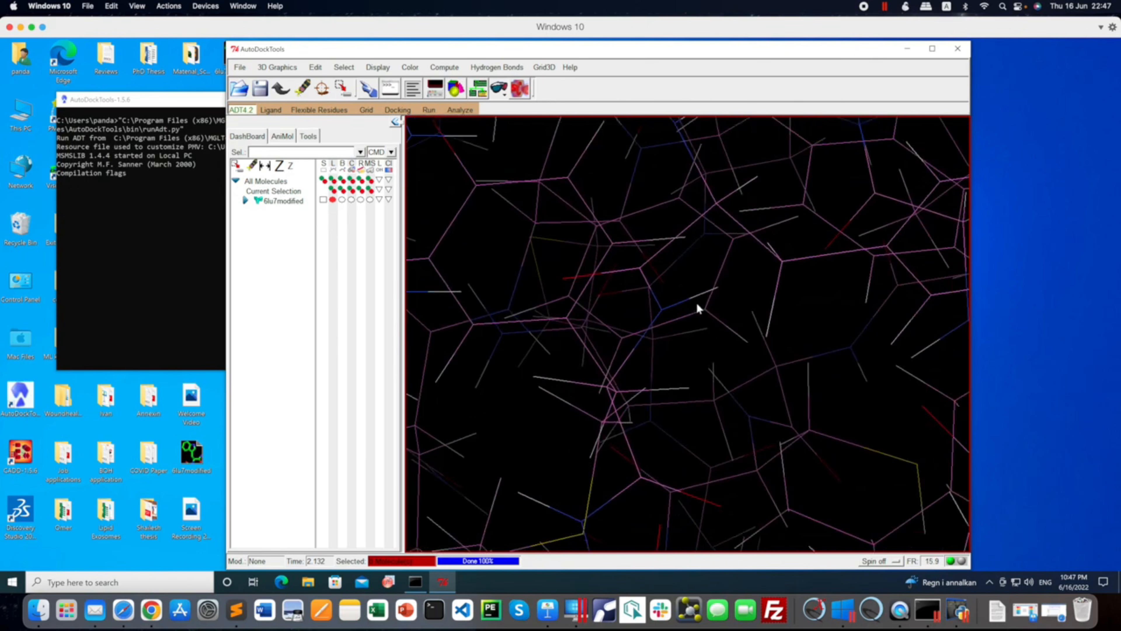
scroll(701, 303, down, 10)
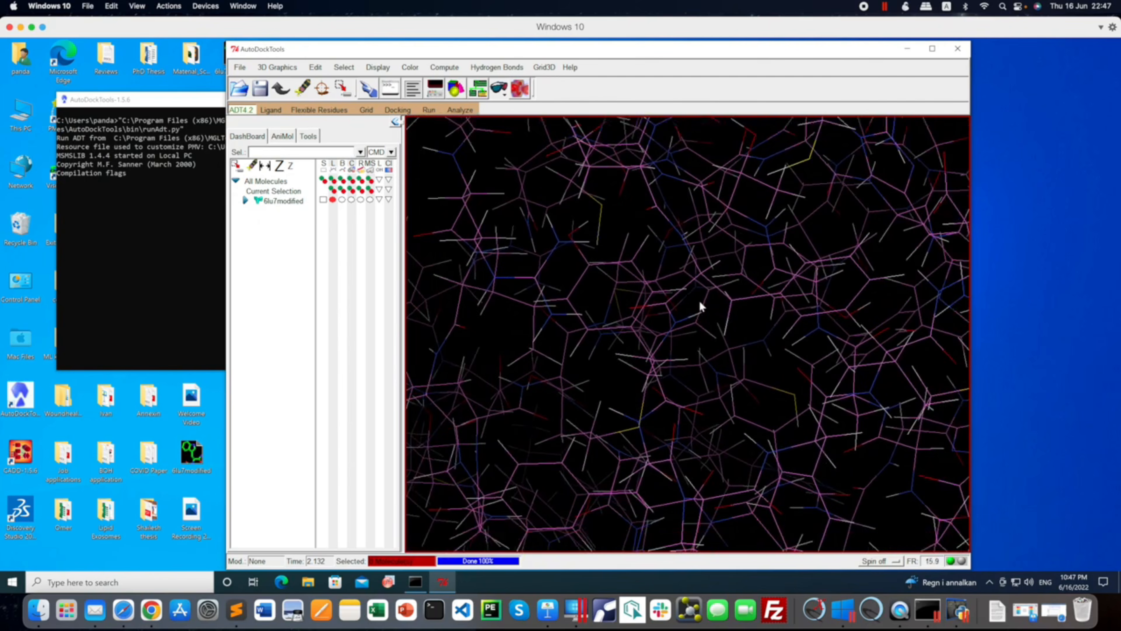
scroll(699, 300, down, 3)
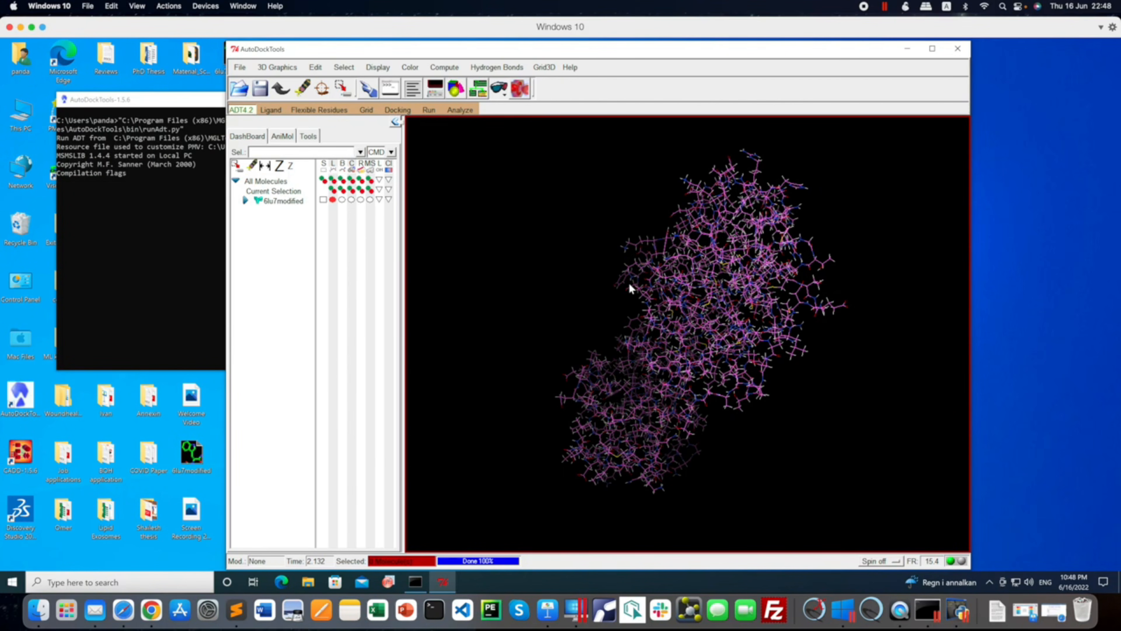
drag(697, 305, 760, 300)
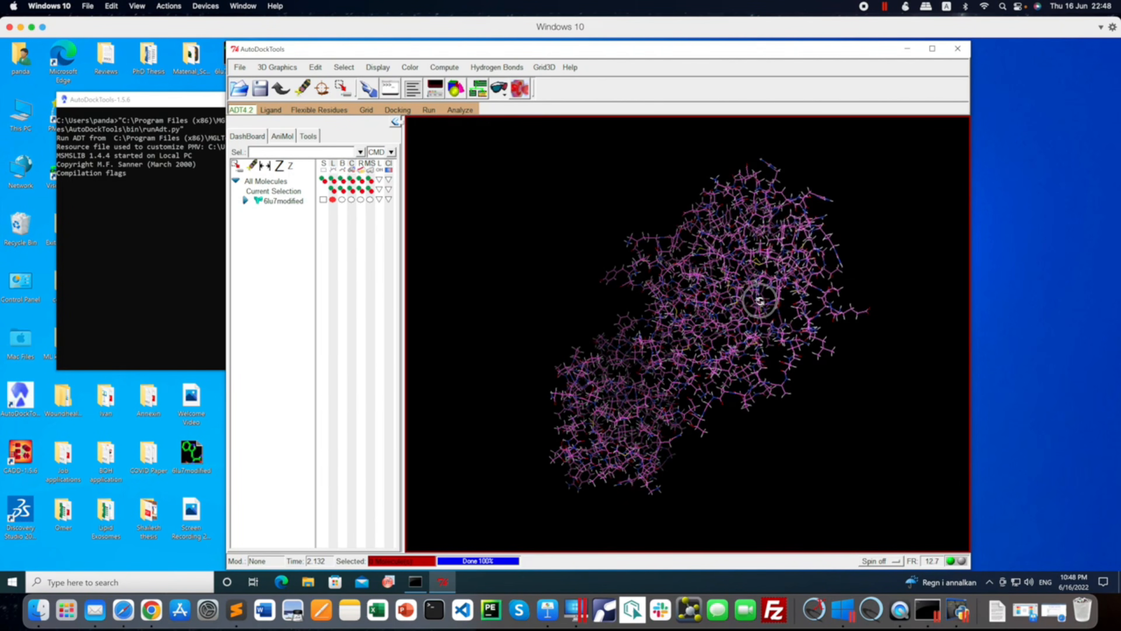
drag(760, 300, 760, 301)
drag(690, 331, 703, 330)
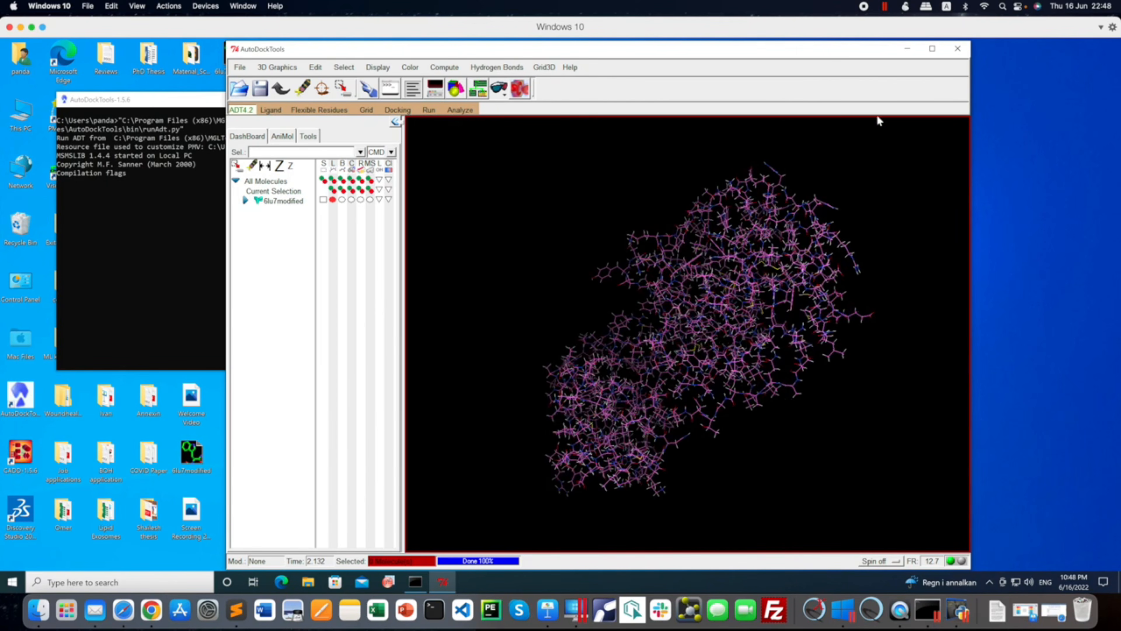
click(957, 48)
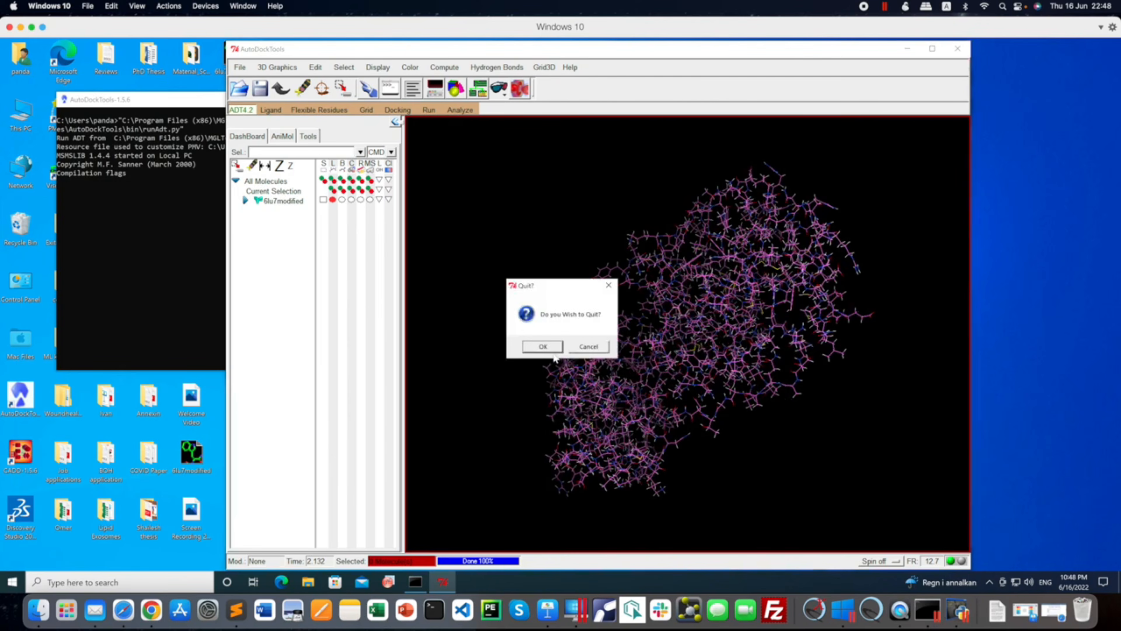
click(549, 344)
click(997, 610)
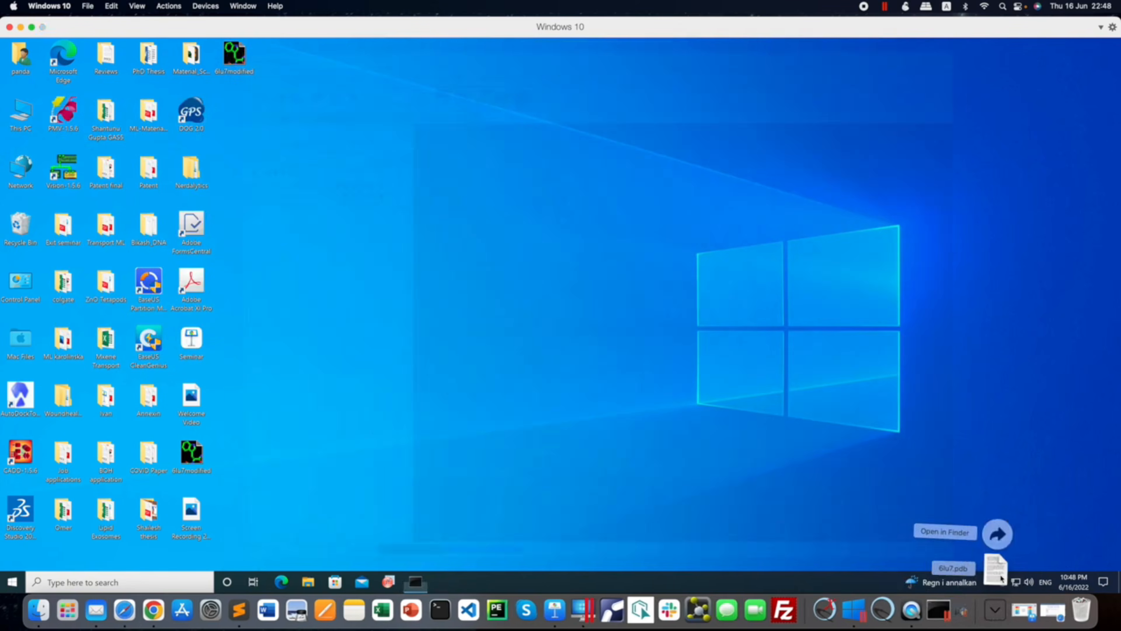
click(997, 569)
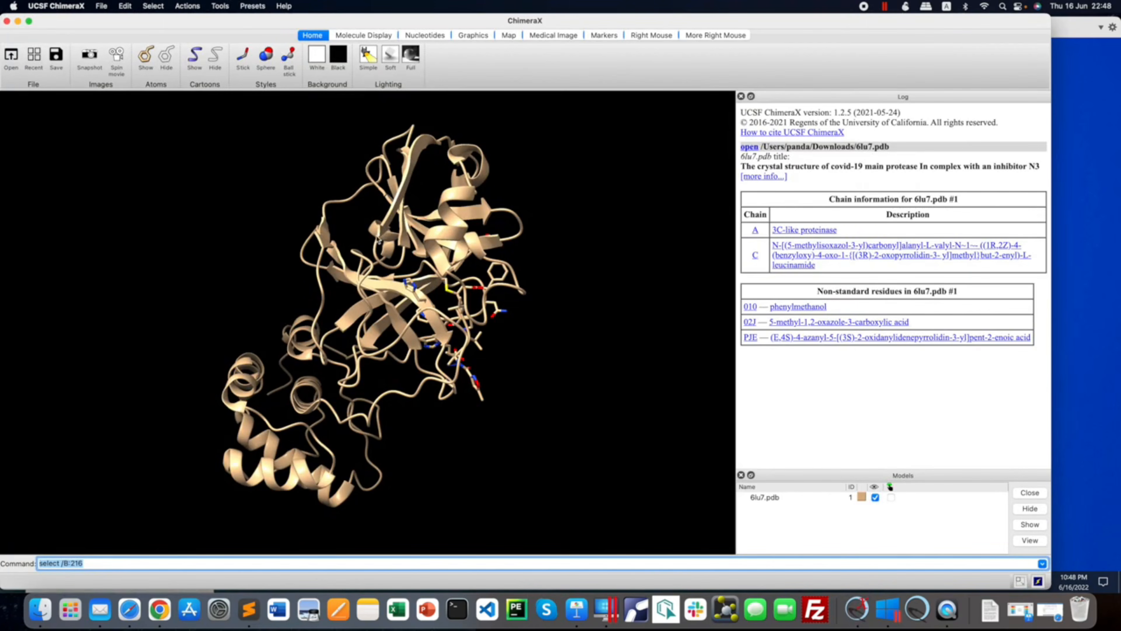
click(7, 22)
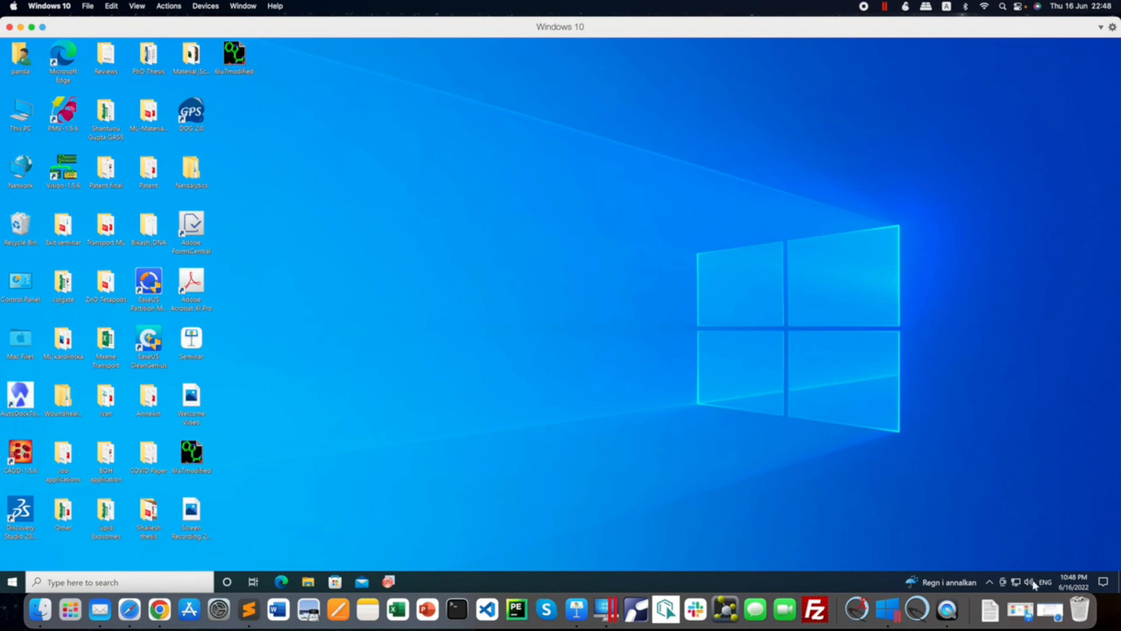
- Show the Downloads folder in Finder and open the original 6lu7.pdb with Chimera
click(990, 609)
click(993, 532)
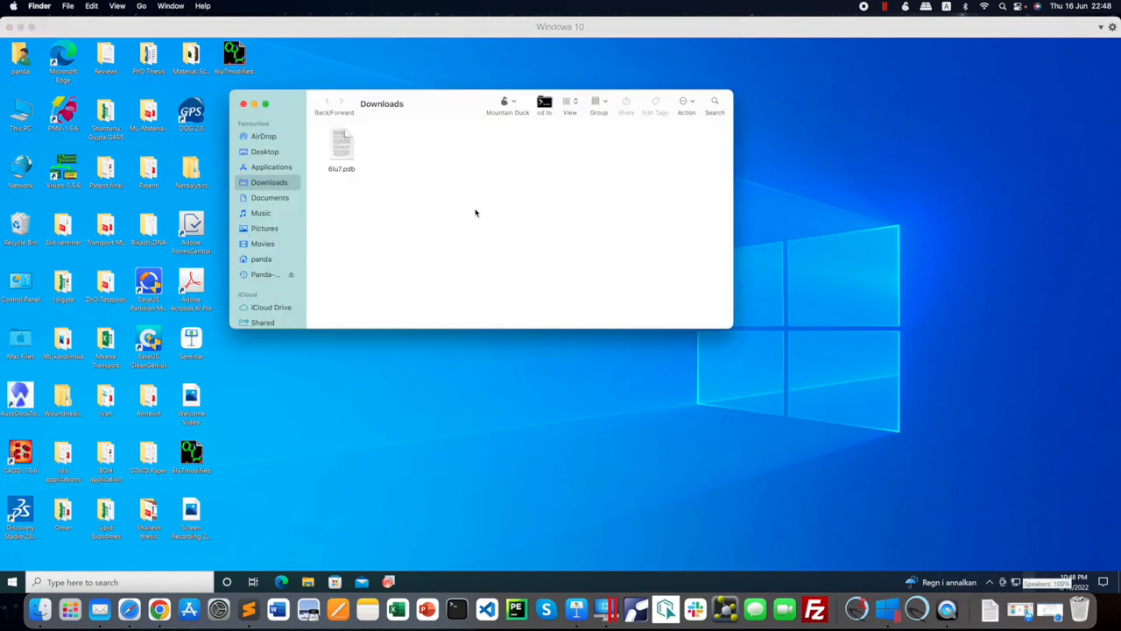
click(342, 150)
right_click(344, 148)
mouse_move(368, 167)
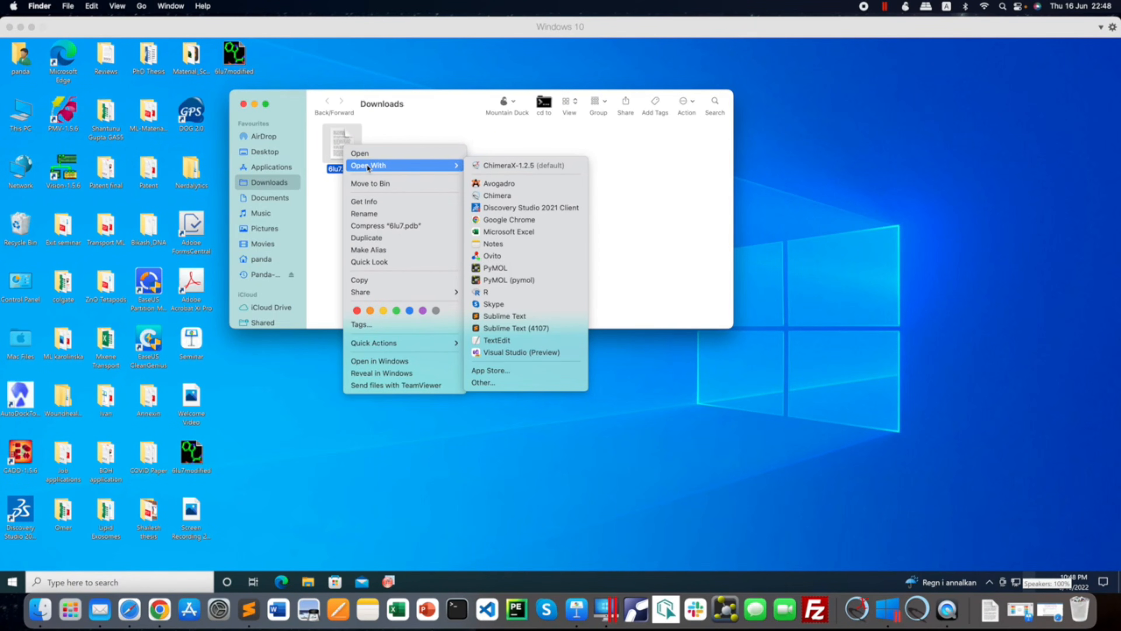
click(506, 197)
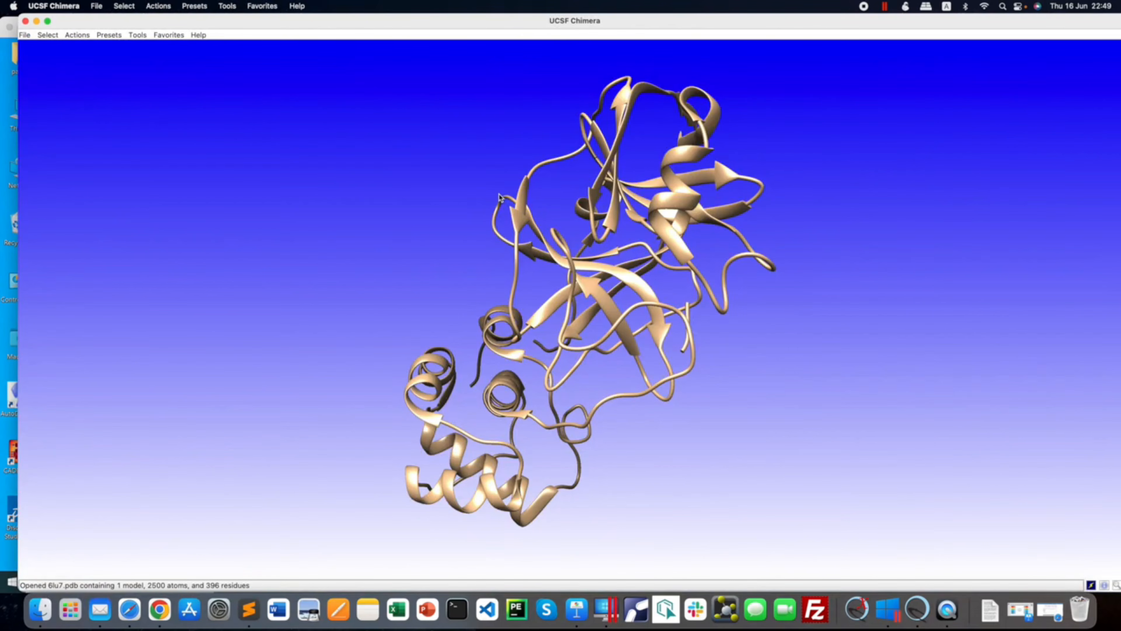
- Select all nonstandard residues of 6lu7 and delete their atoms and bonds
click(48, 35)
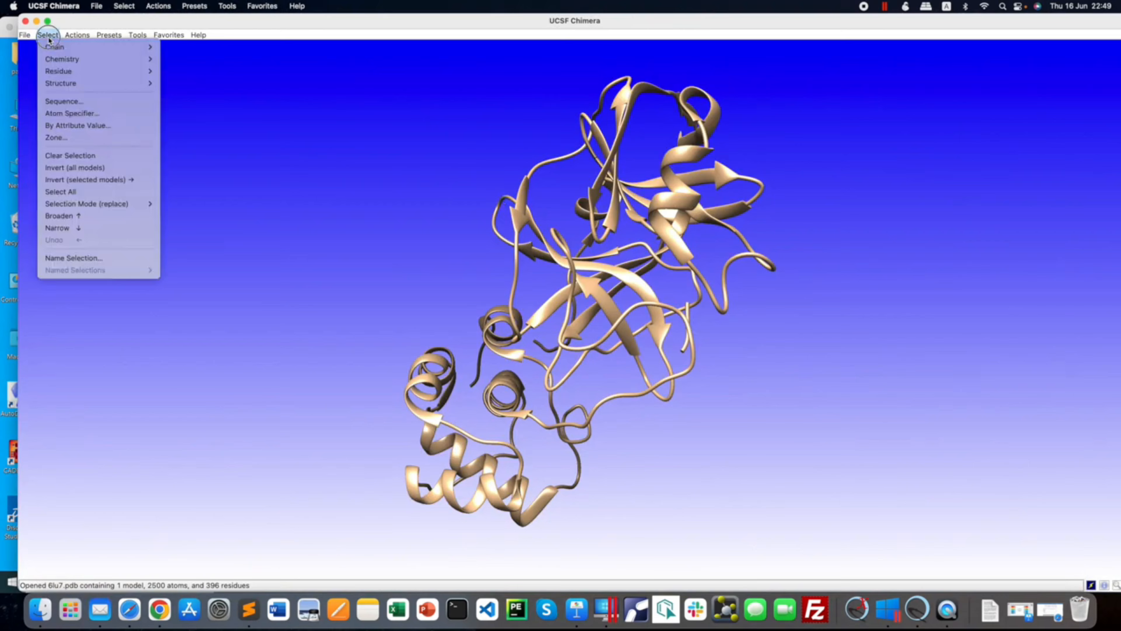
mouse_move(60, 71)
click(190, 90)
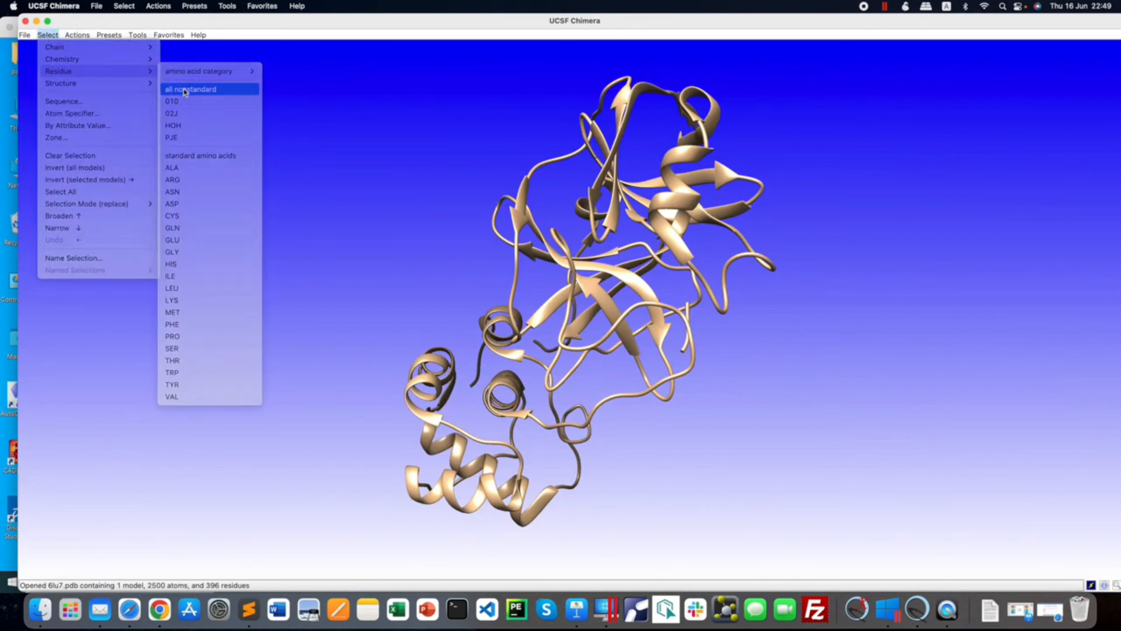
click(77, 35)
mouse_move(95, 47)
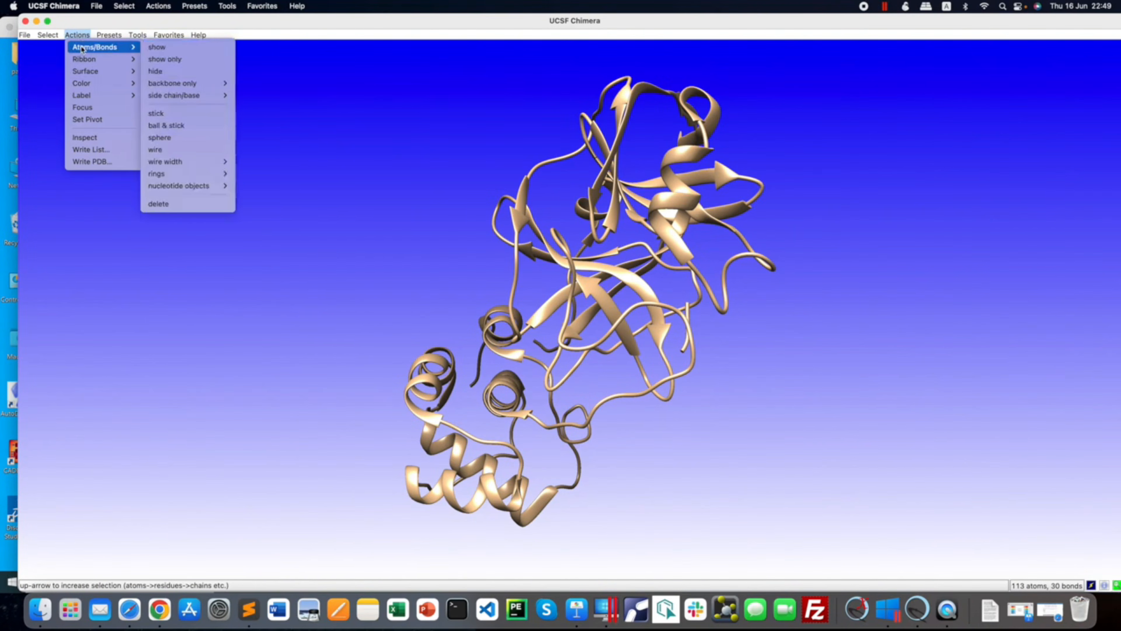
click(177, 212)
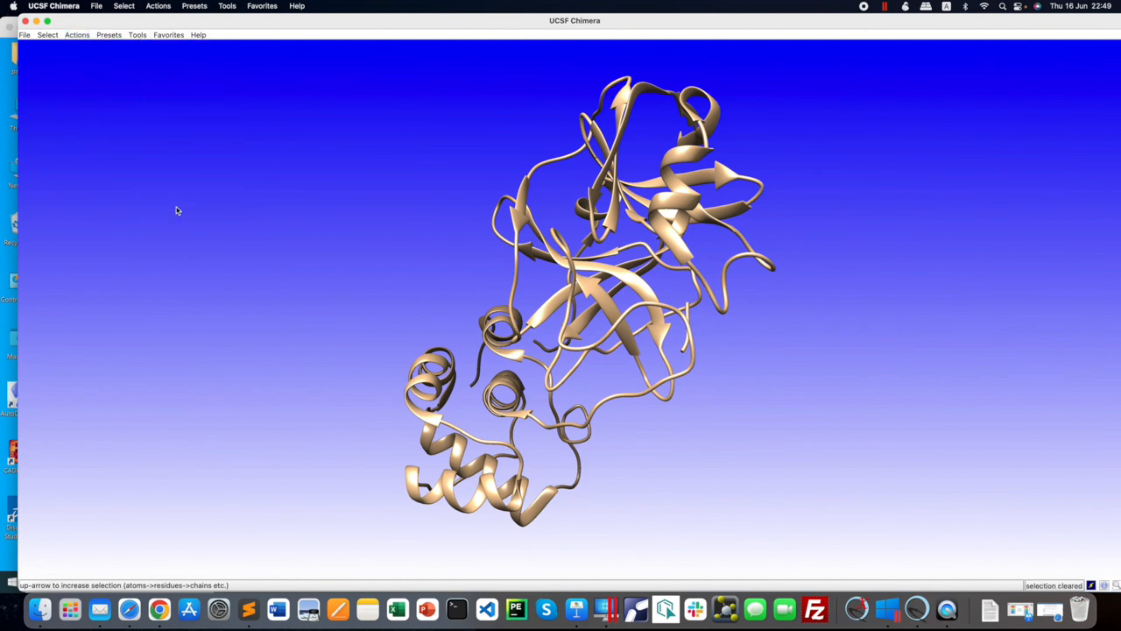
- Select chain C of 6lu7 and delete its atoms and bonds
click(50, 37)
mouse_move(55, 47)
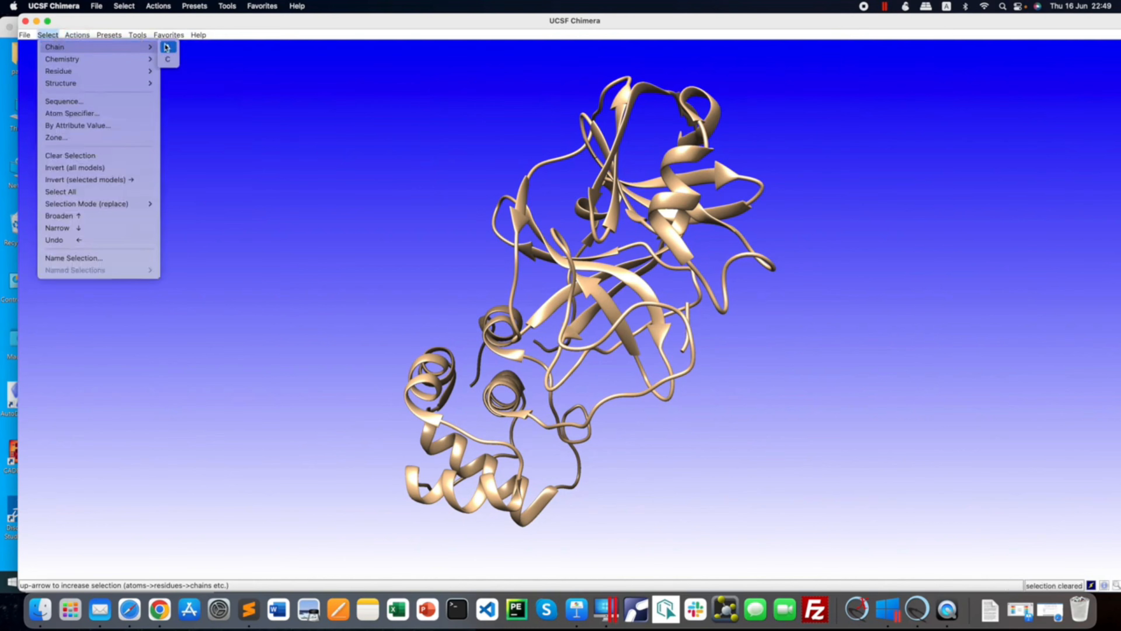
click(168, 59)
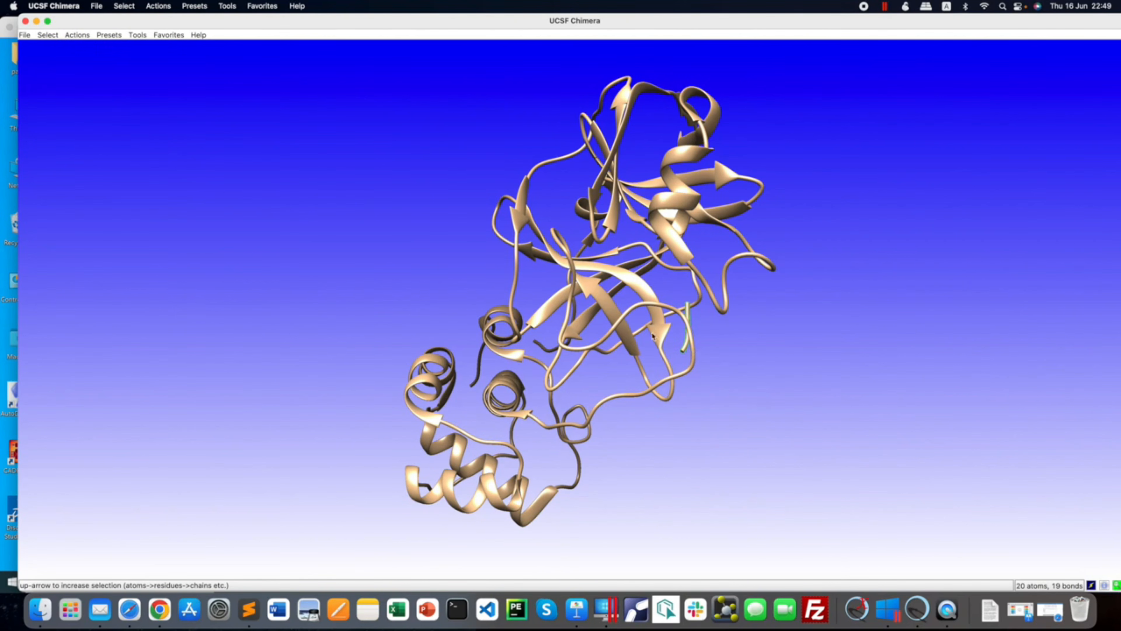
click(77, 35)
mouse_move(80, 47)
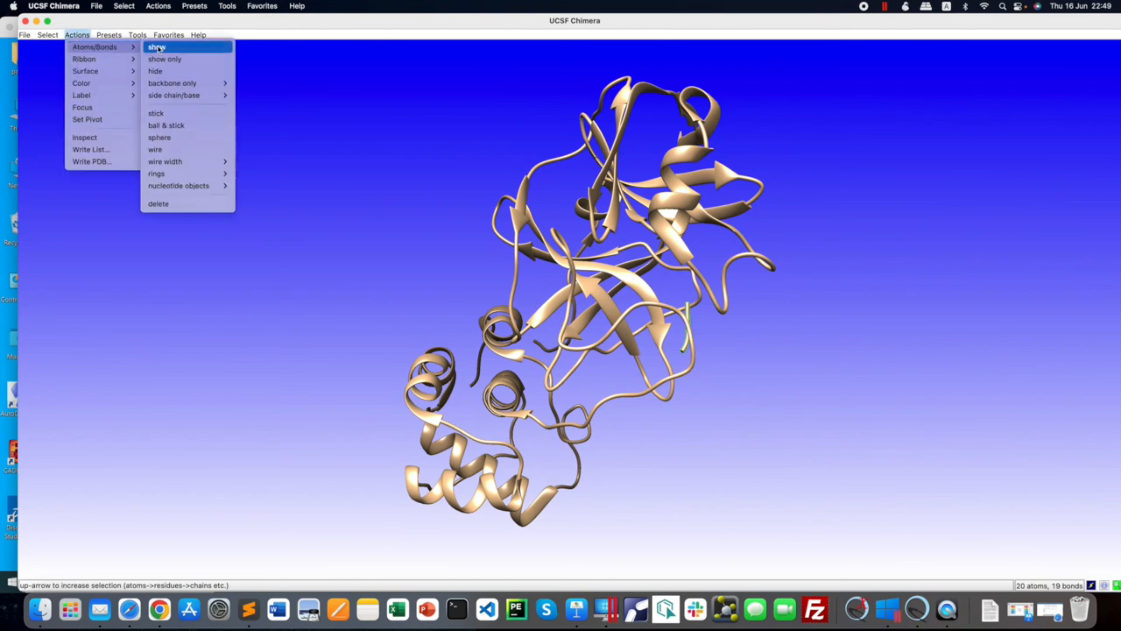
click(163, 204)
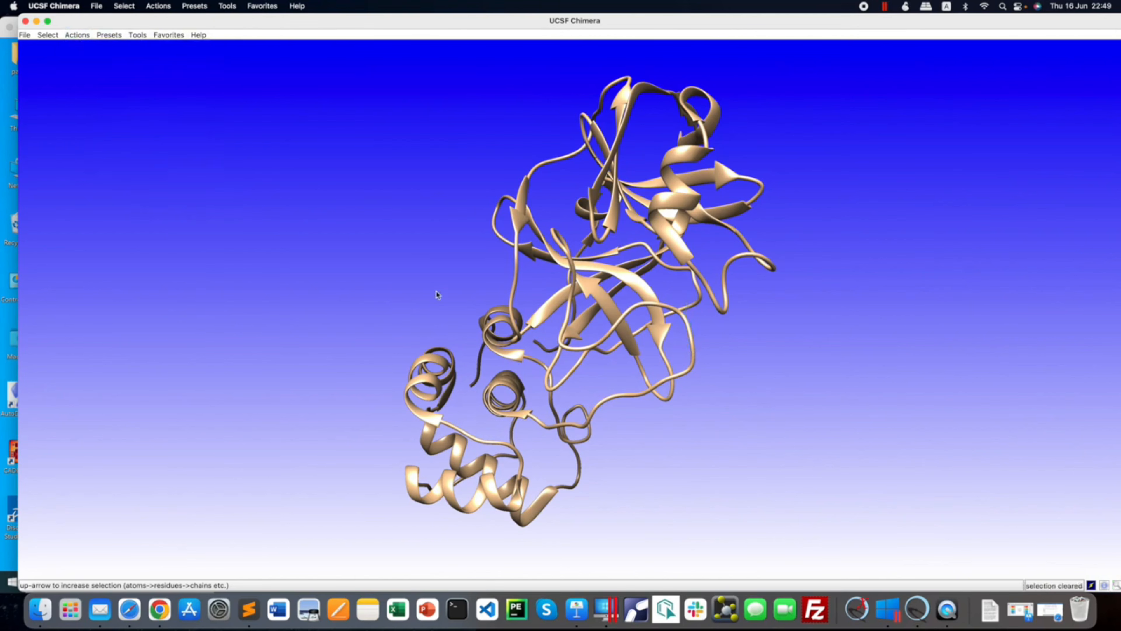
- Save the cleaned 6lu7 structure to the Desktop in PDB format as 6lu7_mod and close Chimera
drag(697, 285, 659, 155)
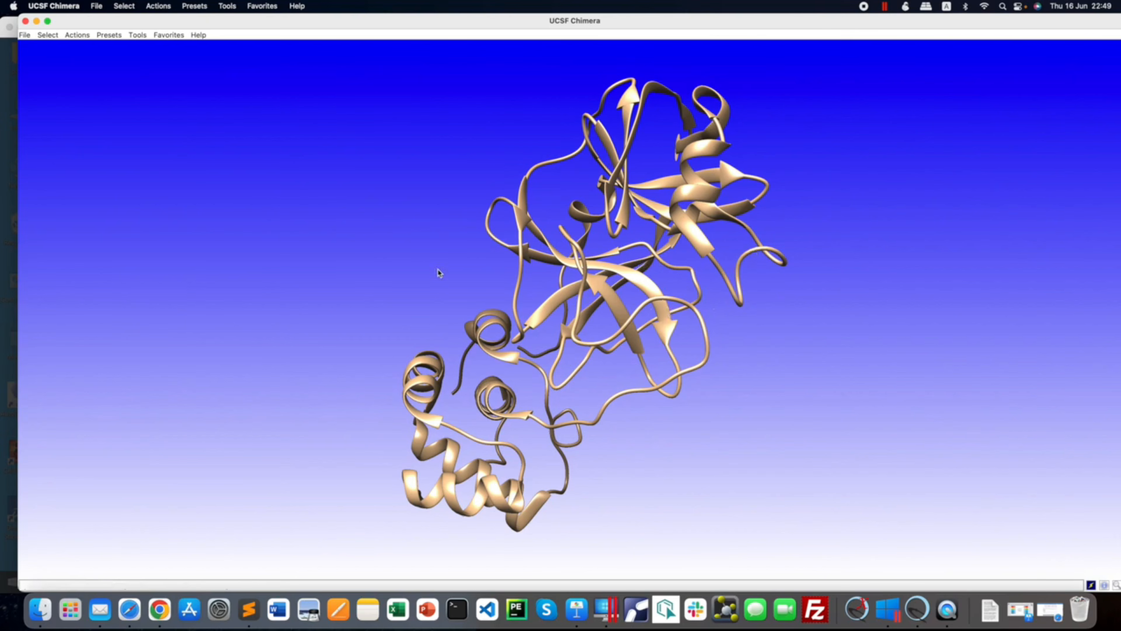
click(24, 35)
click(45, 131)
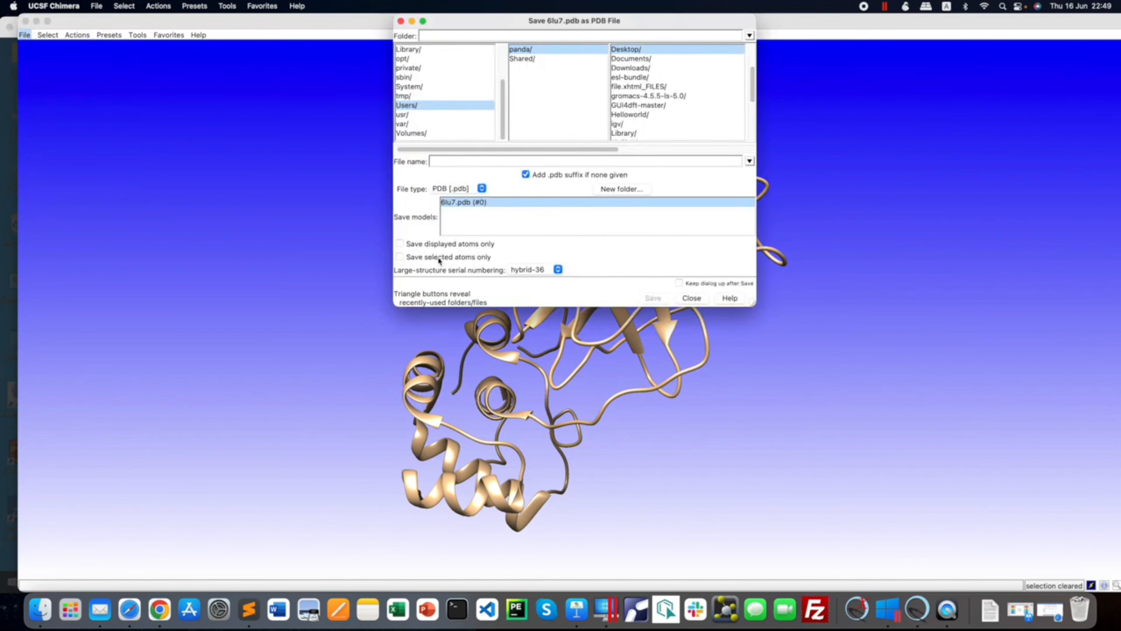
click(467, 160)
text(6lu7)
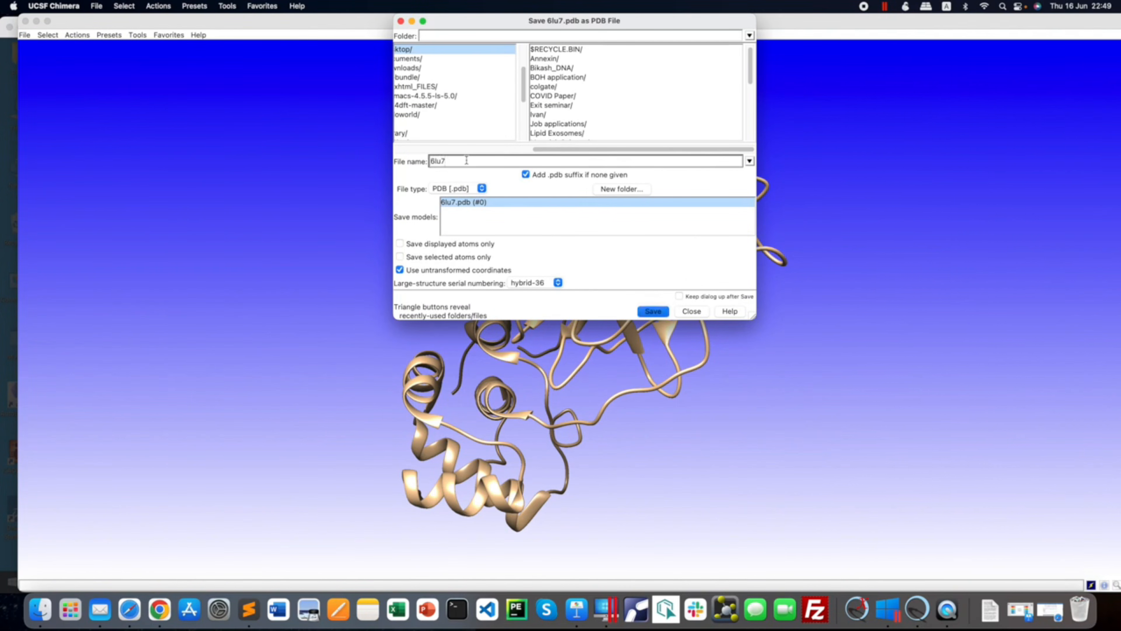
text()mod)
click(446, 161)
key(BackSpace)
text(_mod)
click(653, 311)
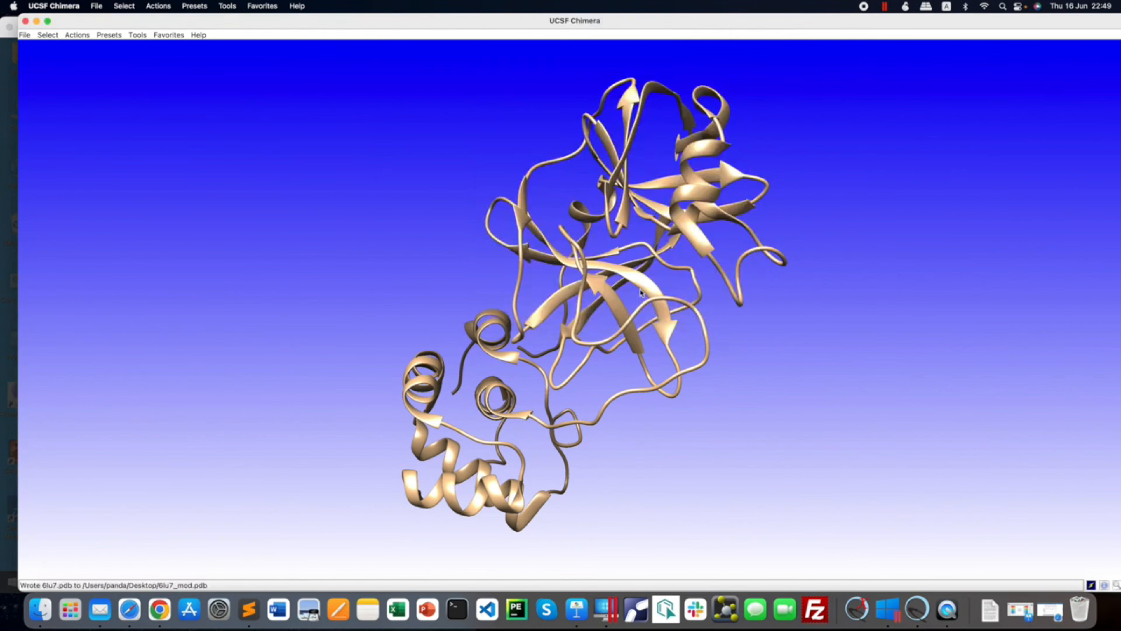
click(25, 21)
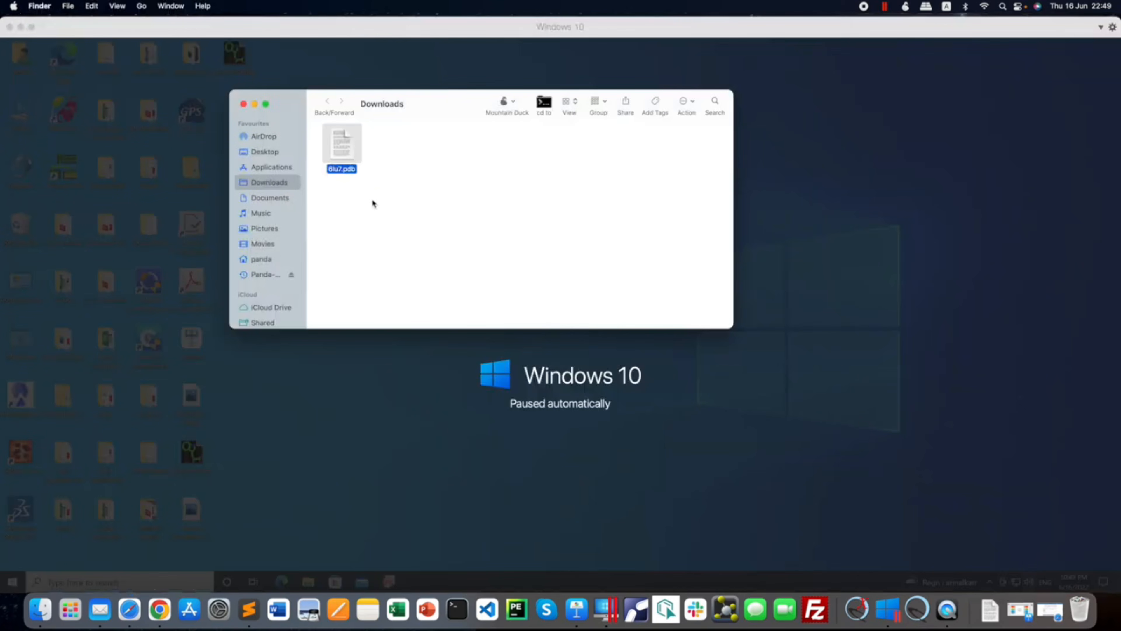
- Locate 6lu7_mod.pdb in the Finder's Desktop folder, minimize the Finder window, and resume the Windows 10 virtual machine
click(258, 152)
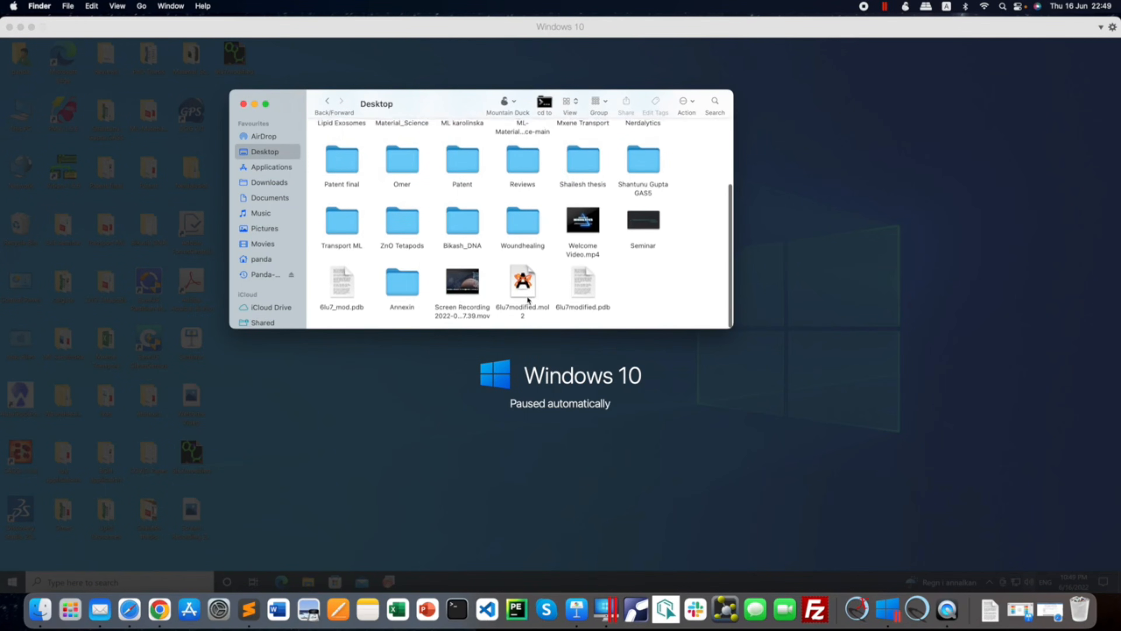
click(345, 290)
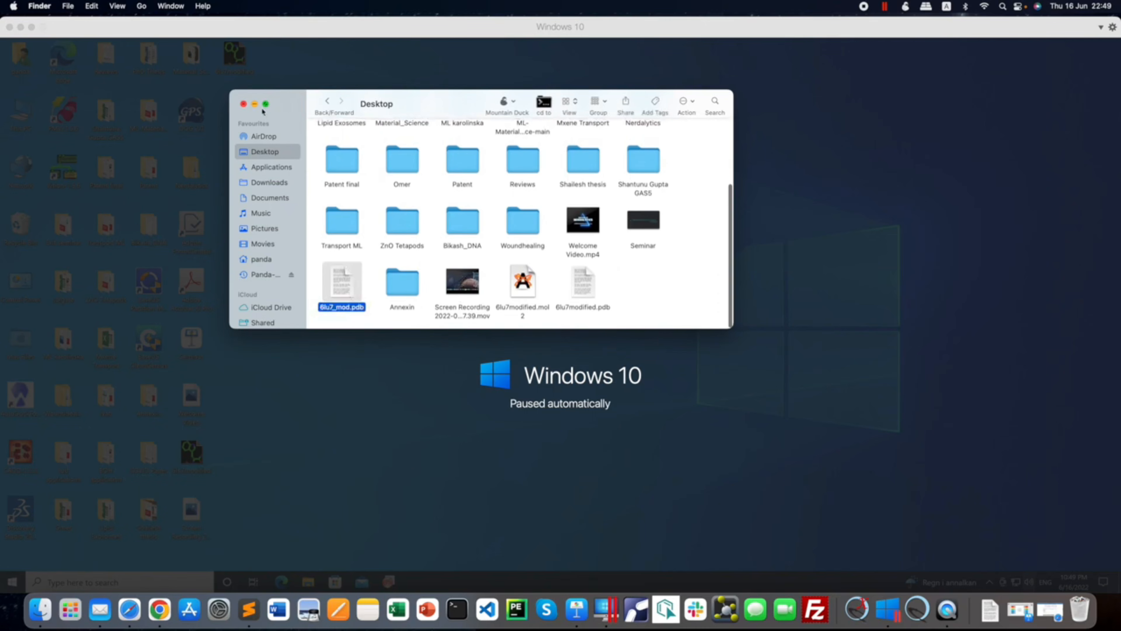
click(255, 103)
click(559, 278)
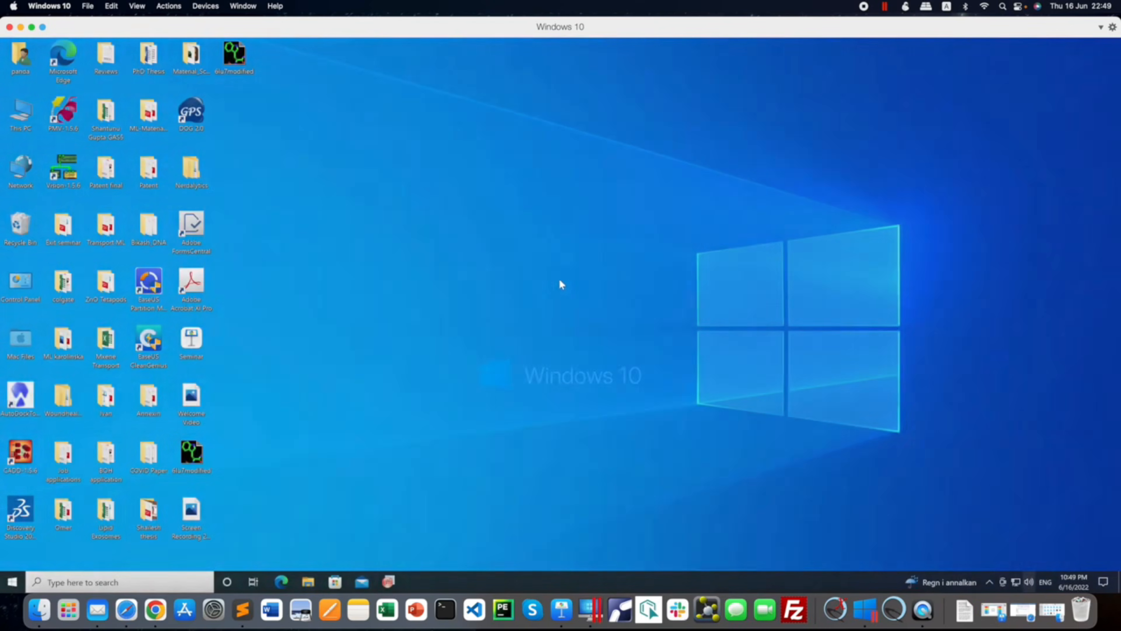
- Launch AutoDockTools, postpone the registration, and maximize its main window
double_click(16, 406)
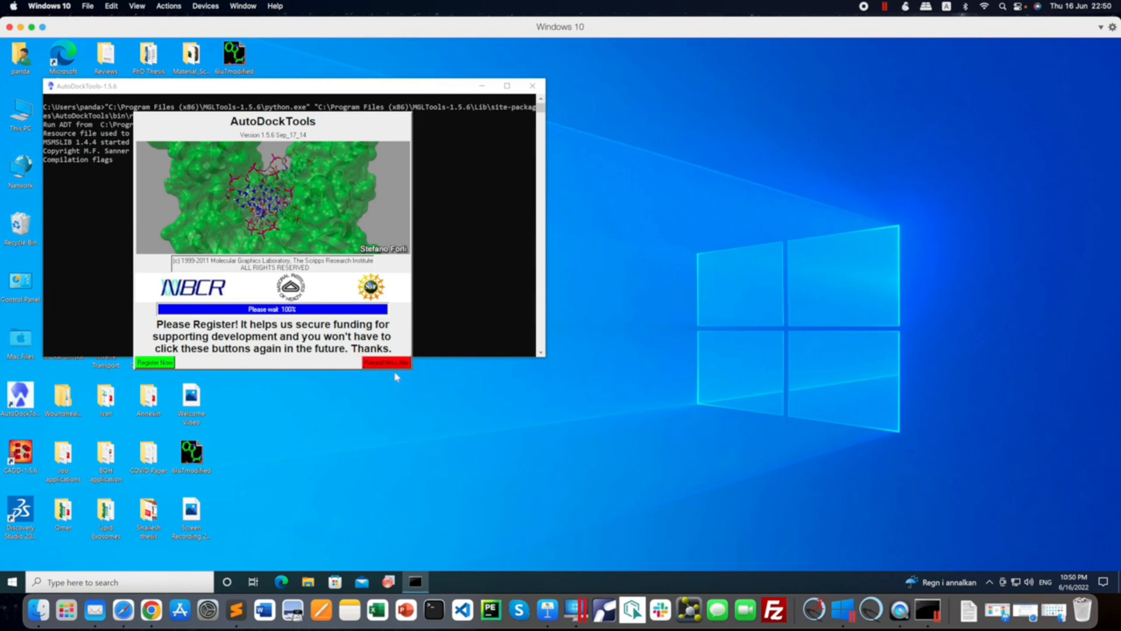
click(391, 362)
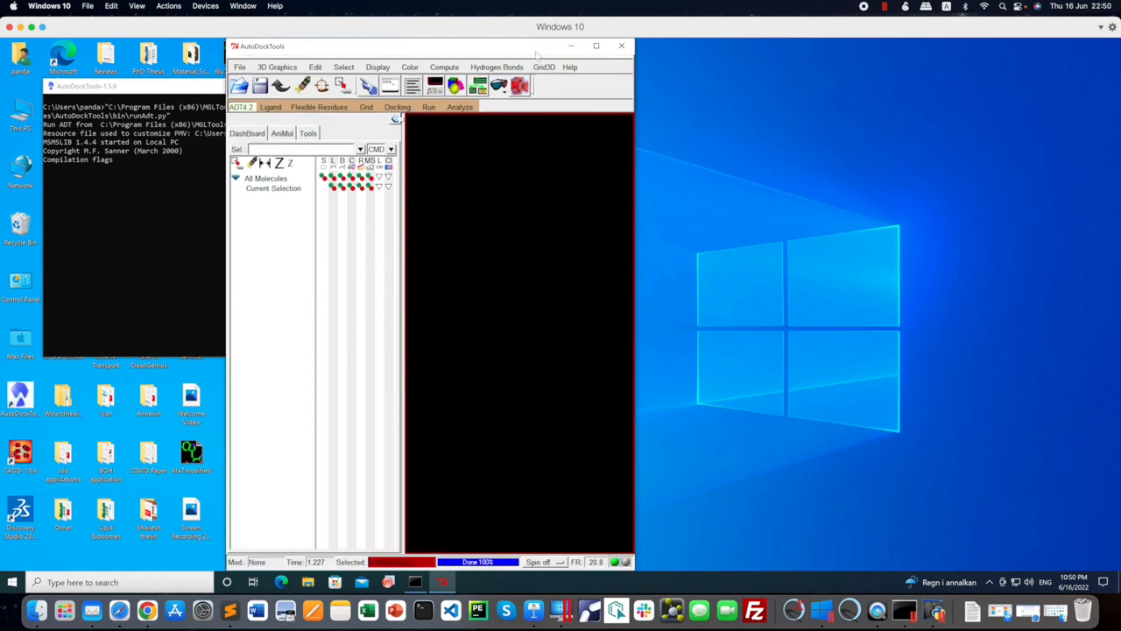
click(596, 46)
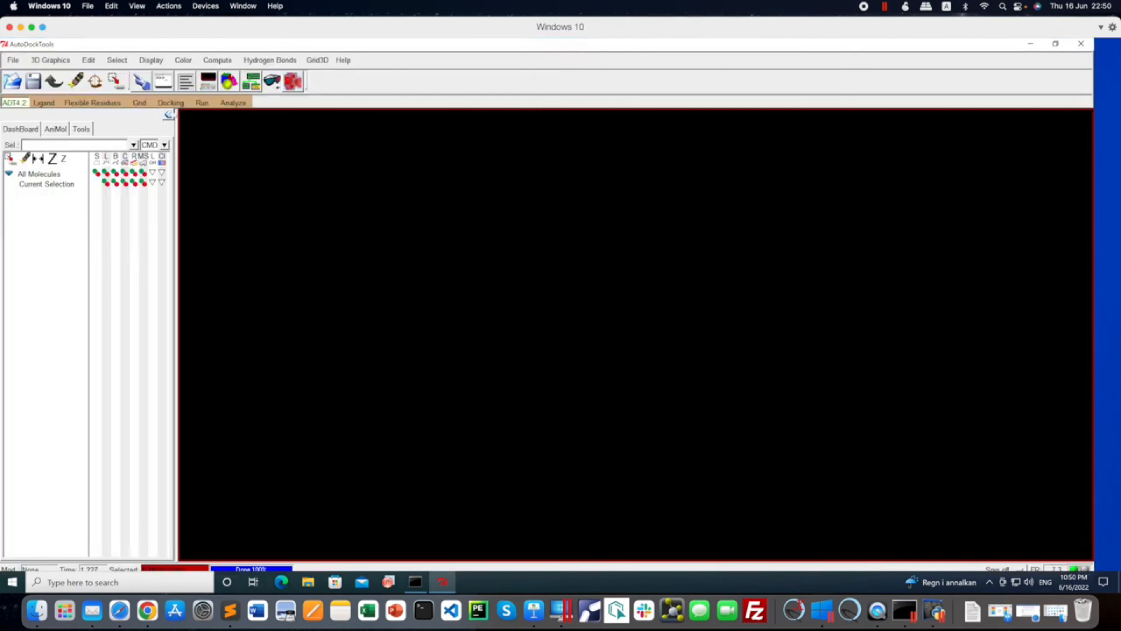
- Load the 6lu7_mod Protein Data Bank file from the Desktop folder as a molecule
click(14, 60)
click(39, 83)
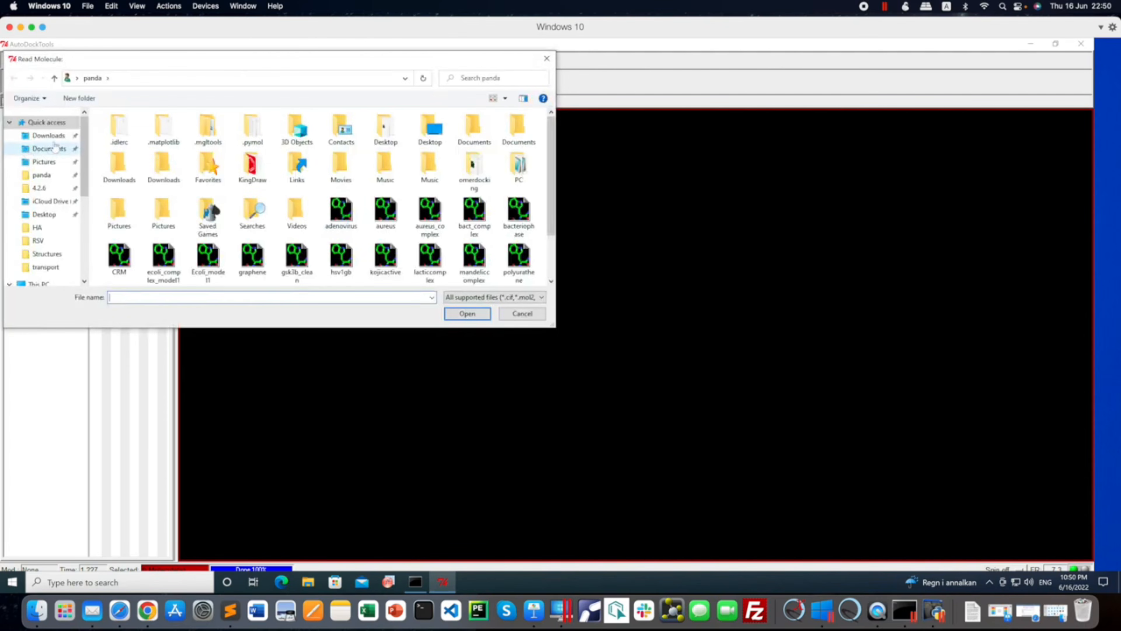
click(44, 214)
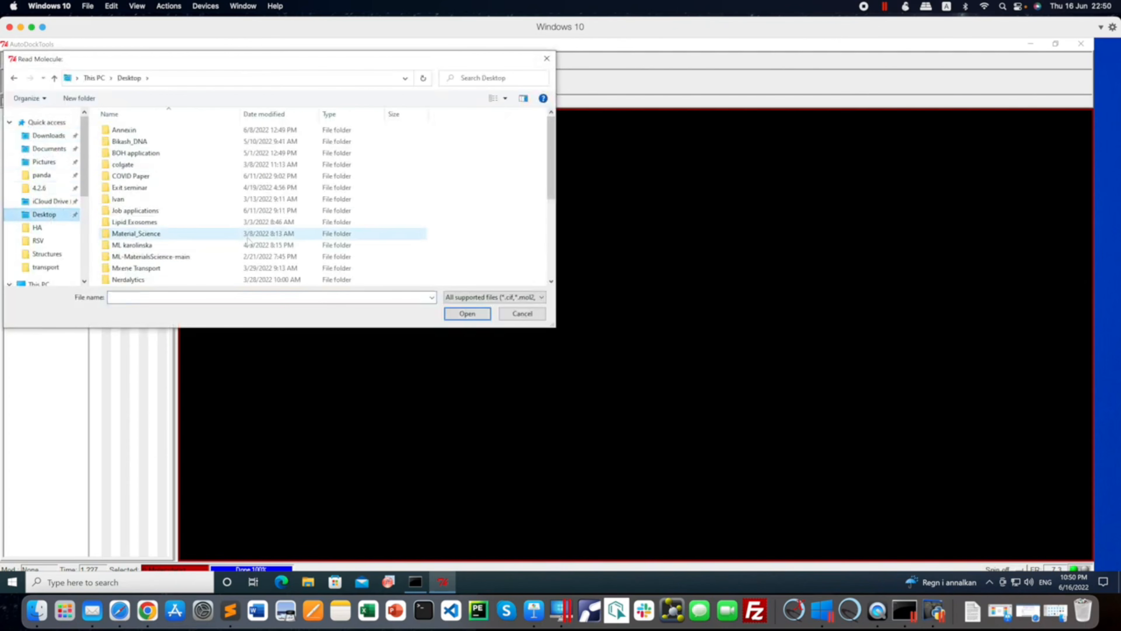
scroll(247, 241, down, 5)
click(197, 257)
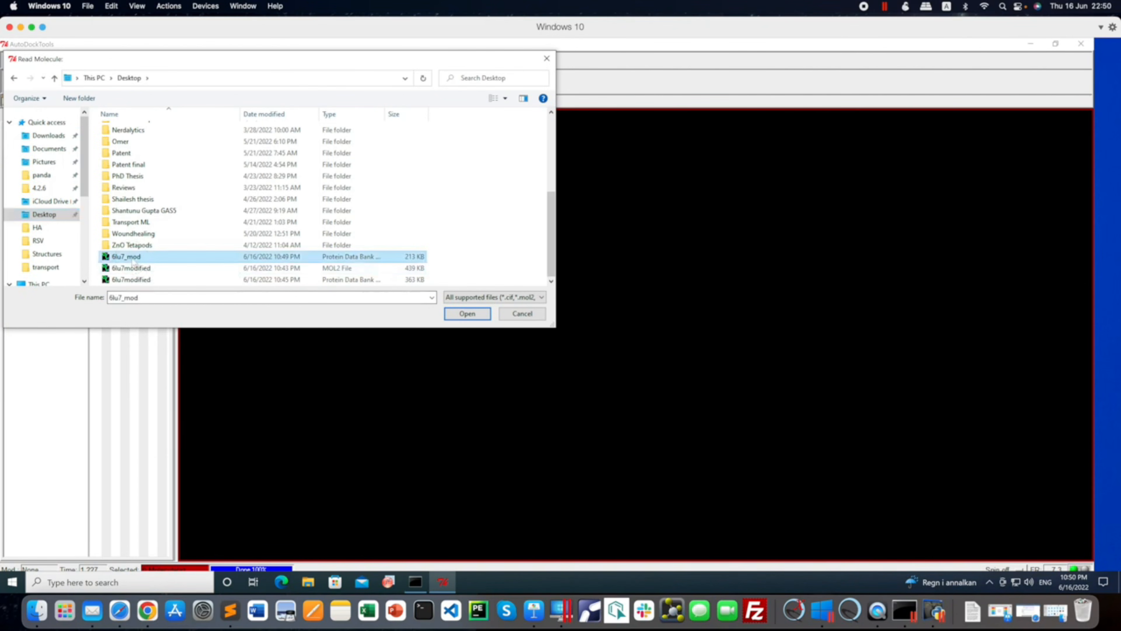
click(464, 317)
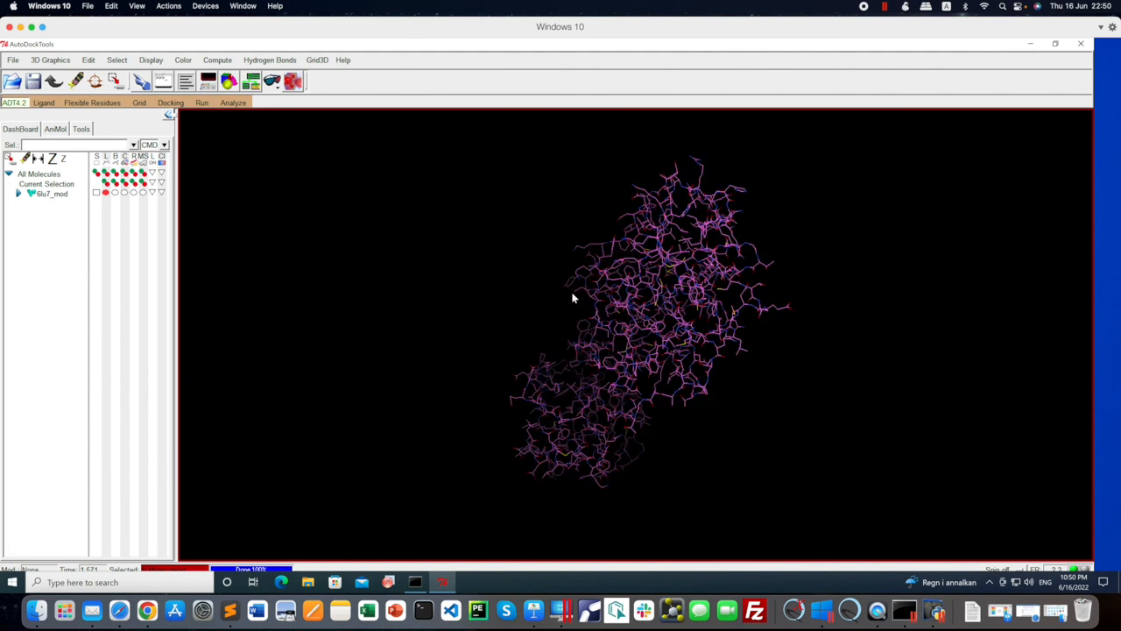
- Delete the water molecules from 6lu7_mod
drag(654, 329, 718, 351)
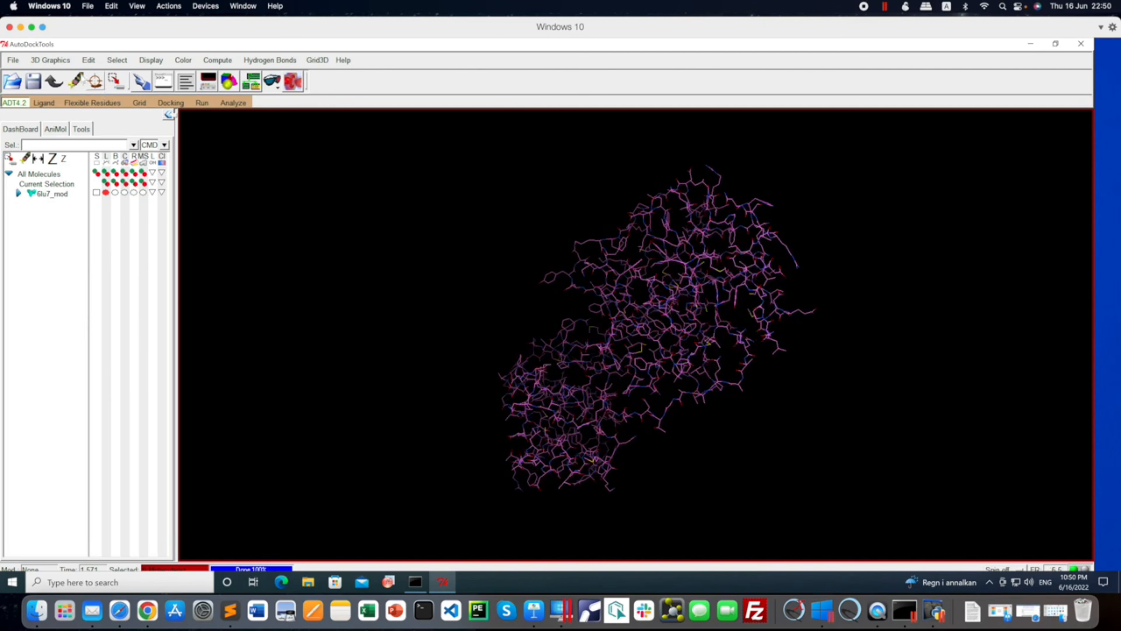
click(89, 60)
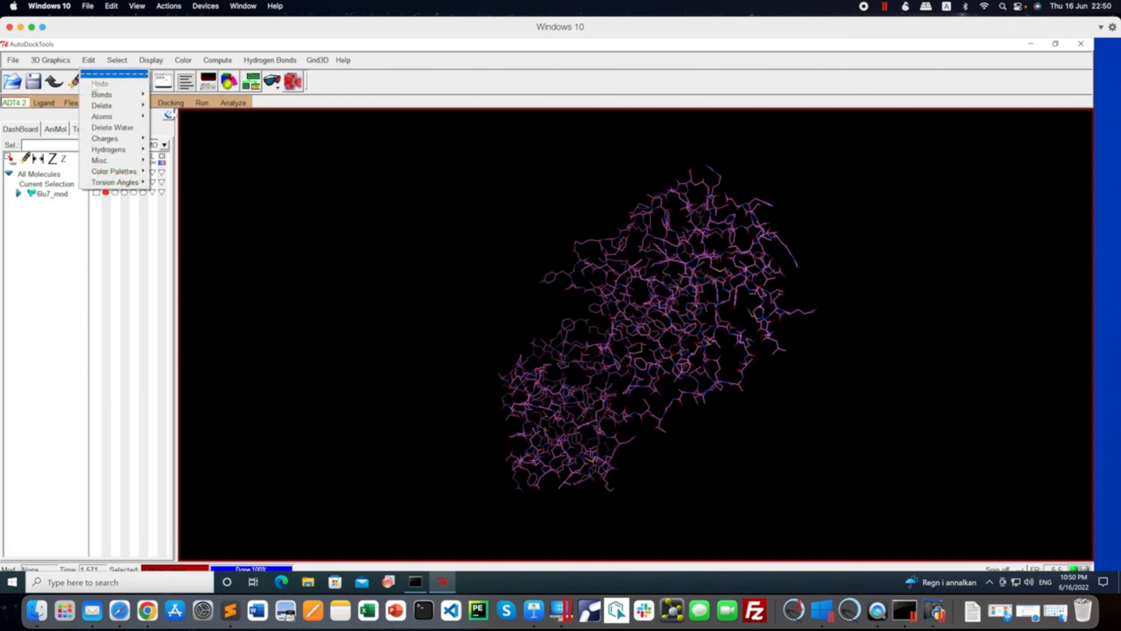
mouse_move(108, 109)
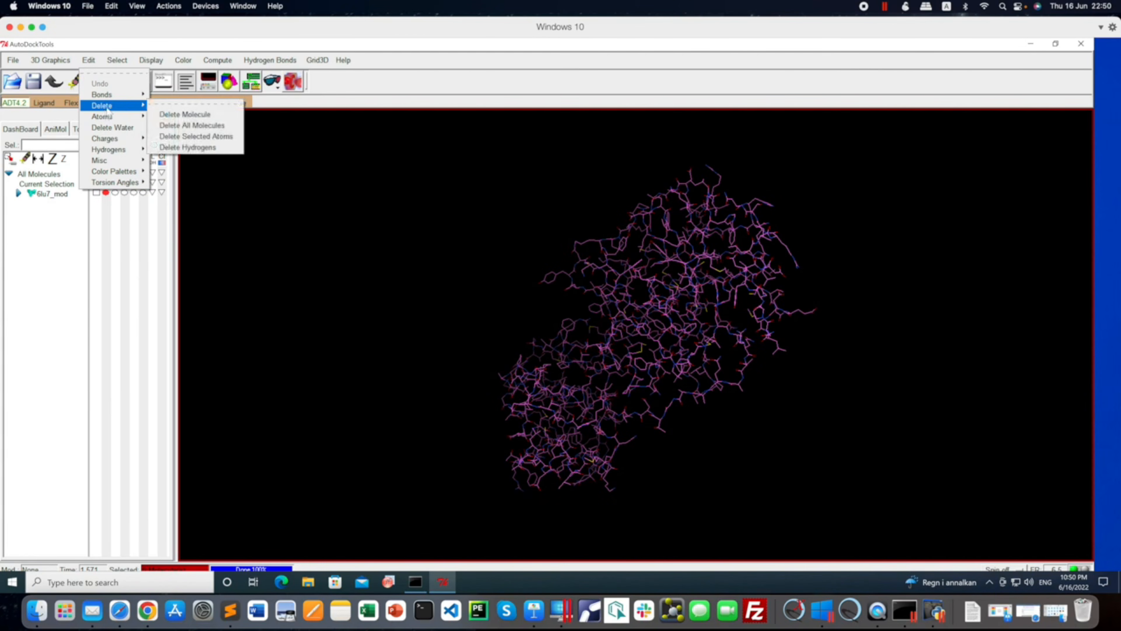
click(110, 128)
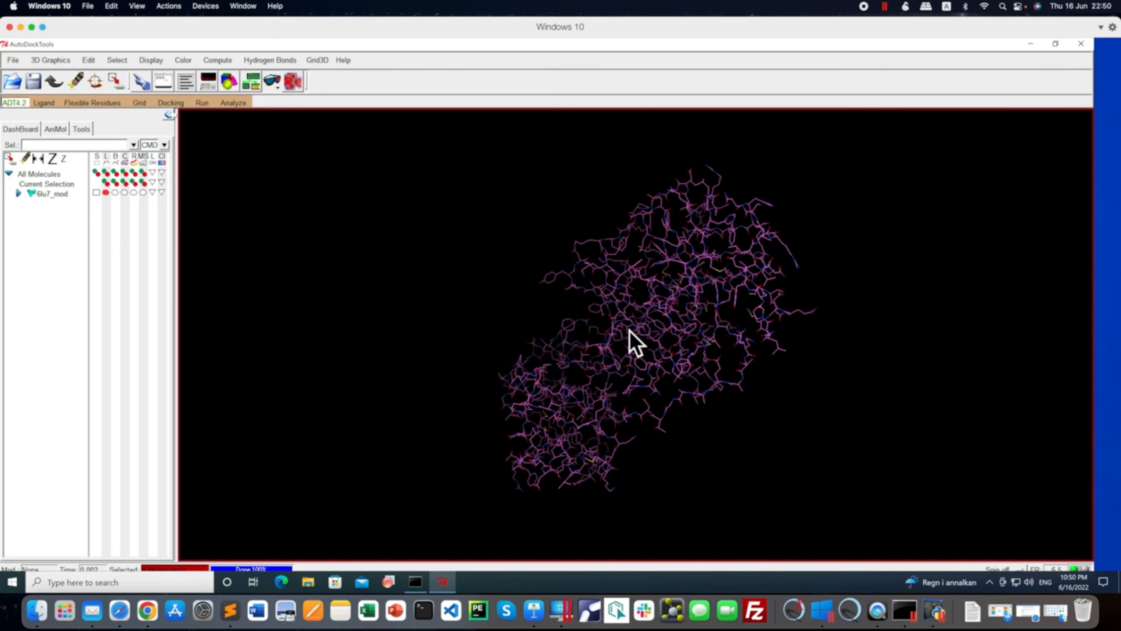
- Add all hydrogens to 6lu7_mod using the noBondOrder method, renumbering atoms to include the new hydrogens
click(89, 61)
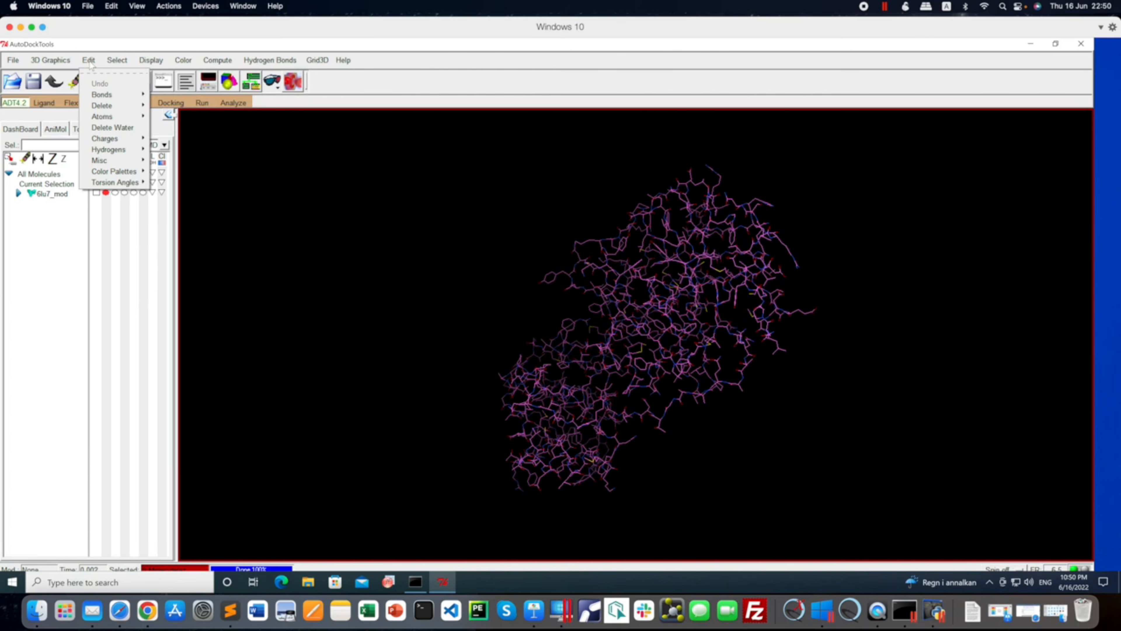
mouse_move(129, 139)
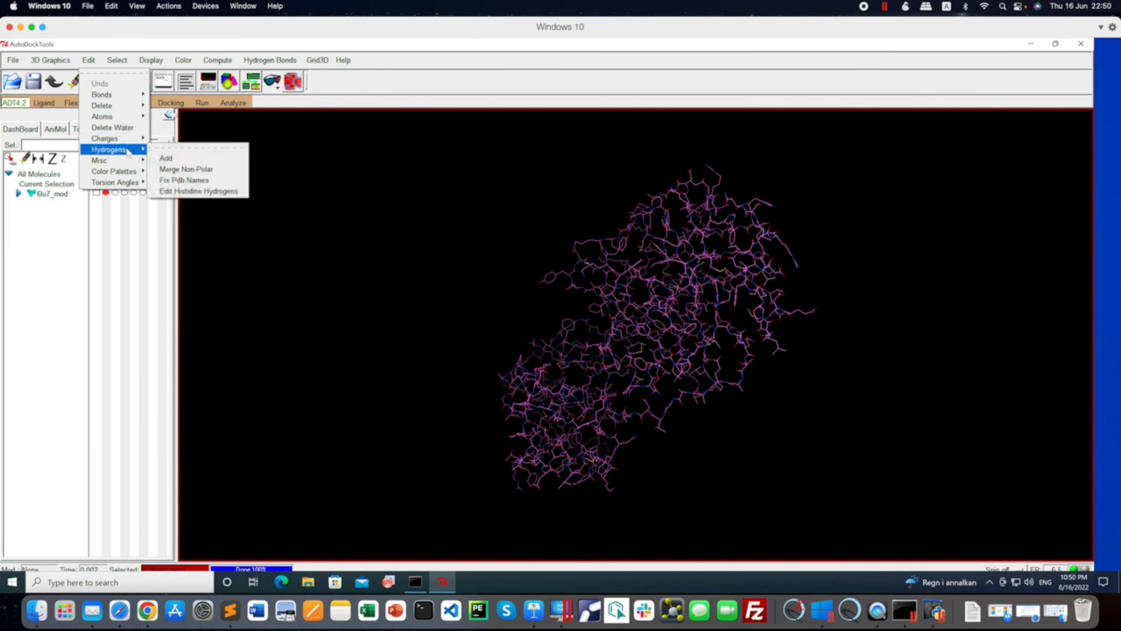
click(187, 159)
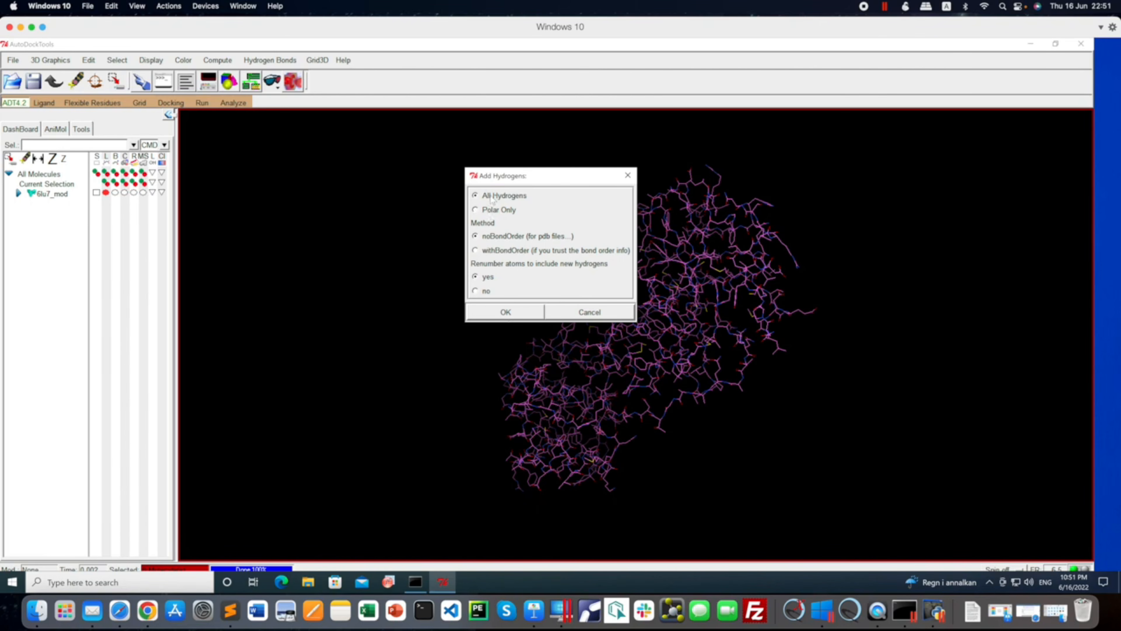
click(508, 311)
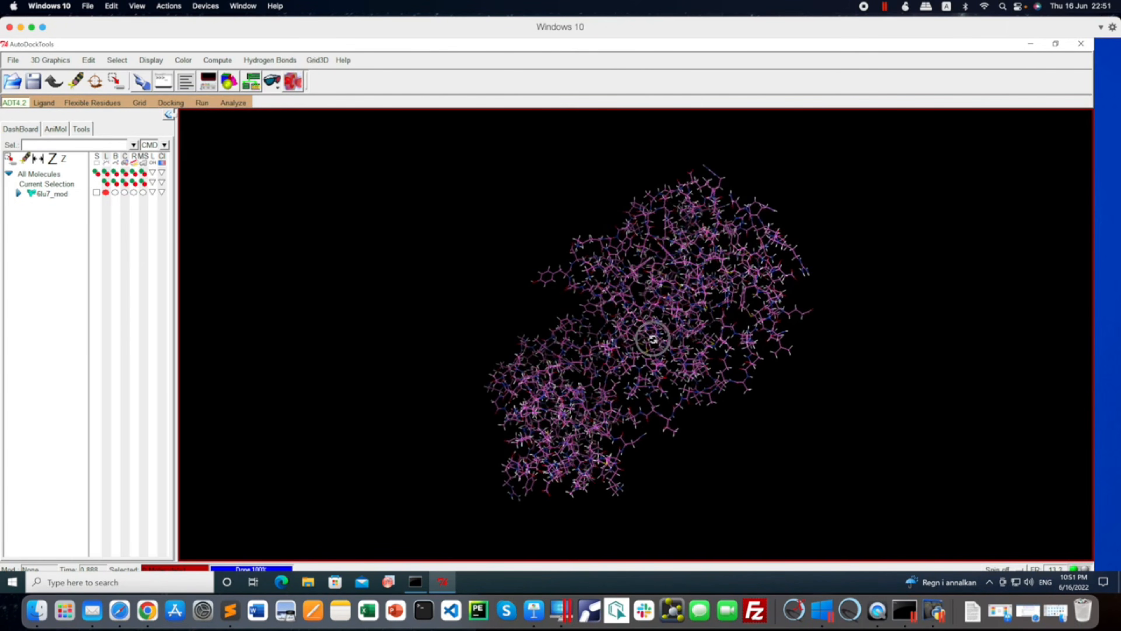
- Merge the non-polar hydrogens of 6lu7_mod and inspect the structure up close
click(88, 60)
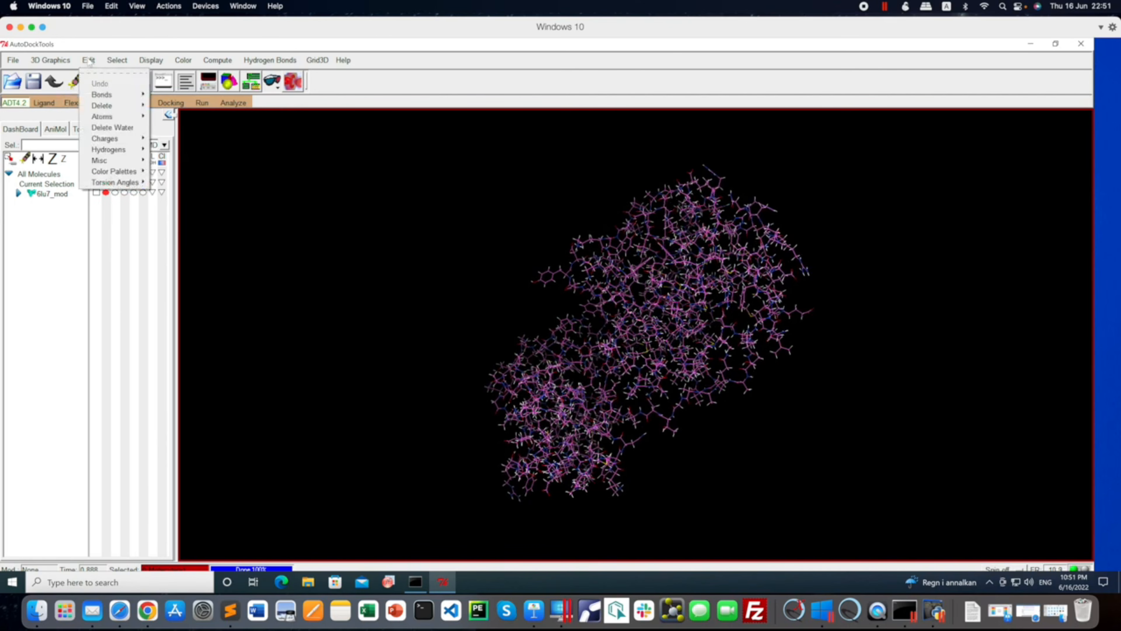
mouse_move(117, 153)
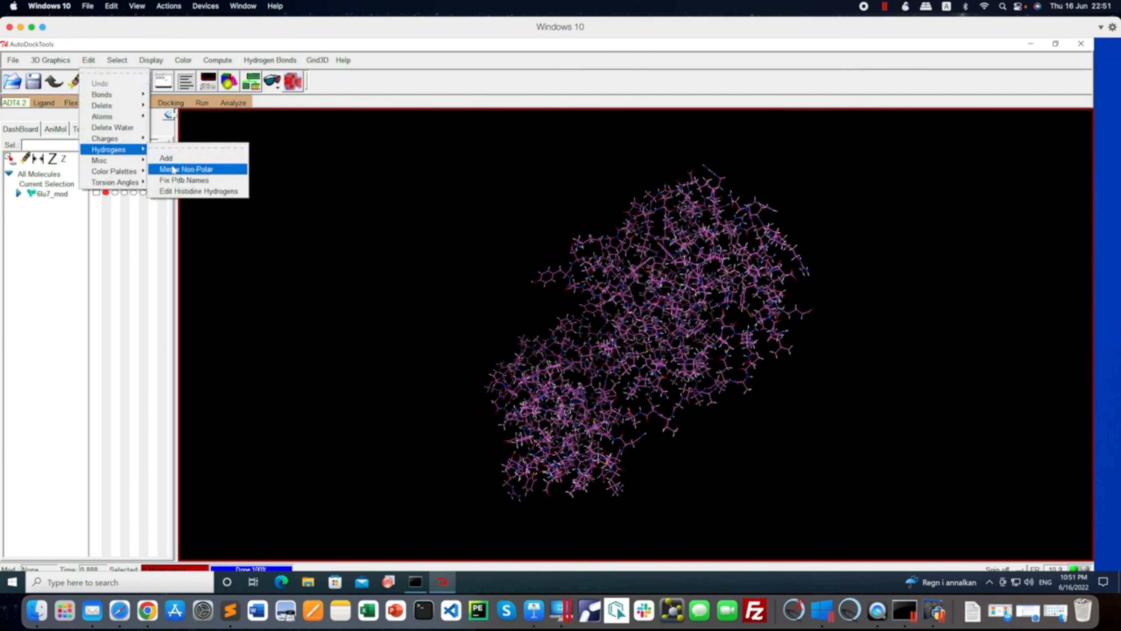
click(194, 171)
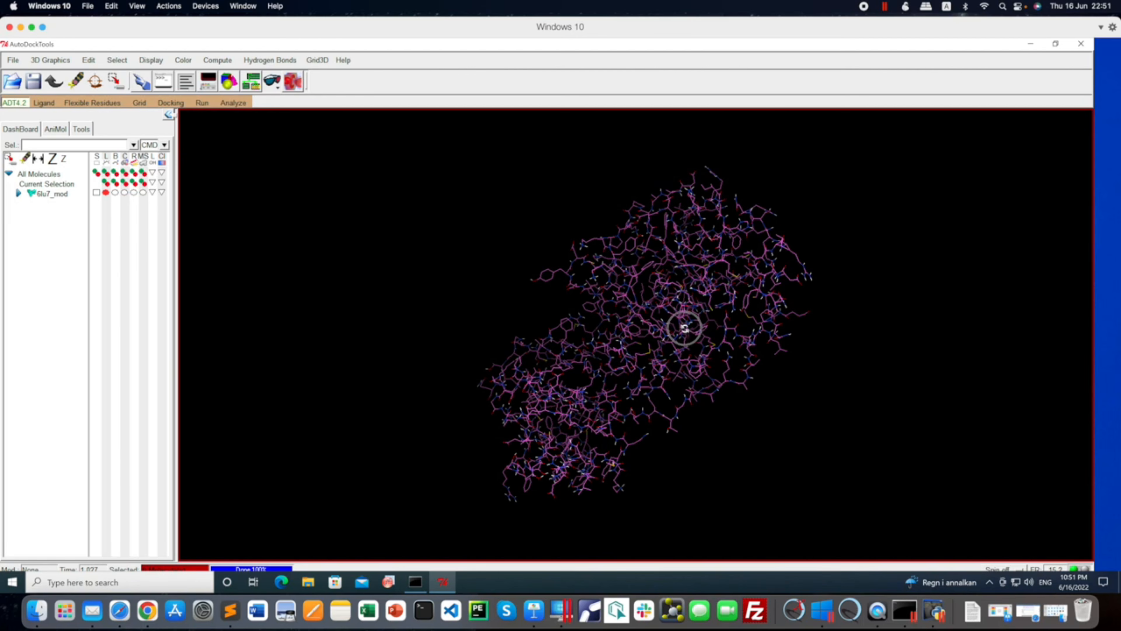
scroll(576, 279, up, 10)
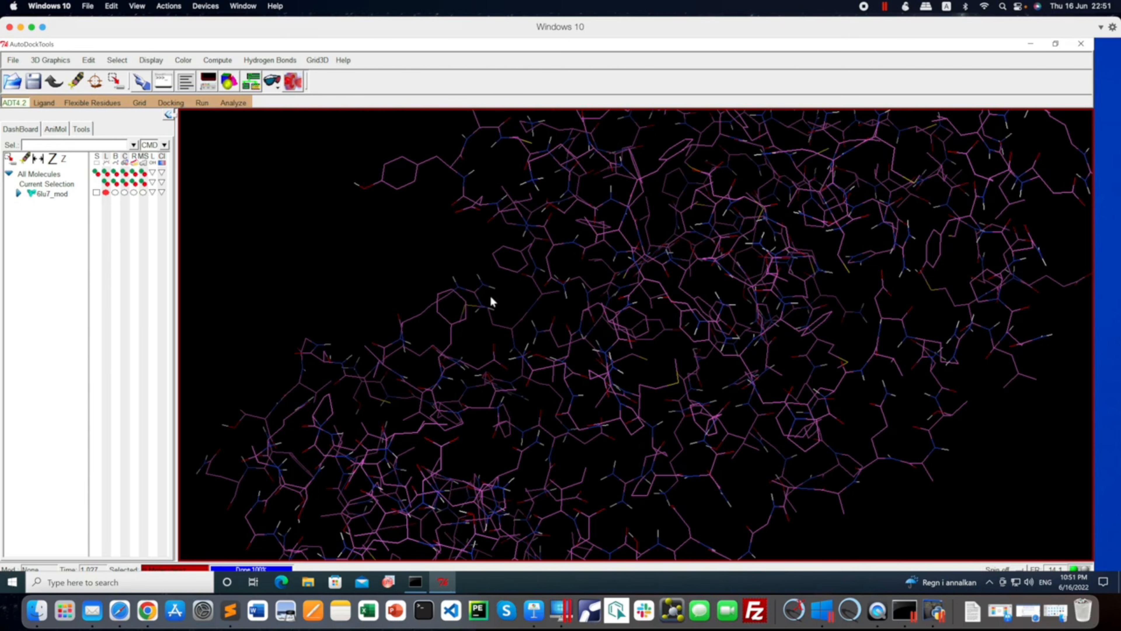
scroll(492, 300, down, 10)
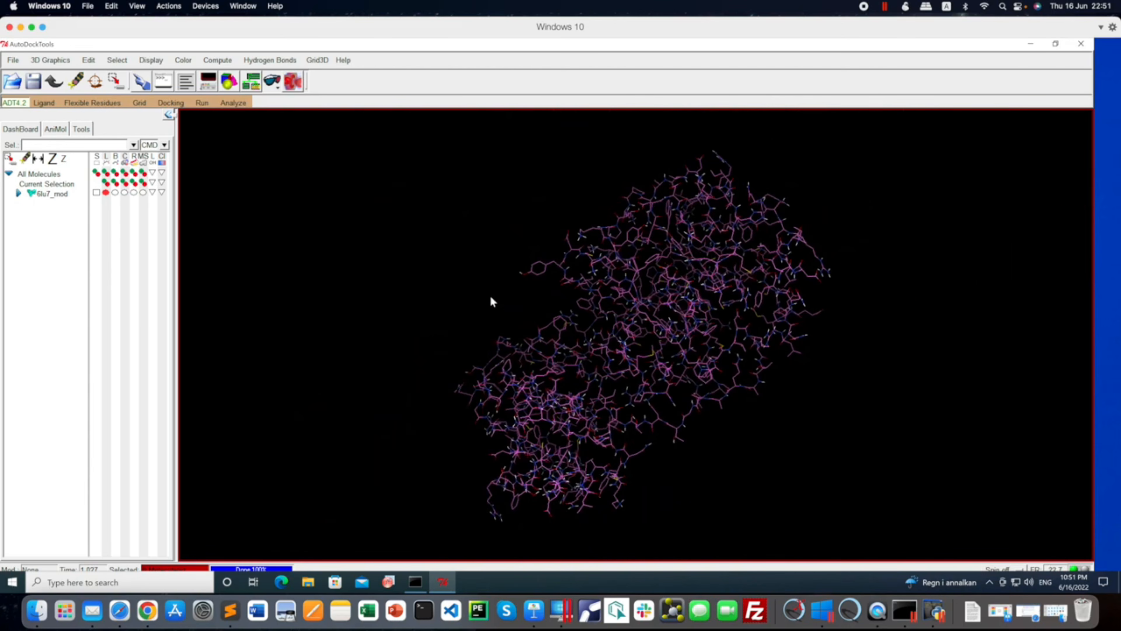
mouse_move(727, 349)
mouse_down()
mouse_move(763, 337)
mouse_move(828, 345)
mouse_move(720, 341)
mouse_up()
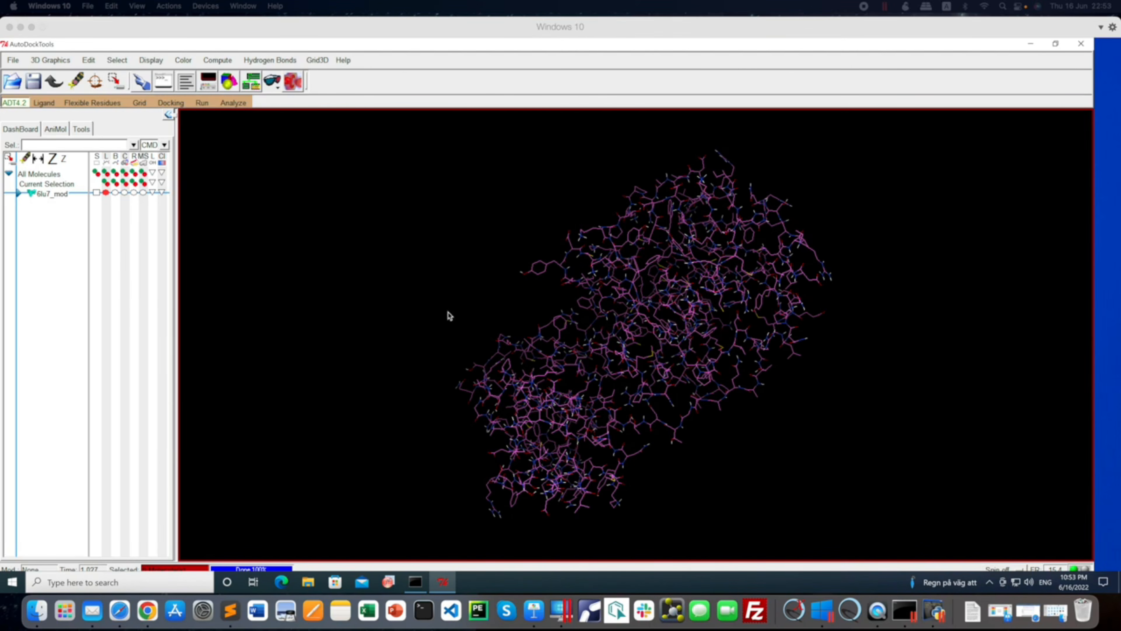
- Add Kollman charges to 6lu7_mod and acknowledge the charge report
click(89, 59)
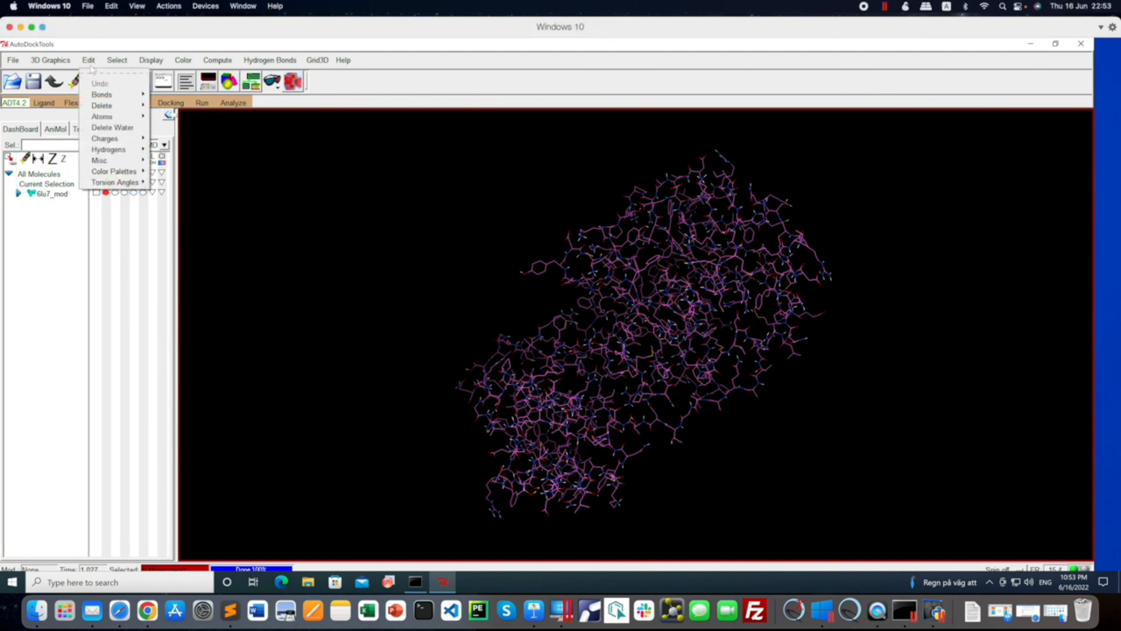
mouse_move(119, 143)
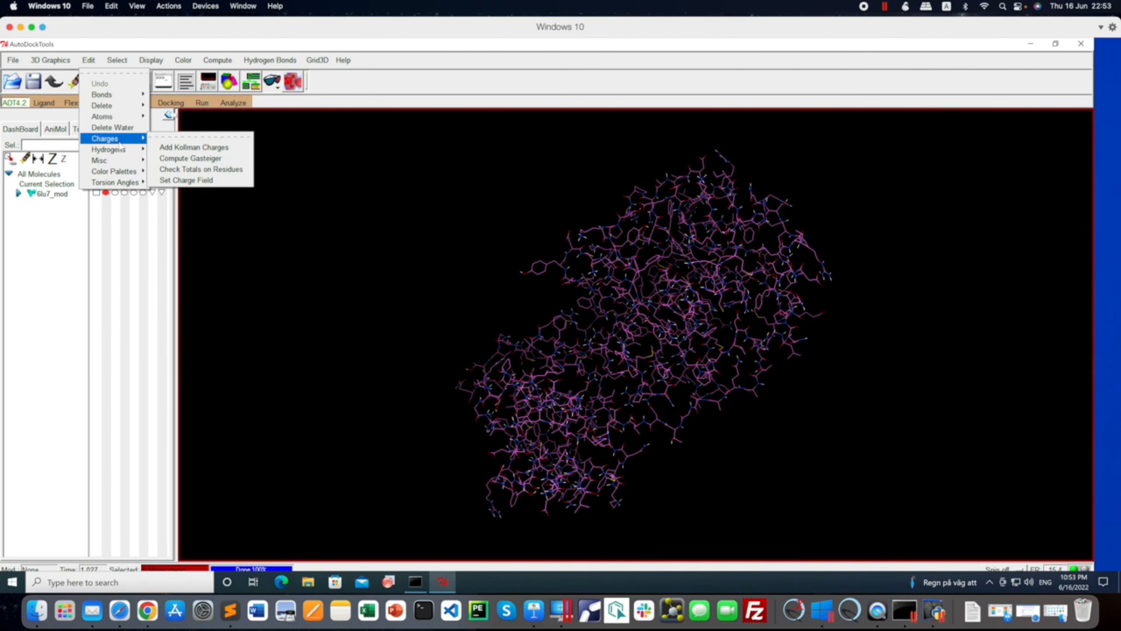
click(178, 148)
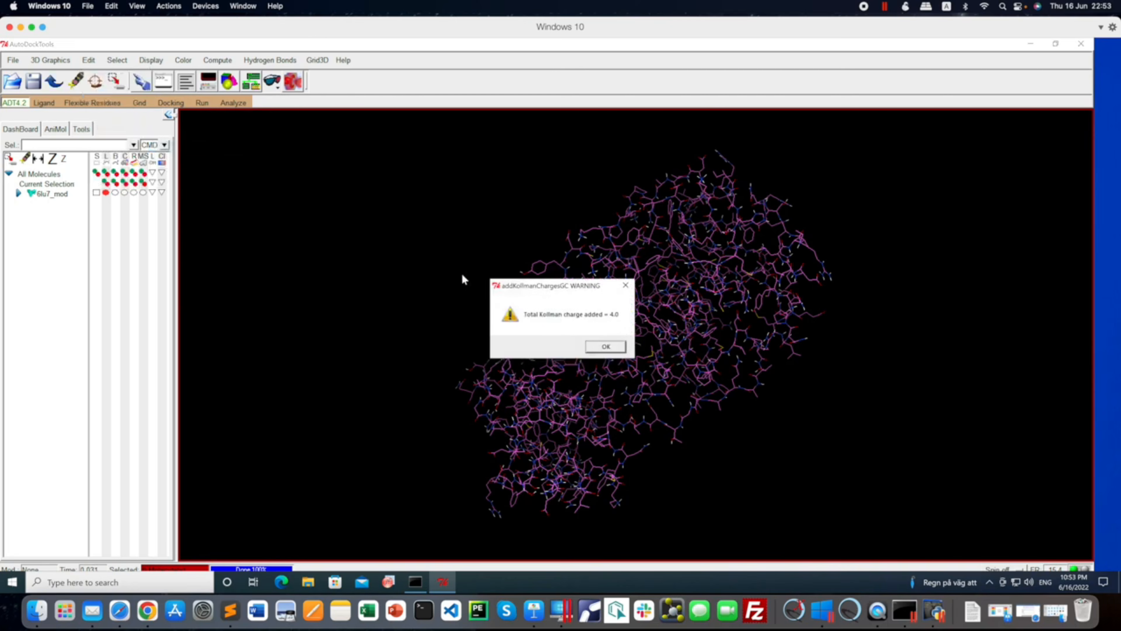
click(609, 350)
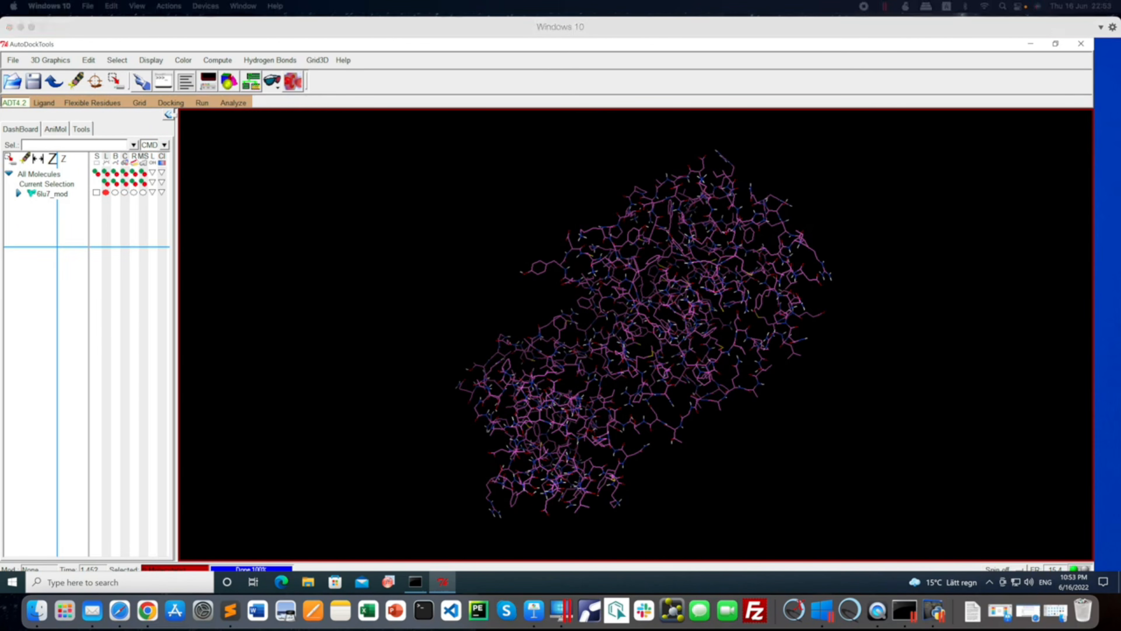
click(90, 60)
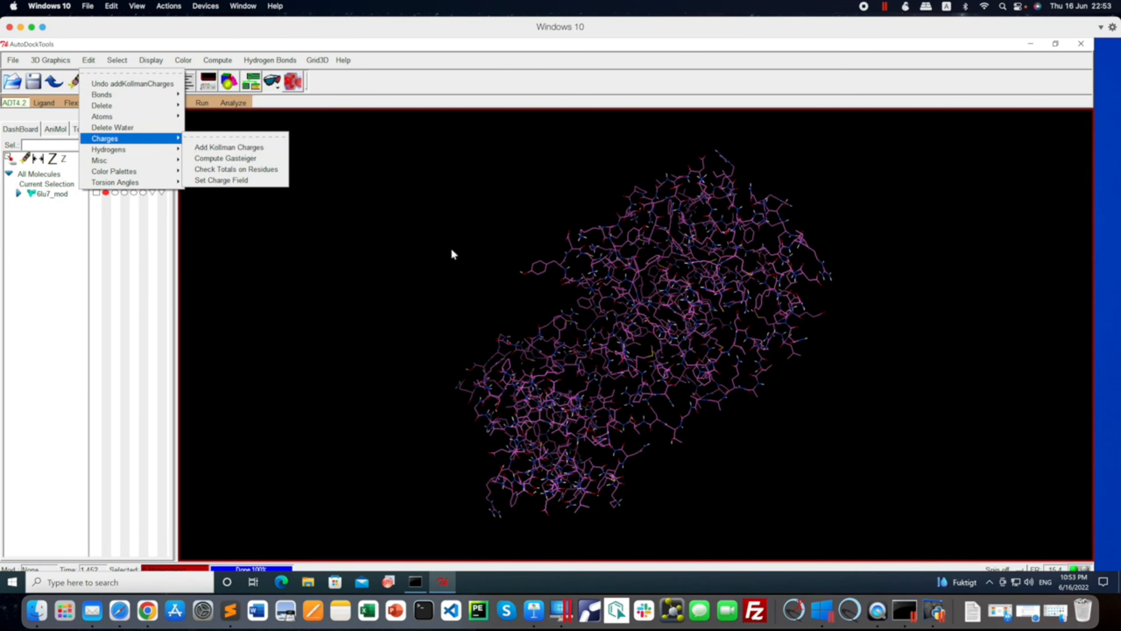
click(471, 255)
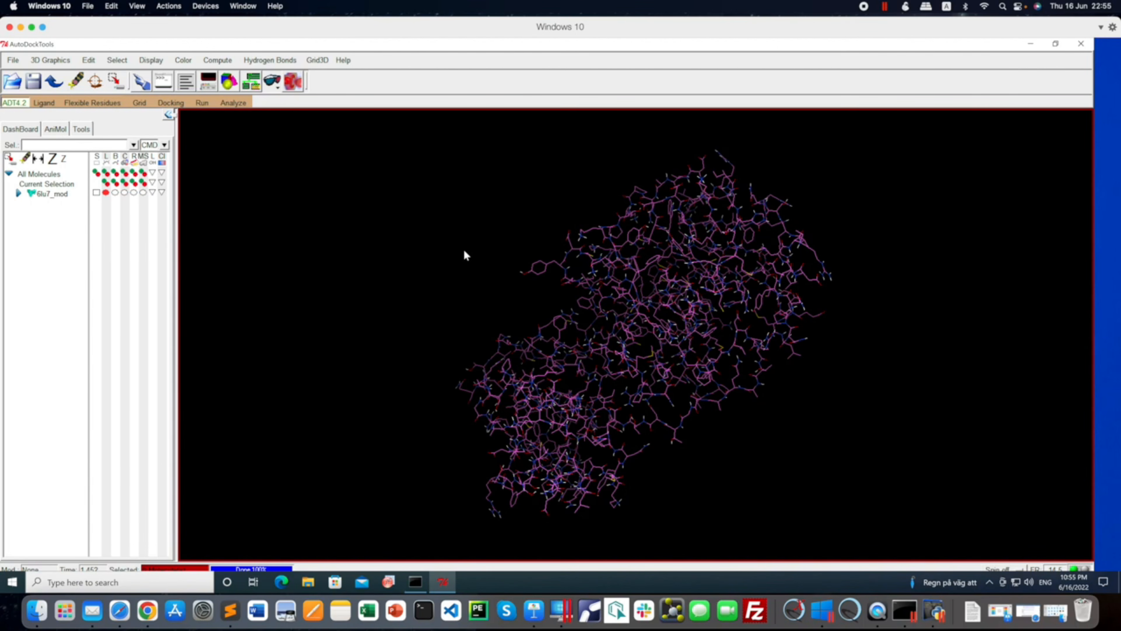
drag(464, 252, 391, 257)
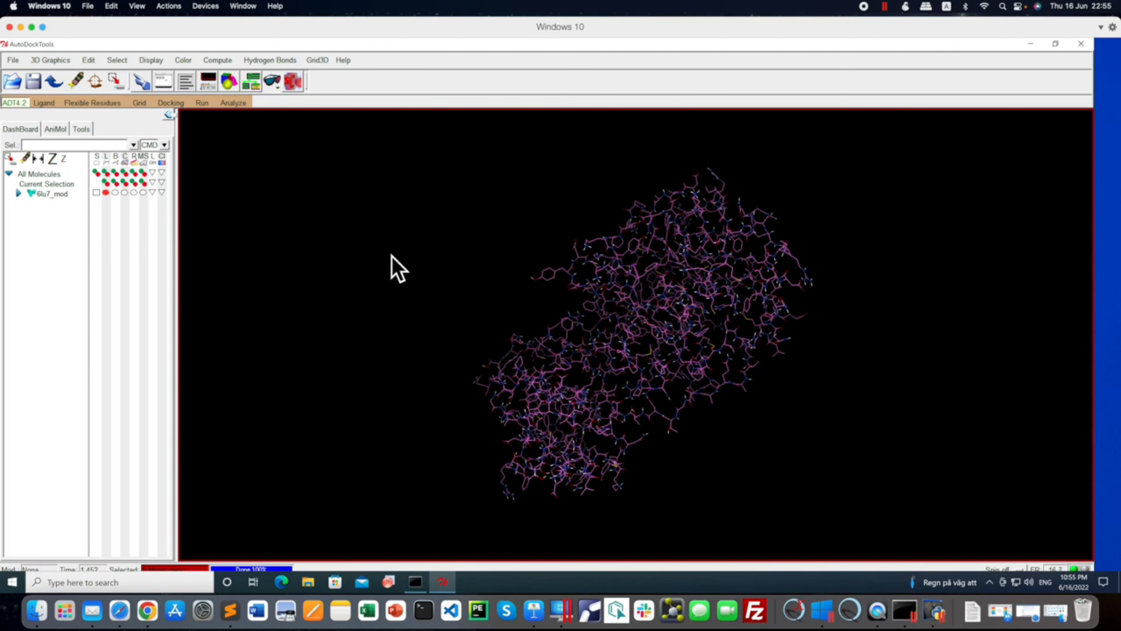
scroll(446, 260, up, 6)
scroll(447, 261, down, 6)
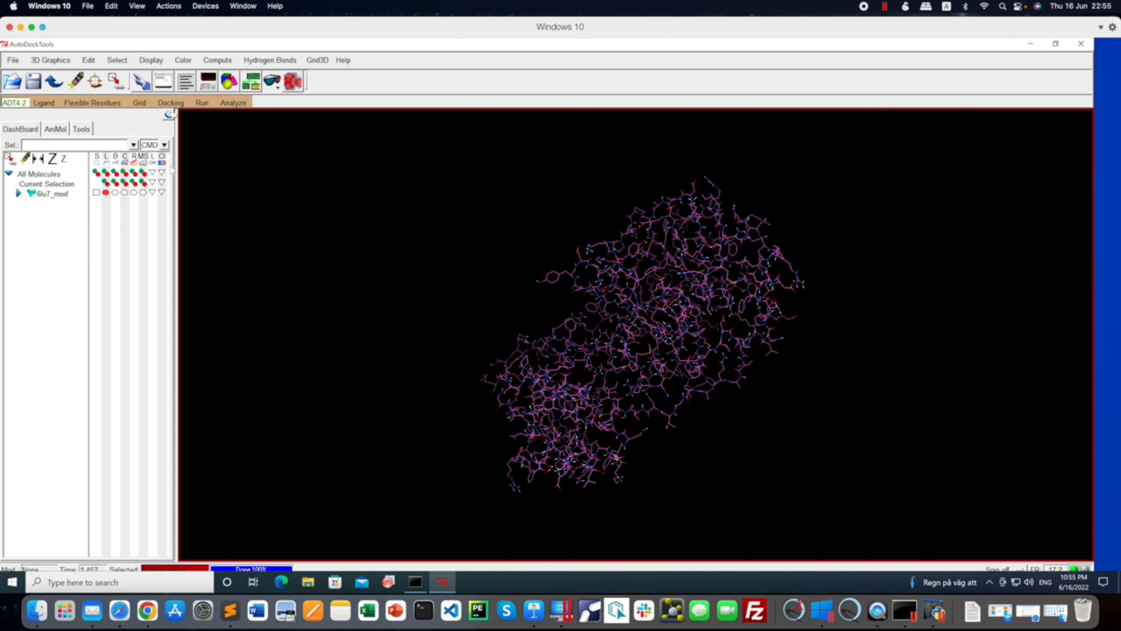
- Choose 6lu7_mod as the grid macromolecule and acknowledge the initialization warning
click(140, 102)
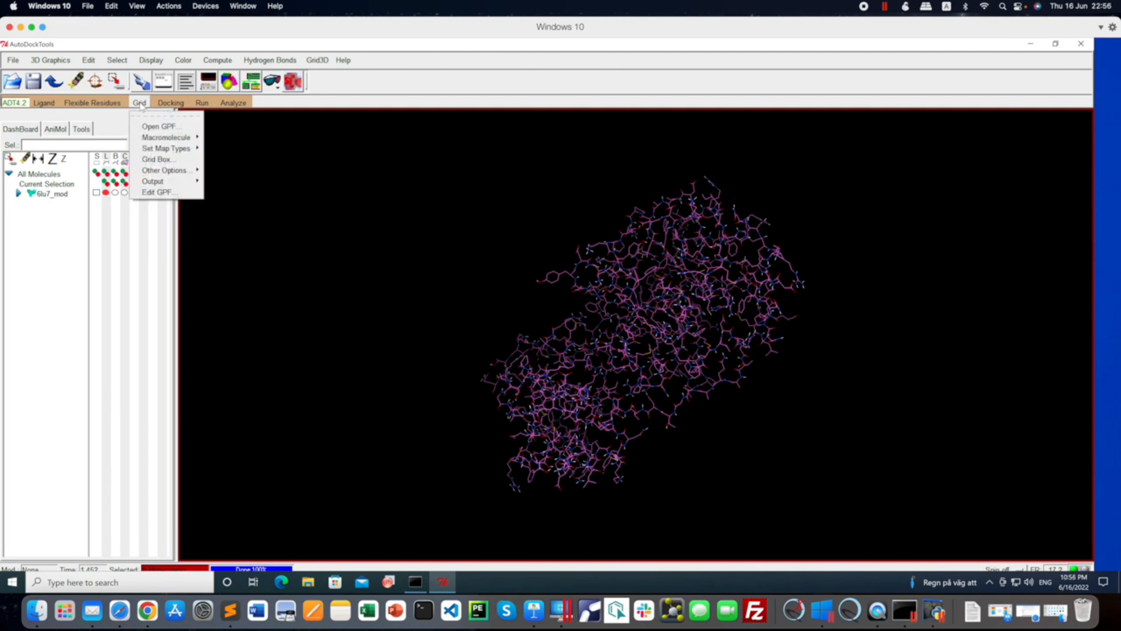
mouse_move(151, 140)
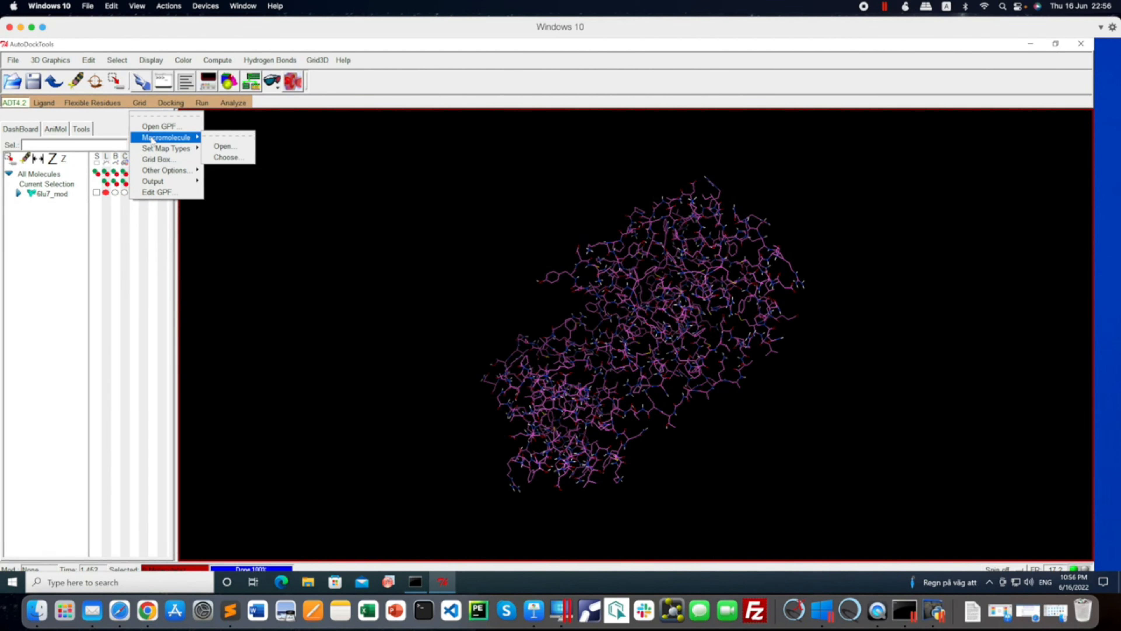
click(226, 157)
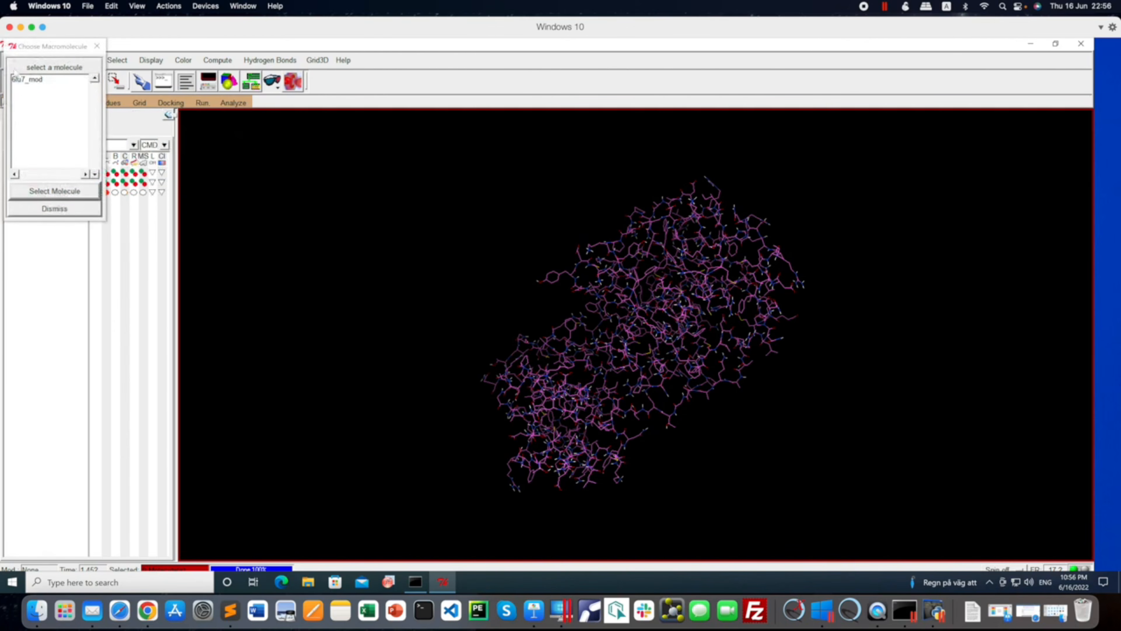
click(28, 80)
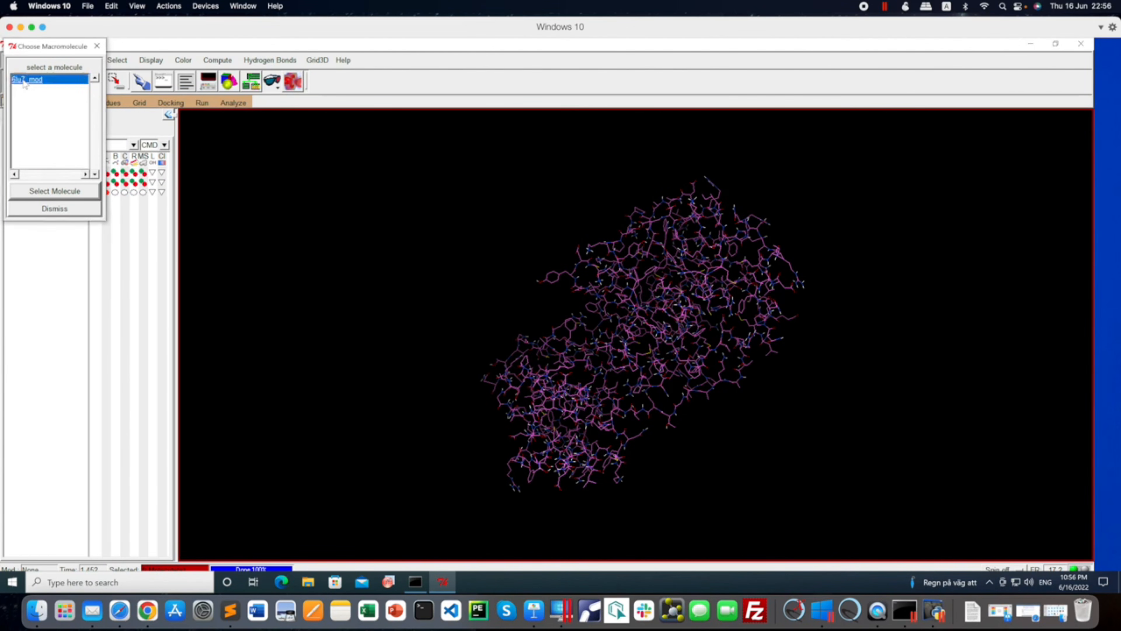
click(63, 195)
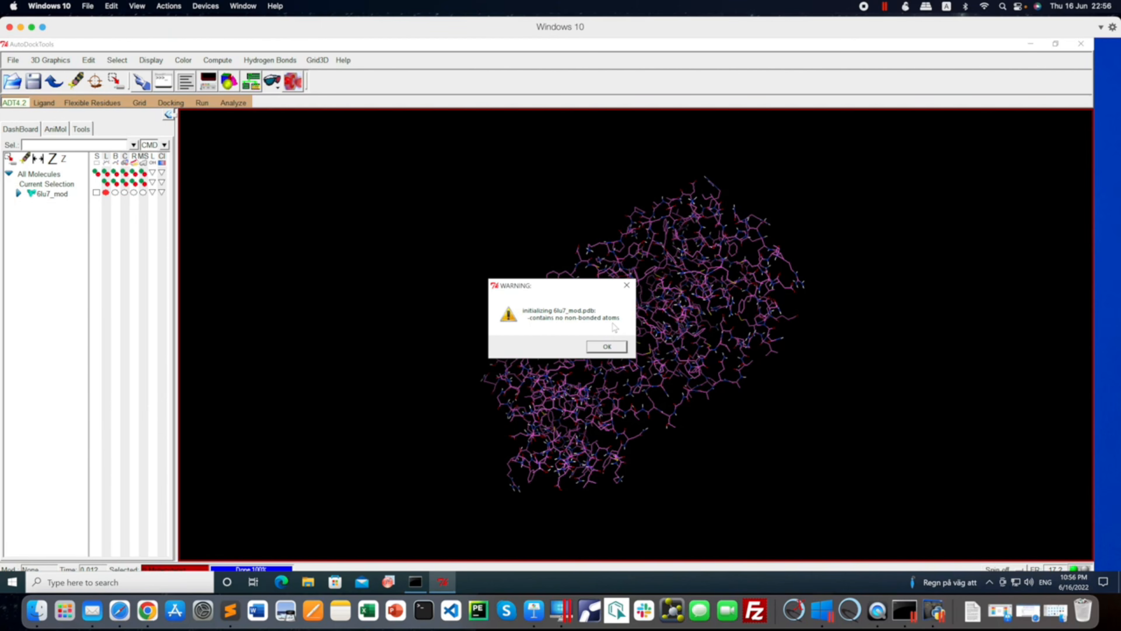
click(607, 346)
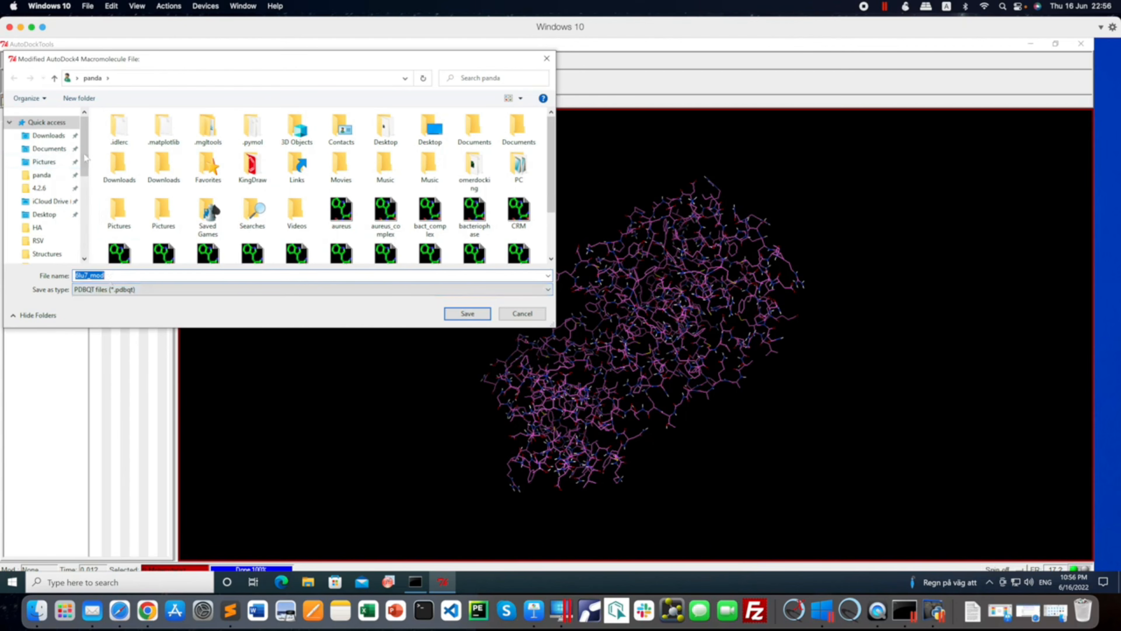
- Save the macromolecule as 6lu7_mod in PDBQT format in the user's home folder and quit AutoDockTools
scroll(85, 170, down, 2)
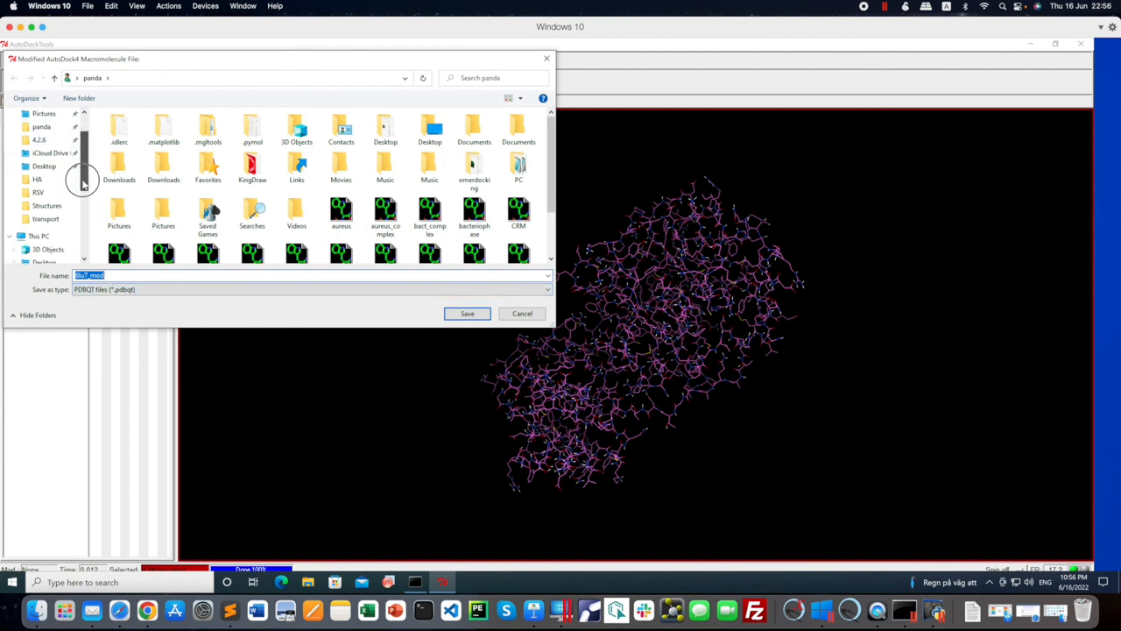
scroll(83, 201, down, 2)
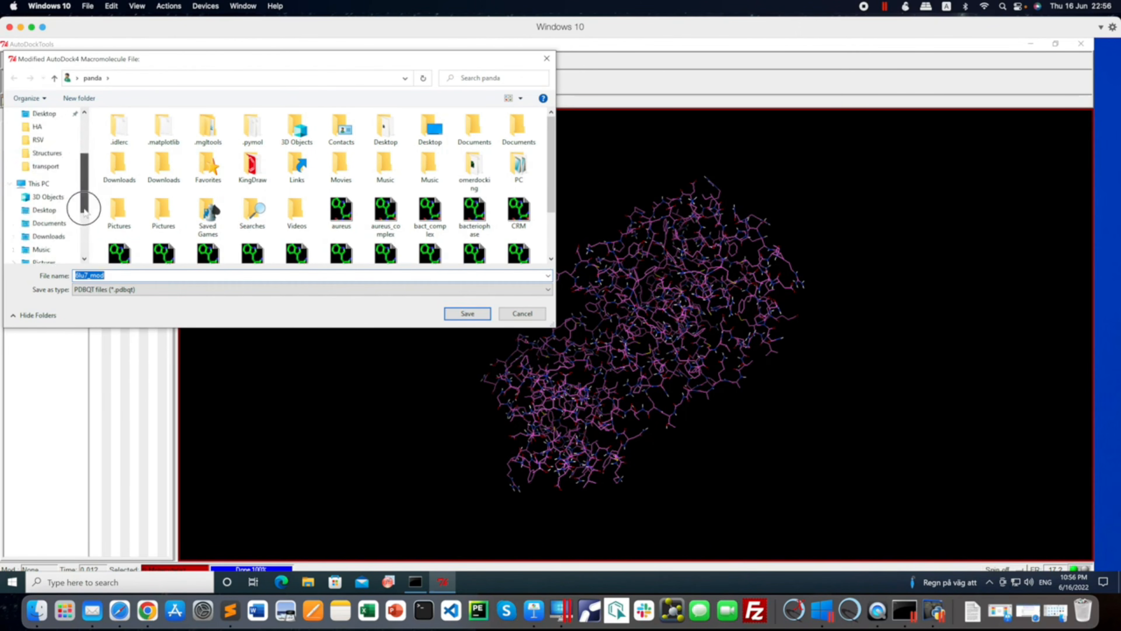
click(472, 313)
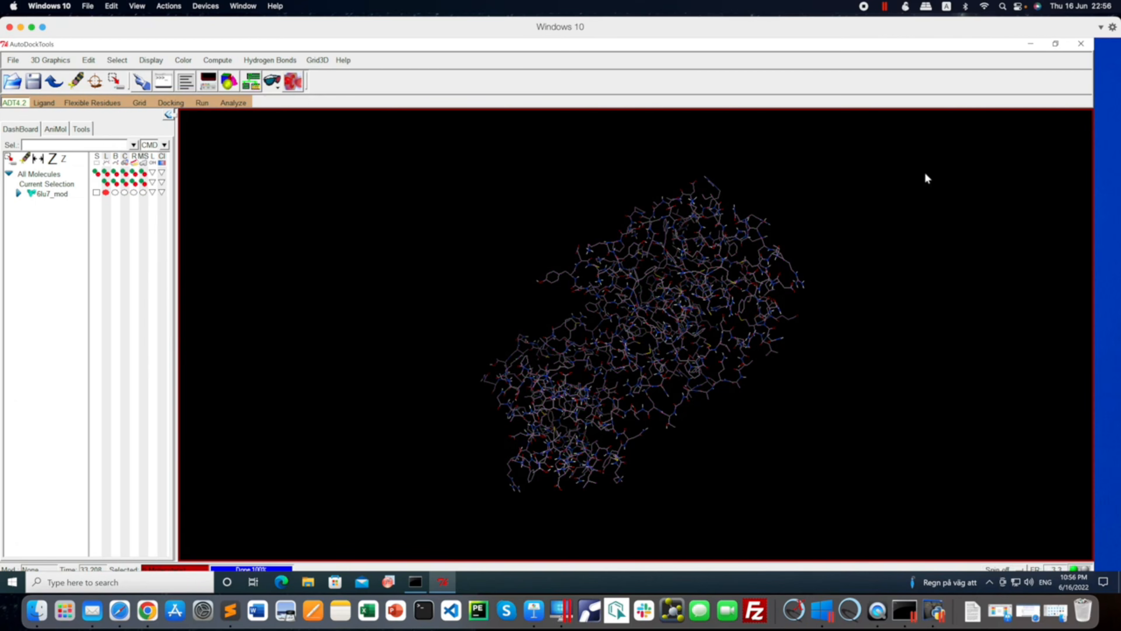
click(1080, 45)
click(543, 347)
- Switch to File Explorer and reveal the recently saved 6lu7_mod file in Finder
click(309, 581)
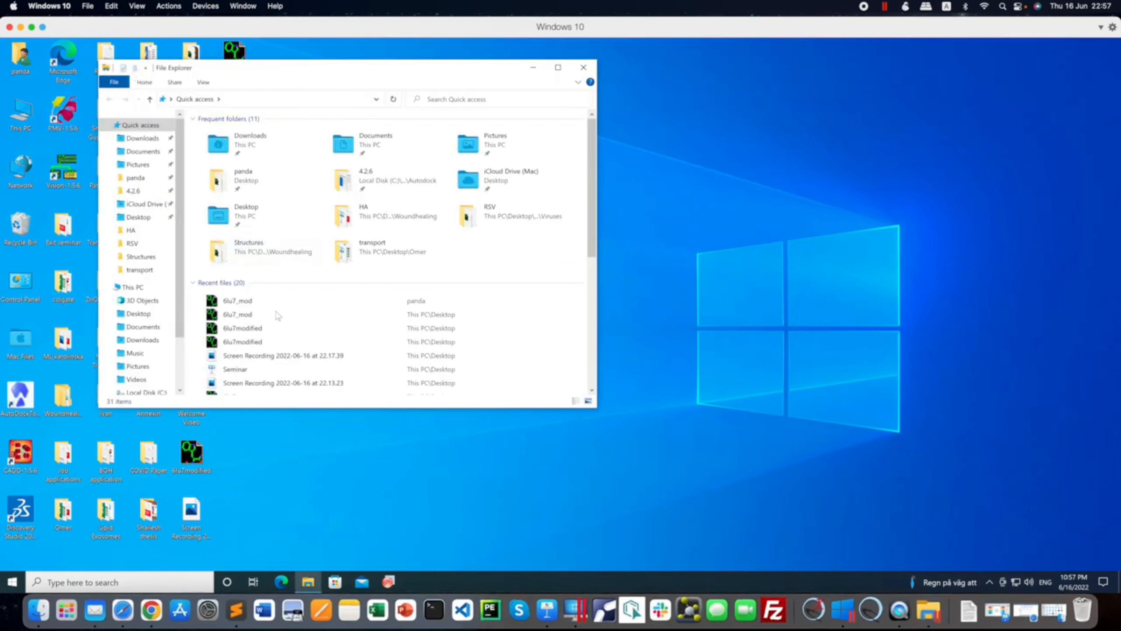
double_click(245, 303)
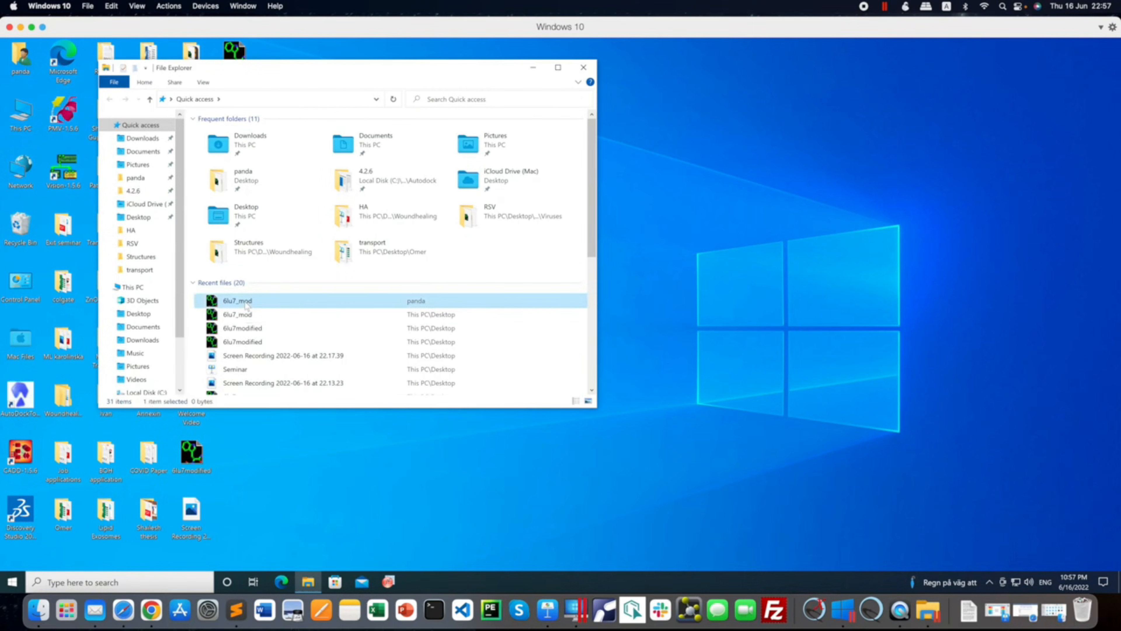
right_click(244, 301)
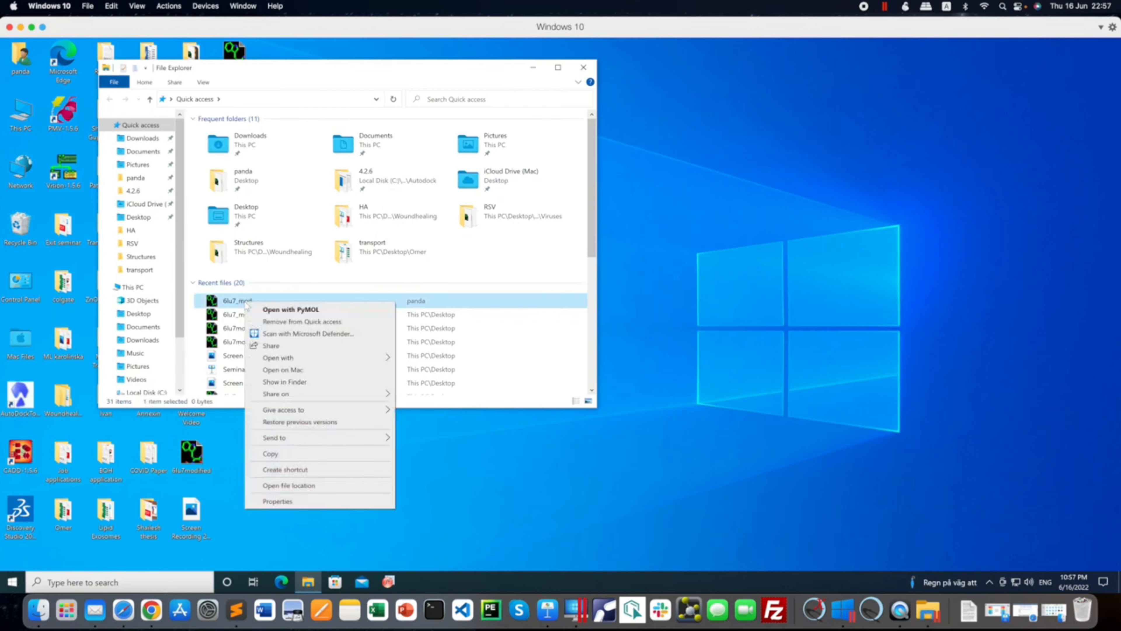
click(311, 383)
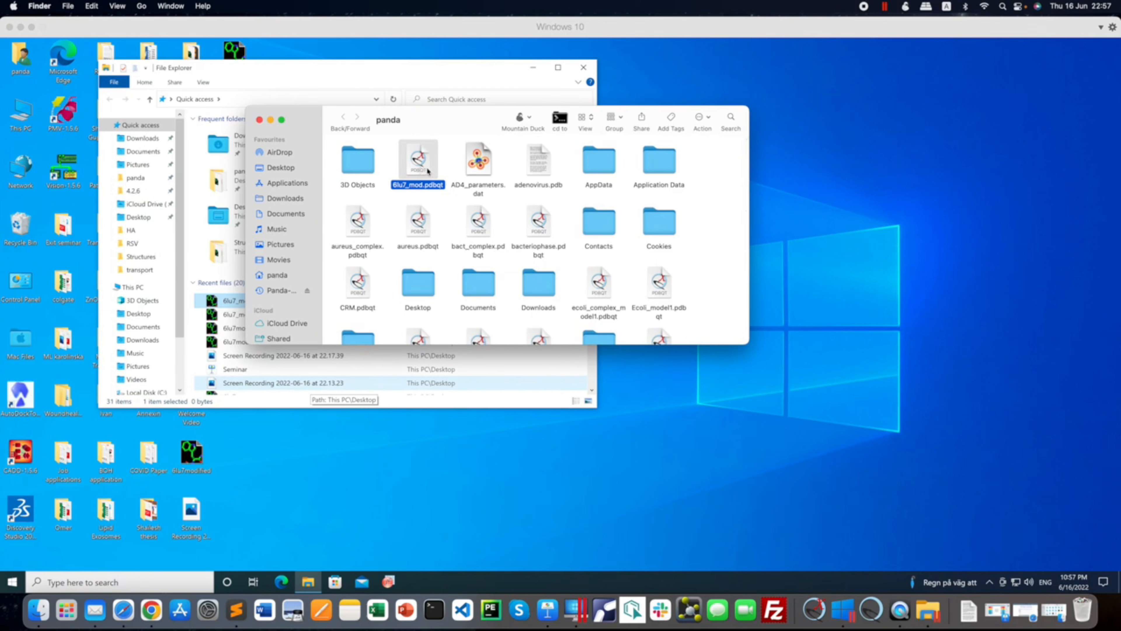
drag(428, 116, 903, 119)
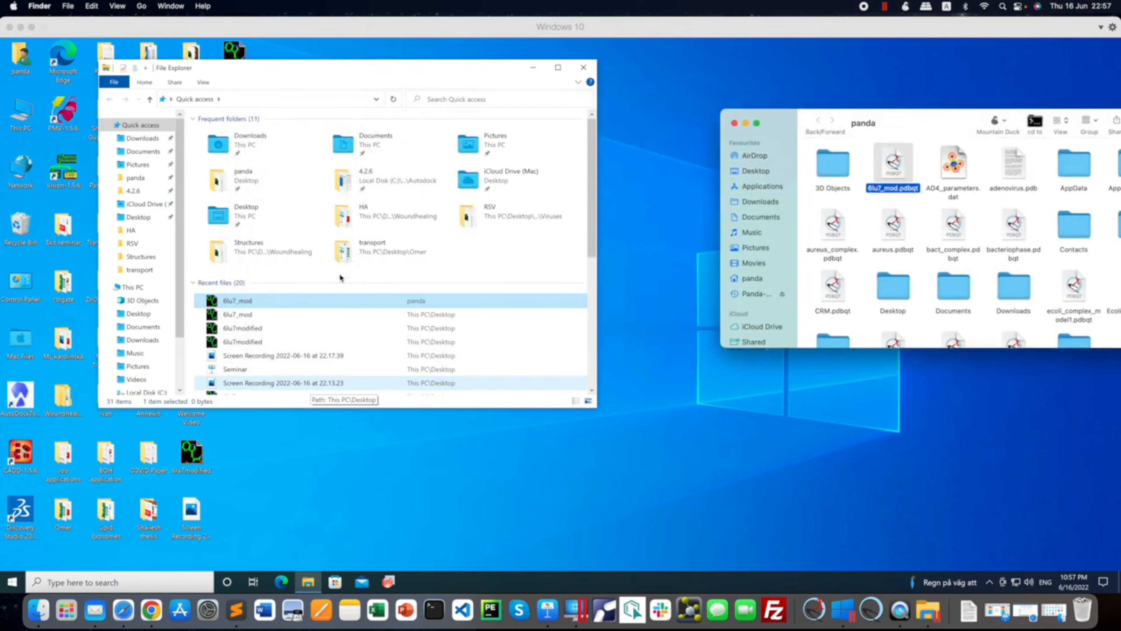
- Copy the 6lu7_mod AutoDock structure file from the user's home folder under C:\Users and close File Explorer
click(136, 177)
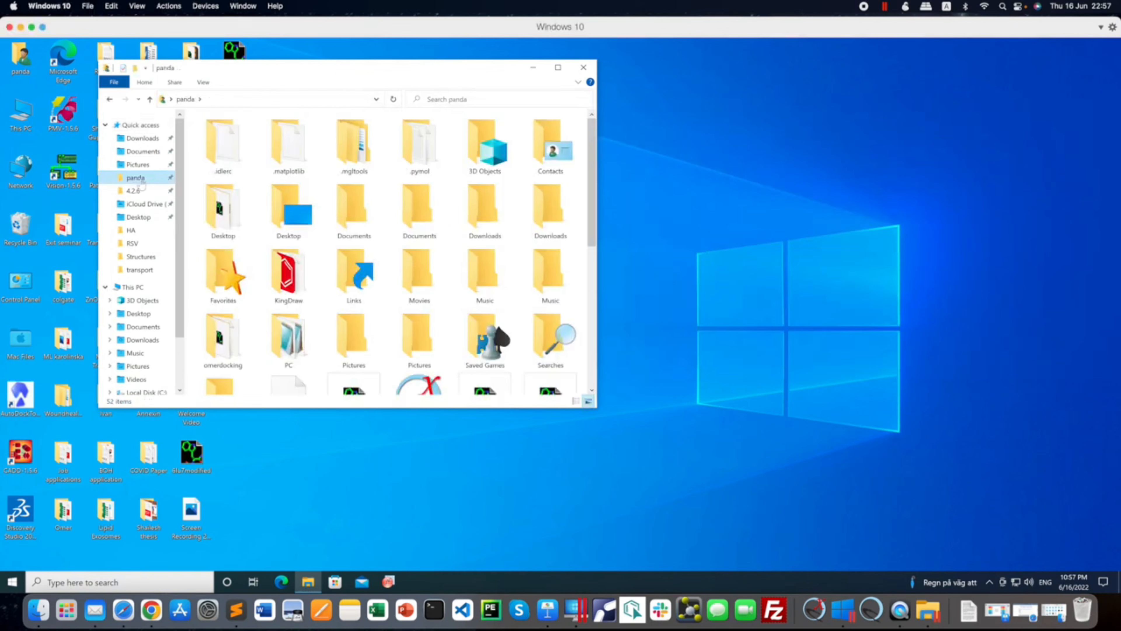
click(132, 286)
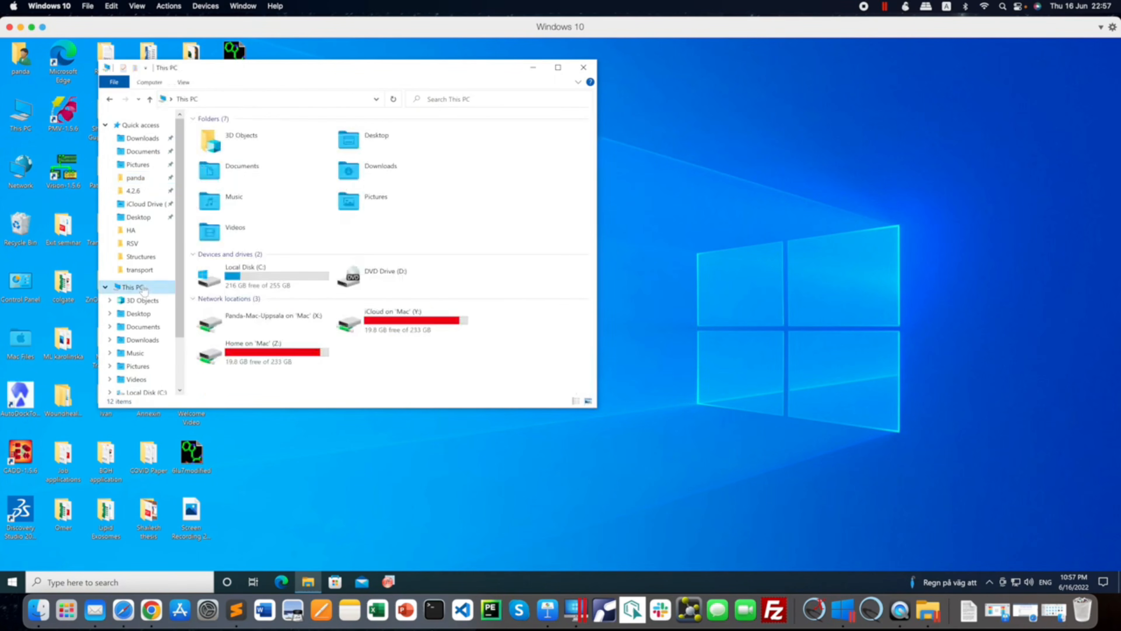
double_click(255, 283)
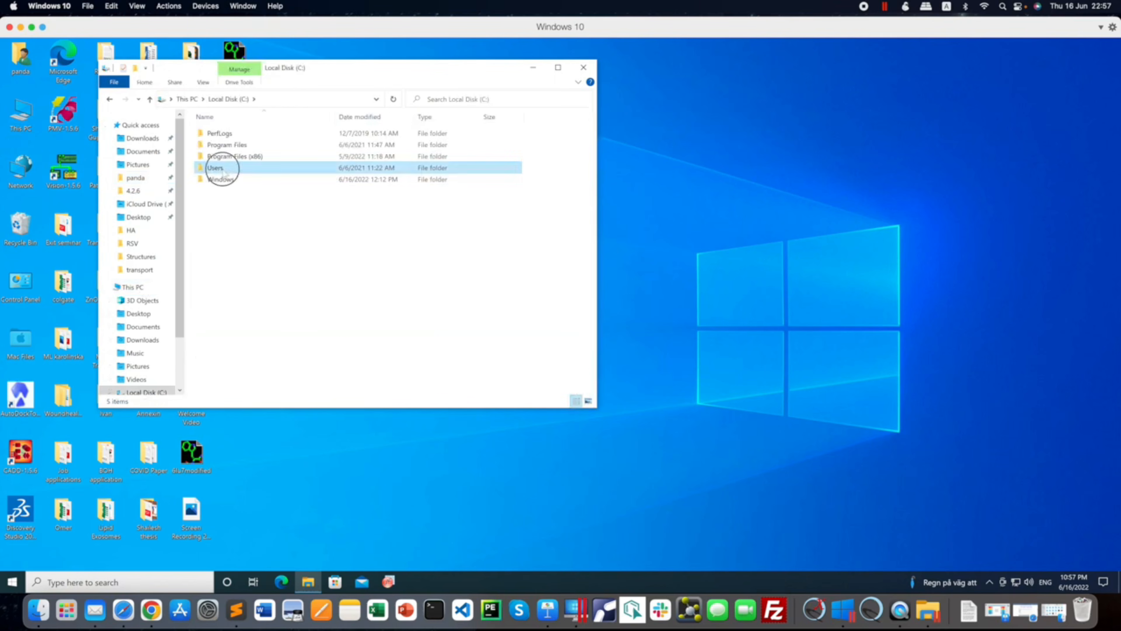
double_click(222, 170)
double_click(220, 134)
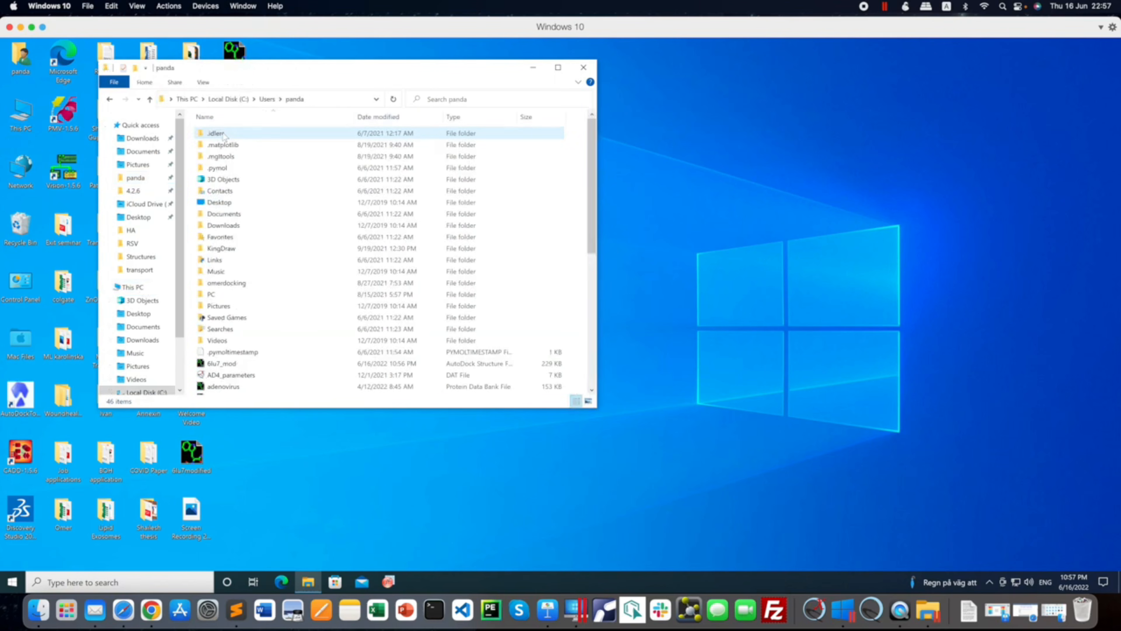
click(227, 365)
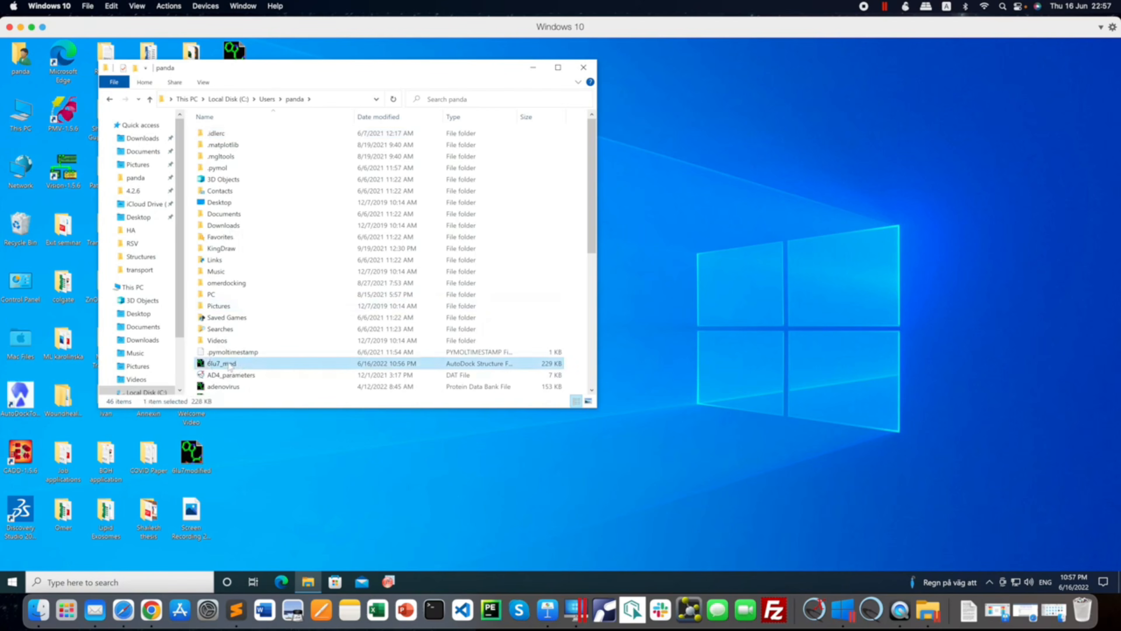
right_click(363, 366)
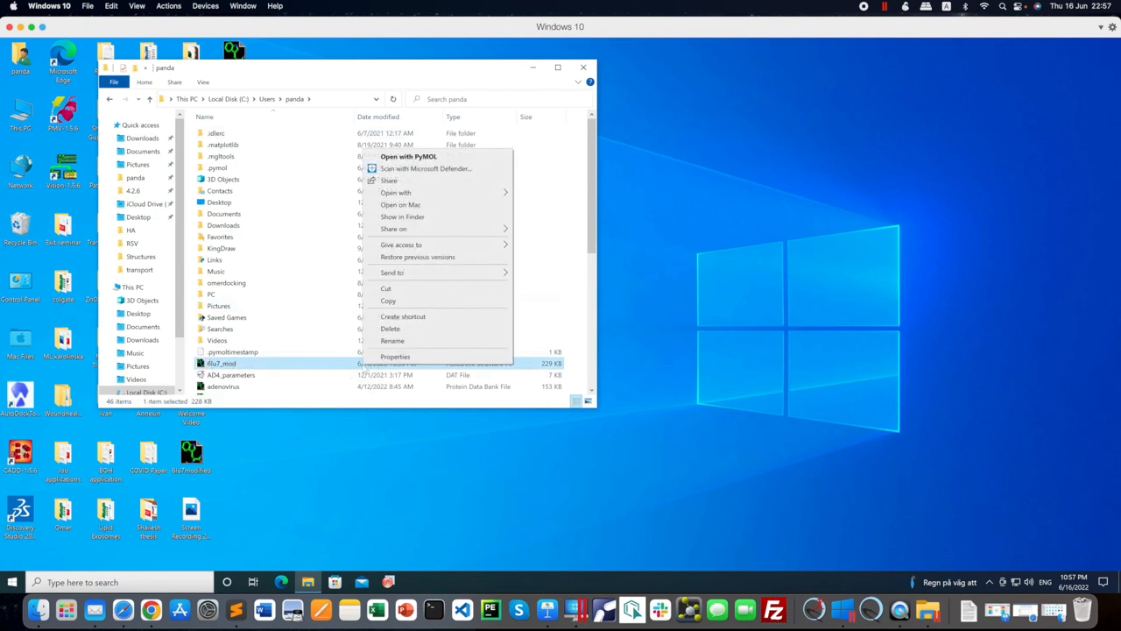
click(402, 304)
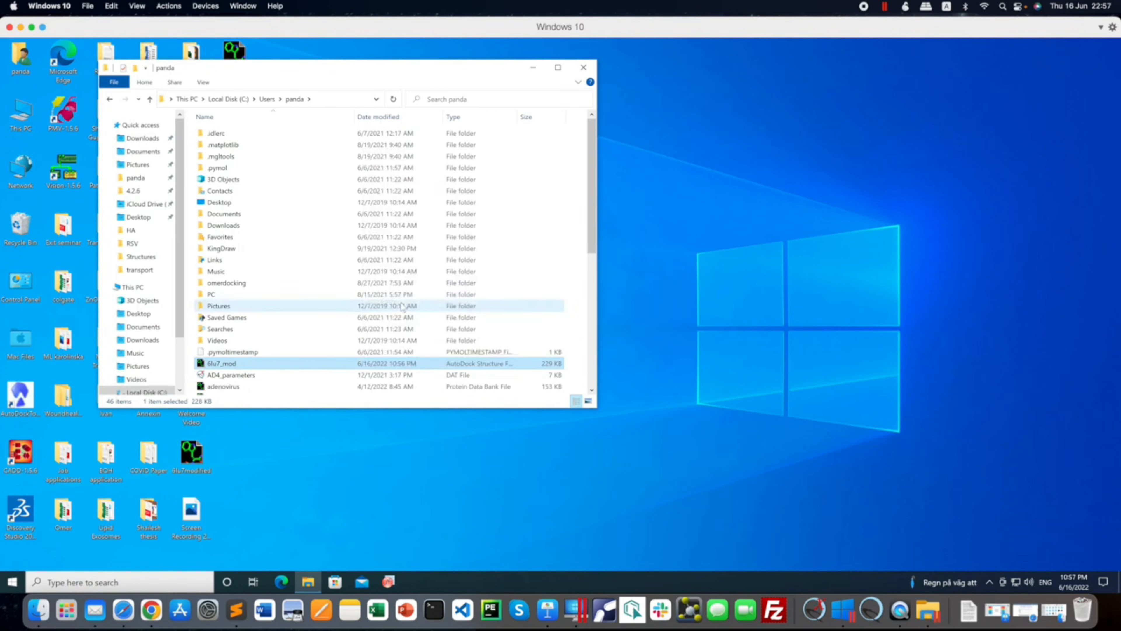
click(583, 68)
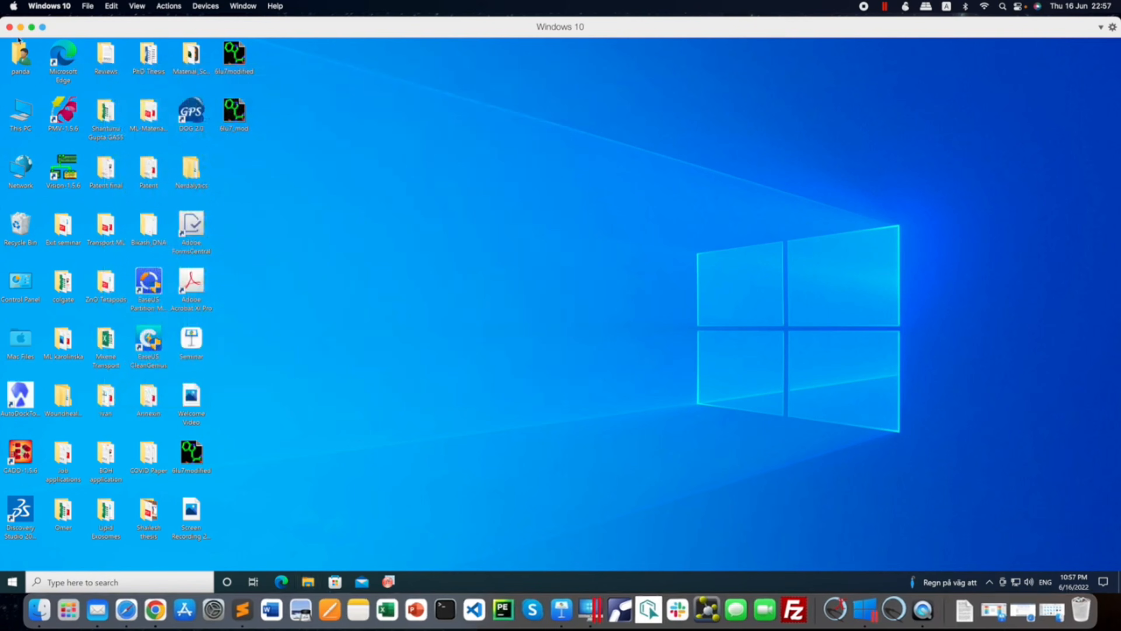
- Try to paste the copied file on the Mac desktop, close the leftover Finder window and return to the Windows 10 virtual machine
click(10, 27)
right_click(494, 164)
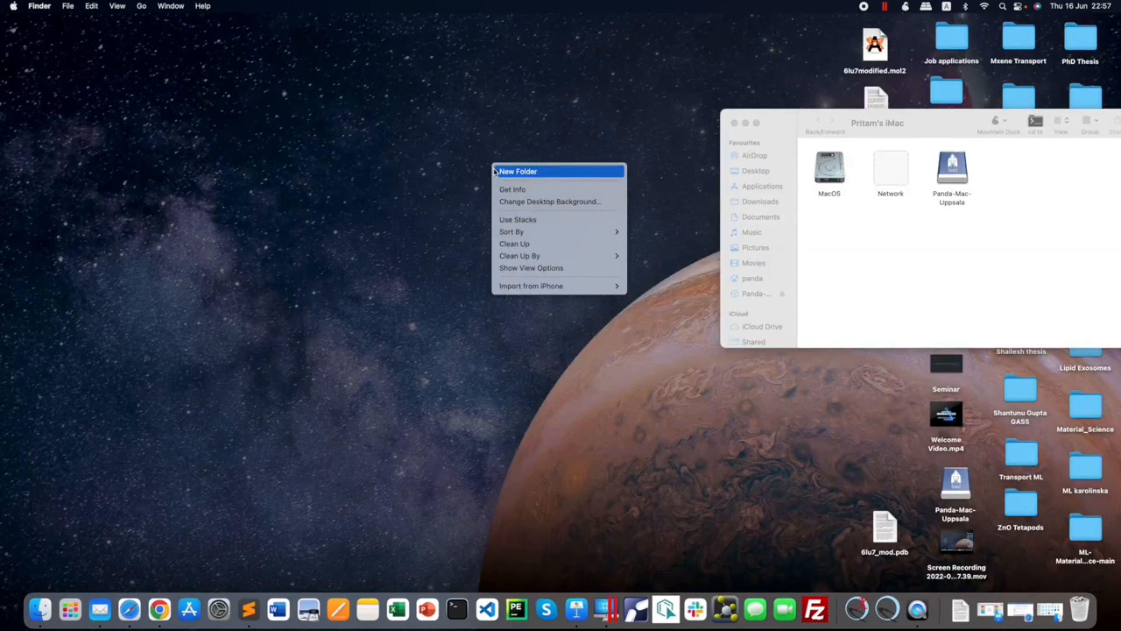
click(434, 173)
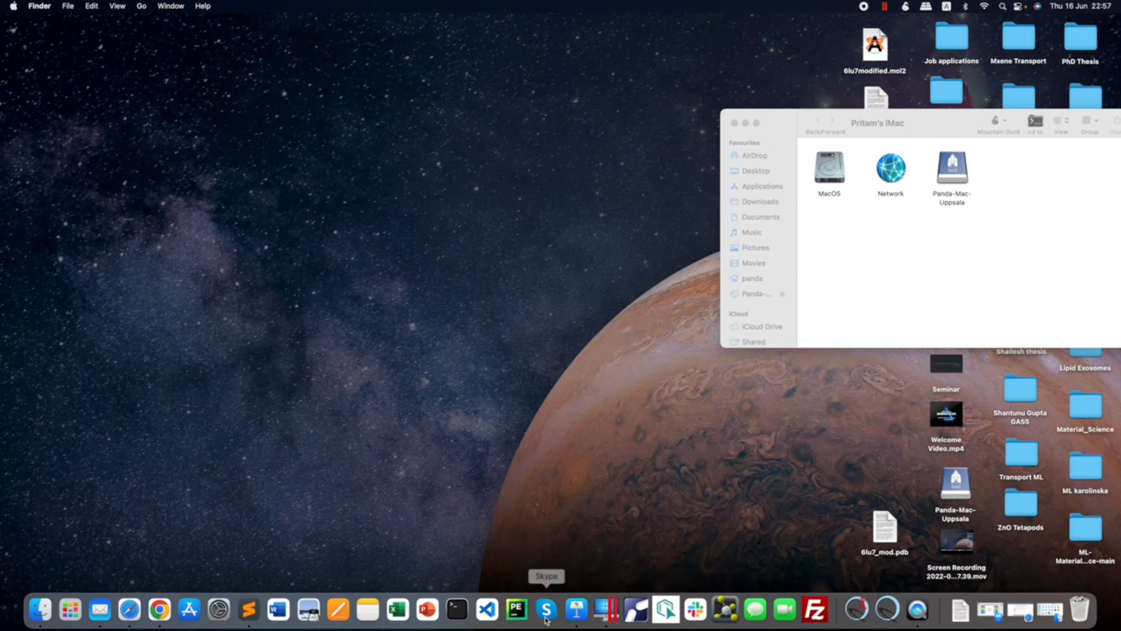
click(608, 611)
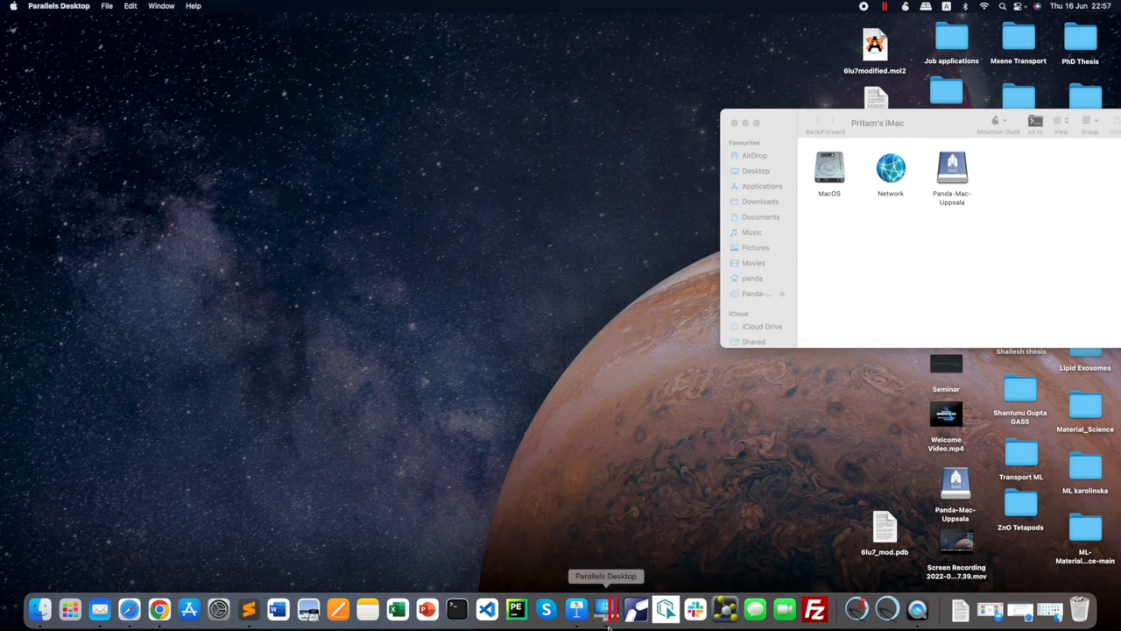
click(656, 476)
drag(876, 117, 539, 102)
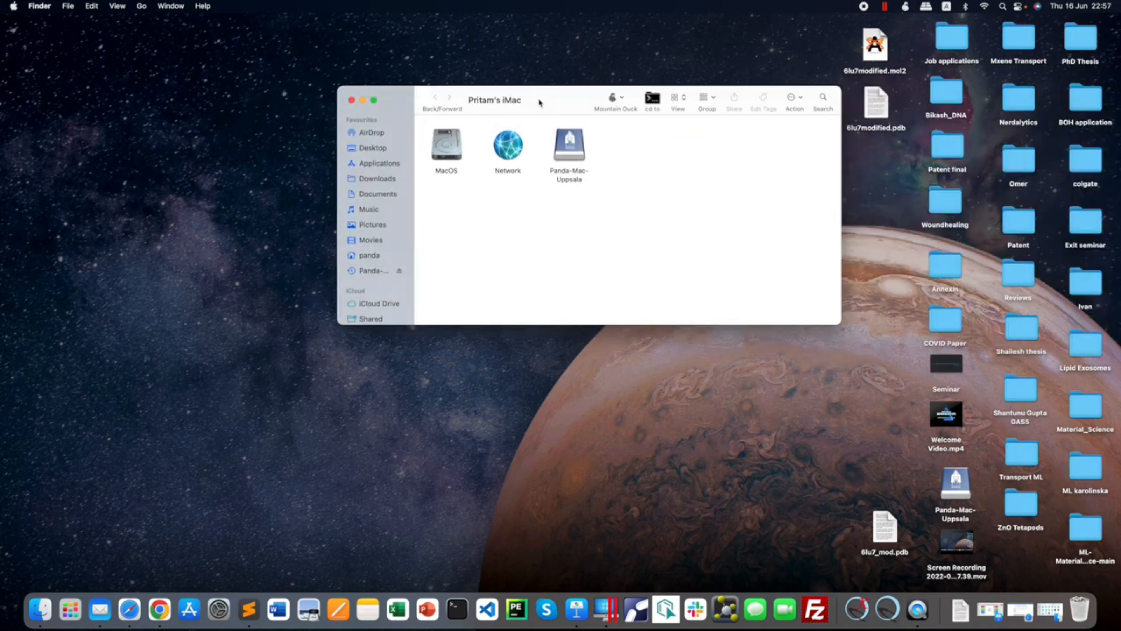
click(351, 100)
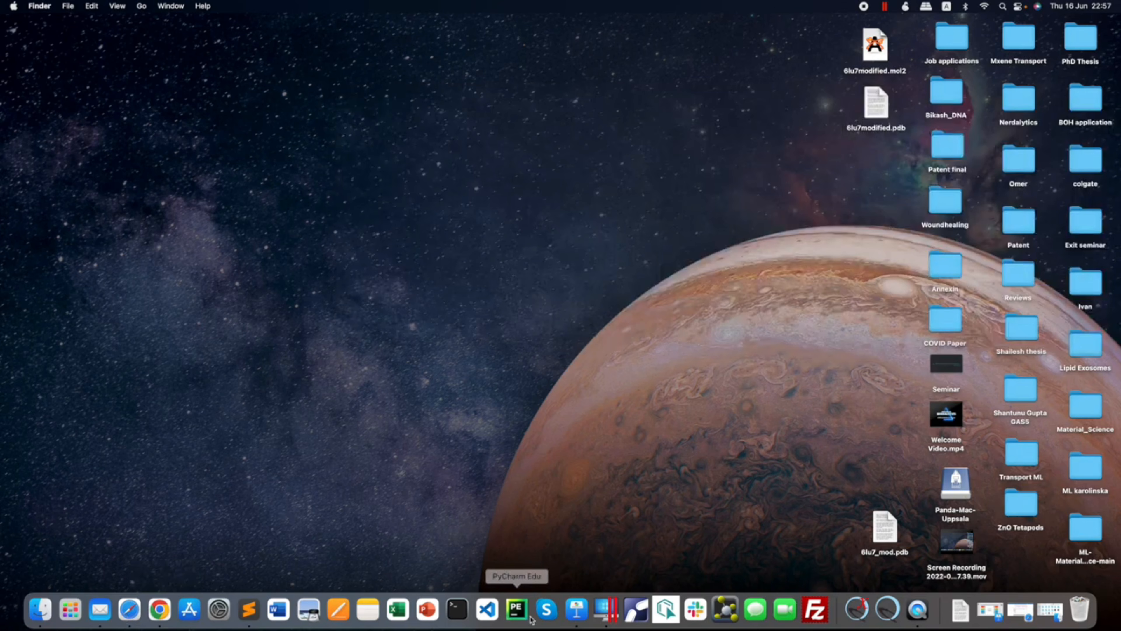
click(603, 612)
click(552, 305)
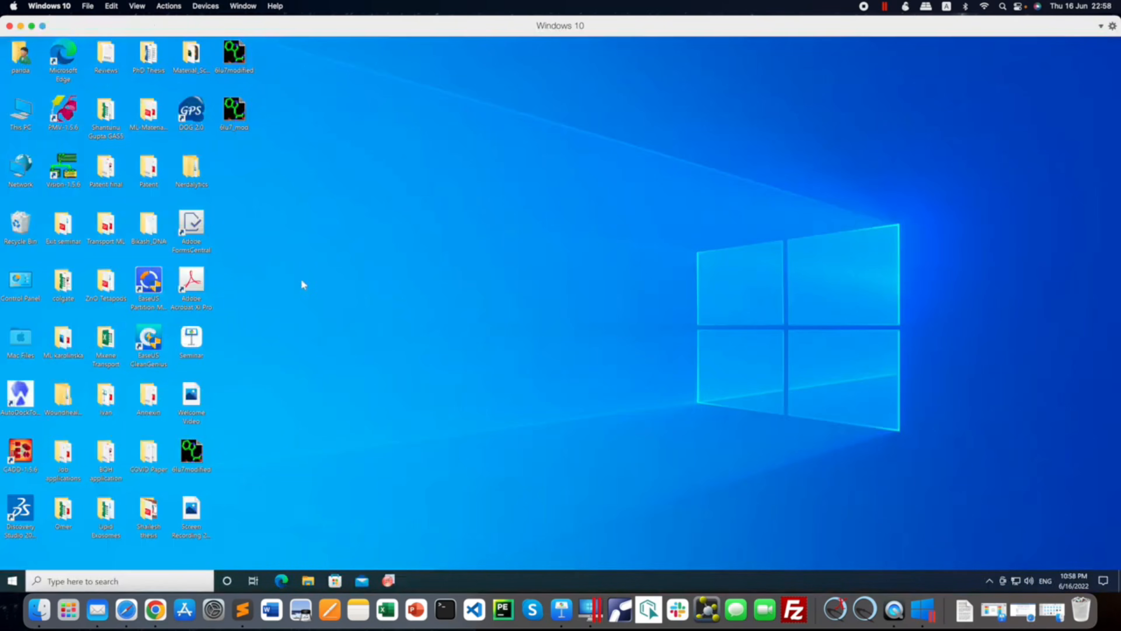
- Enlarge a new File Explorer window and copy the 6lu7_mod AutoDock structure file from the user's home folder on Local Disk (C:)
click(308, 582)
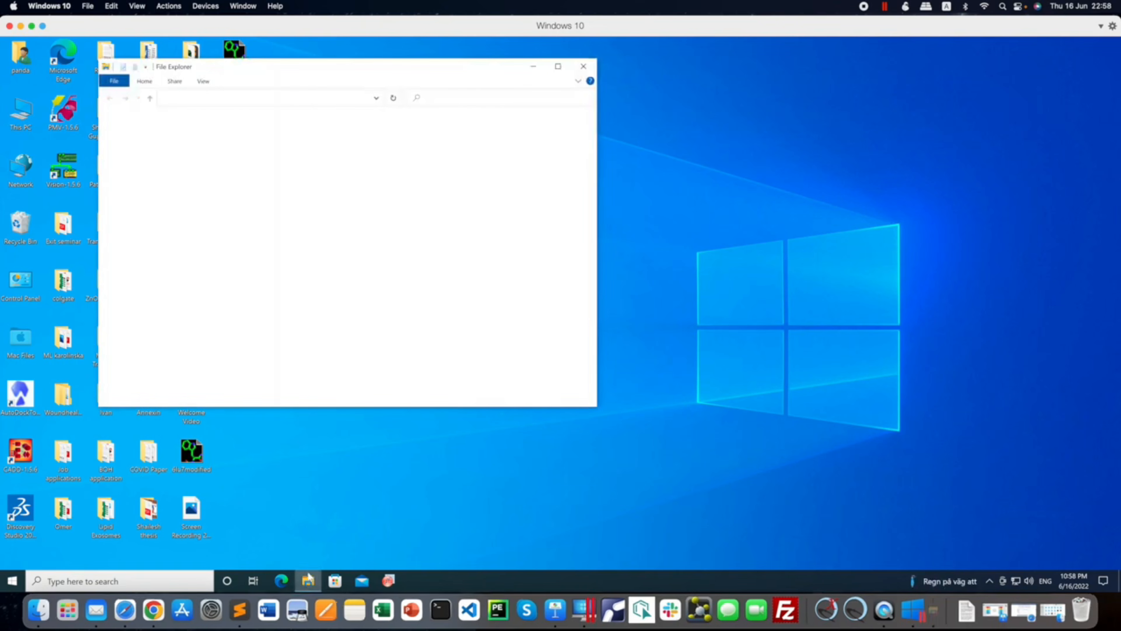
drag(454, 67, 583, 59)
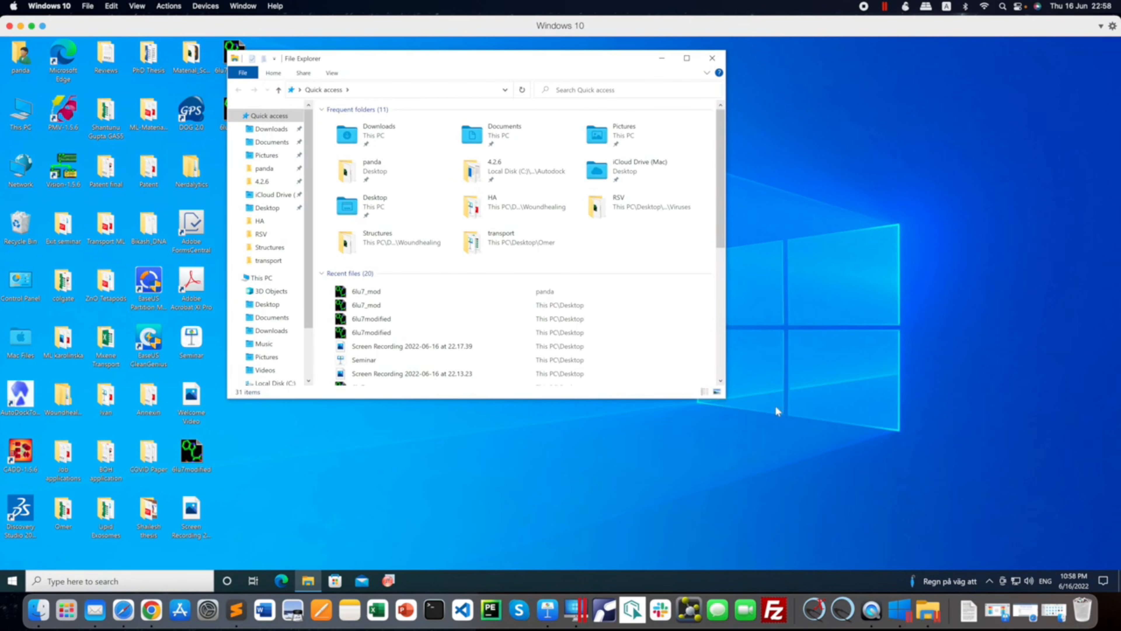
drag(725, 399, 886, 477)
click(269, 279)
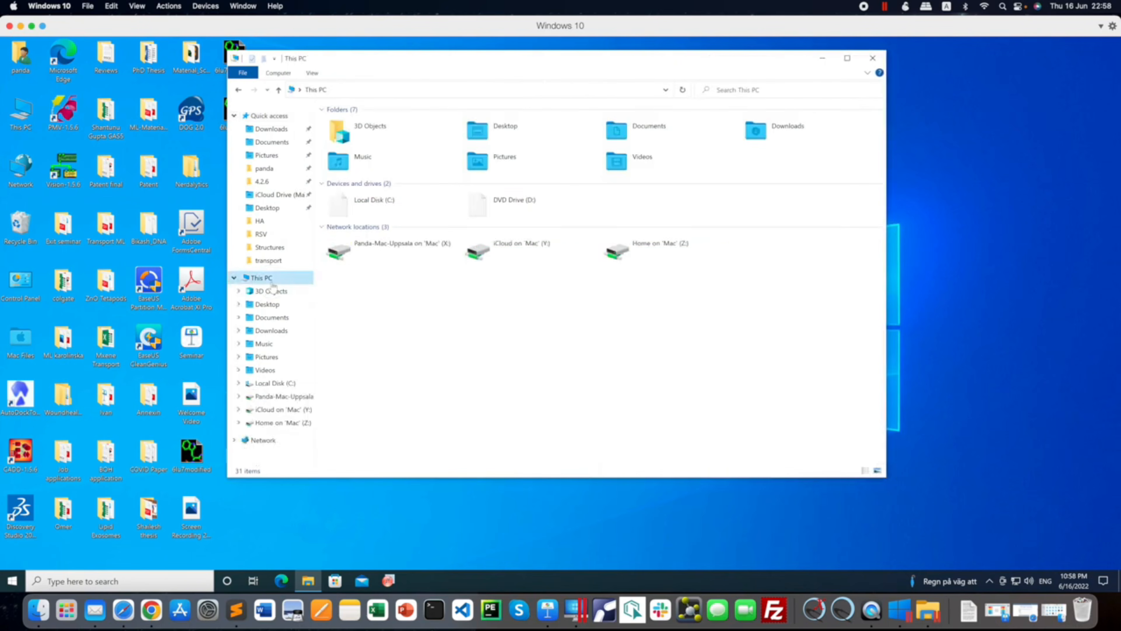
double_click(397, 211)
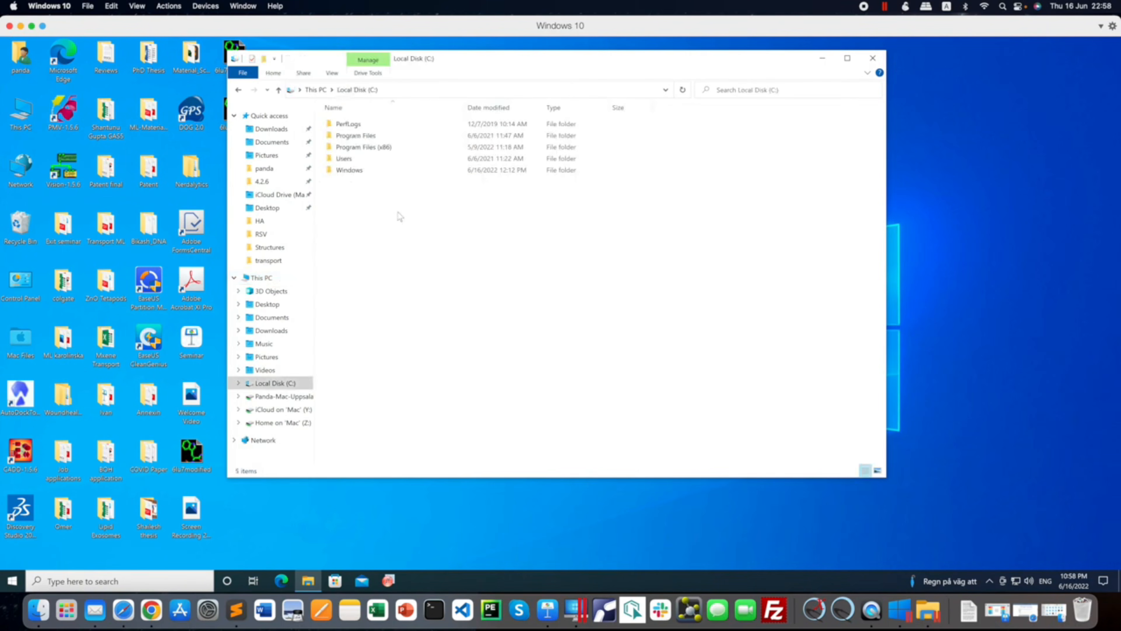
double_click(361, 159)
double_click(347, 124)
click(366, 355)
right_click(366, 355)
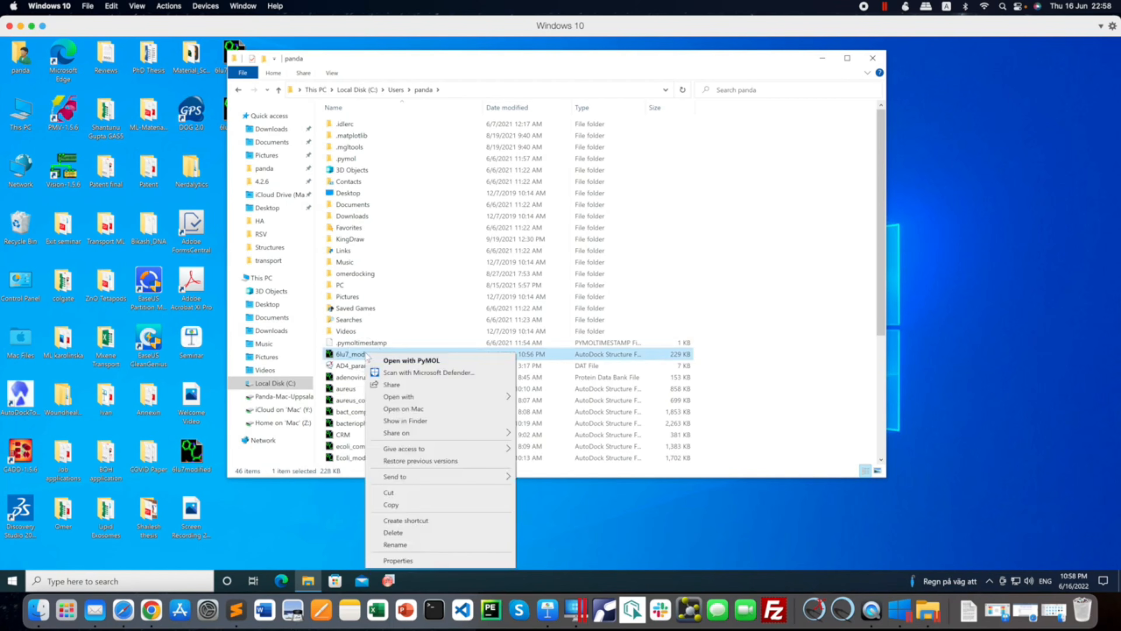
click(410, 507)
- Paste 6lu7_mod.pdbqt into the Mac's Desktop folder in Finder and close the File Explorer window
click(39, 610)
click(631, 299)
key(super+v)
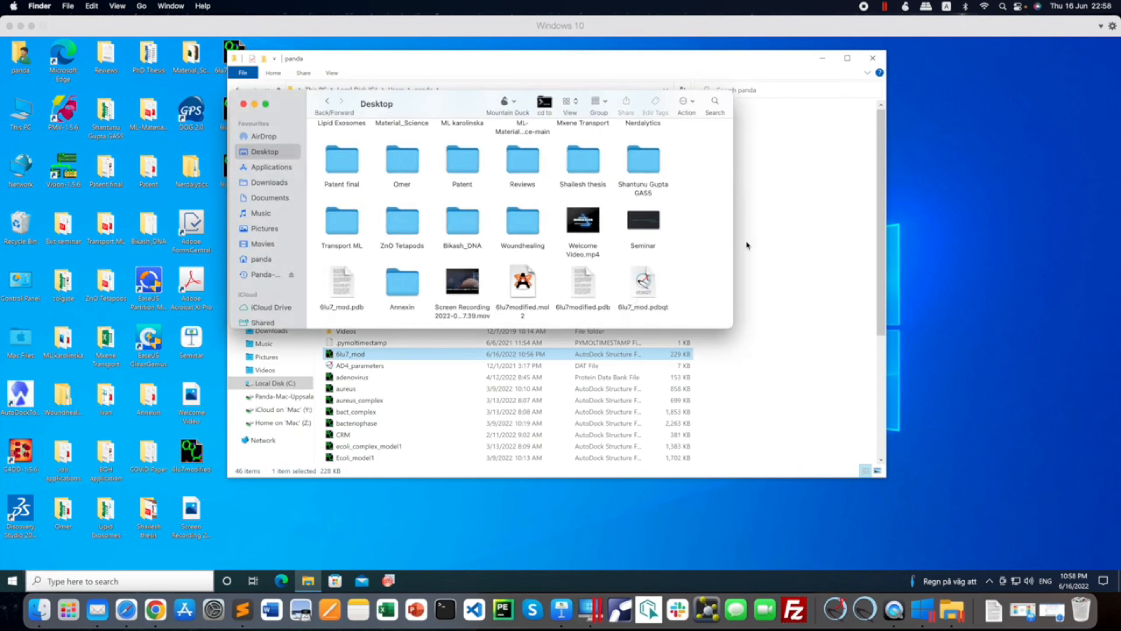
click(764, 238)
click(873, 58)
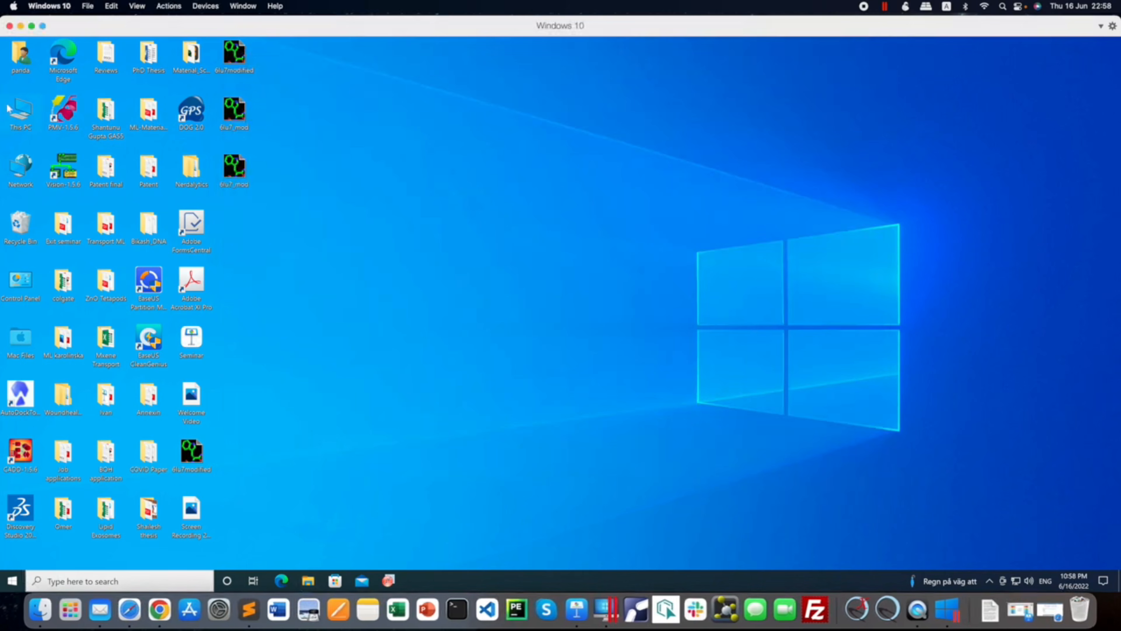
- Close the Windows 10 virtual machine window and open 6lu7_mod.pdbqt from the Mac's Desktop folder in Sublime Text
click(9, 26)
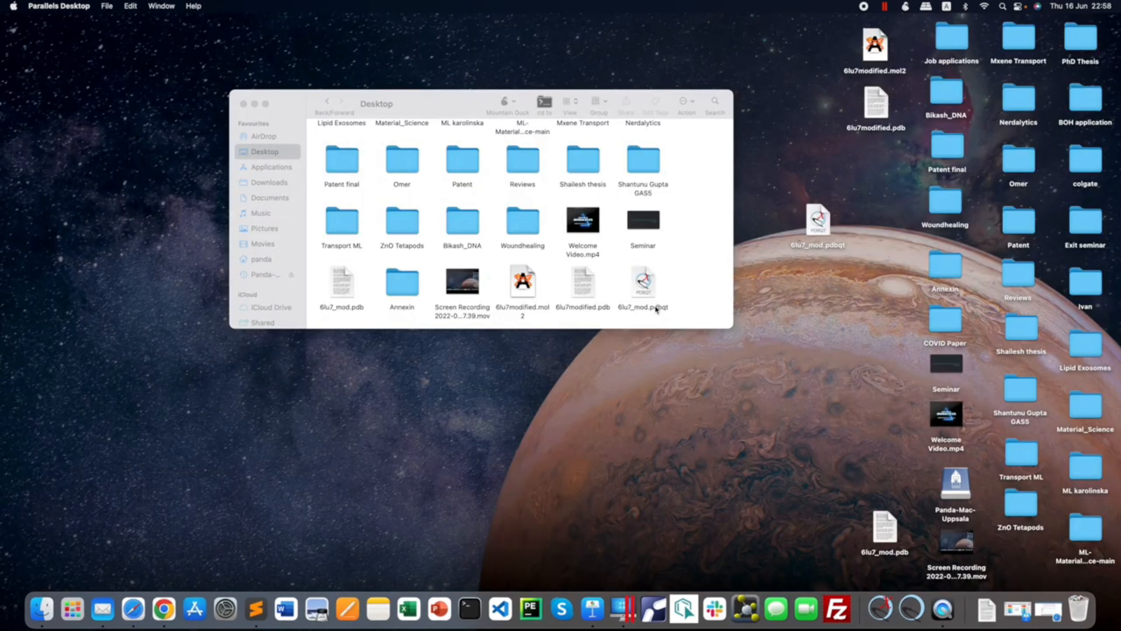
click(647, 287)
right_click(647, 288)
mouse_move(677, 305)
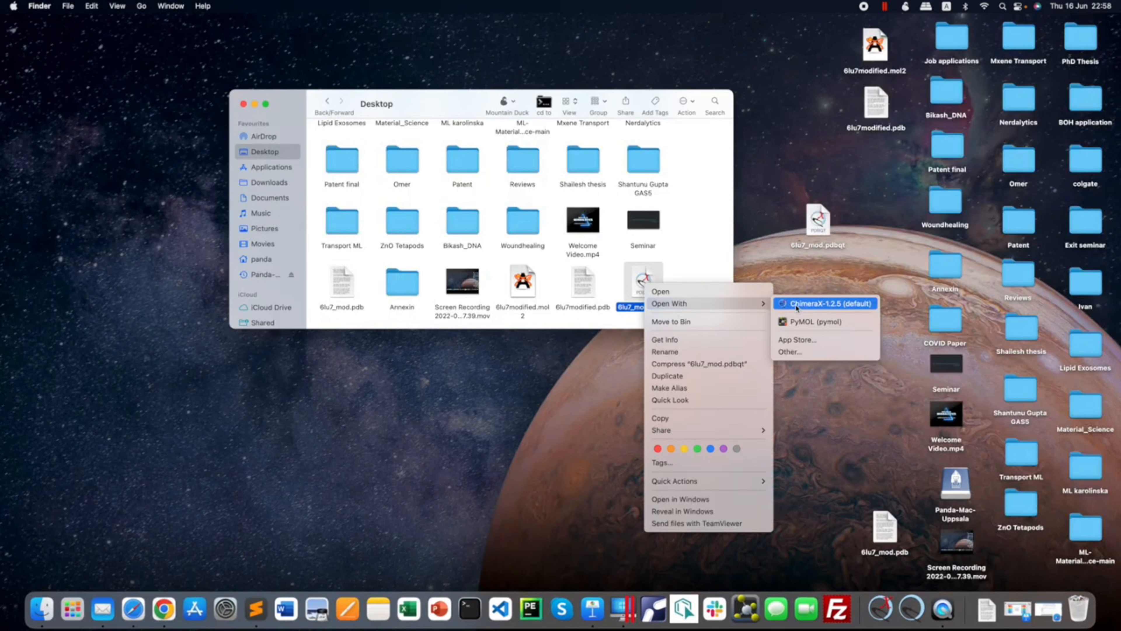
click(796, 353)
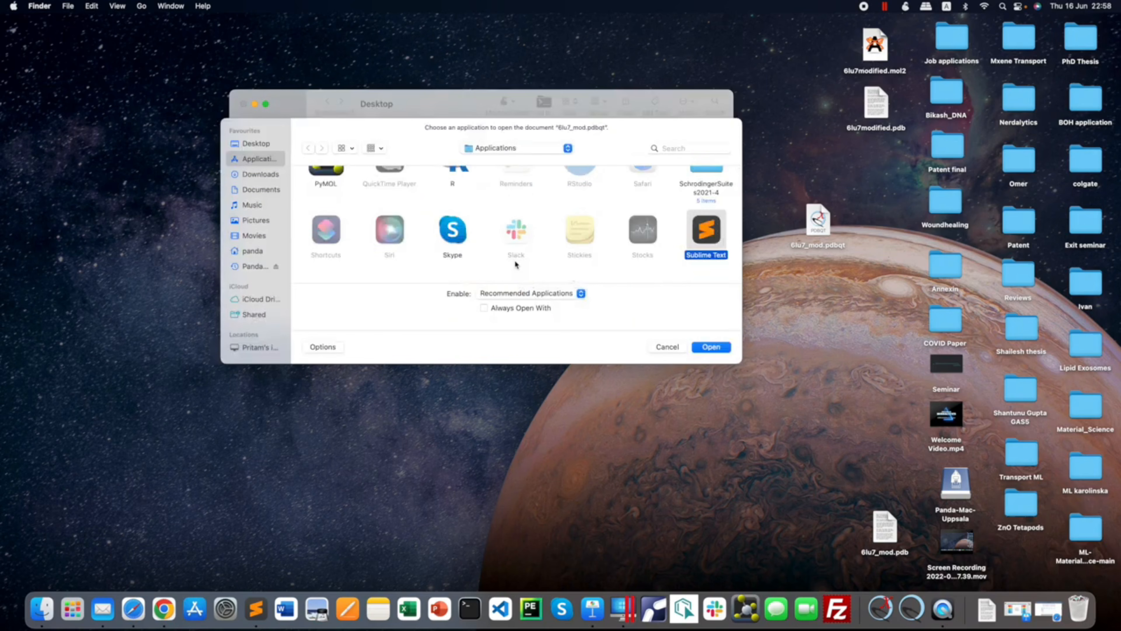
key(Return)
drag(492, 86, 416, 15)
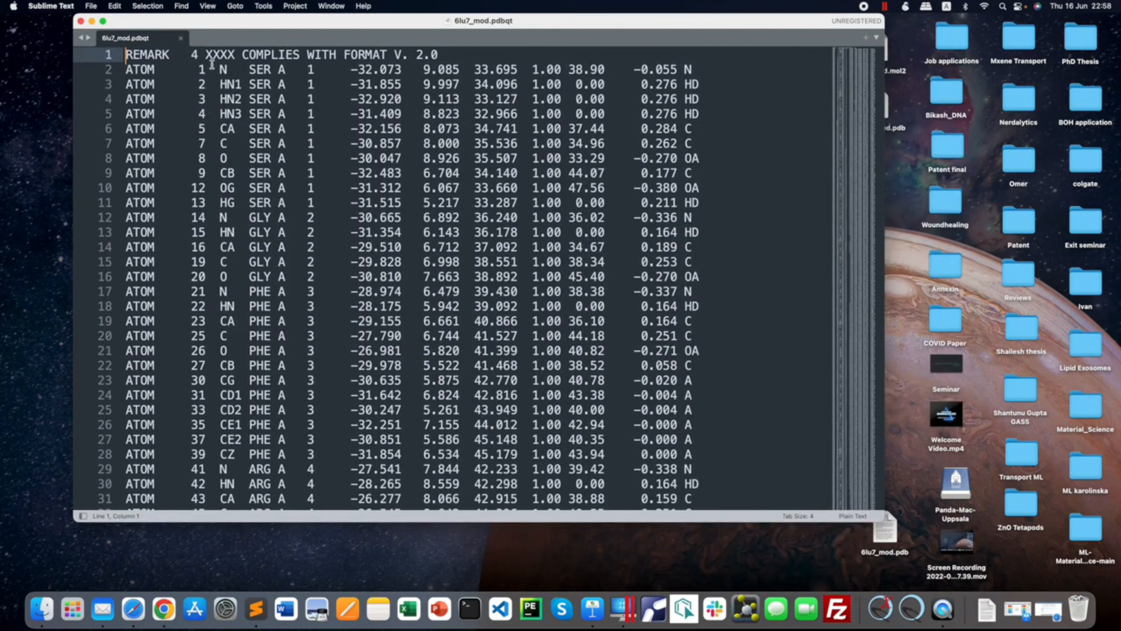
- Examine the record type, atom number, atom name, residue name and residue number columns in 6lu7_mod.pdbqt
double_click(127, 71)
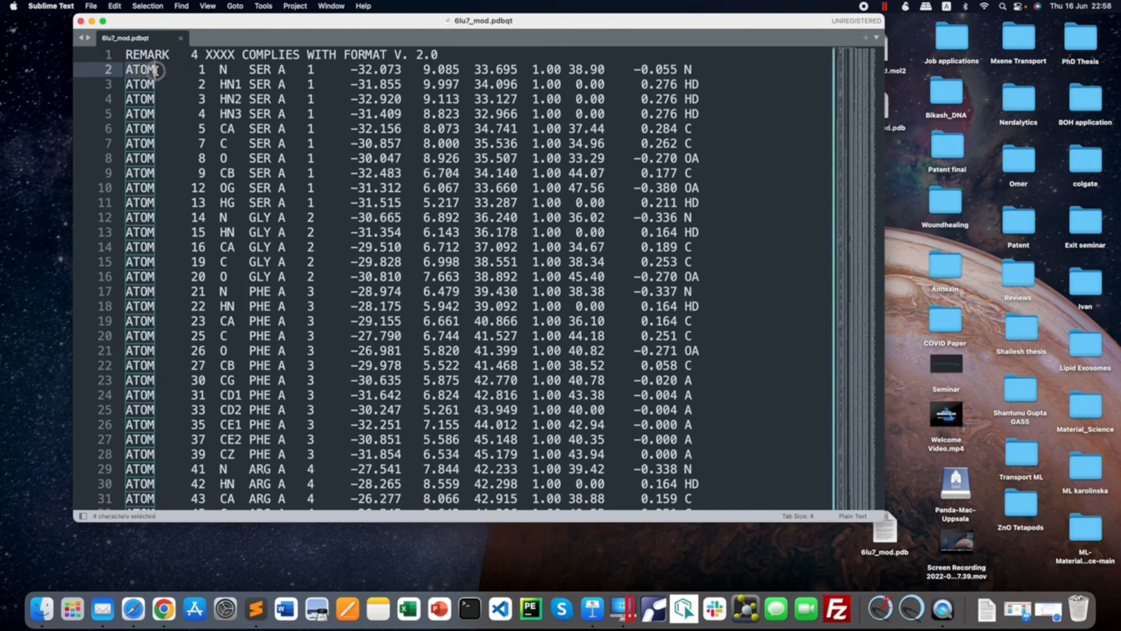
drag(205, 69, 200, 133)
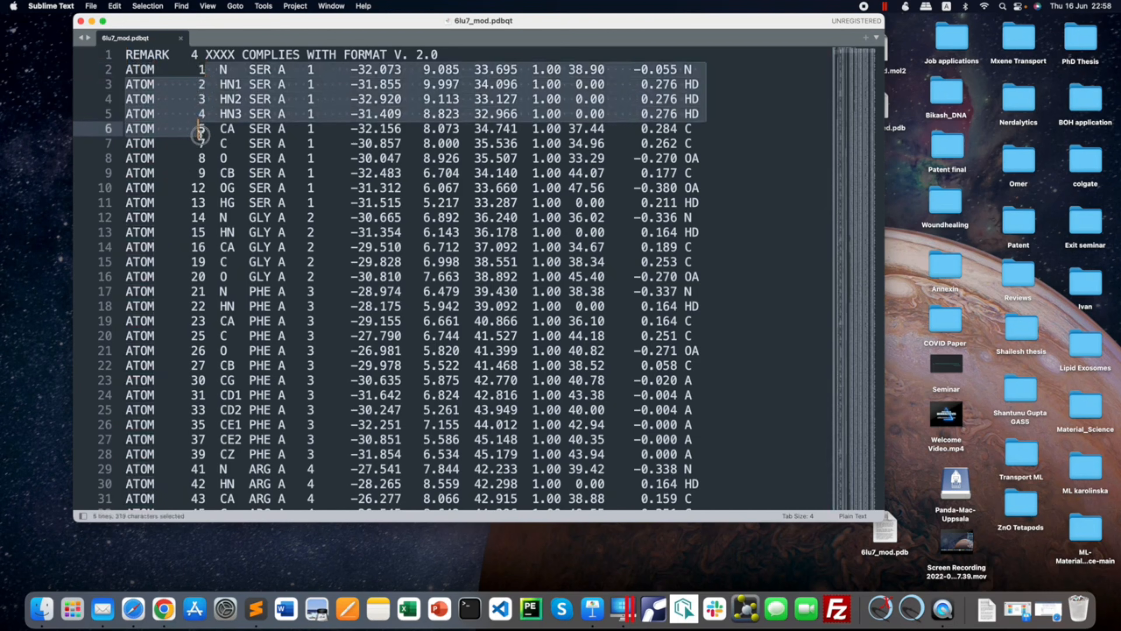
double_click(224, 69)
drag(223, 69, 235, 204)
click(263, 70)
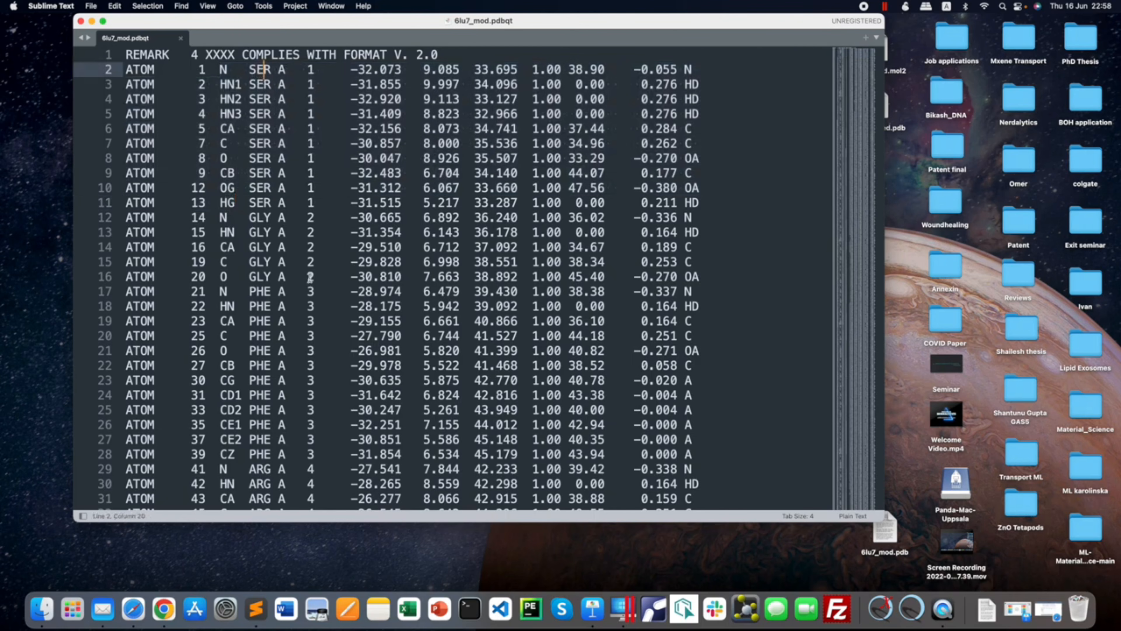
scroll(311, 276, down, 15)
scroll(310, 277, up, 15)
drag(310, 69, 319, 200)
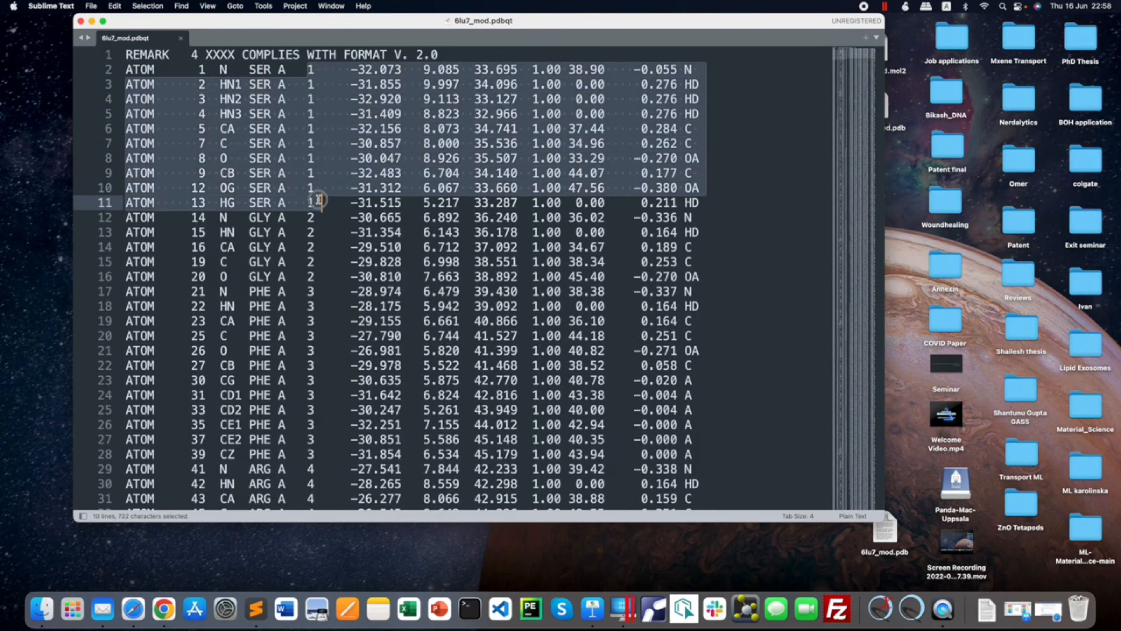
- Examine the coordinate, partial charge and AutoDock atom type columns through the rest of 6lu7_mod.pdbqt, and close the text file
click(387, 71)
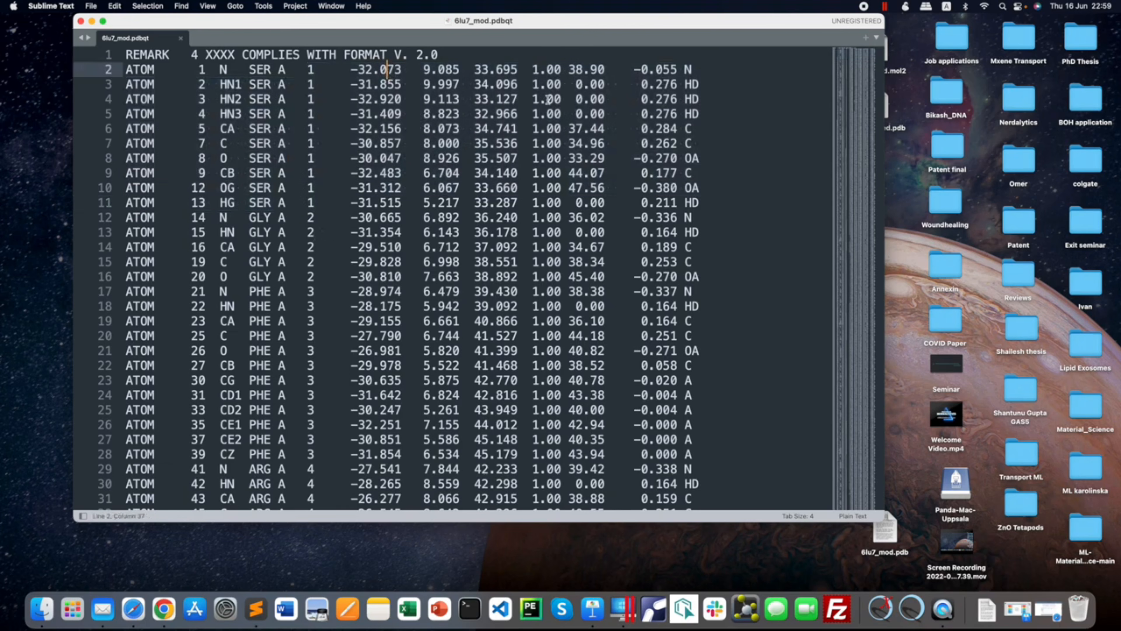
drag(634, 70, 678, 70)
scroll(659, 105, down, 15)
scroll(659, 105, down, 10)
scroll(659, 105, up, 20)
drag(706, 66, 701, 321)
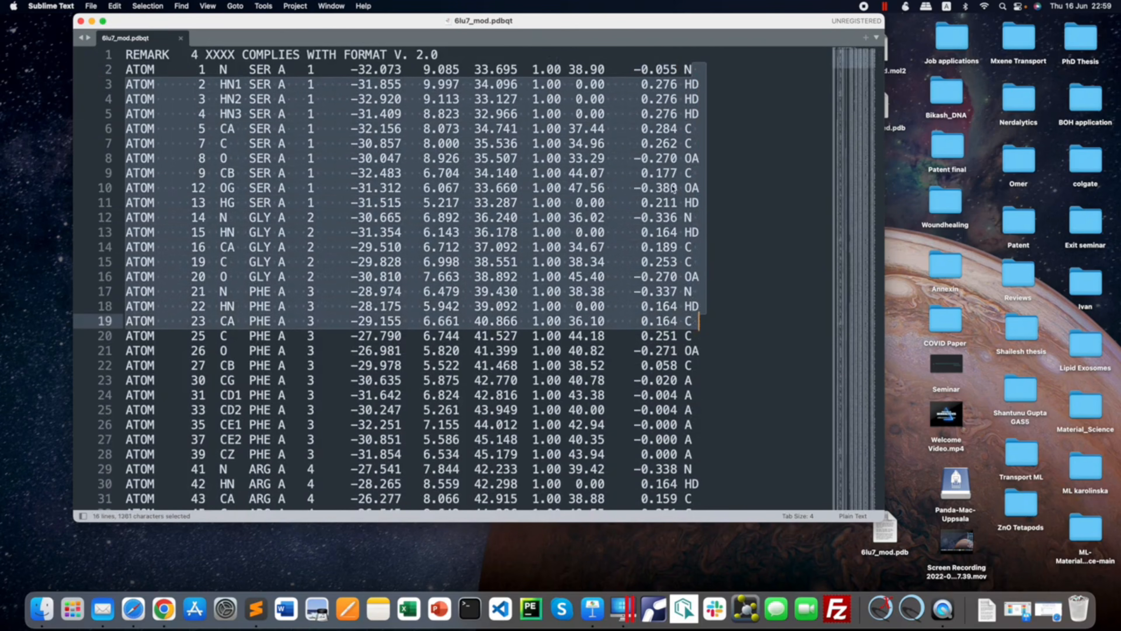
click(589, 262)
scroll(457, 252, down, 20)
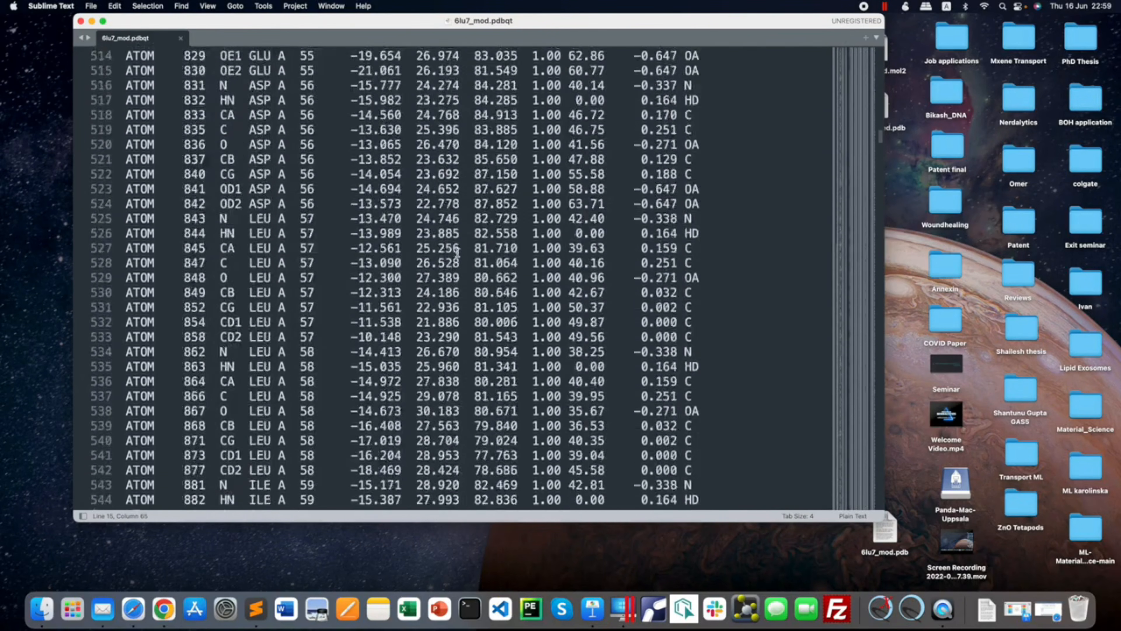
scroll(457, 252, down, 20)
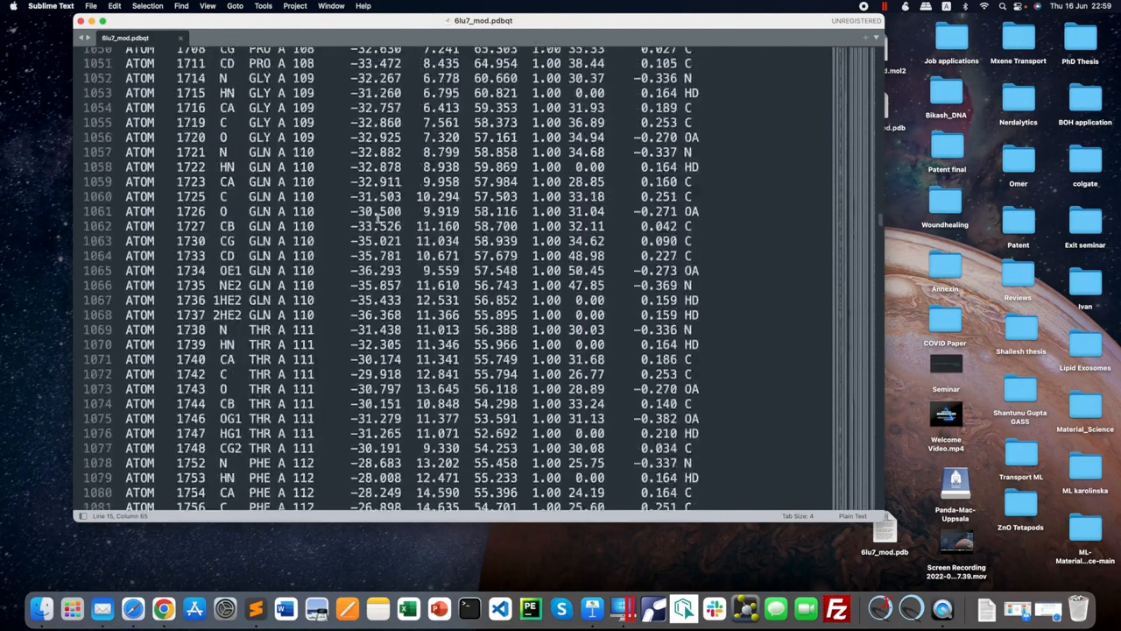
click(81, 21)
- Open 6lu7_mod.pdbqt from the Desktop folder in ChimeraX and view the protein cartoon from another angle
click(642, 287)
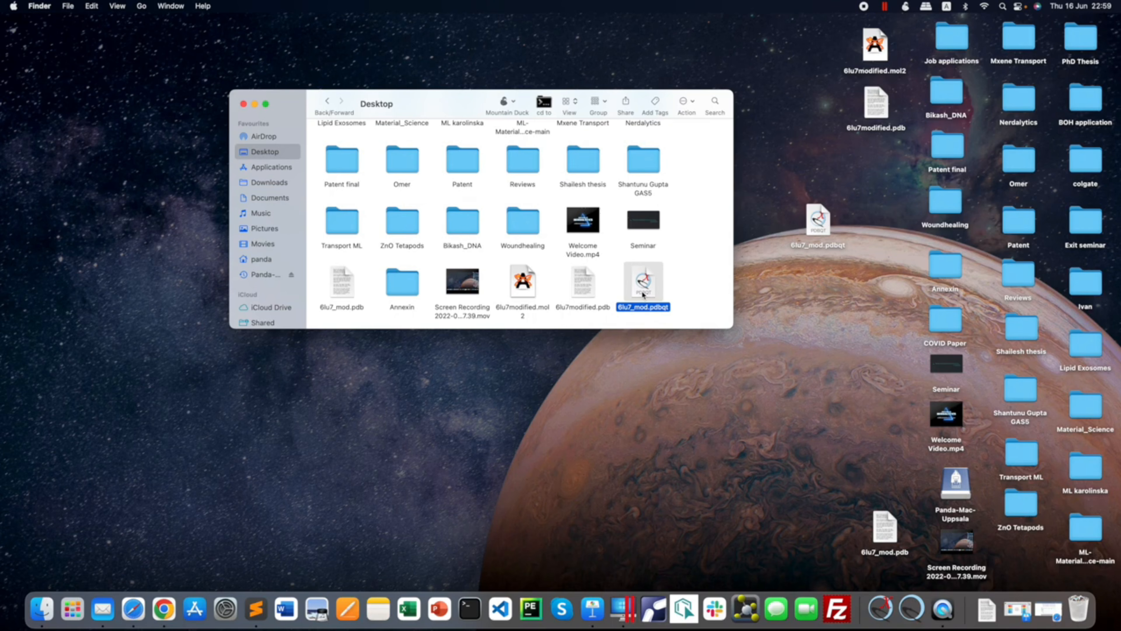
right_click(646, 292)
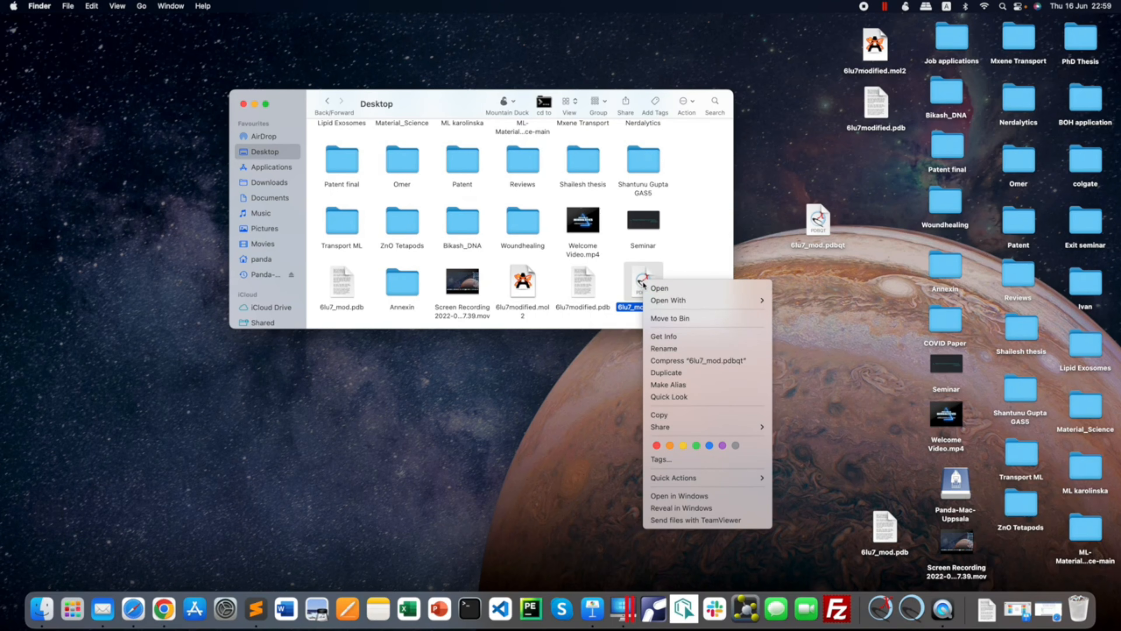
mouse_move(660, 304)
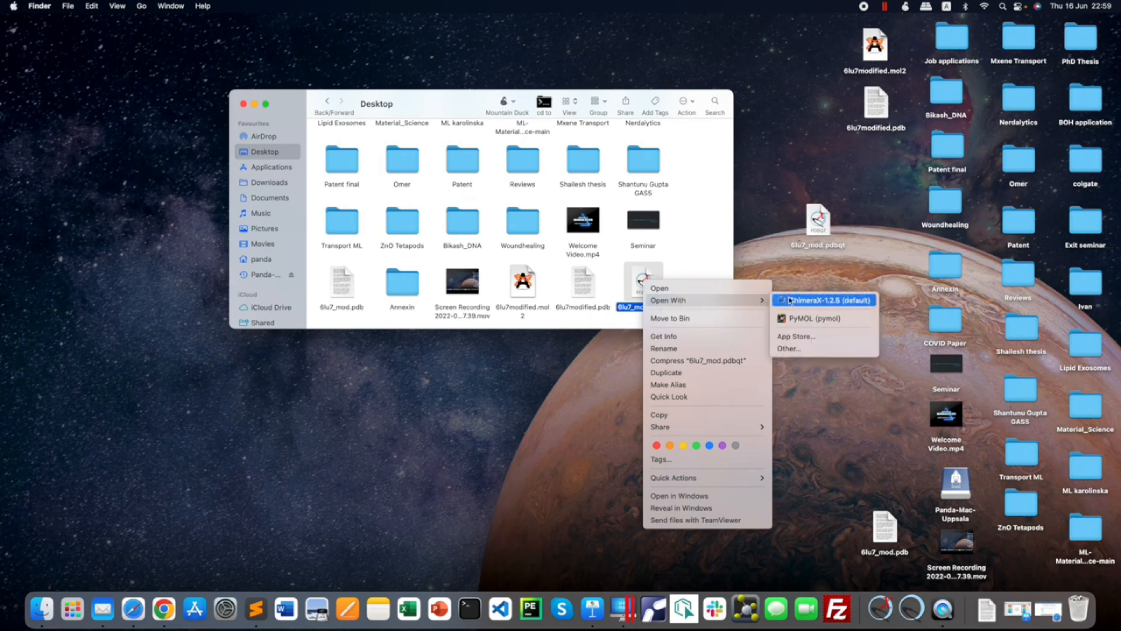
click(804, 301)
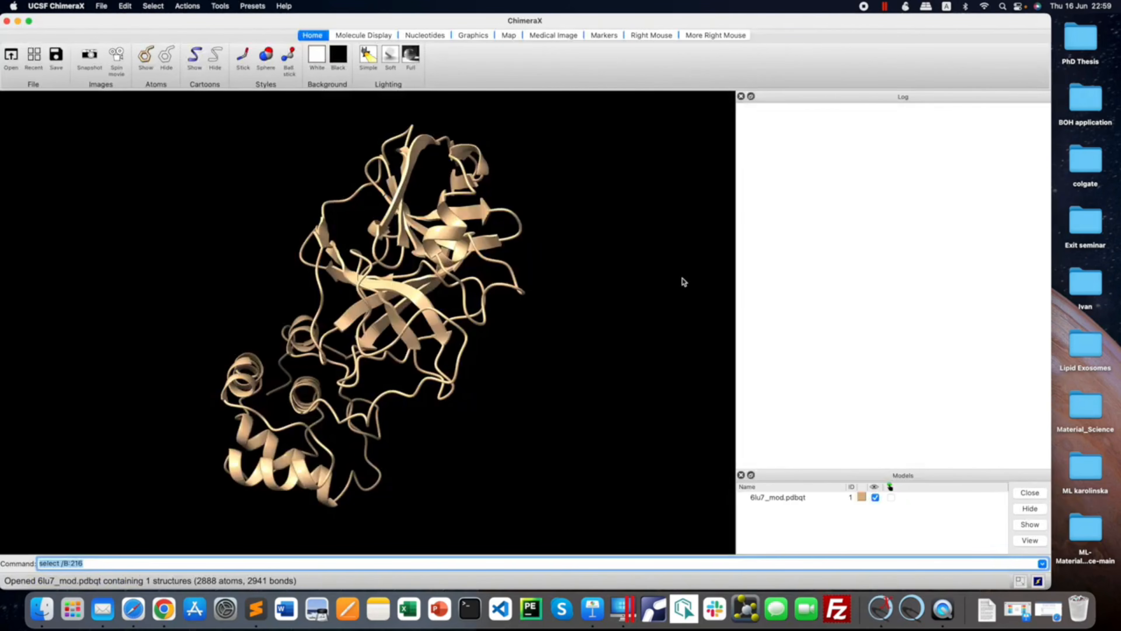
drag(427, 302, 459, 301)
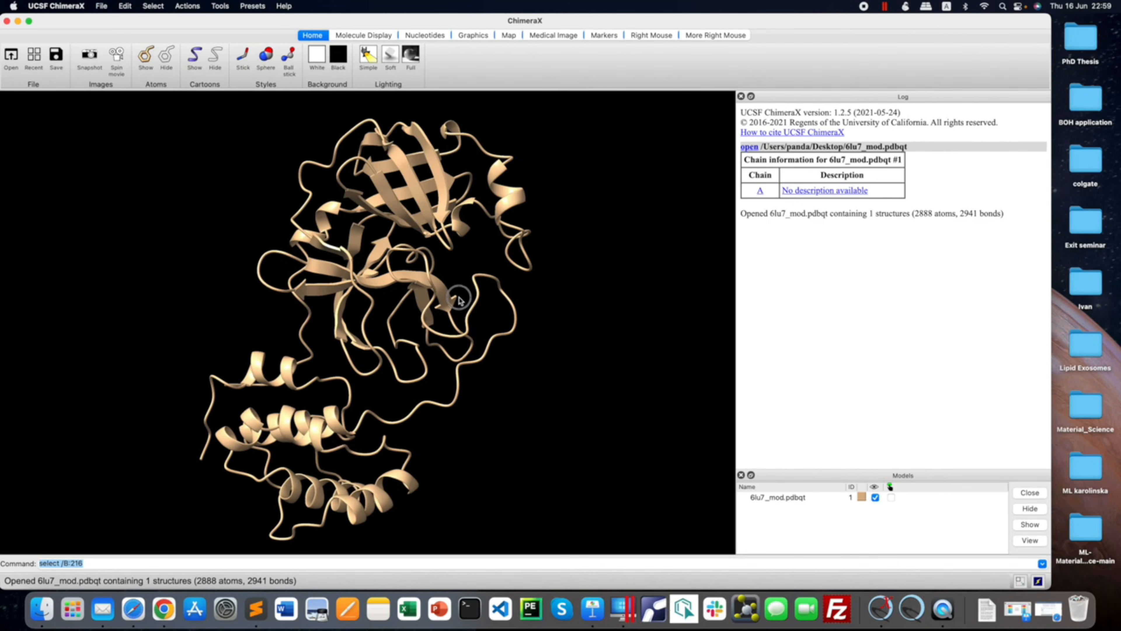
- Try a white background and full lighting on the protein, settling on soft lighting with a black background
click(317, 54)
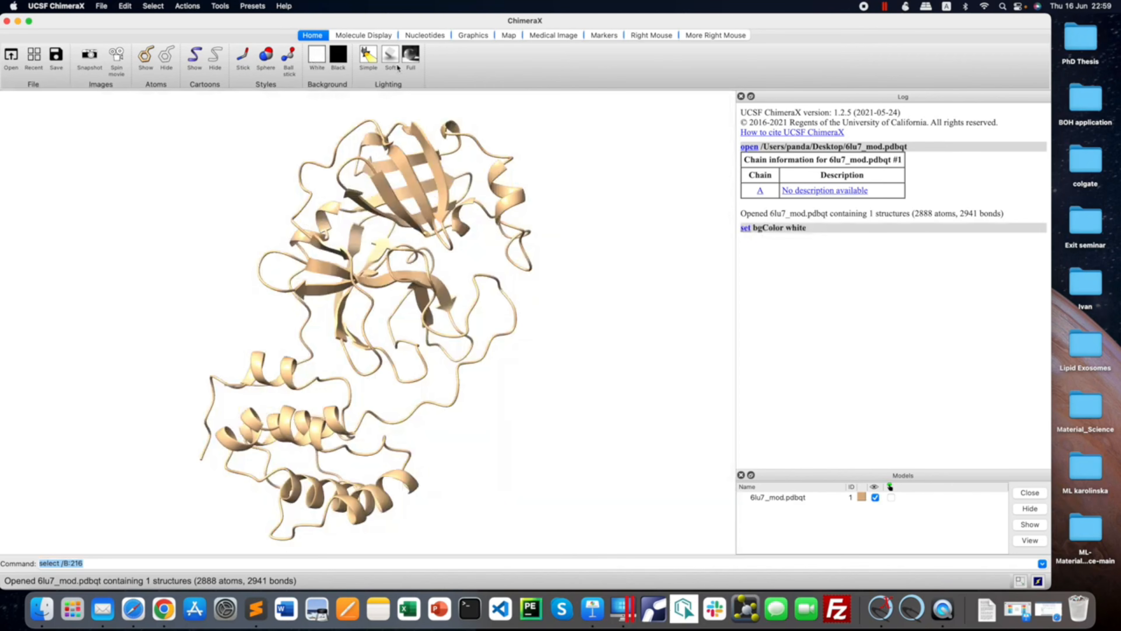
click(415, 55)
click(390, 56)
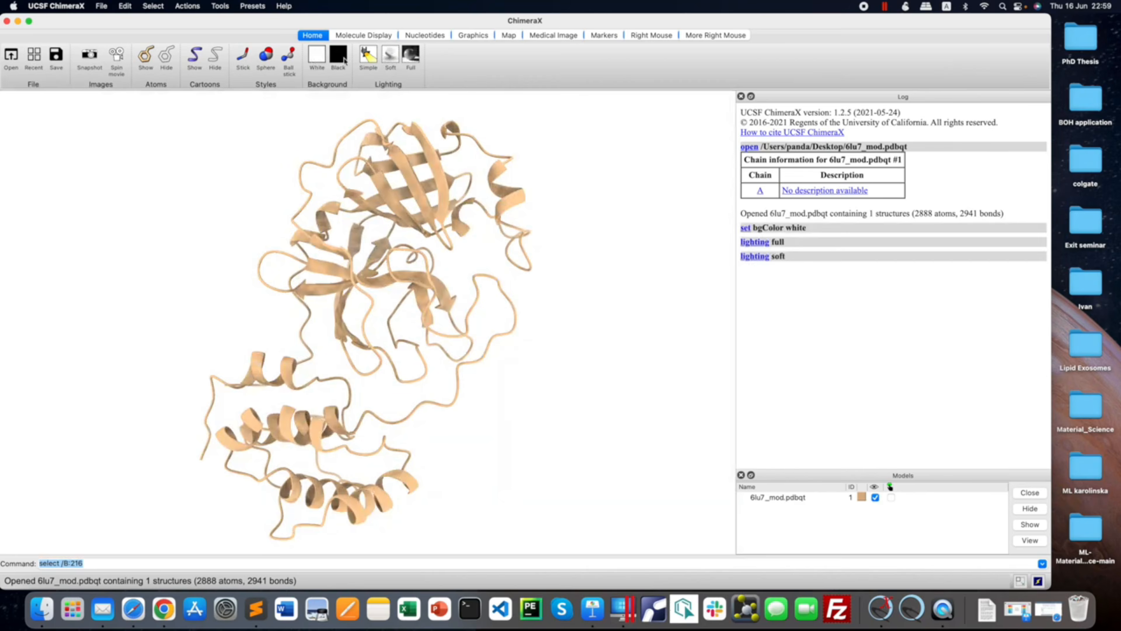
click(338, 55)
drag(288, 298, 438, 307)
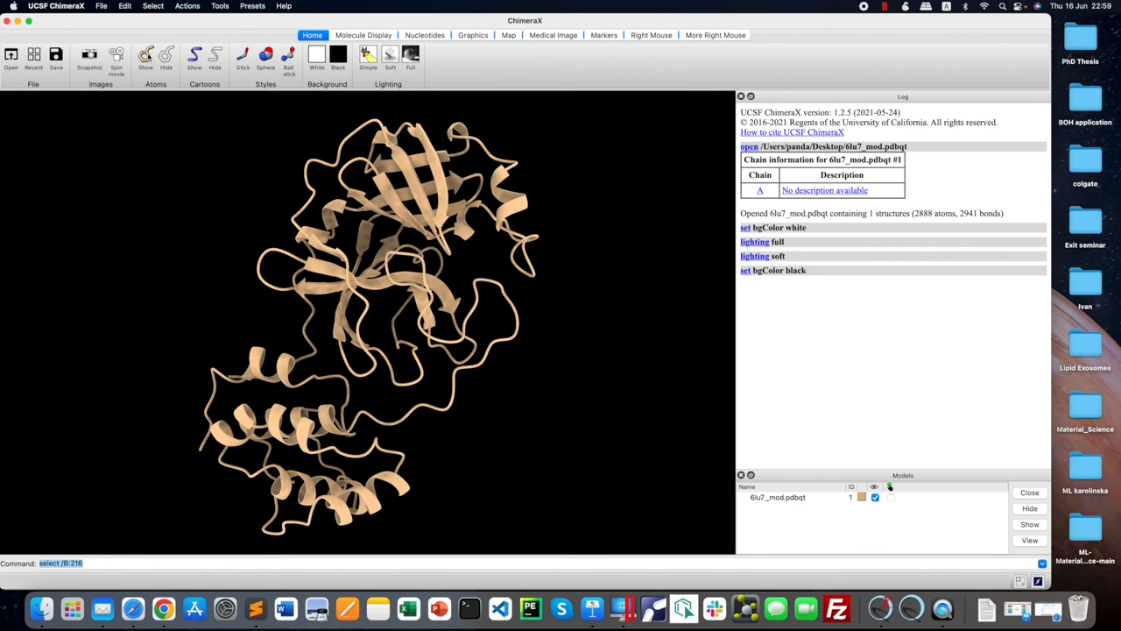
- Show all atoms of the protein and inspect its side chains and hydrogens up close and as a whole
click(147, 56)
drag(368, 280, 297, 239)
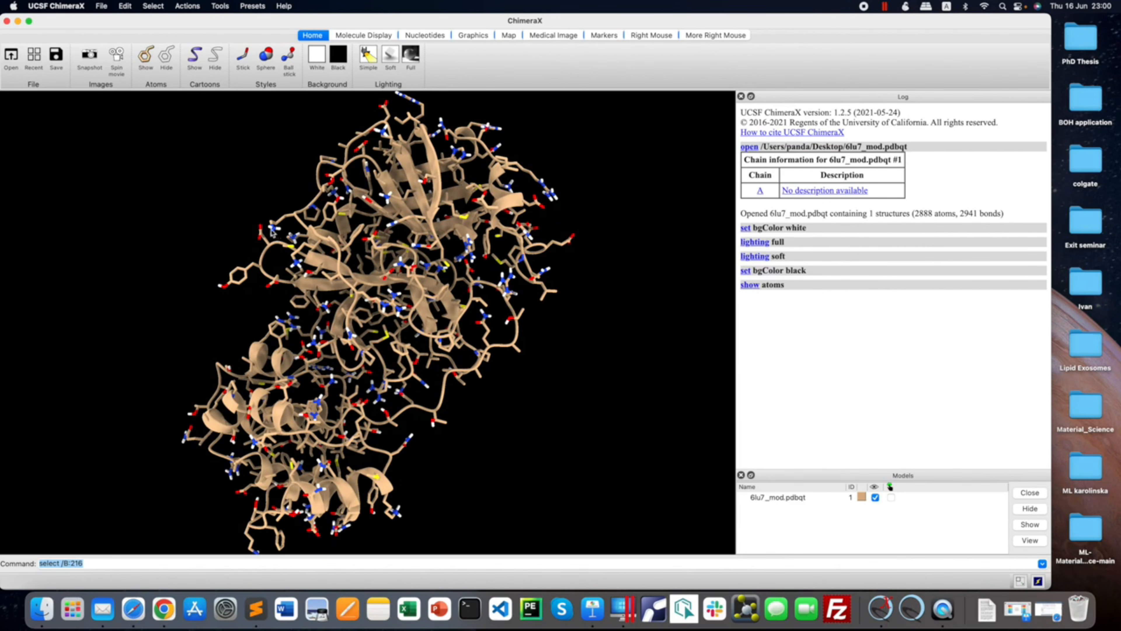
scroll(478, 216, up, 4)
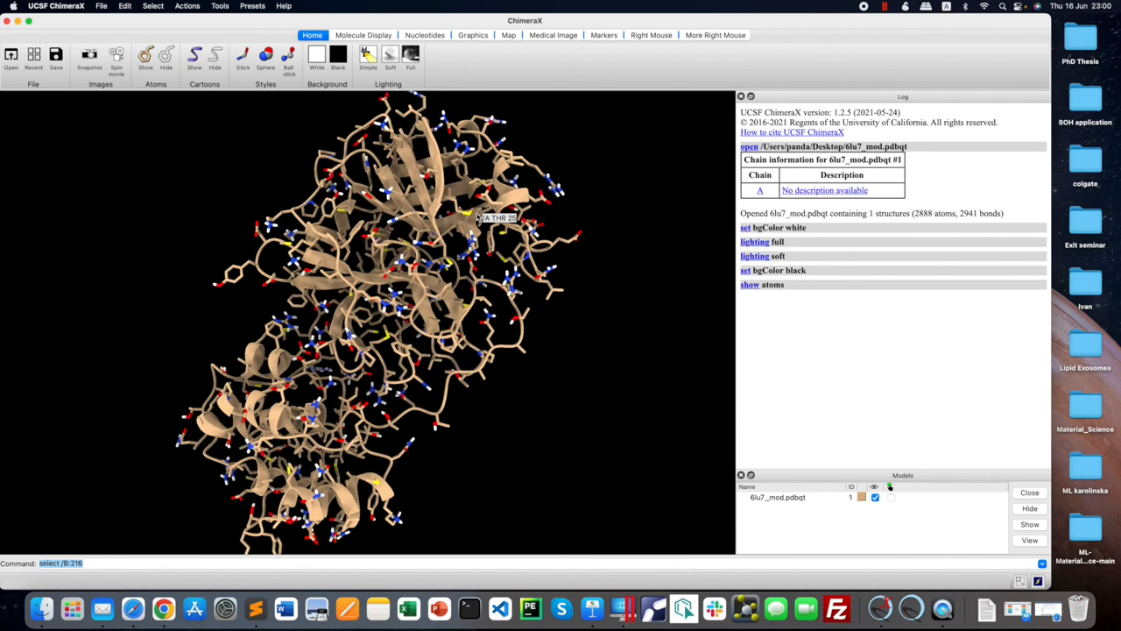
scroll(478, 216, up, 10)
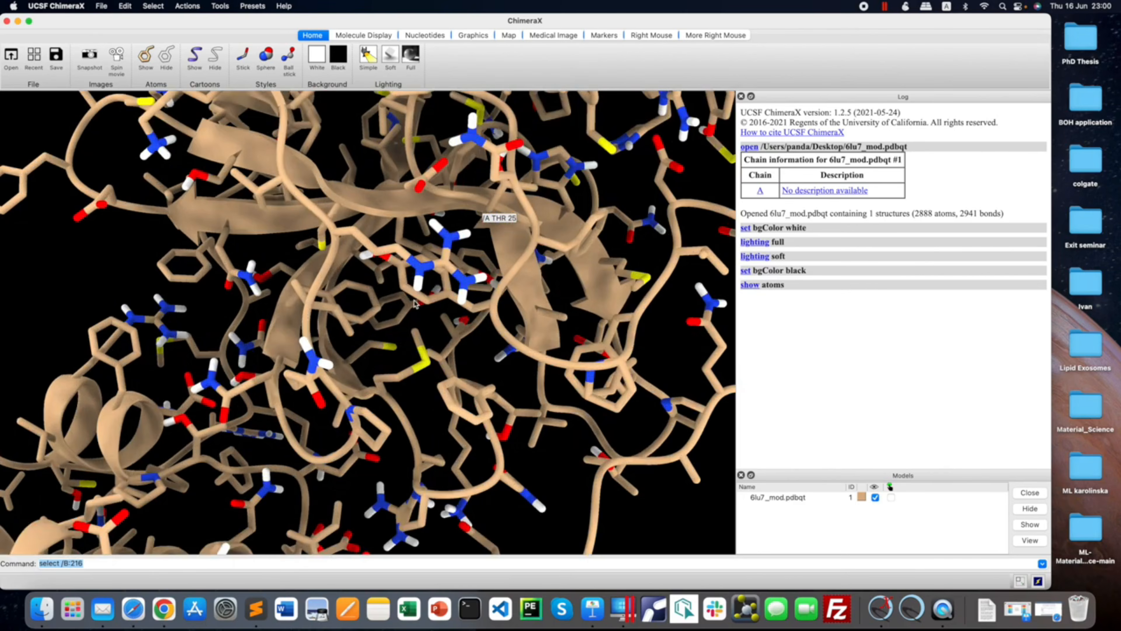
mouse_move(399, 310)
mouse_down()
mouse_move(484, 310)
mouse_move(409, 309)
mouse_up()
scroll(411, 310, down, 4)
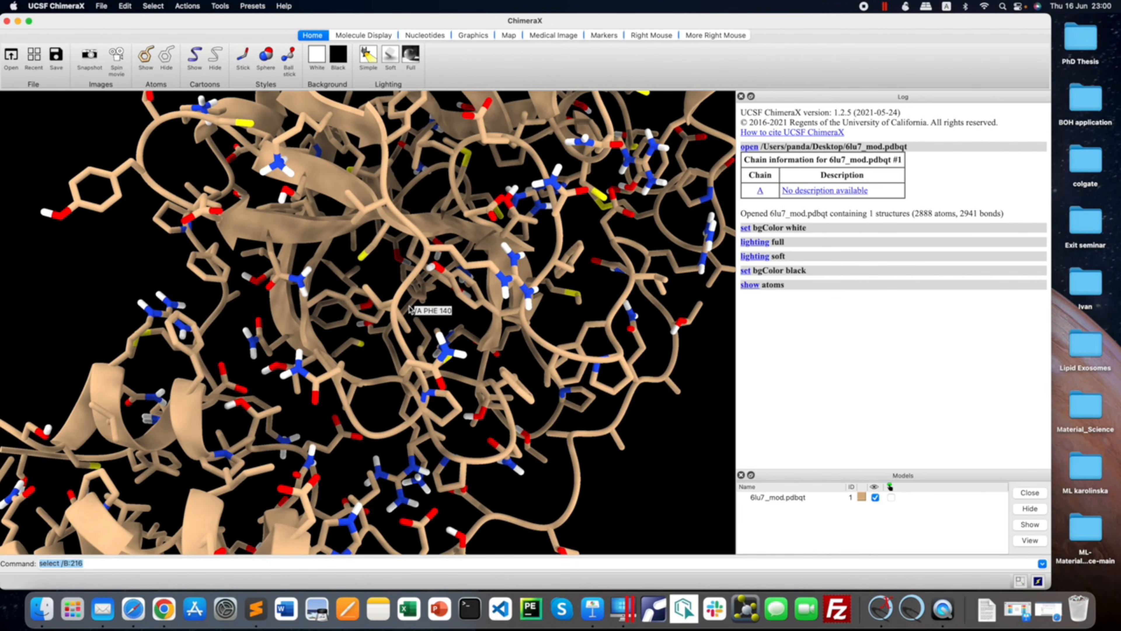
scroll(409, 310, down, 10)
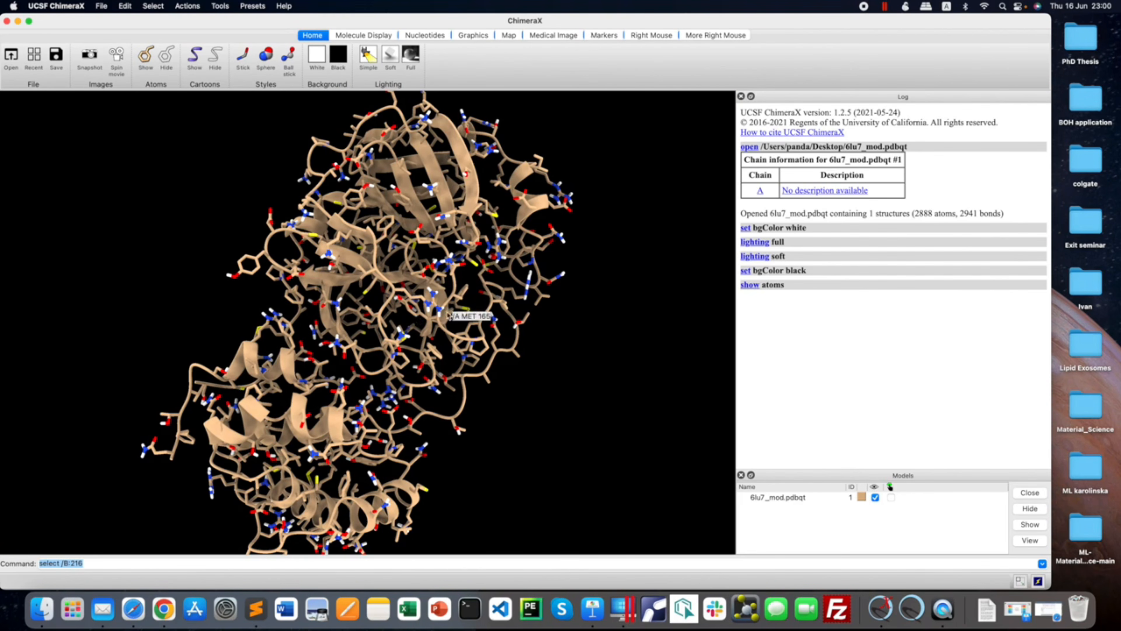
scroll(419, 303, down, 2)
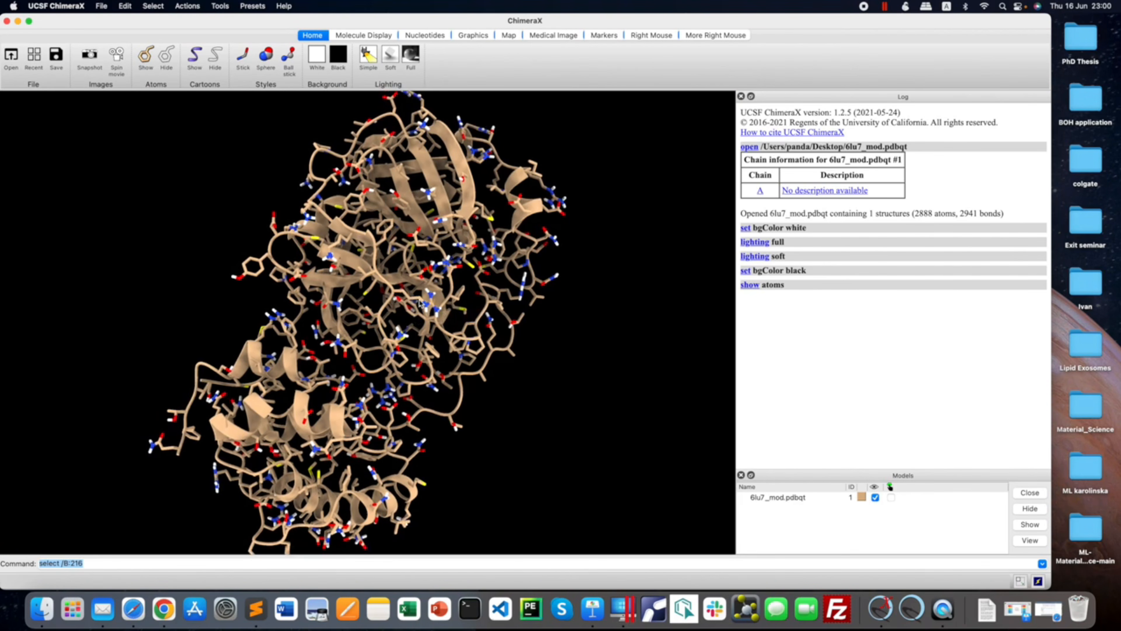
scroll(420, 303, down, 3)
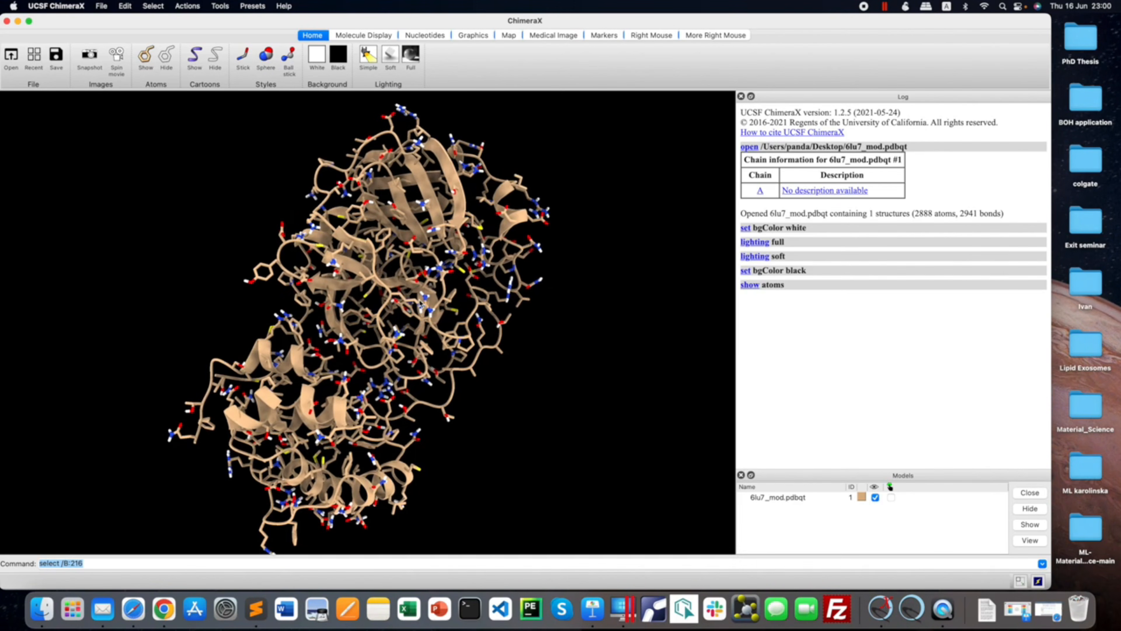
scroll(420, 303, down, 3)
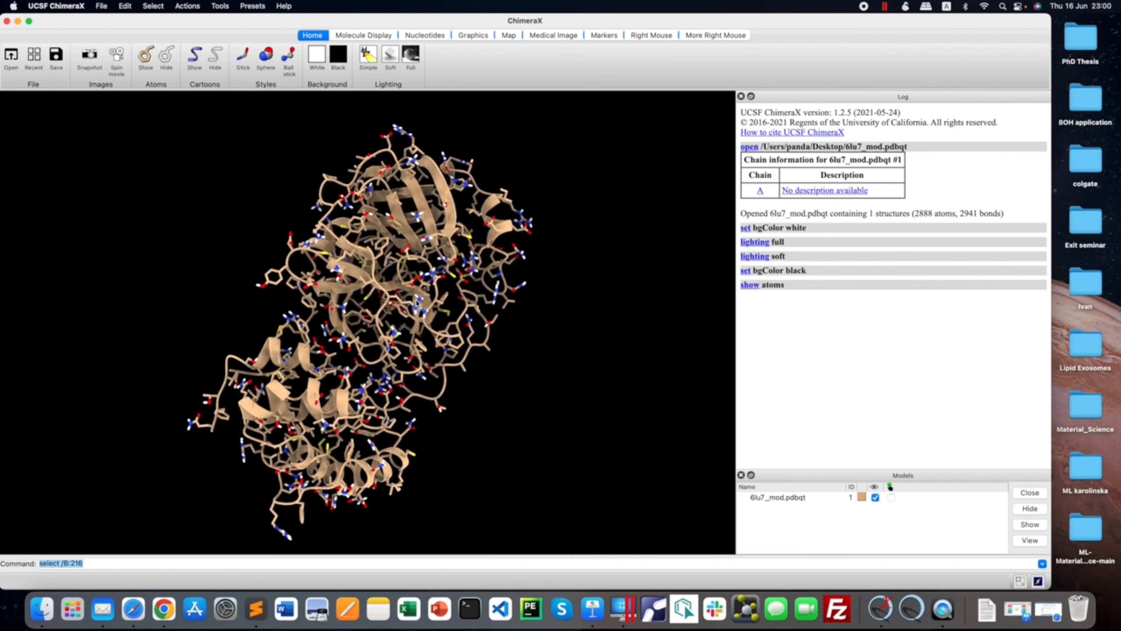
drag(419, 303, 397, 318)
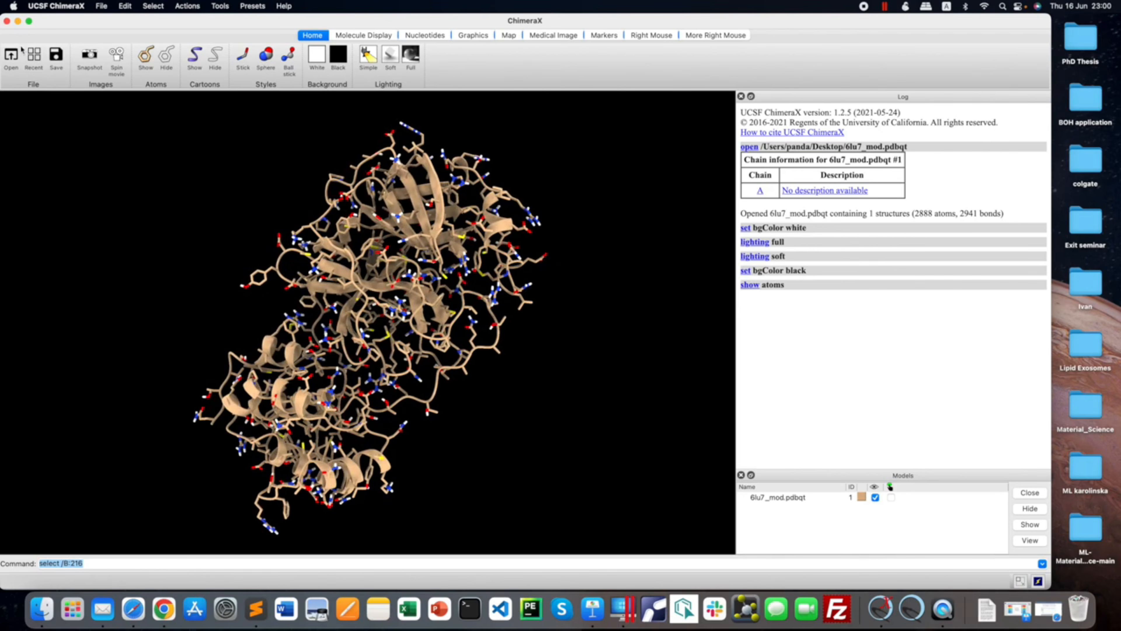
- Close ChimeraX and the Finder window, and place 6lu7_mod.pdbqt directly below 6lu7modified.pdb on the Mac desktop
click(7, 20)
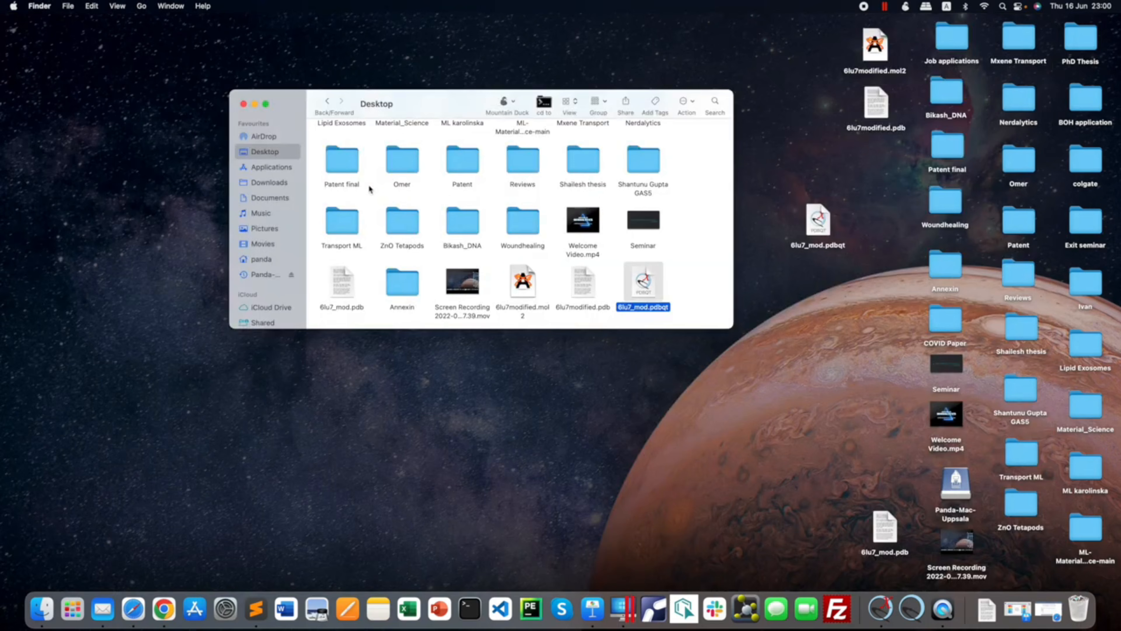
click(243, 104)
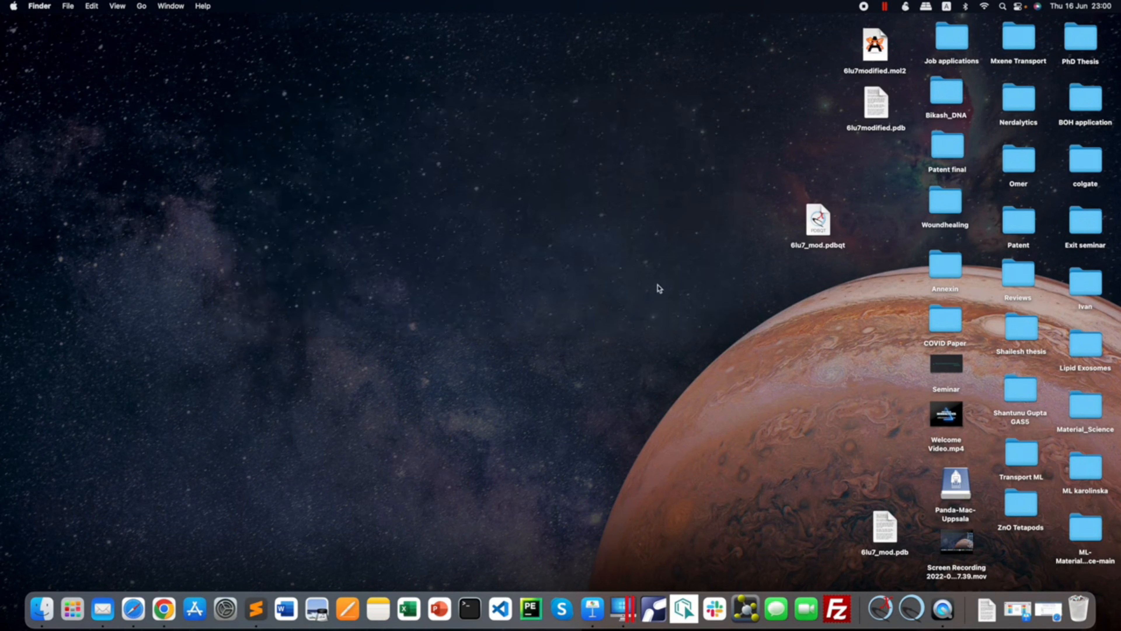
drag(807, 230, 866, 181)
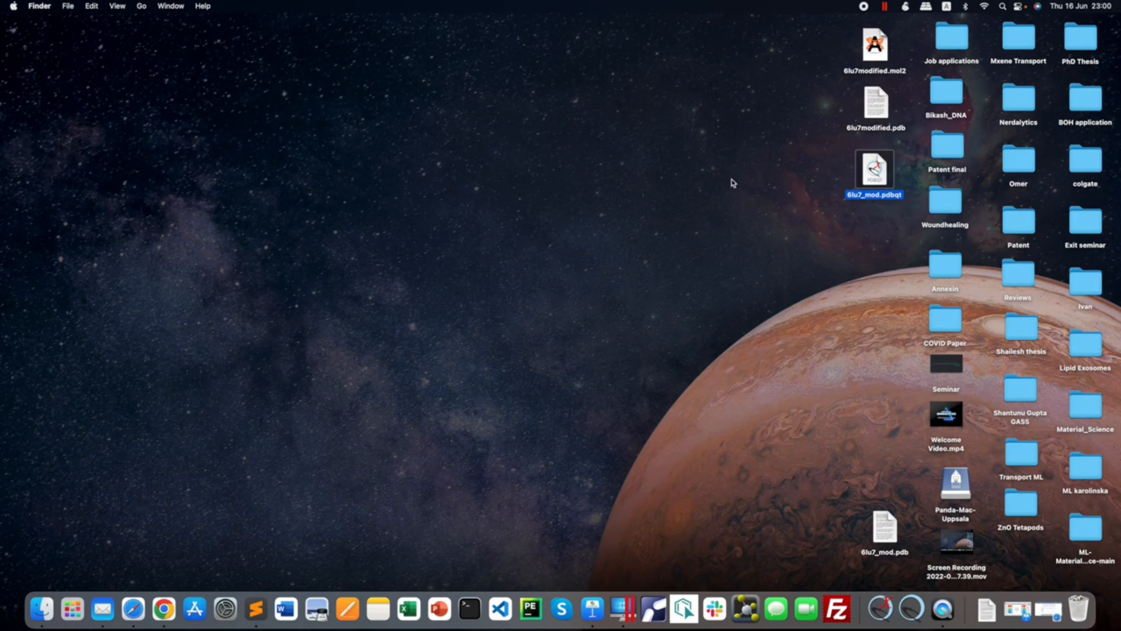
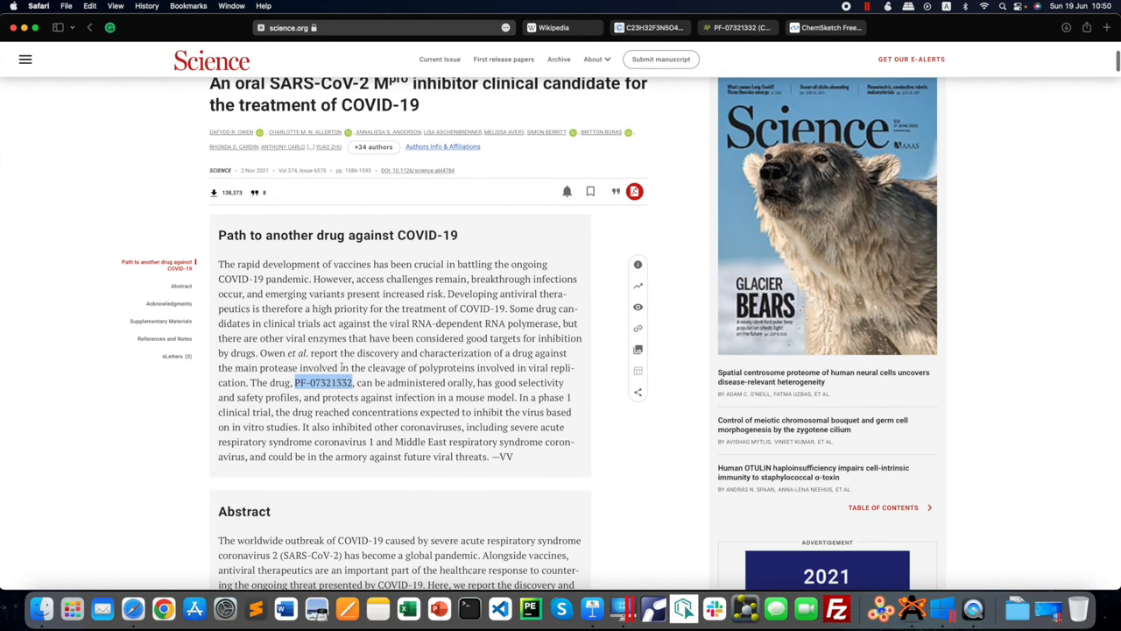
- Switch from the Science paper to the Wikipedia article on nirmatrelvir in Safari and look over its introduction
click(563, 27)
scroll(269, 143, down, 1)
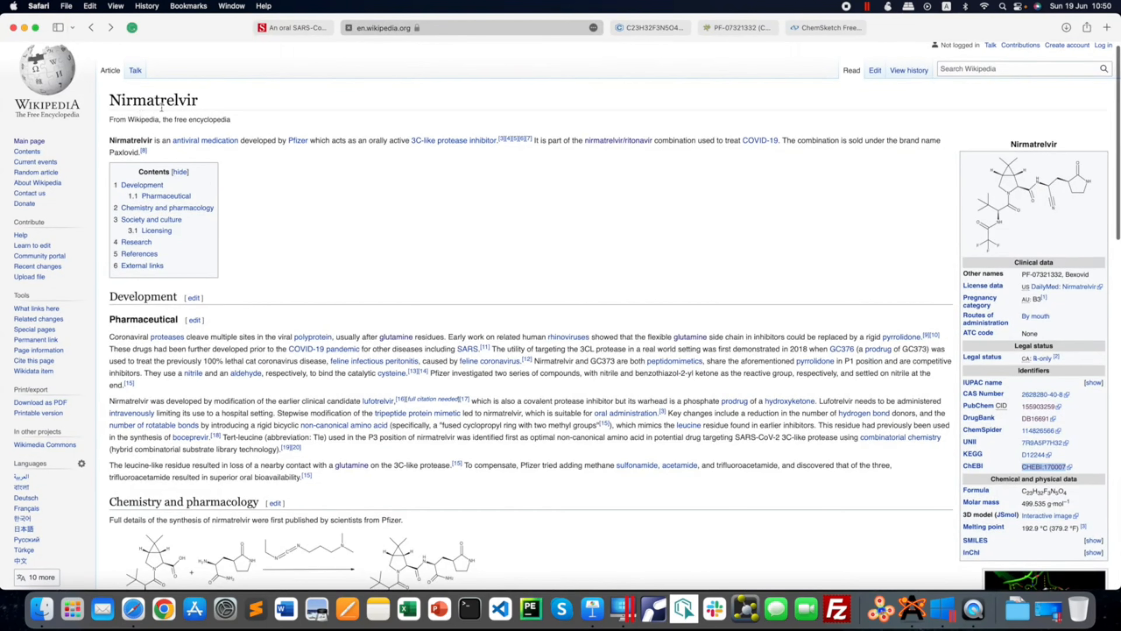
scroll(158, 106, up, 1)
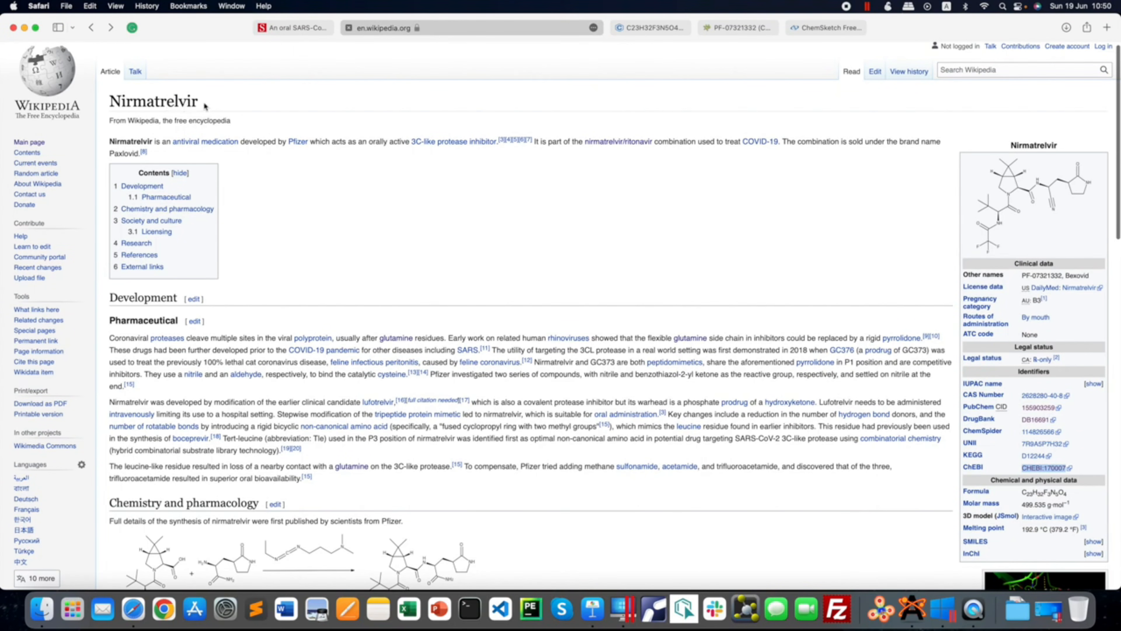
- Look over the PubChem identifier in the nirmatrelvir article's infobox and switch to the compound's PubChem page
scroll(205, 106, down, 1)
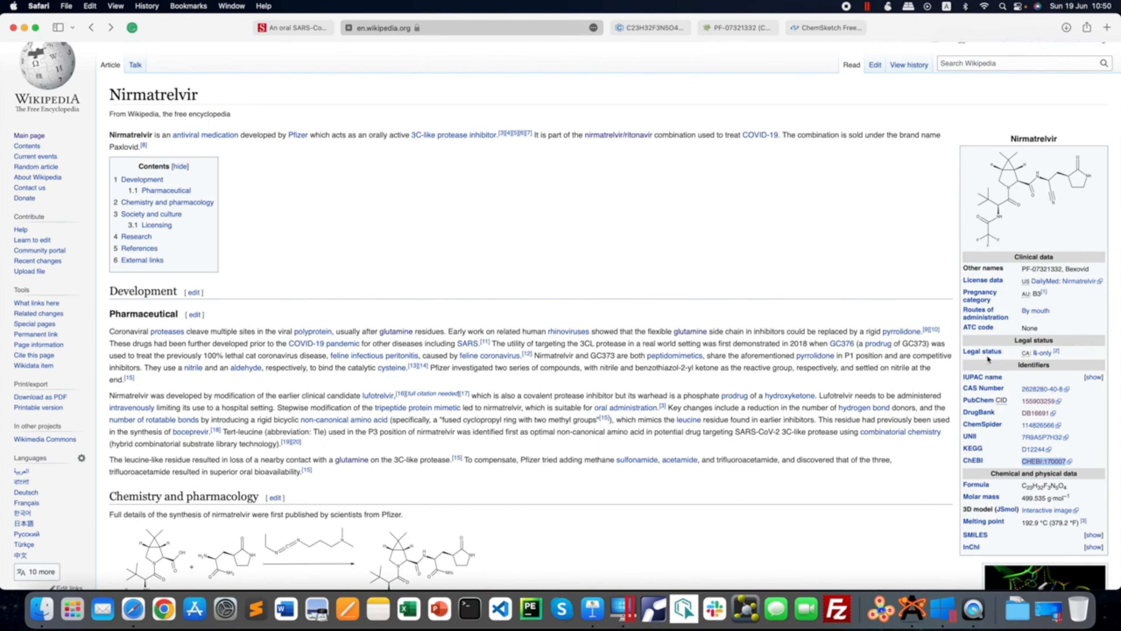
mouse_move(983, 405)
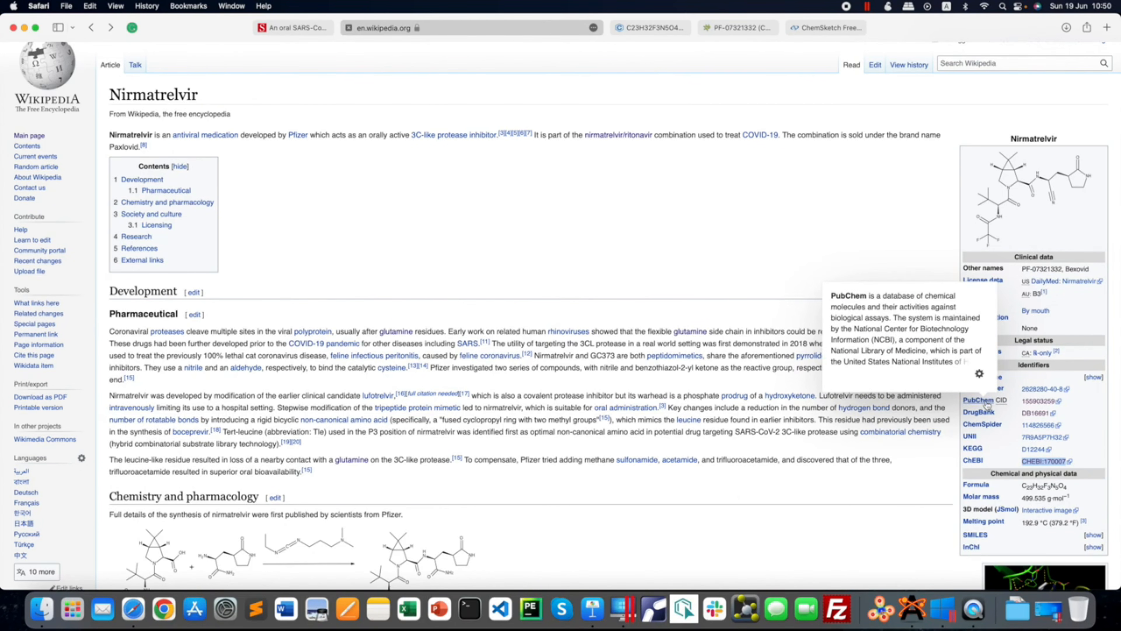
mouse_move(642, 31)
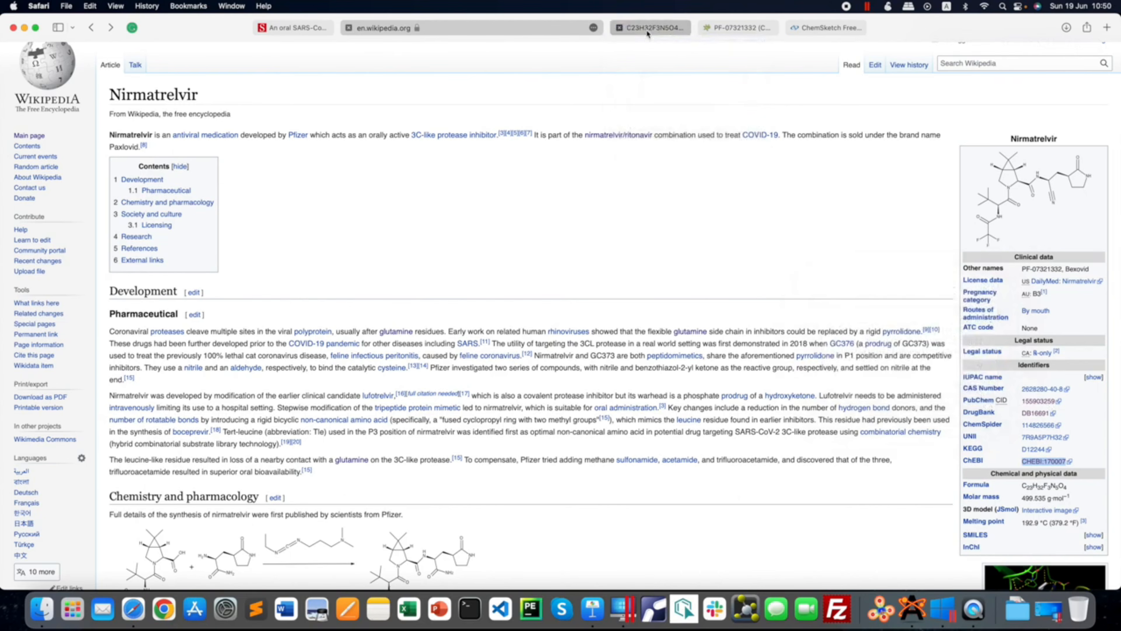
click(647, 34)
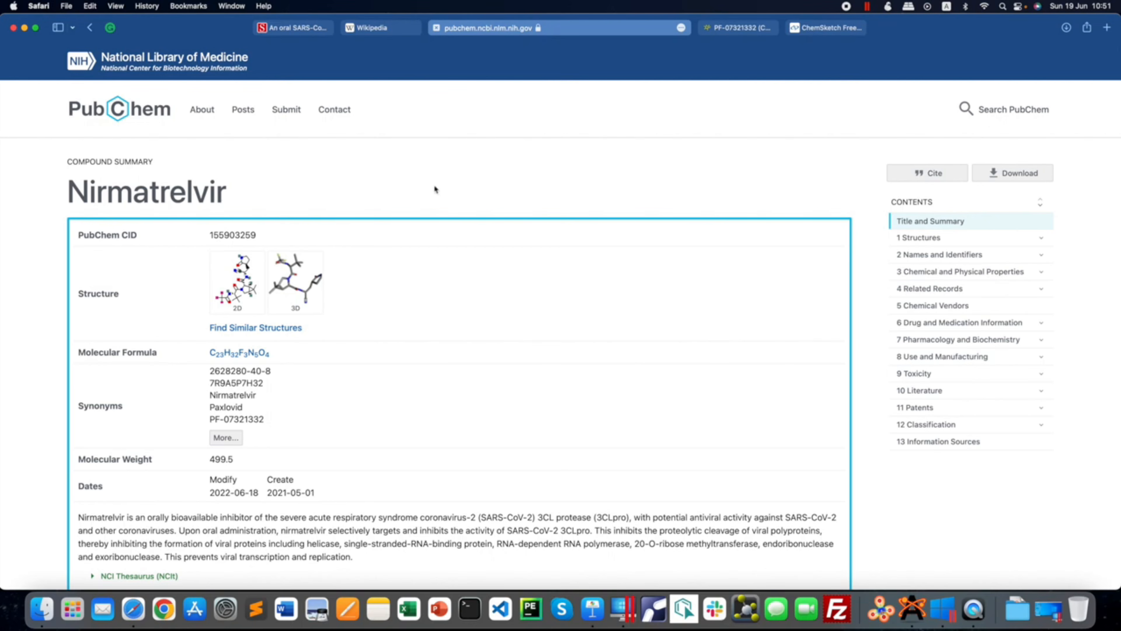
- Examine the nirmatrelvir compound summary, highlighting its PubChem CID and its list of synonyms
scroll(429, 246, down, 1)
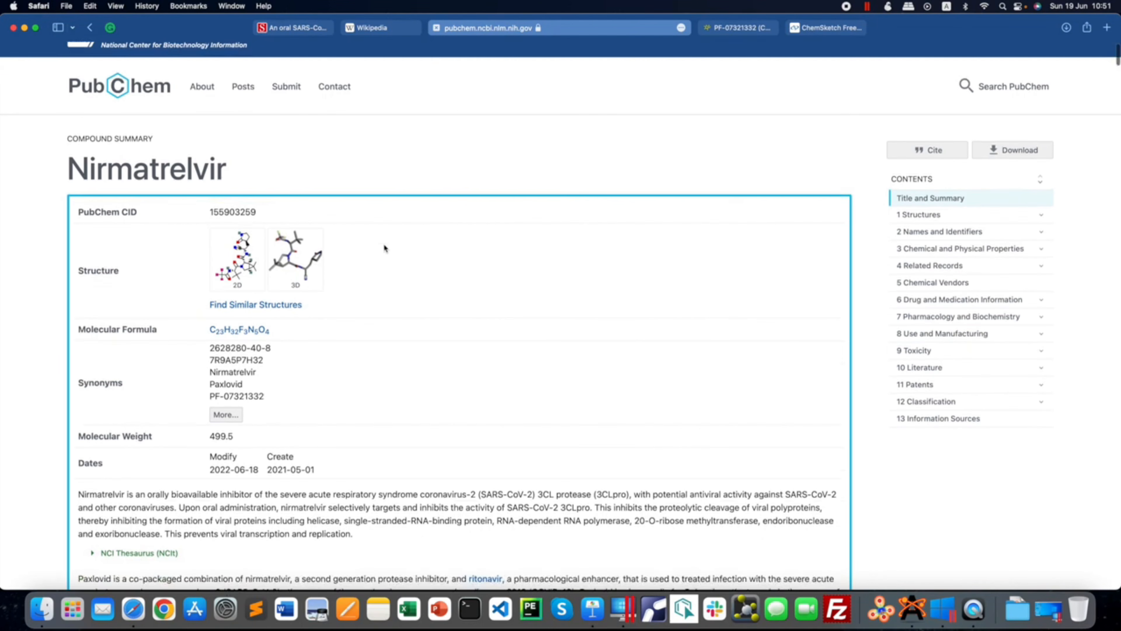
click(210, 211)
drag(210, 211, 260, 213)
scroll(404, 276, down, 3)
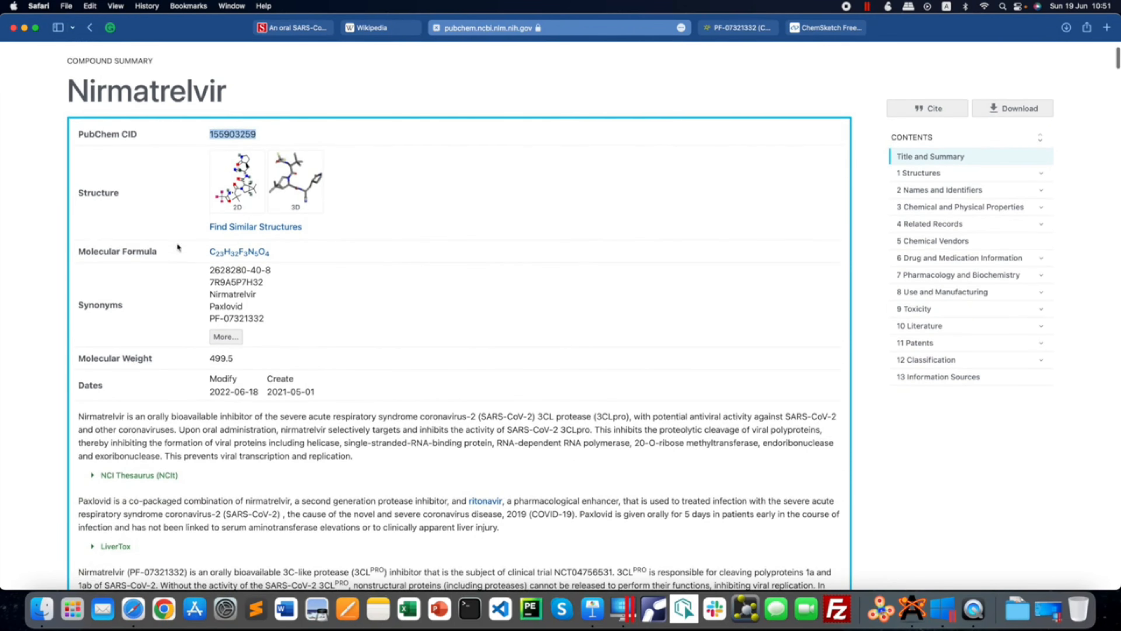
scroll(318, 258, down, 2)
drag(210, 220, 277, 271)
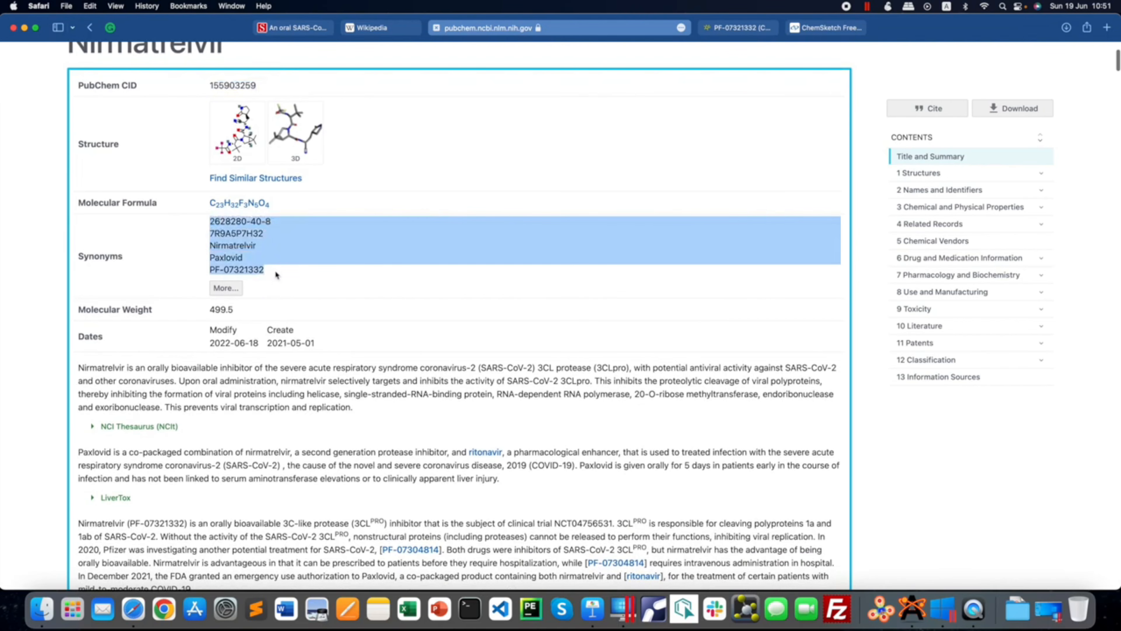
- Read the compound description and compare the 2D structure with the interactive 3D conformer, rotating the ball-and-stick model
scroll(302, 268, down, 5)
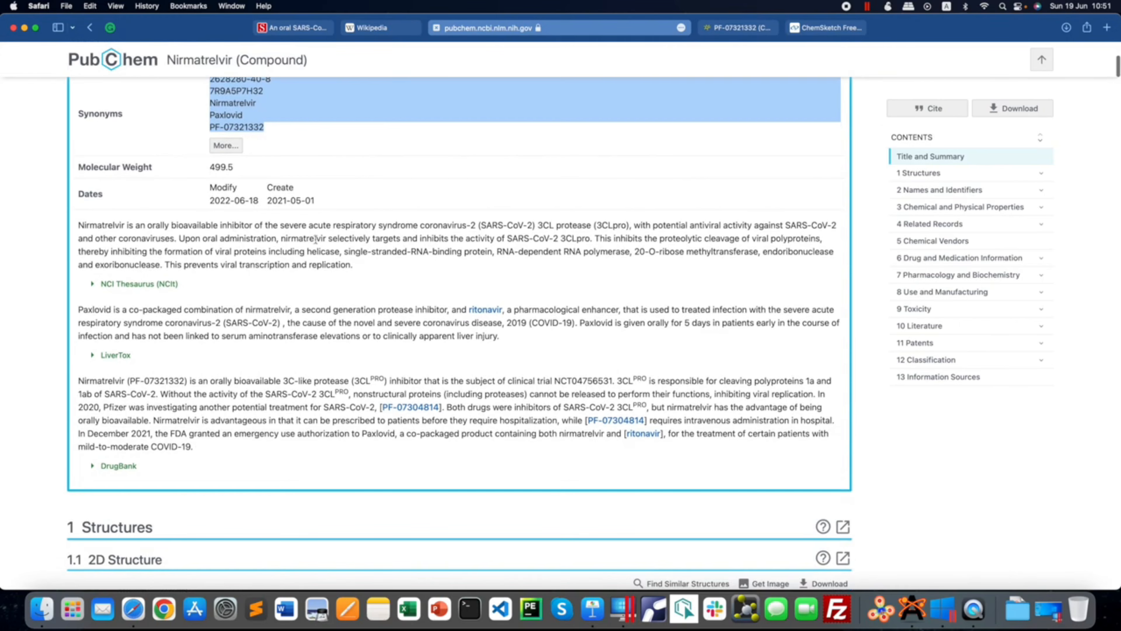
scroll(304, 242, down, 2)
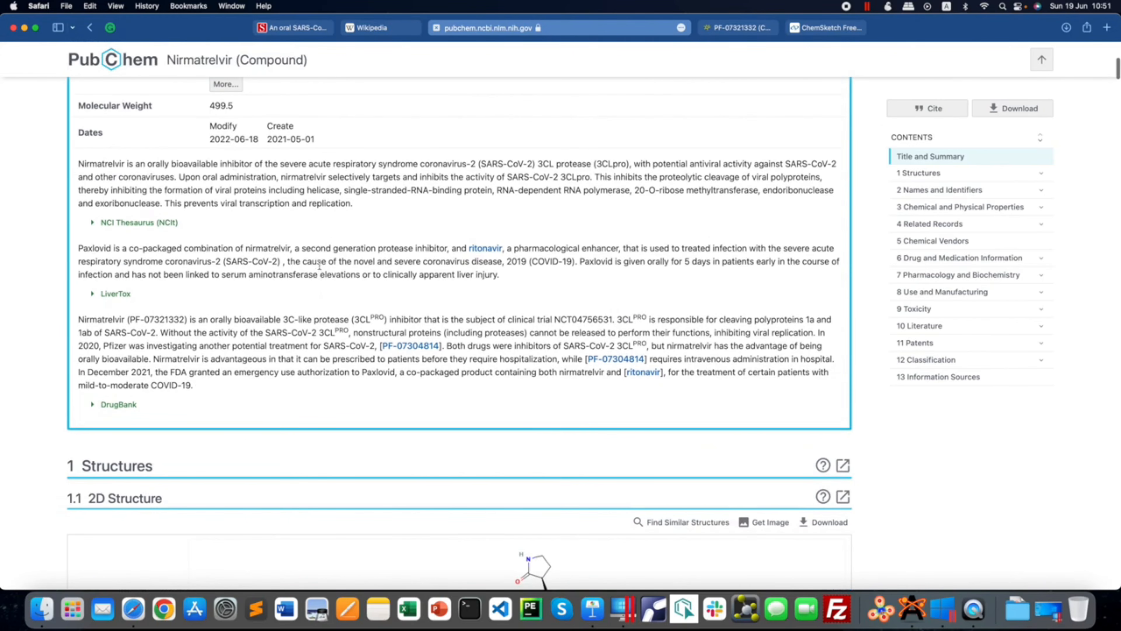
scroll(319, 265, down, 10)
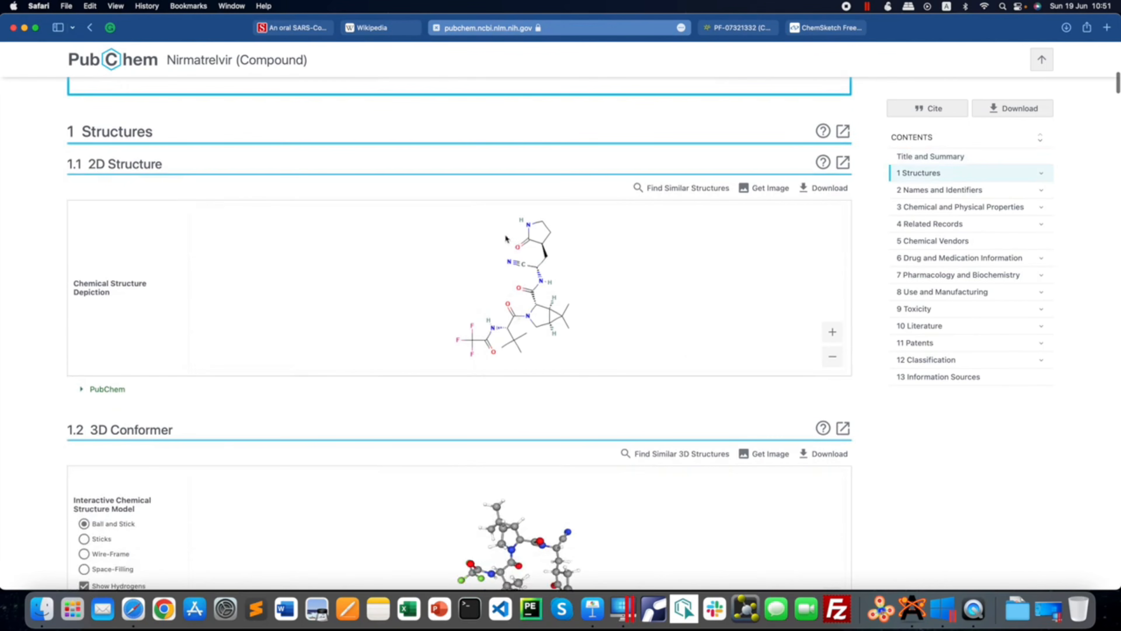
scroll(482, 360, down, 6)
drag(462, 372, 494, 366)
scroll(388, 268, down, 3)
scroll(409, 331, up, 3)
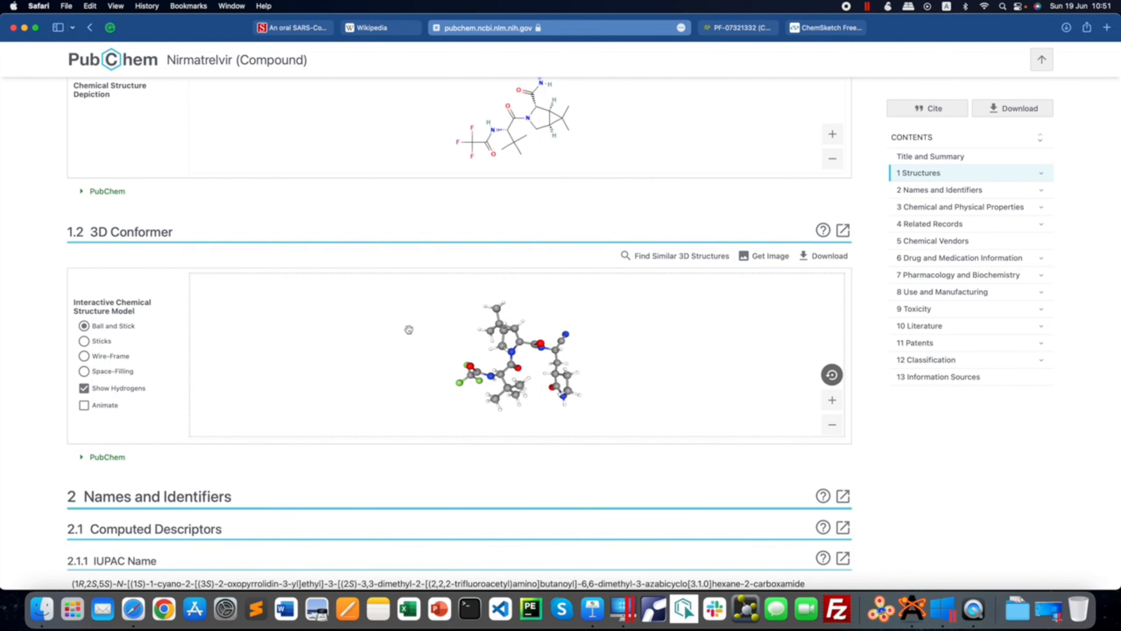
scroll(409, 329, up, 1)
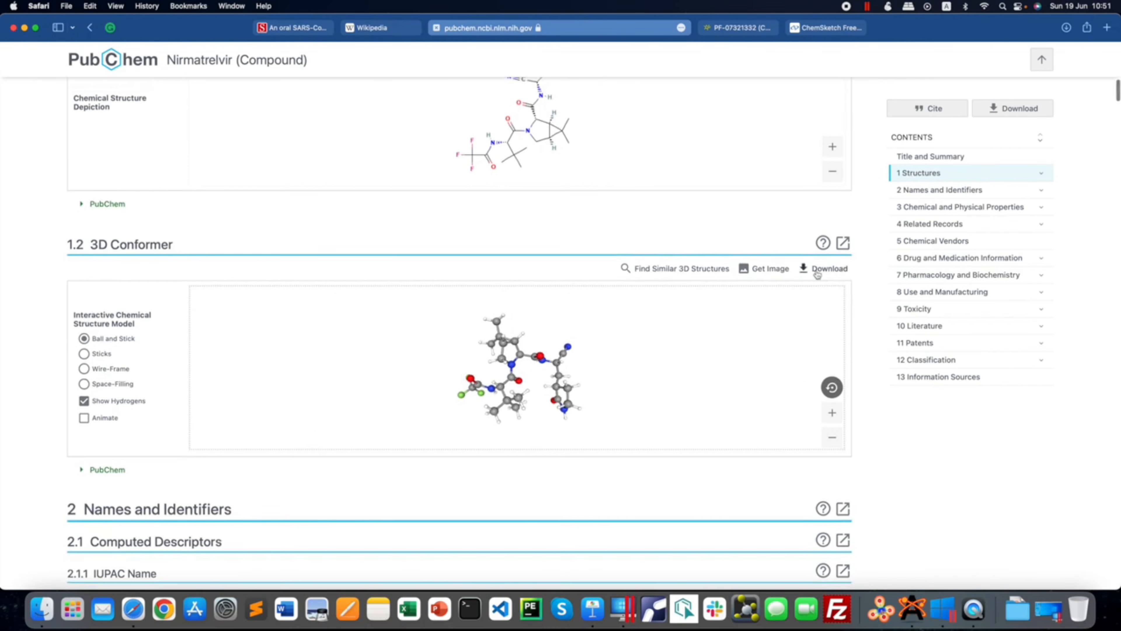
scroll(739, 277, up, 4)
scroll(739, 277, up, 4)
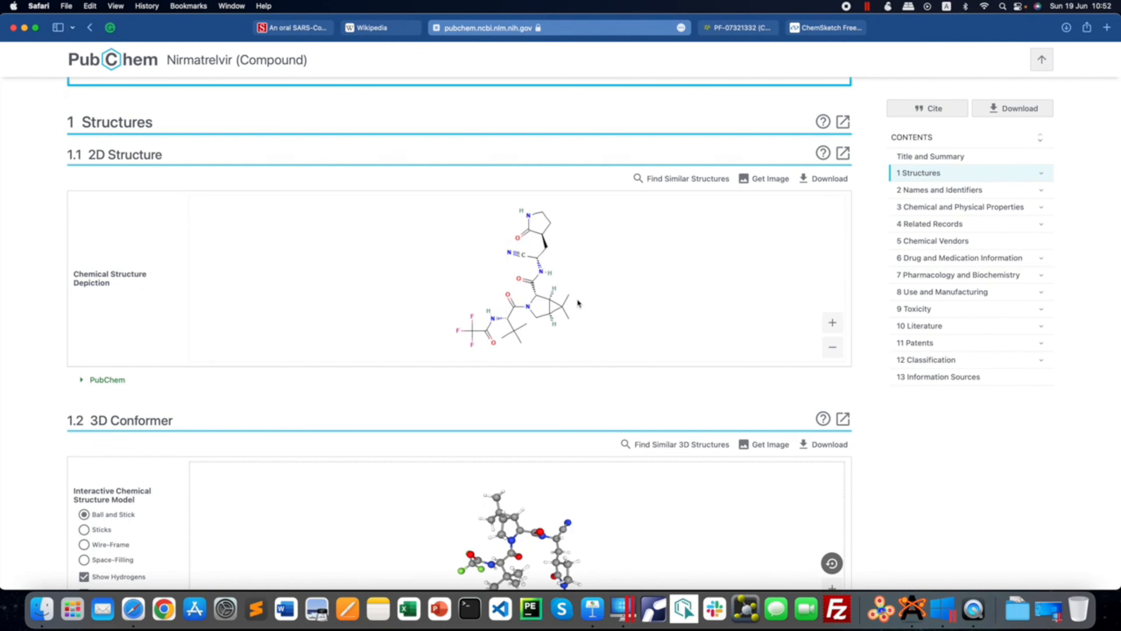
scroll(591, 365, down, 3)
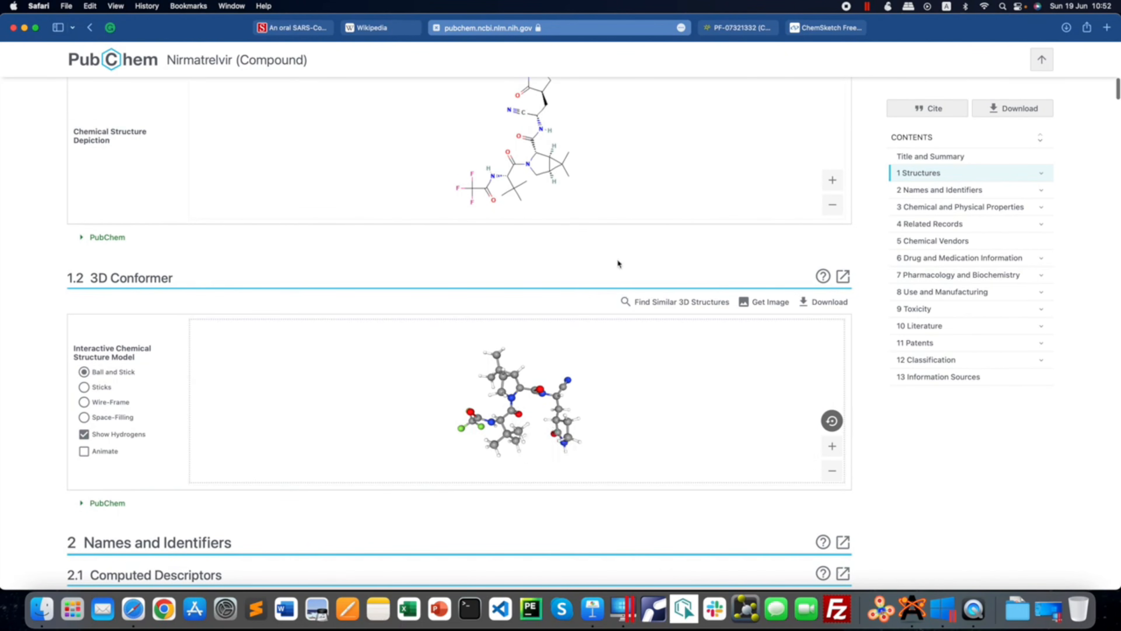
scroll(618, 264, up, 1)
scroll(618, 266, up, 1)
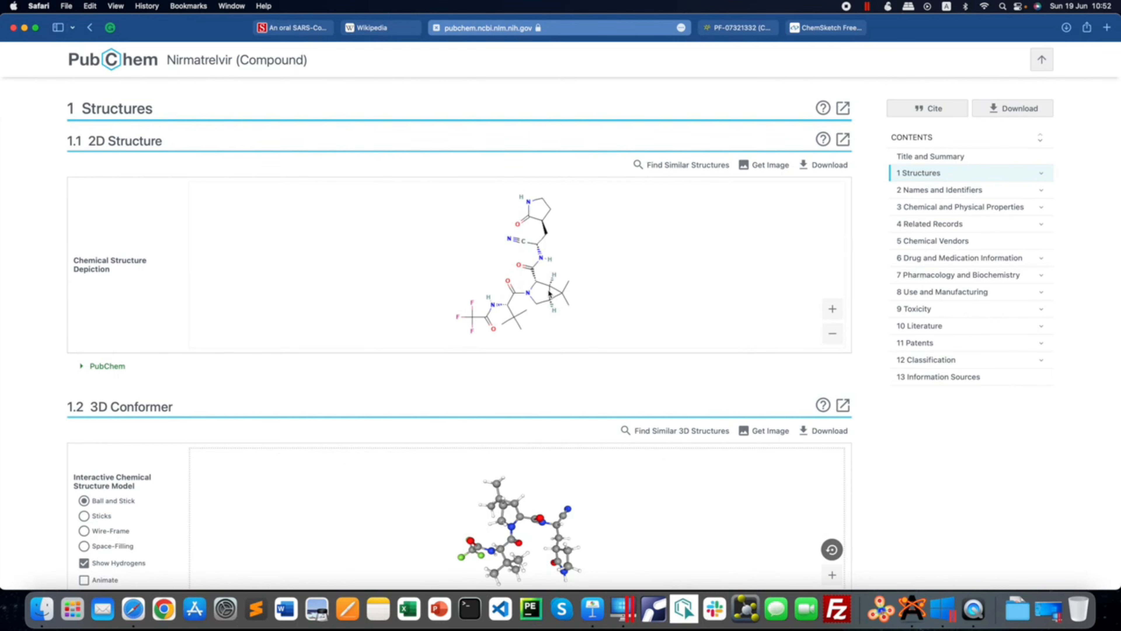
scroll(607, 444, down, 4)
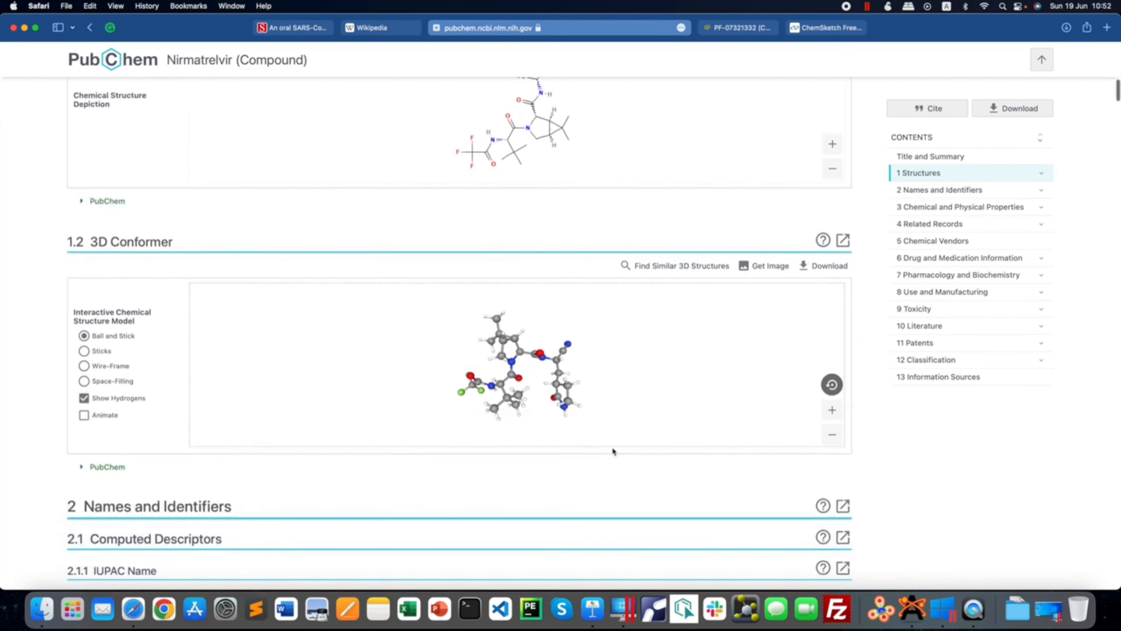
drag(527, 380, 595, 383)
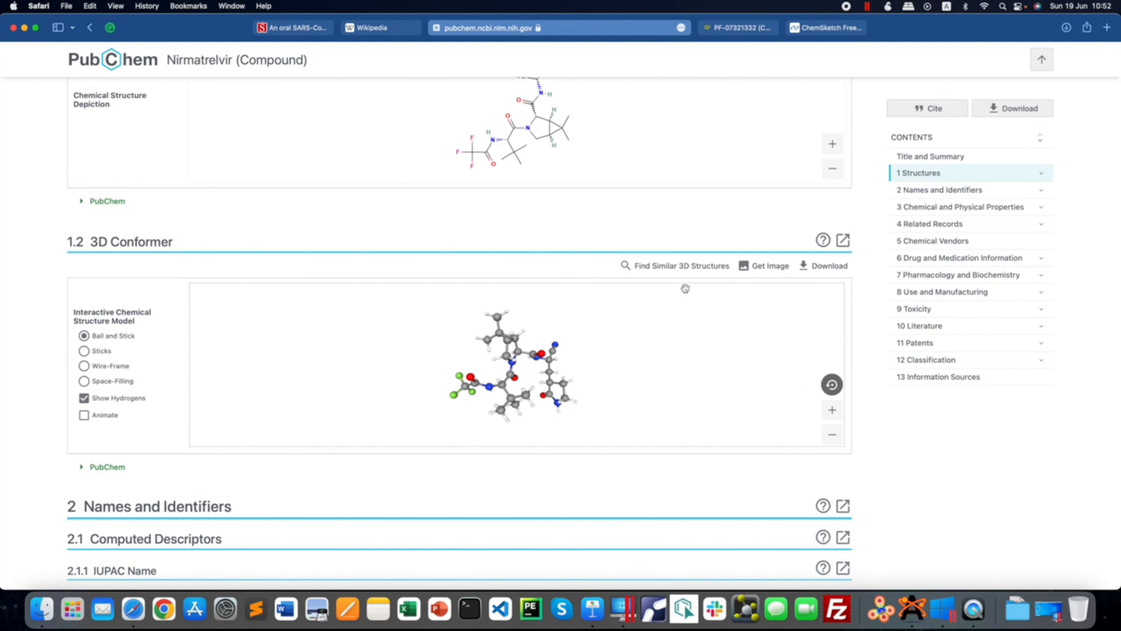
- Download the 3D conformer of nirmatrelvir in SDF format and show the file in the Downloads folder
click(820, 267)
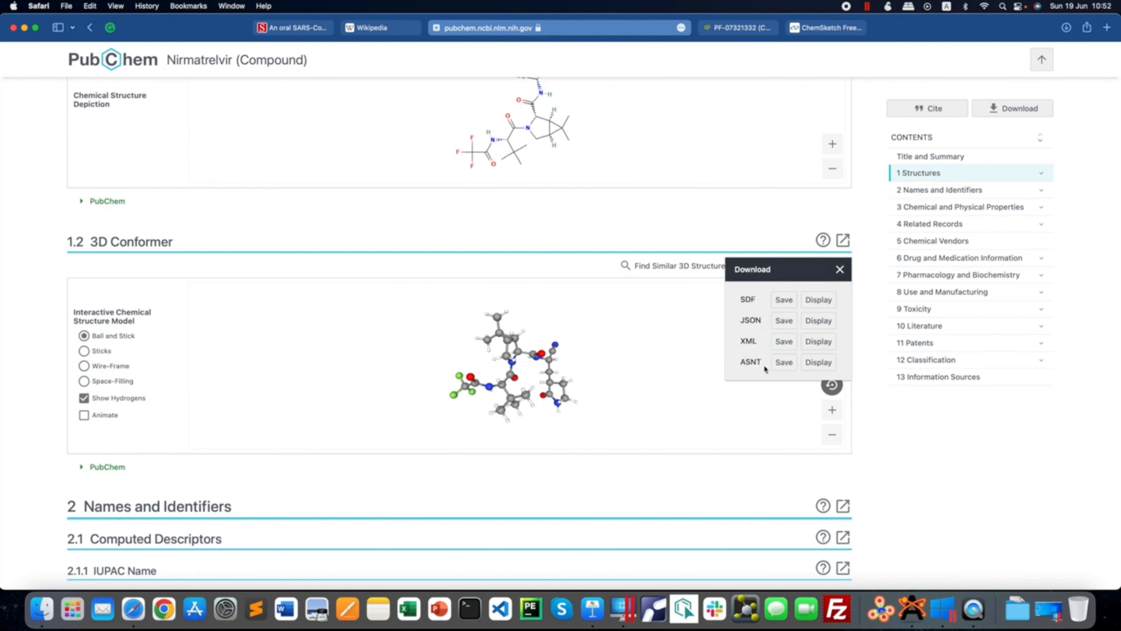
click(784, 300)
click(1017, 609)
click(1026, 461)
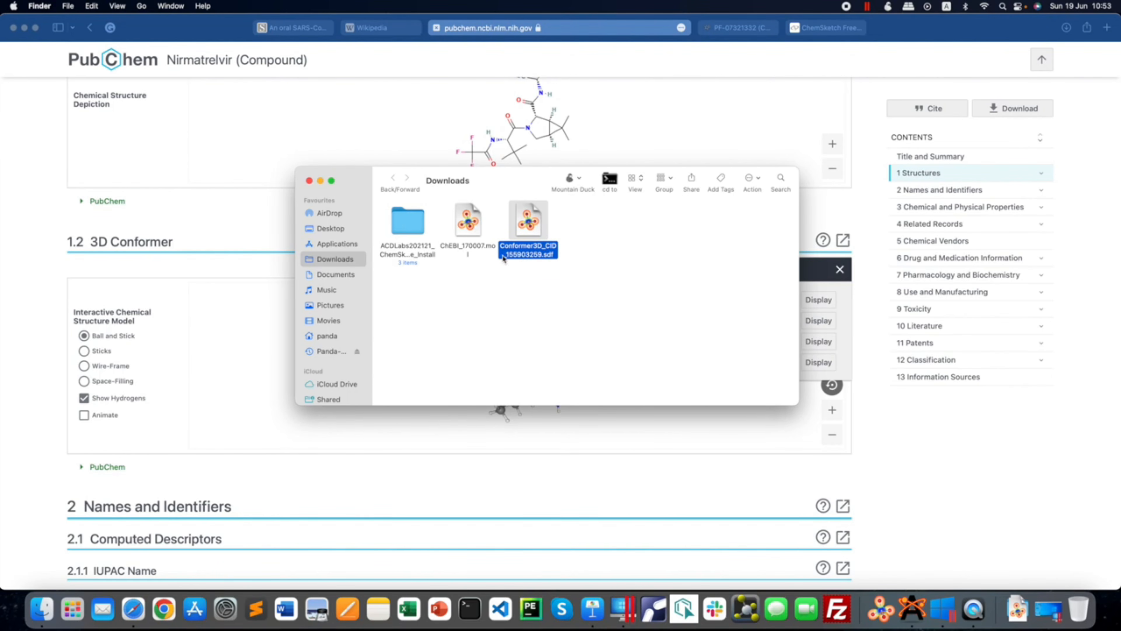
- Rename the downloaded conformer file Conformer3D_CID_155903259.sdf as Nirmatrelvir.sdf
right_click(536, 233)
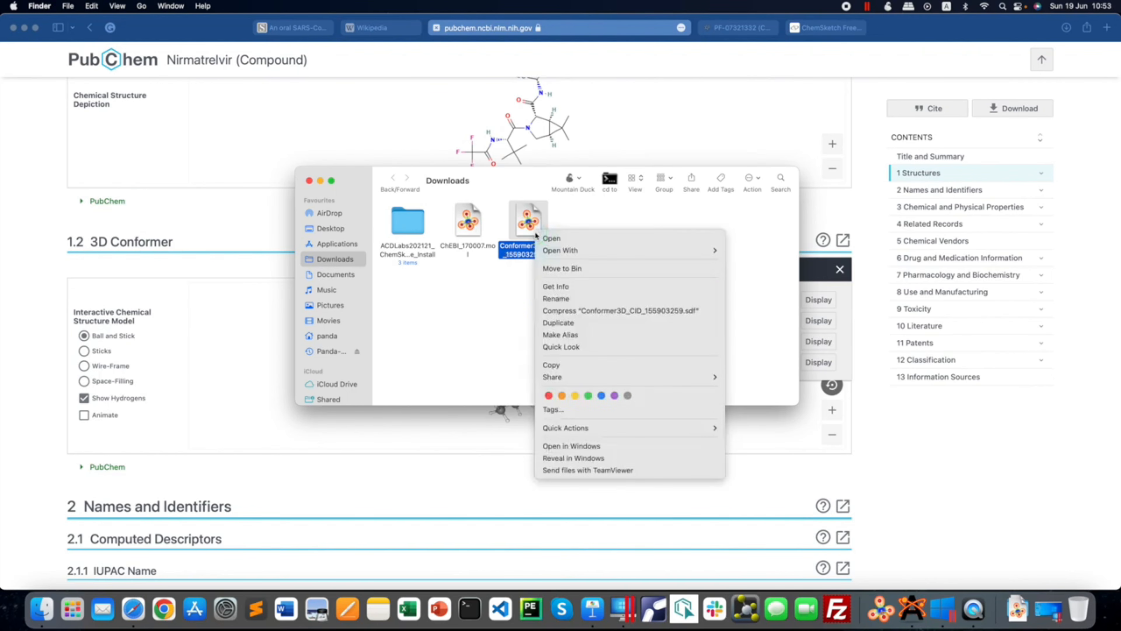
click(561, 300)
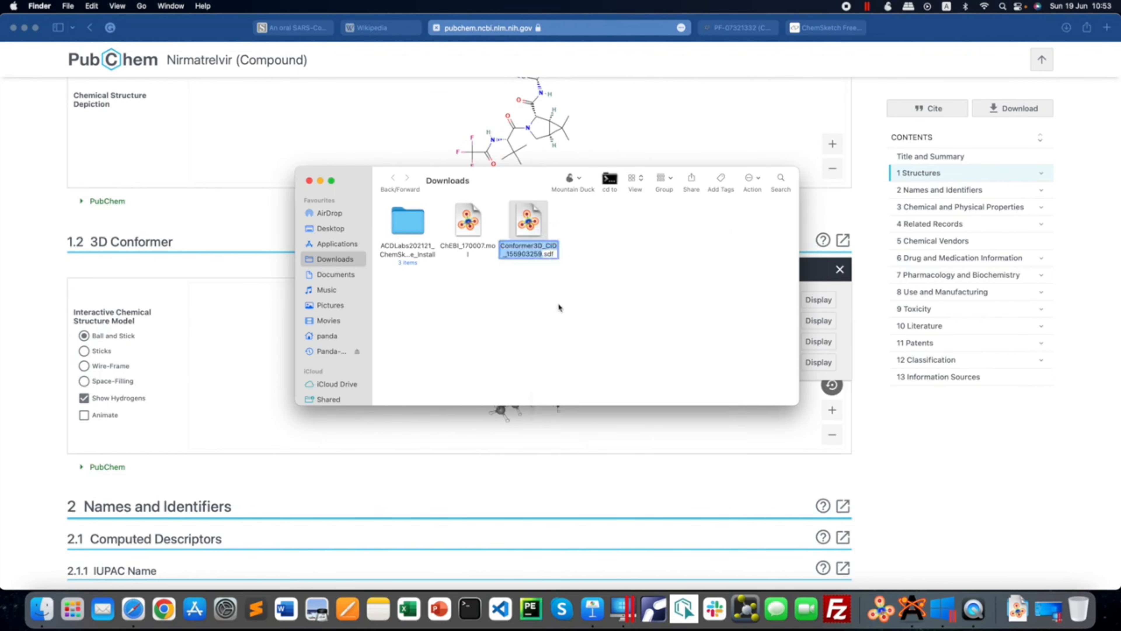
text(Ni)
text(rma)
text(trelv)
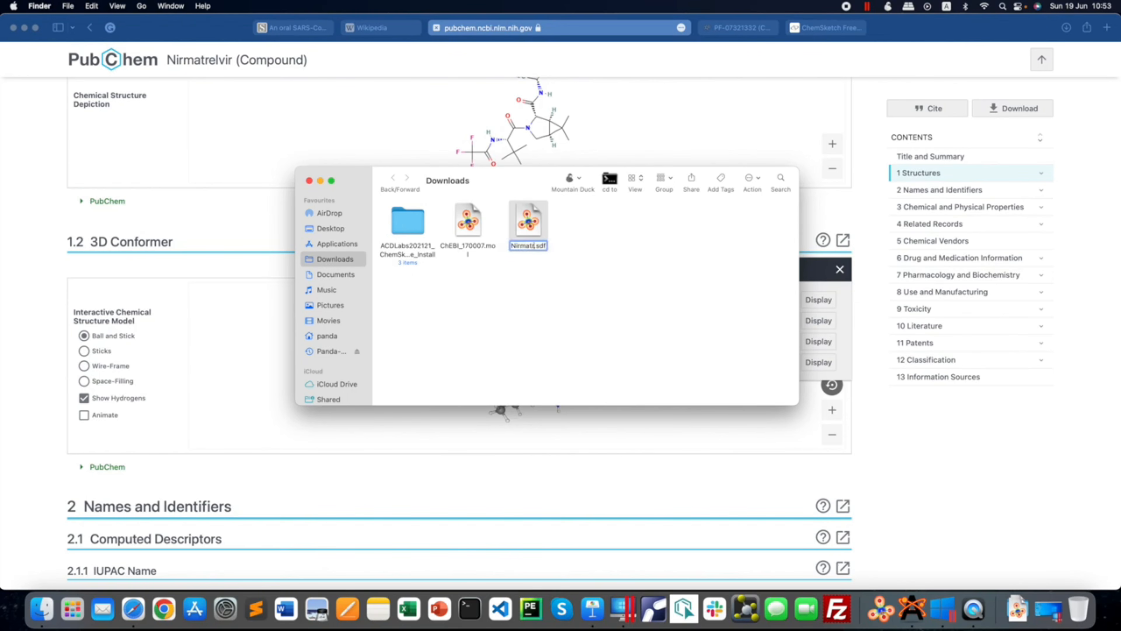
text(ir)
key(Return)
- Open Nirmatrelvir.sdf from the Downloads folder in UCSF Chimera
right_click(530, 229)
mouse_move(548, 246)
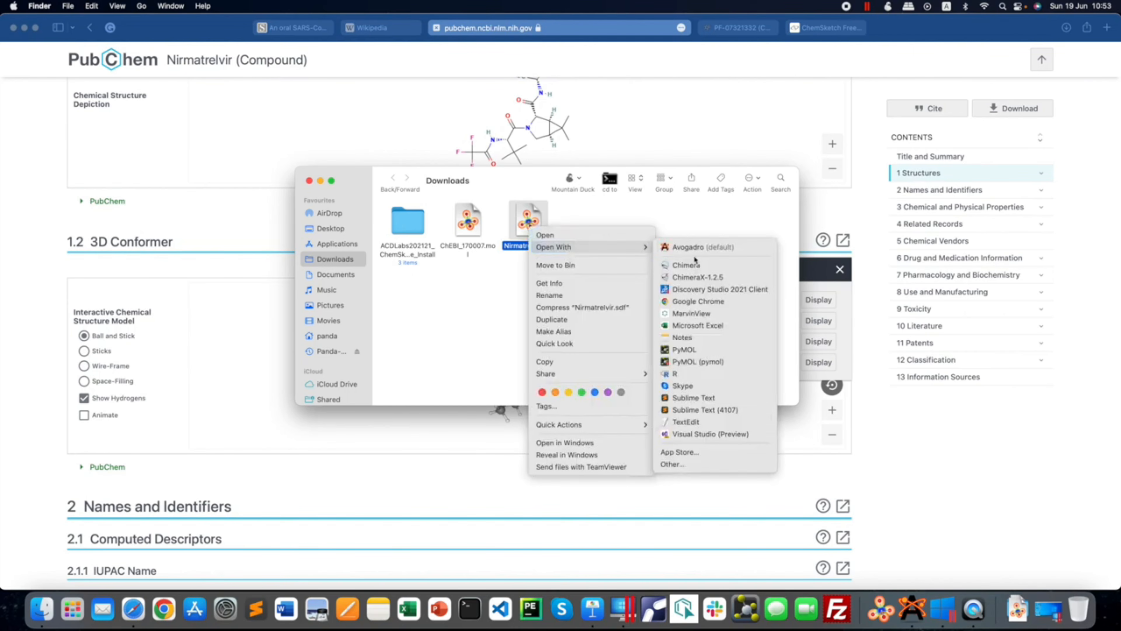
click(696, 266)
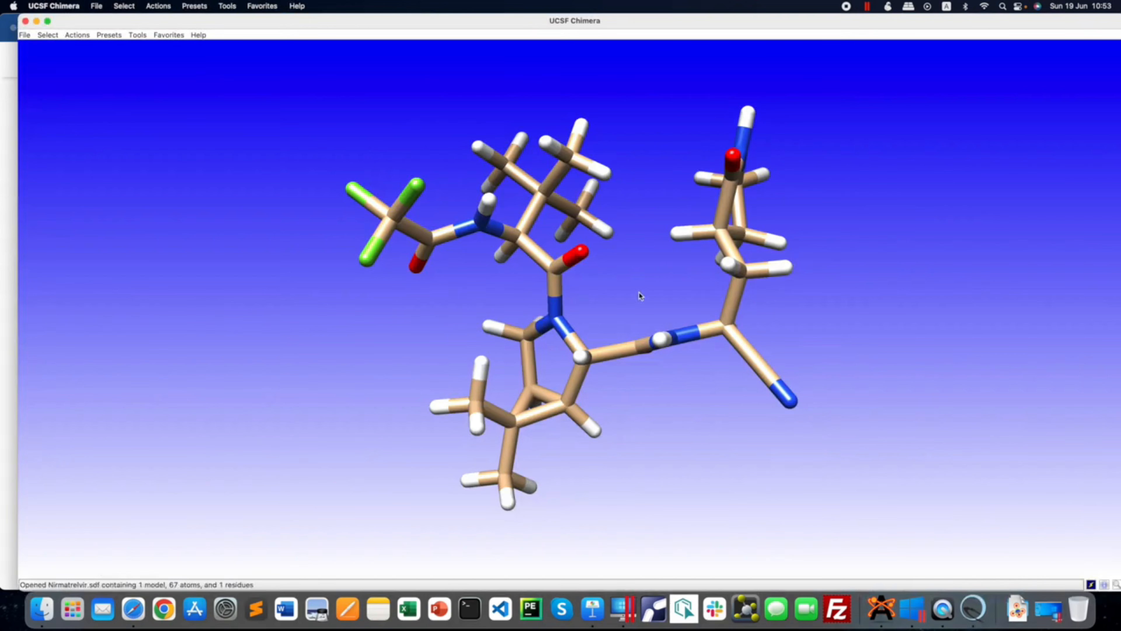
- Label every atom of the nirmatrelvir molecule with its element symbol
drag(532, 305, 601, 290)
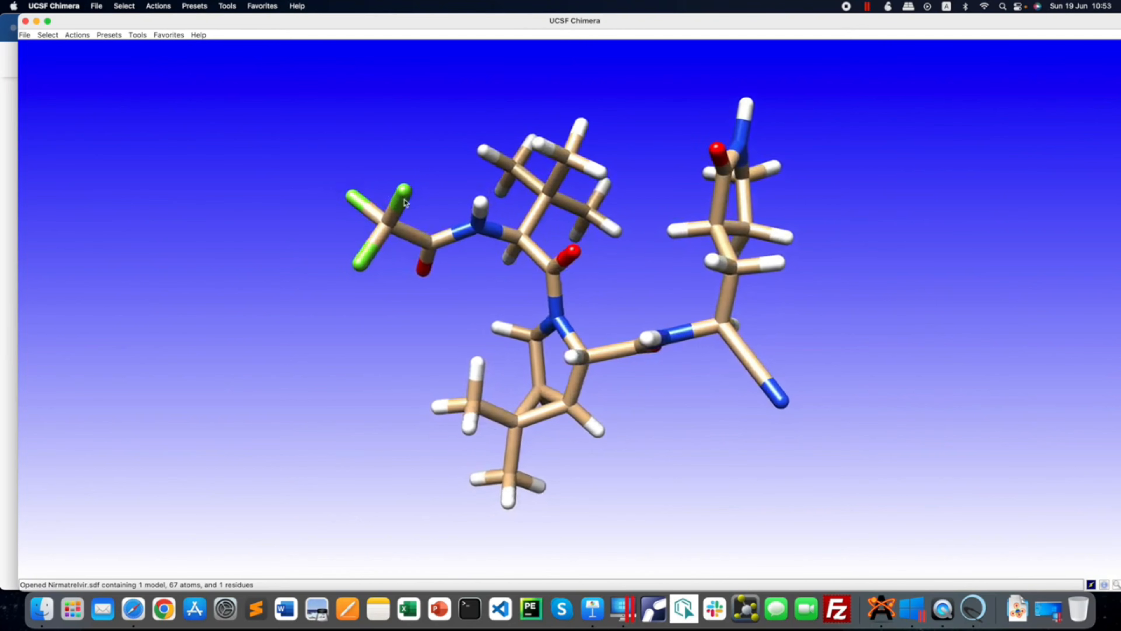
click(77, 35)
mouse_move(100, 95)
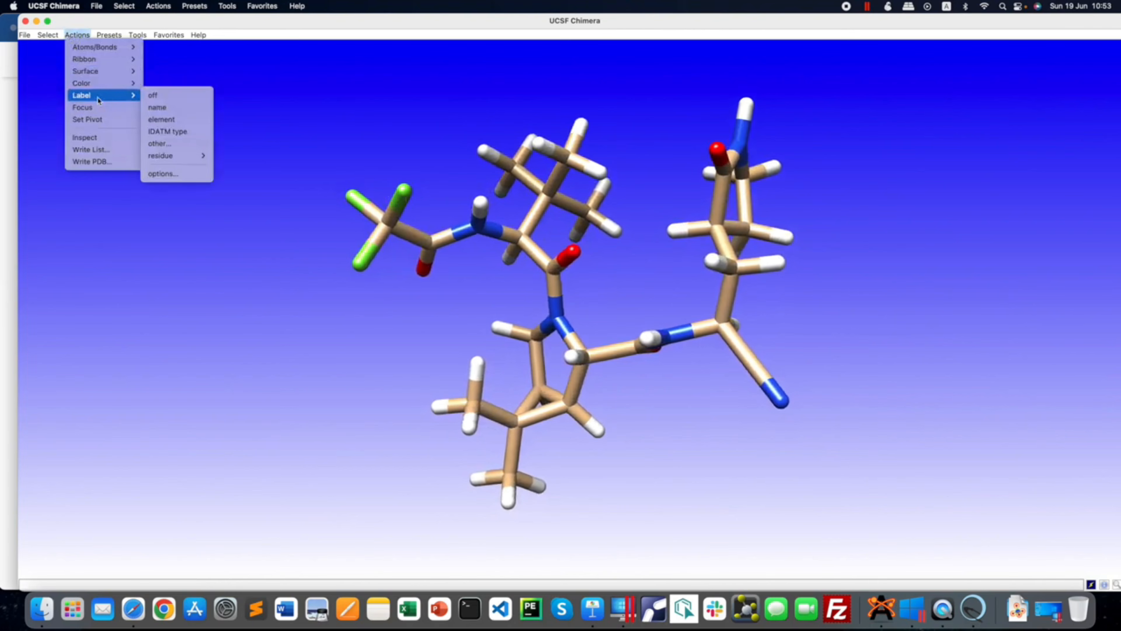
click(184, 113)
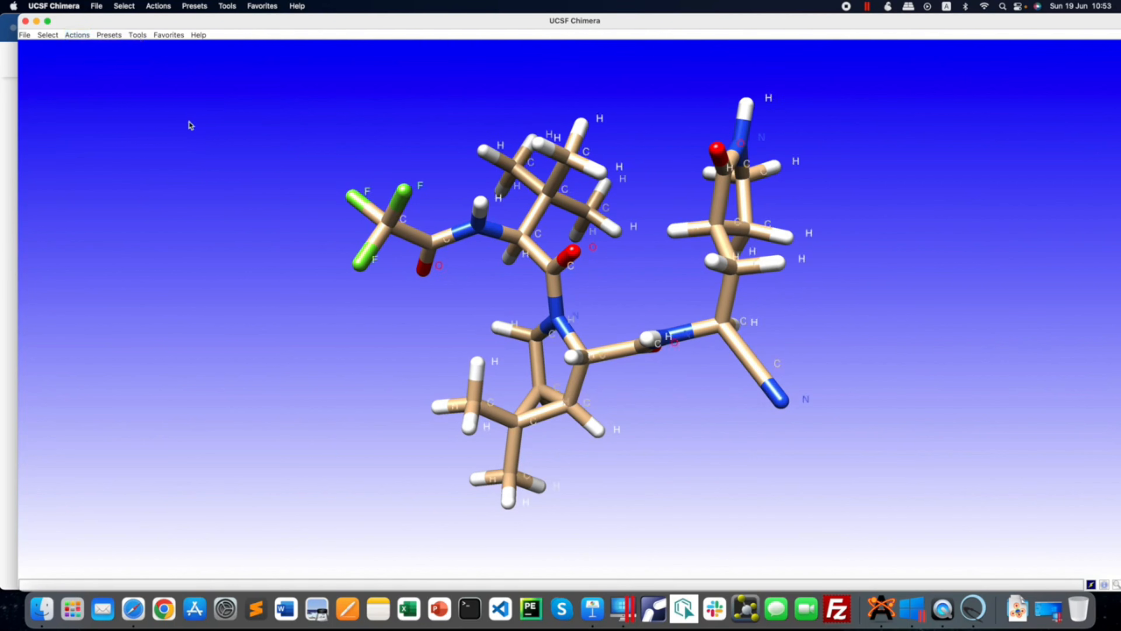
- Rotate the labelled nirmatrelvir model and examine its fluorine, oxygen, nitrogen and hydrogen atoms from several angles
mouse_move(562, 291)
mouse_down()
mouse_move(492, 284)
mouse_move(570, 287)
mouse_move(563, 305)
mouse_up()
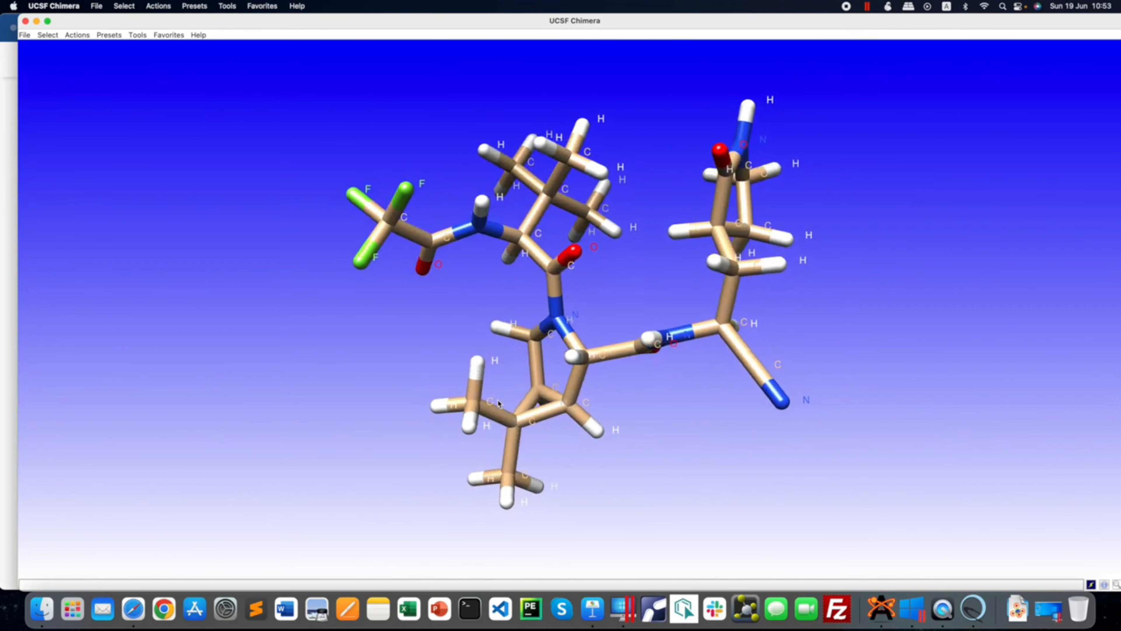
drag(494, 402, 440, 399)
mouse_move(407, 184)
mouse_down()
mouse_move(471, 146)
mouse_move(400, 202)
mouse_up()
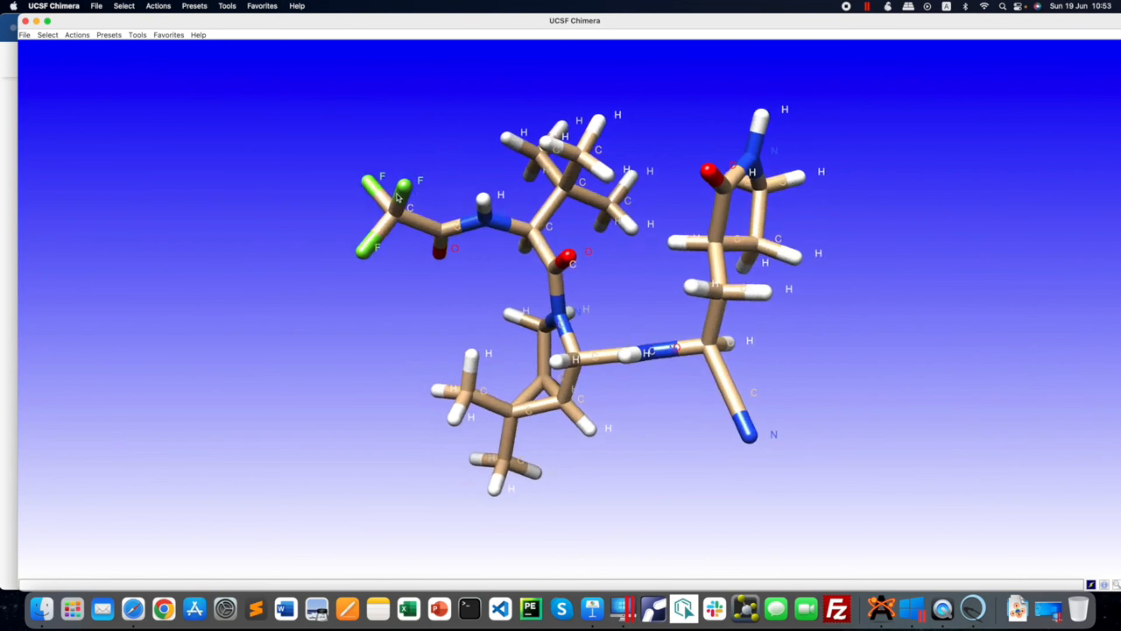
drag(709, 176, 741, 167)
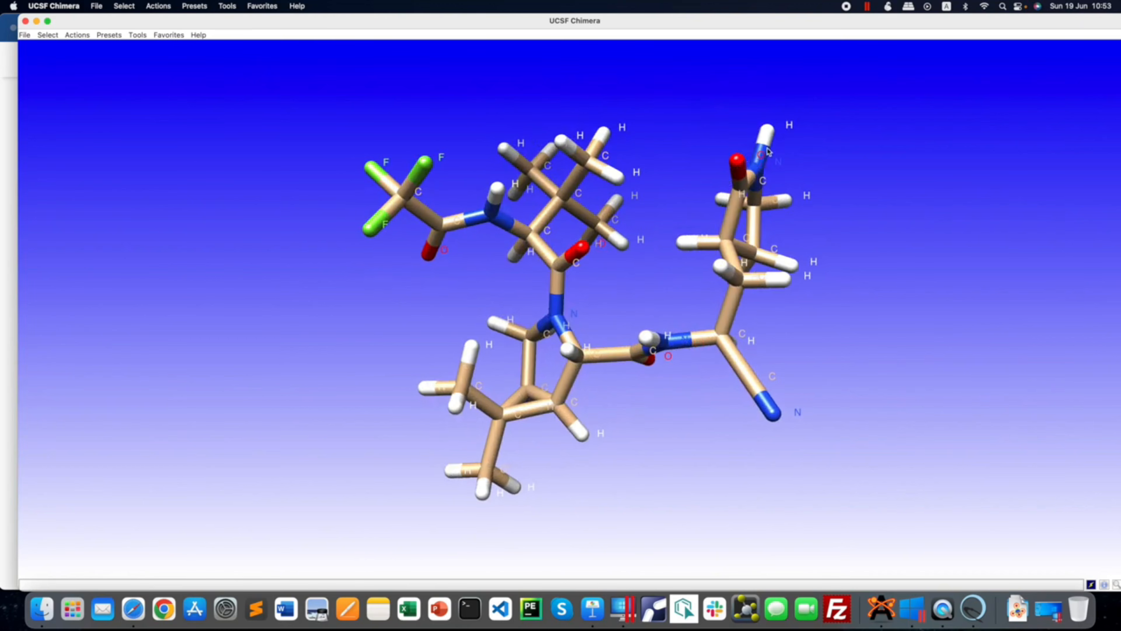
mouse_move(767, 139)
drag(748, 337, 719, 320)
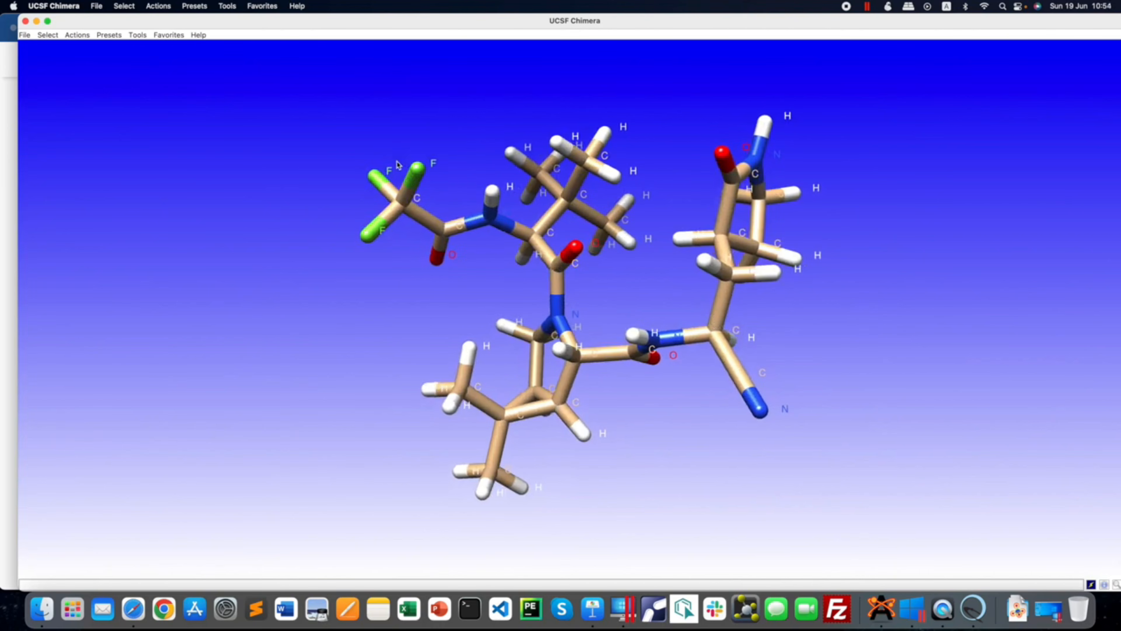
drag(457, 205, 467, 179)
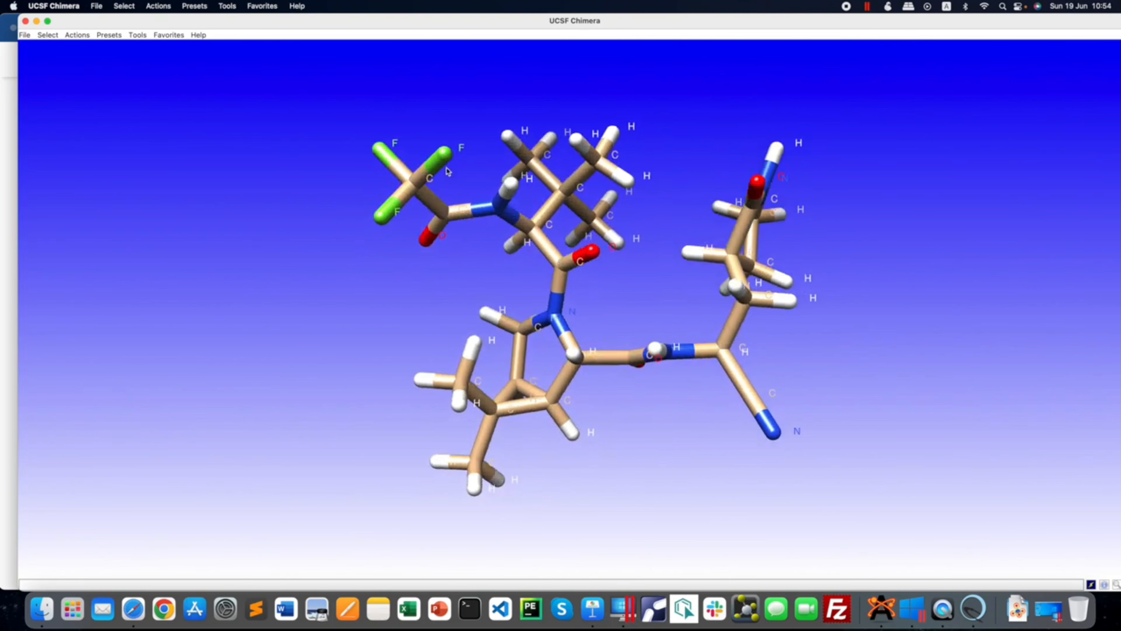
mouse_move(543, 293)
mouse_down()
mouse_move(380, 284)
mouse_move(532, 288)
mouse_up()
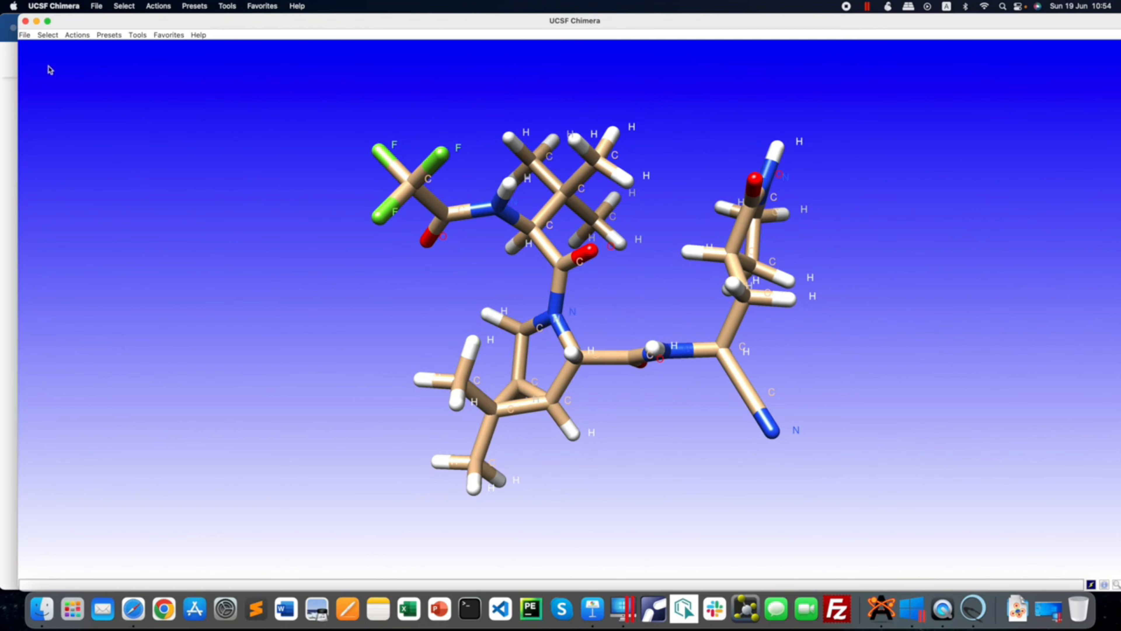
- Save the nirmatrelvir model to the Desktop as the PDB file drug.pdb
click(27, 39)
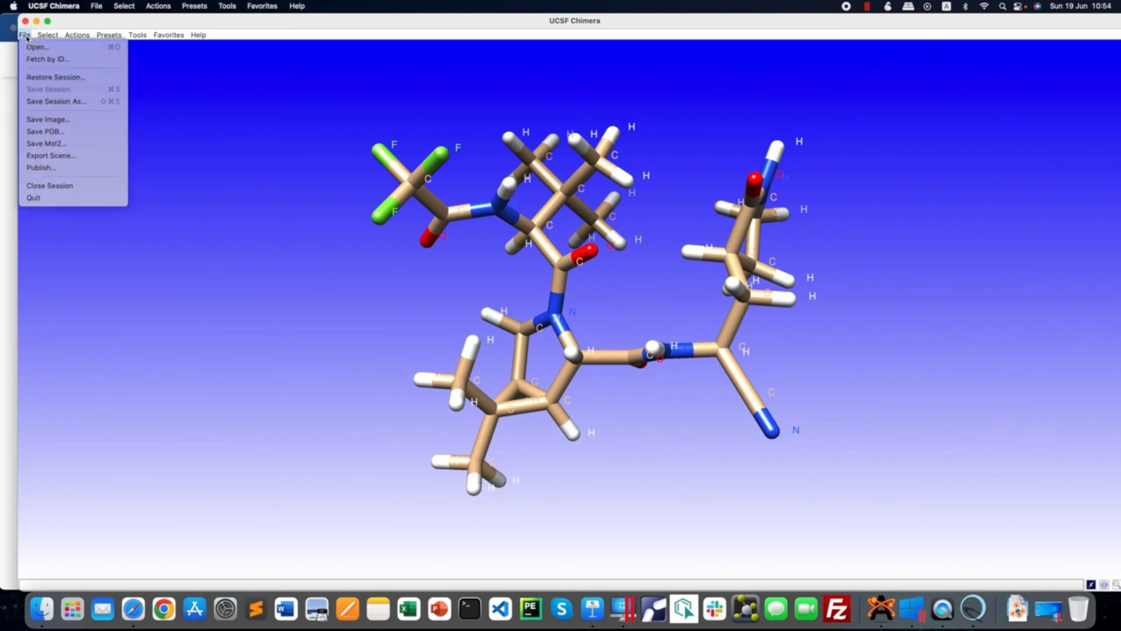
click(47, 133)
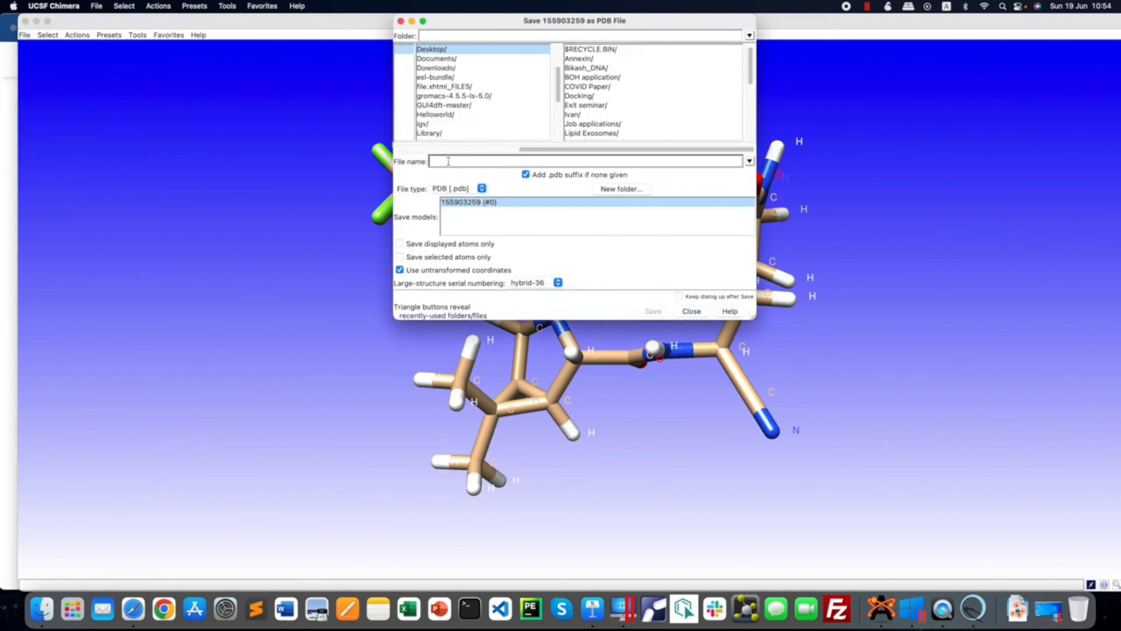
text(drug)
click(655, 311)
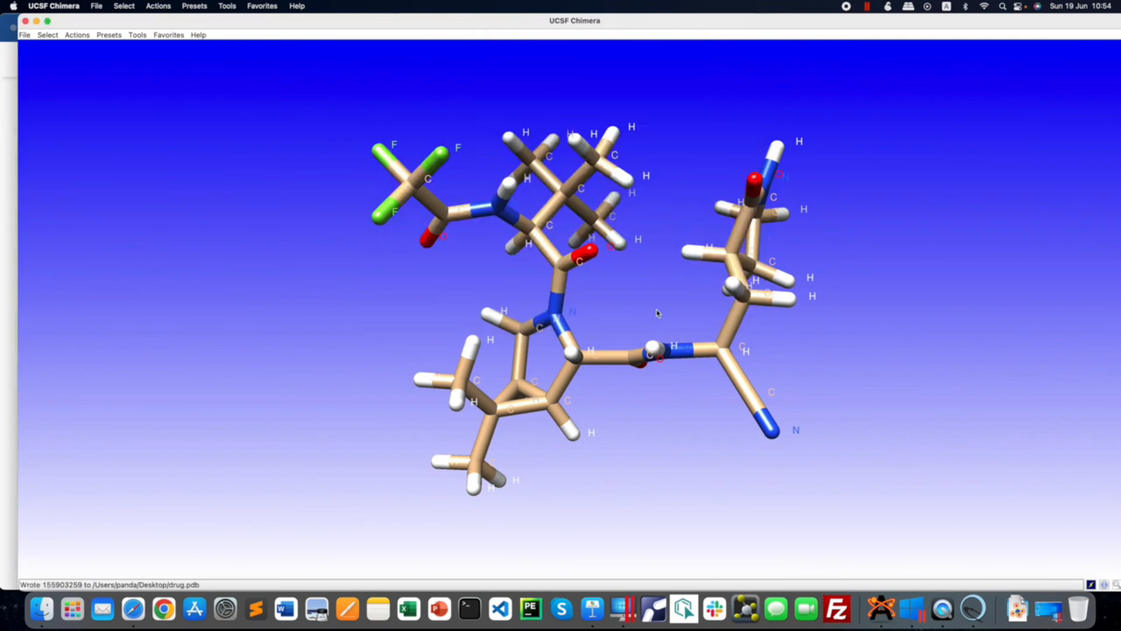
drag(574, 282, 620, 286)
click(24, 35)
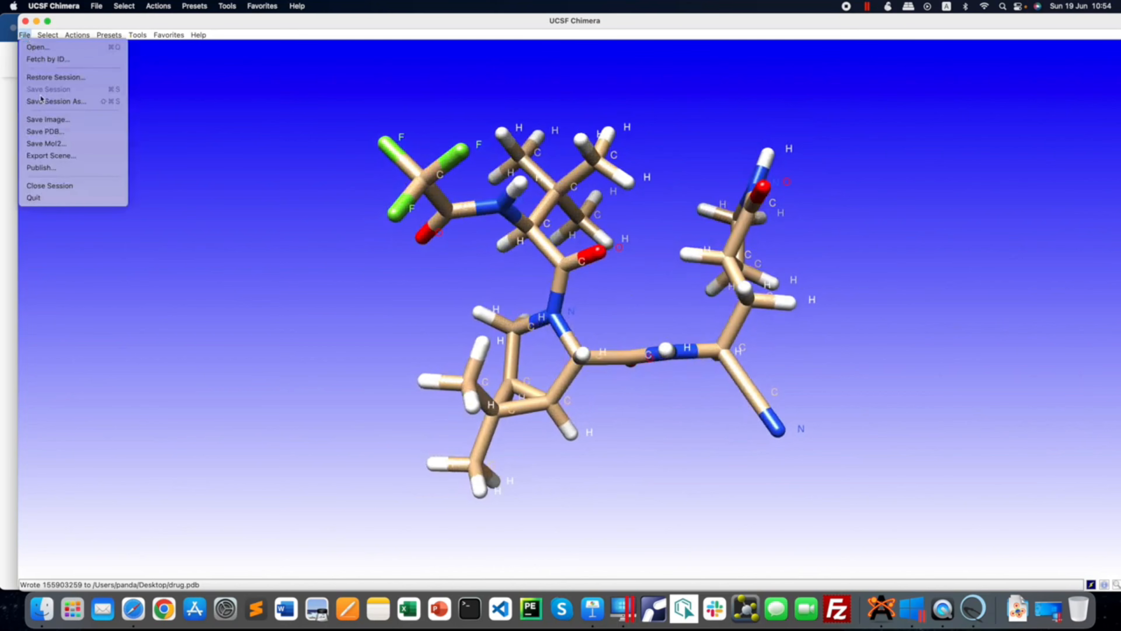
click(62, 133)
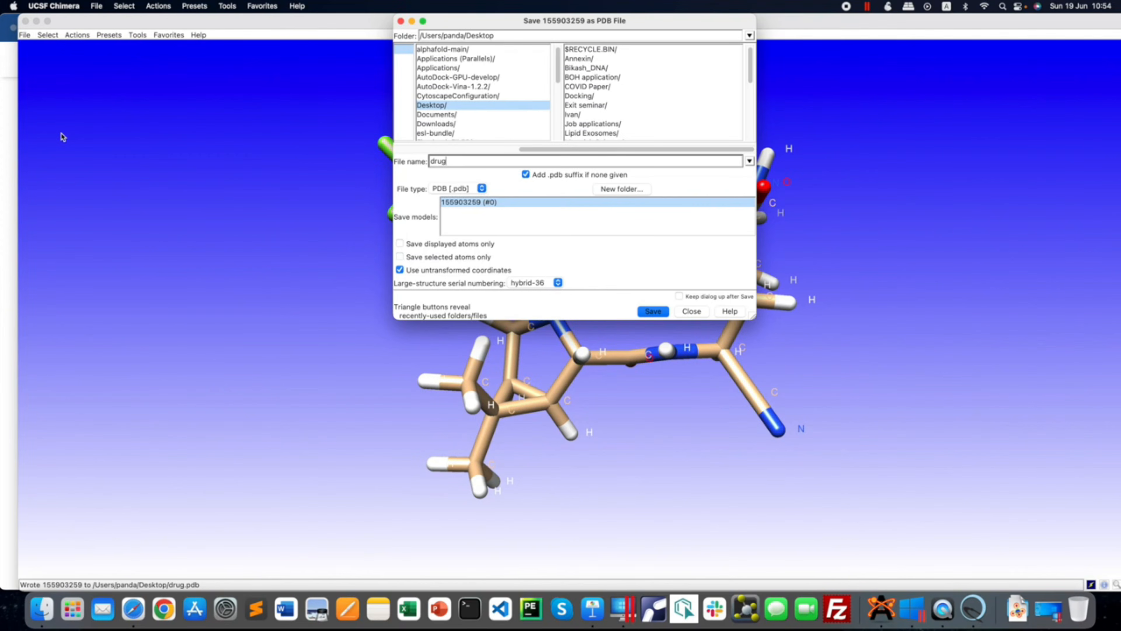
click(401, 21)
- Save the nirmatrelvir model to the Desktop as the Mol2 file drugmol.mol2 and close the Chimera window
click(24, 34)
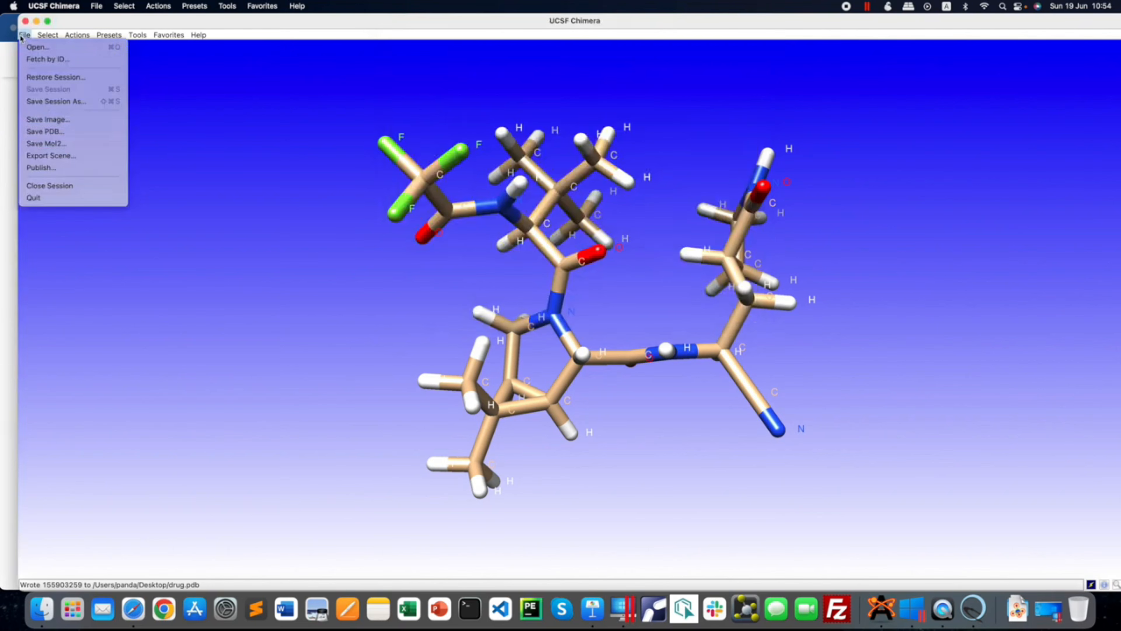
click(62, 144)
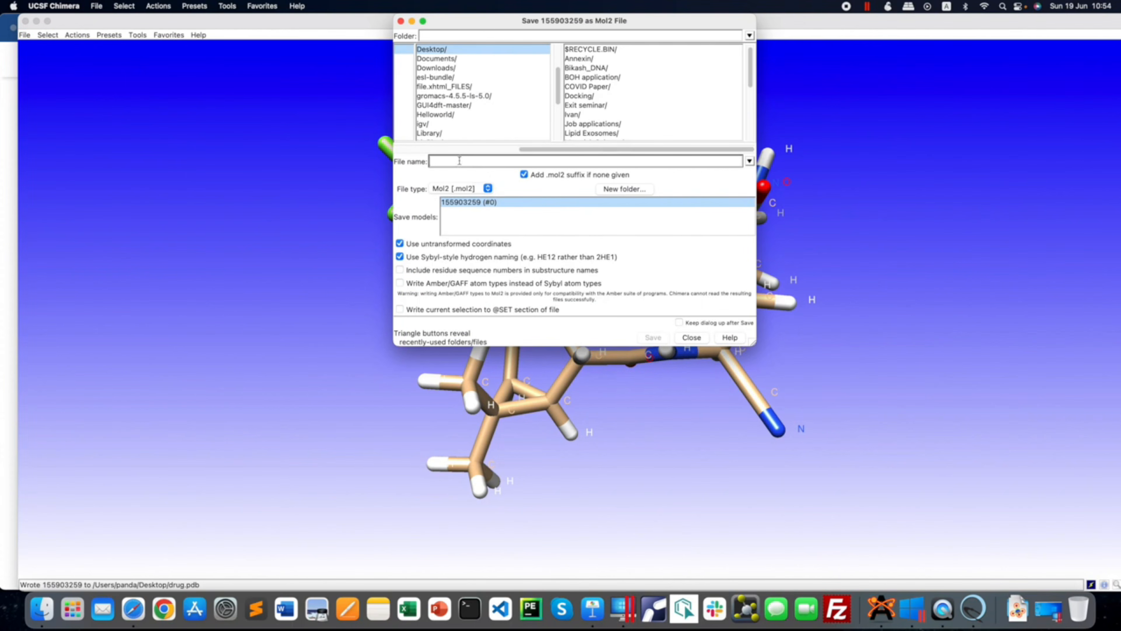
text(dr)
key(Return)
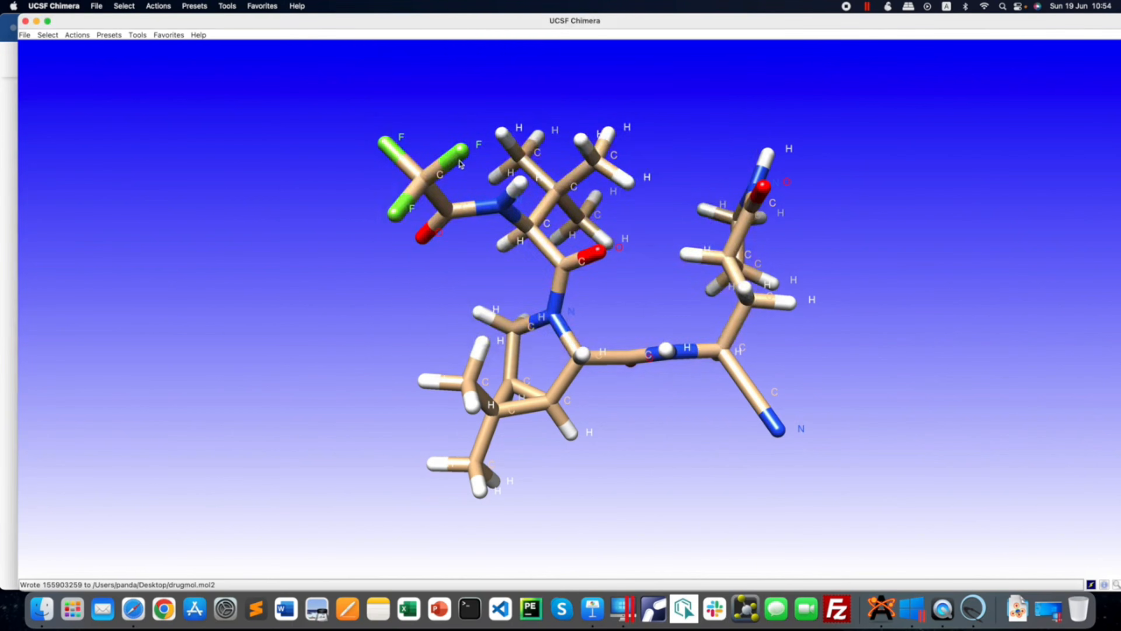
click(26, 22)
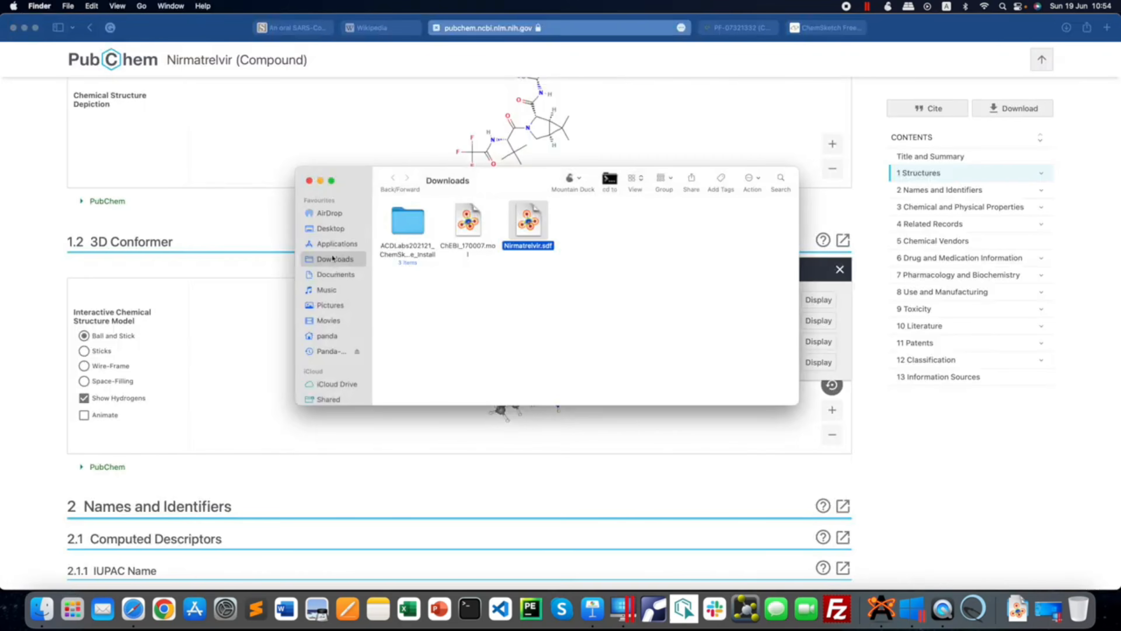
- Open drugmol.mol2 from the Desktop folder in Sublime Text
click(331, 229)
scroll(581, 331, down, 2)
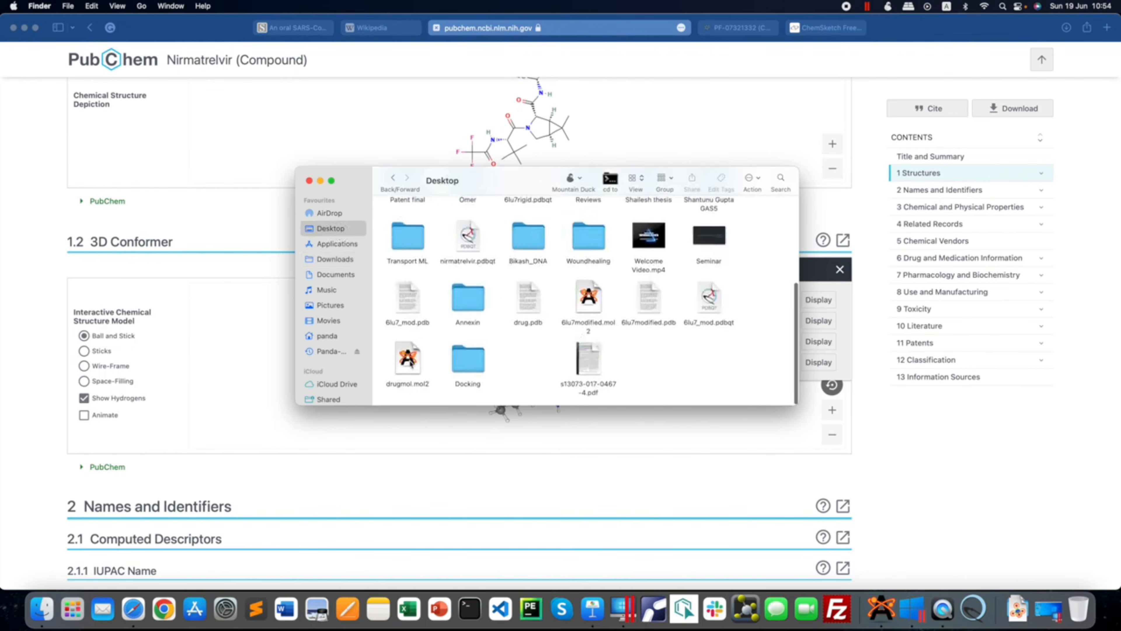
right_click(409, 361)
mouse_move(456, 360)
click(607, 498)
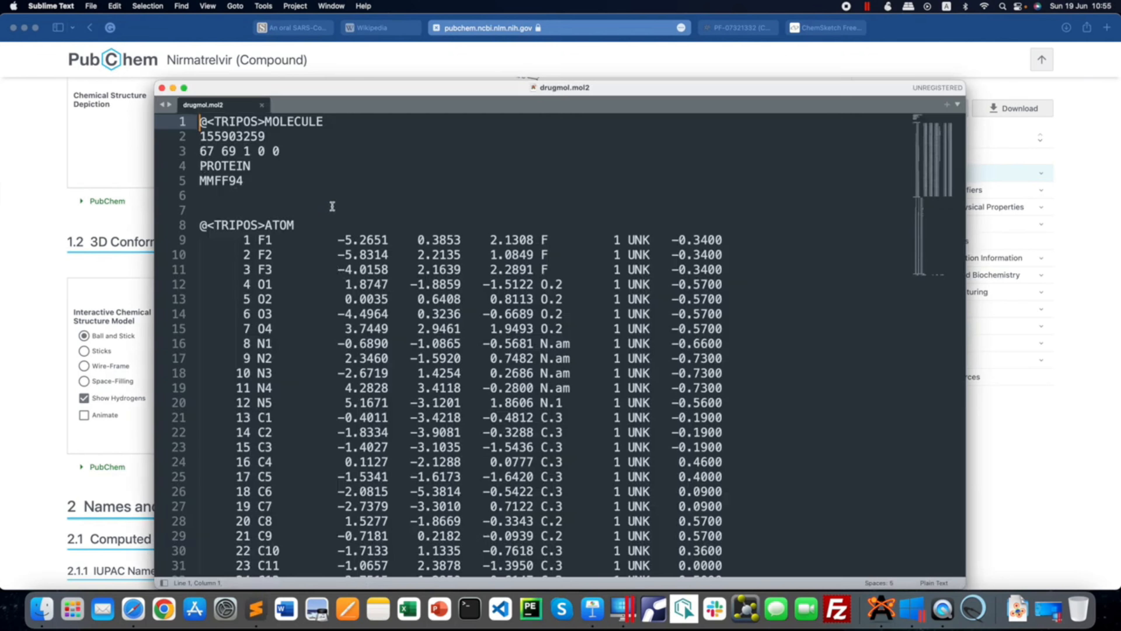
- Examine the atom names, coordinates, atom types and partial charges in drugmol.mol2, and close the file
scroll(332, 206, down, 4)
scroll(332, 206, up, 3)
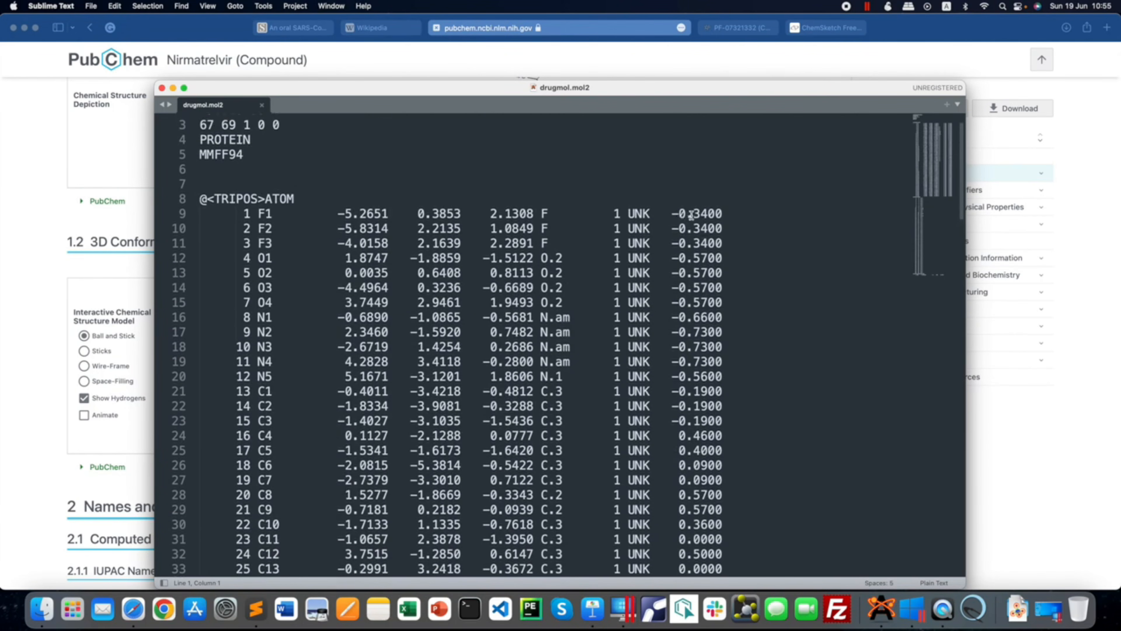
scroll(359, 221, down, 2)
drag(272, 149, 273, 312)
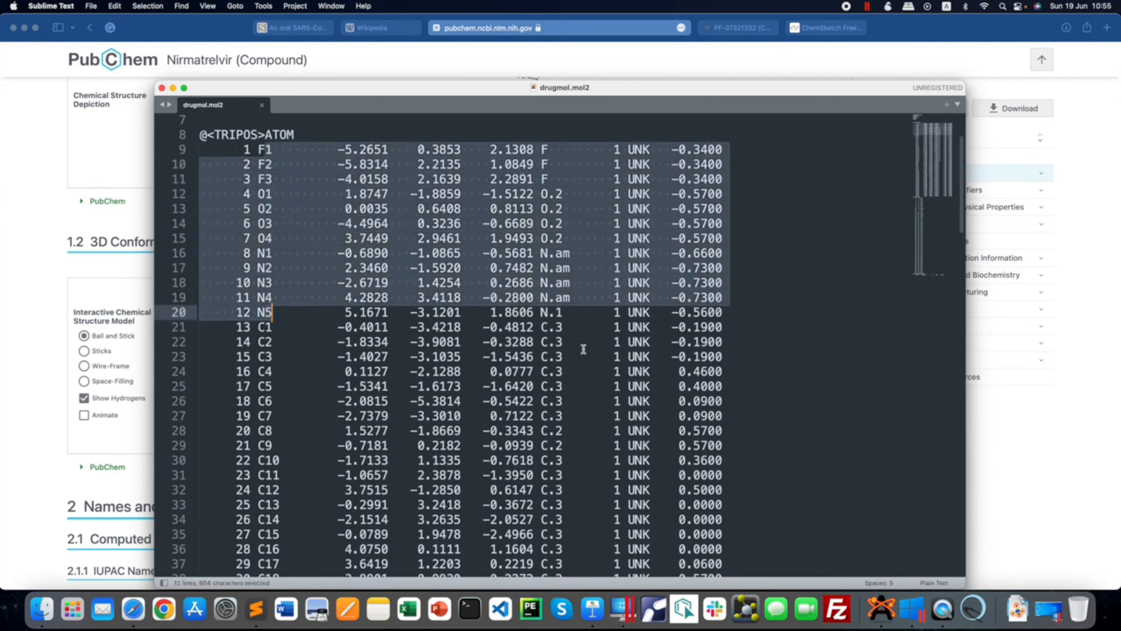
scroll(565, 287, down, 20)
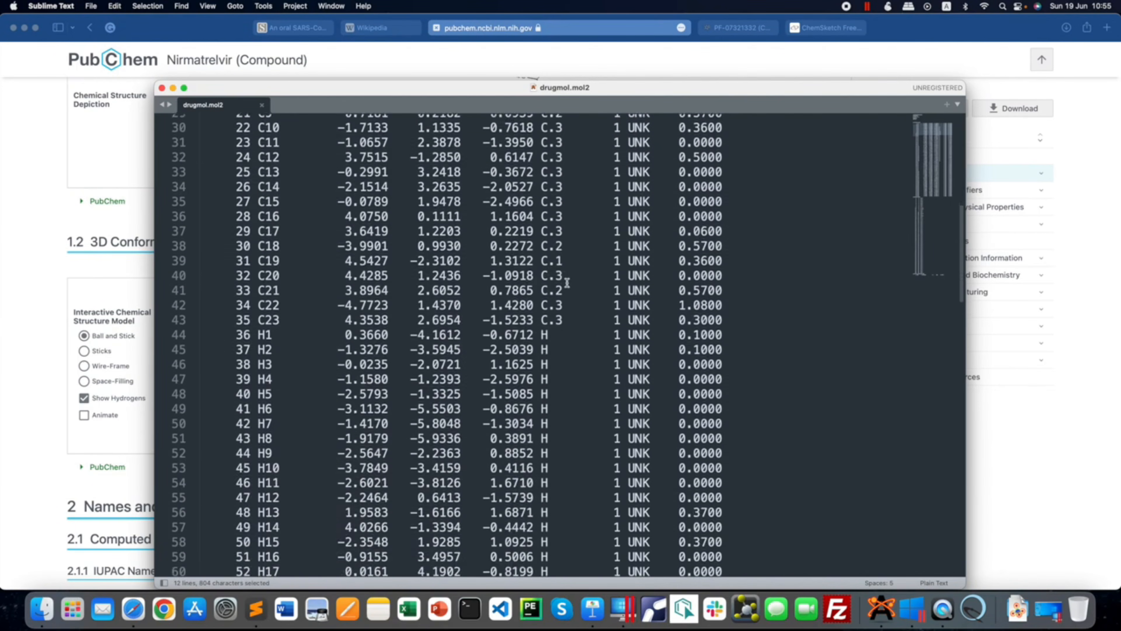
scroll(566, 283, up, 20)
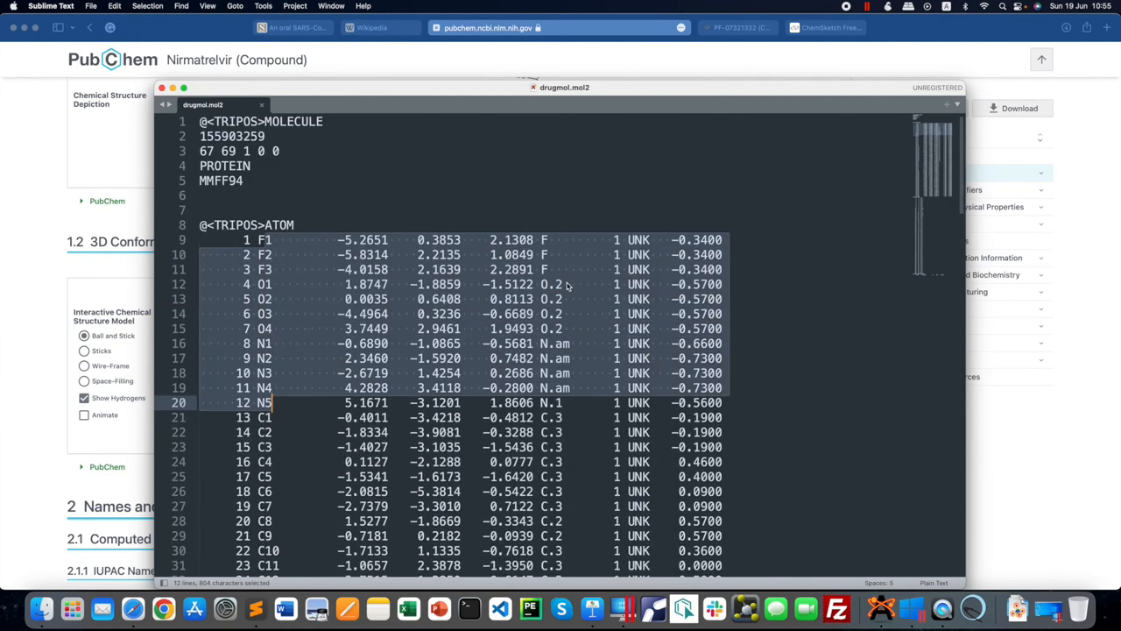
click(162, 88)
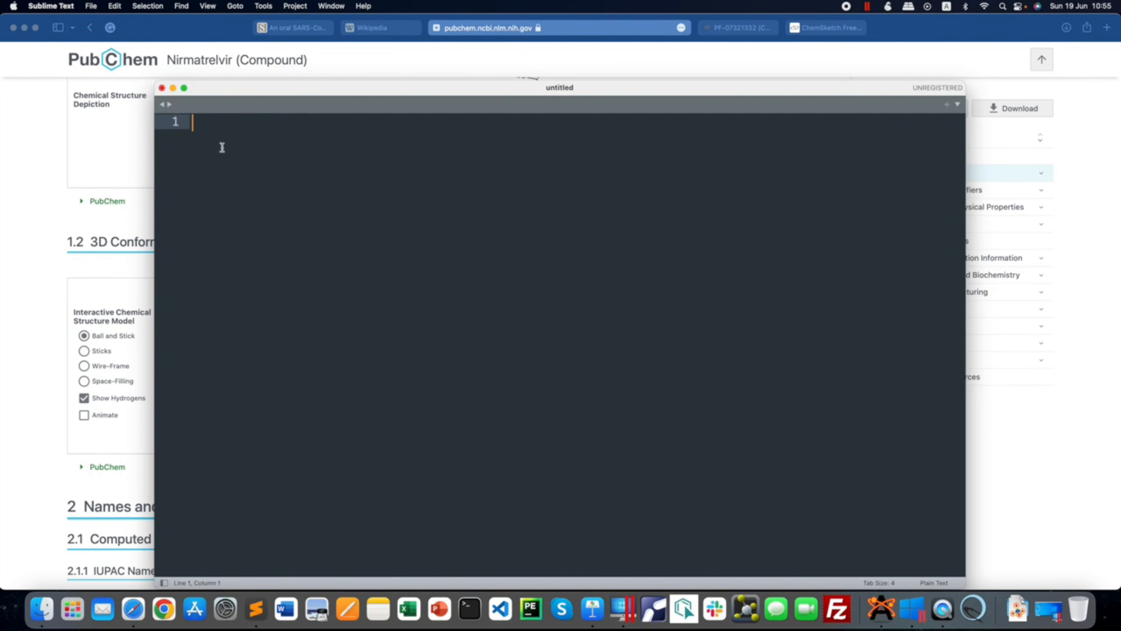
click(162, 88)
click(679, 350)
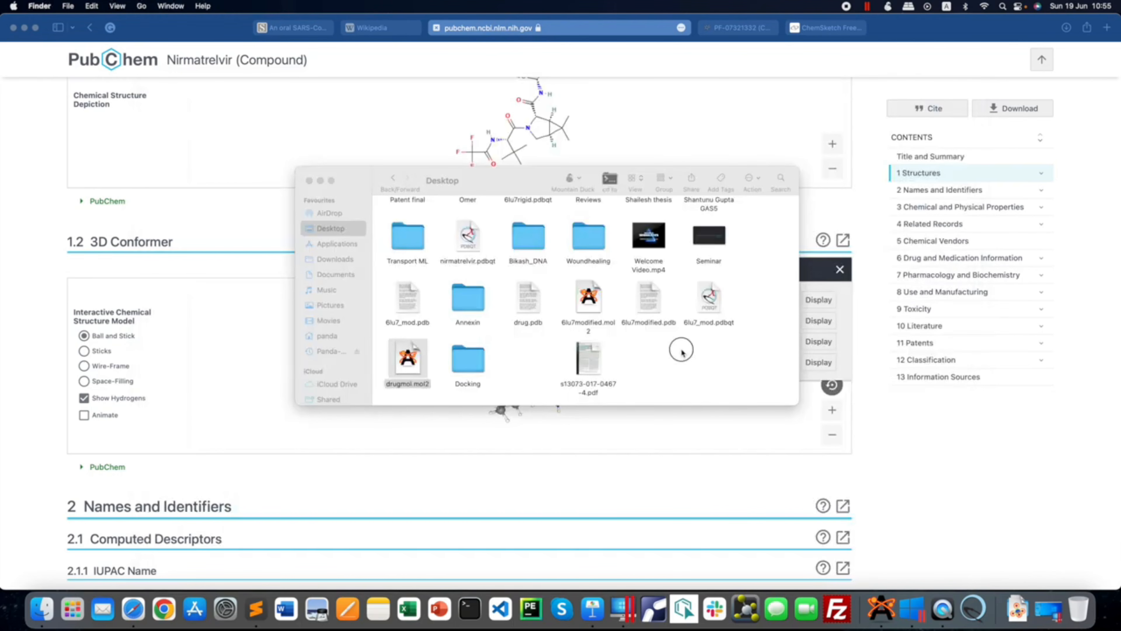
scroll(678, 351, up, 5)
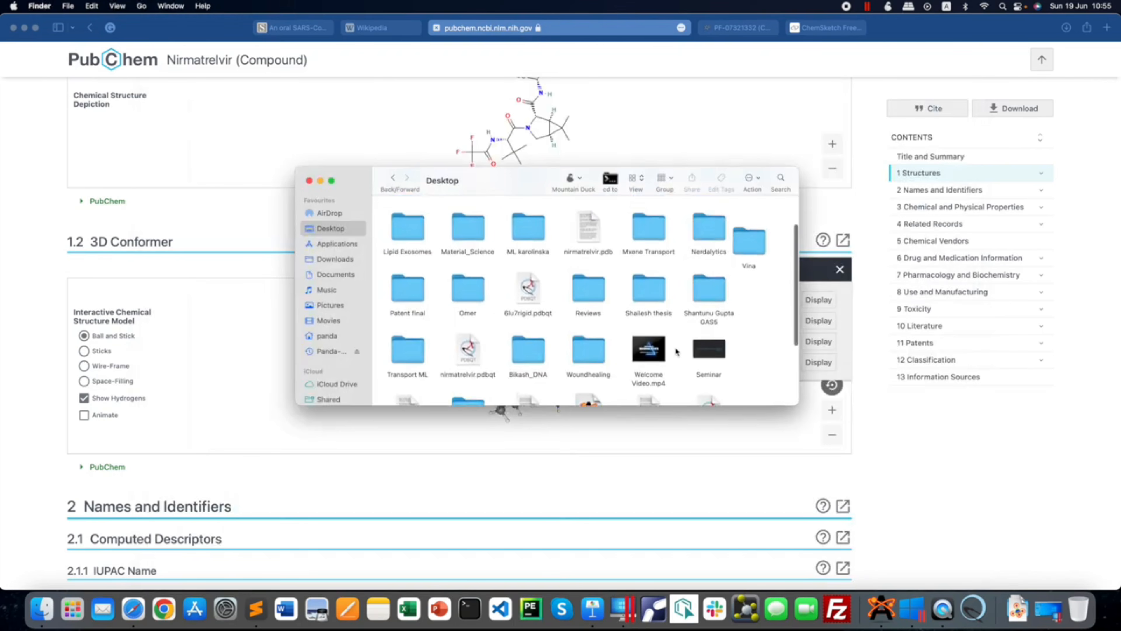
scroll(675, 351, up, 3)
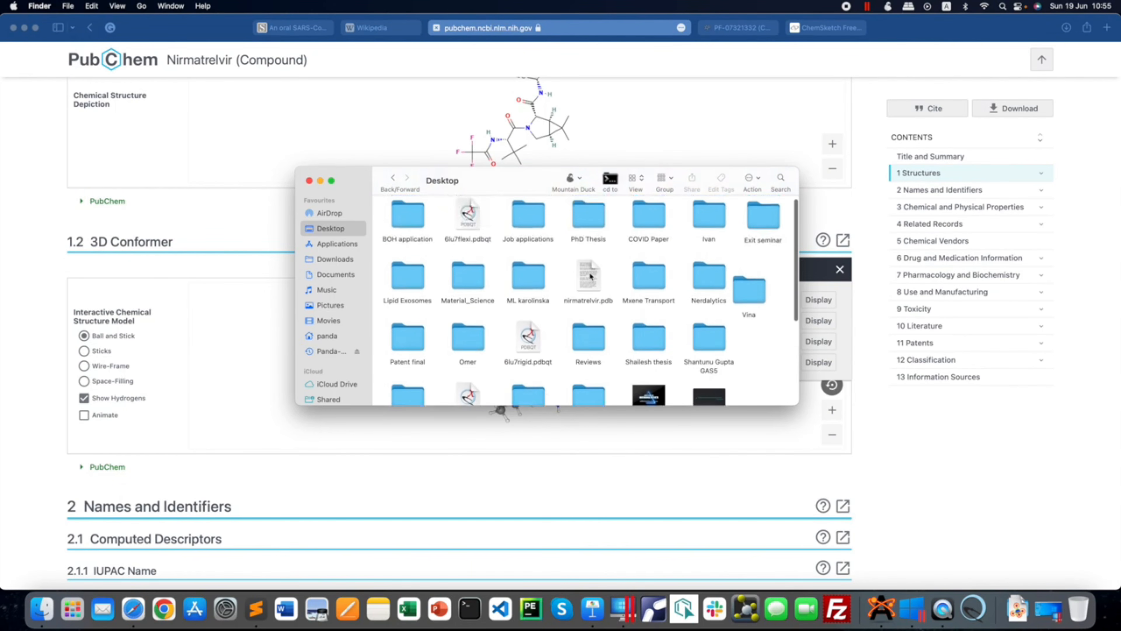
right_click(588, 273)
mouse_move(638, 291)
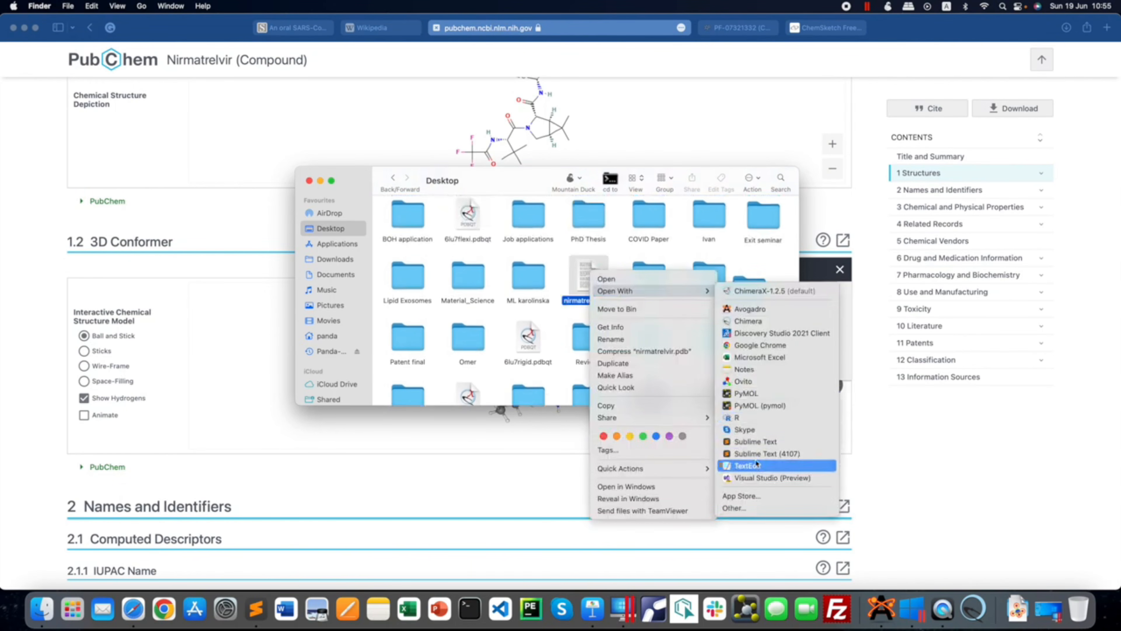
click(624, 246)
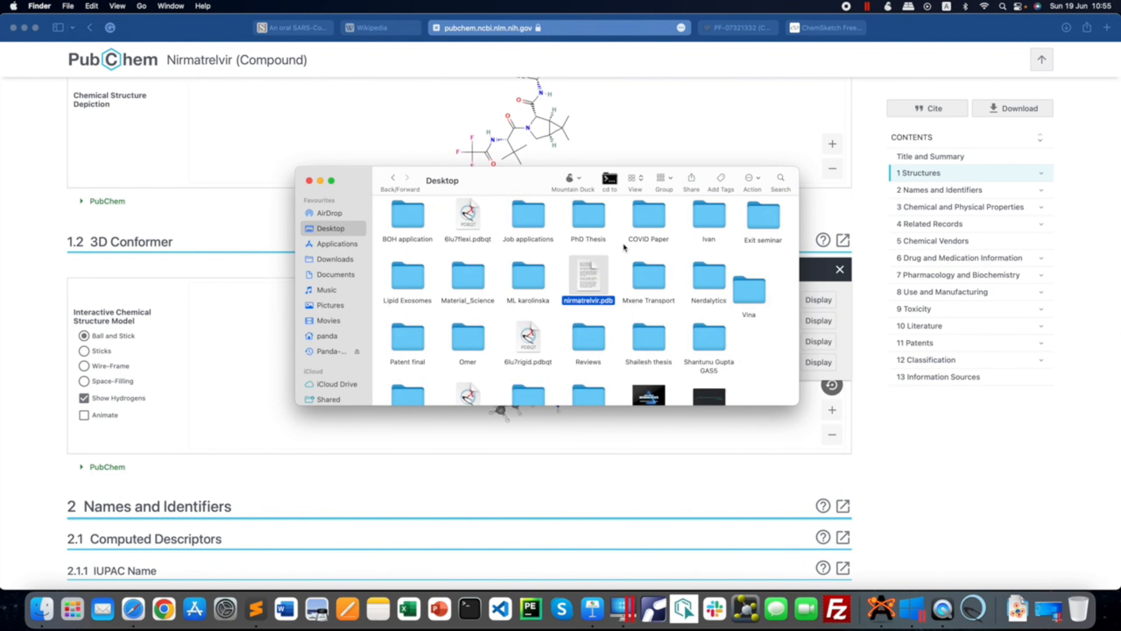
- Open drug.pdb from the Desktop folder in Sublime Text, inspect its atom records, and close the file and the folder window
scroll(624, 246, down, 5)
click(530, 305)
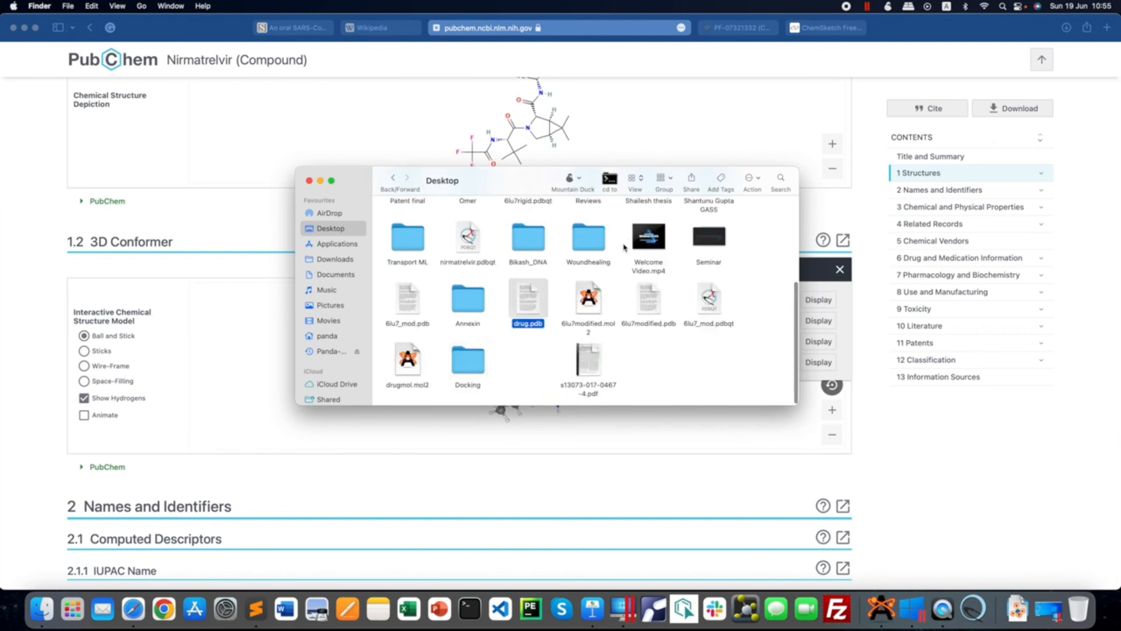
right_click(531, 308)
mouse_move(567, 323)
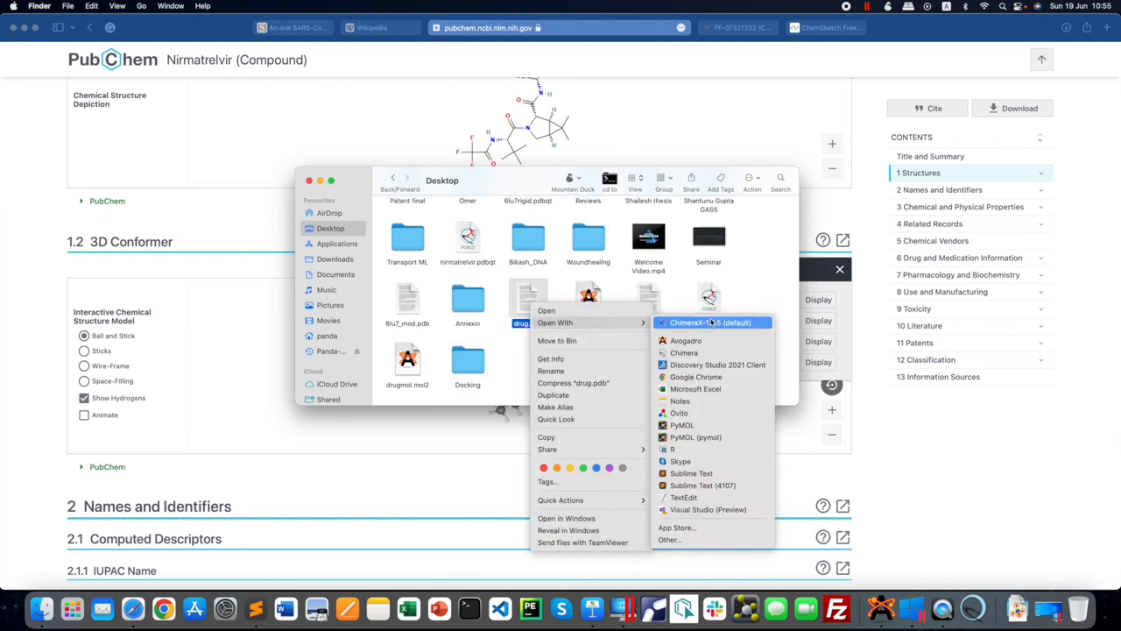
click(703, 476)
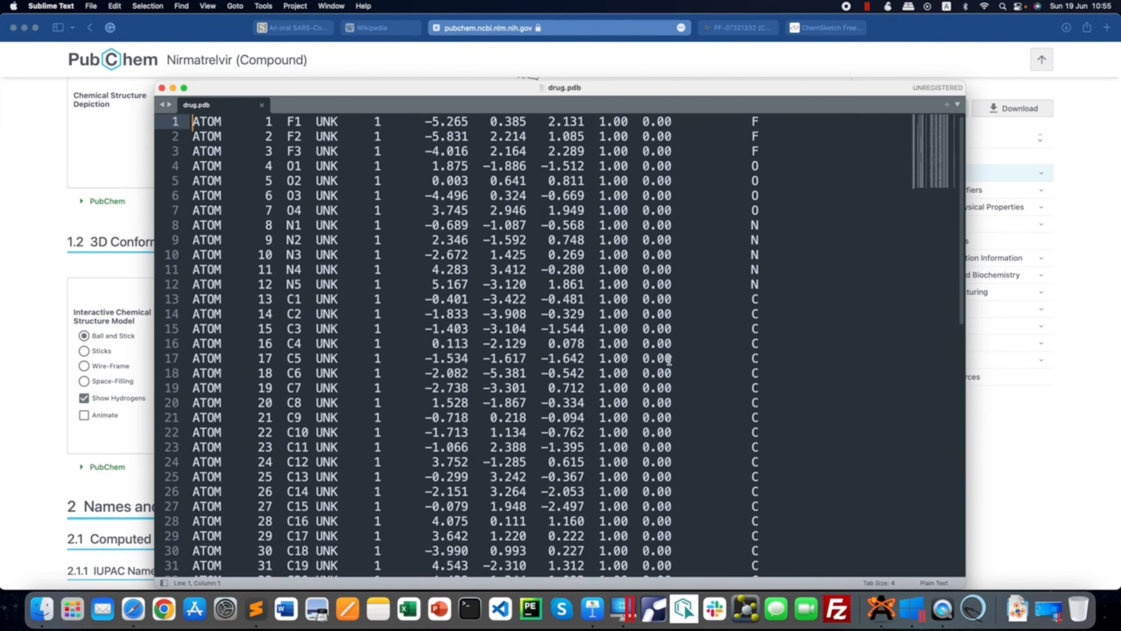
scroll(668, 359, down, 12)
scroll(668, 359, up, 12)
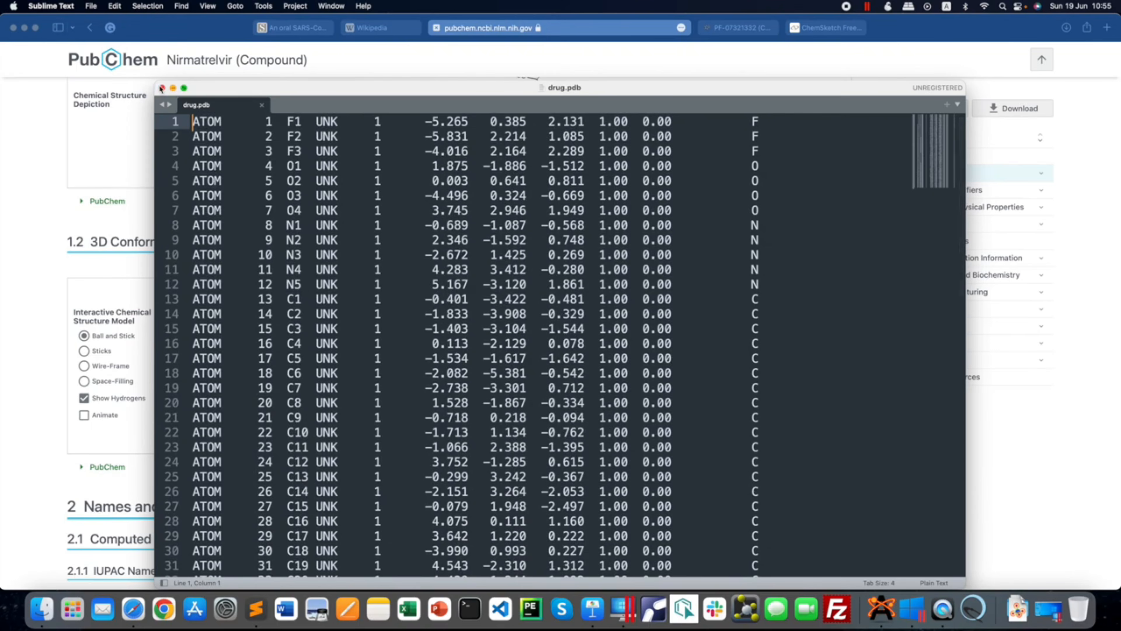
click(162, 89)
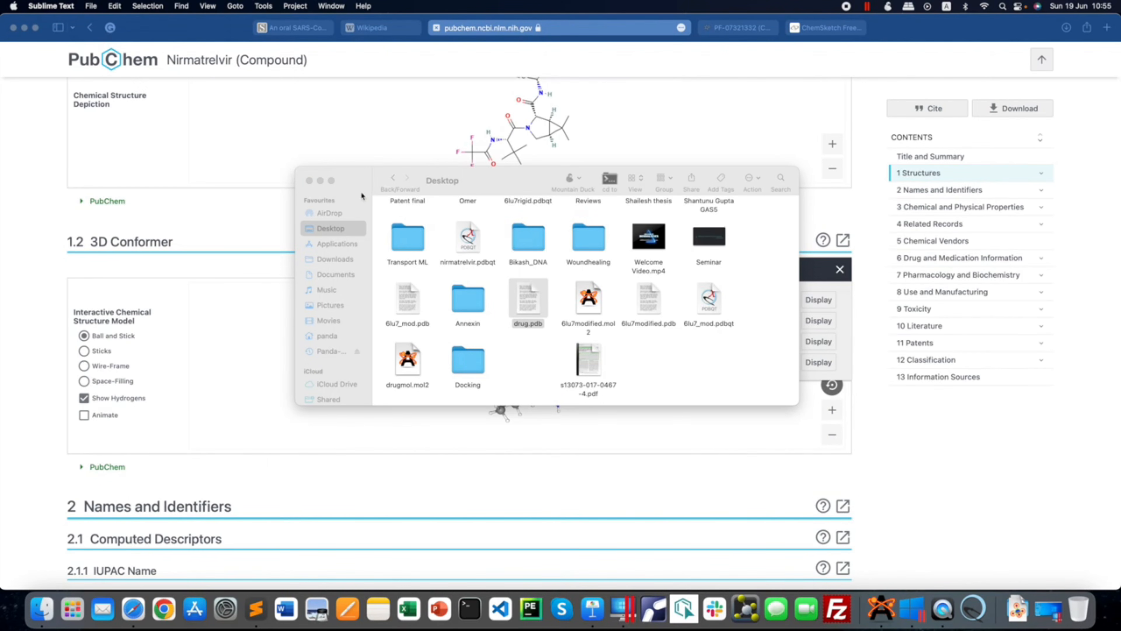
click(308, 180)
- Find the Canonical SMILES entry on the PubChem nirmatrelvir page and highlight its full string
scroll(339, 193, down, 10)
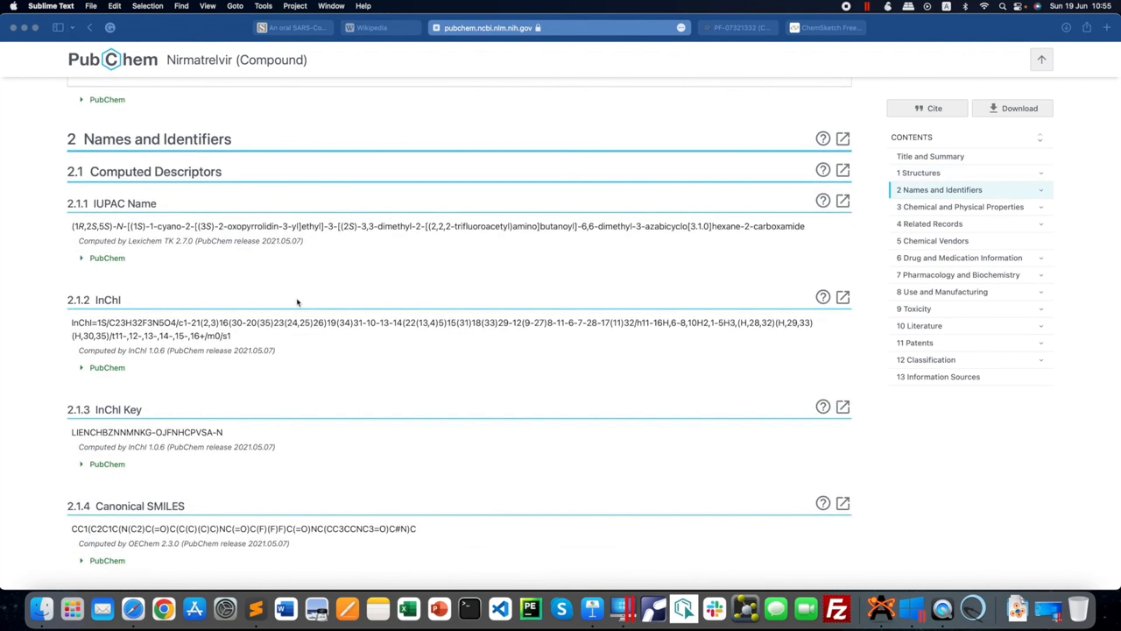
scroll(300, 303, down, 2)
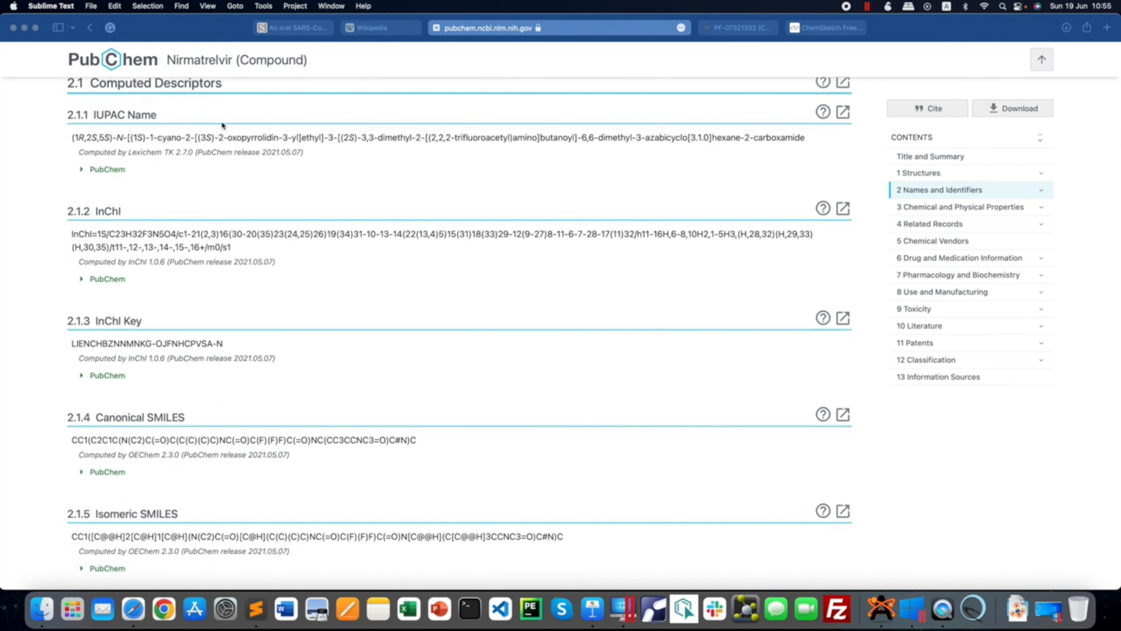
scroll(355, 331, down, 2)
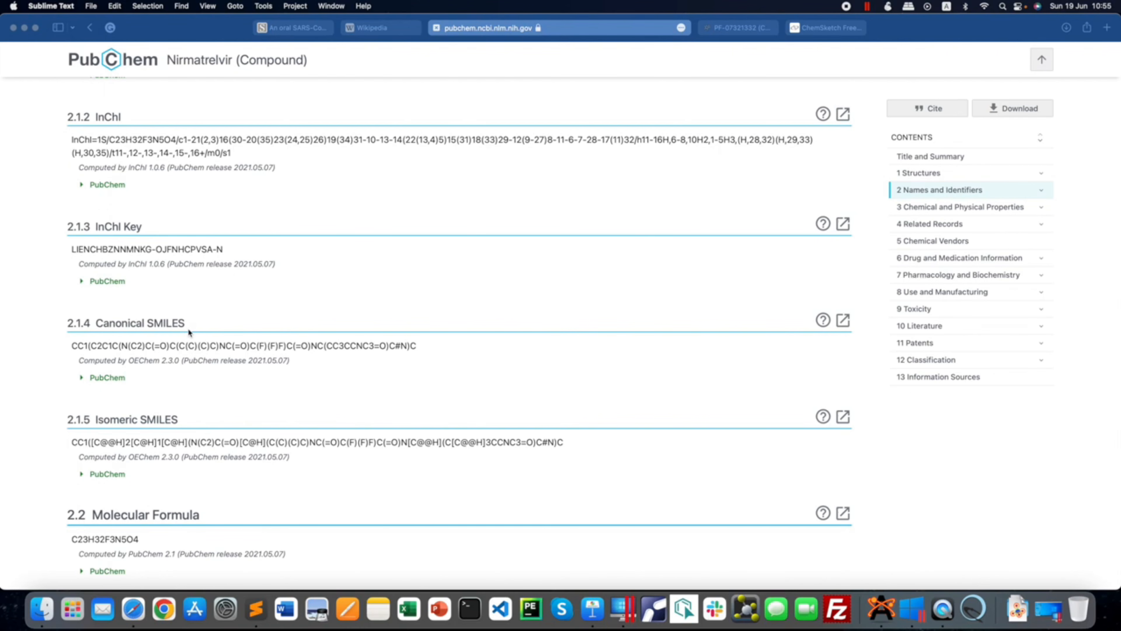
click(73, 347)
drag(73, 347, 419, 345)
click(455, 350)
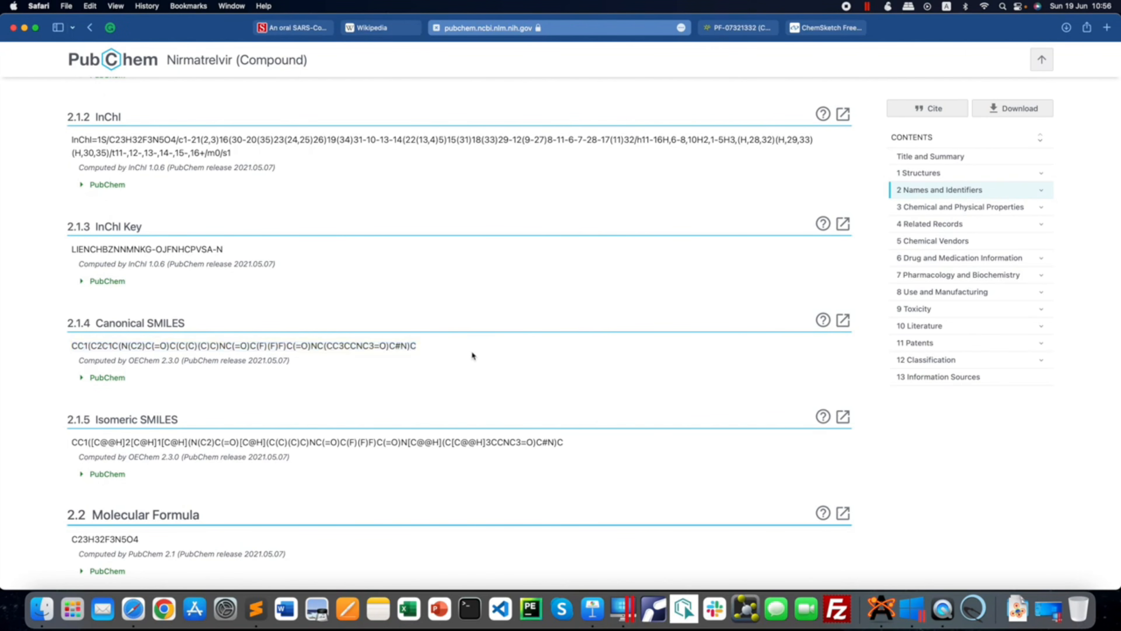
- Switch to the Windows 10 virtual machine, and return to Safari to view the ChemSketch Freeware page
click(1047, 609)
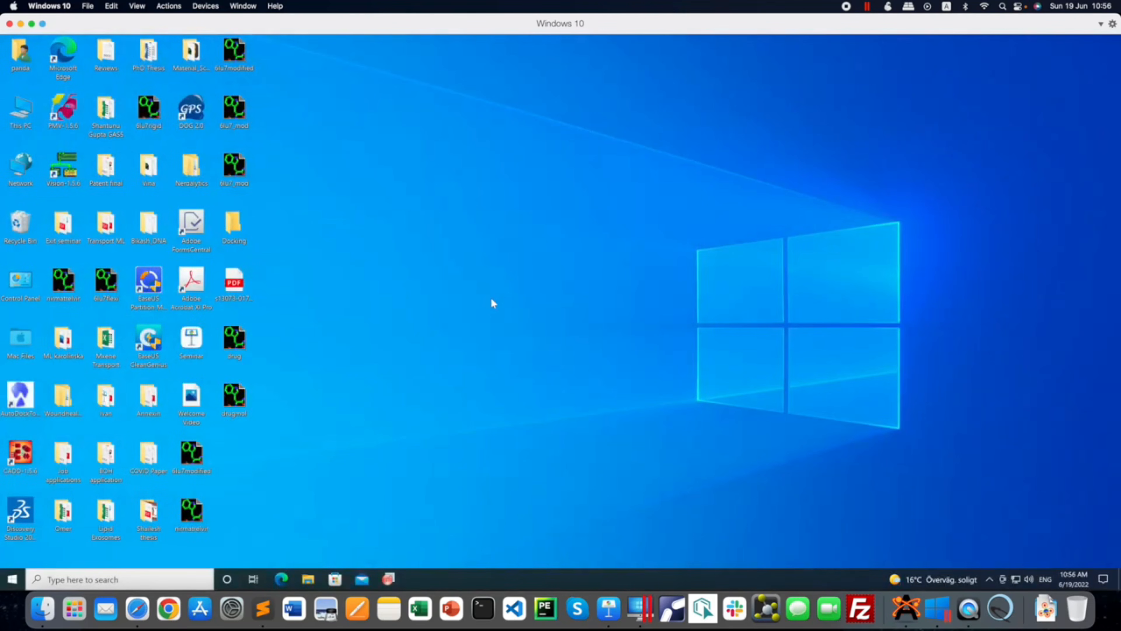
click(11, 581)
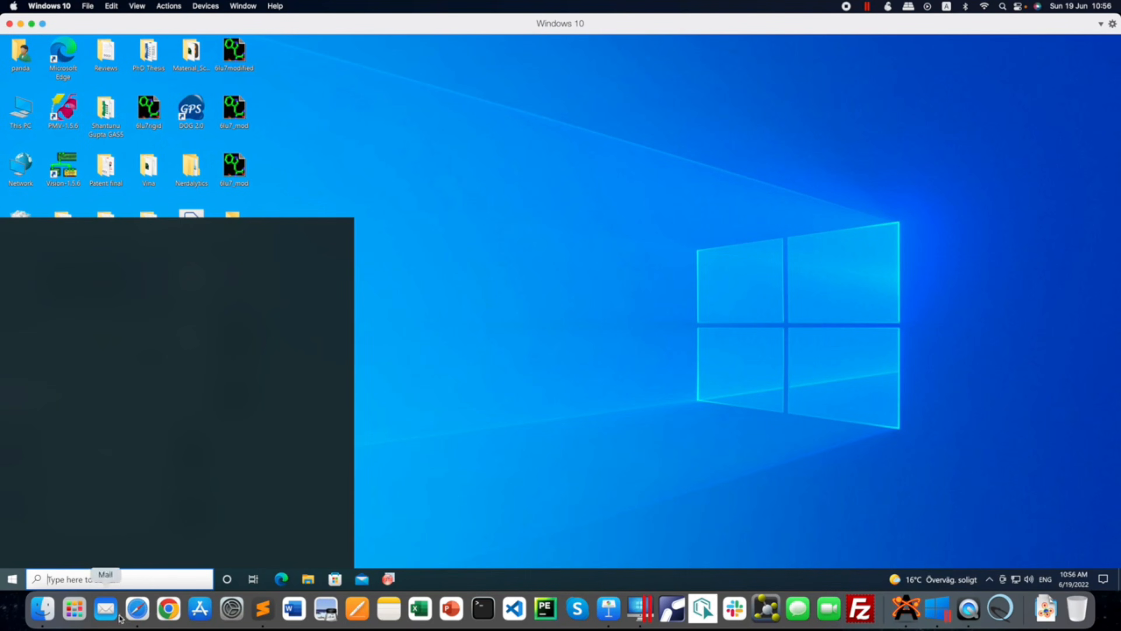
click(138, 608)
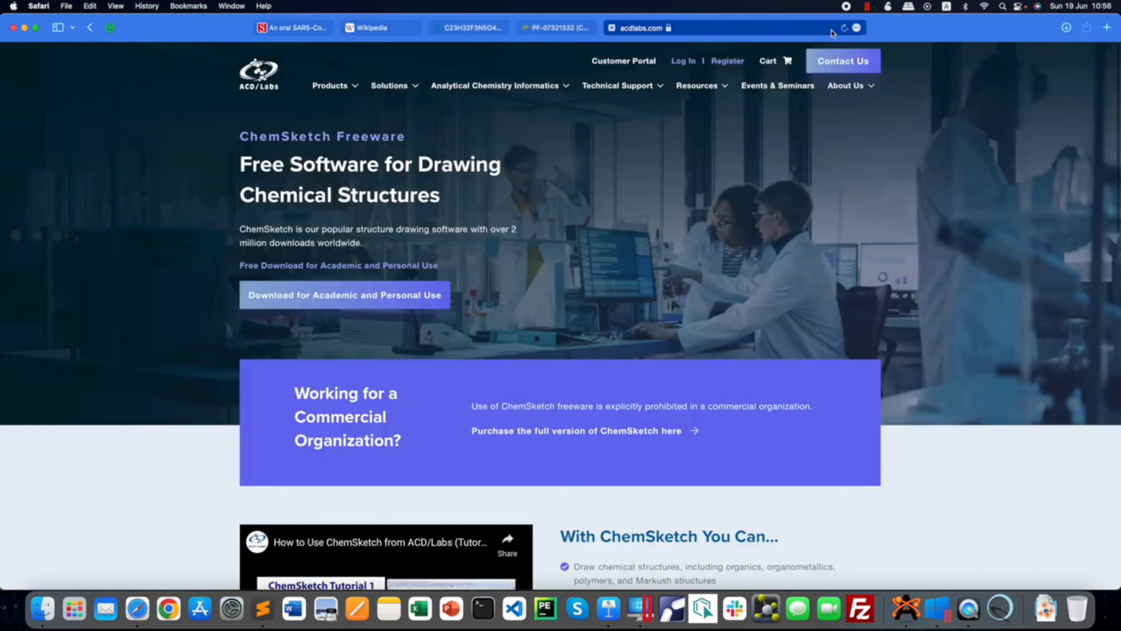
- Review the ChemSketch Freeware page on acdlabs.com, including the free academic download and the listed features
click(828, 28)
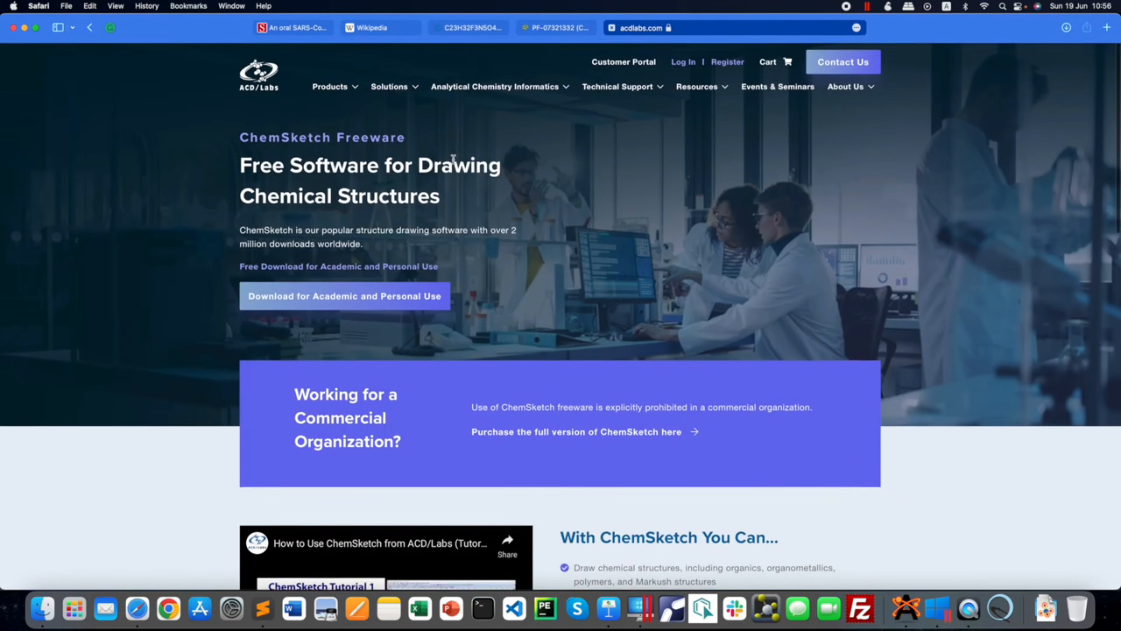
mouse_move(644, 90)
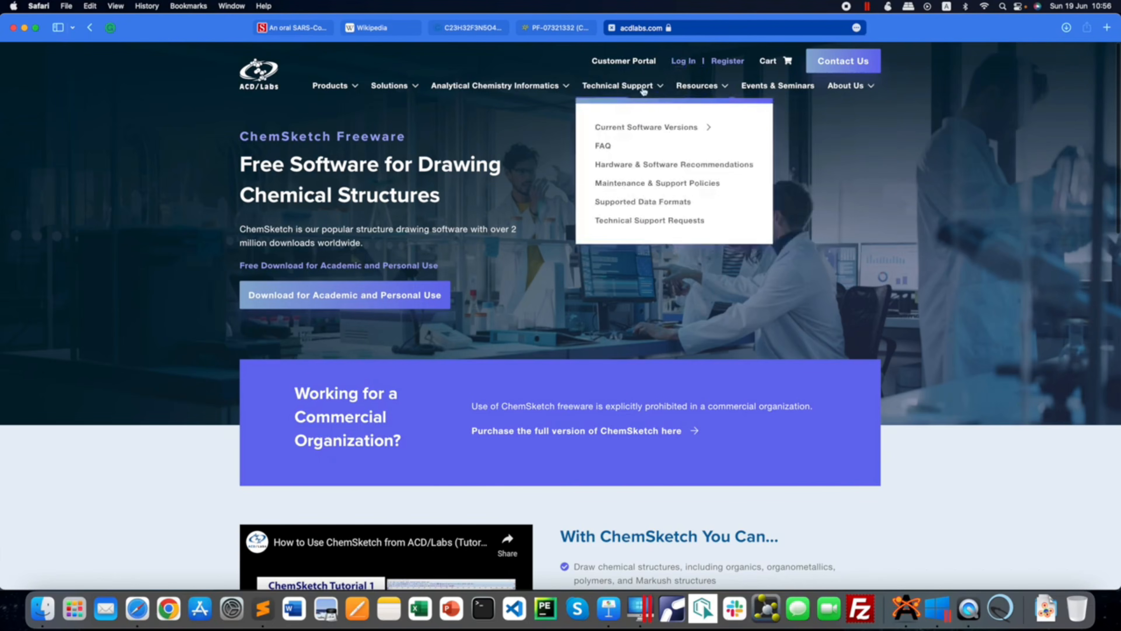
scroll(363, 295, down, 1)
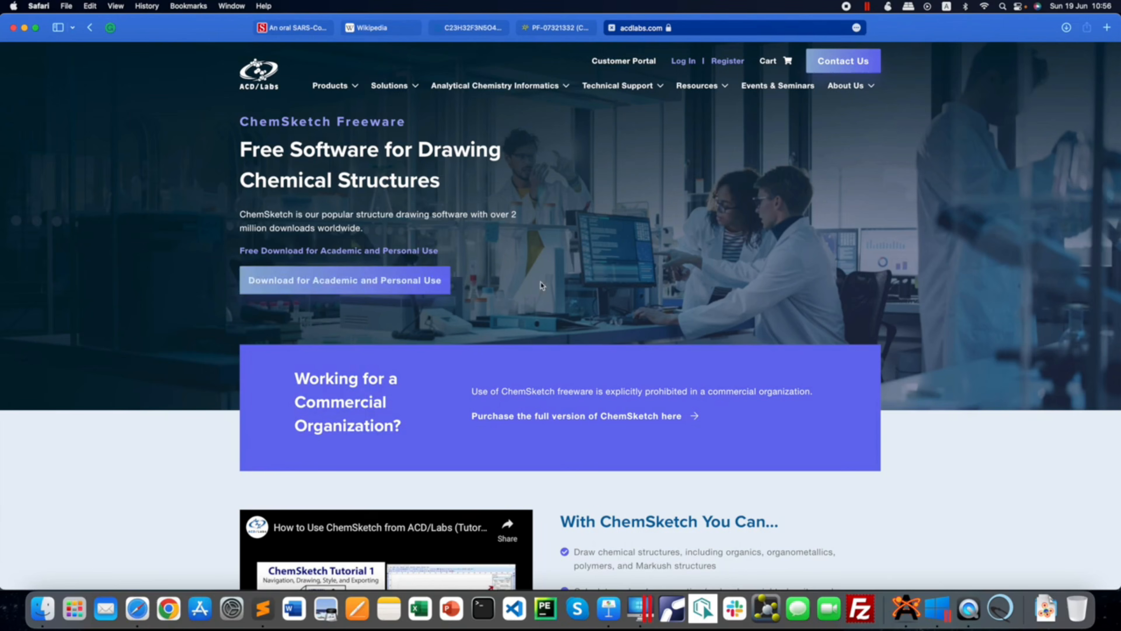
scroll(540, 282, down, 1)
scroll(508, 274, down, 3)
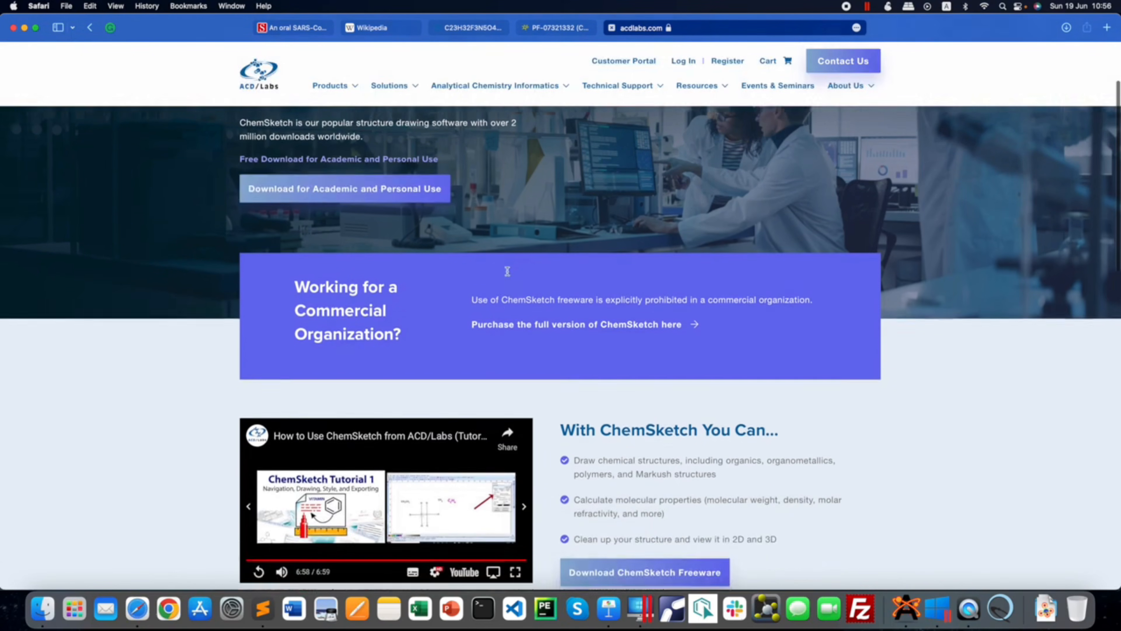
scroll(509, 274, up, 5)
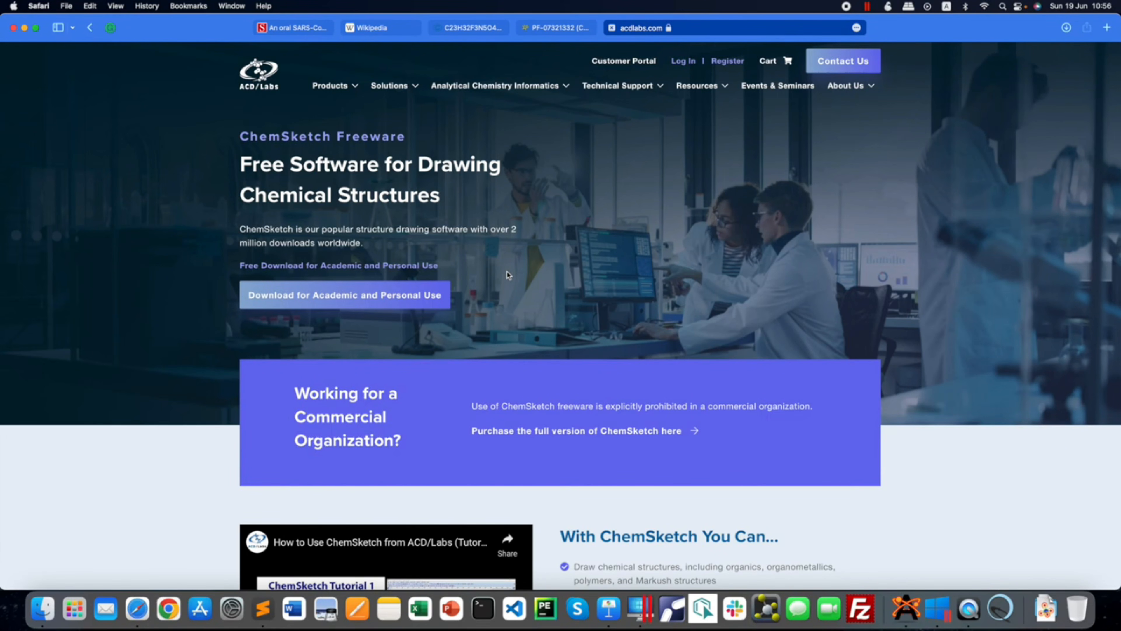
- Switch to the Windows 10 virtual machine, launch ChemSketch and dismiss its startup product and tip windows
click(938, 612)
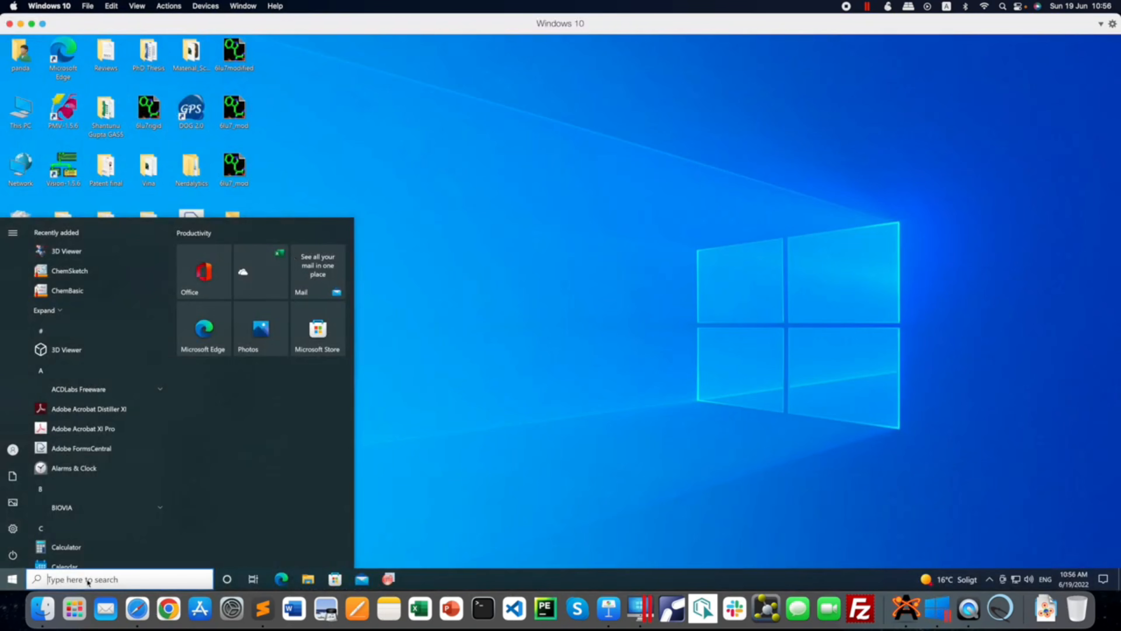
click(77, 272)
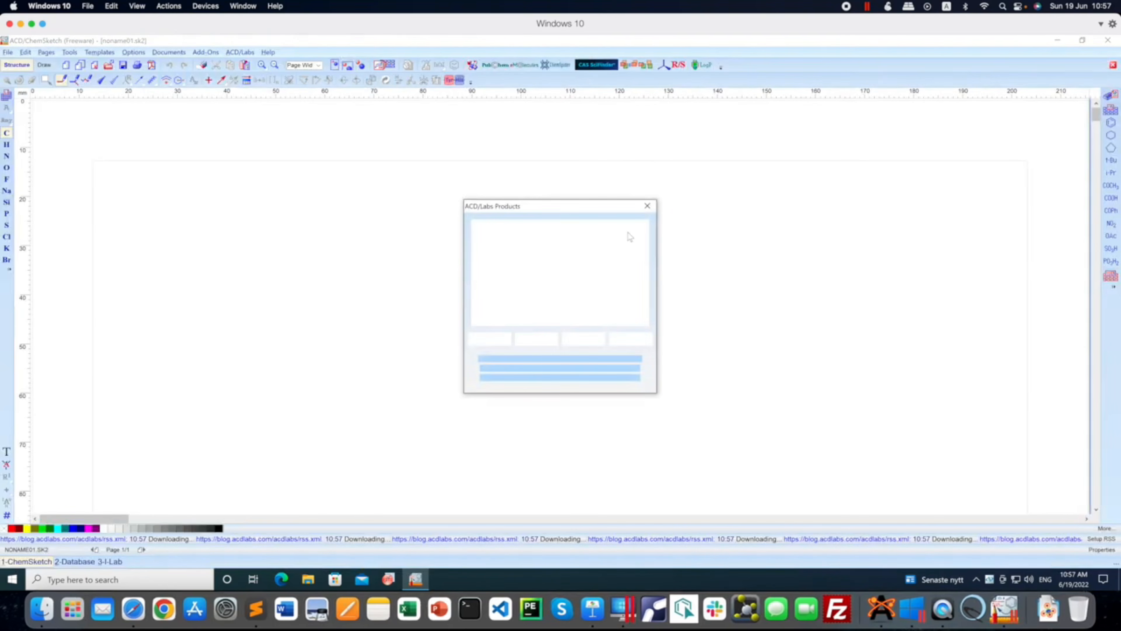
click(647, 206)
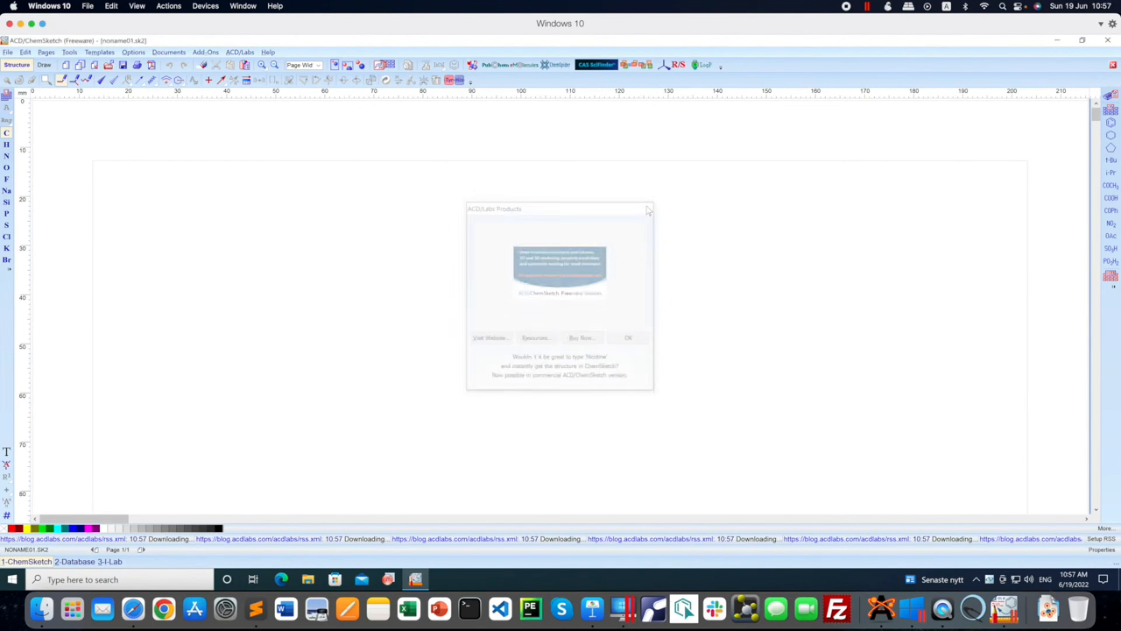
click(631, 367)
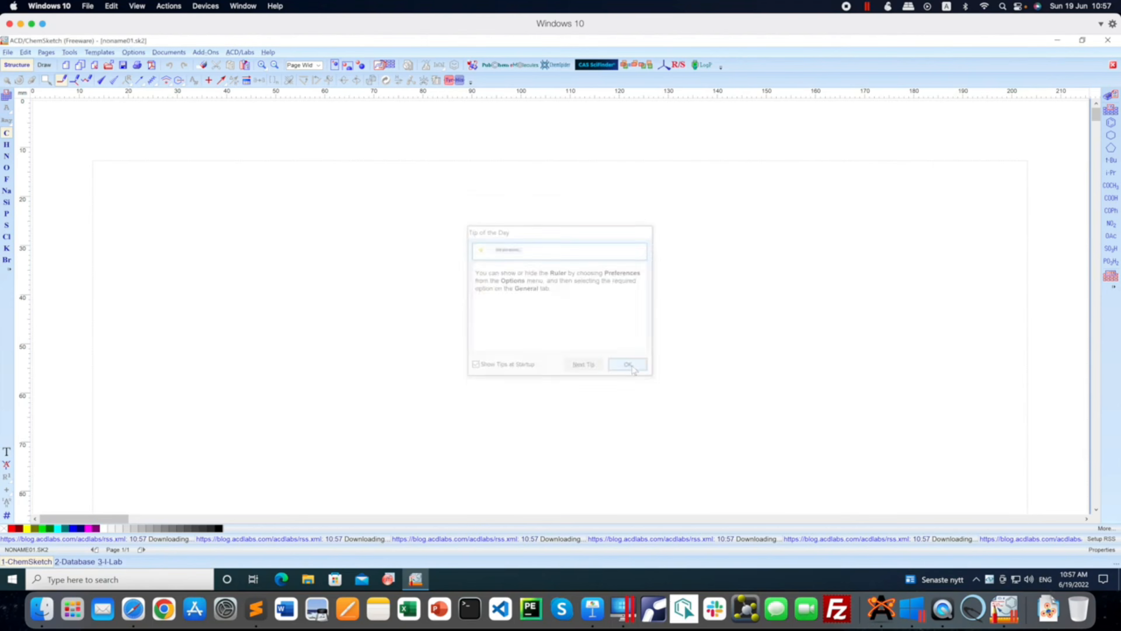
- Switch to Safari and copy the Canonical SMILES string from the PubChem page for Nirmatrelvir
click(141, 614)
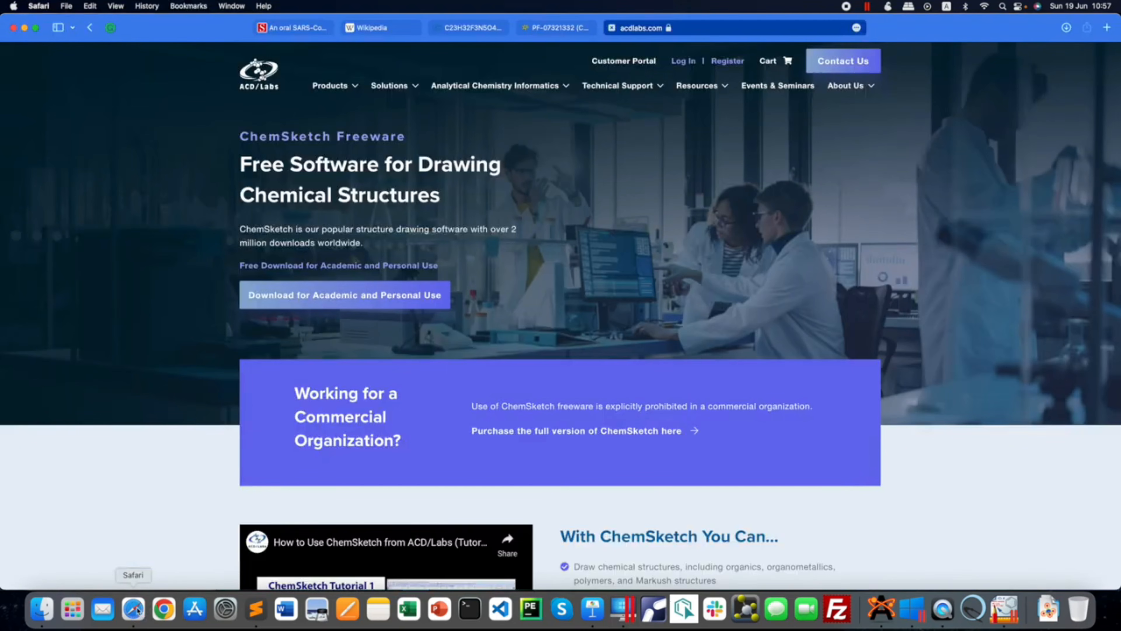
click(477, 29)
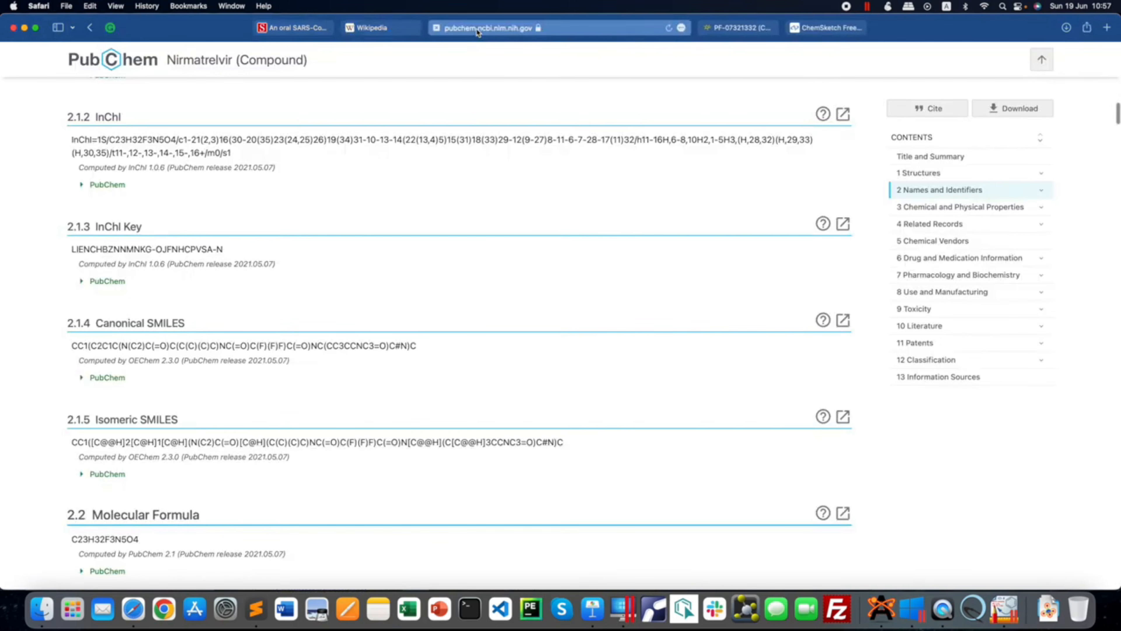
scroll(84, 380, up, 1)
drag(72, 357, 428, 354)
key(super+c)
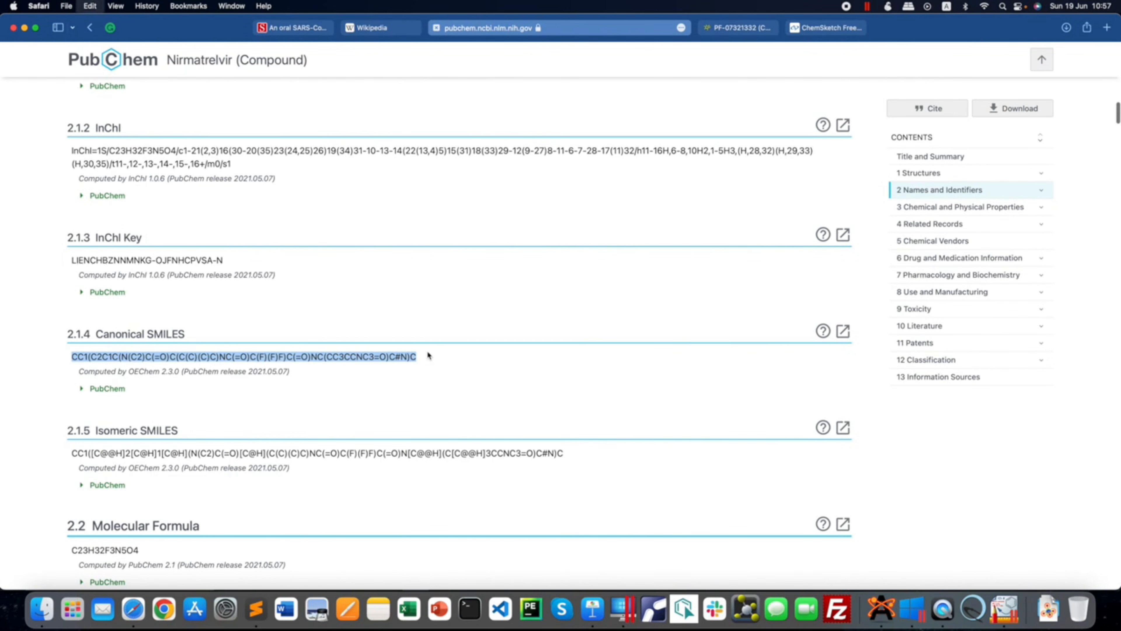
- In ChemSketch, generate a structure on the page from the copied Canonical SMILES and clean the structure
click(622, 608)
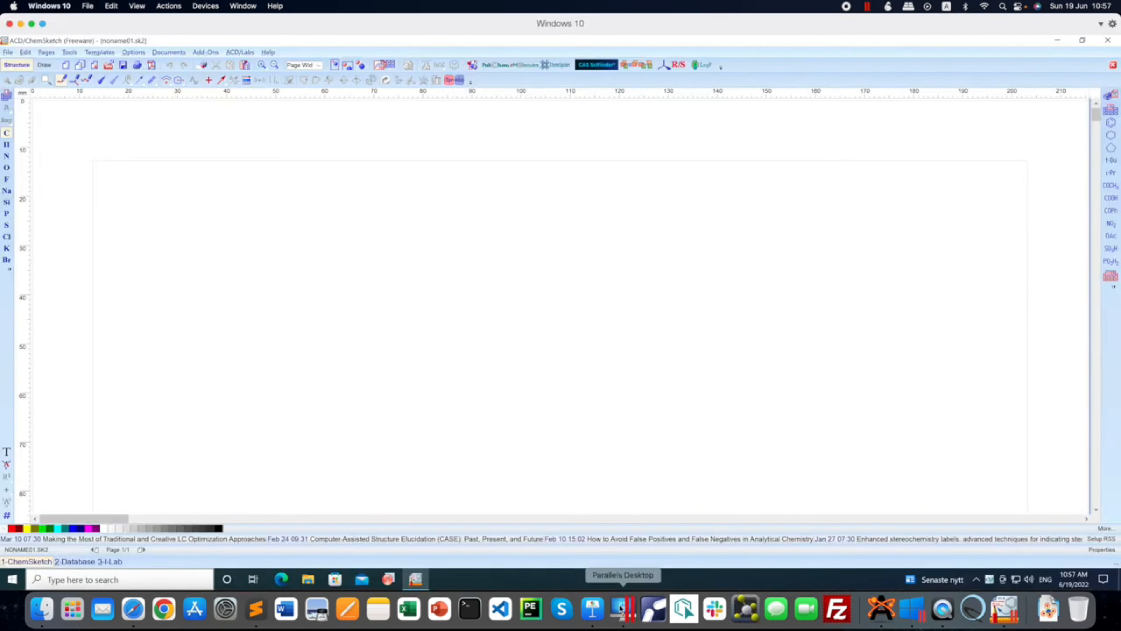
click(69, 52)
mouse_move(127, 241)
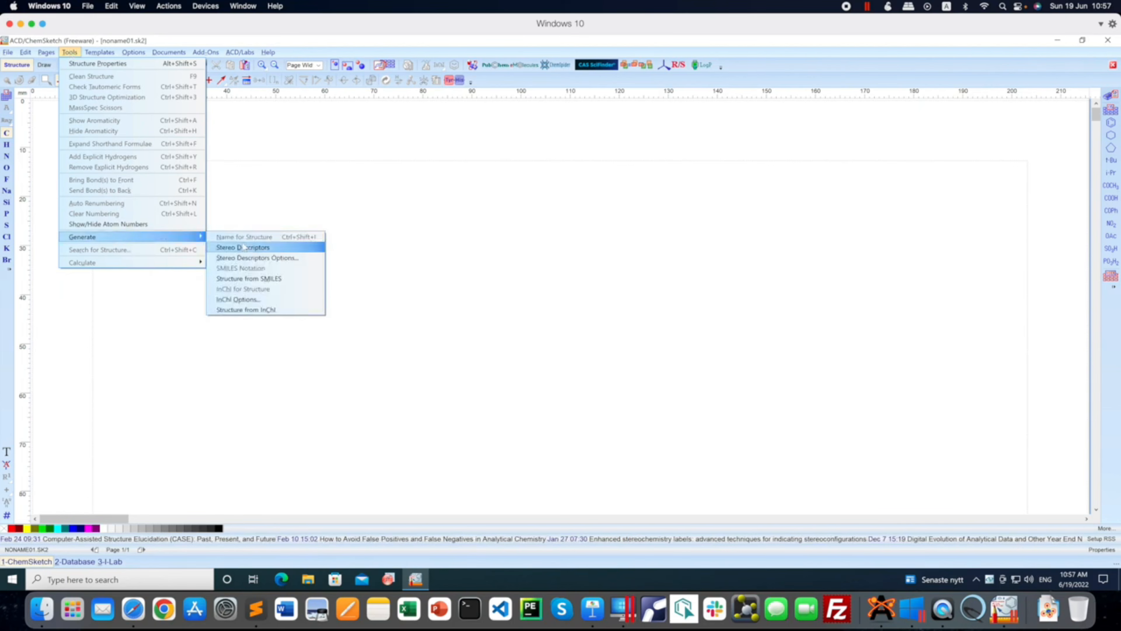
click(259, 279)
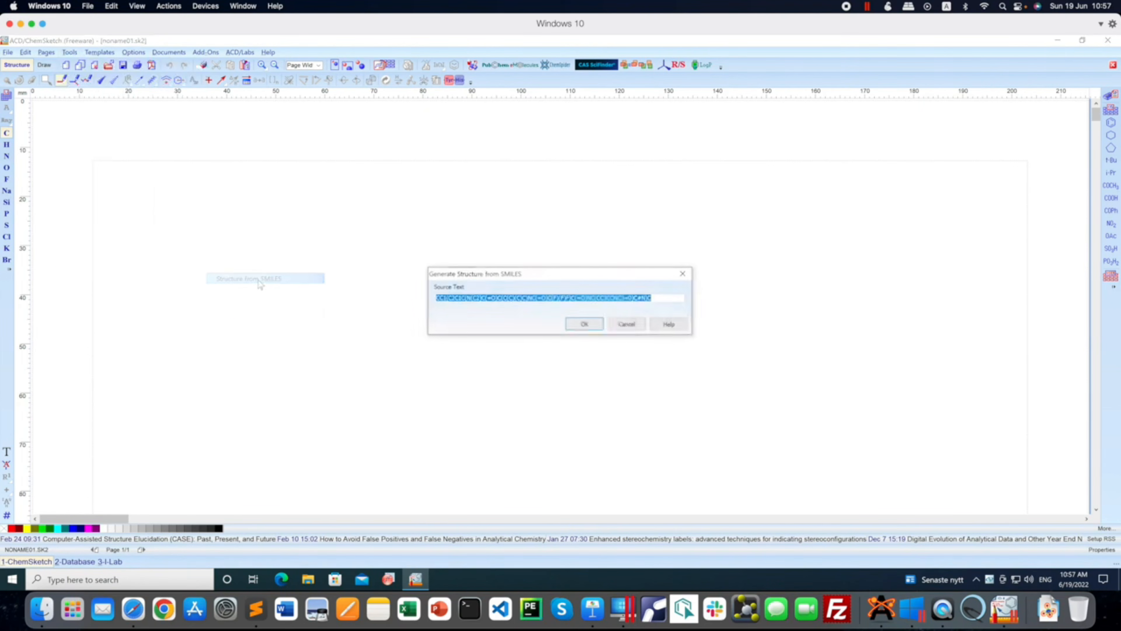
drag(657, 297, 423, 292)
key(ctrl+v)
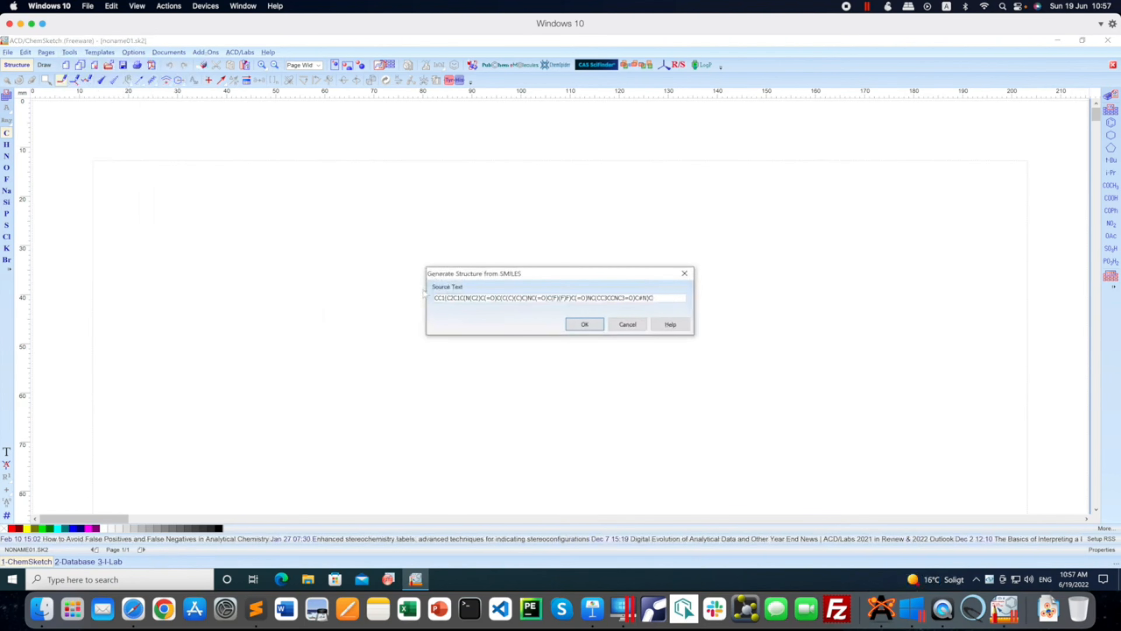
click(585, 324)
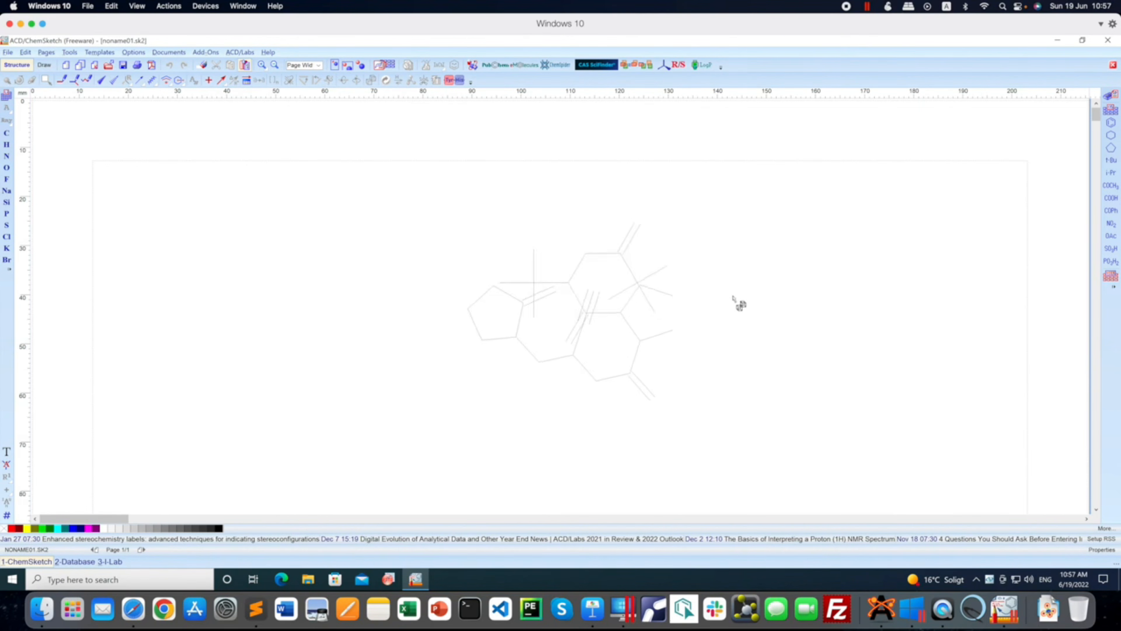
click(705, 274)
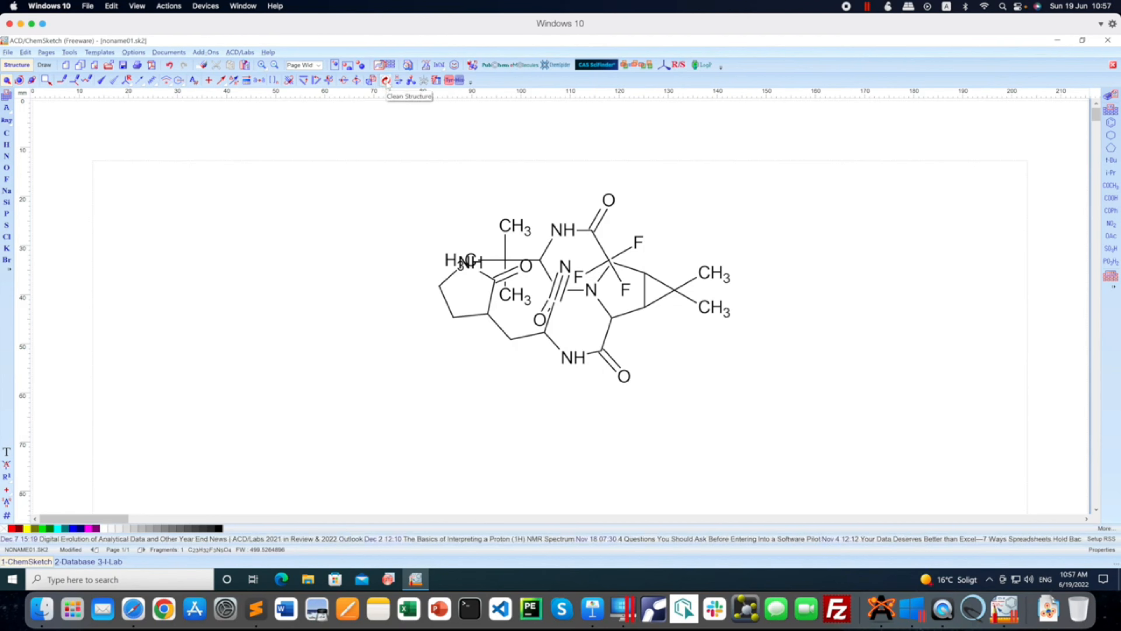
click(386, 84)
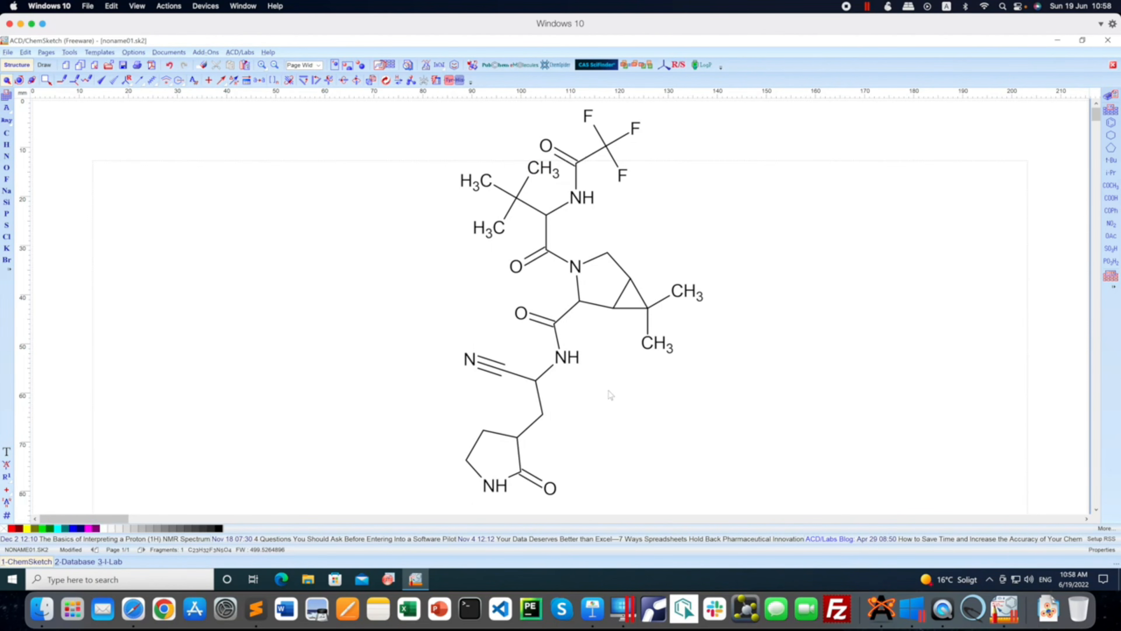
- Number the structure's atoms with Auto Renumbering and run 3D Structure Optimization on it
click(68, 52)
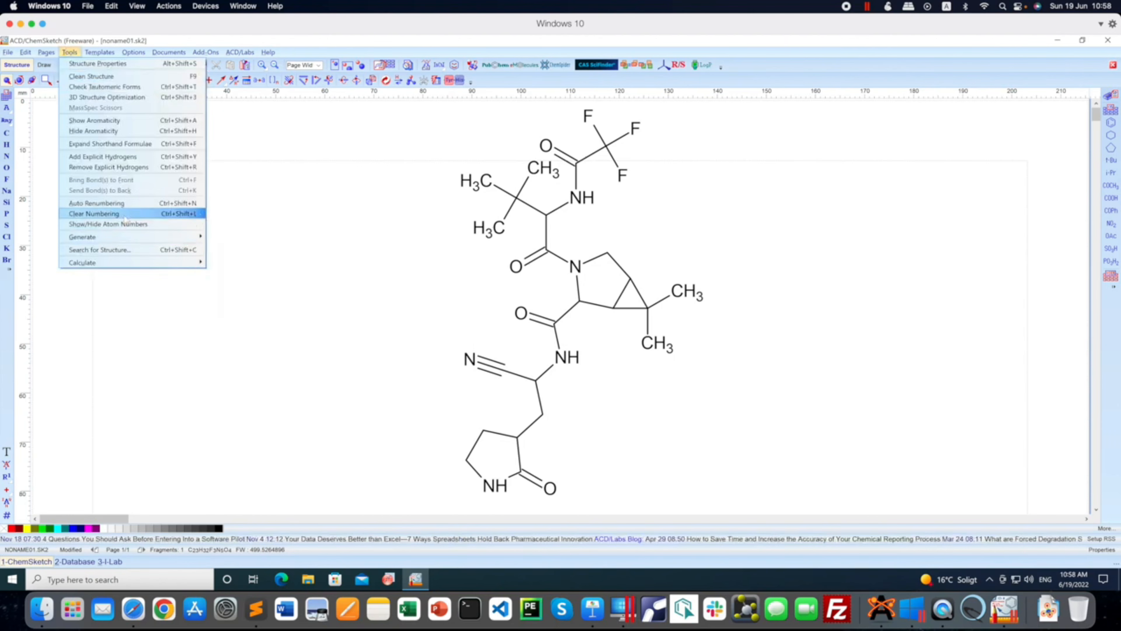
click(123, 204)
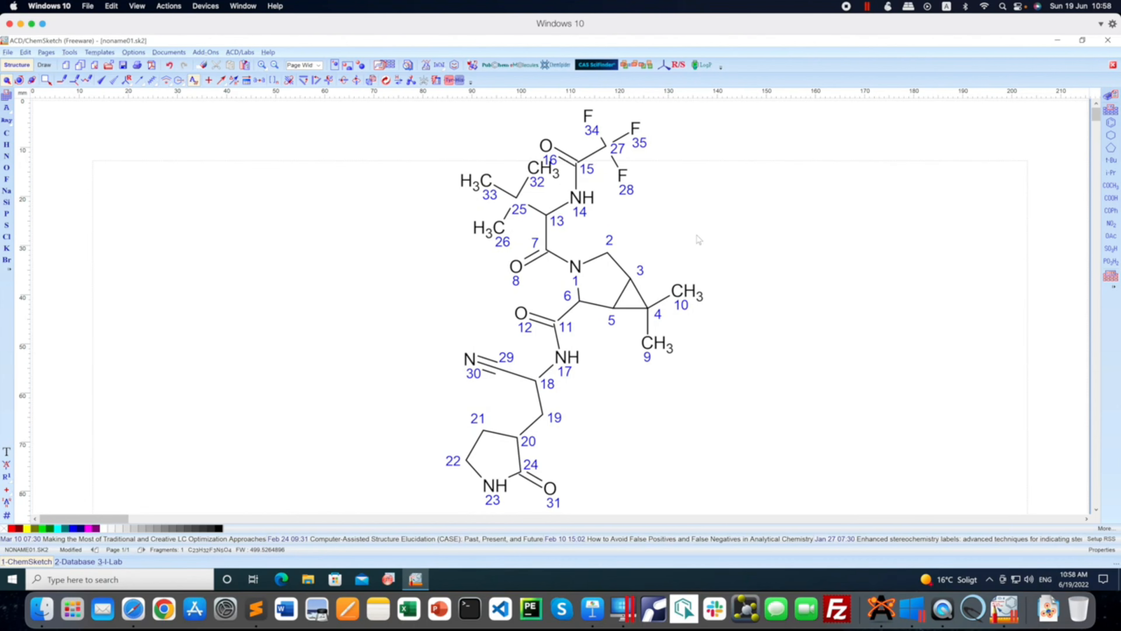
click(70, 52)
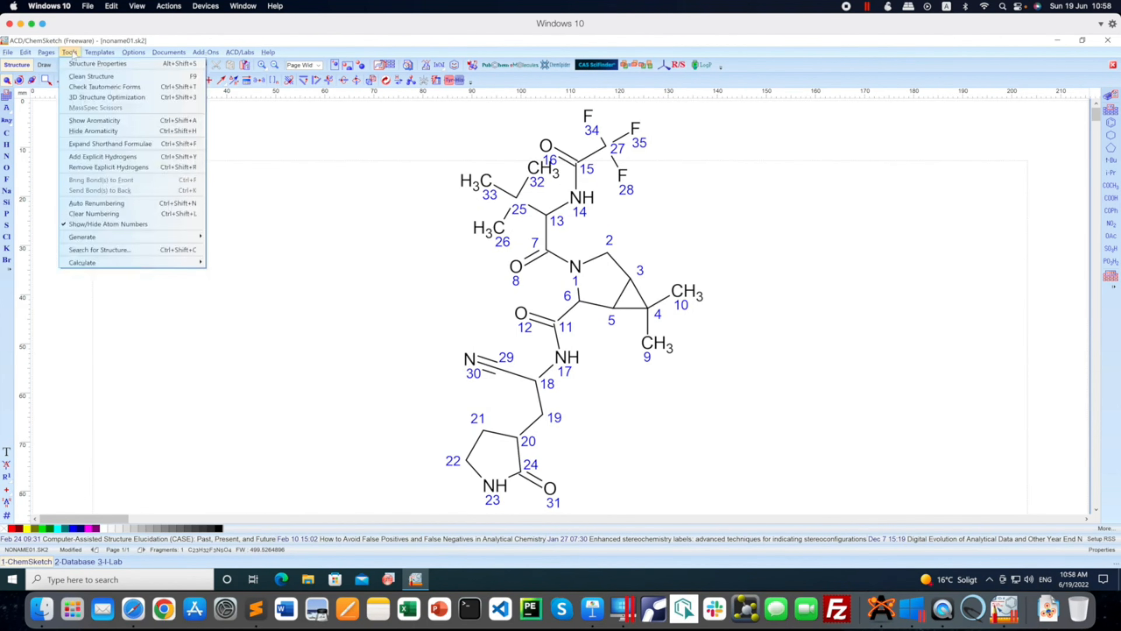
click(118, 98)
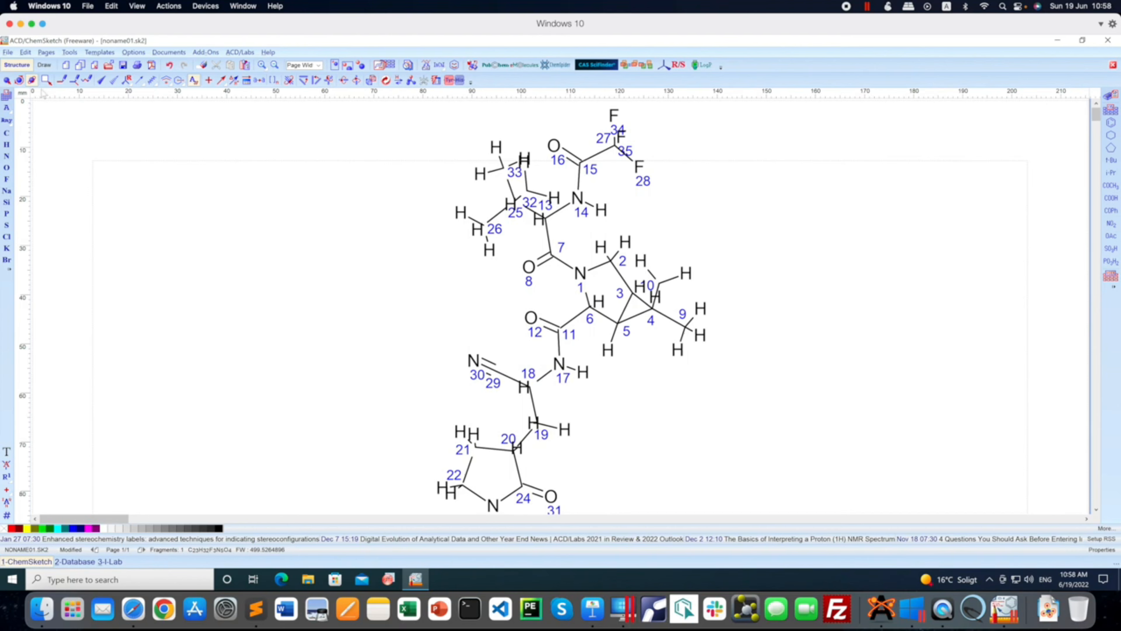
- Try to generate a name for the structure, and open the web search options without running a search
click(73, 52)
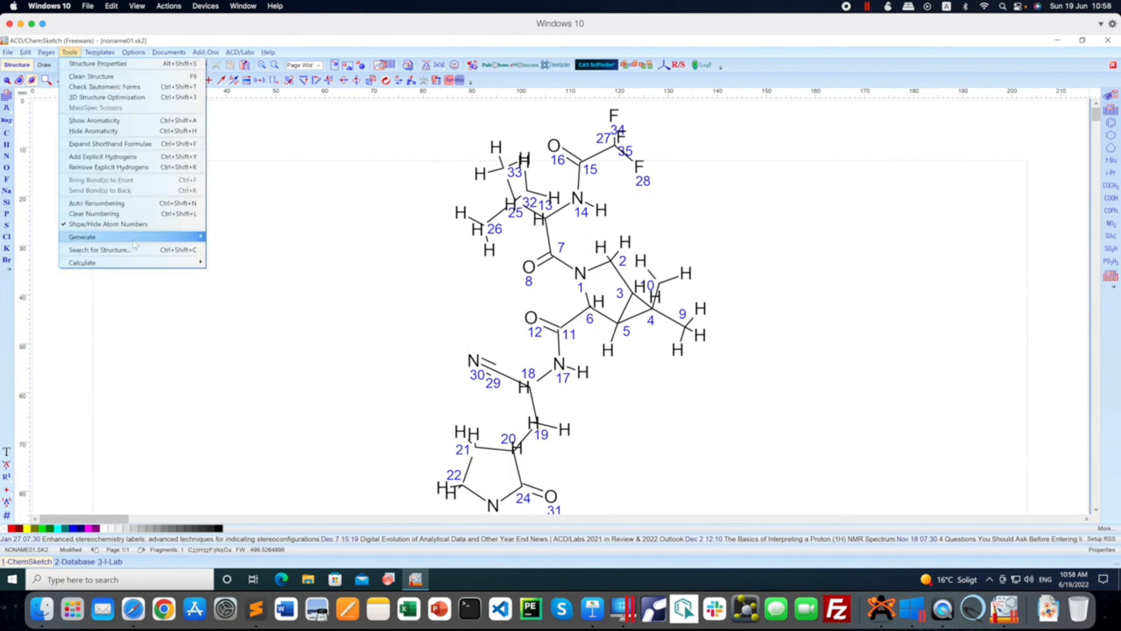
mouse_move(141, 241)
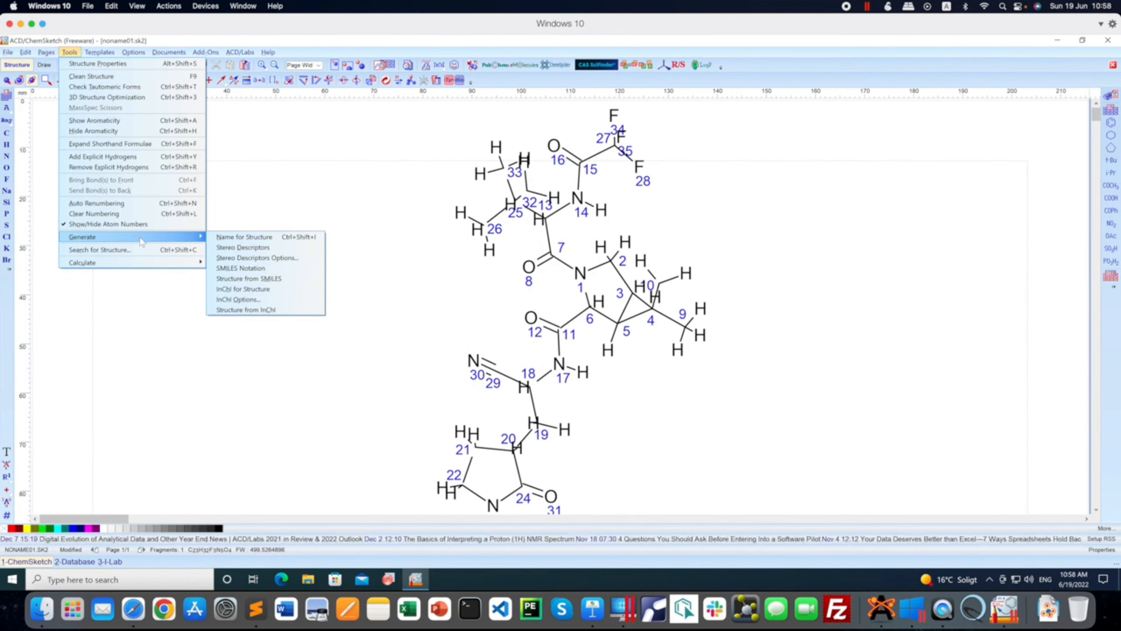
click(266, 239)
click(559, 367)
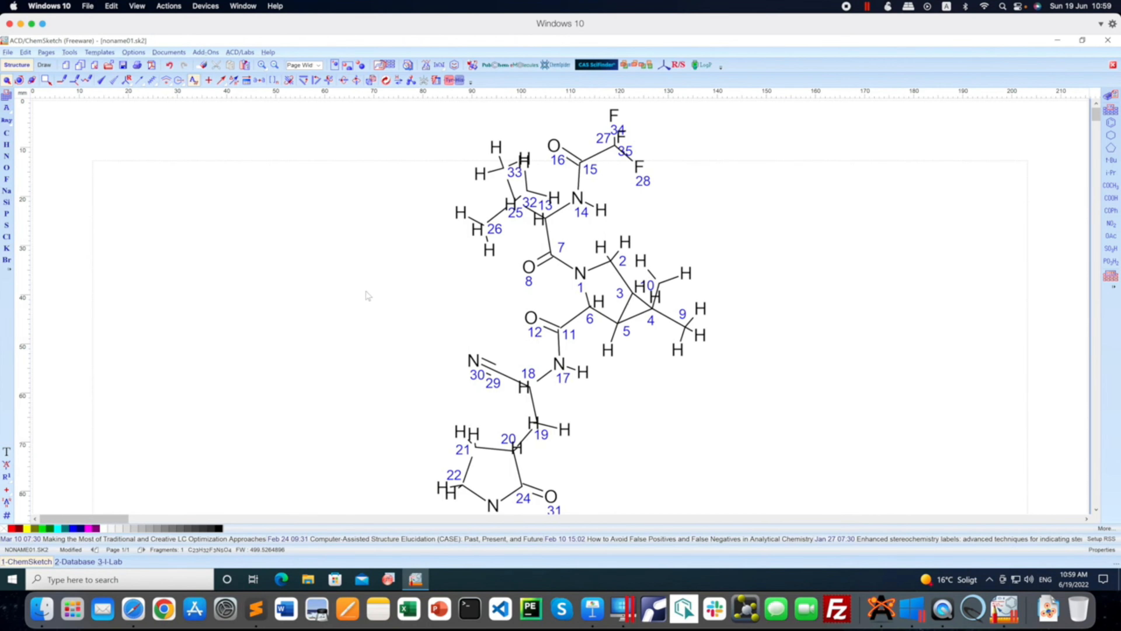
click(497, 64)
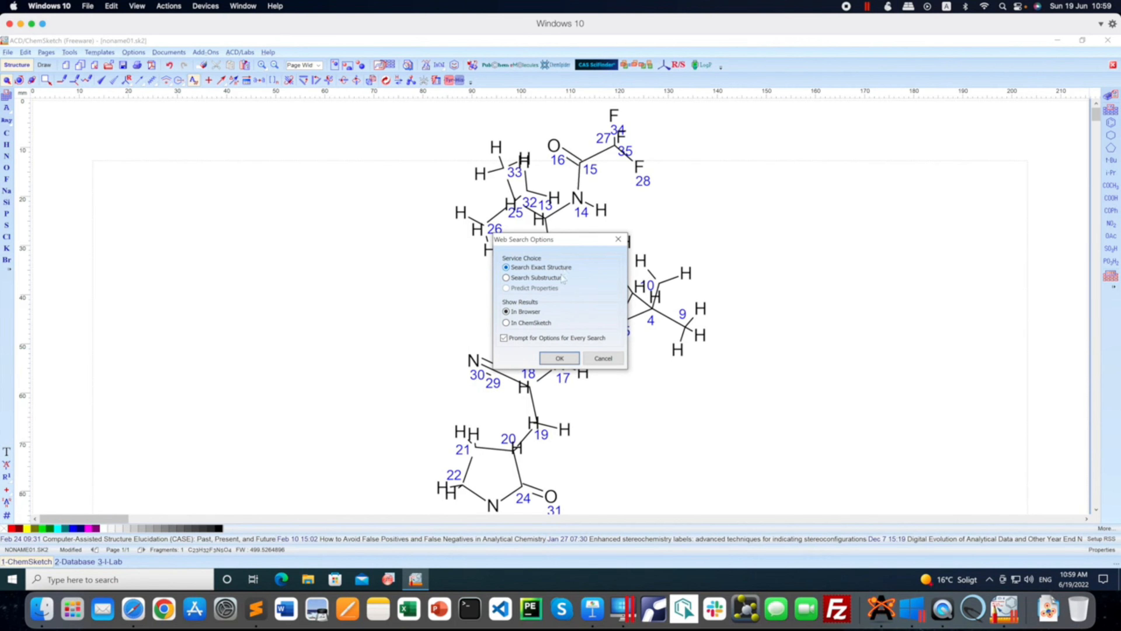
click(618, 239)
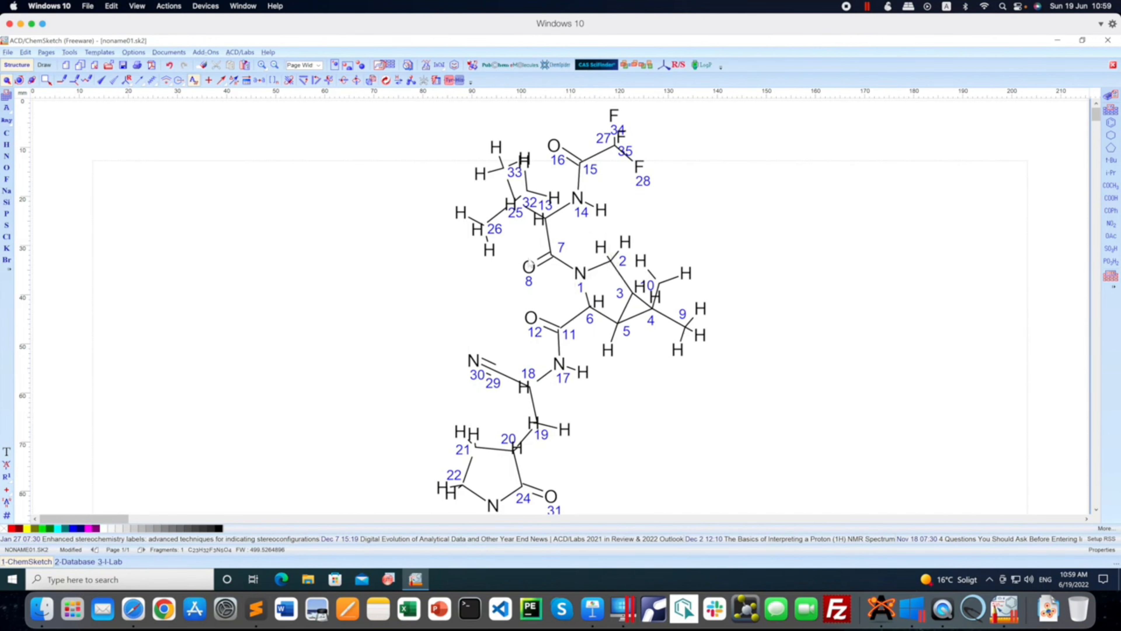
- Export the structure to the Desktop as an MDL Molfile named drug.mol, retaining the atom numbering marks
click(8, 52)
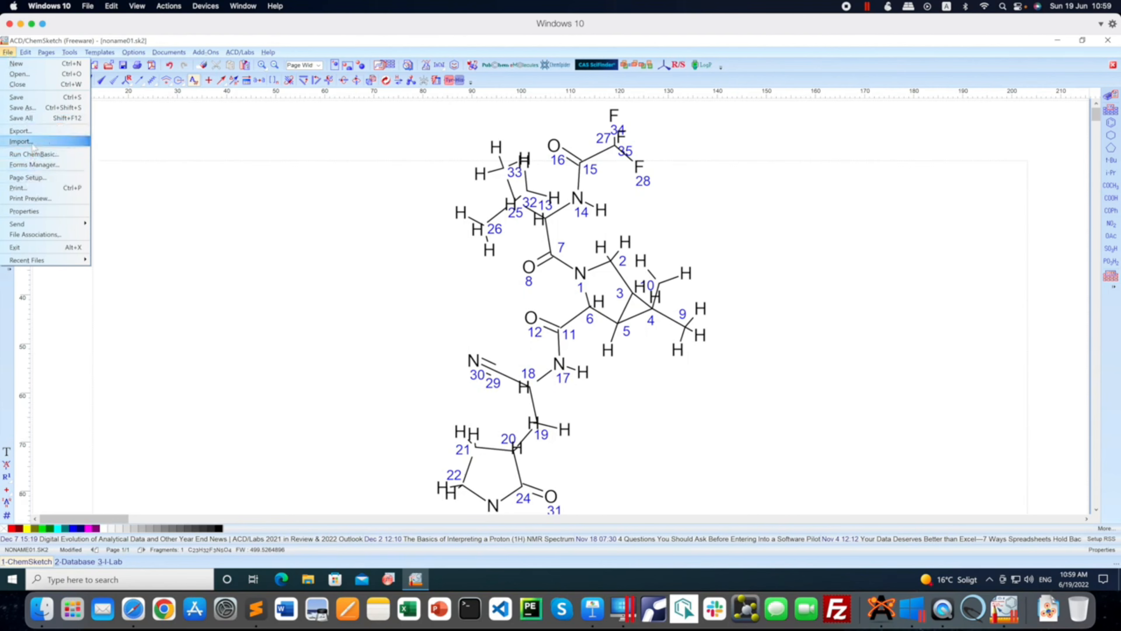
click(20, 131)
click(569, 391)
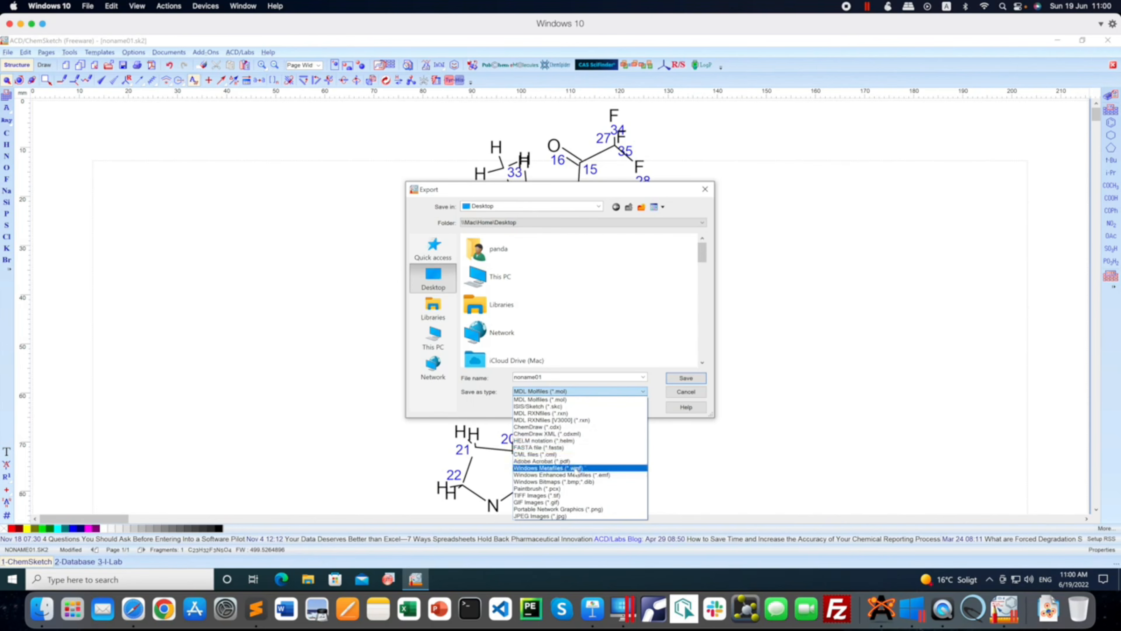
click(555, 399)
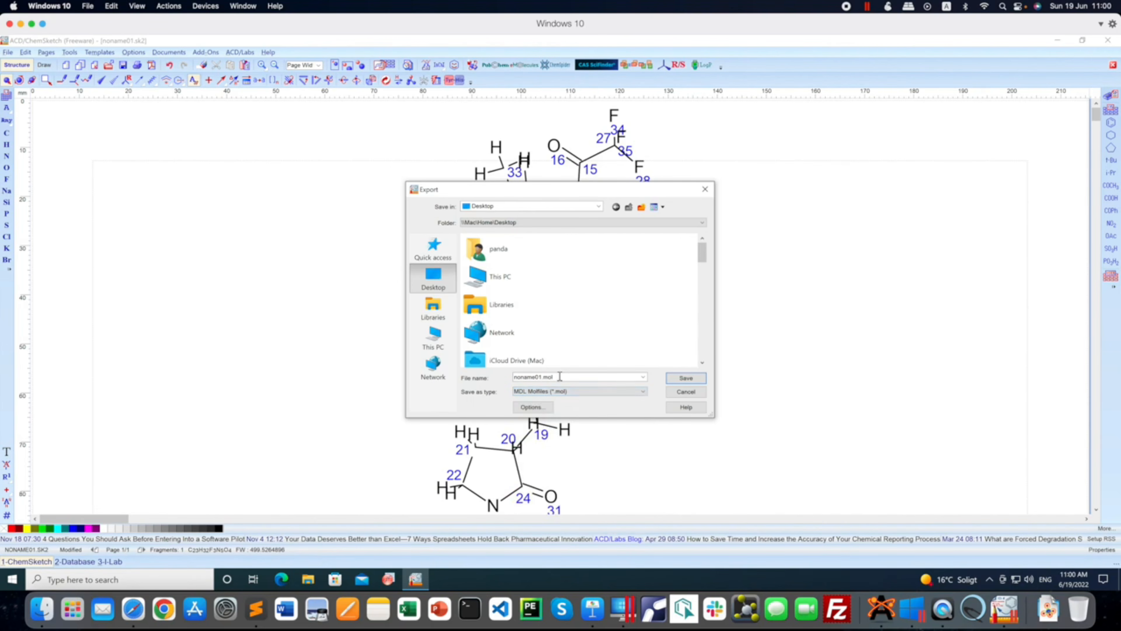
double_click(541, 378)
click(541, 377)
key(BackSpace)
key(BackSpace)
key(BackSpace)
key(BackSpace)
key(BackSpace)
key(BackSpace)
key(BackSpace)
key(BackSpace)
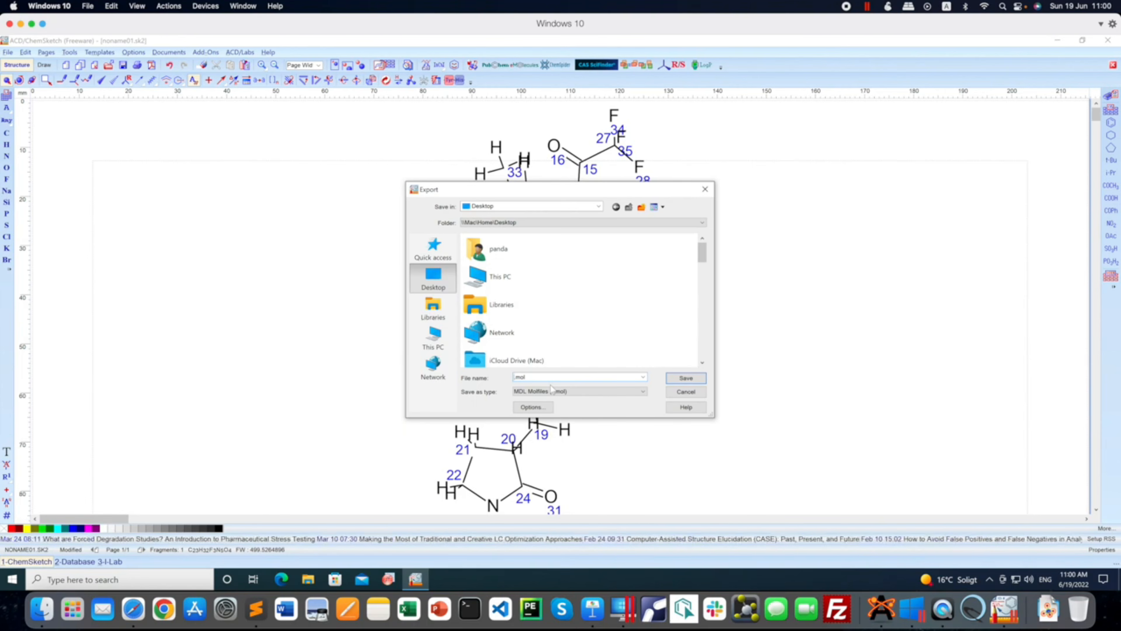
text(drug)
click(683, 378)
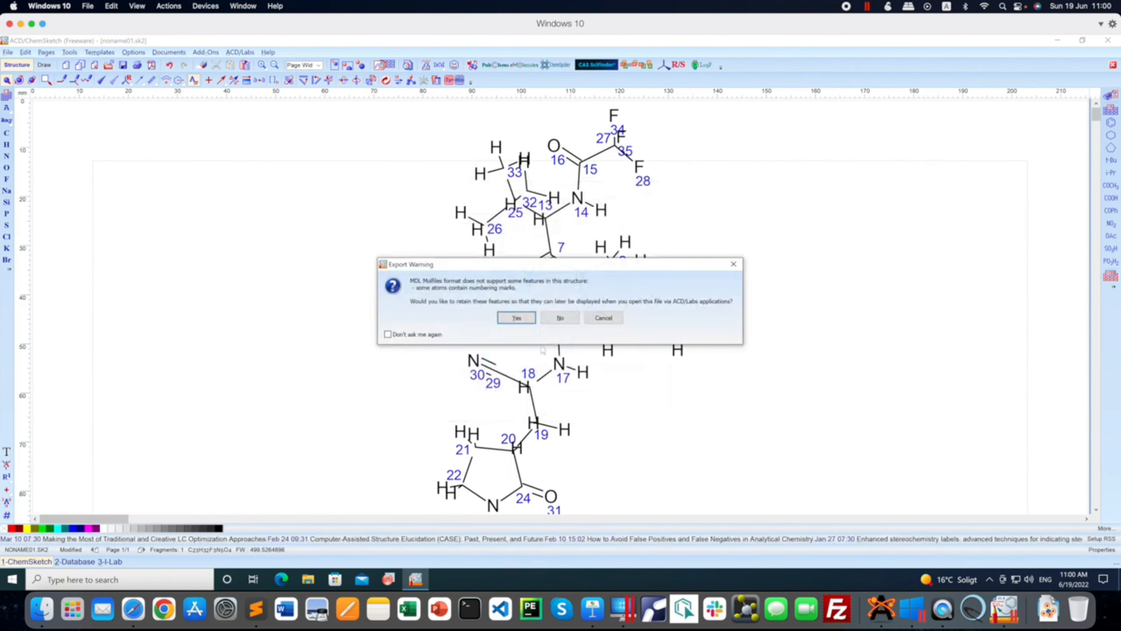
click(517, 318)
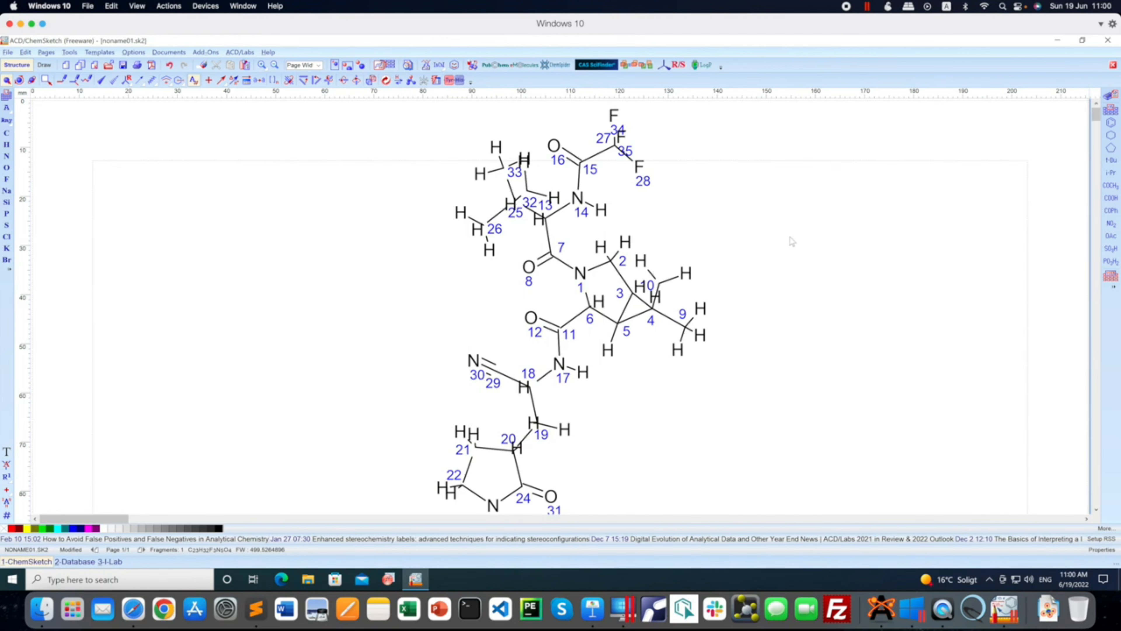
- Close ChemSketch without saving the changes to the document
click(1106, 41)
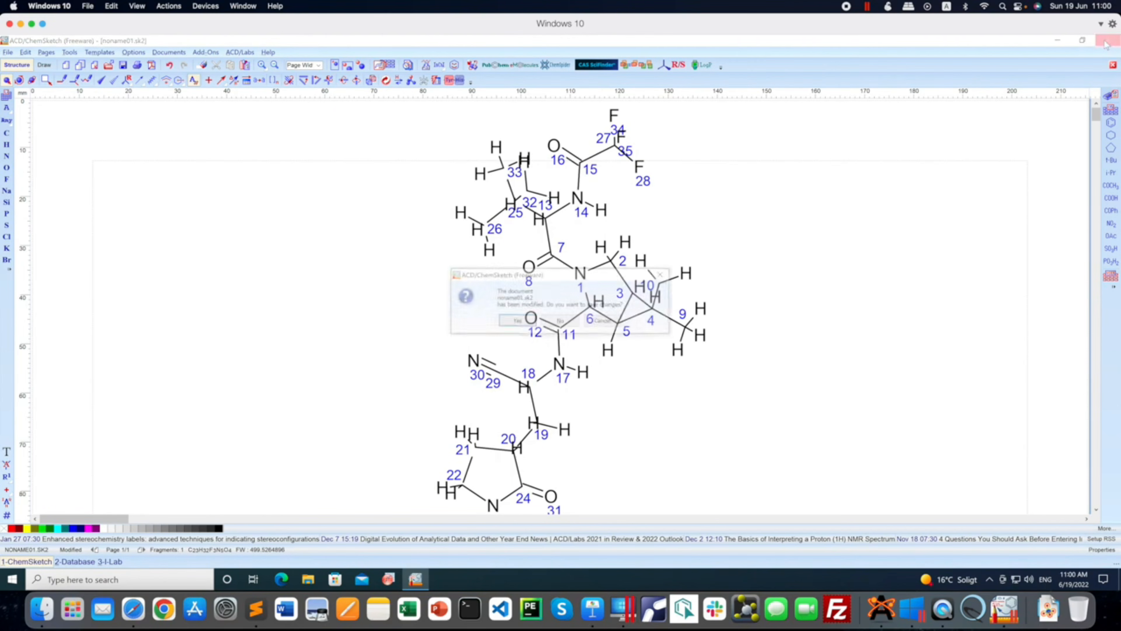
click(559, 321)
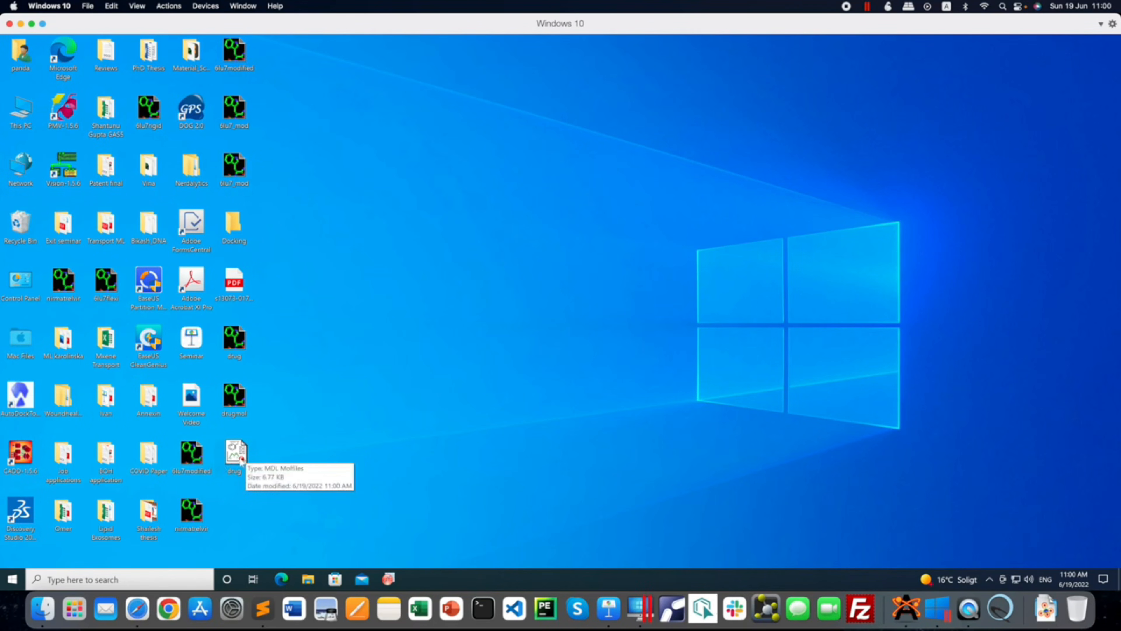
- Open drug.mol from the Mac Desktop folder in Sublime Text, look through its atom coordinates and bond lines, and close it
click(43, 608)
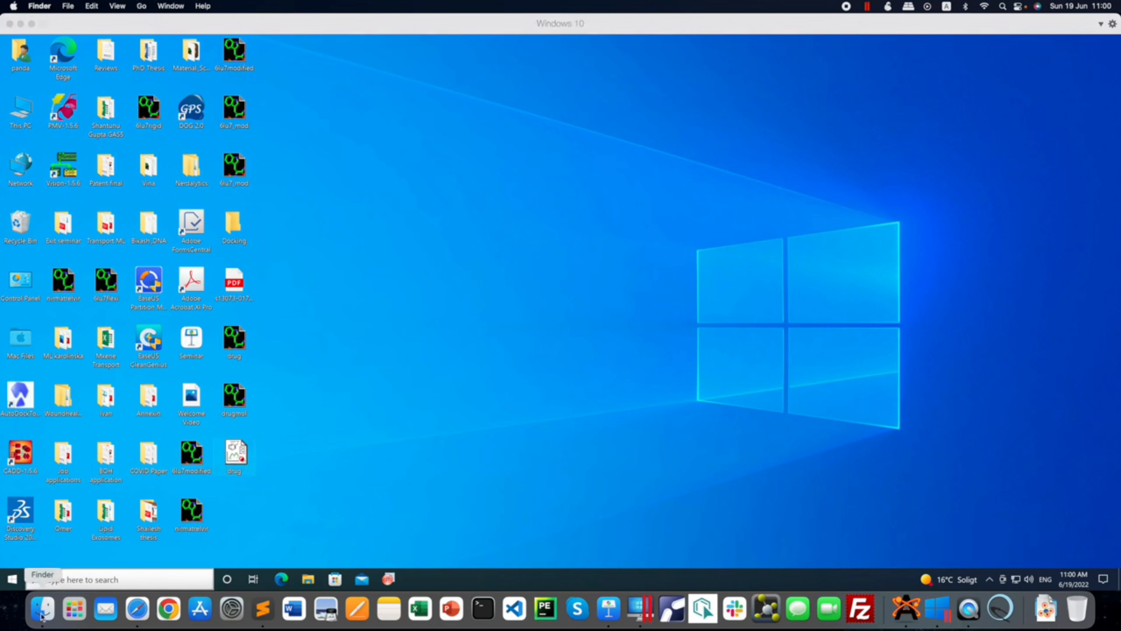
click(532, 362)
right_click(533, 361)
mouse_move(569, 358)
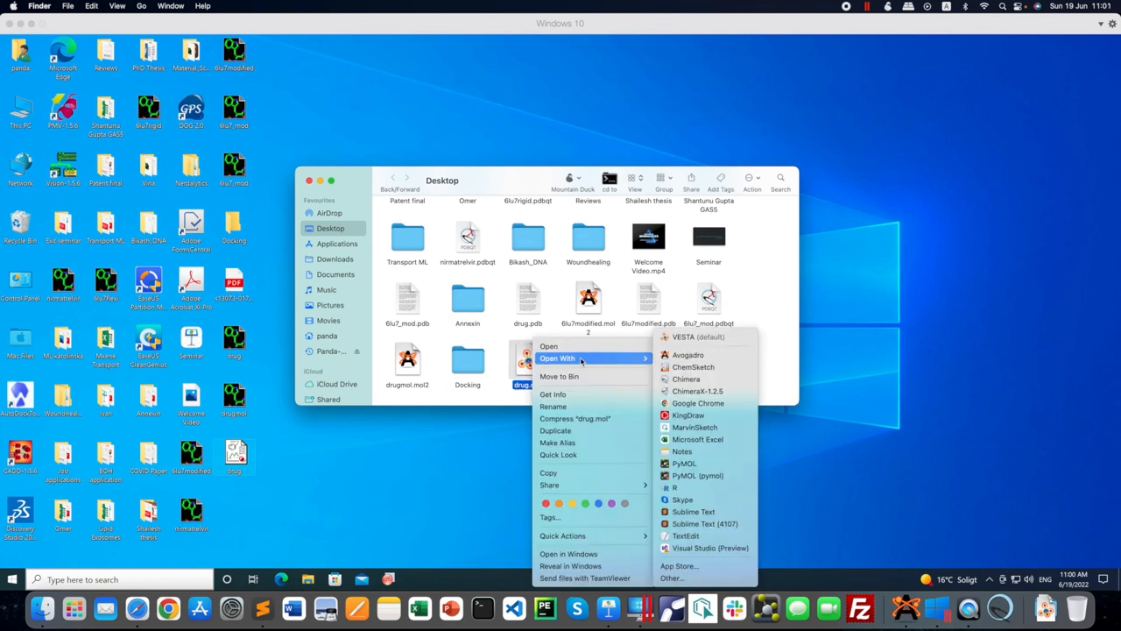
click(683, 512)
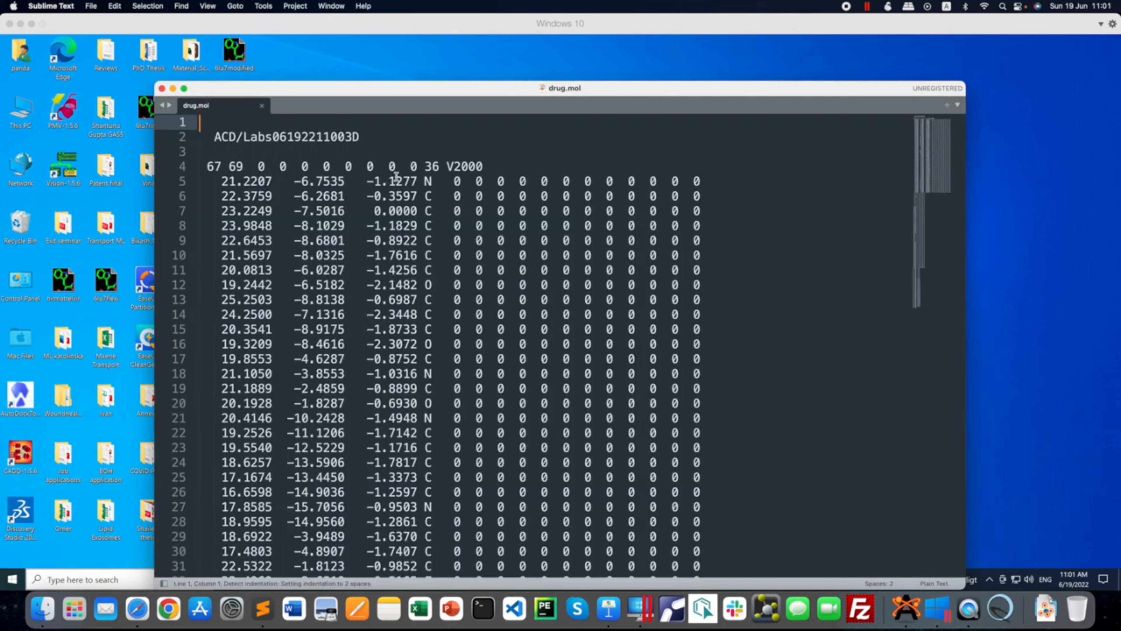
drag(454, 91, 471, 51)
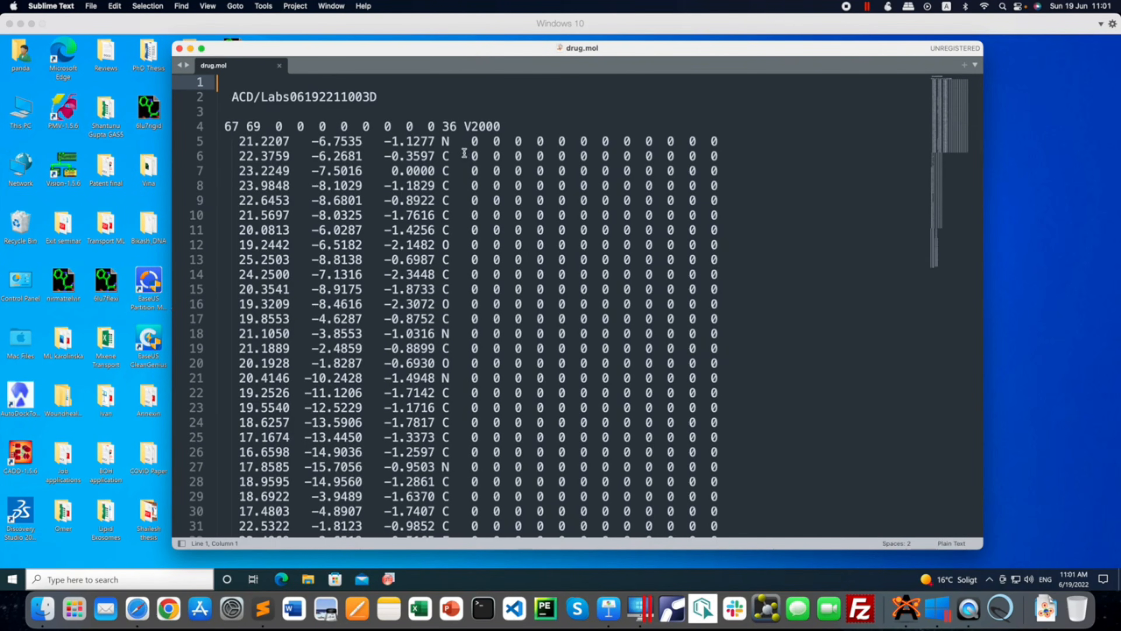
scroll(464, 153, down, 20)
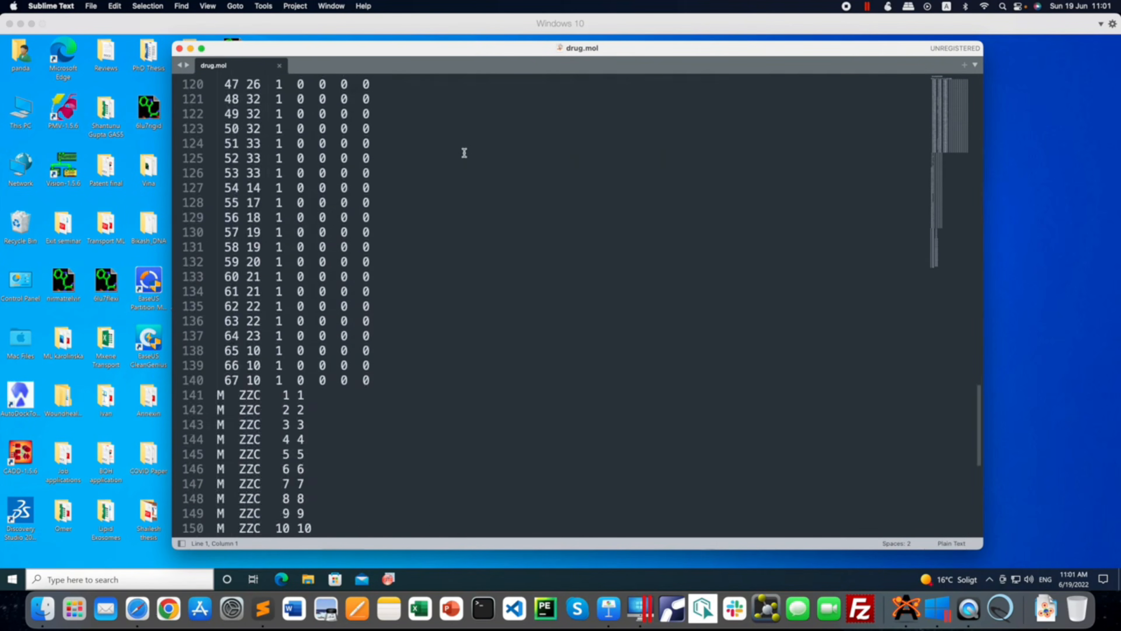
scroll(464, 153, up, 20)
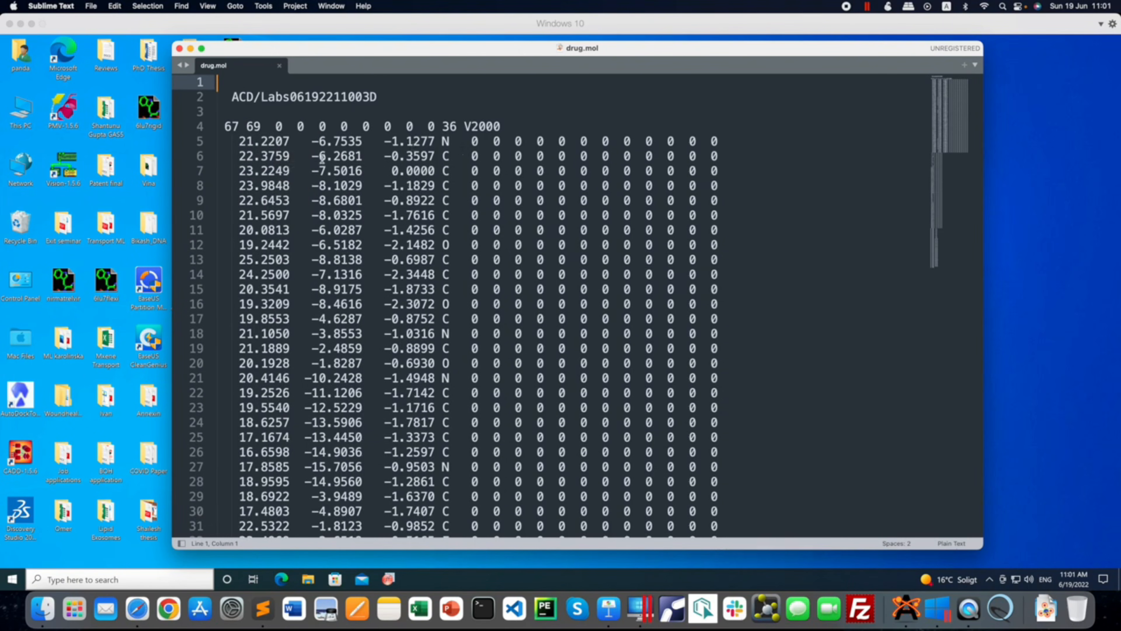
click(179, 48)
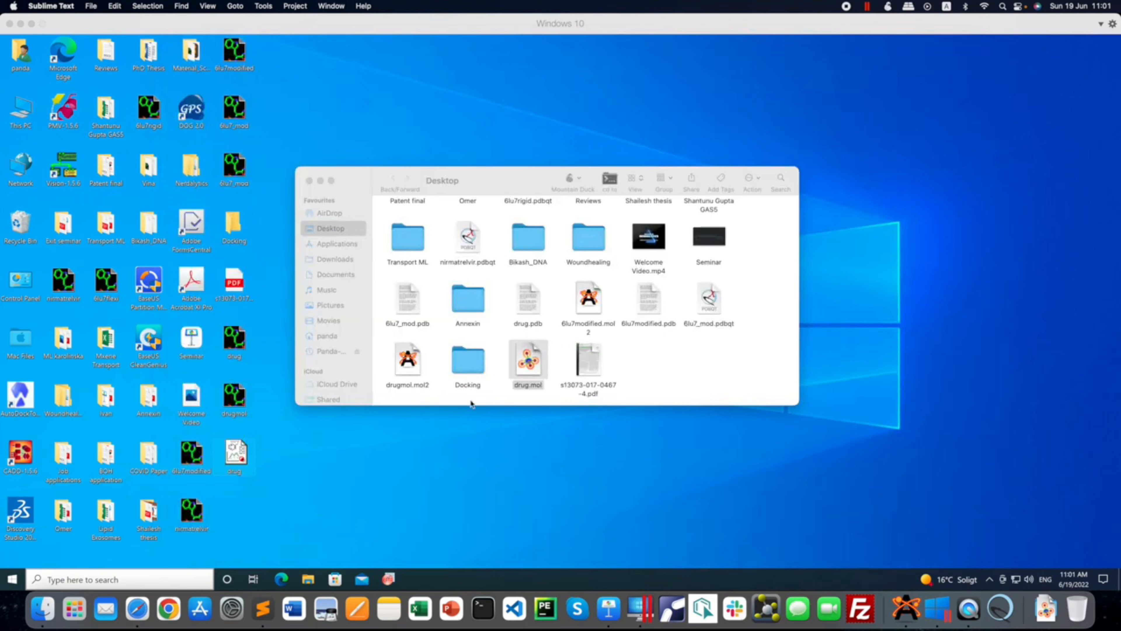
- Open drug.mol in Chimera, inspect the 3D structure from different angles, and close Chimera
right_click(526, 363)
mouse_move(583, 357)
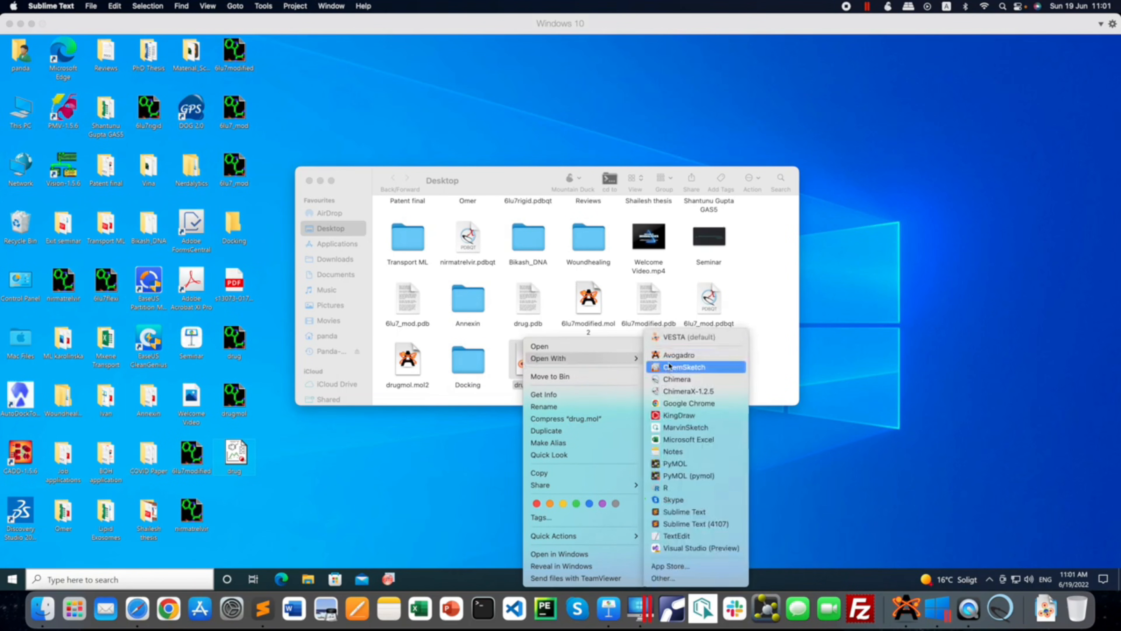
click(671, 380)
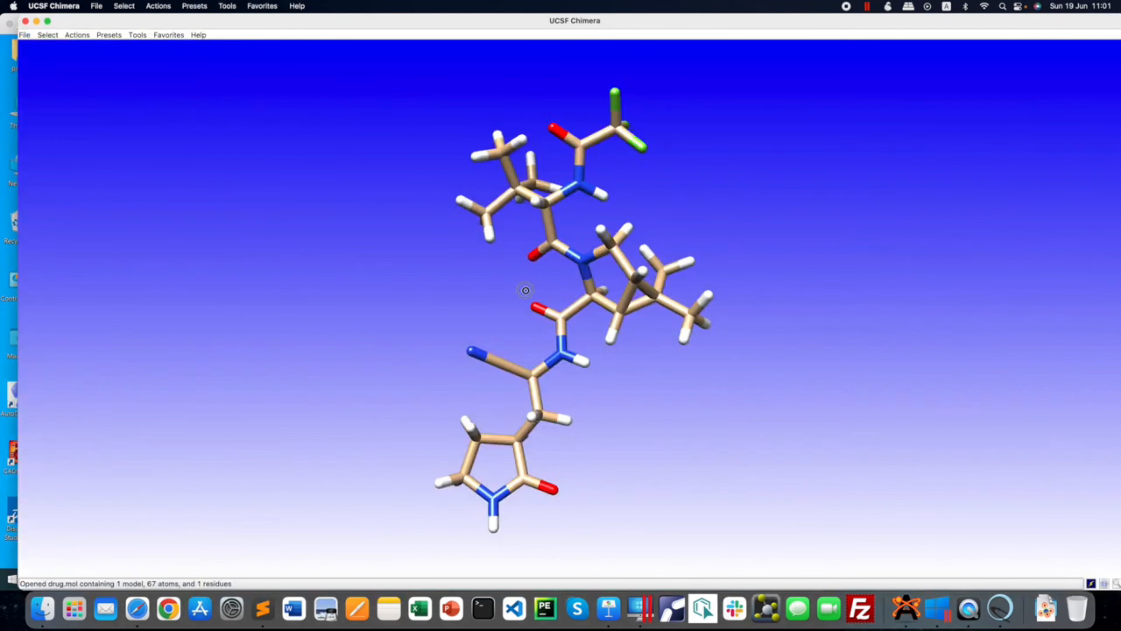
drag(525, 290, 654, 288)
drag(541, 340, 475, 338)
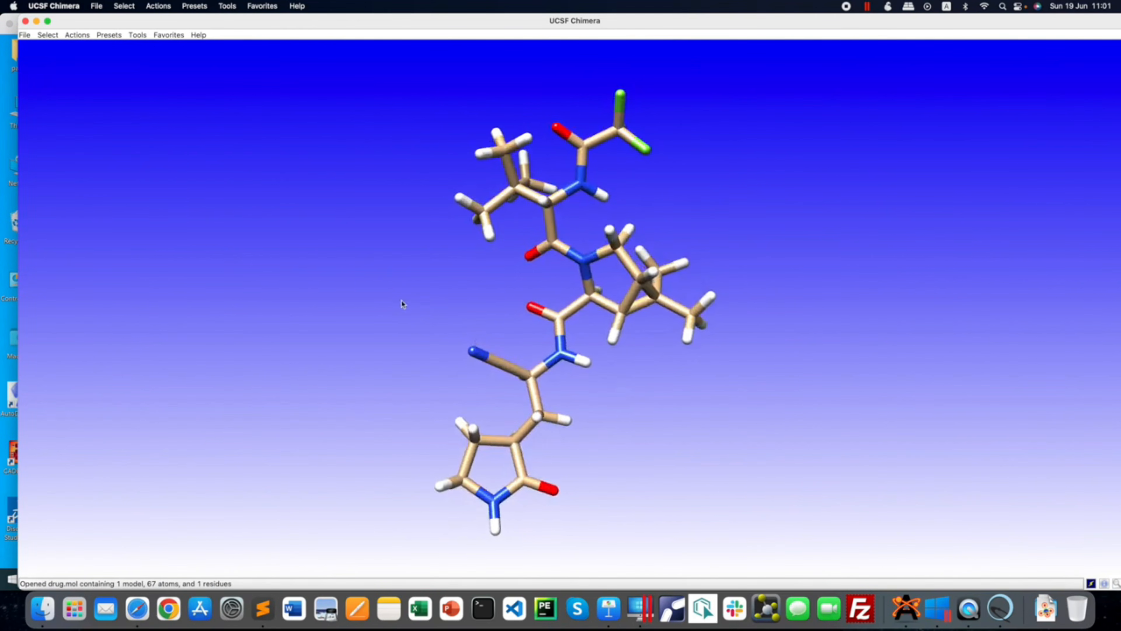
click(25, 22)
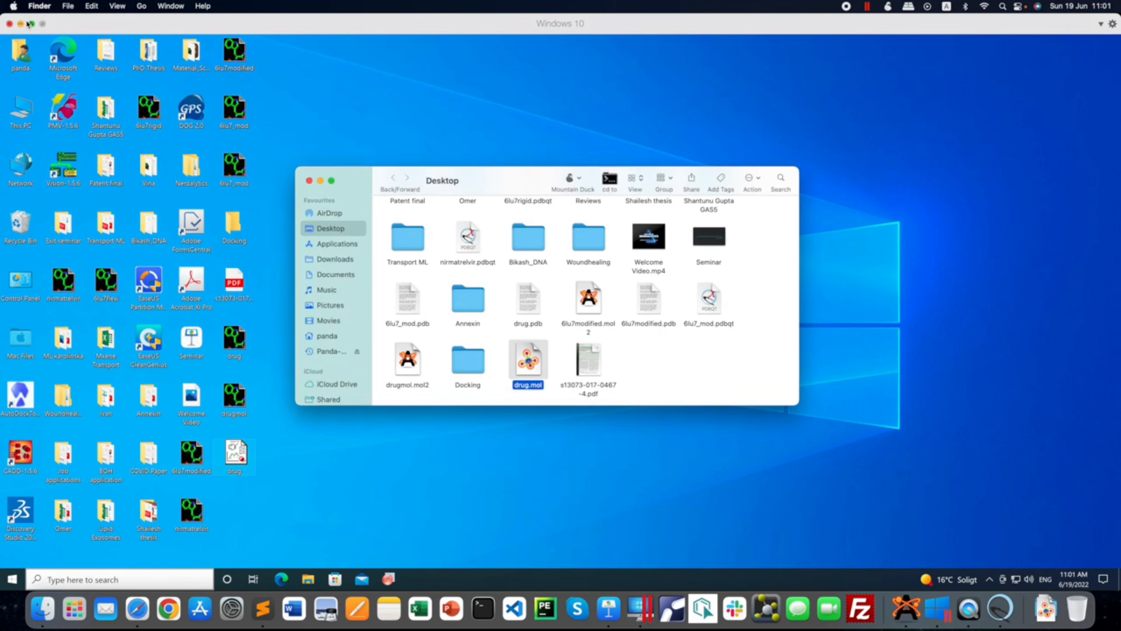
- Switch to Safari, search the web for Avogadro in a new tab, and read the feature overview on the Avogadro website
click(642, 355)
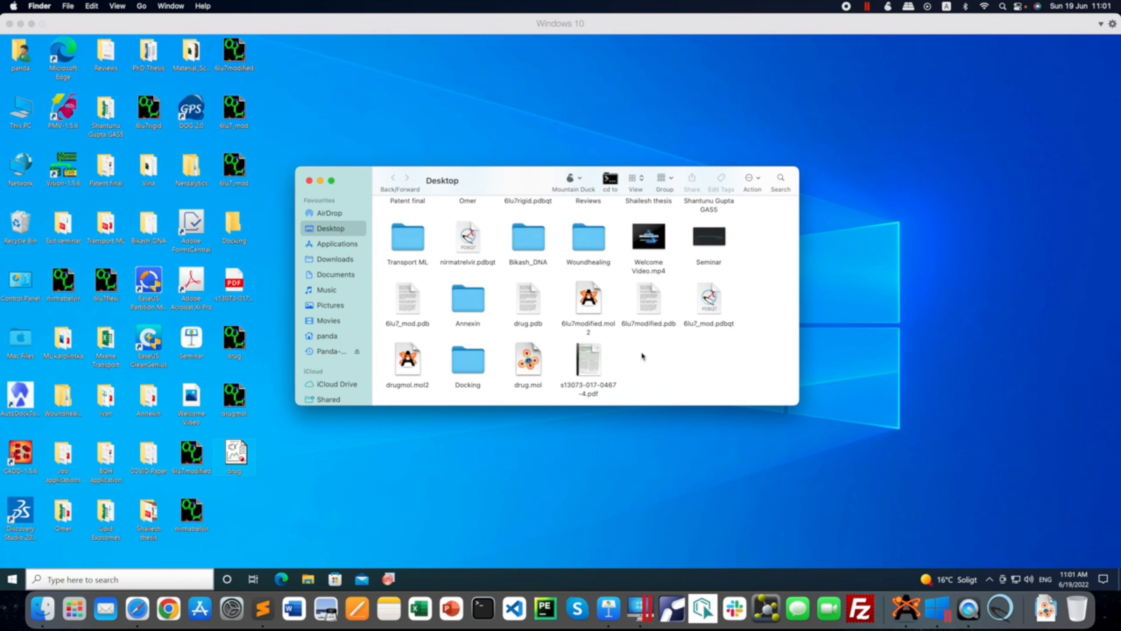
click(137, 609)
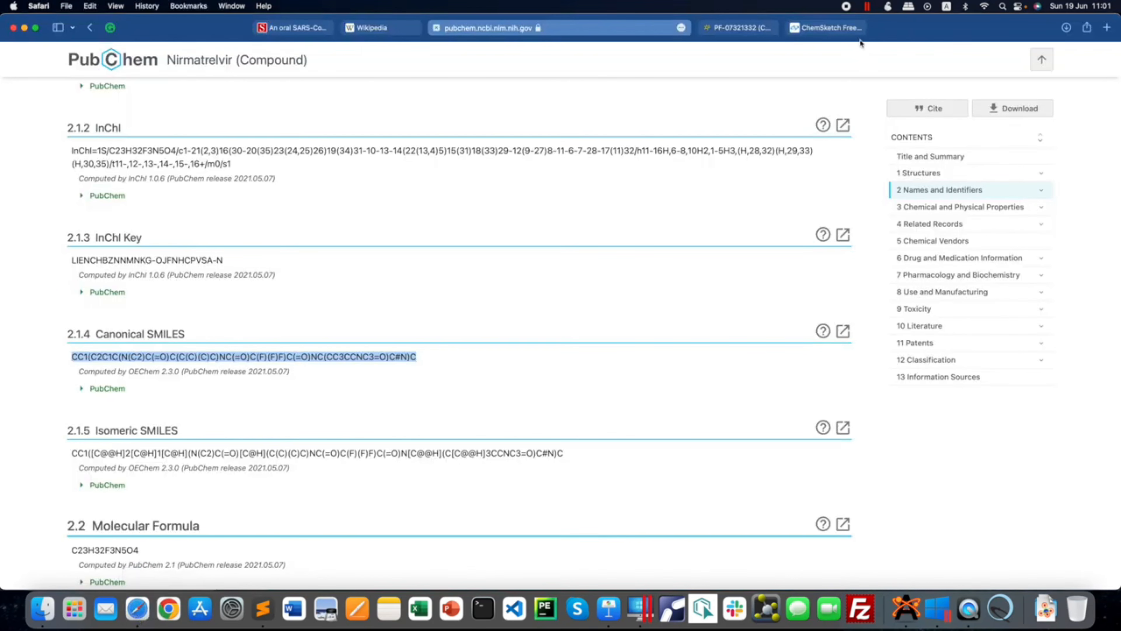
click(1107, 28)
text(Avogadro)
key(Return)
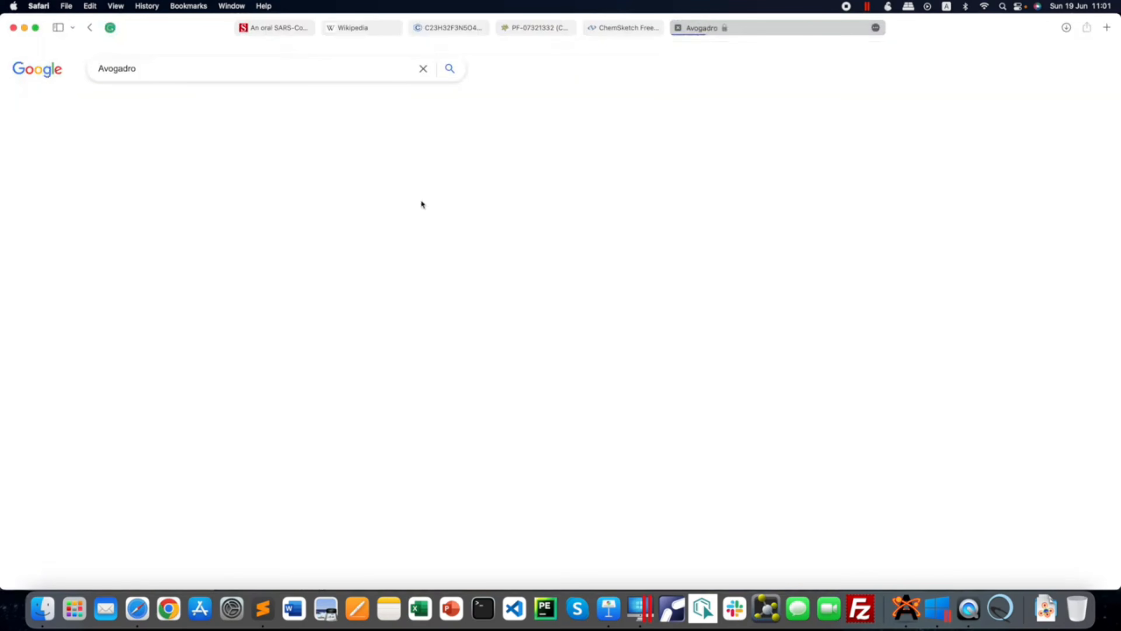
click(228, 223)
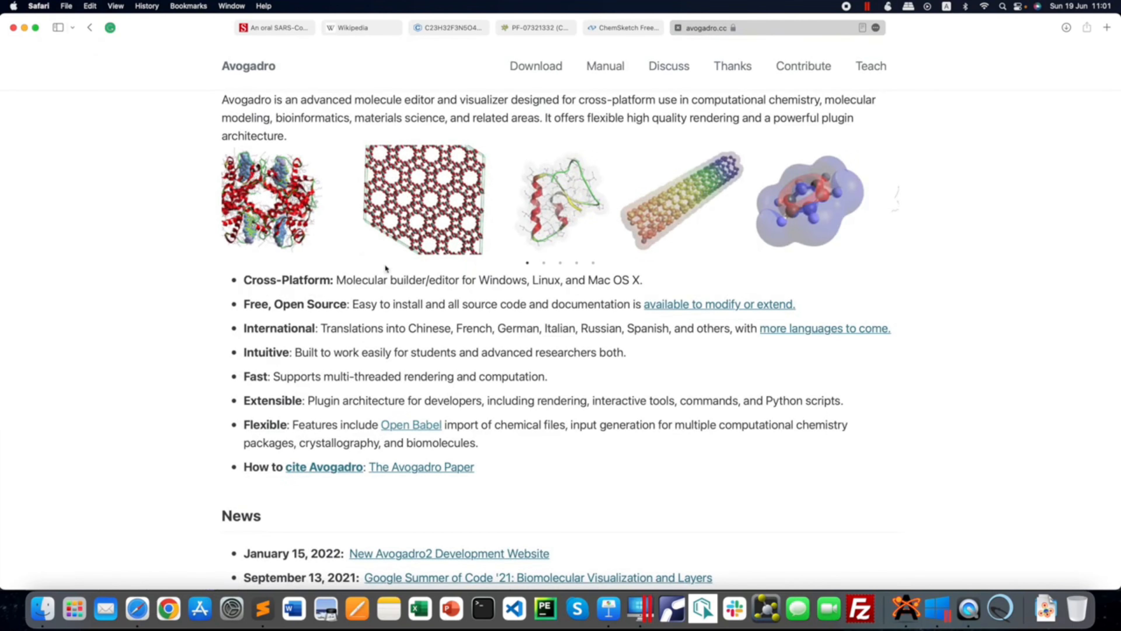
scroll(406, 244, down, 5)
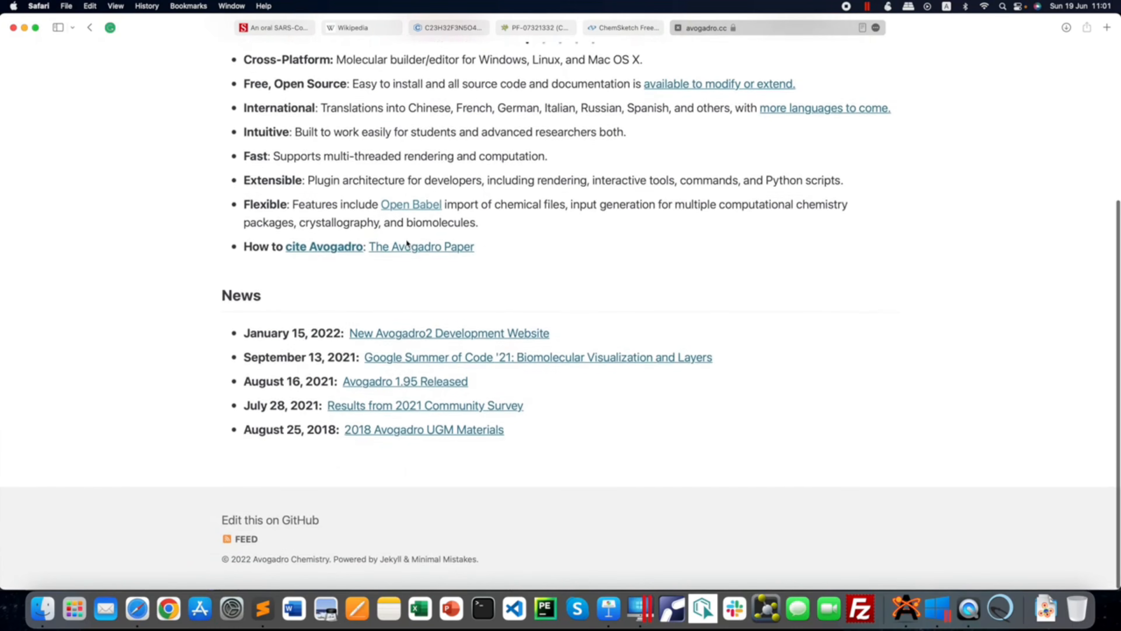
scroll(407, 242, up, 5)
scroll(408, 243, down, 5)
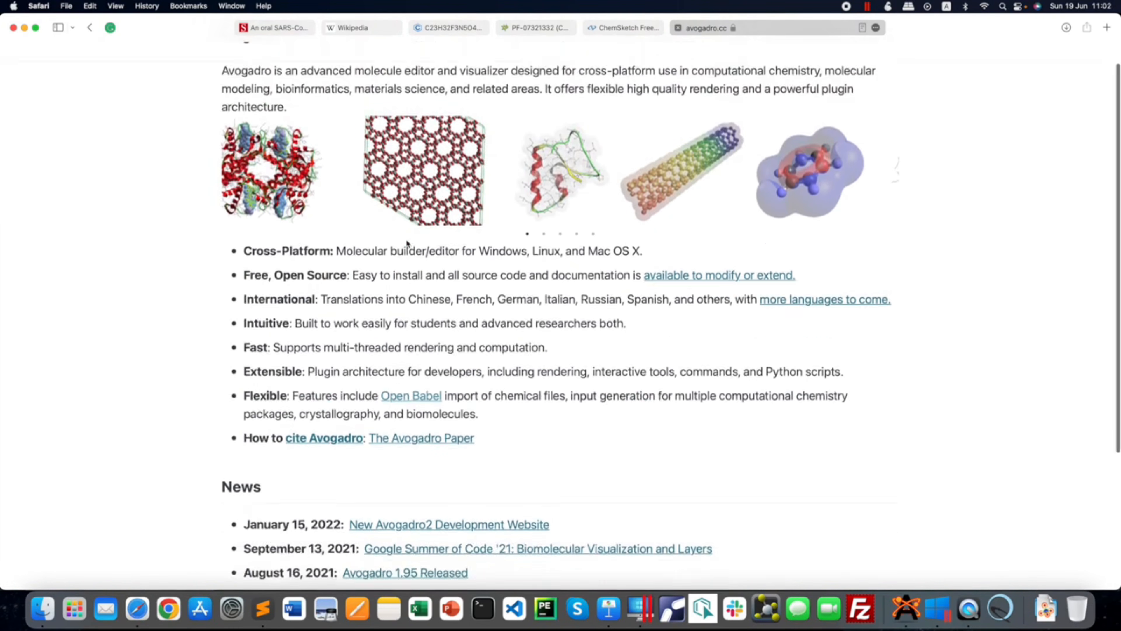
scroll(367, 220, up, 5)
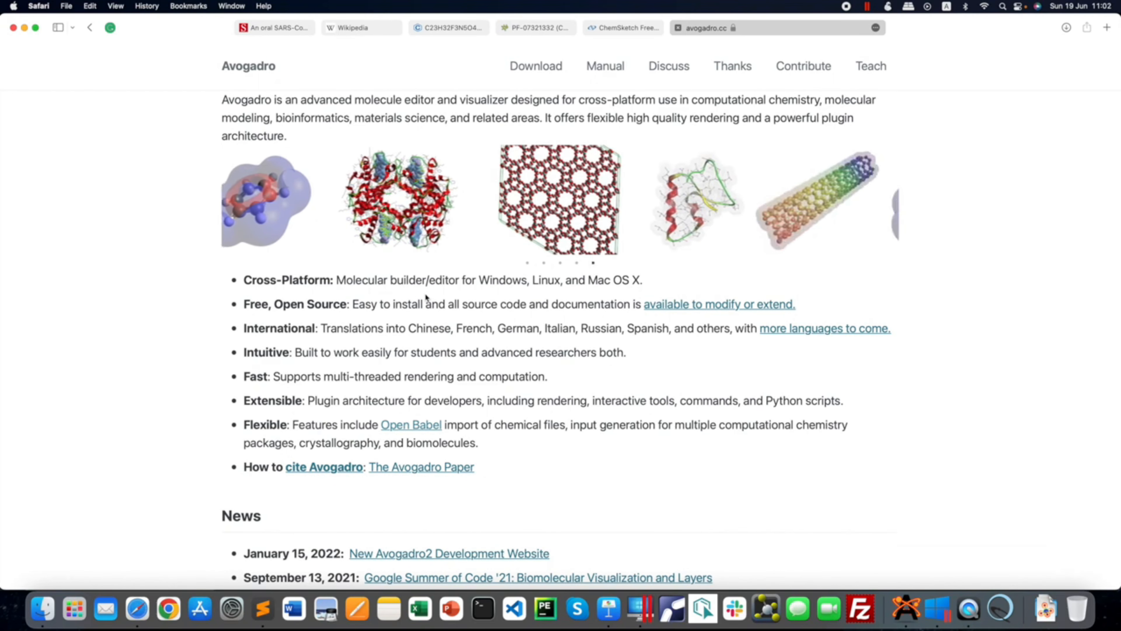
- Open drug.mol from the Desktop folder in Avogadro, maximize the window, and view the molecule up close
click(43, 608)
right_click(529, 356)
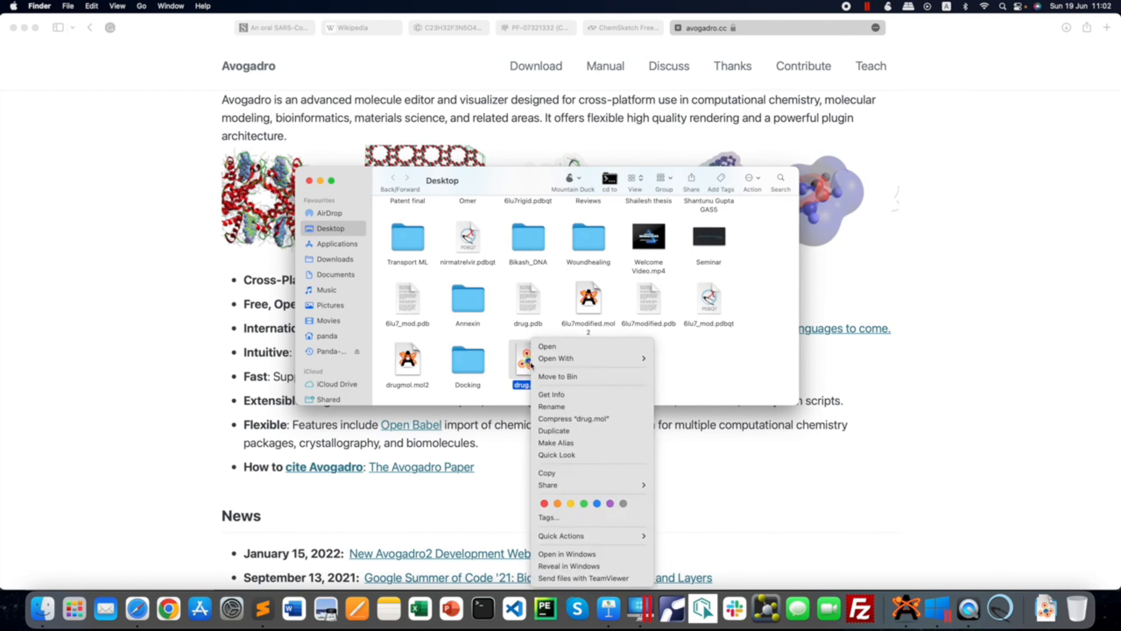
mouse_move(618, 358)
click(692, 356)
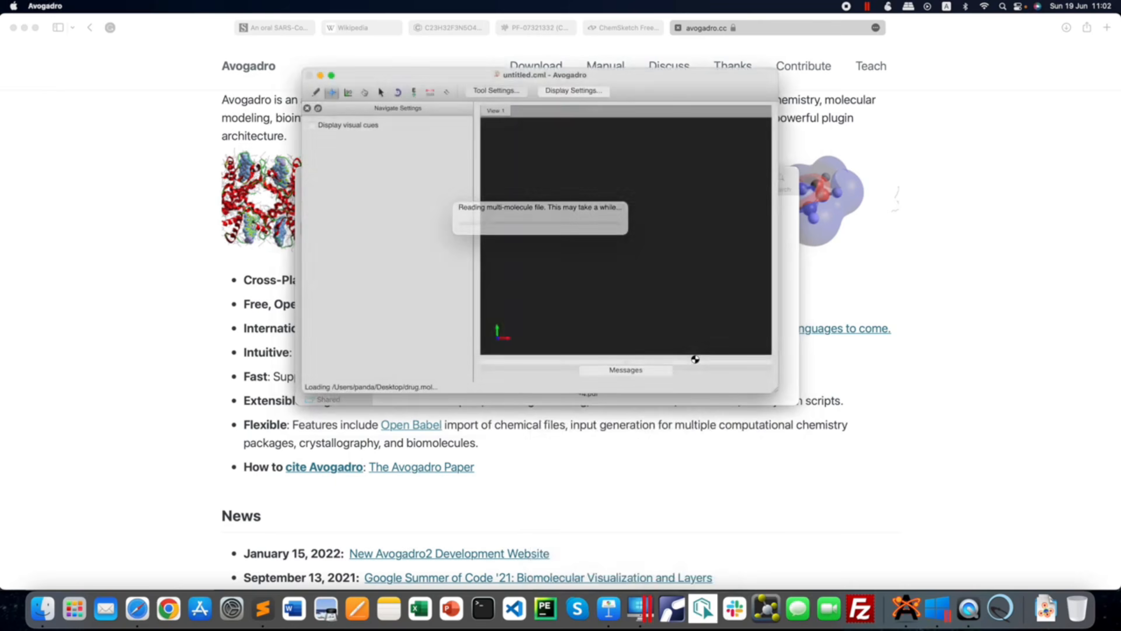
scroll(625, 250, up, 5)
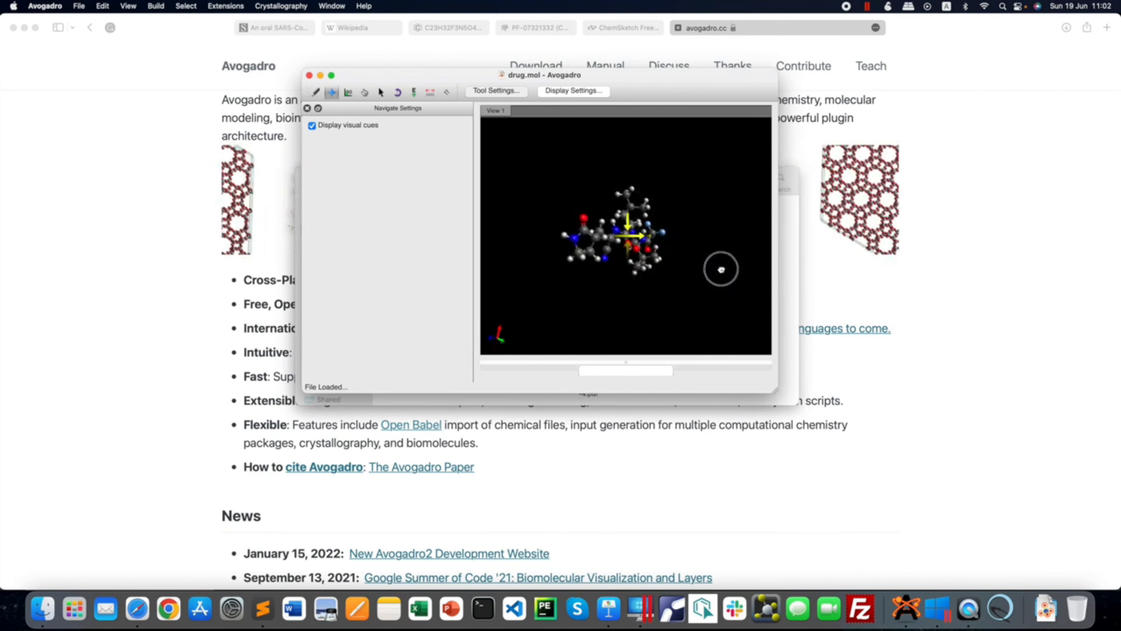
double_click(608, 79)
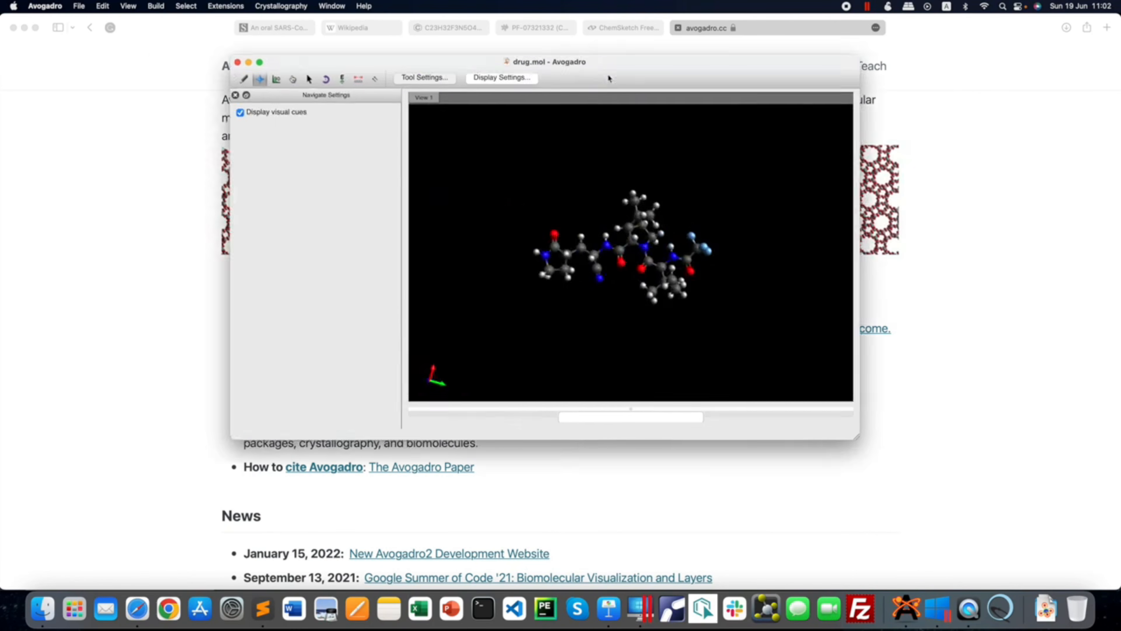
drag(611, 368, 610, 400)
scroll(611, 397, up, 10)
scroll(613, 398, down, 10)
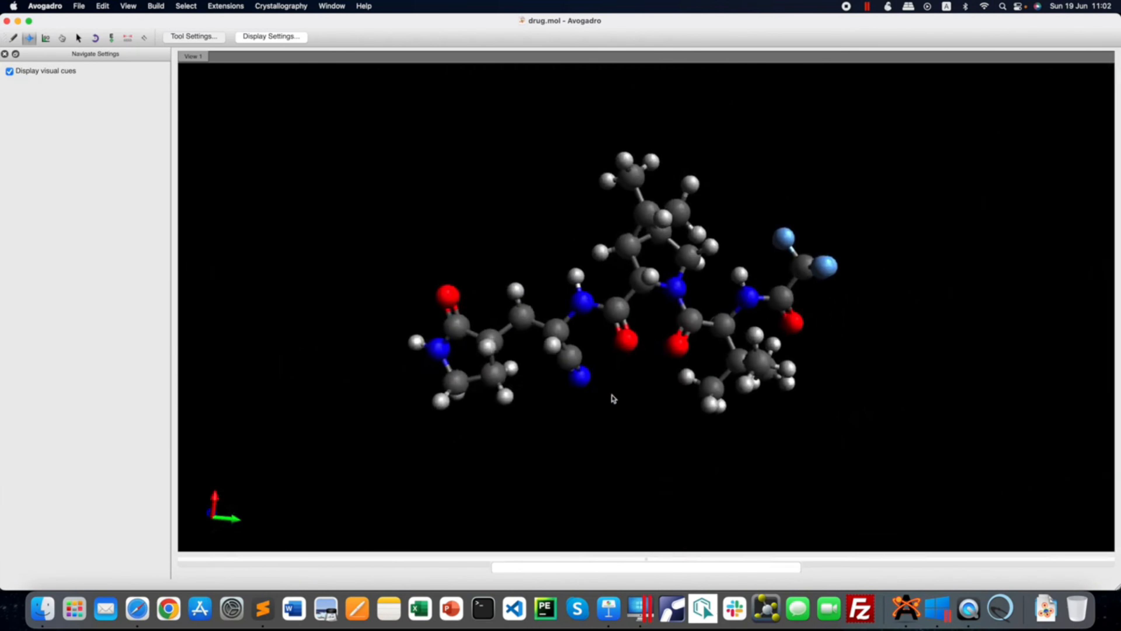
scroll(613, 399, up, 3)
scroll(613, 399, down, 1)
mouse_move(614, 404)
mouse_down()
mouse_move(646, 405)
mouse_move(608, 408)
mouse_move(627, 408)
mouse_up()
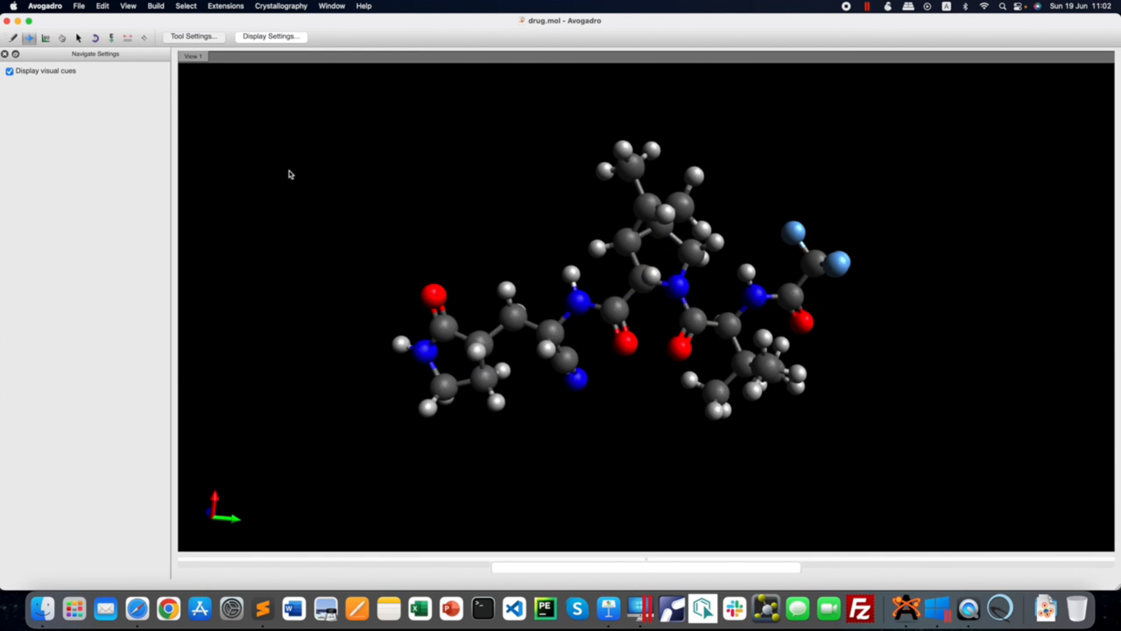
- Run Optimize Geometry on the drug molecule seven times in succession to relax its structure
click(153, 5)
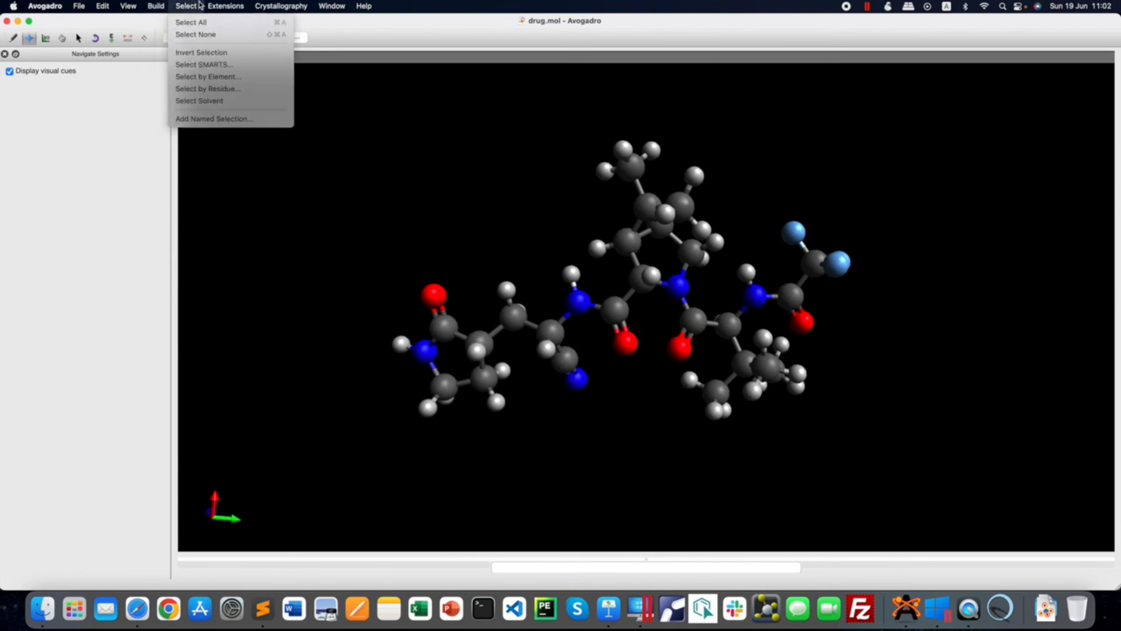
mouse_move(228, 5)
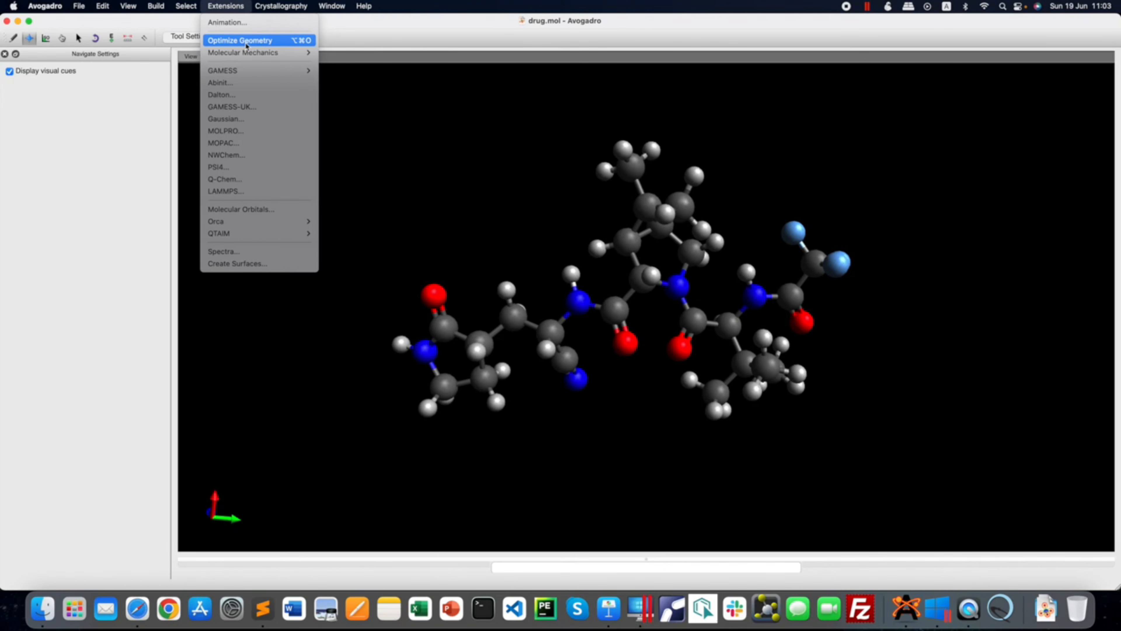
click(246, 42)
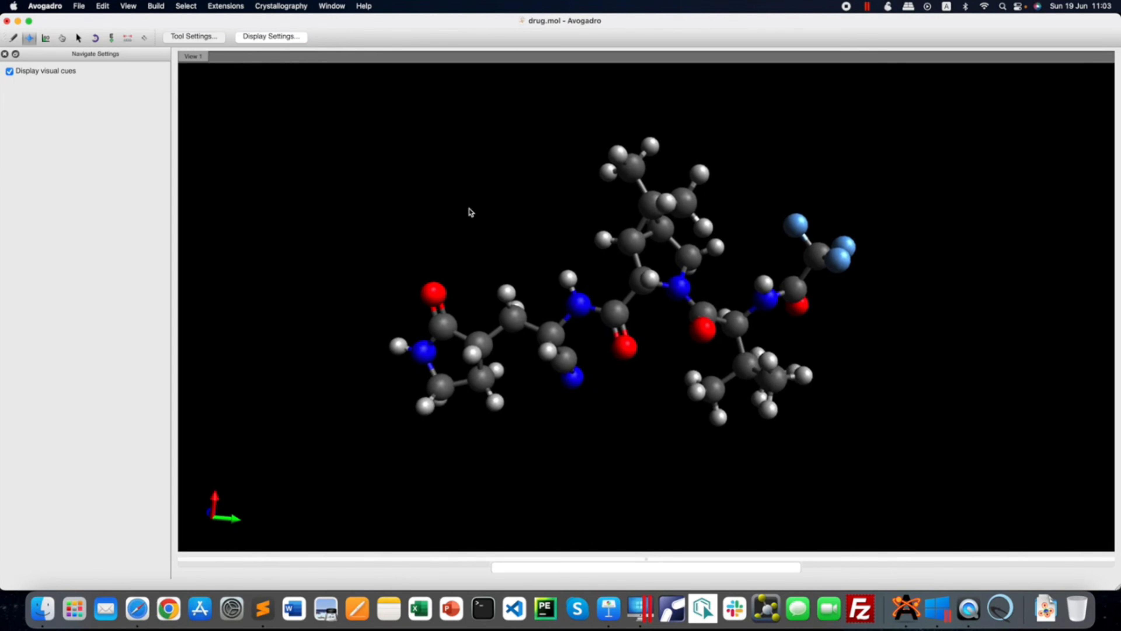
click(226, 6)
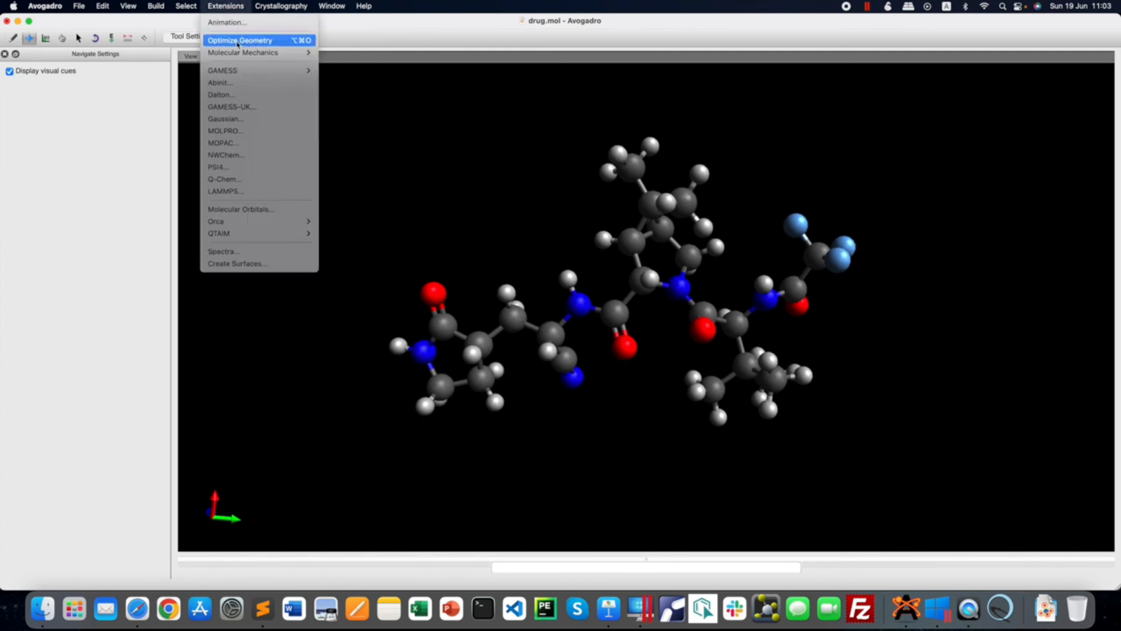
click(237, 41)
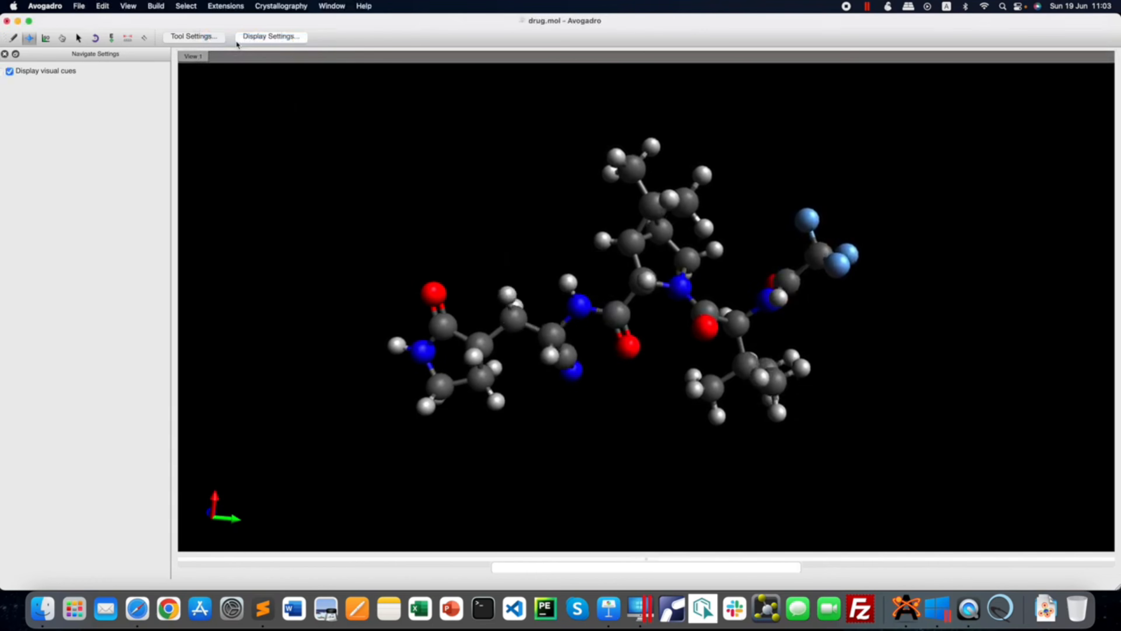
click(227, 6)
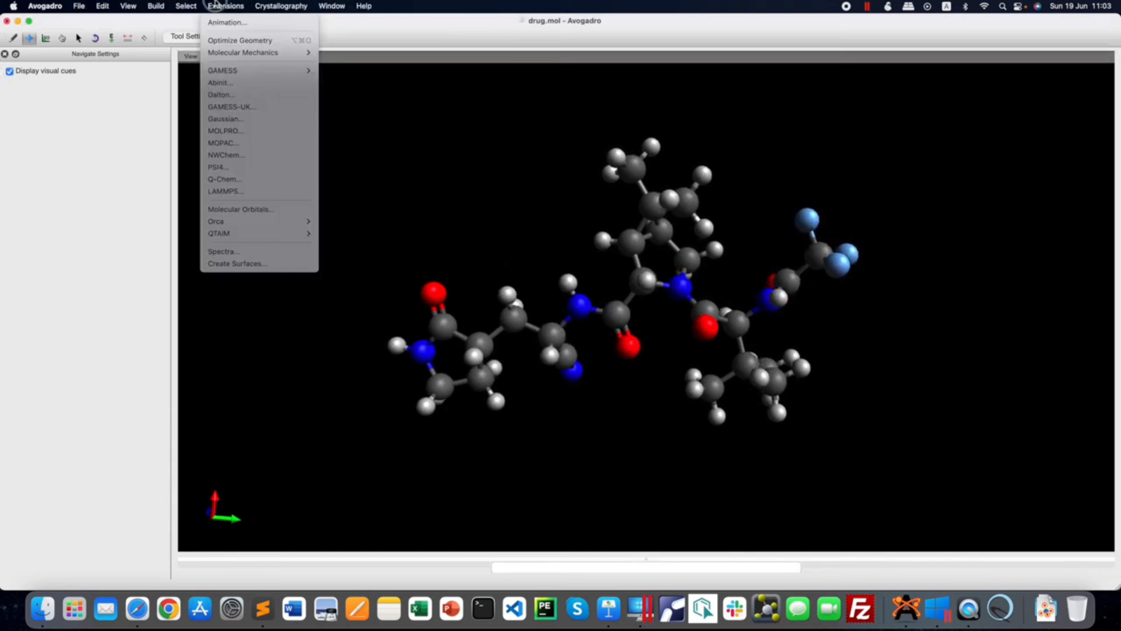
click(230, 41)
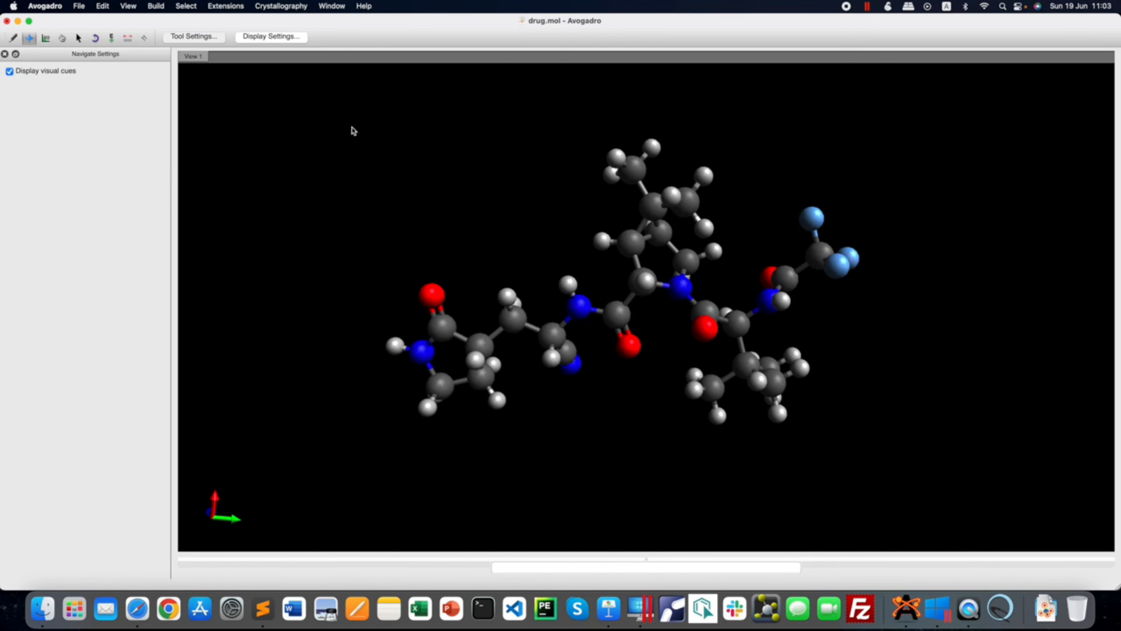
click(225, 6)
click(231, 40)
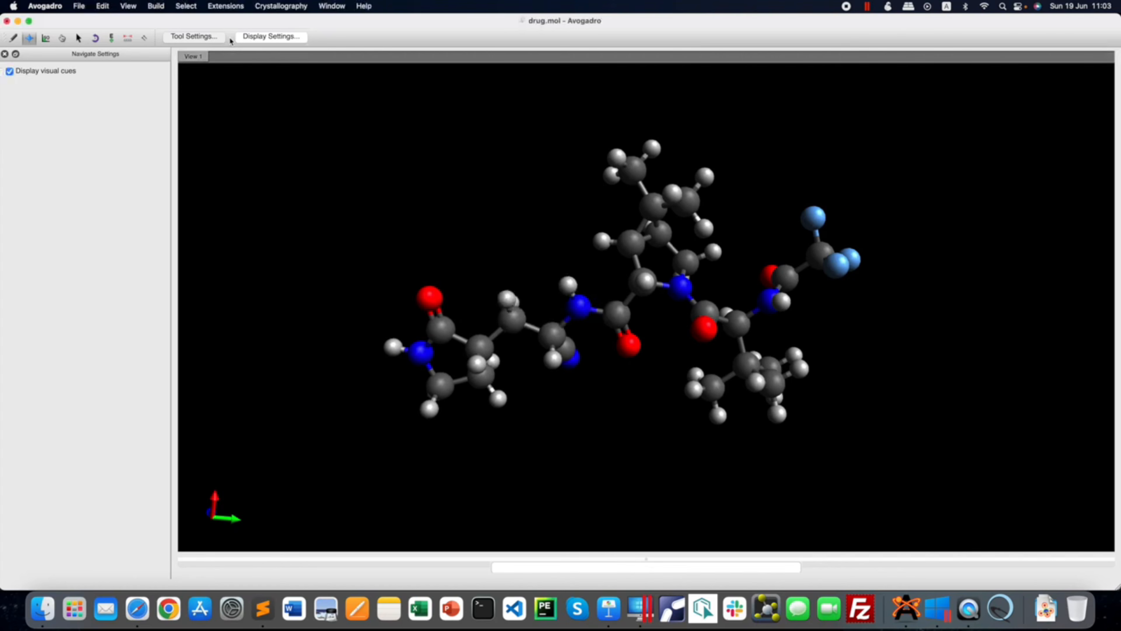
click(226, 5)
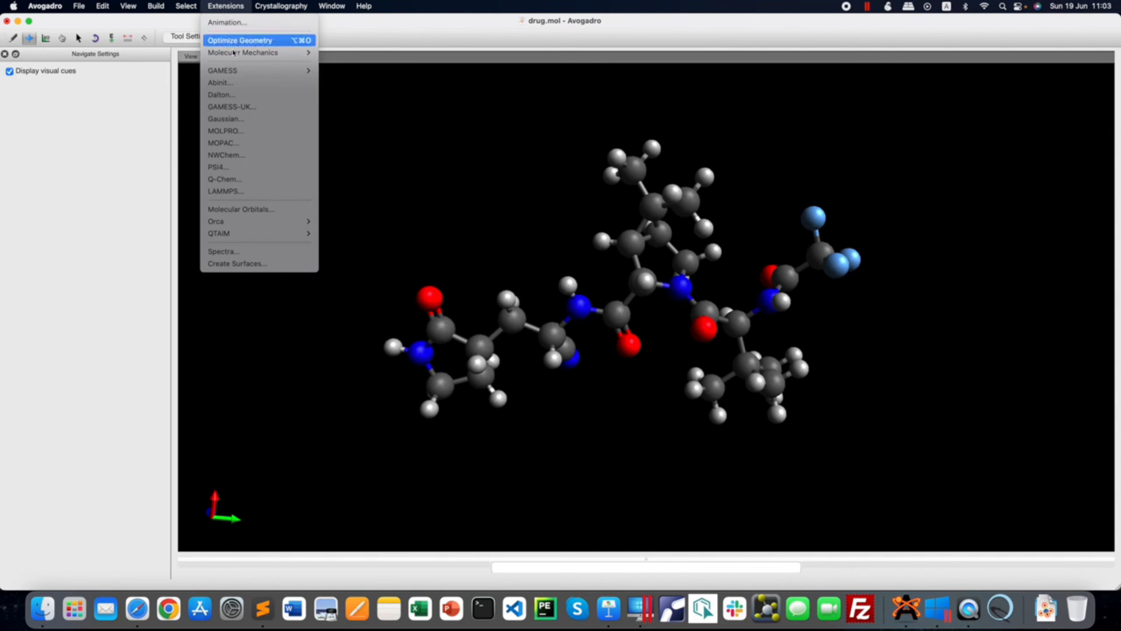
click(236, 41)
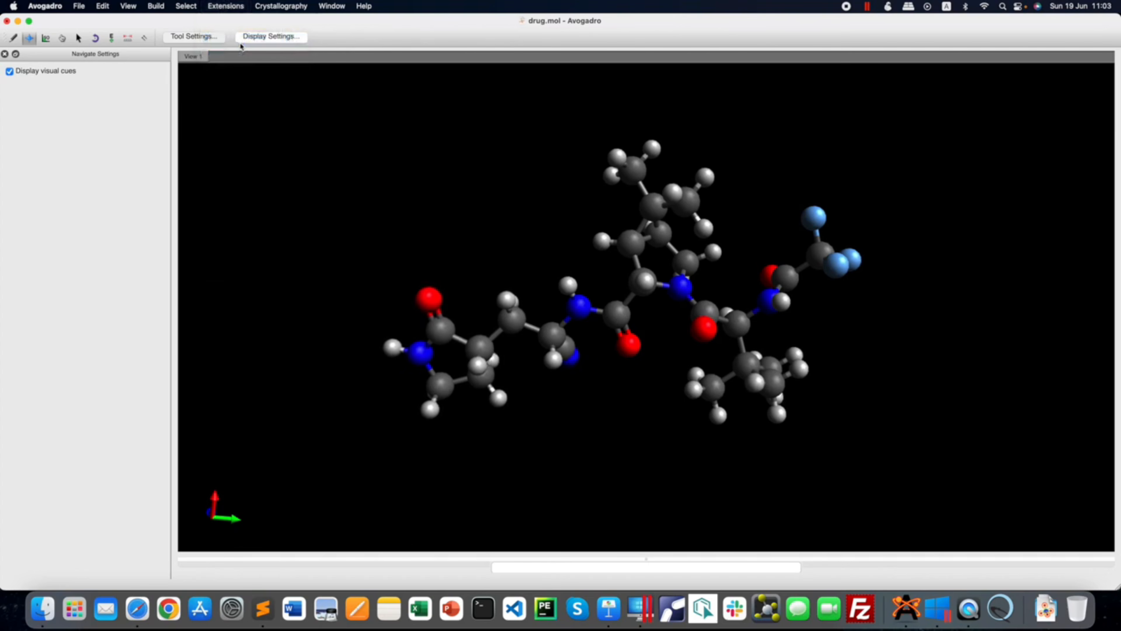
click(226, 6)
click(235, 44)
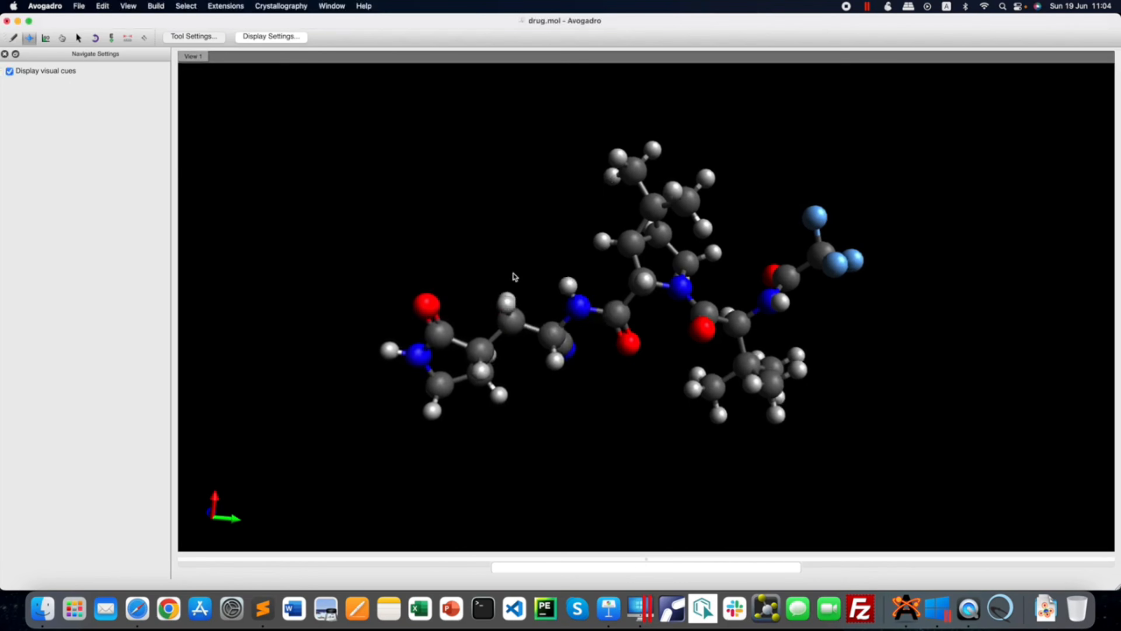
scroll(537, 271, up, 3)
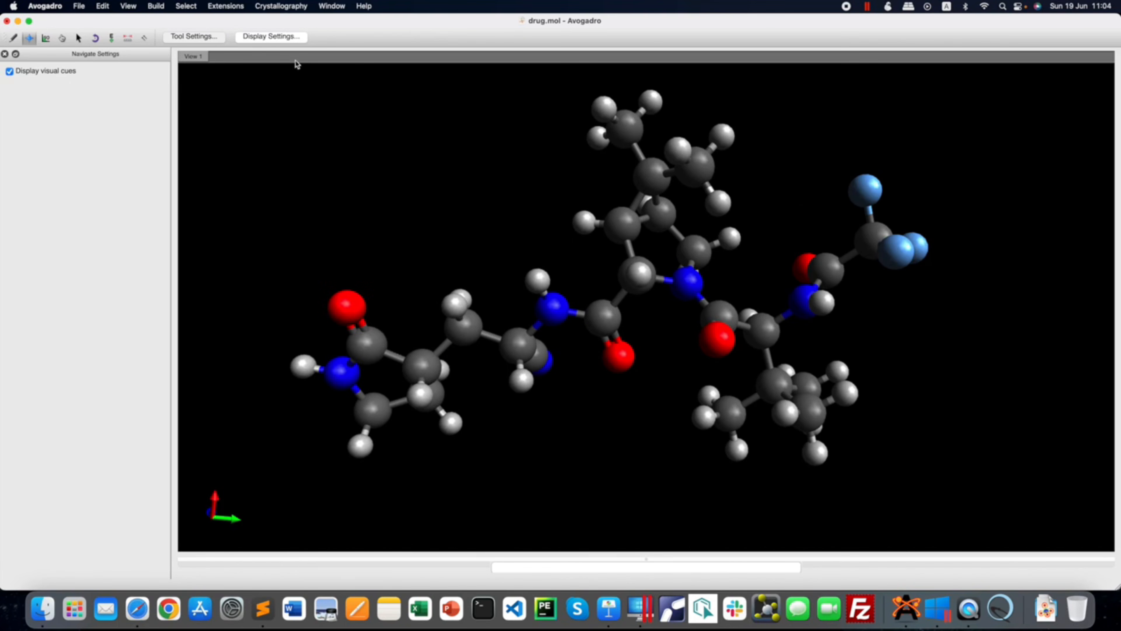
click(234, 6)
click(229, 40)
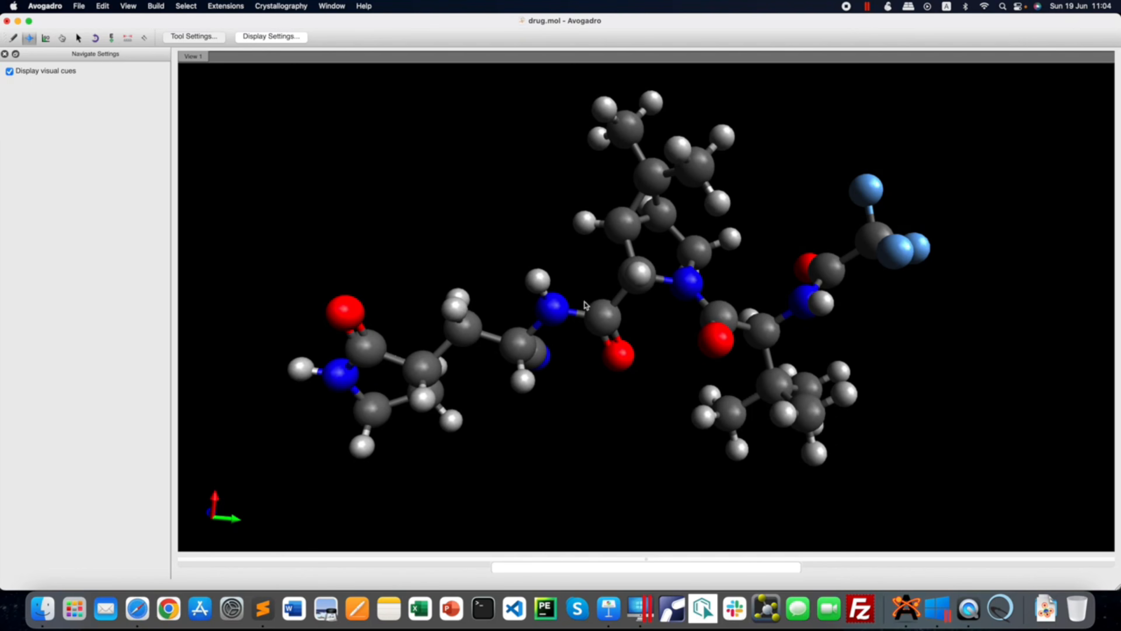
- Save the optimized molecule to the Desktop in PDB format as drug_avogadro, and close the Avogadro window
click(81, 6)
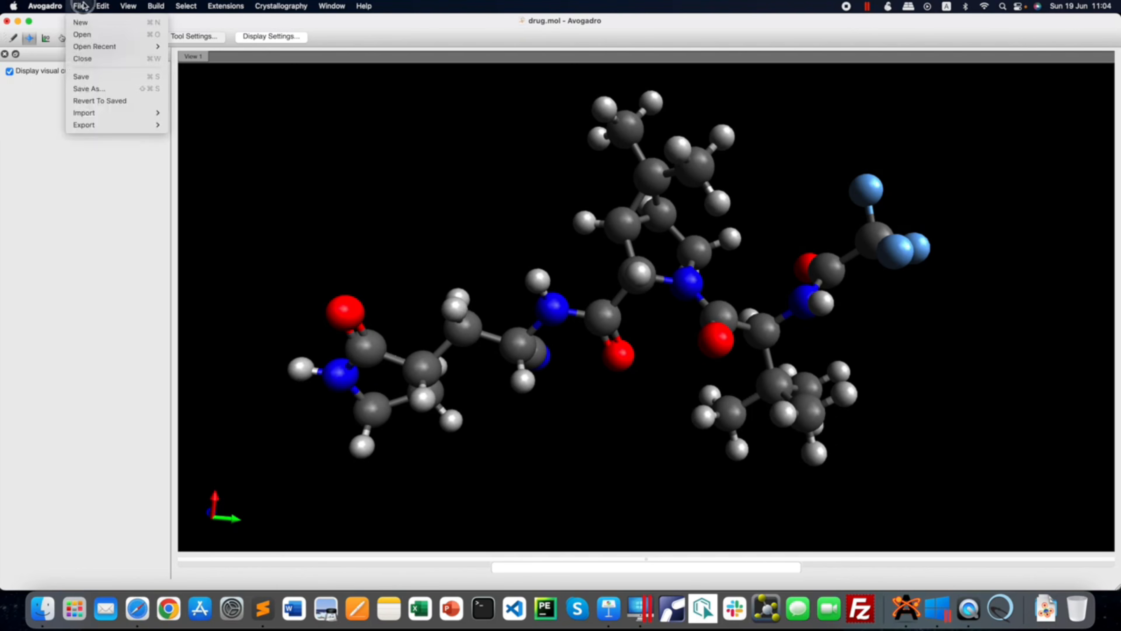
click(106, 89)
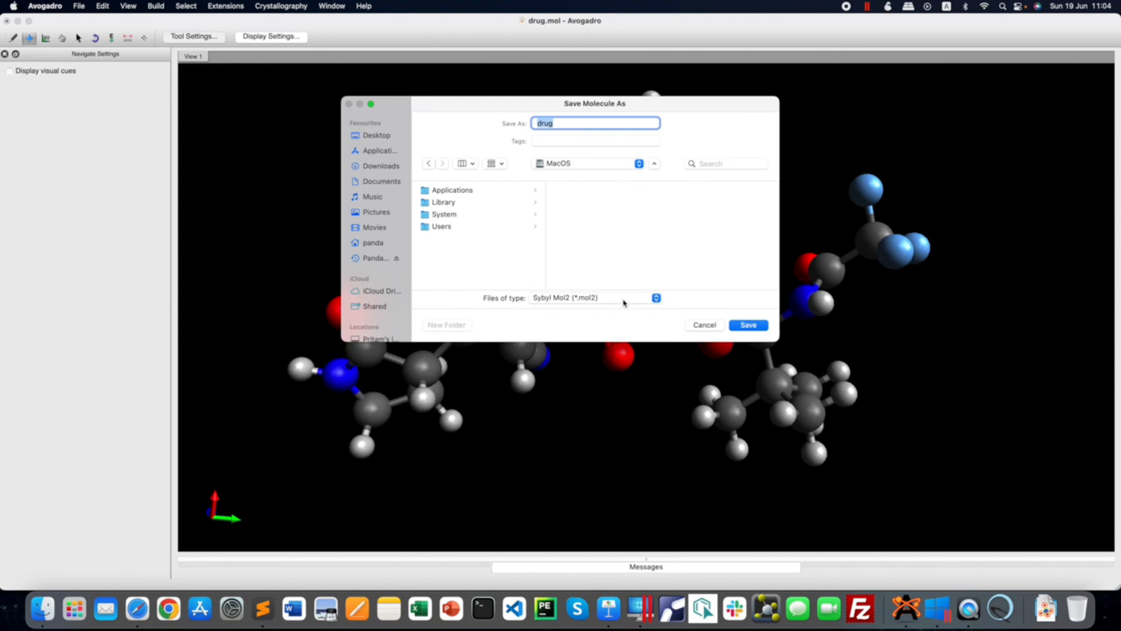
click(622, 300)
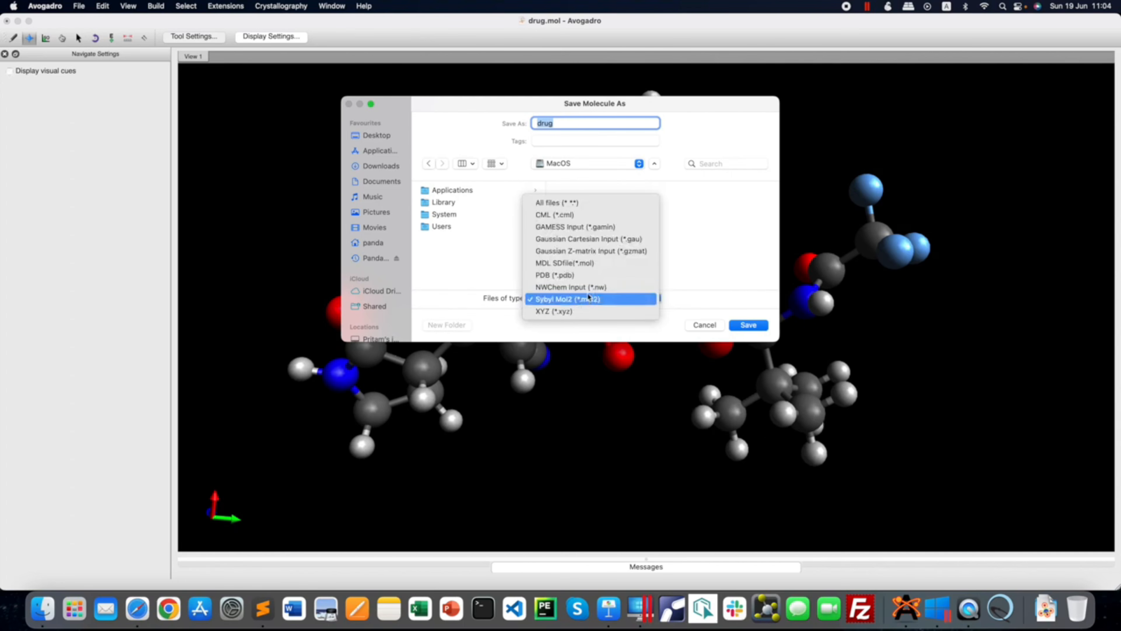
click(575, 277)
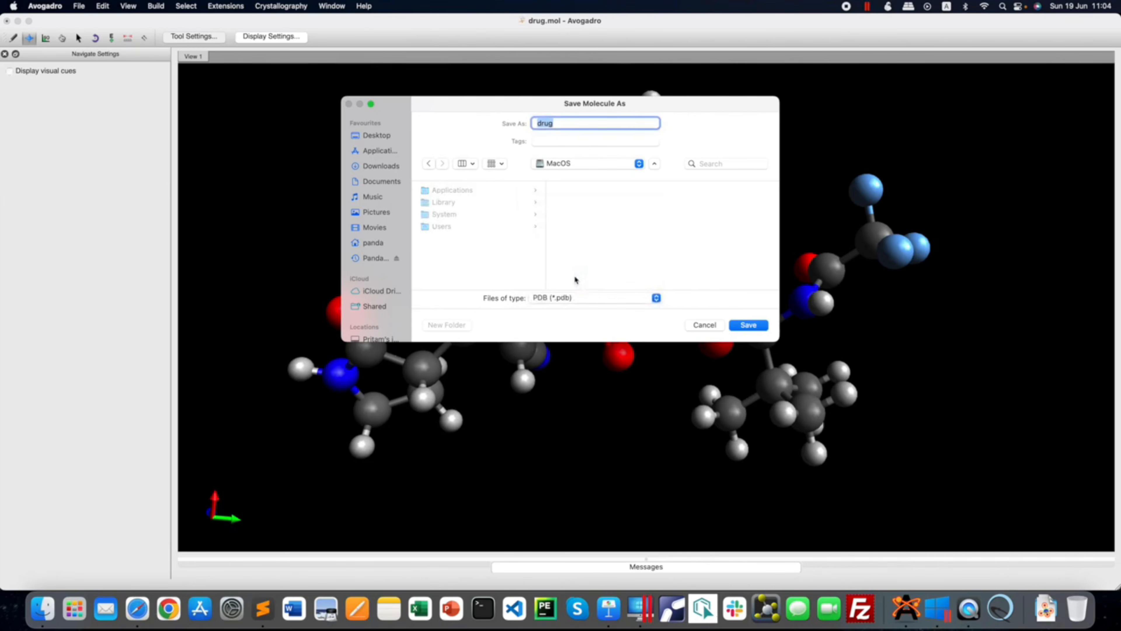
click(378, 136)
click(562, 125)
drag(562, 124, 519, 123)
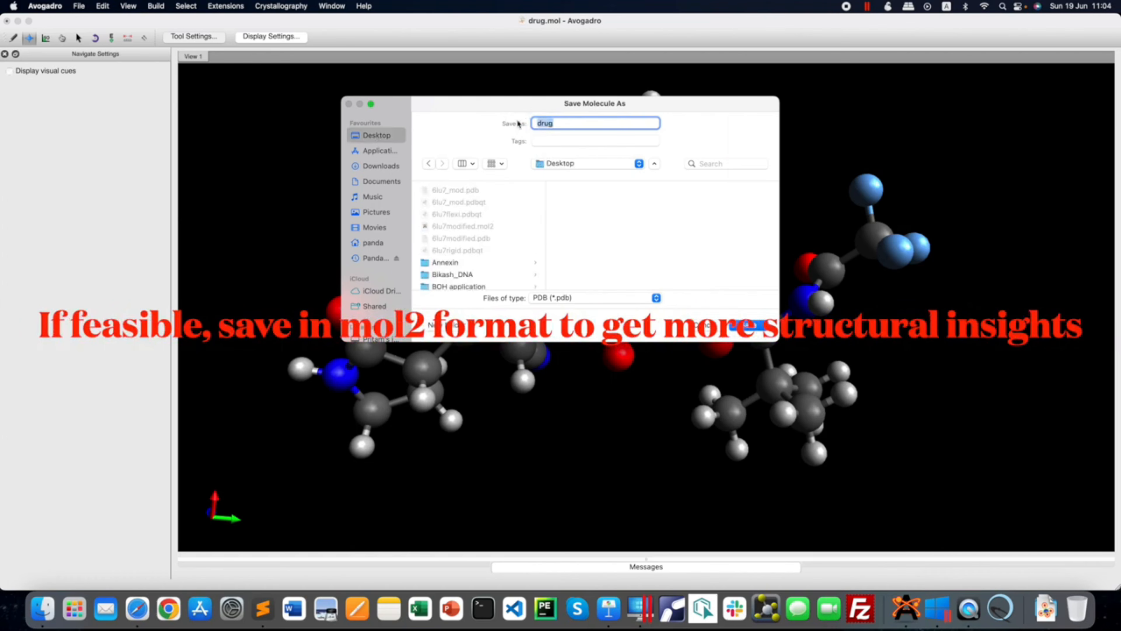
text(drug_avogadro)
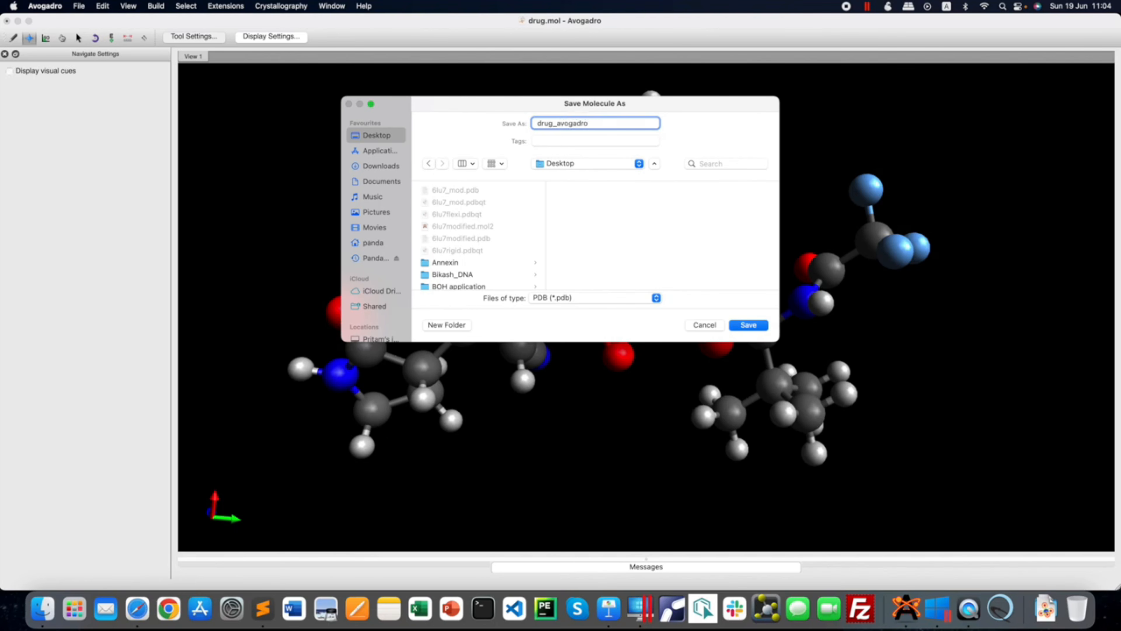
key(Return)
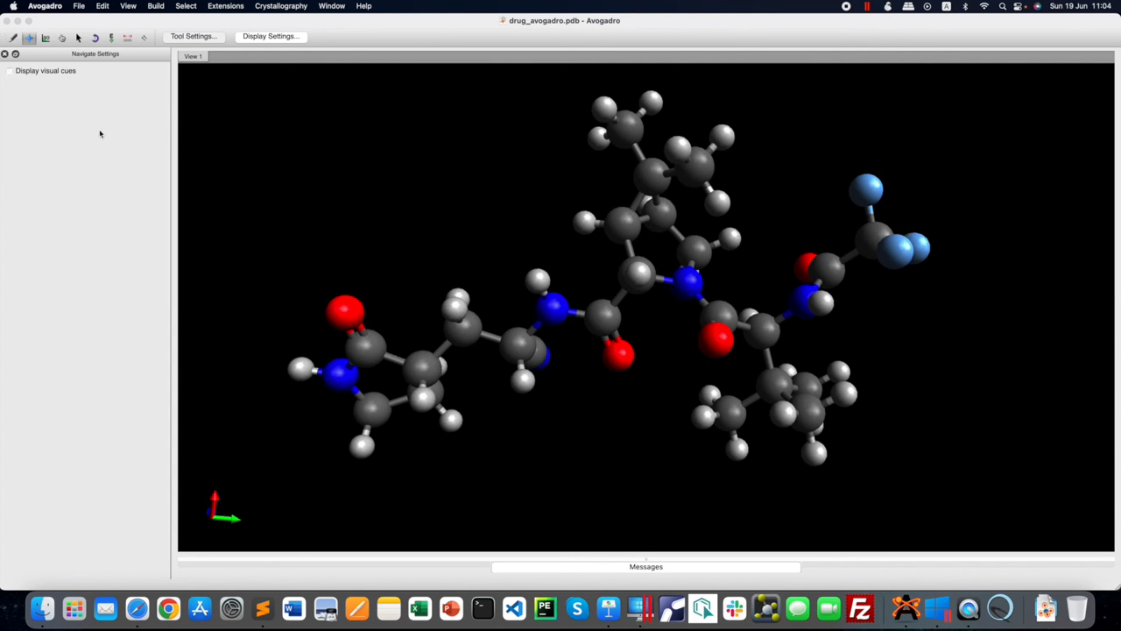
click(6, 21)
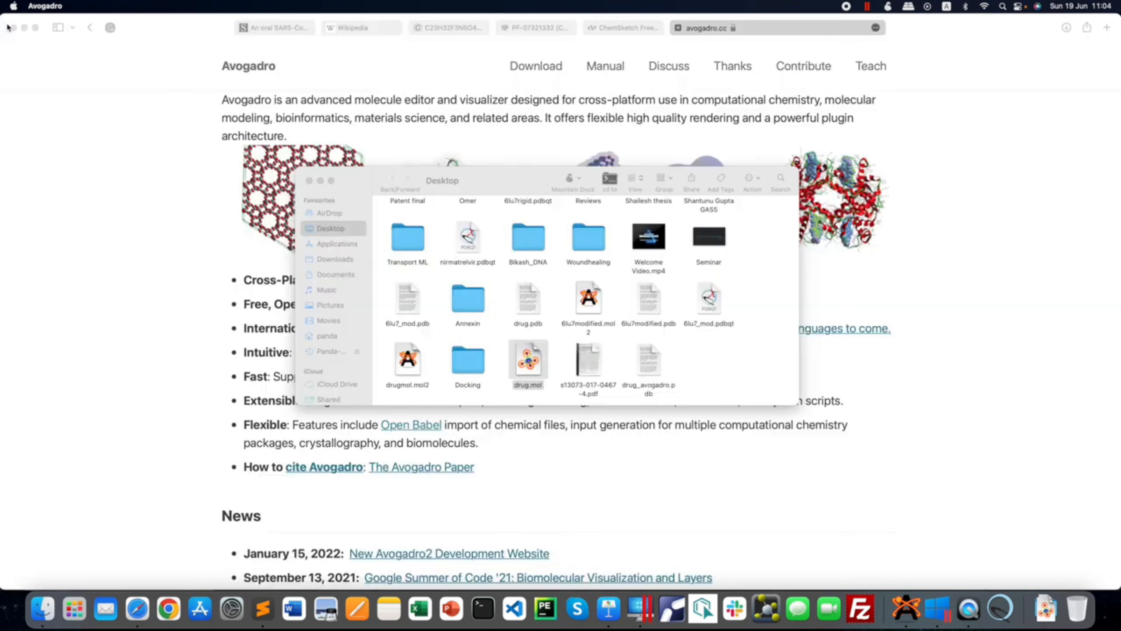
- Open drug_avogadro.pdb from the Desktop folder in Sublime Text, look through its atom coordinates and CONECT records, and close it
click(658, 360)
right_click(653, 342)
mouse_move(691, 361)
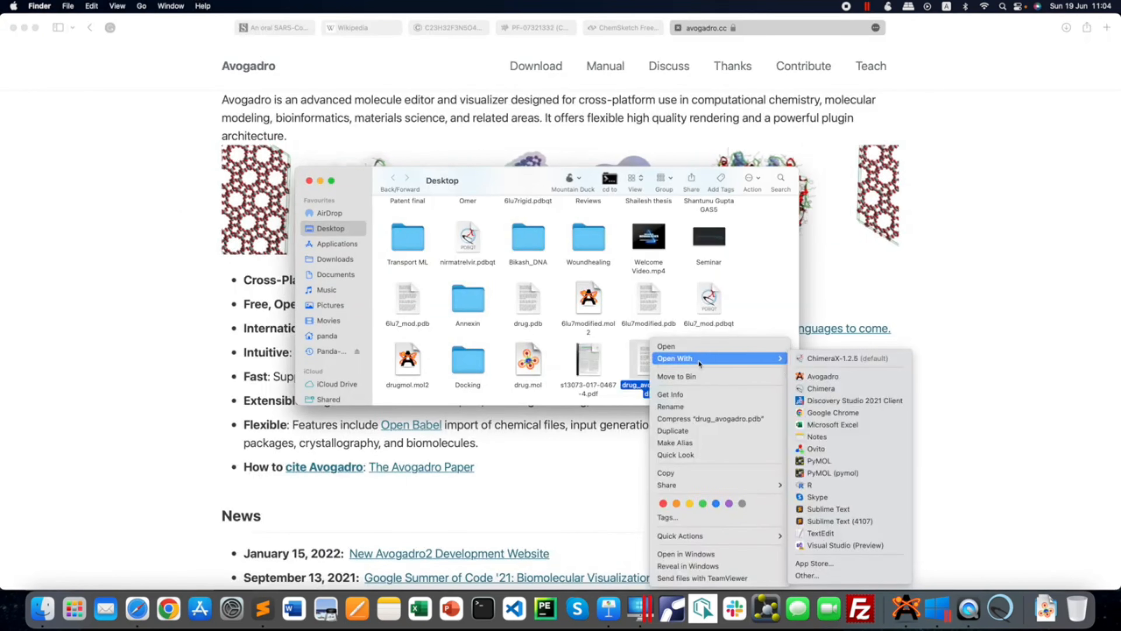
click(828, 509)
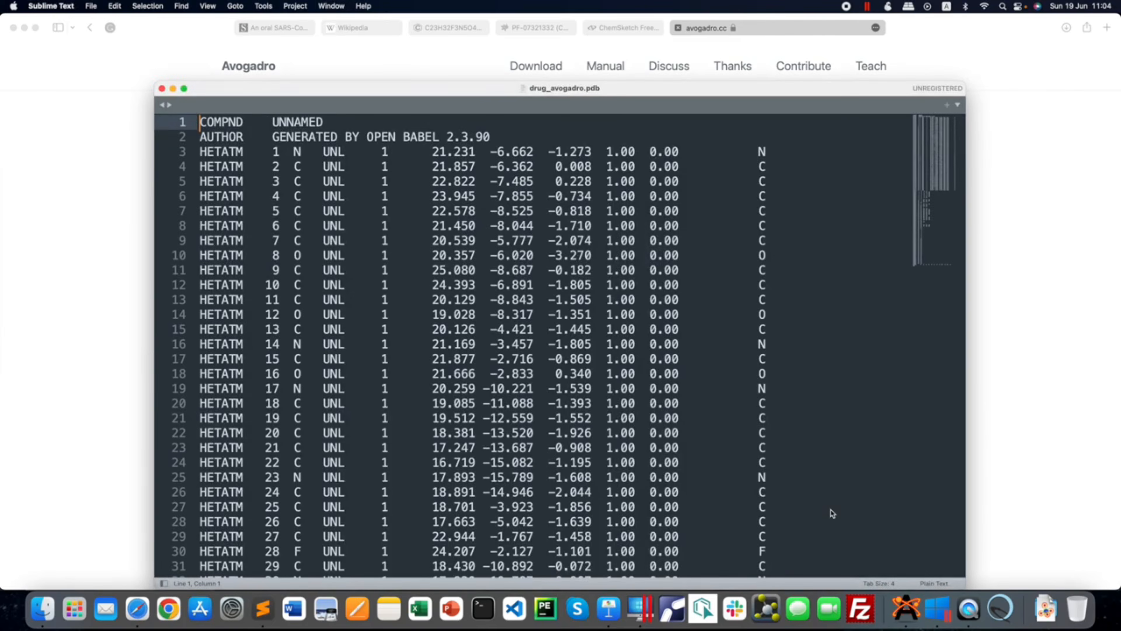
scroll(336, 264, down, 20)
scroll(336, 264, up, 20)
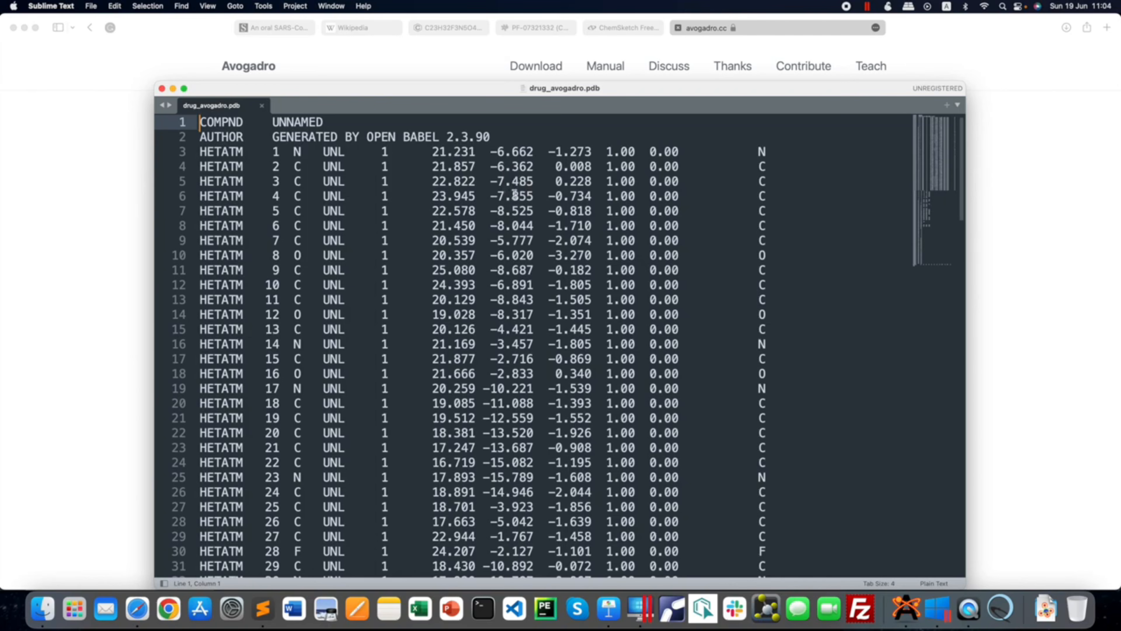
scroll(510, 216, down, 20)
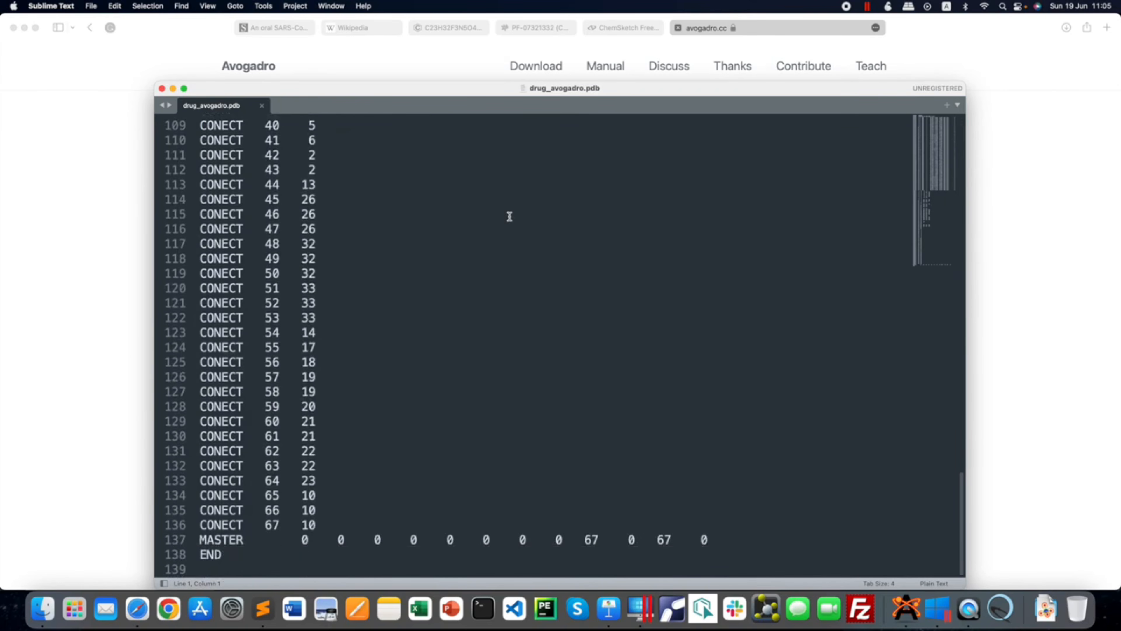
scroll(510, 216, up, 20)
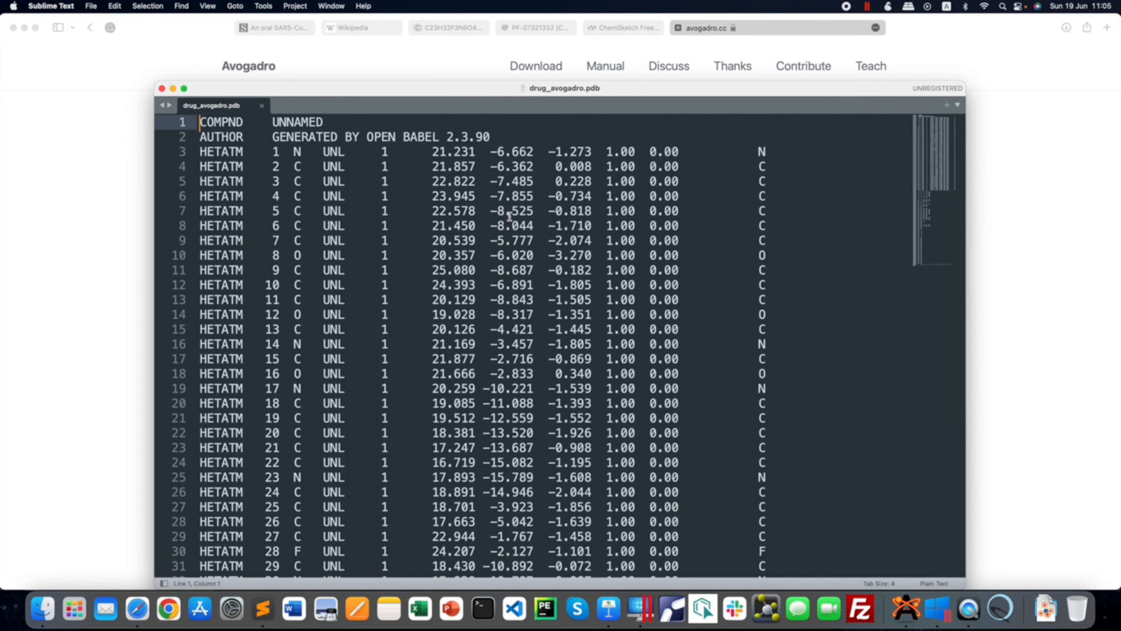
scroll(592, 290, down, 15)
scroll(591, 291, up, 15)
click(163, 91)
- Open drug_avogadro.pdb in ChimeraX, inspect the structure from different angles with soft lighting and a white background, and close ChimeraX
click(650, 365)
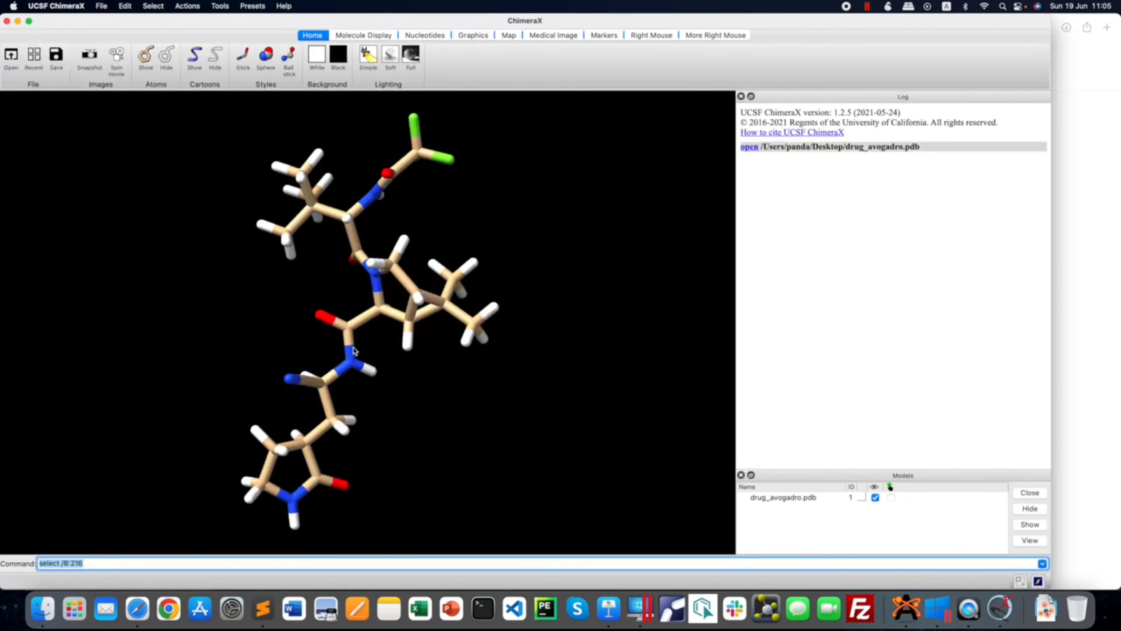
drag(494, 340, 378, 269)
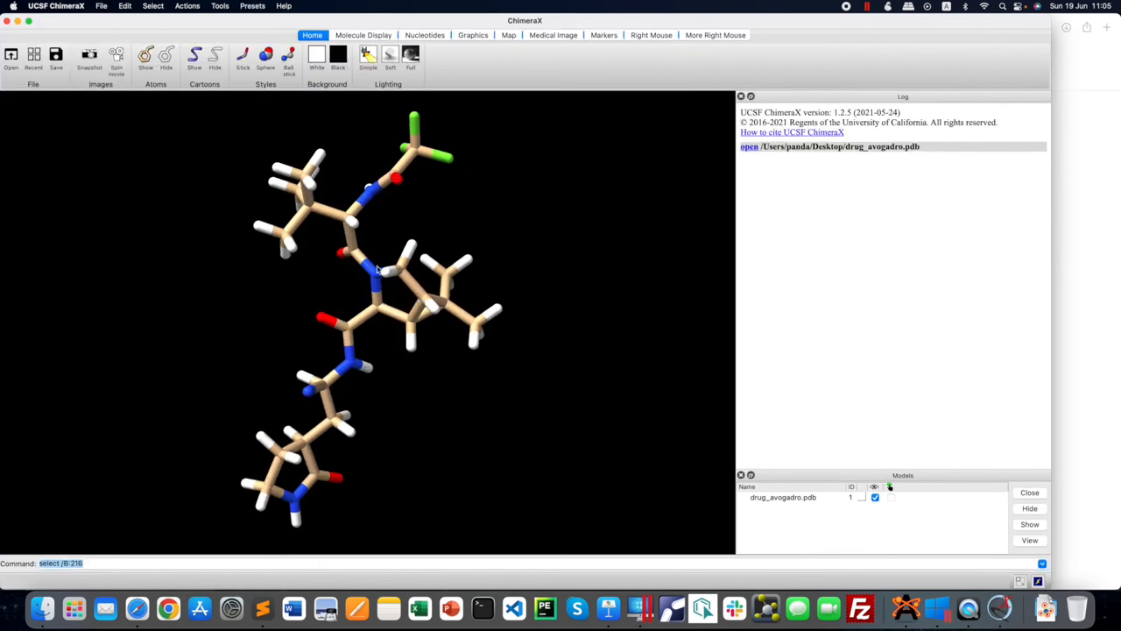
click(390, 56)
click(317, 70)
mouse_move(397, 251)
mouse_down()
mouse_move(532, 252)
mouse_move(314, 255)
mouse_move(408, 258)
mouse_move(403, 246)
mouse_up()
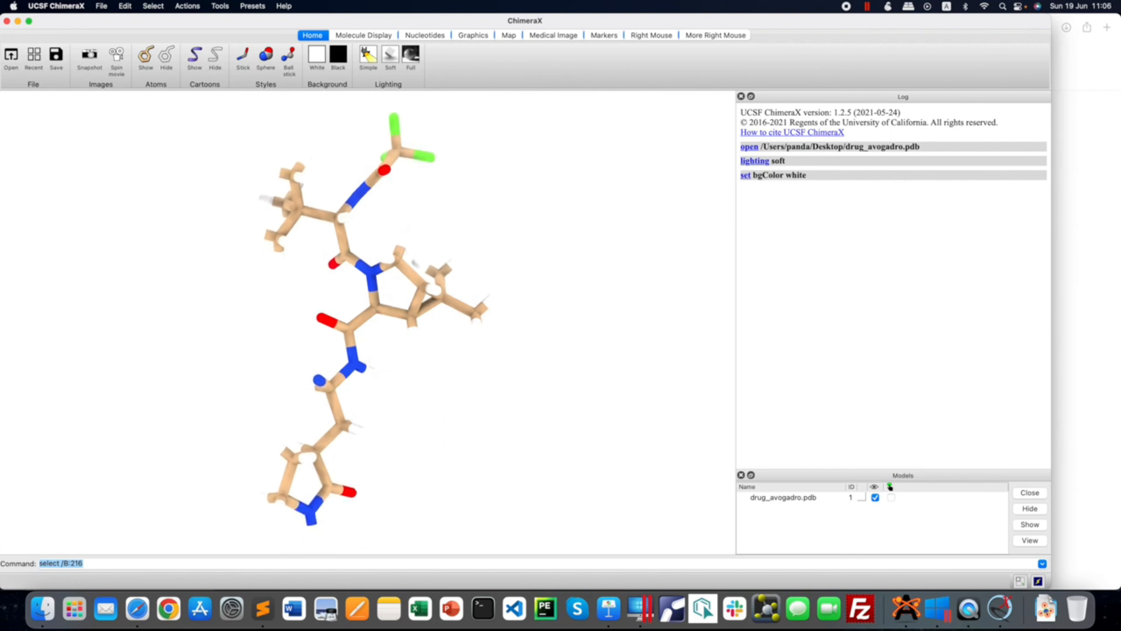
click(7, 20)
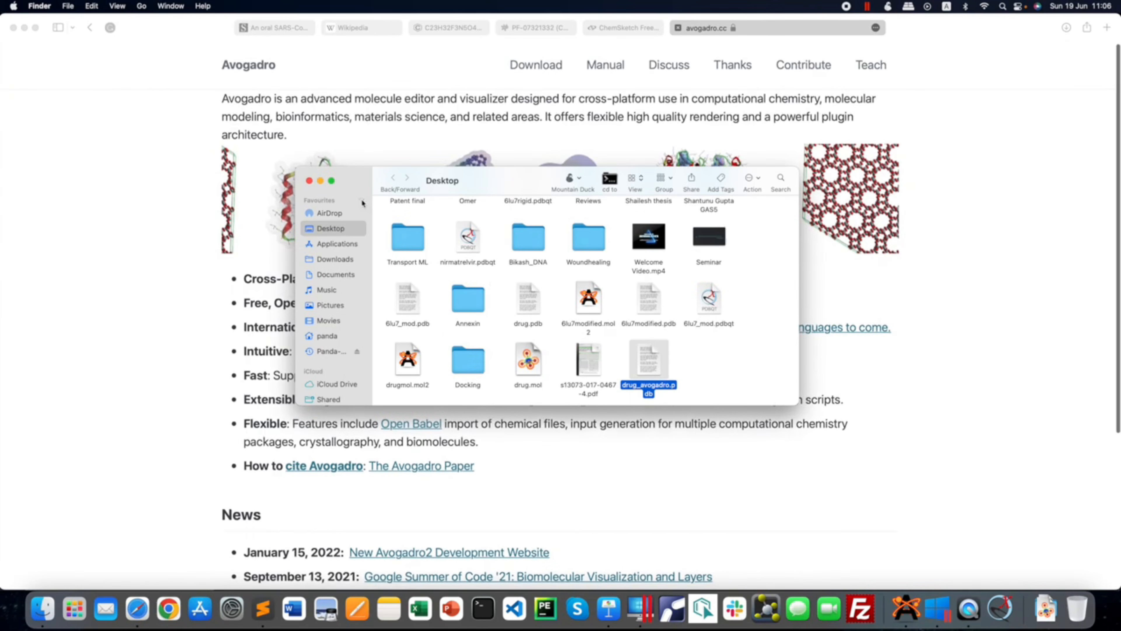
- Close the Desktop folder window and minimize the browser to bring up the Windows 10 virtual machine
click(309, 180)
scroll(333, 194, down, 1)
scroll(333, 194, down, 1)
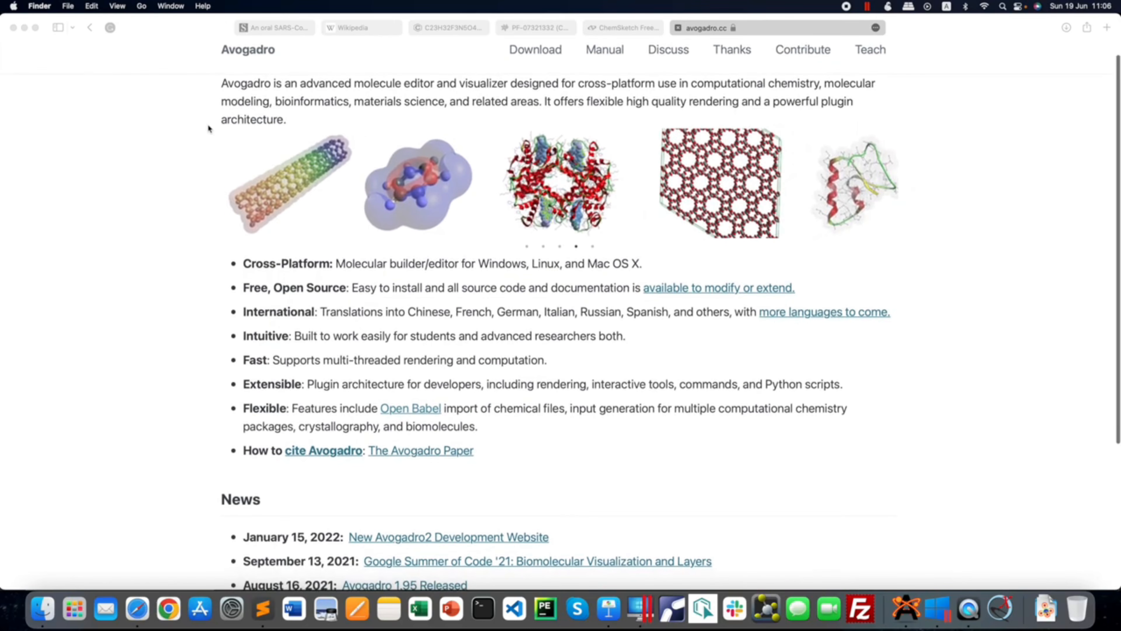
click(25, 28)
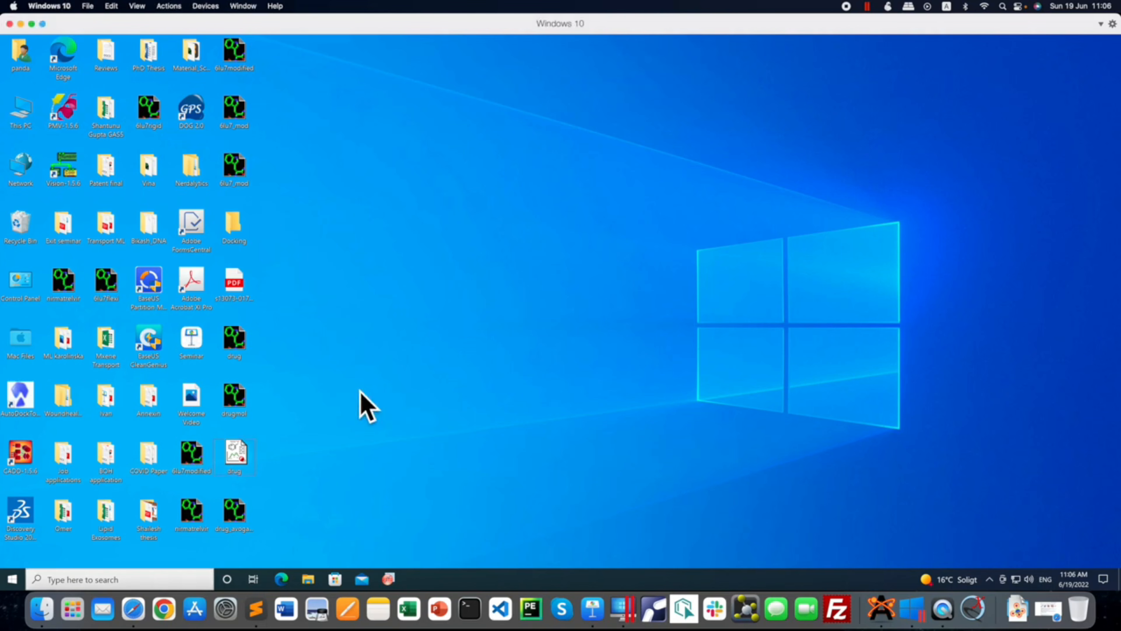
- Launch AutoDockTools from the Windows 10 desktop, skip the registration, and maximize its window
double_click(22, 400)
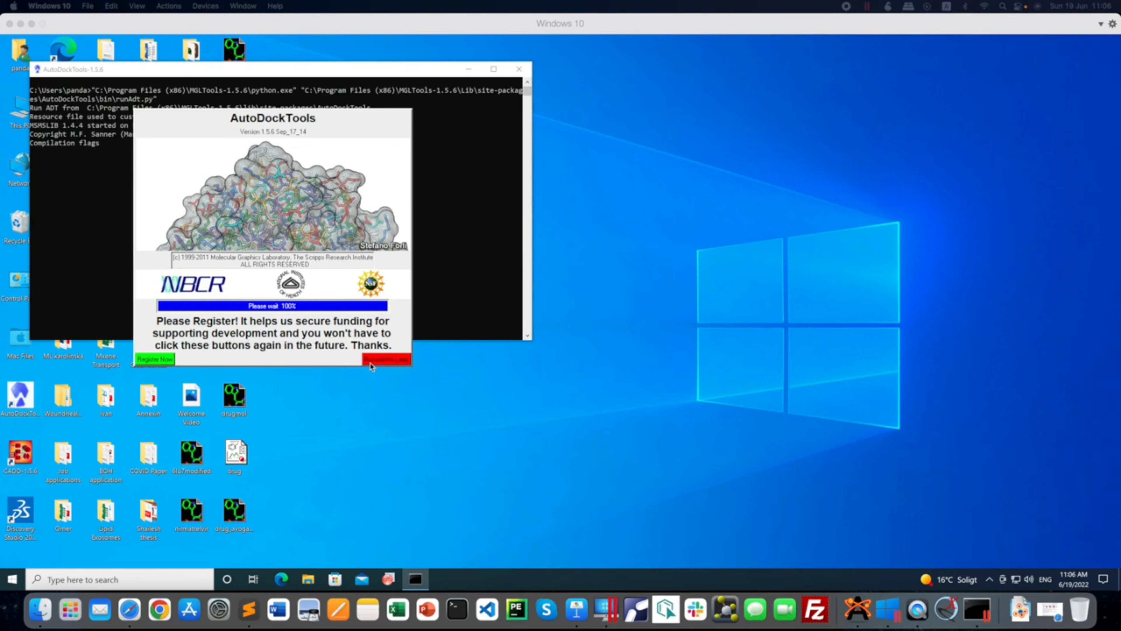
click(383, 360)
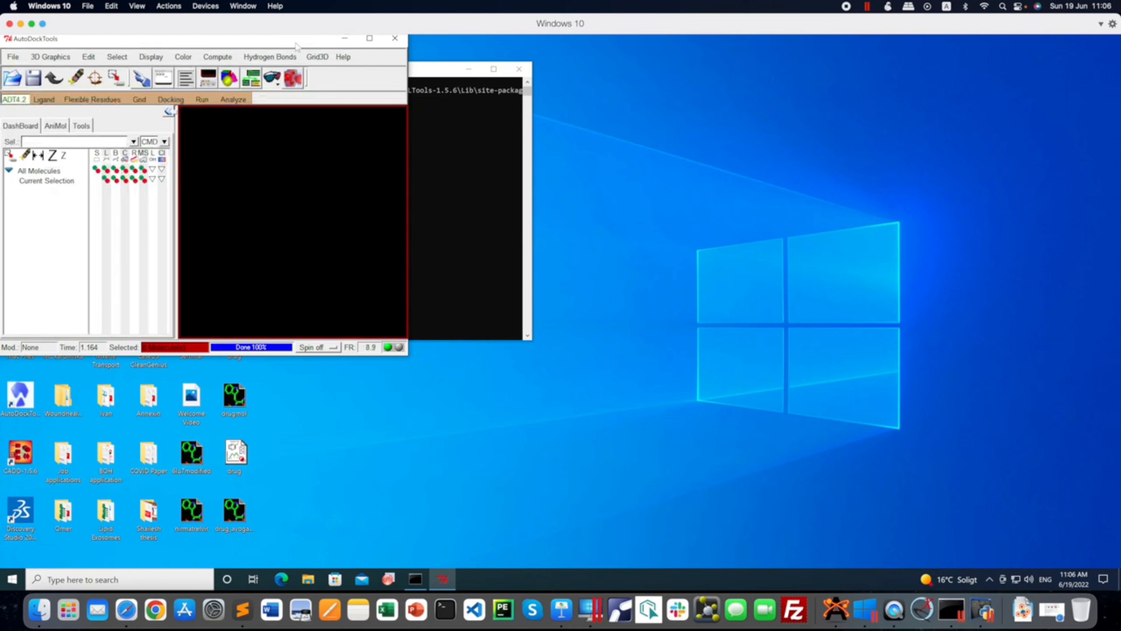
click(369, 38)
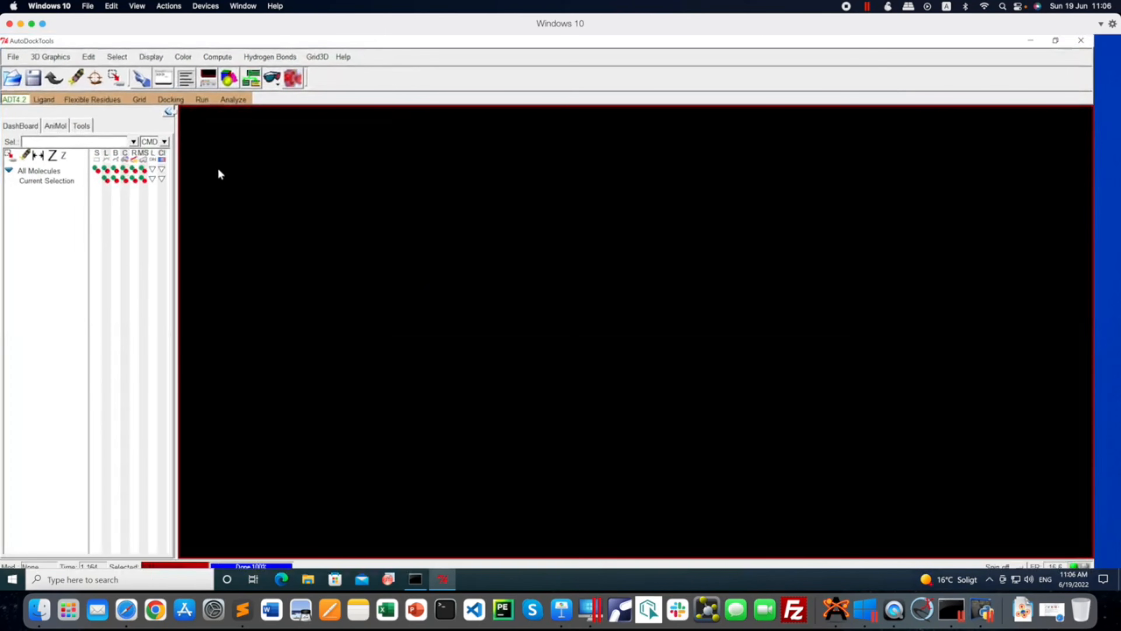
- Open drug_avogadro.pdb from the Desktop as the AutoDock4 ligand, using the PDB file type filter
click(13, 57)
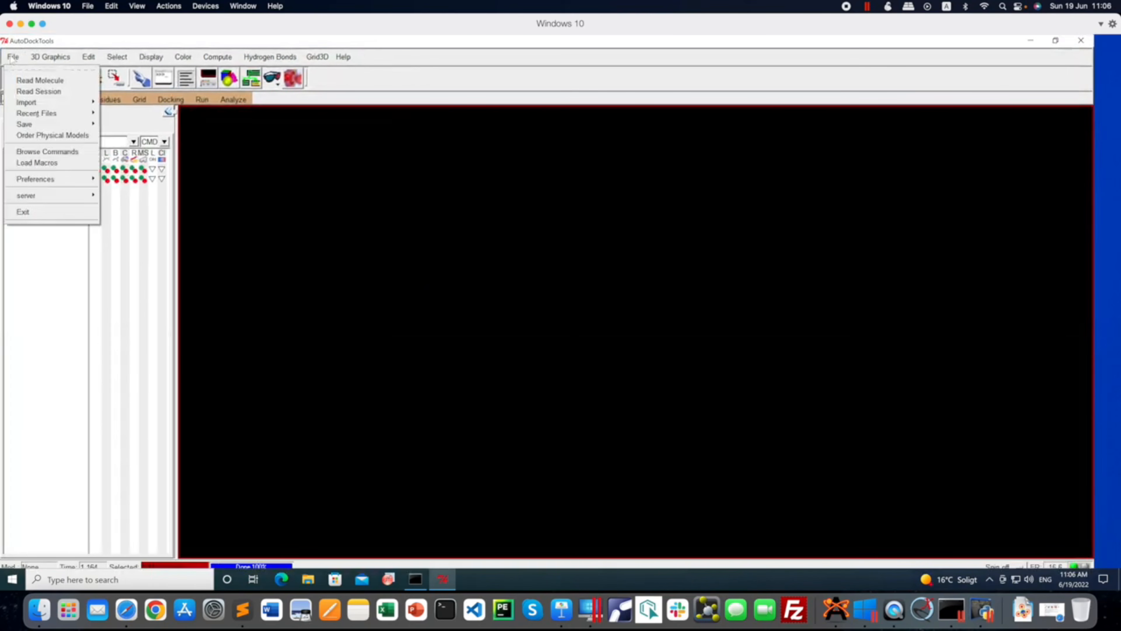
click(31, 82)
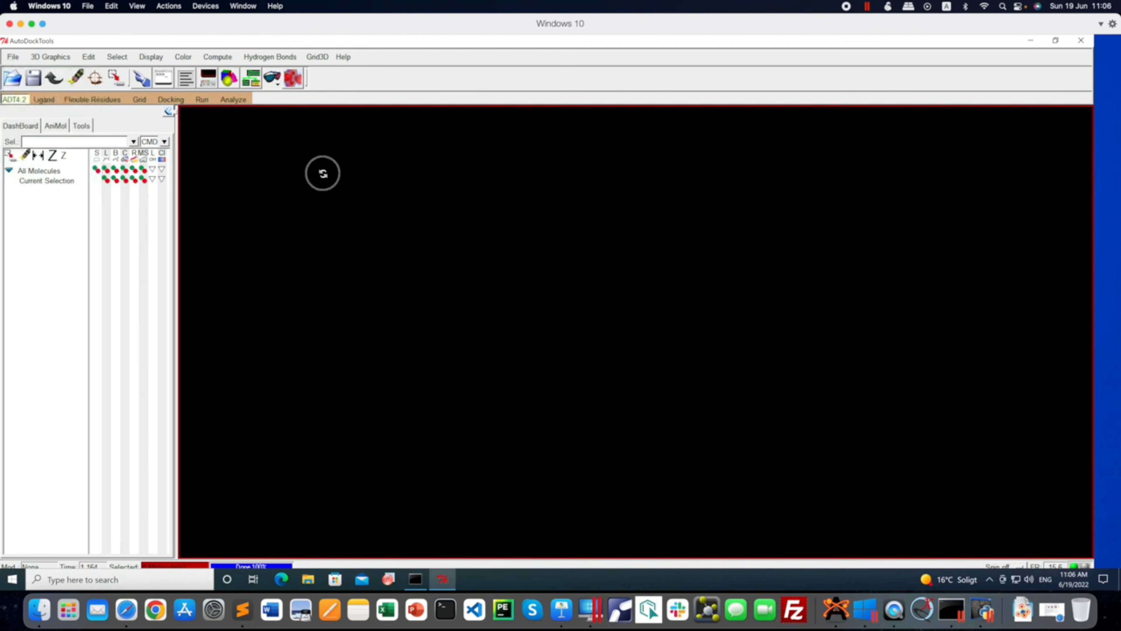
click(45, 100)
mouse_move(51, 123)
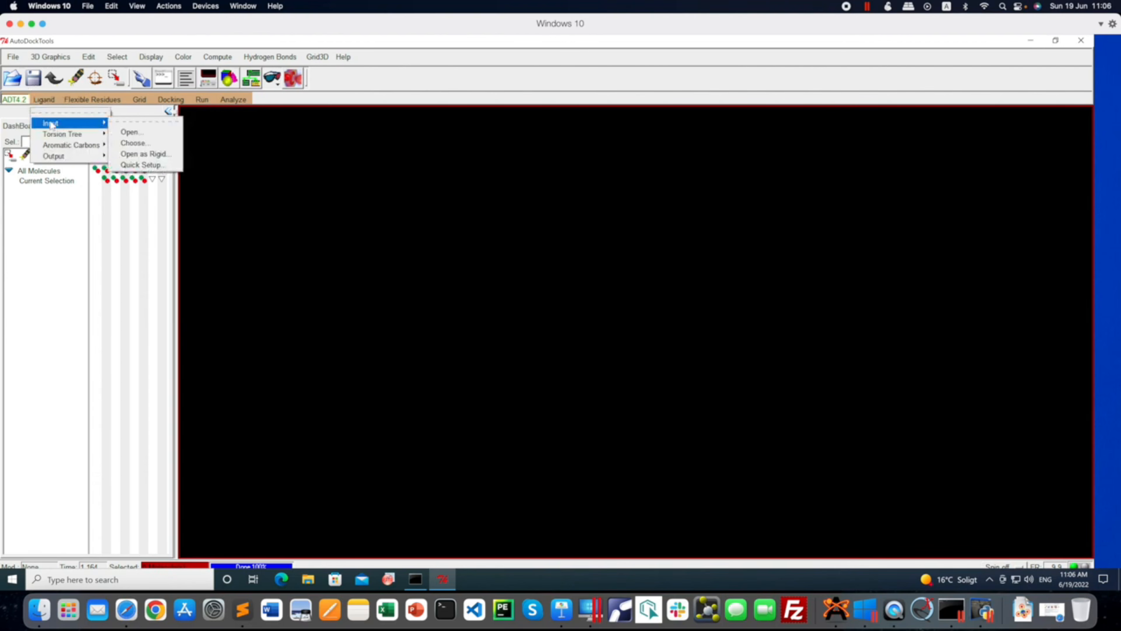
click(151, 132)
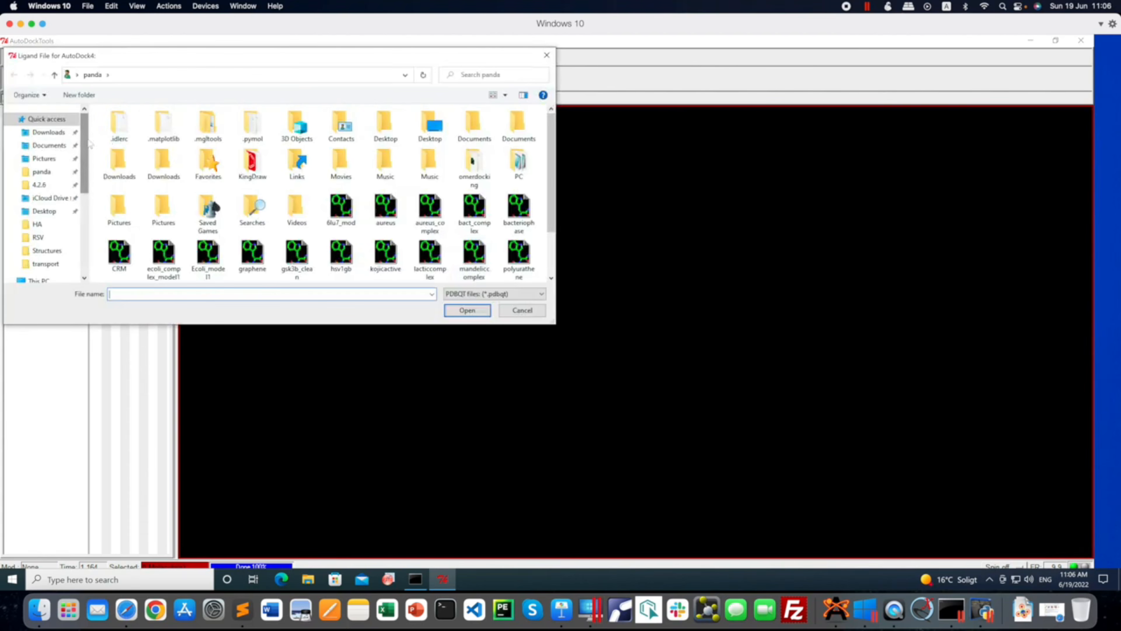
click(50, 214)
scroll(385, 209, down, 5)
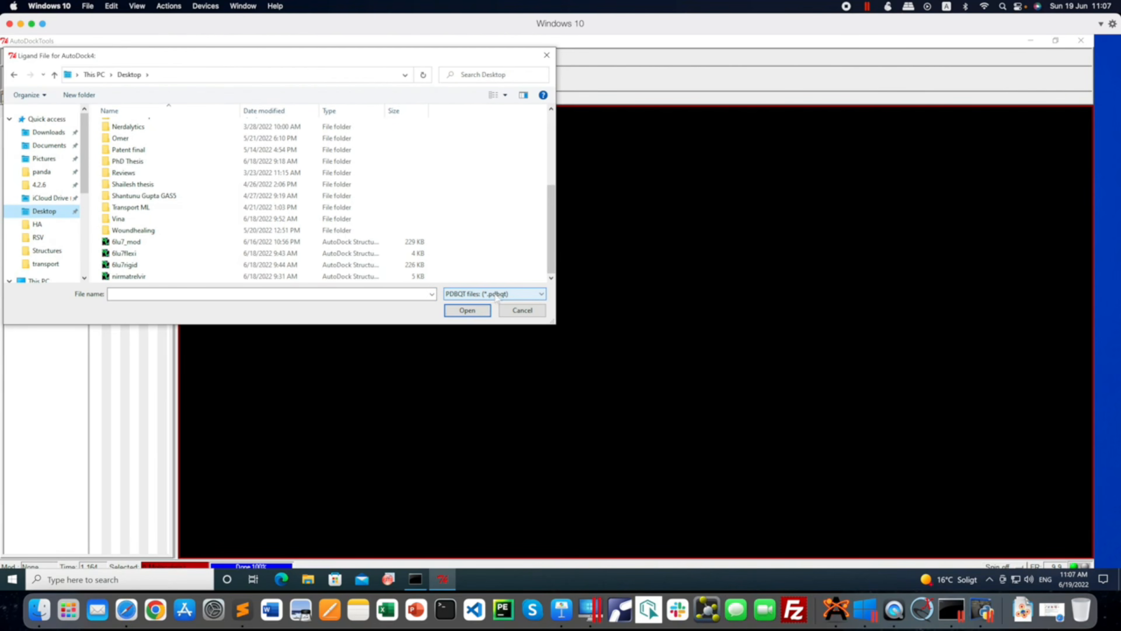
click(508, 298)
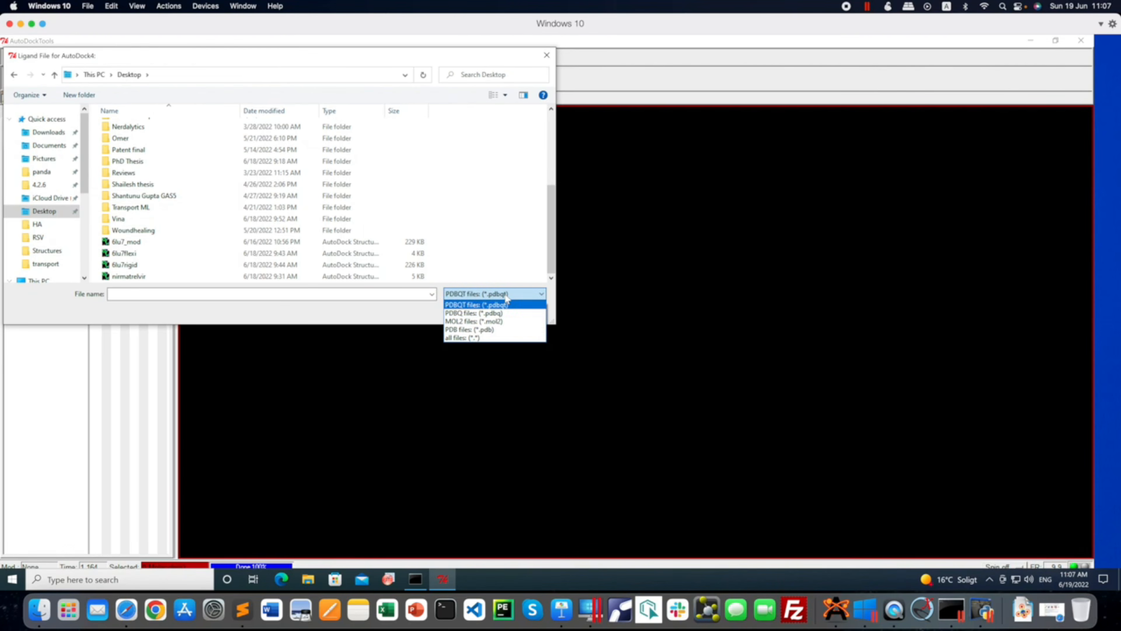
click(488, 328)
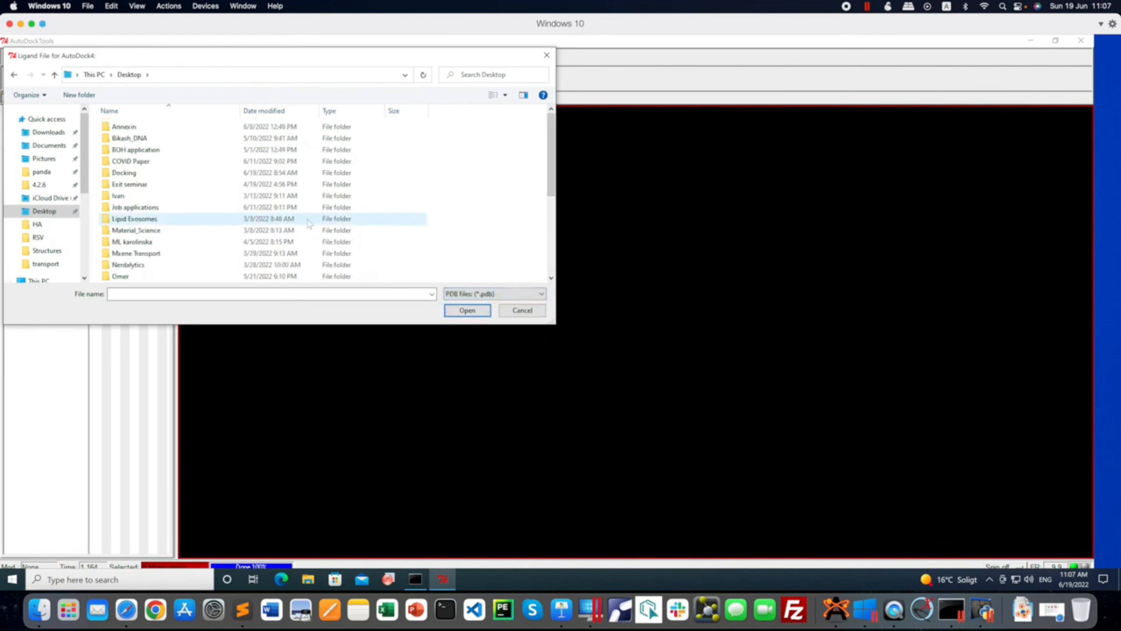
scroll(309, 223, down, 5)
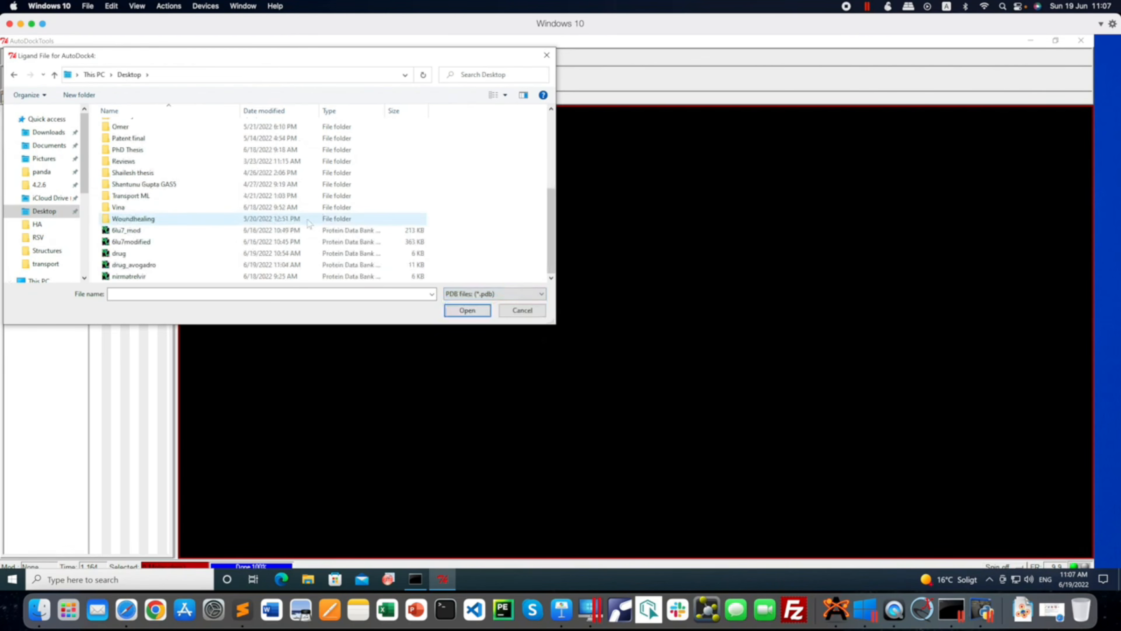
click(157, 267)
click(466, 309)
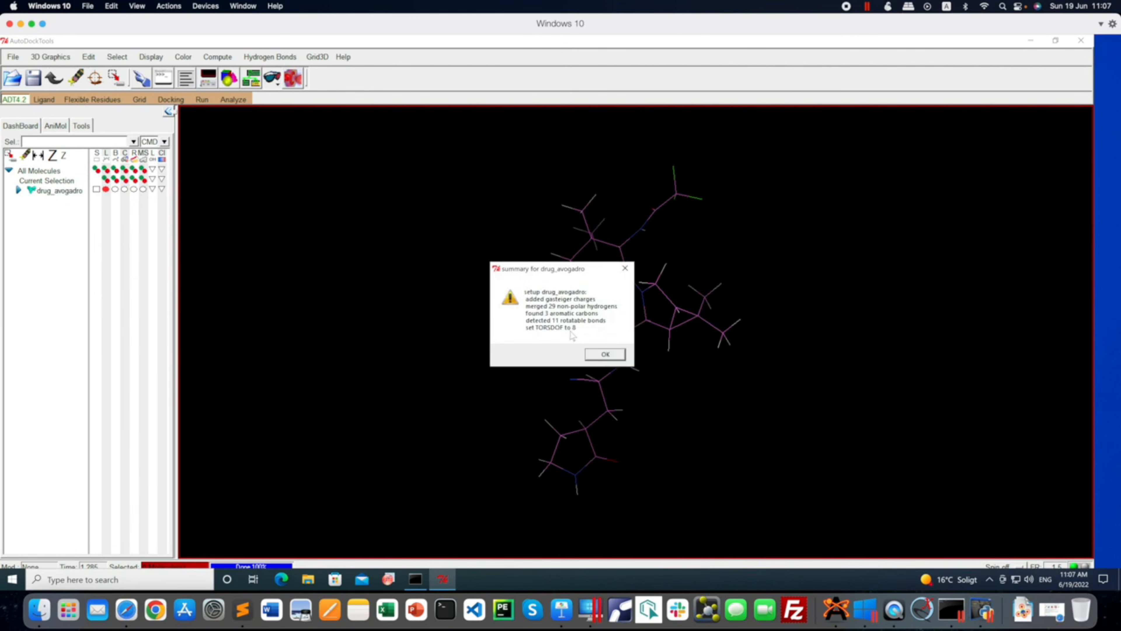
- Review and accept the setup summary for drug_avogadro, and inspect the prepared ligand
drag(549, 274, 483, 189)
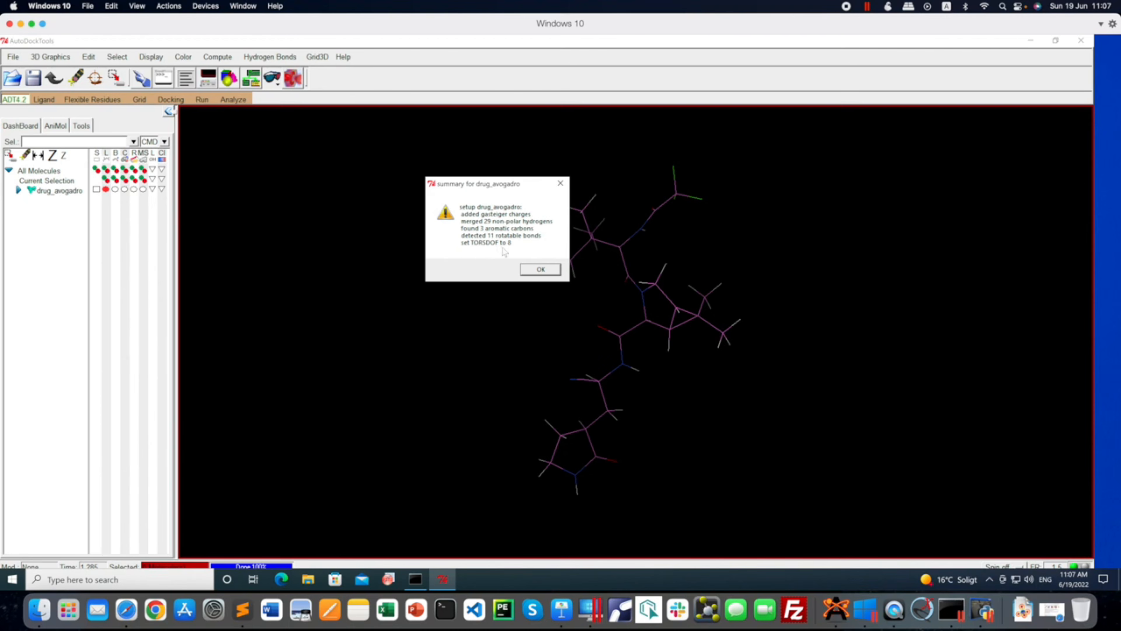
click(540, 269)
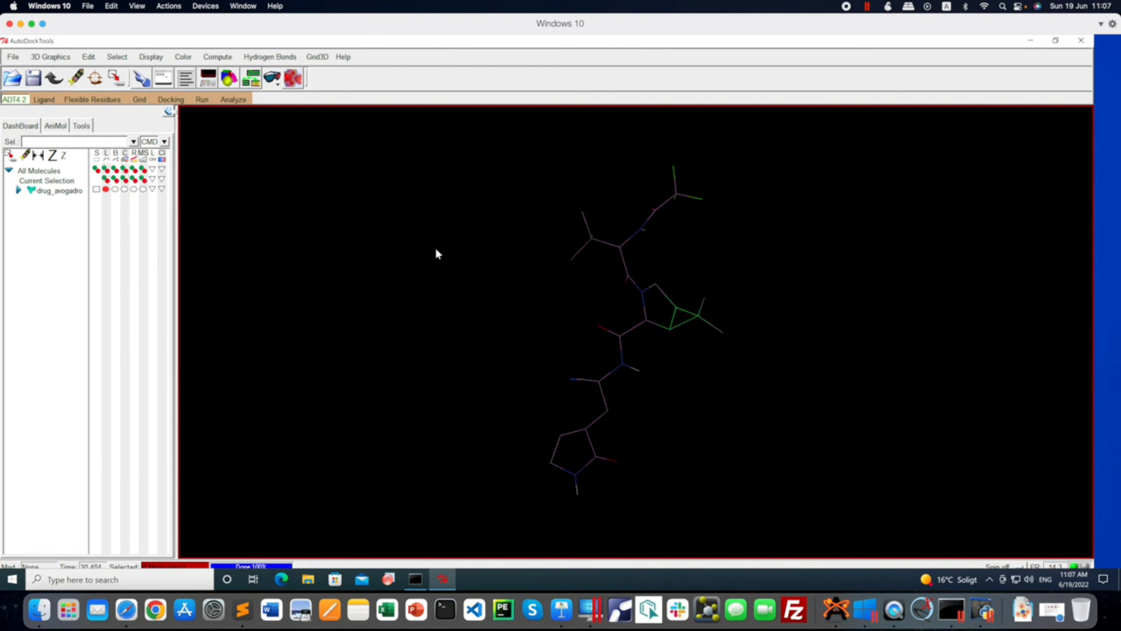
drag(550, 294, 574, 292)
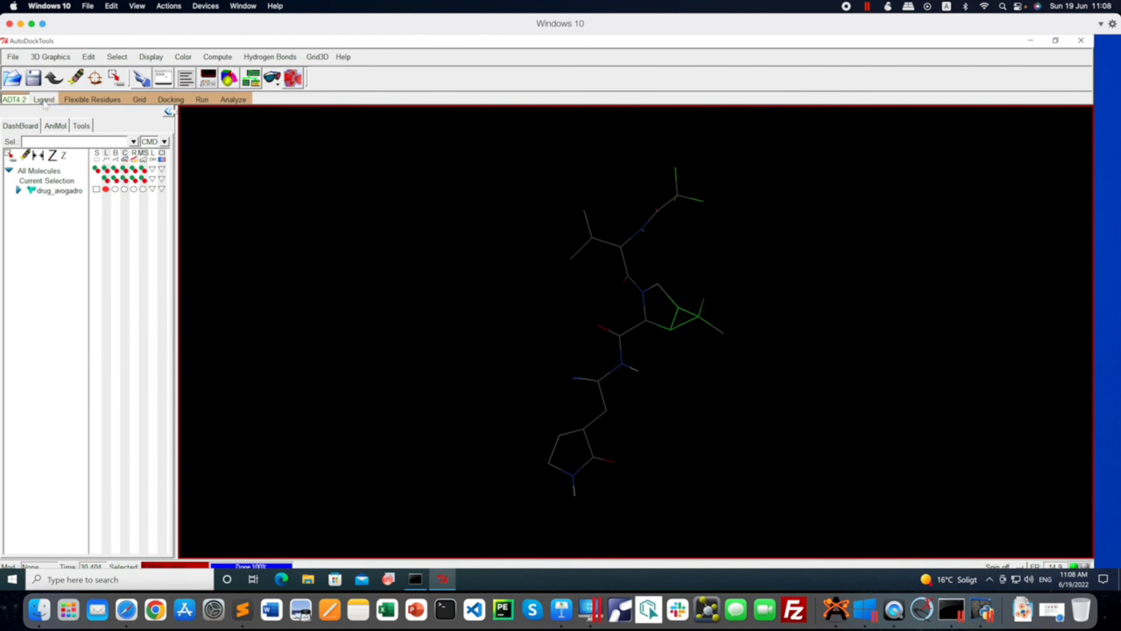
- Add hydrogens to the drug_avogadro ligand and inspect the resulting structure
click(88, 57)
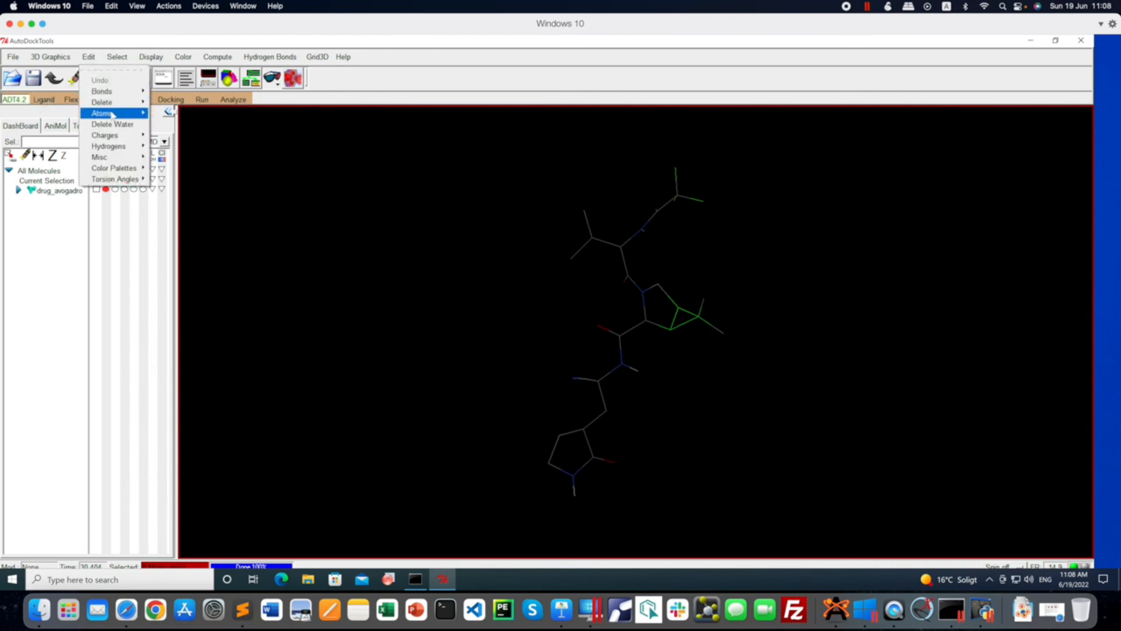
mouse_move(124, 147)
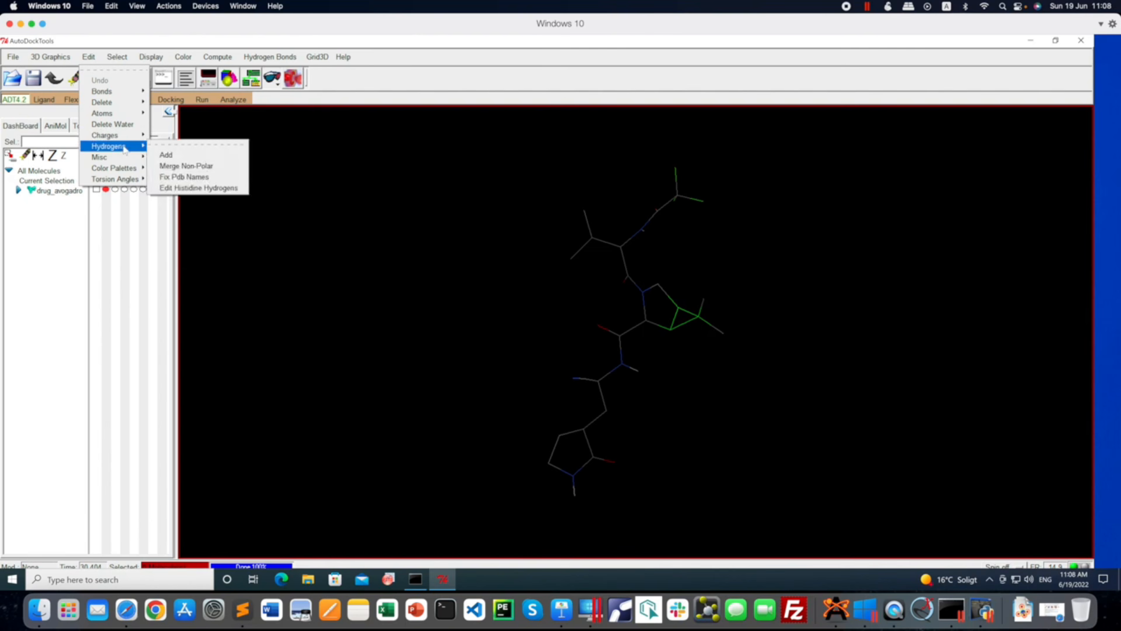
click(187, 155)
drag(552, 174, 358, 160)
click(310, 294)
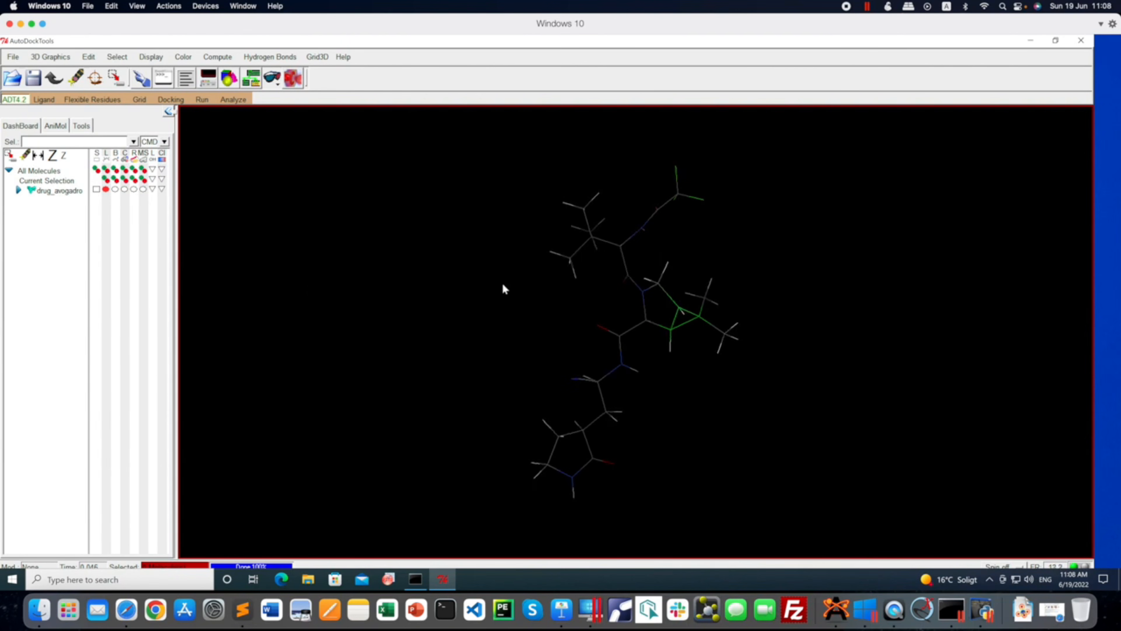
scroll(345, 264, down, 5)
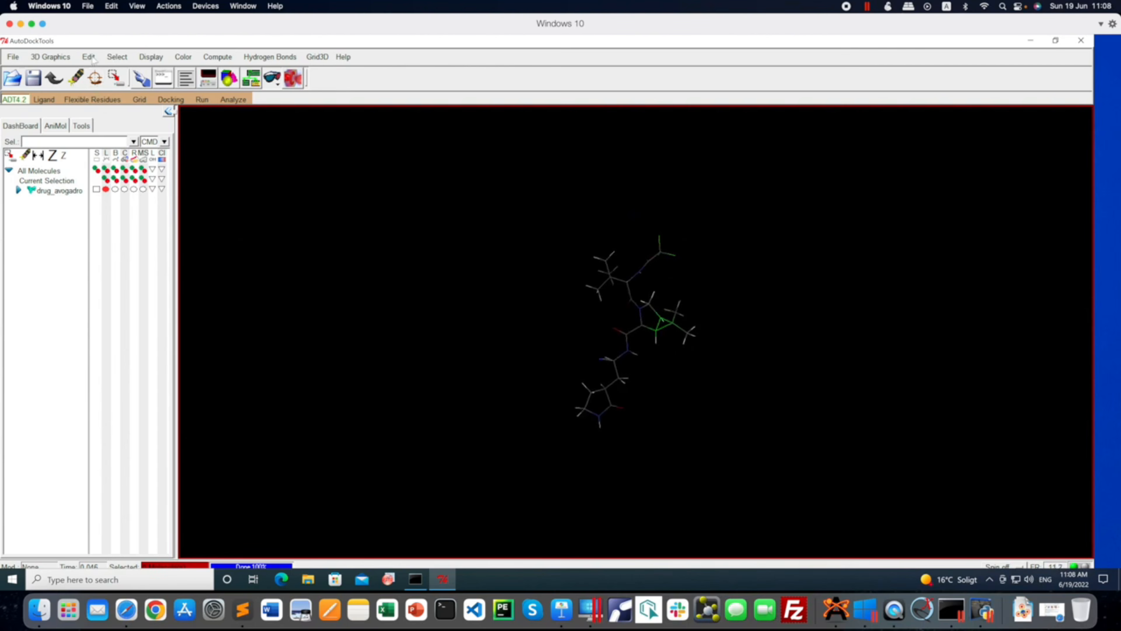
scroll(515, 302, up, 5)
scroll(515, 301, down, 3)
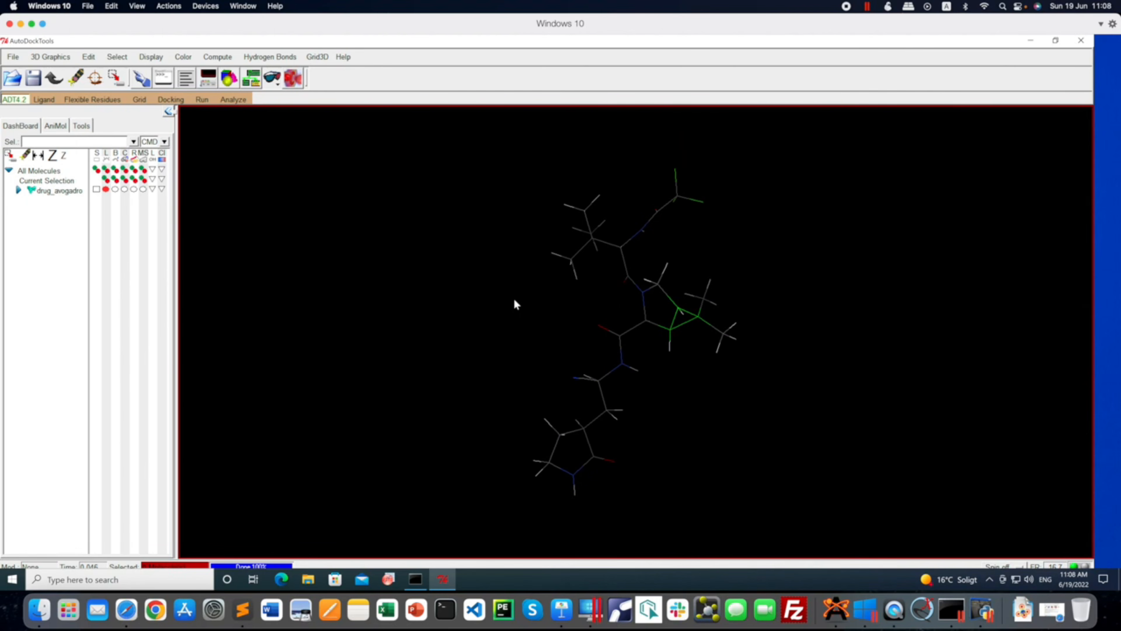
- Merge the non-polar hydrogens of the drug_avogadro ligand
click(88, 57)
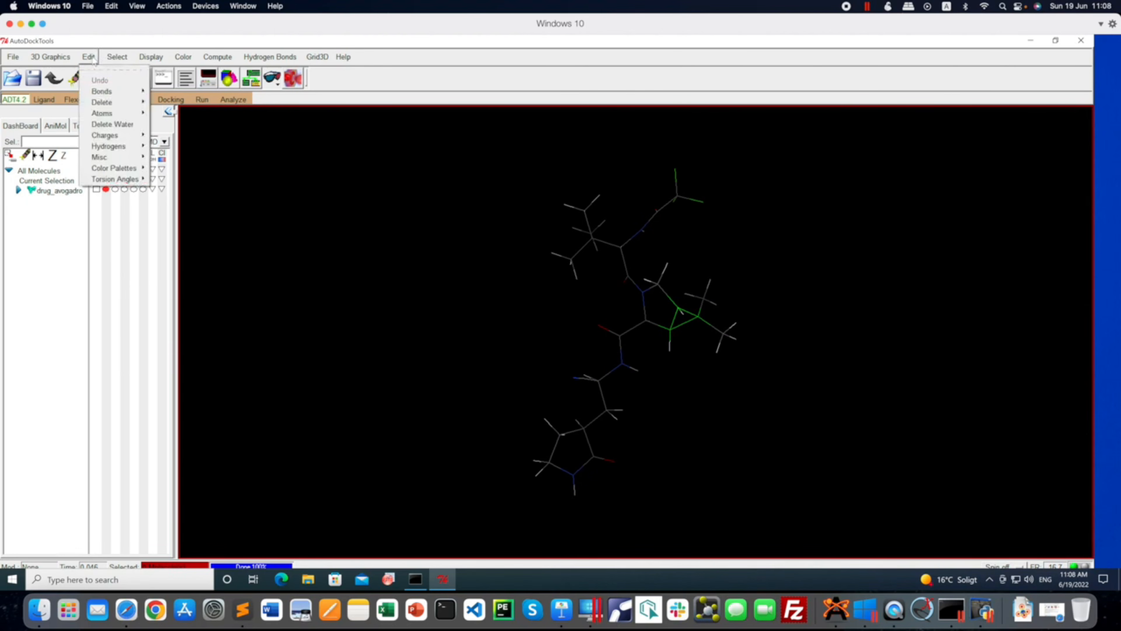
mouse_move(140, 146)
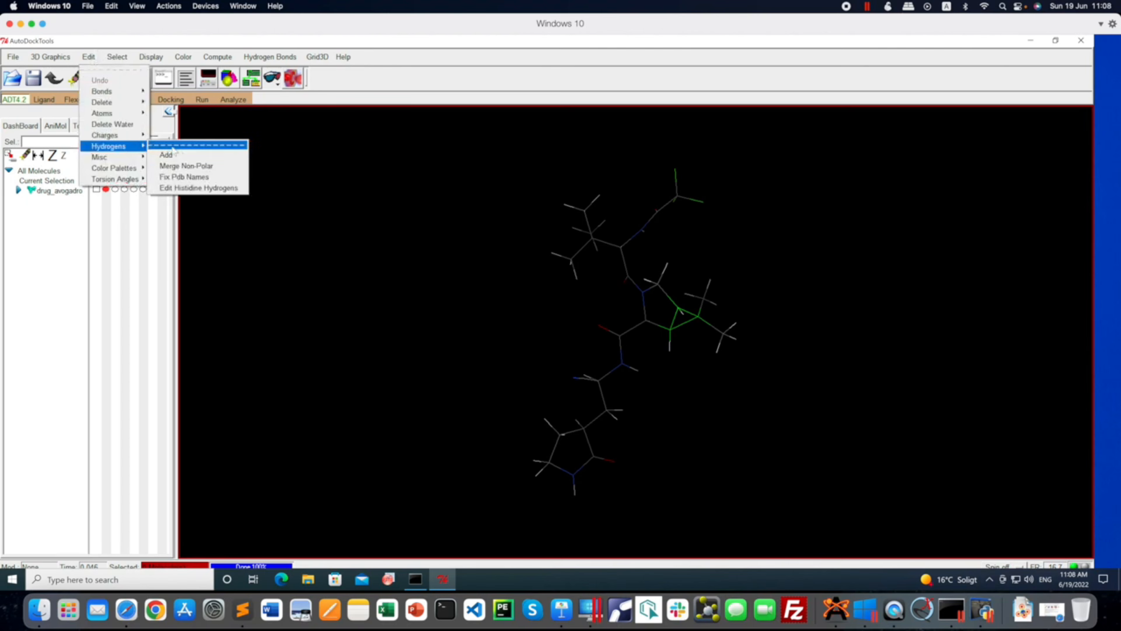
click(177, 164)
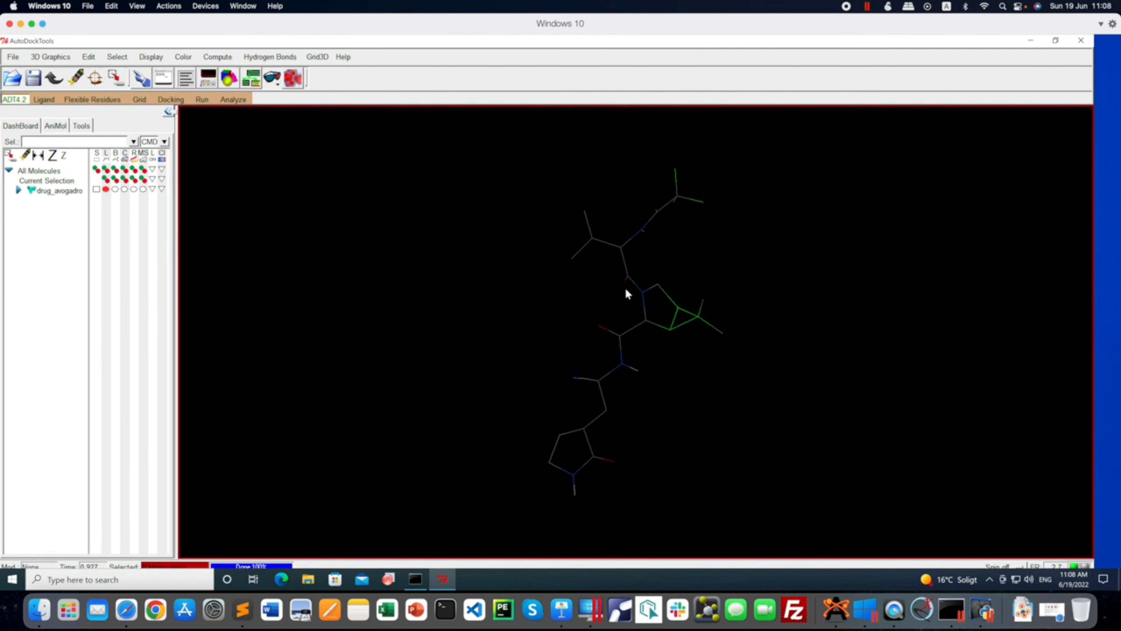
- Compute Gasteiger charges for the drug_avogadro ligand and accept the charge message
click(88, 56)
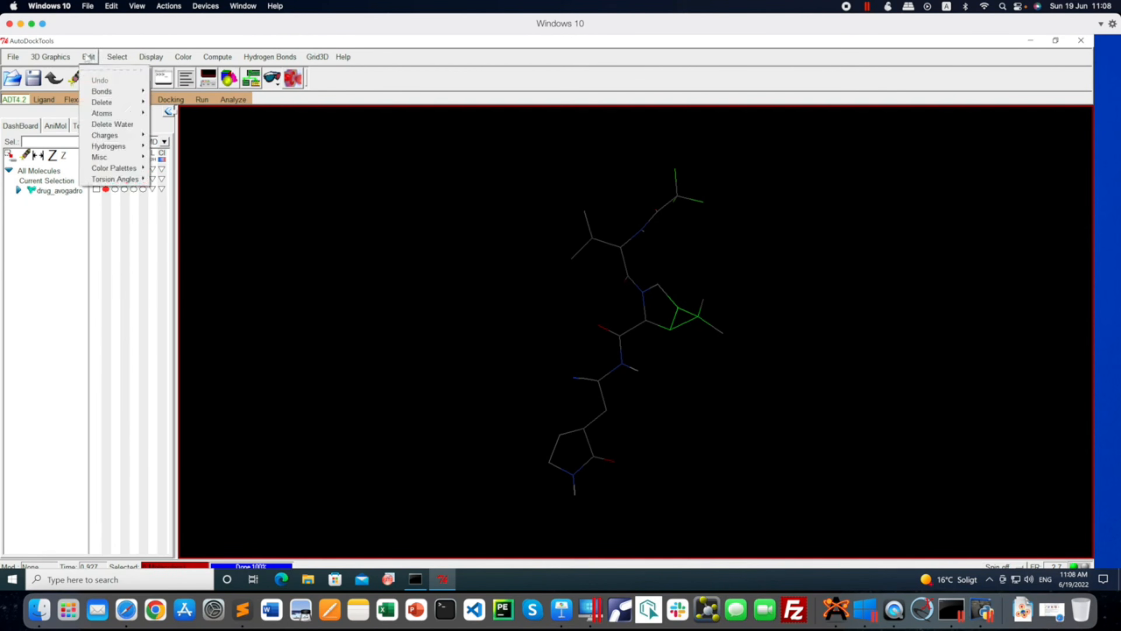
mouse_move(110, 141)
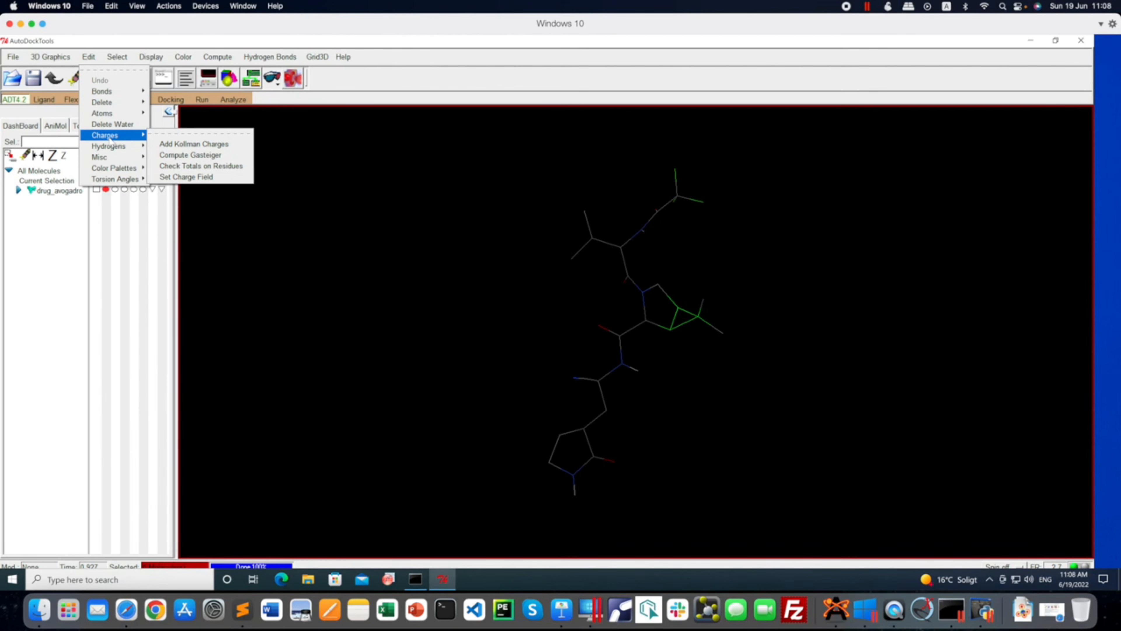
click(205, 156)
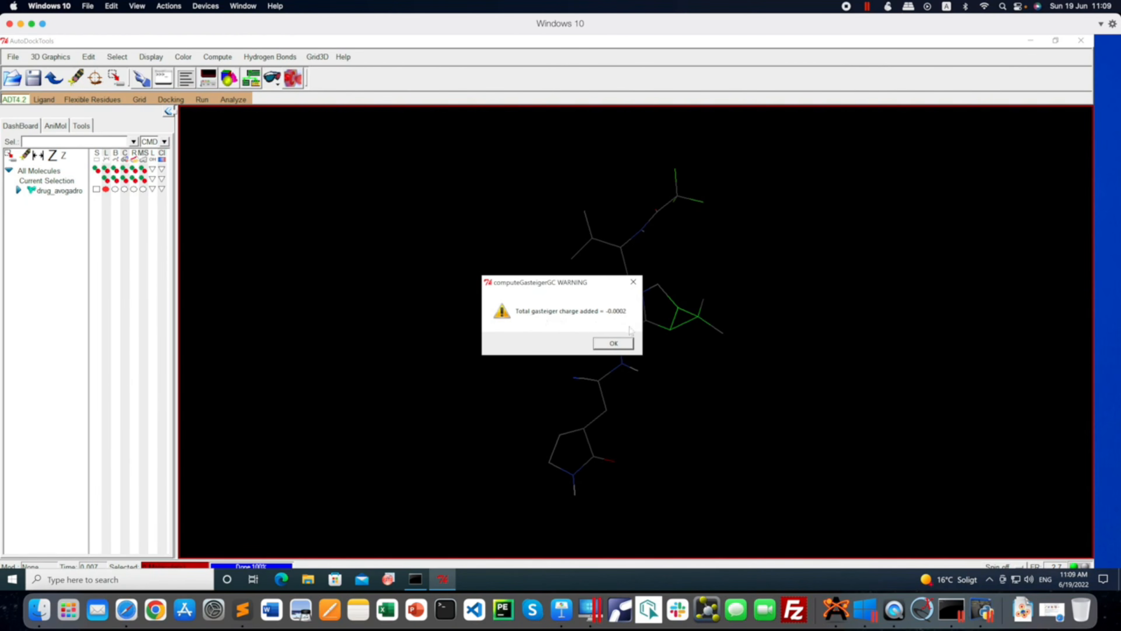
click(613, 343)
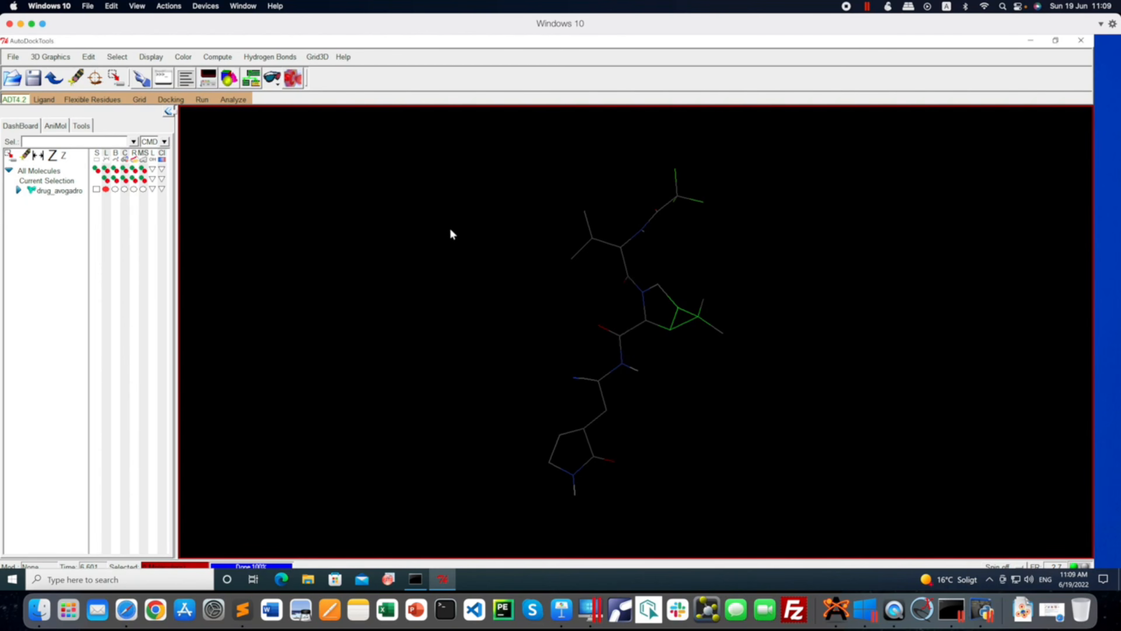
- Detect the root of the ligand's torsion tree and inspect the root marker on the structure
click(41, 99)
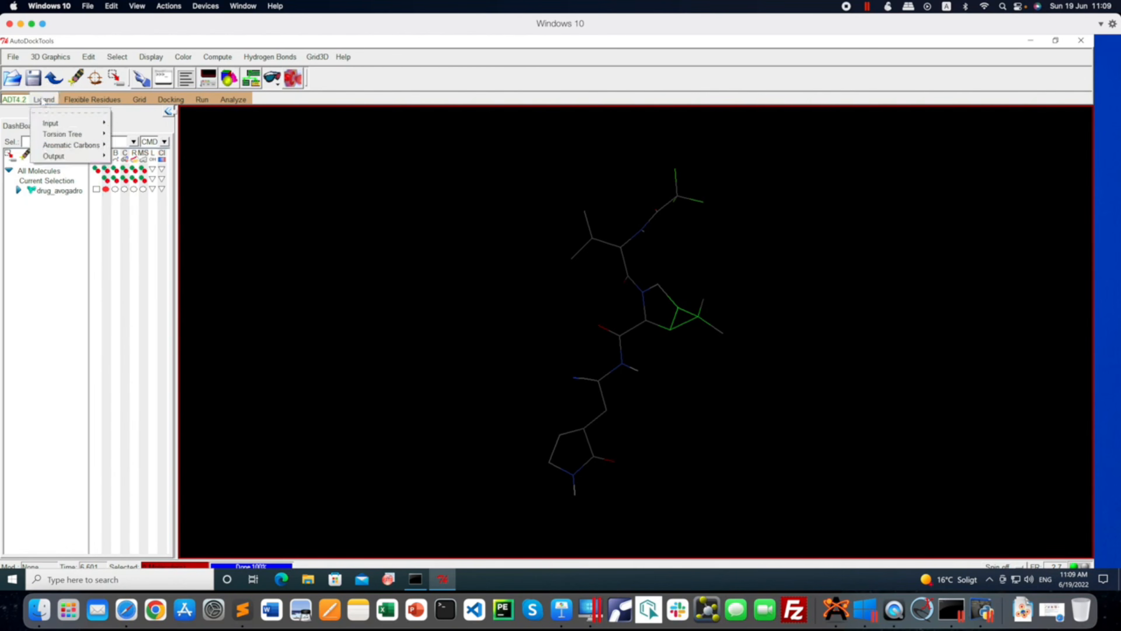
mouse_move(54, 135)
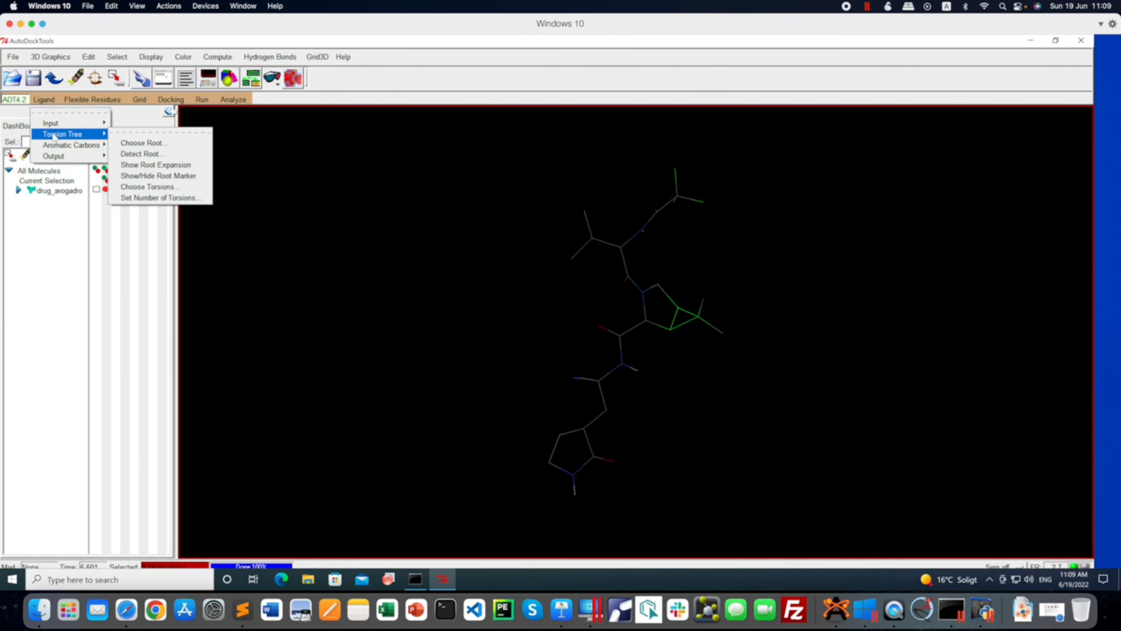
click(157, 155)
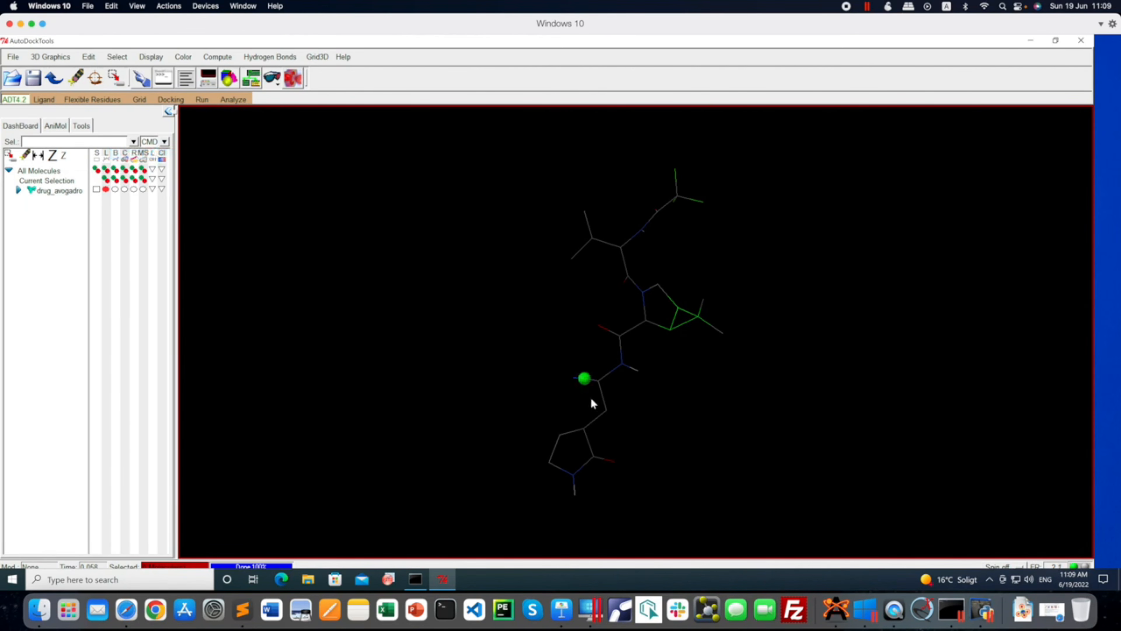
scroll(584, 382, up, 5)
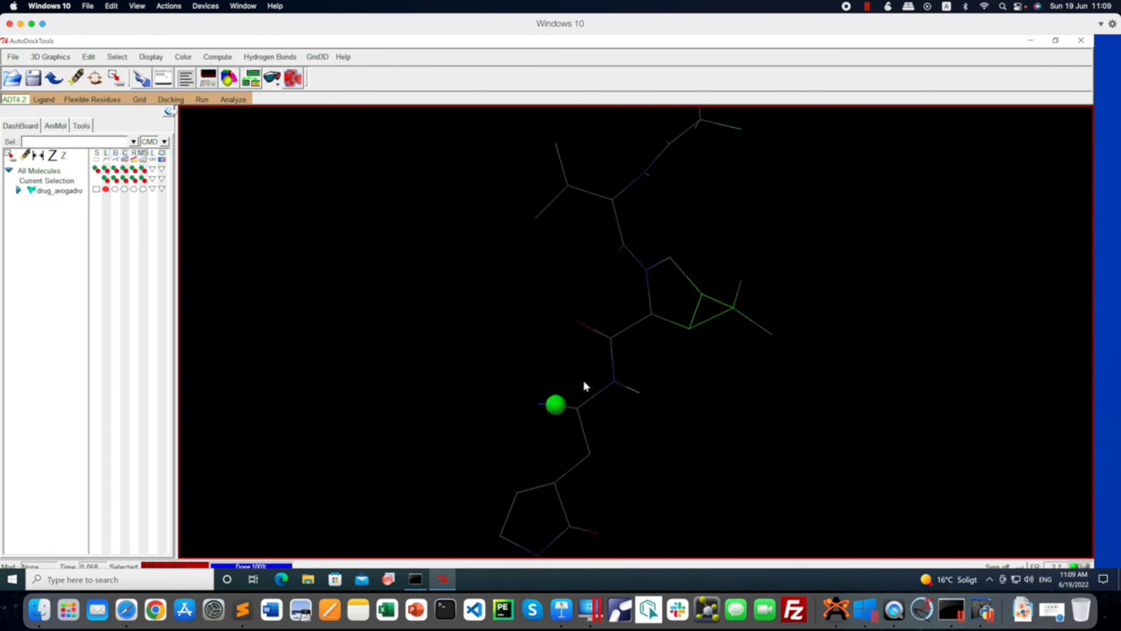
scroll(583, 386, down, 4)
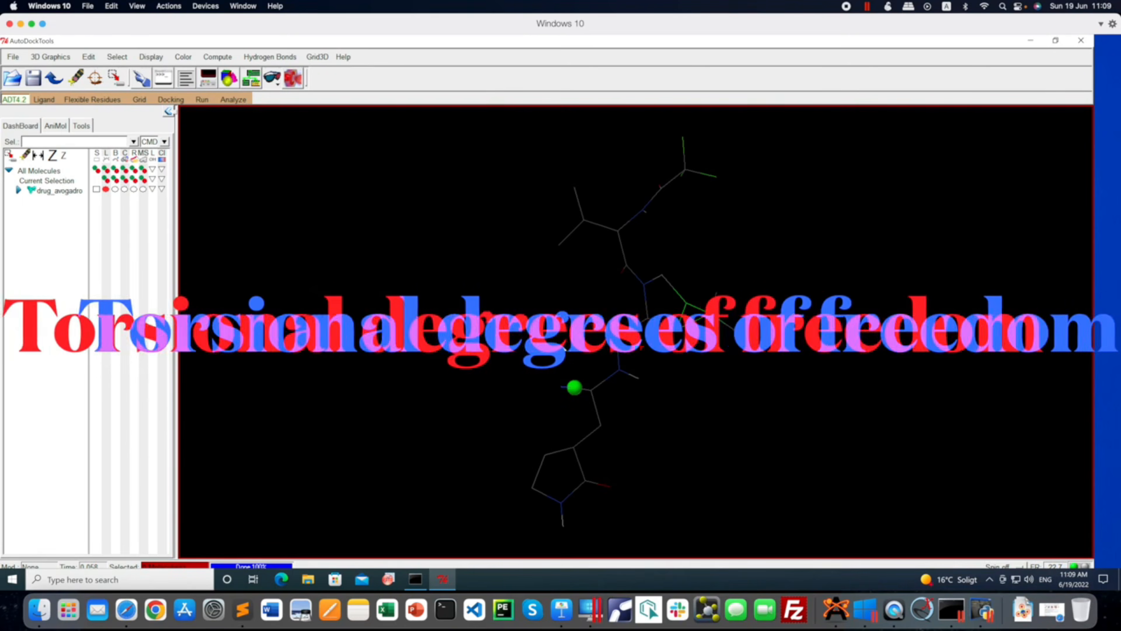
- Choose the torsions of the drug_avogadro ligand, making all rotatable bonds rotatable, and accept the torsion selection
click(33, 98)
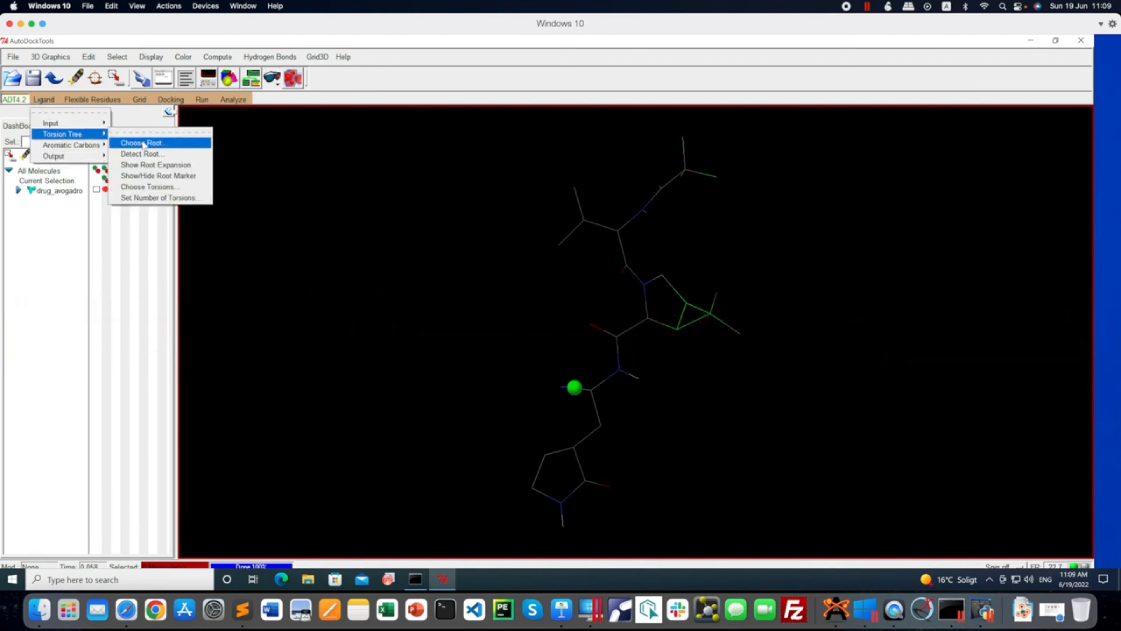
click(148, 187)
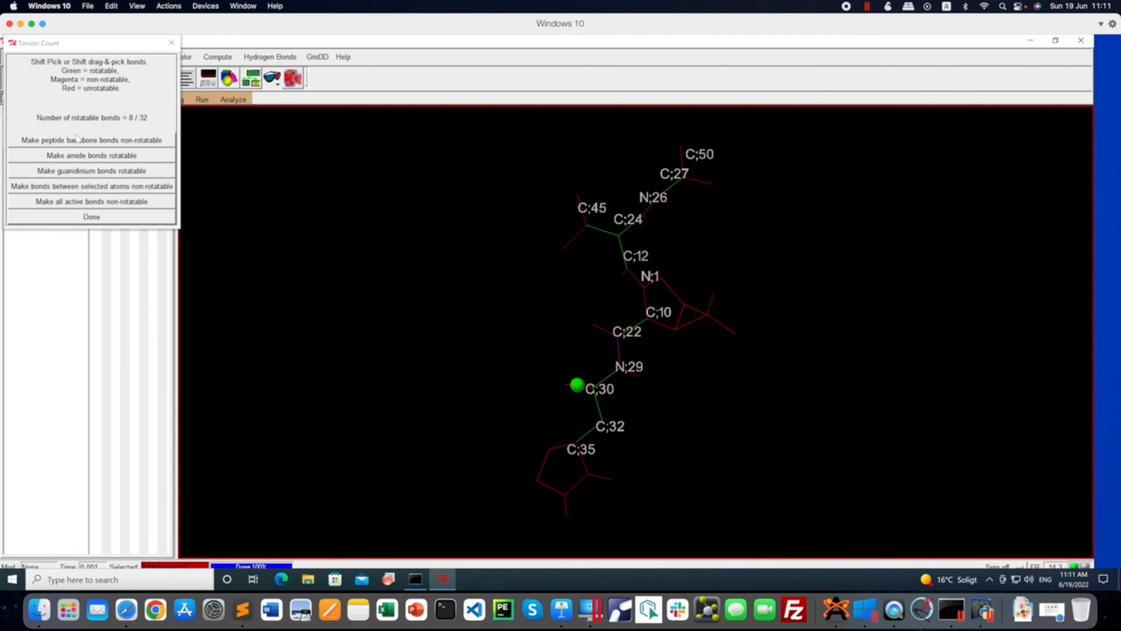
click(90, 202)
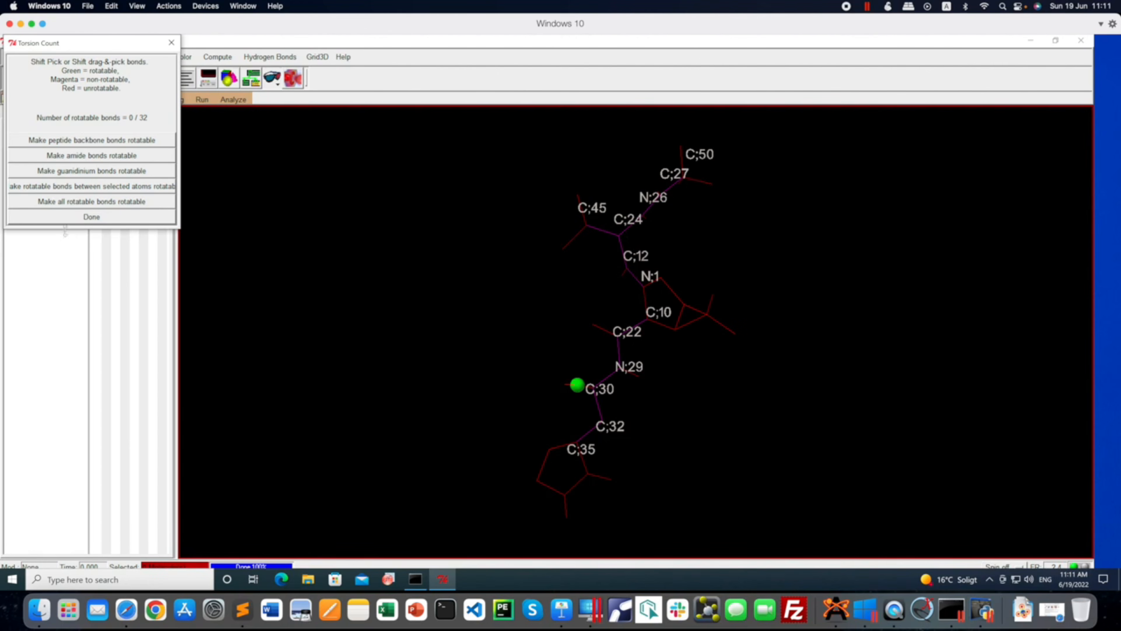
click(83, 202)
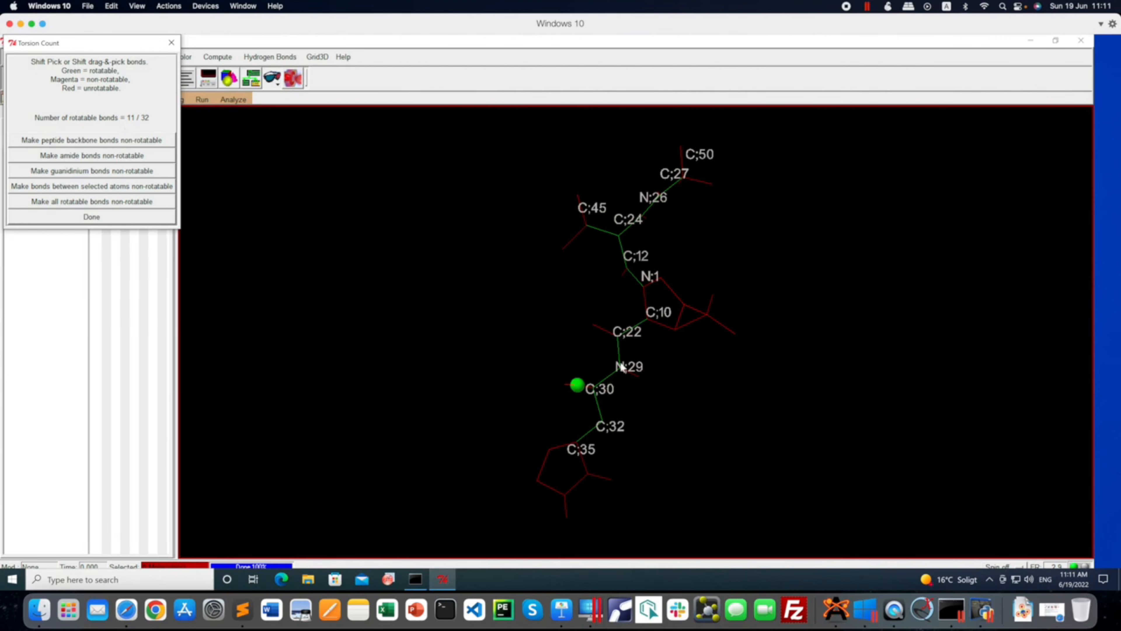
click(75, 202)
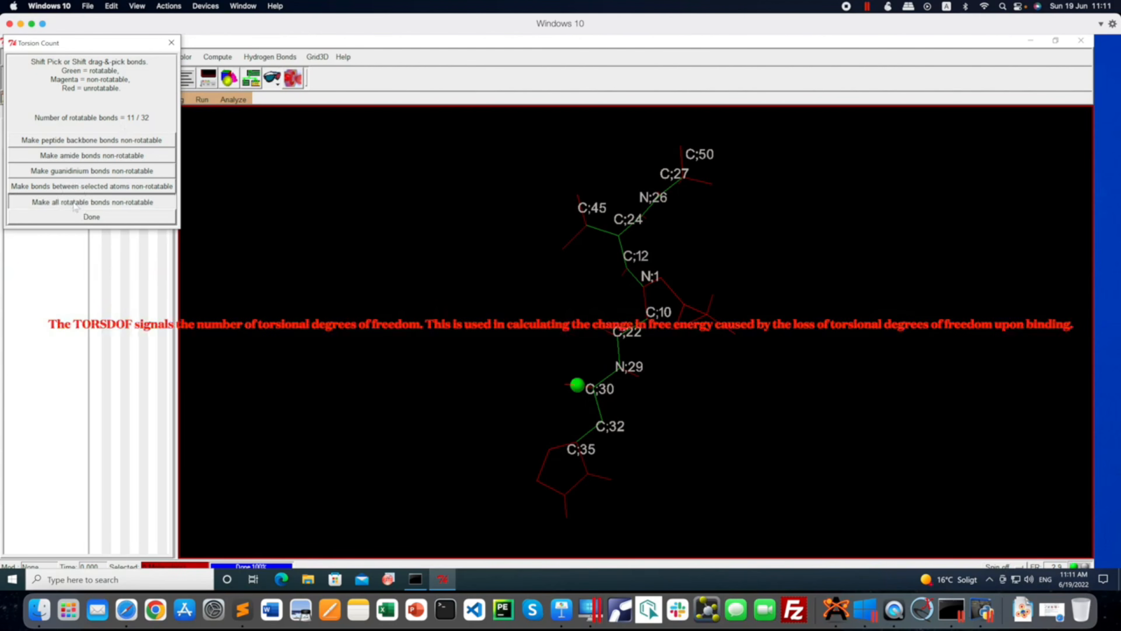
click(74, 203)
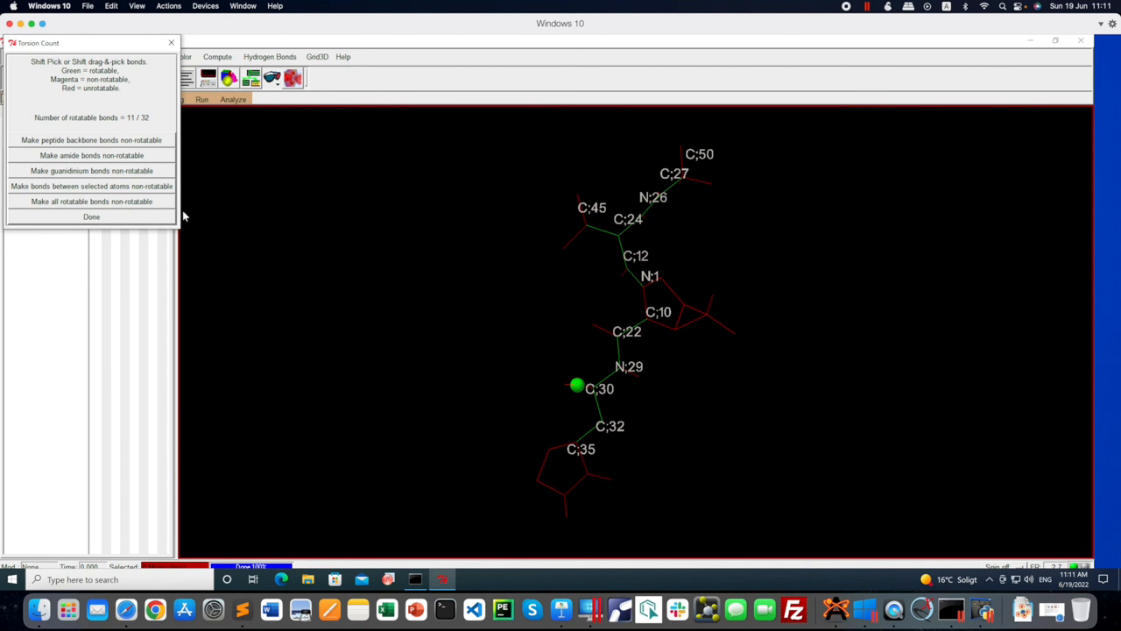
click(91, 217)
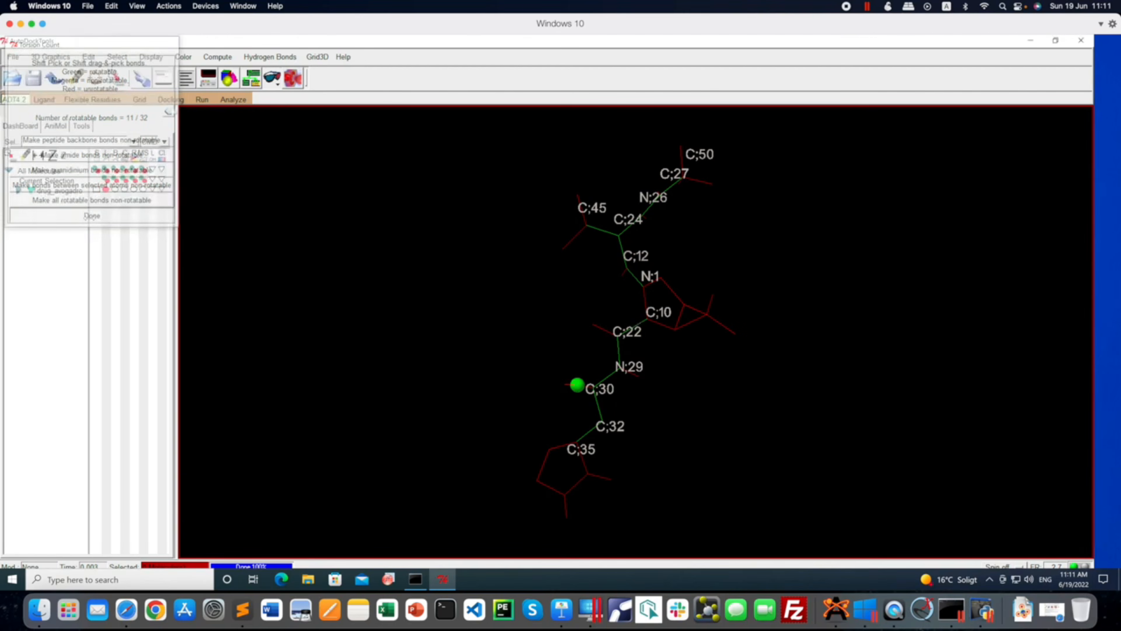
- Save the prepared ligand as drug_avogadro in PDBQT format and quit the program
click(45, 100)
mouse_move(55, 158)
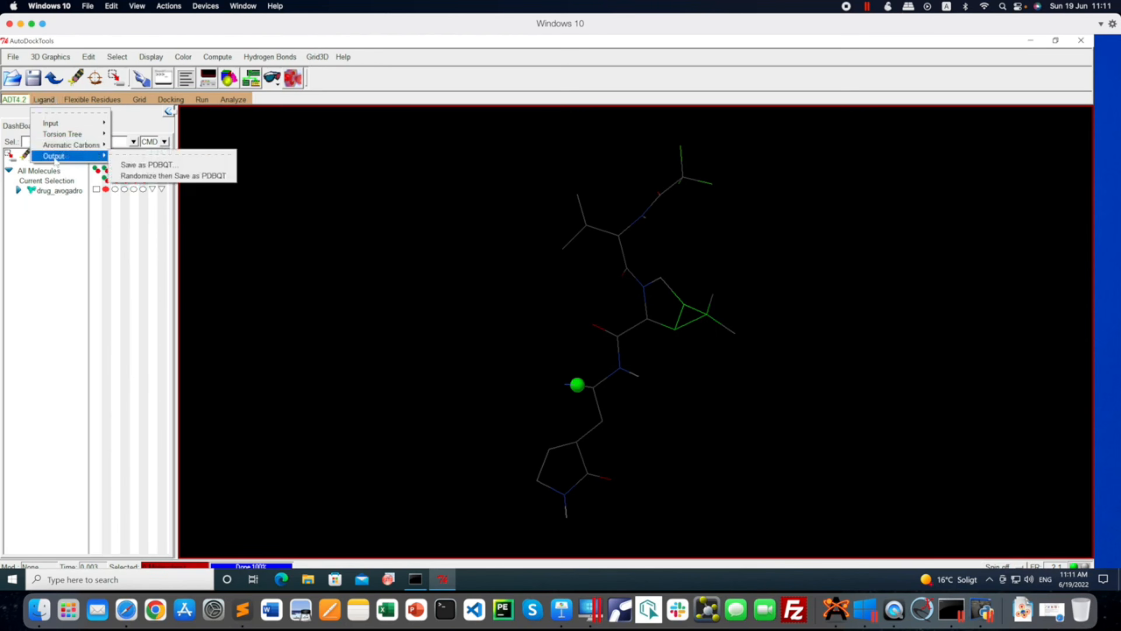
click(177, 166)
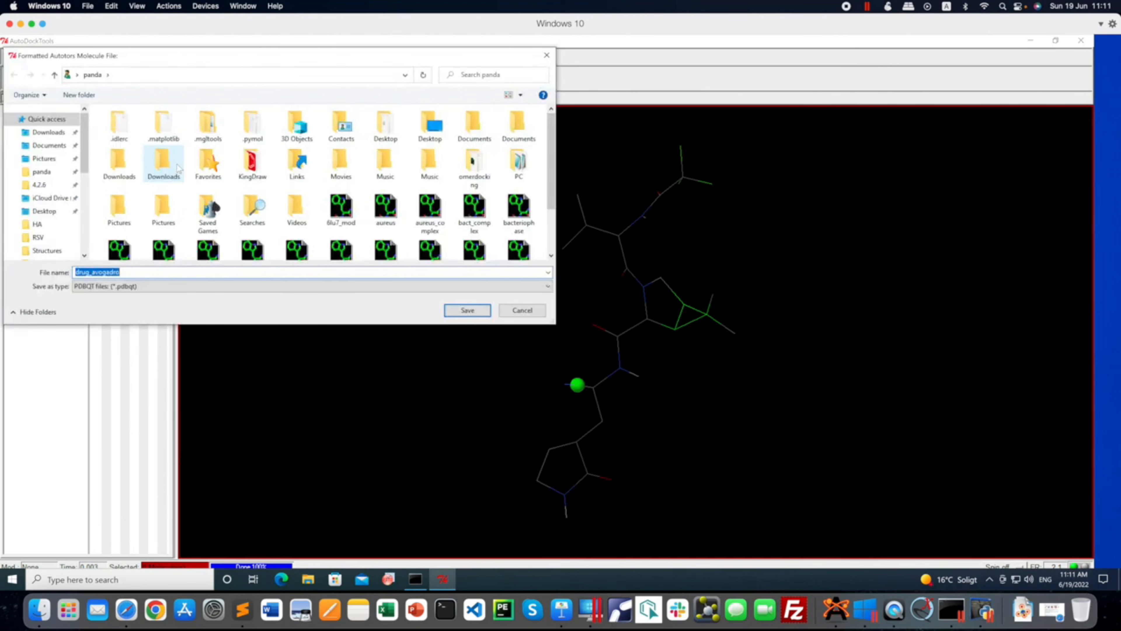
click(137, 272)
click(469, 311)
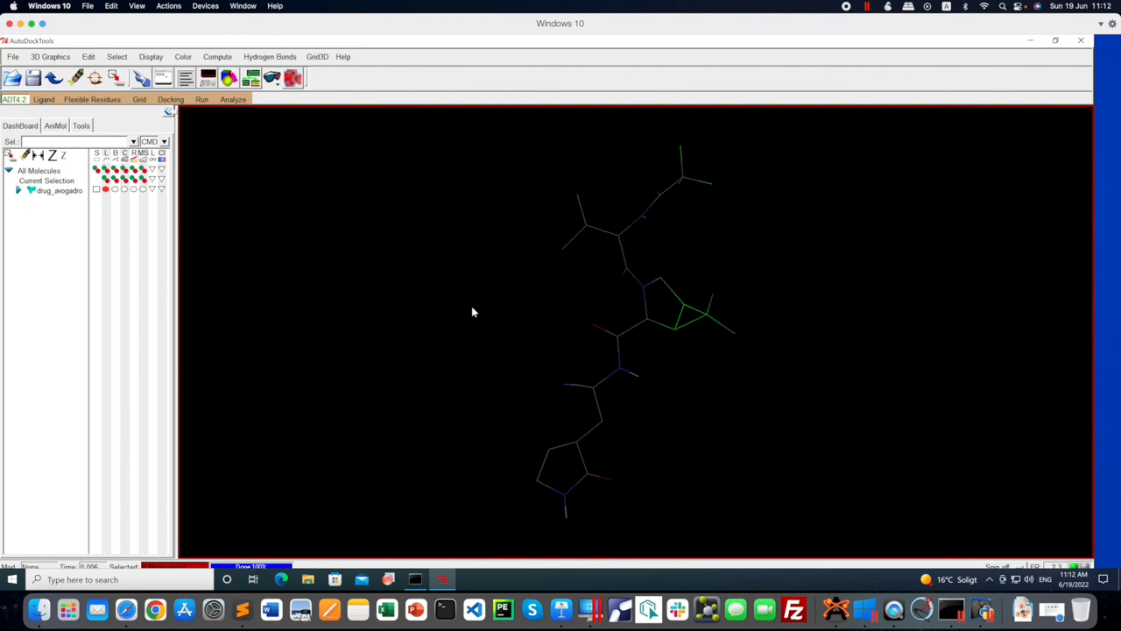
click(1084, 43)
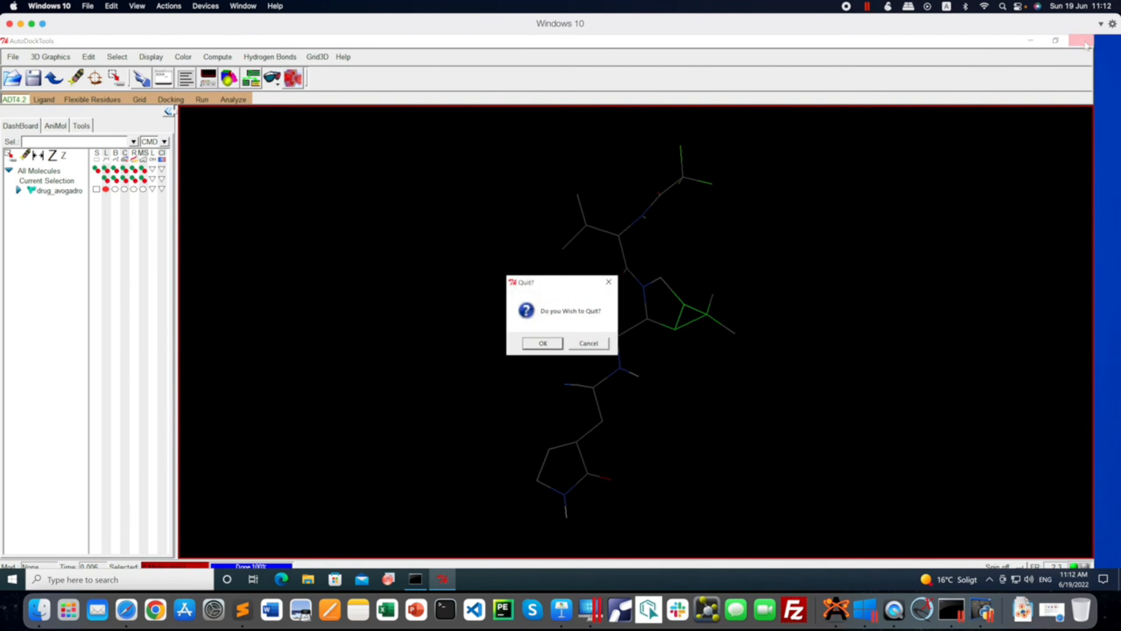
click(541, 347)
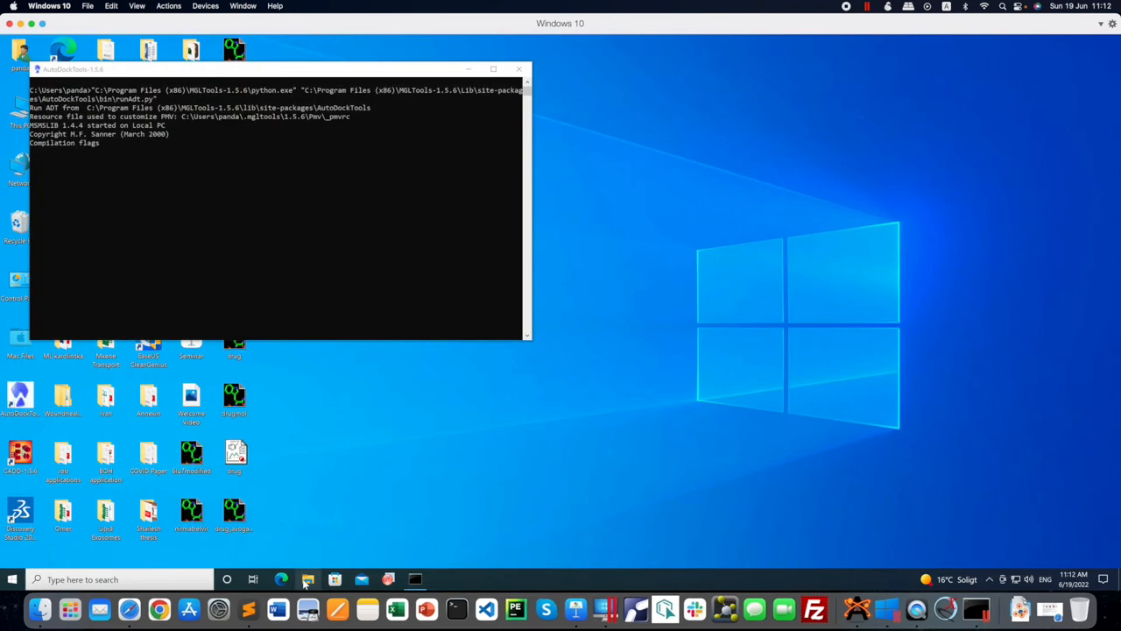
- Open the newly saved drug_avogadro PDBQT file from the recent files in ChimeraX on the Mac, inspect the ligand structure, and close it
click(306, 581)
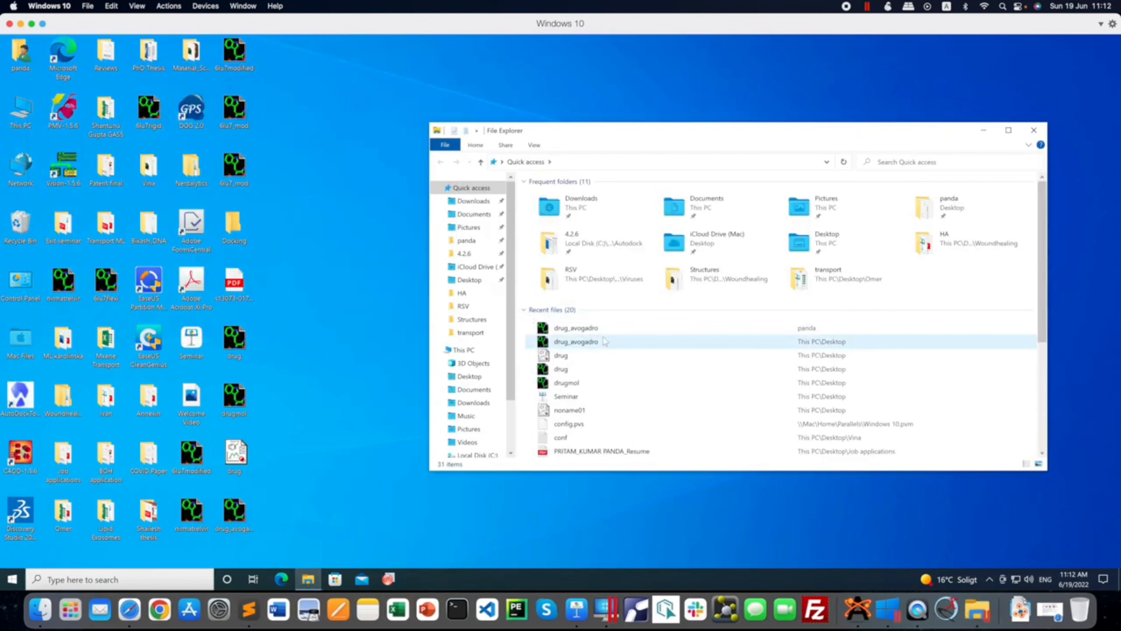
click(583, 329)
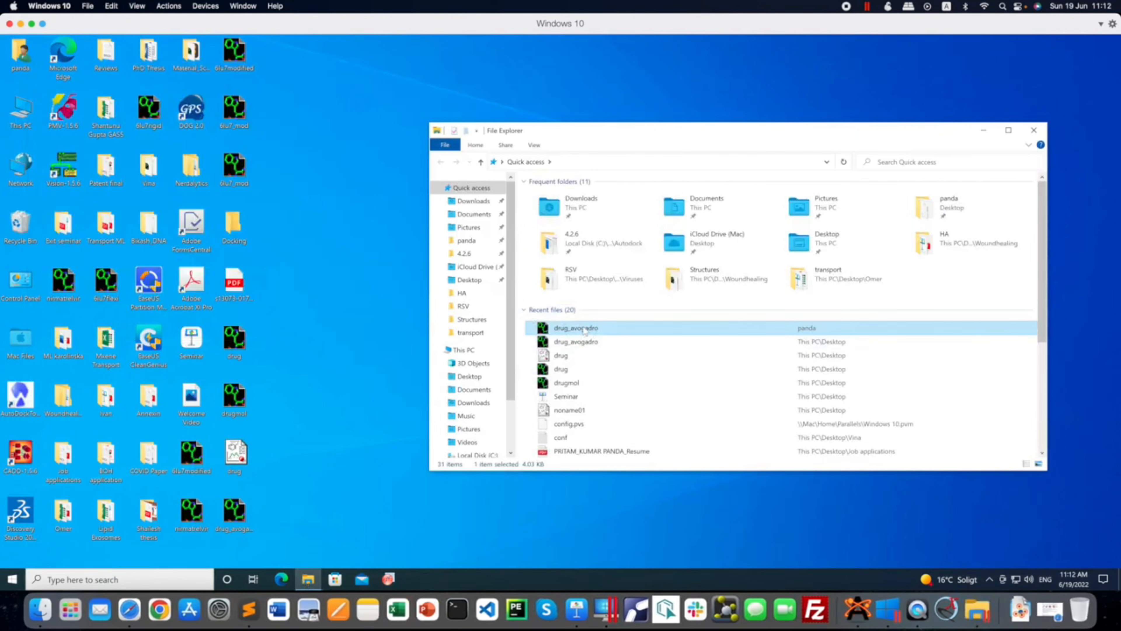
right_click(583, 329)
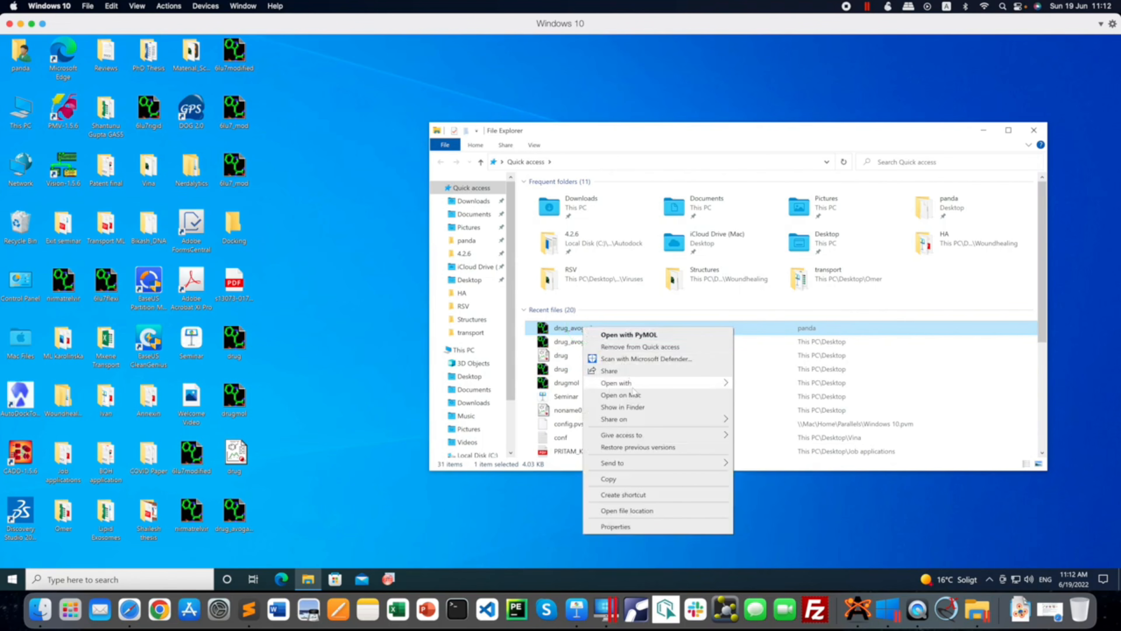
click(634, 394)
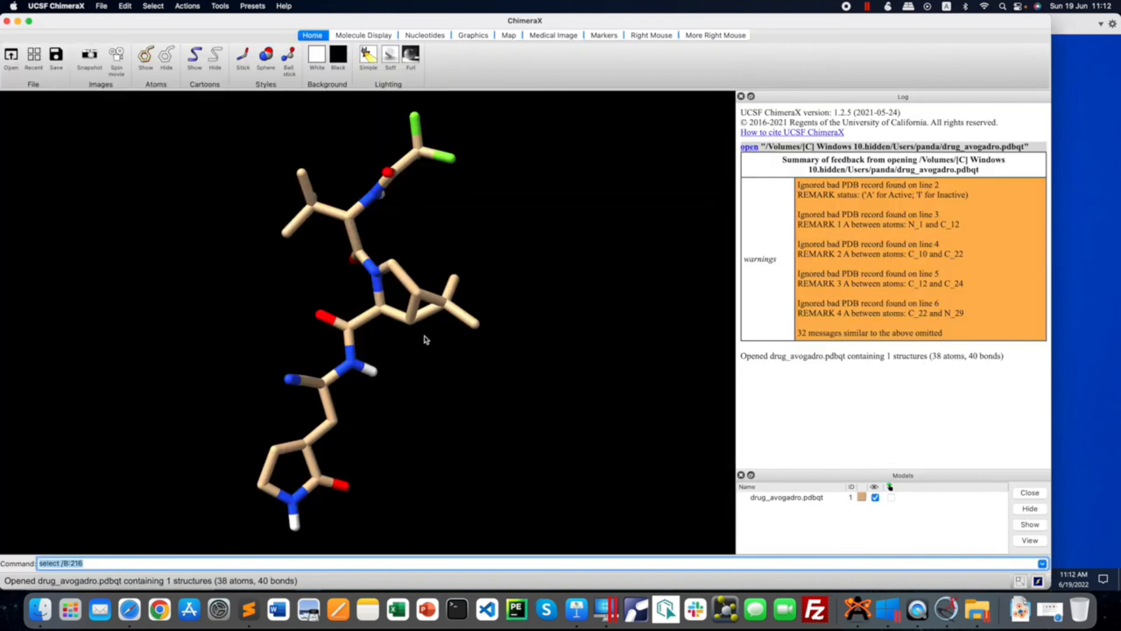
mouse_move(421, 350)
mouse_down()
mouse_move(525, 353)
mouse_move(408, 348)
mouse_move(448, 357)
mouse_move(415, 355)
mouse_up()
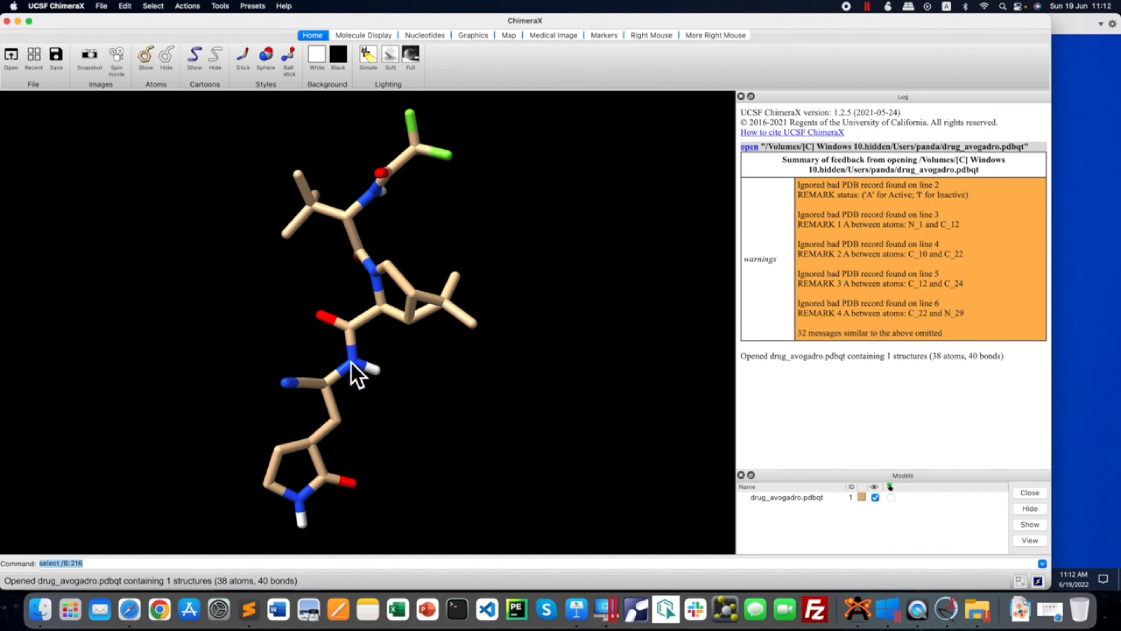
drag(397, 372, 418, 361)
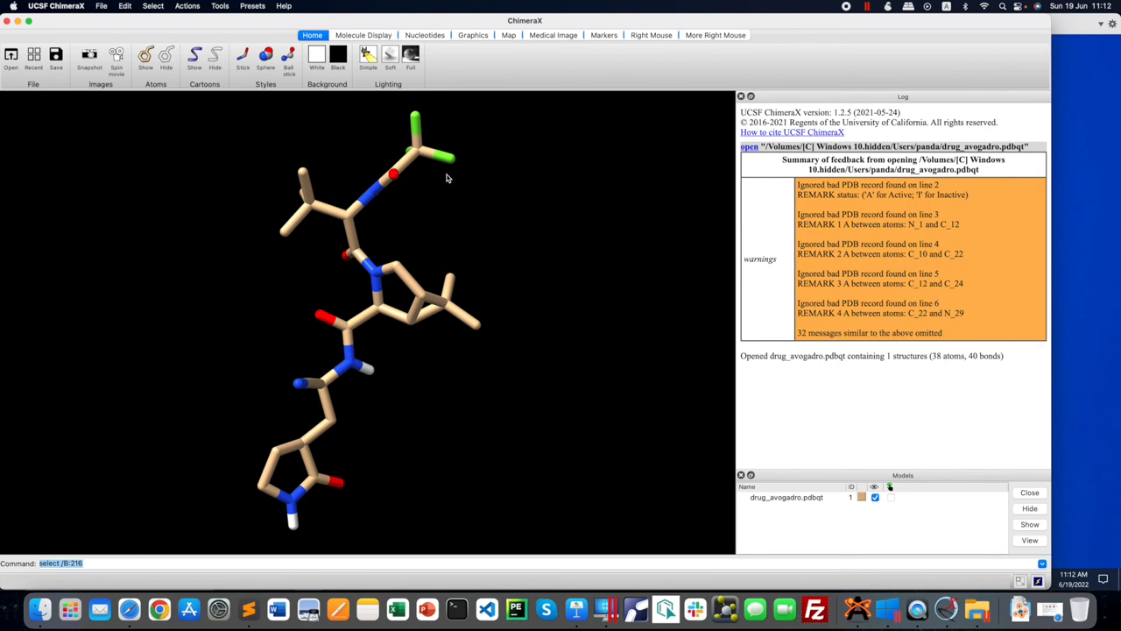
click(7, 21)
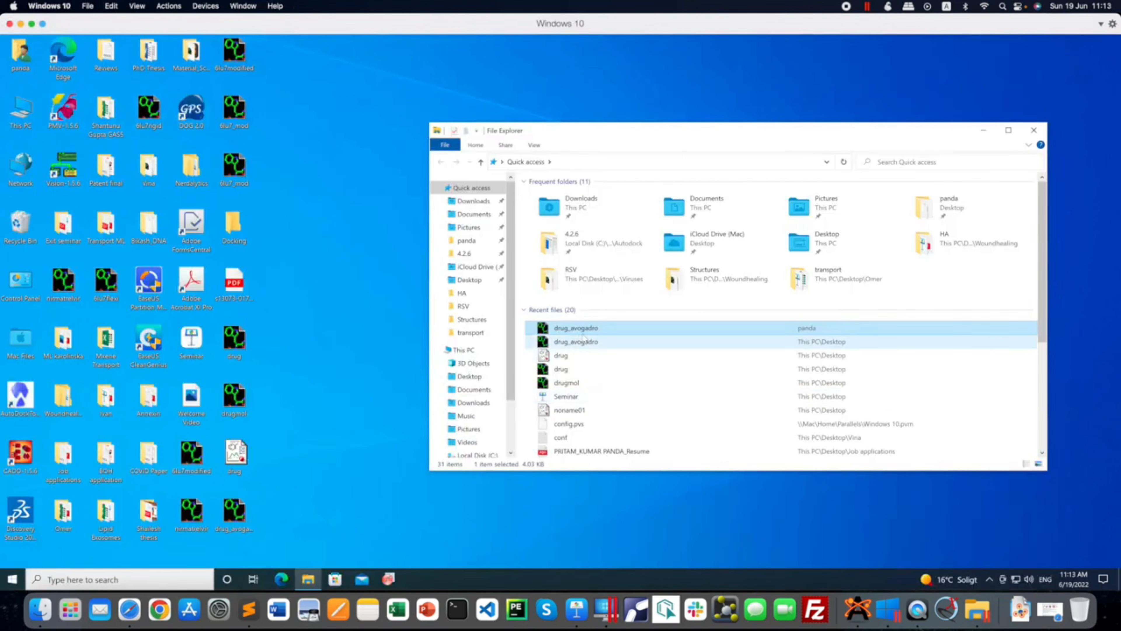
- Reveal drug_avogadro.pdbqt in Finder and copy it to the Desktop folder
right_click(596, 329)
mouse_move(660, 386)
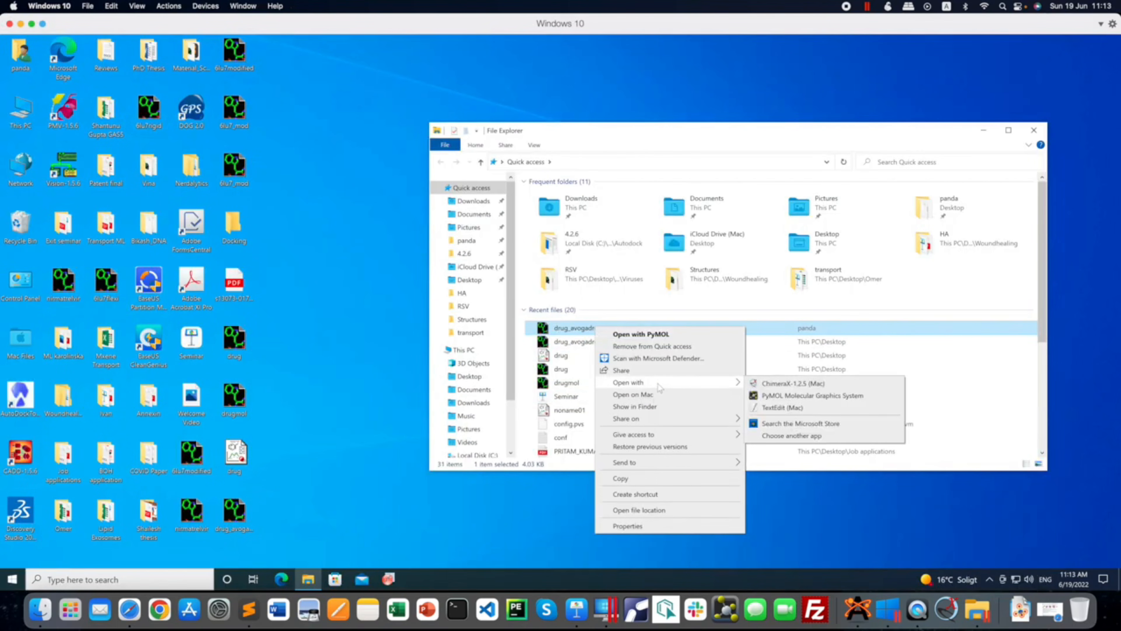
click(655, 406)
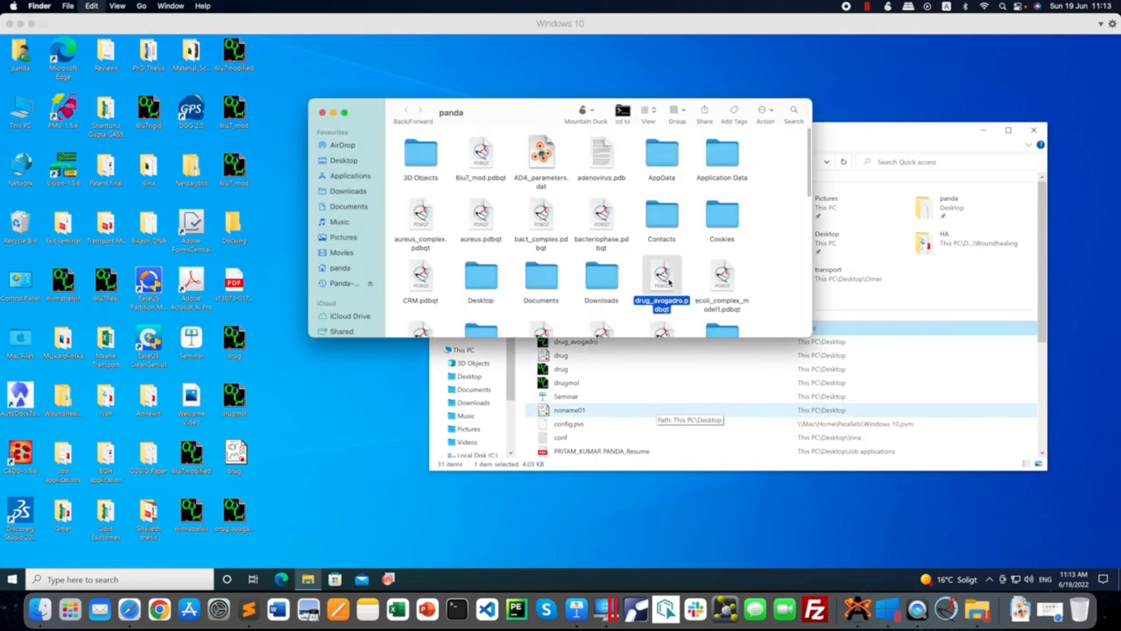
click(342, 161)
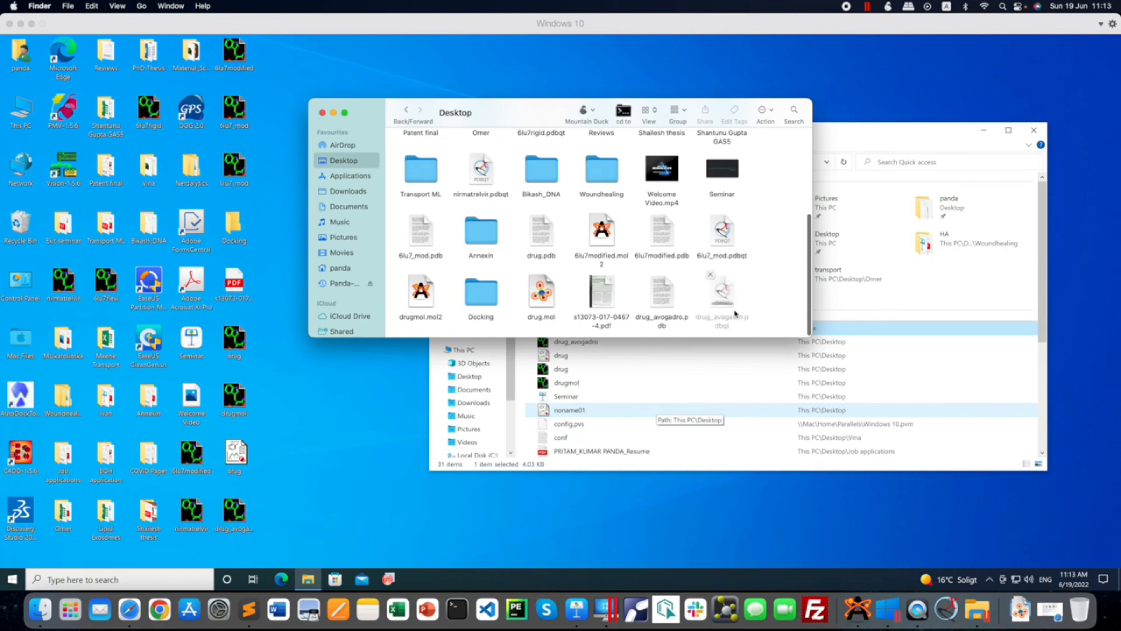
- Open the Desktop copy of drug_avogadro.pdbqt in Sublime Text
right_click(726, 304)
mouse_move(750, 314)
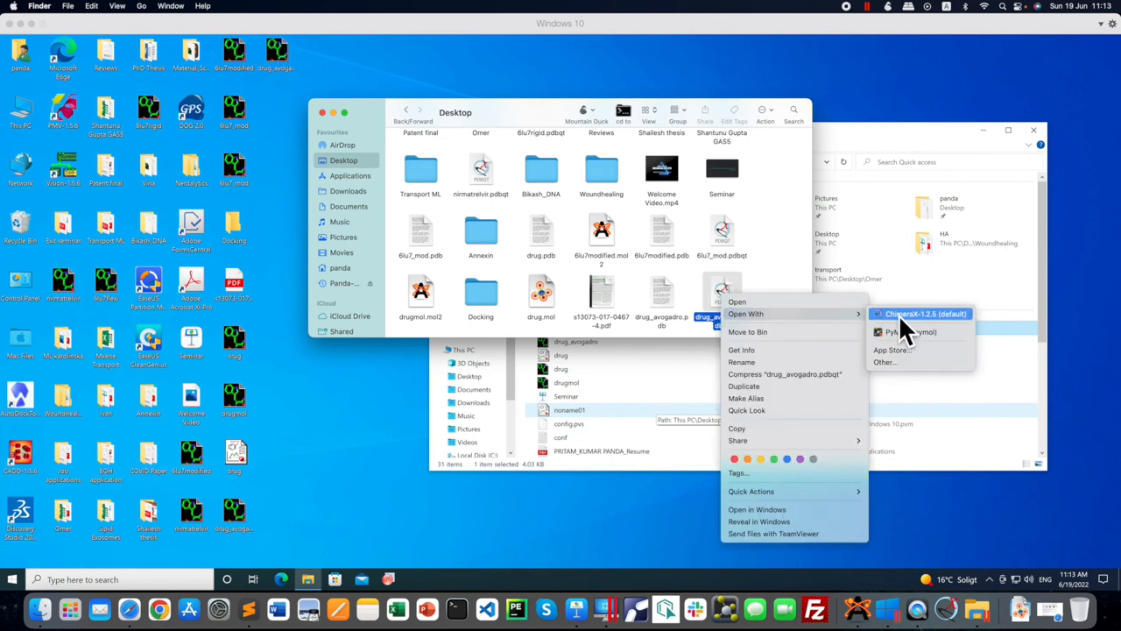
click(892, 363)
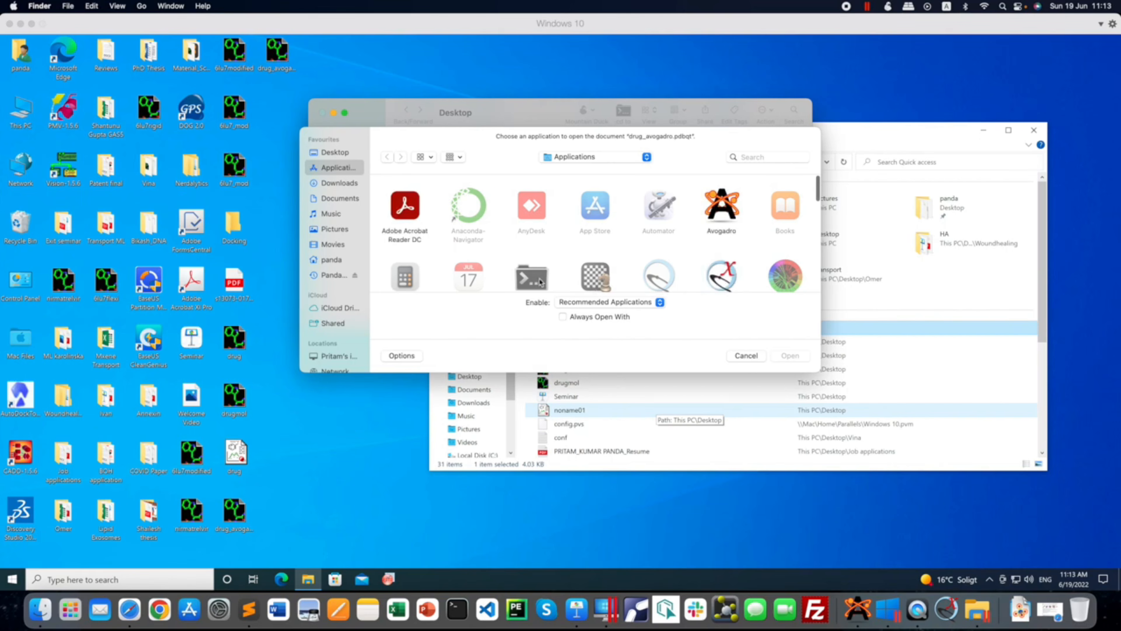
text(sub)
key(Return)
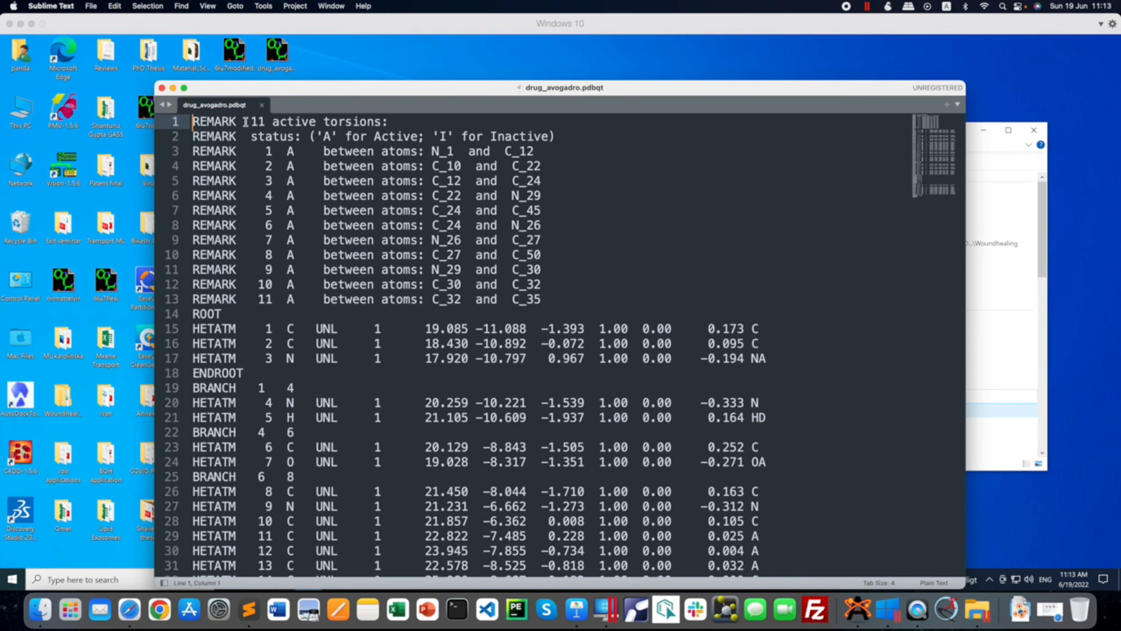
drag(313, 90, 302, 41)
- Examine the active torsion remarks in drug_avogadro.pdbqt, including their numbering, status letters and the atom pair of the first torsion
drag(239, 71, 376, 75)
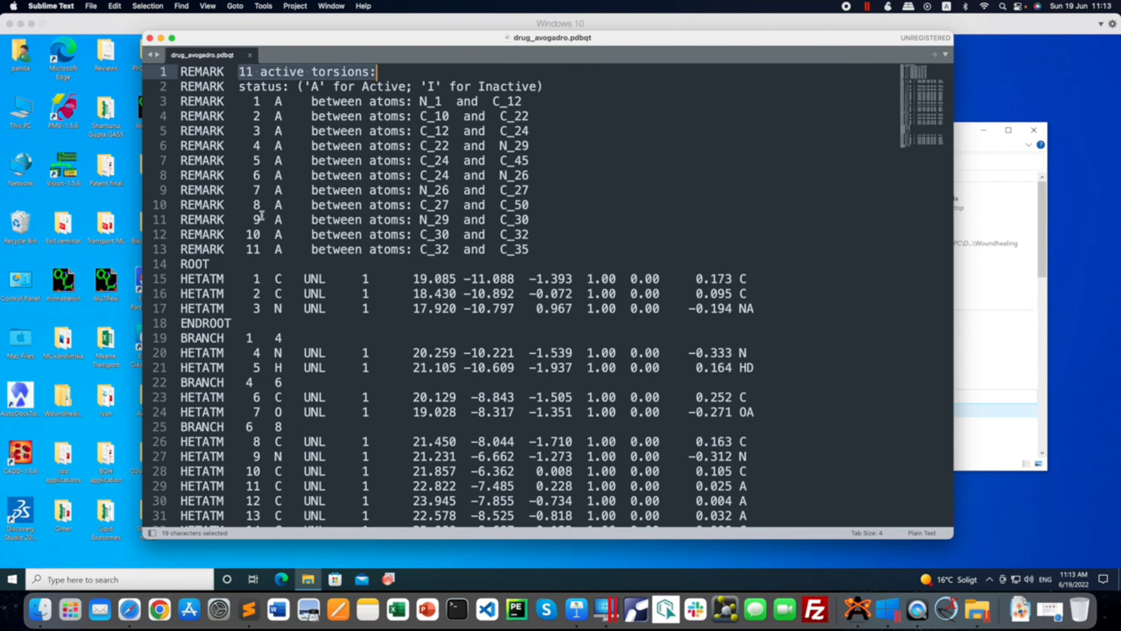
double_click(278, 101)
drag(255, 101, 260, 251)
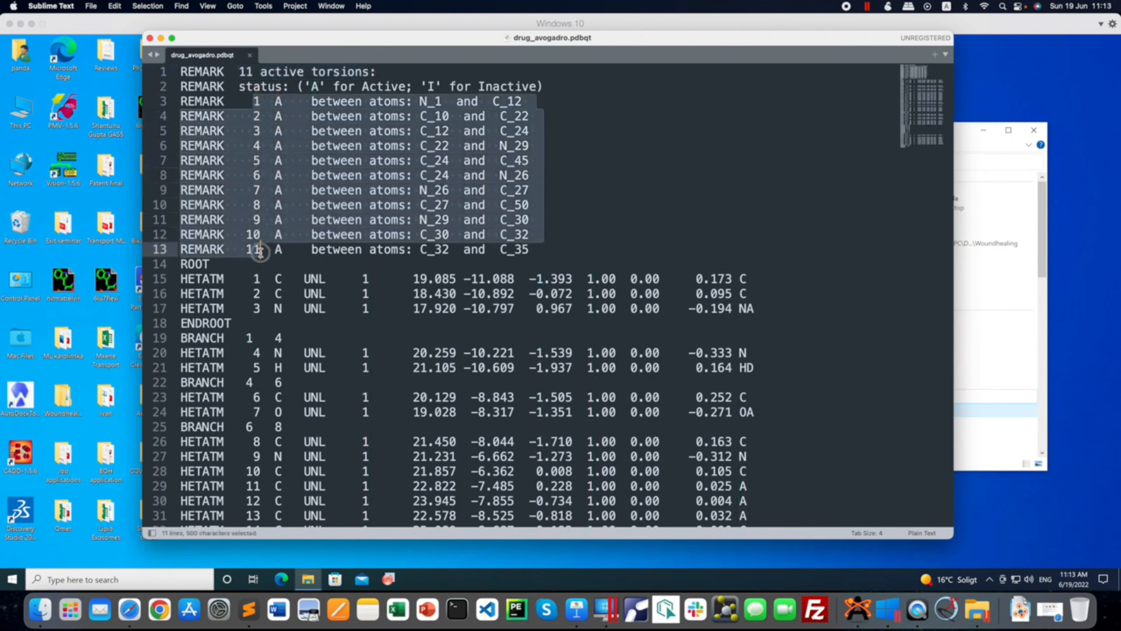
click(277, 101)
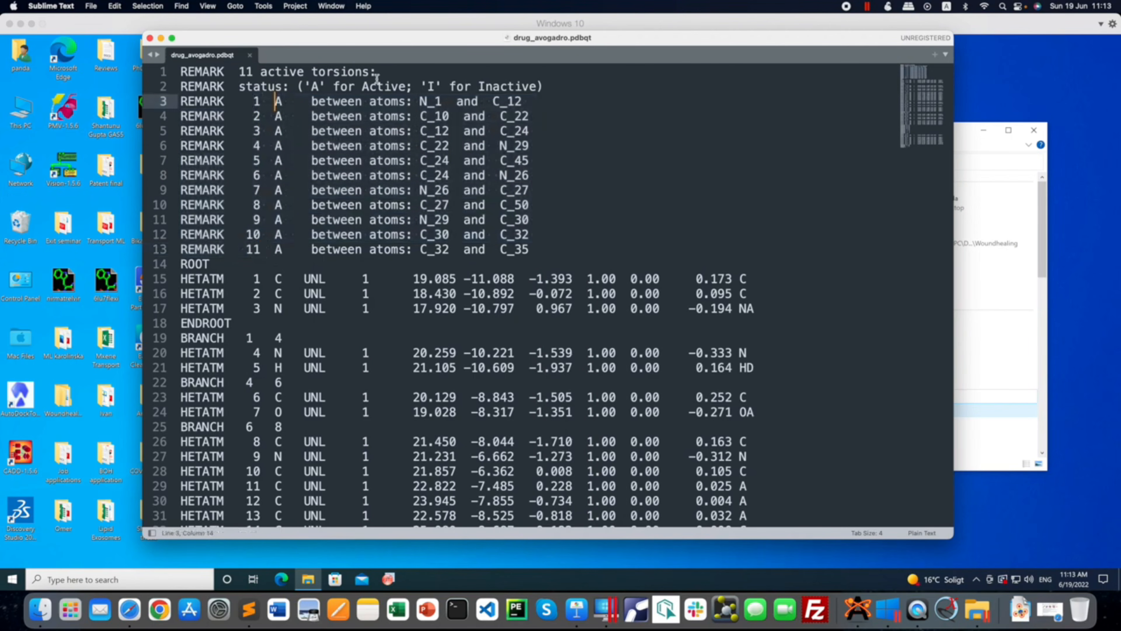
double_click(425, 101)
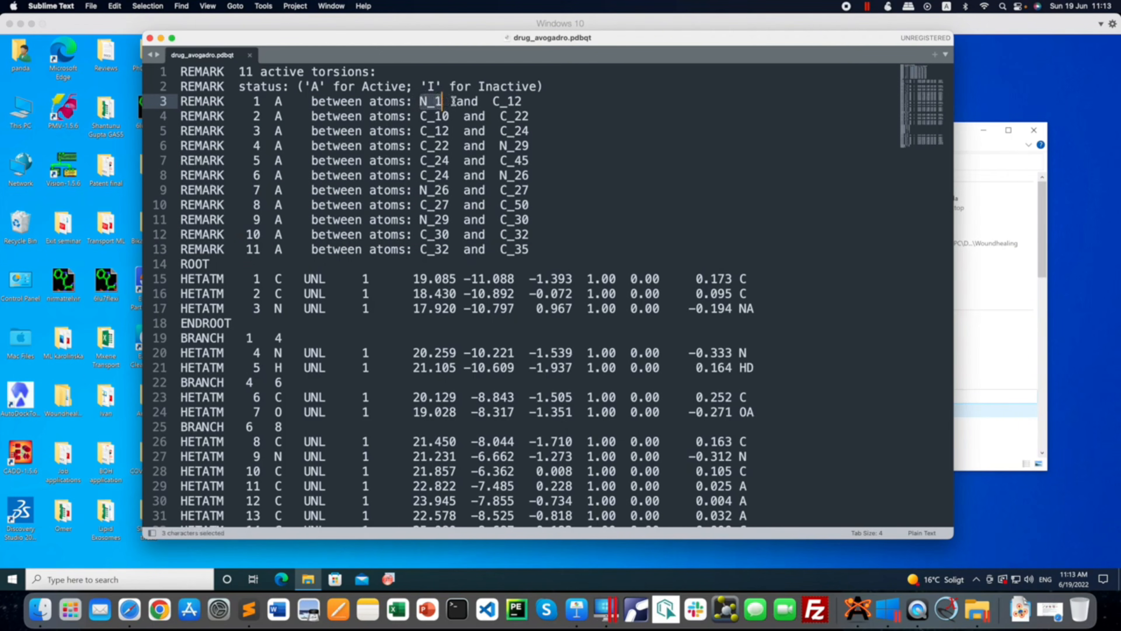
double_click(488, 101)
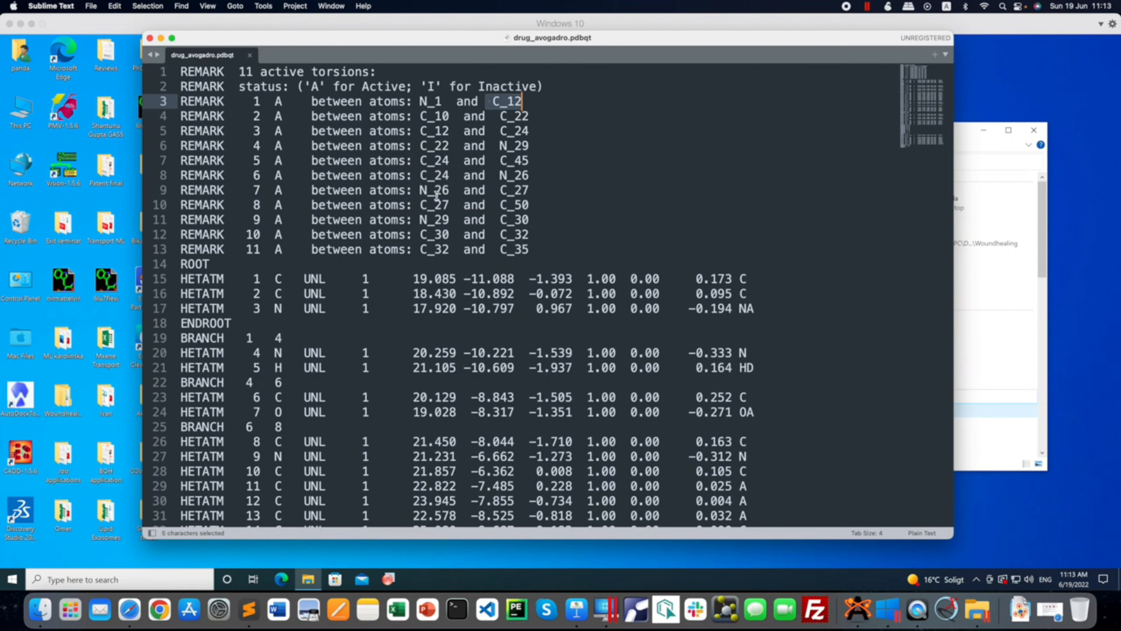
- Examine the ROOT and BRANCH sections with their HETATM records in drug_avogadro.pdbqt
scroll(436, 195, down, 3)
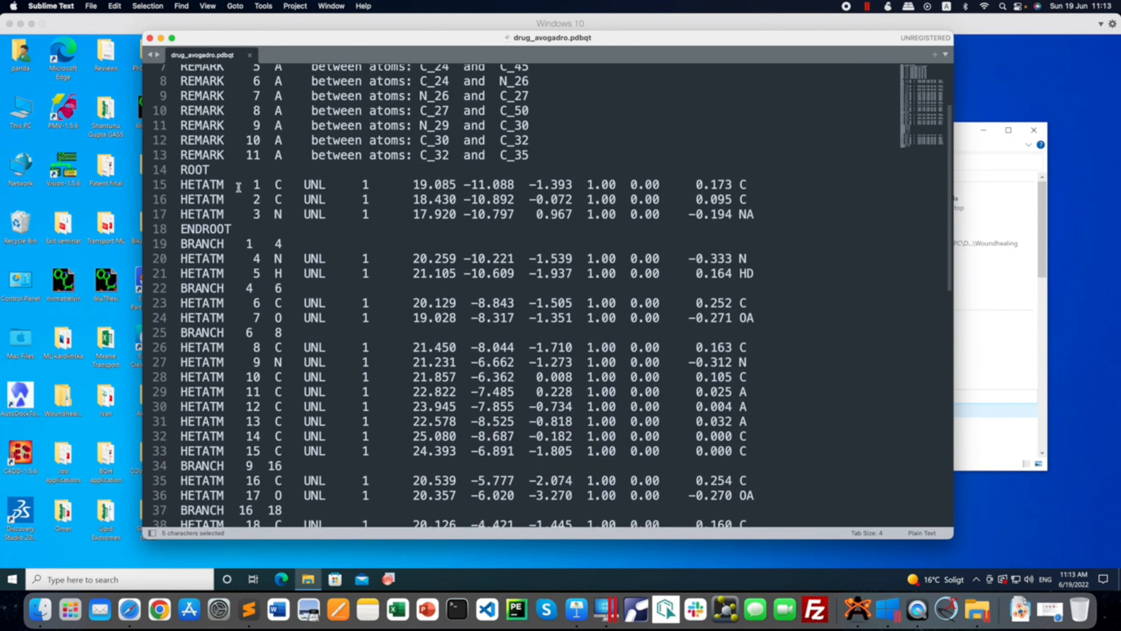
scroll(239, 187, down, 1)
drag(186, 156, 224, 513)
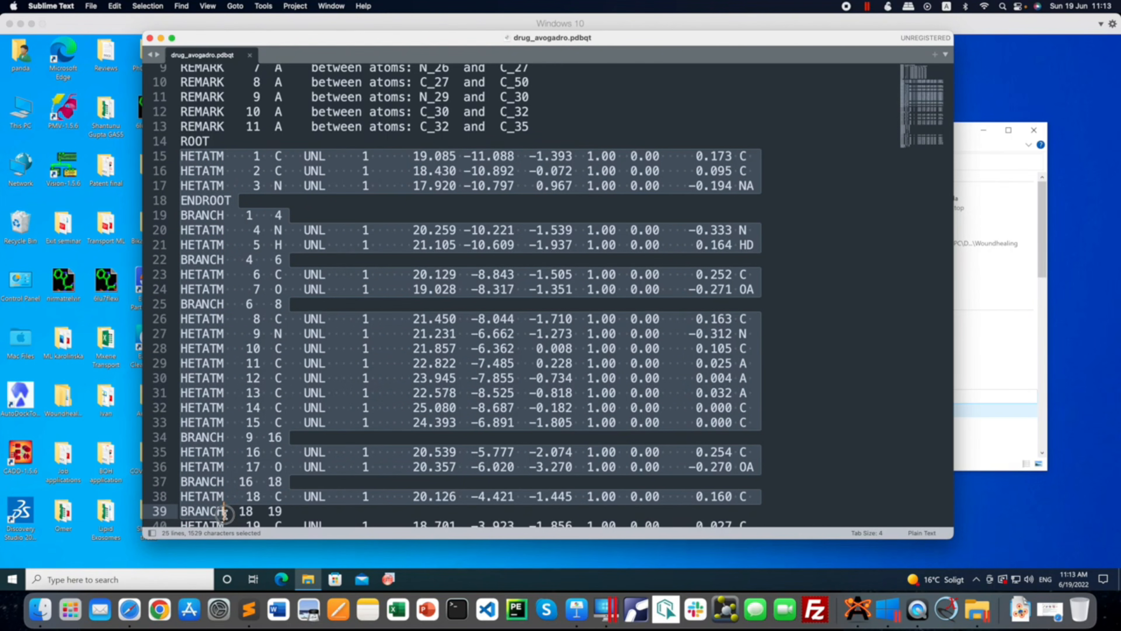
click(238, 452)
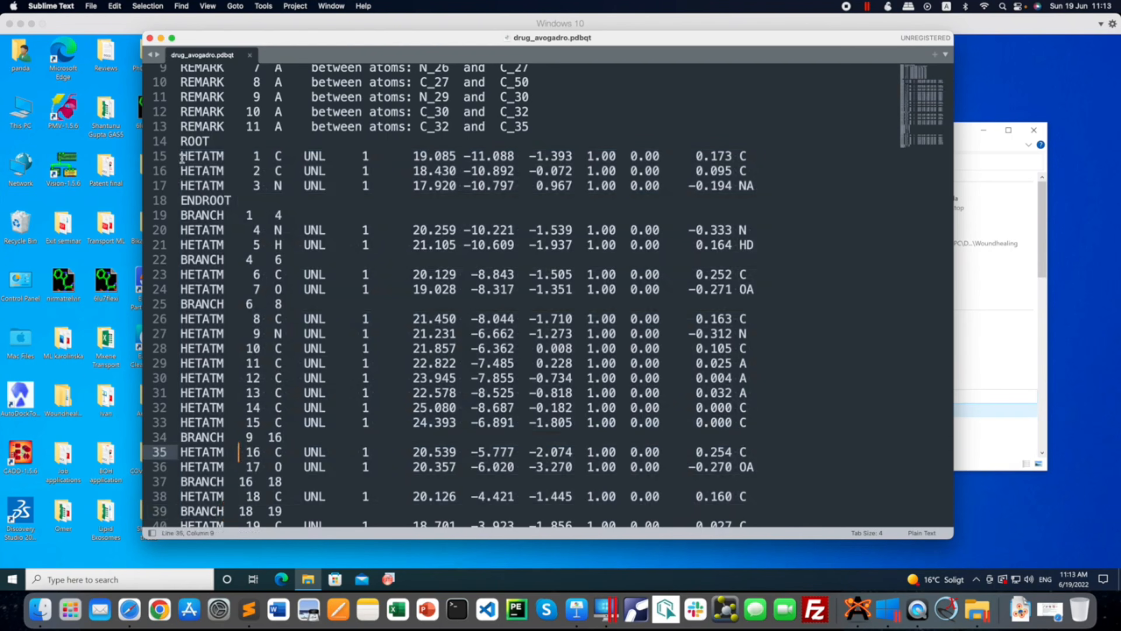
drag(180, 155, 224, 451)
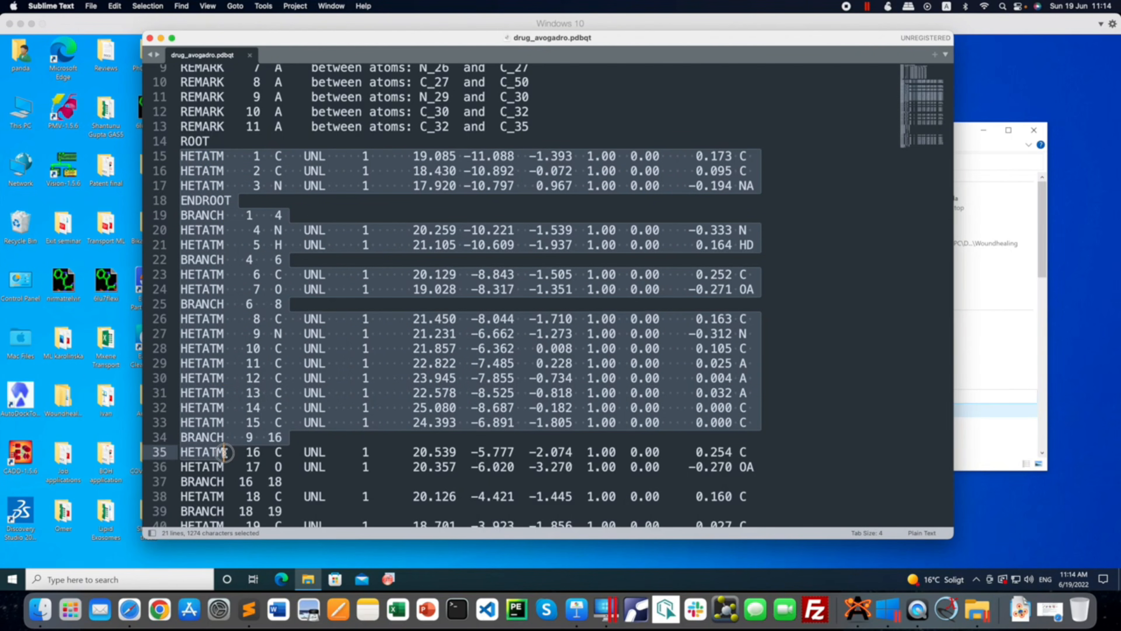
click(230, 245)
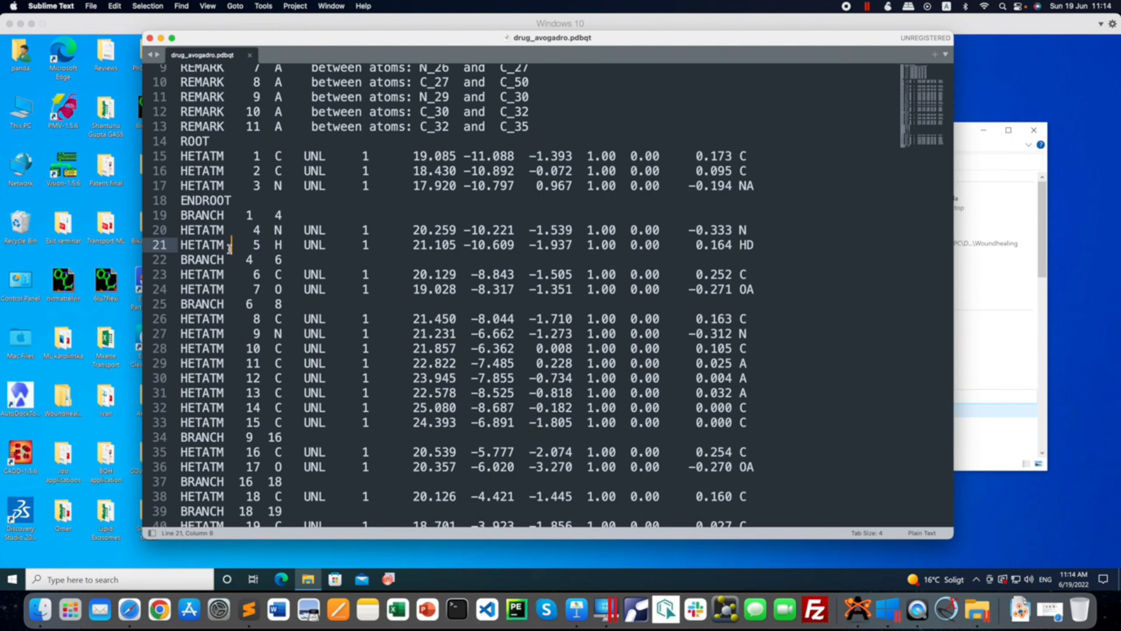
- Examine the ROOT section's HETATM columns in drug_avogadro.pdbqt: record type, atom number, element, UNL residue name, coordinates and partial charge
drag(181, 157, 223, 204)
click(234, 203)
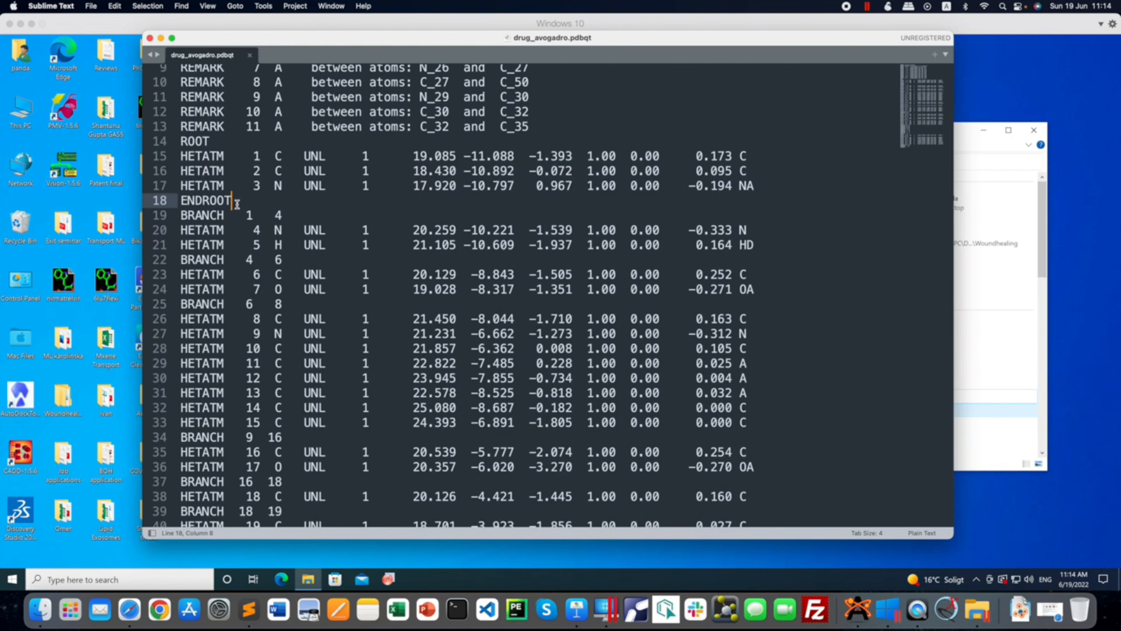
scroll(237, 204, up, 1)
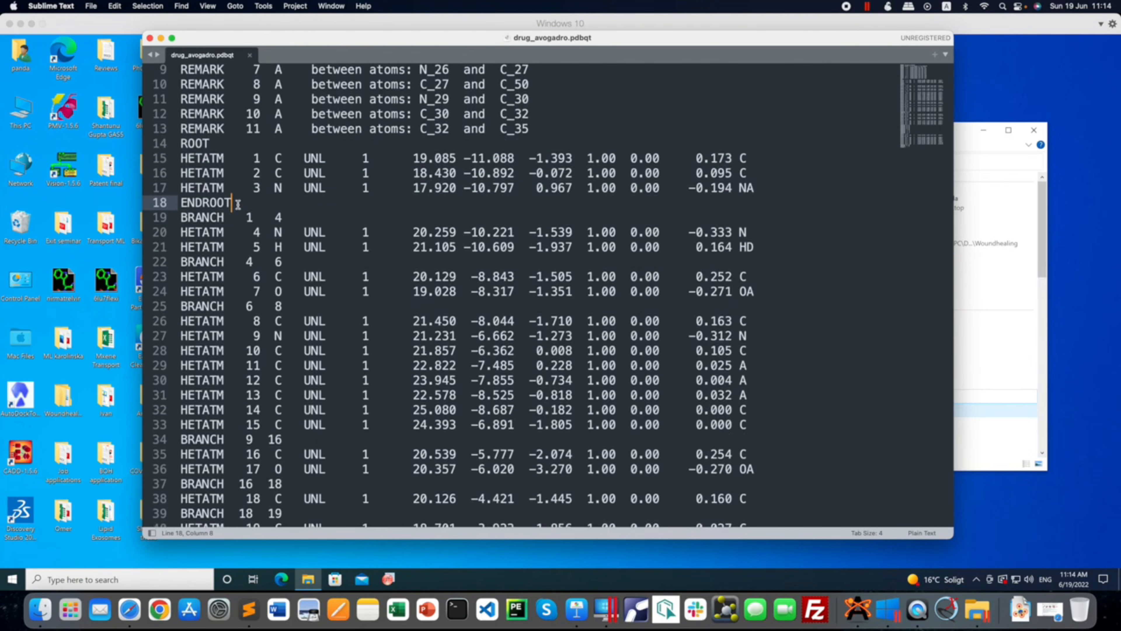
drag(180, 157, 223, 264)
click(261, 160)
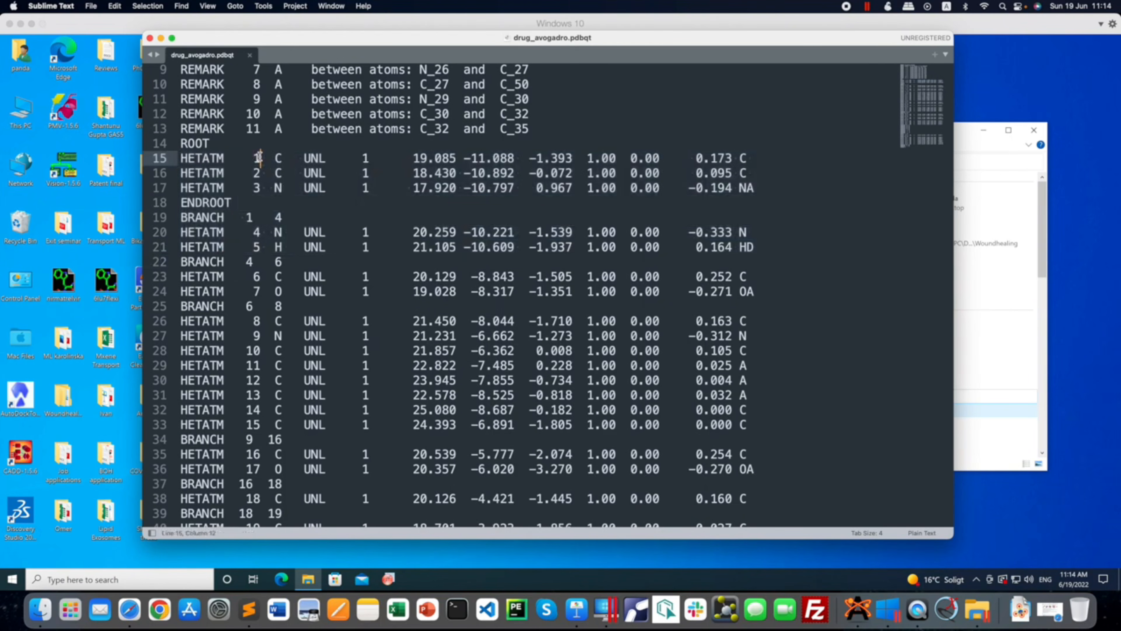
drag(274, 158, 287, 232)
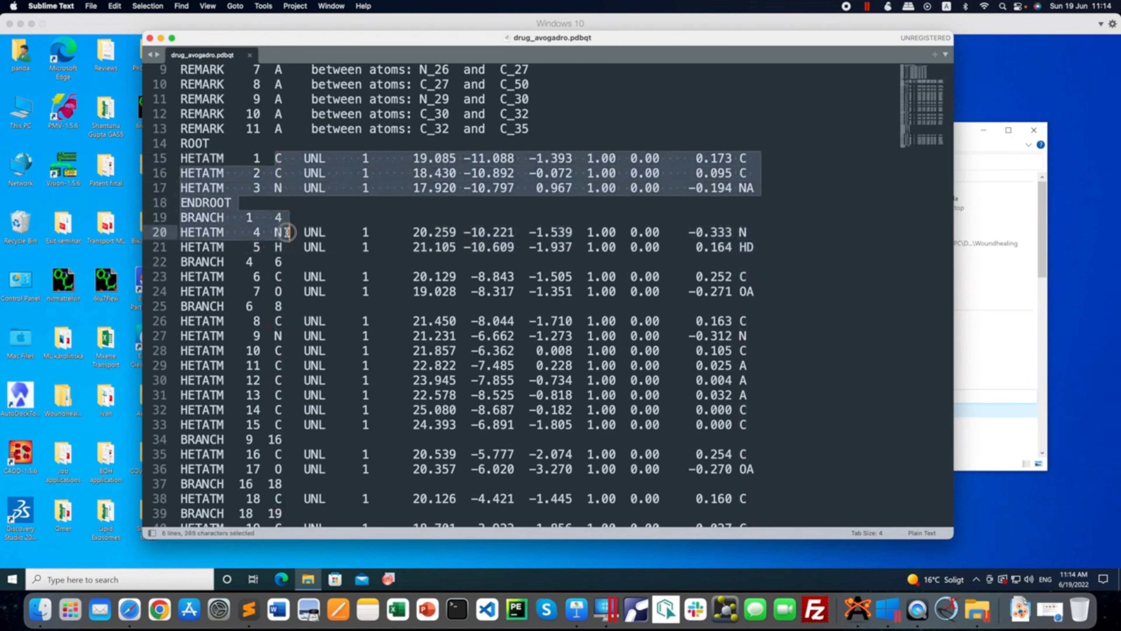
click(318, 159)
double_click(319, 159)
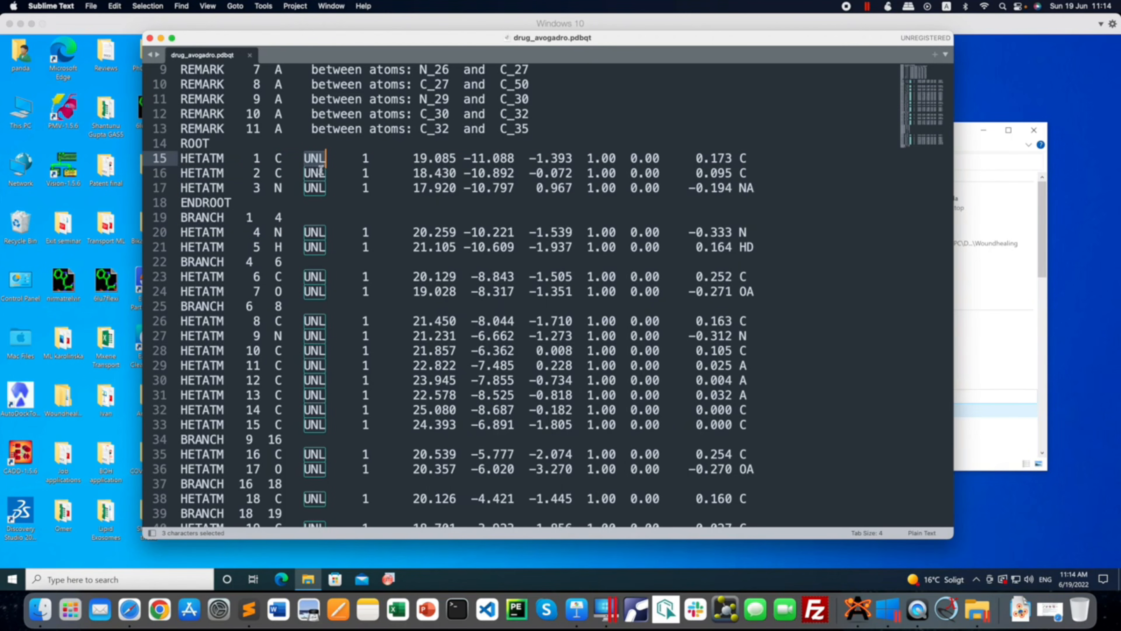
click(318, 199)
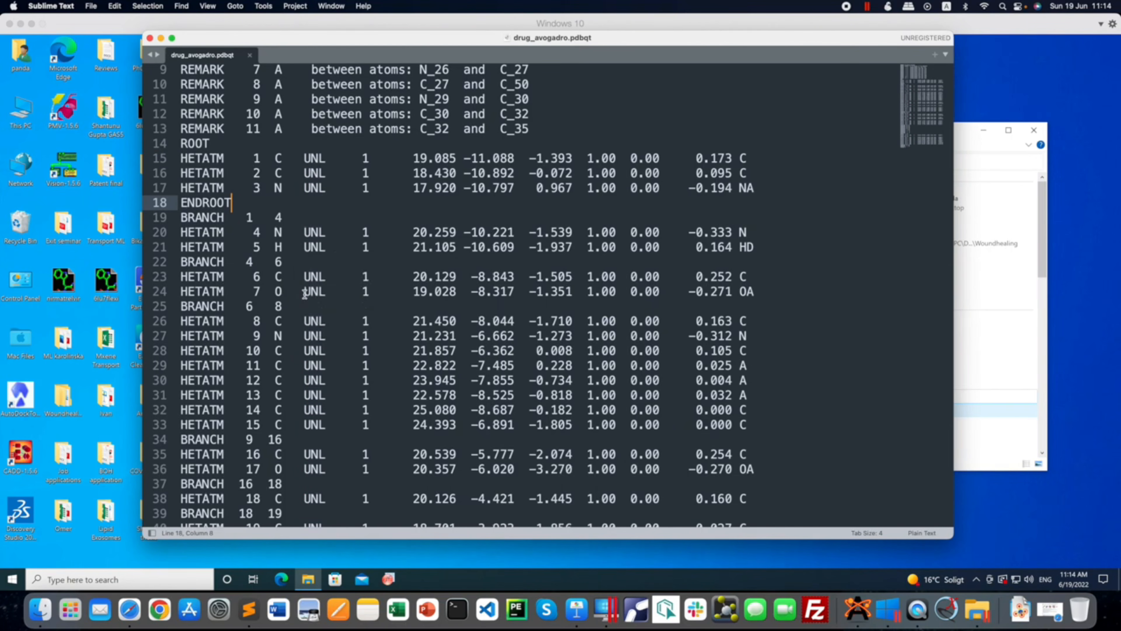
drag(427, 159, 562, 159)
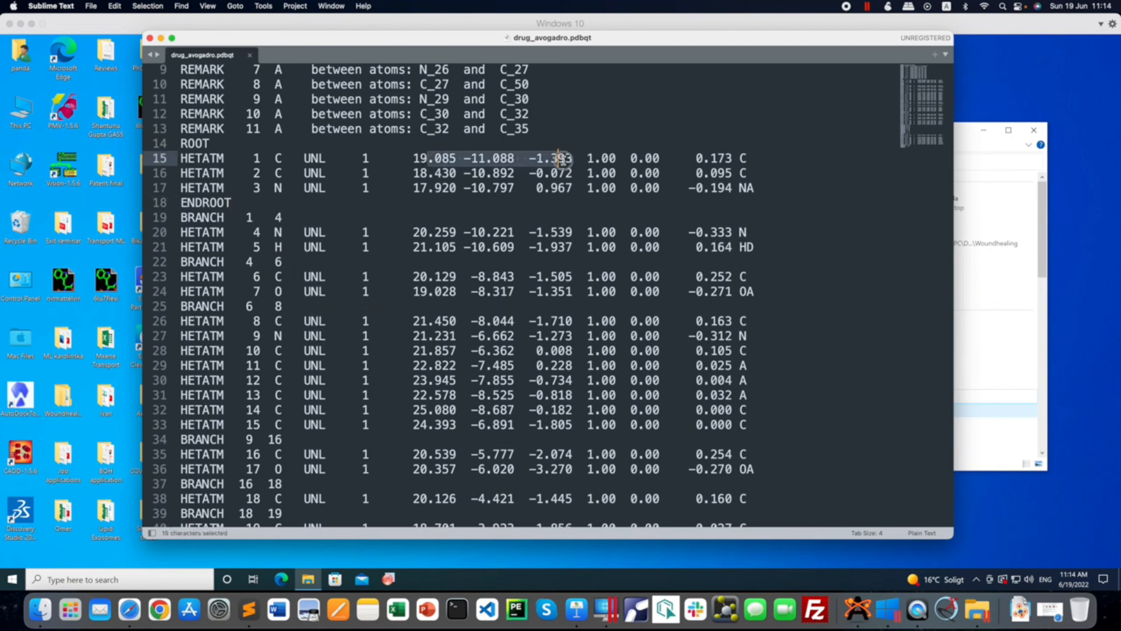
drag(696, 158, 739, 159)
- Review drug_avogadro.pdbqt from the torsion remarks through the nested BRANCH and ENDBRANCH records to the TORSDOF line
scroll(730, 200, down, 8)
scroll(727, 214, down, 4)
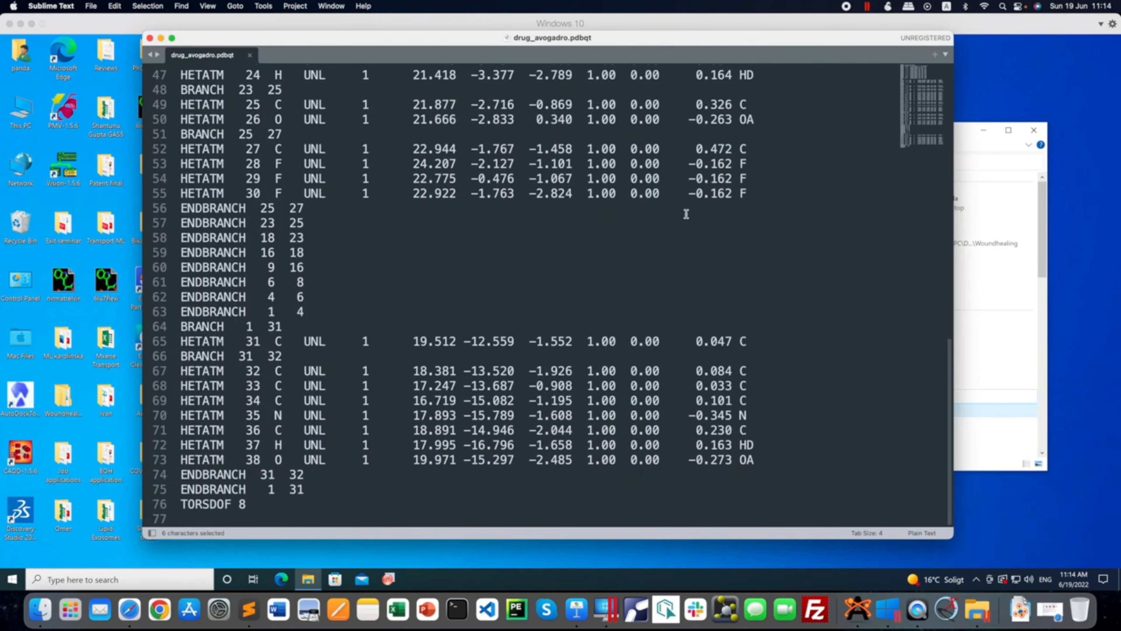
scroll(686, 214, up, 7)
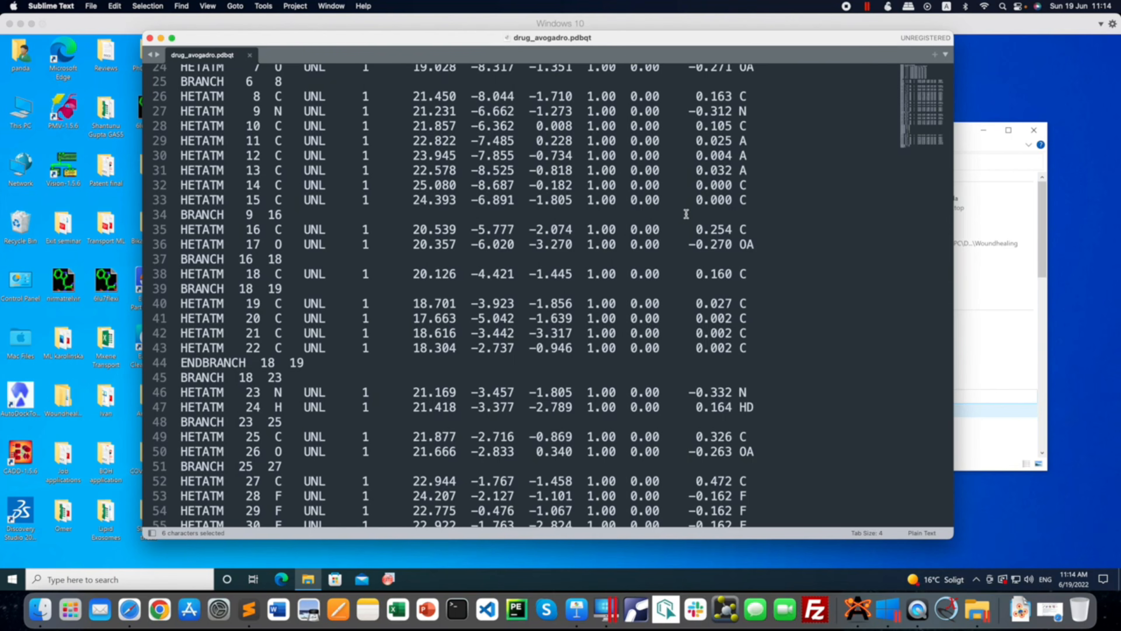
scroll(745, 214, up, 8)
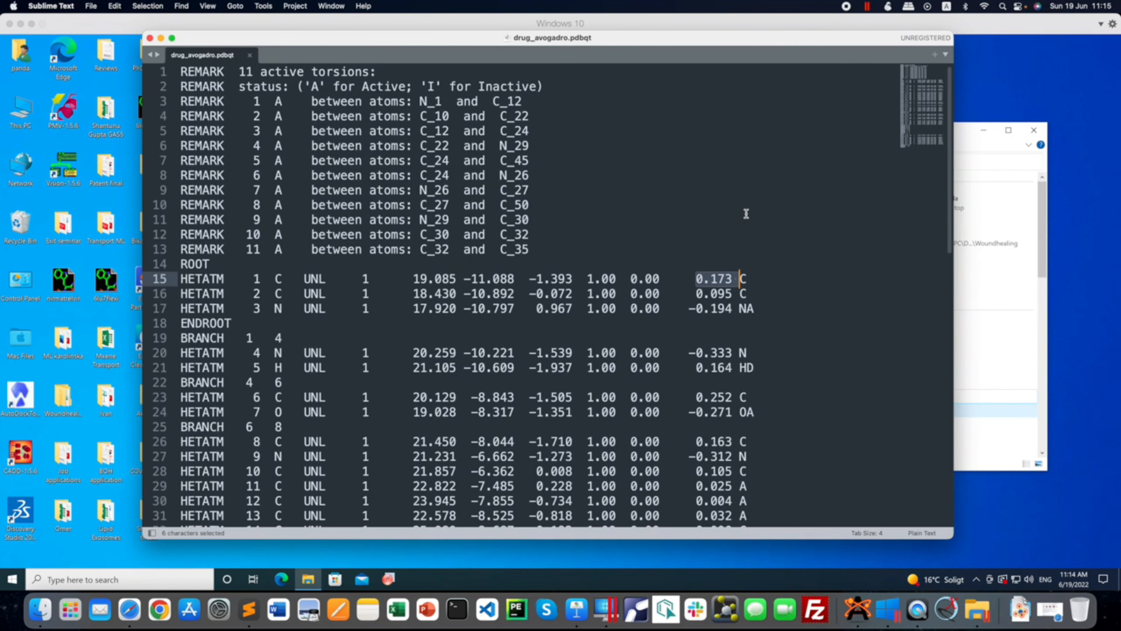
click(680, 219)
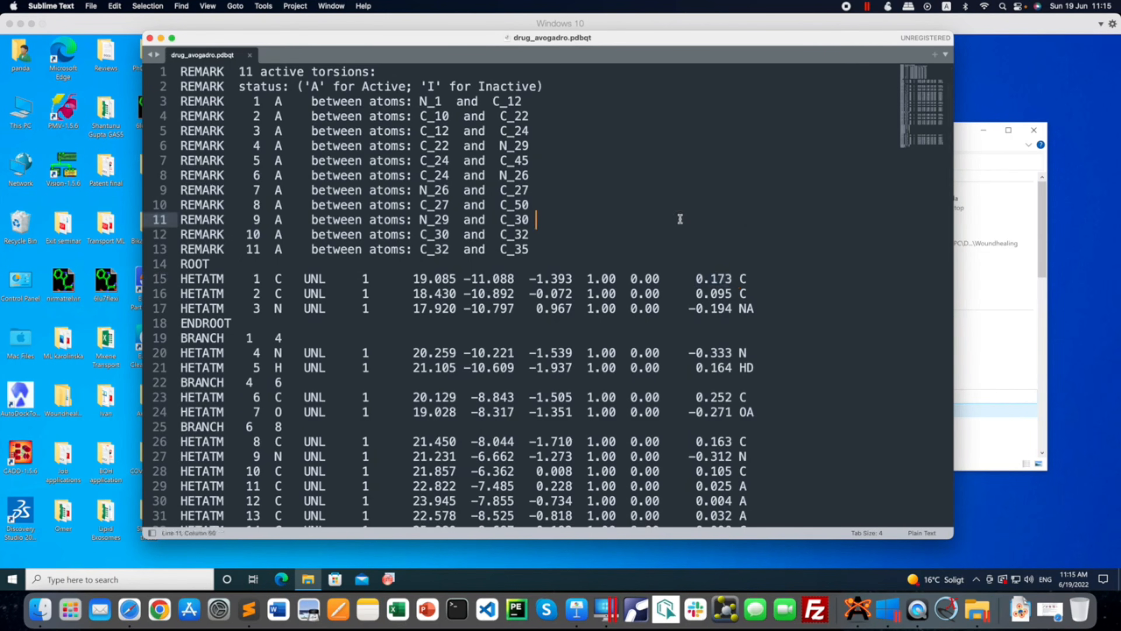
scroll(680, 219, down, 2)
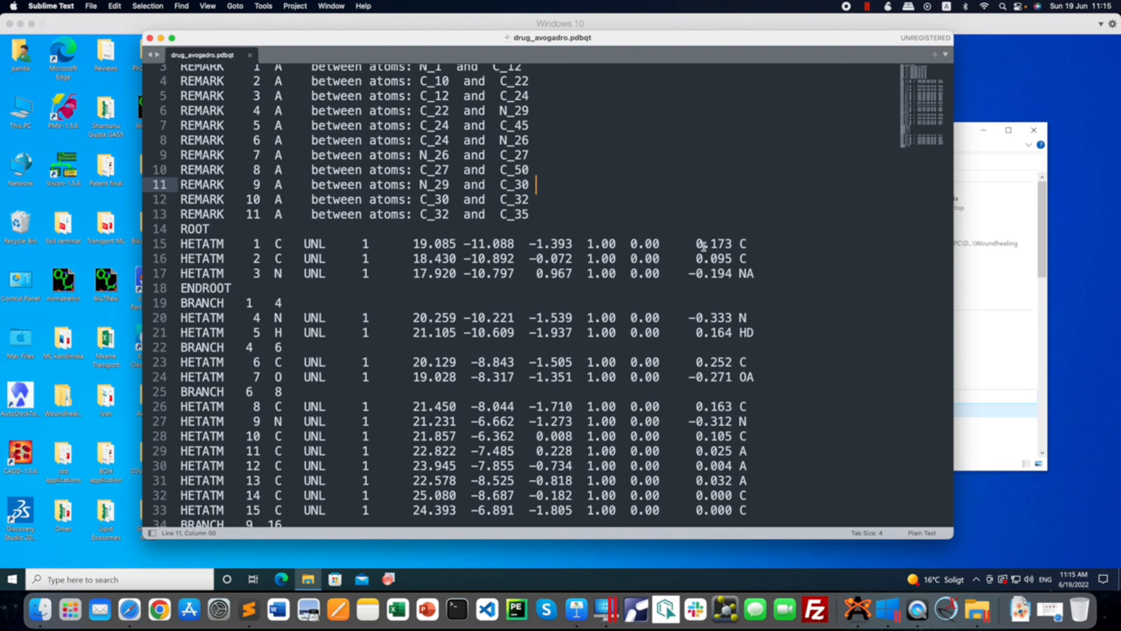
scroll(703, 245, down, 3)
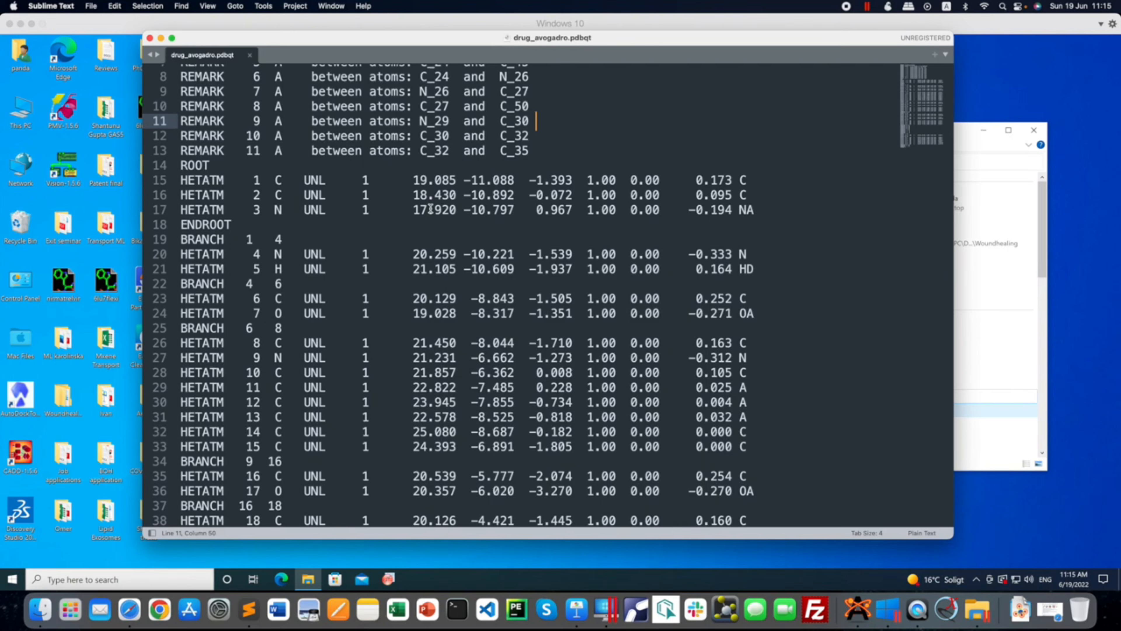
scroll(452, 161, down, 5)
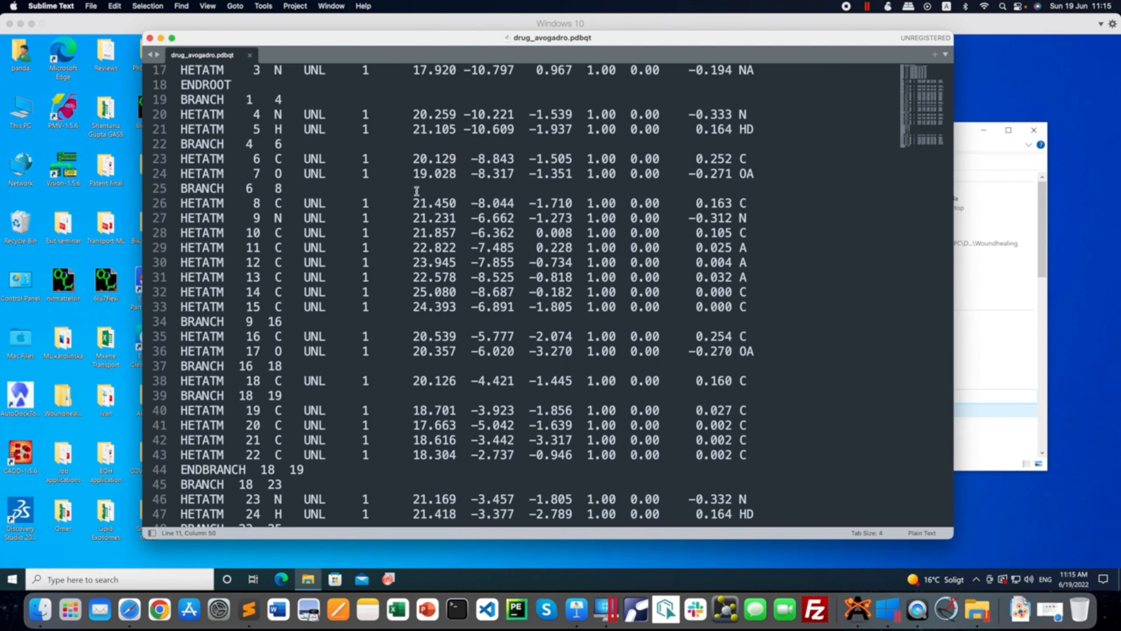
scroll(417, 193, down, 15)
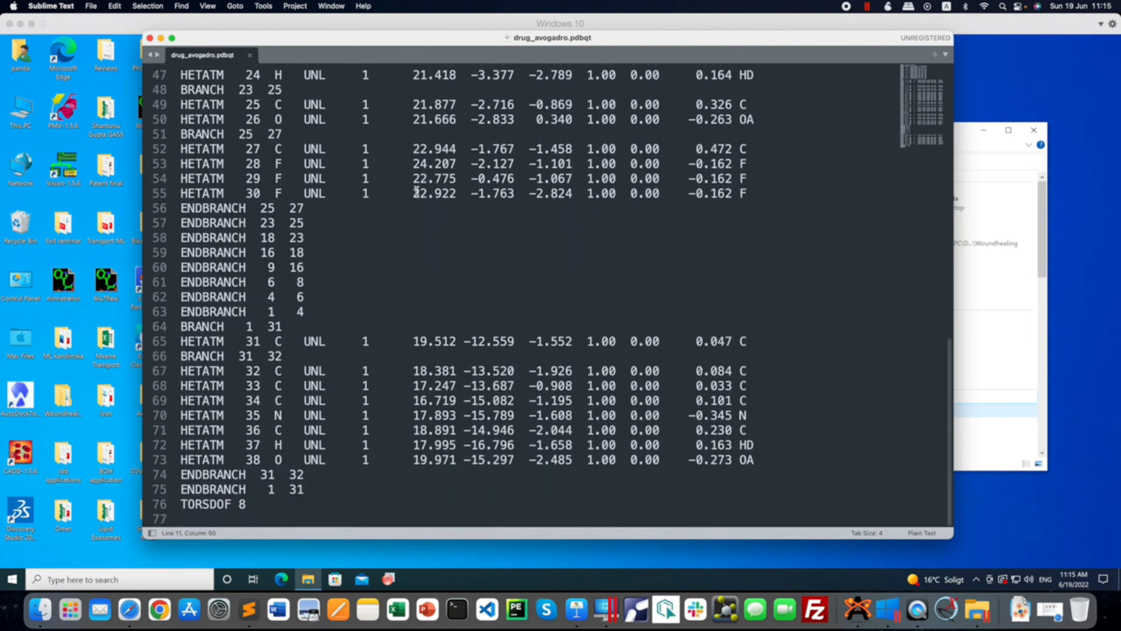
scroll(416, 193, up, 15)
scroll(519, 208, down, 15)
scroll(668, 259, up, 2)
scroll(705, 281, up, 5)
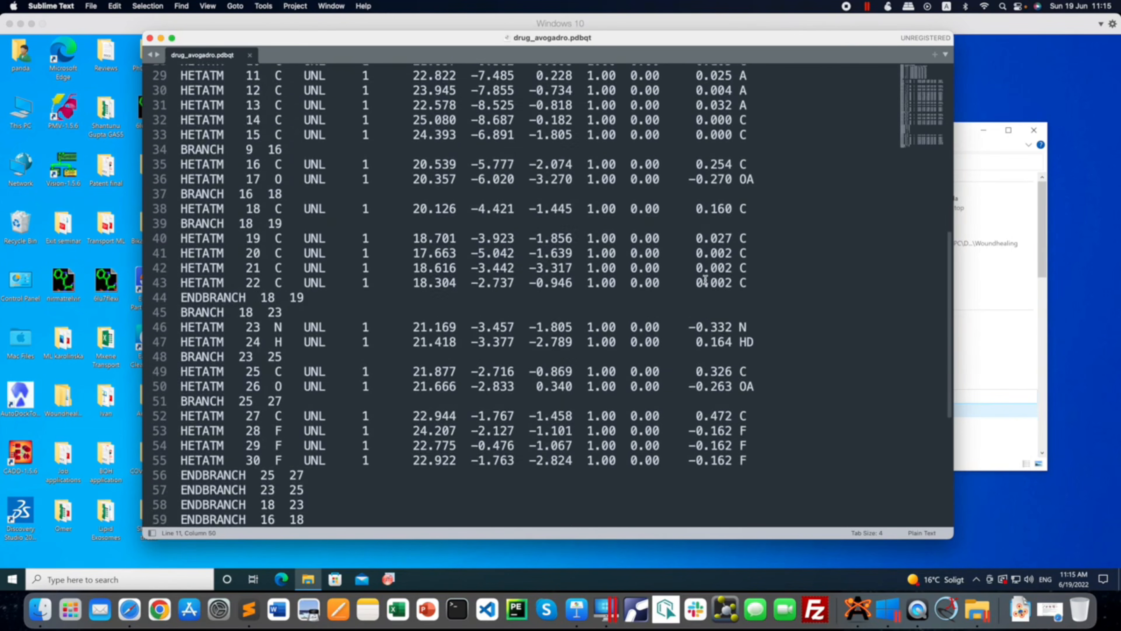
scroll(705, 280, up, 7)
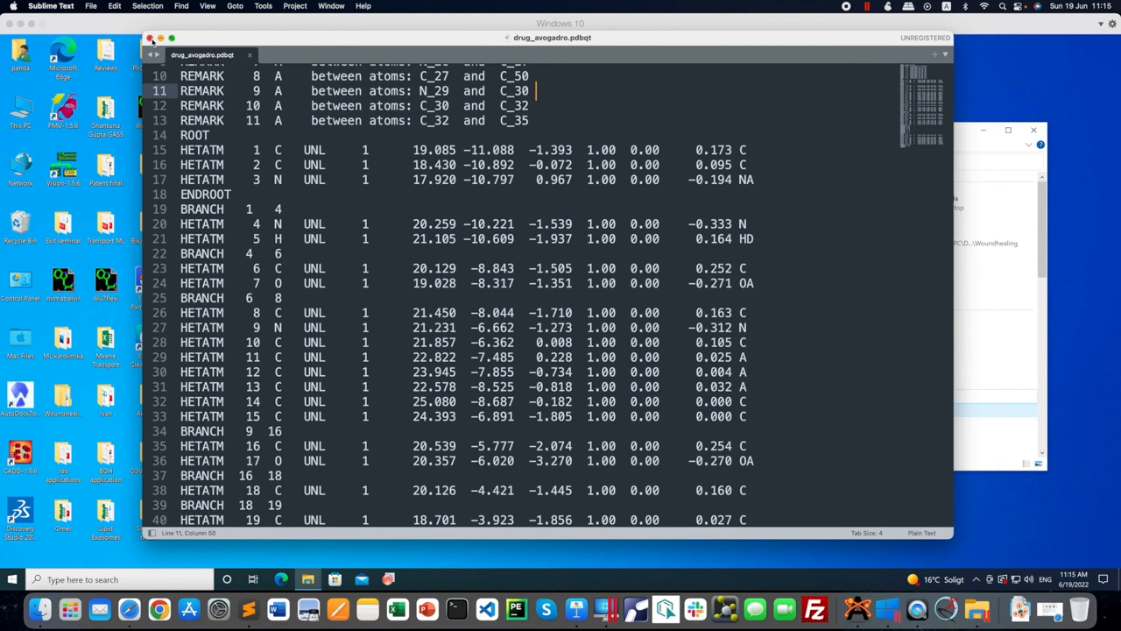
- Close drug_avogadro.pdbqt in Sublime Text and select the file in Finder's Desktop folder
click(150, 38)
click(634, 277)
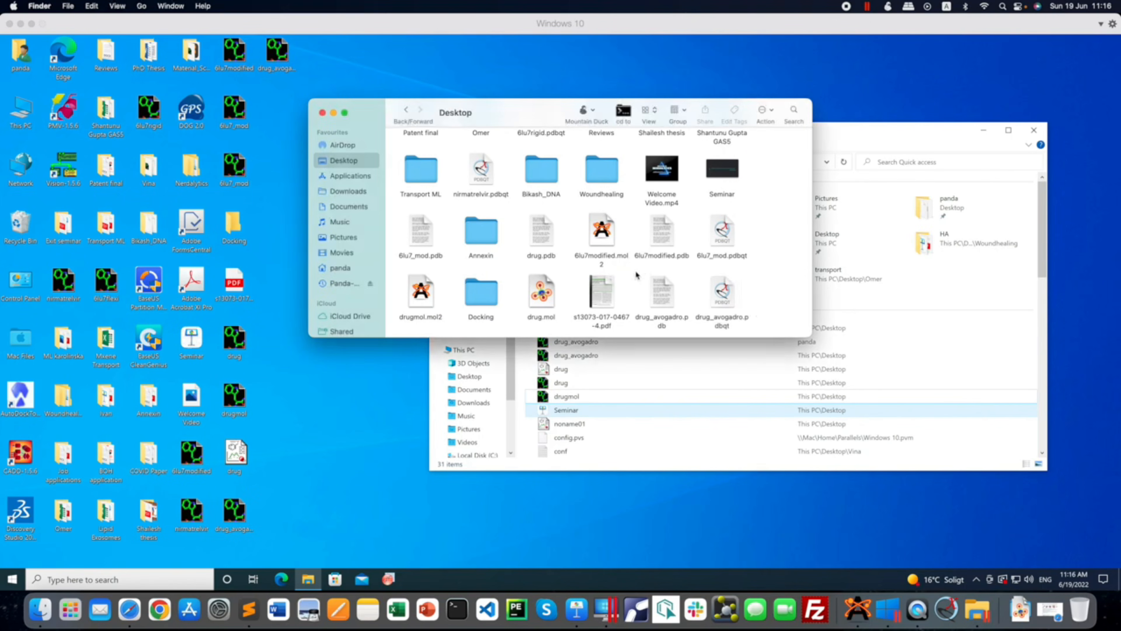
scroll(636, 278, down, 1)
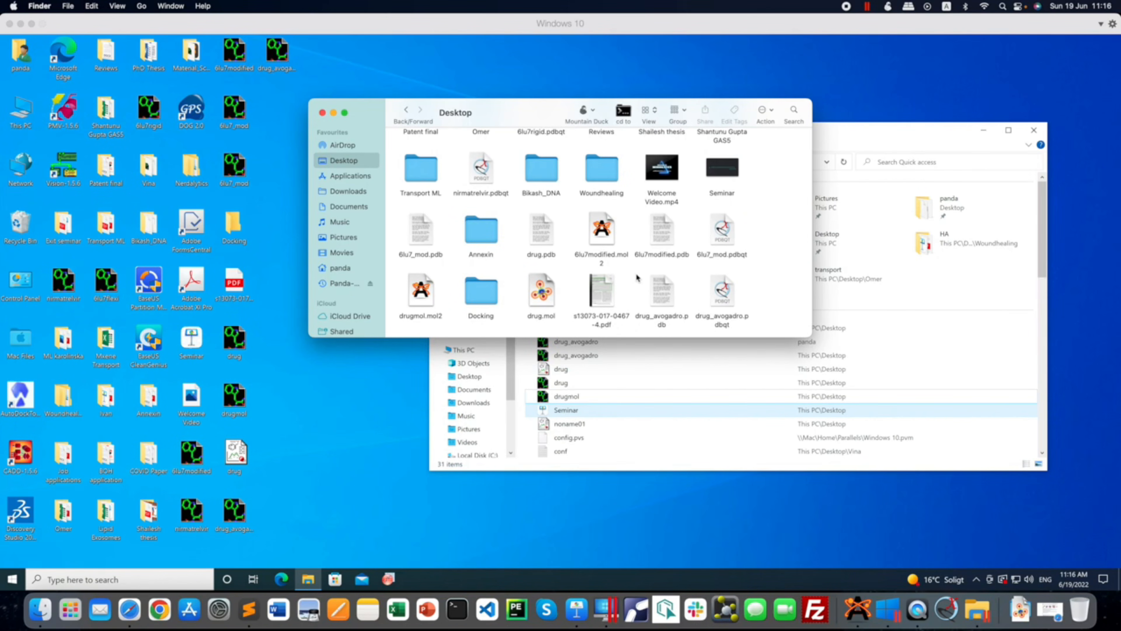
click(722, 303)
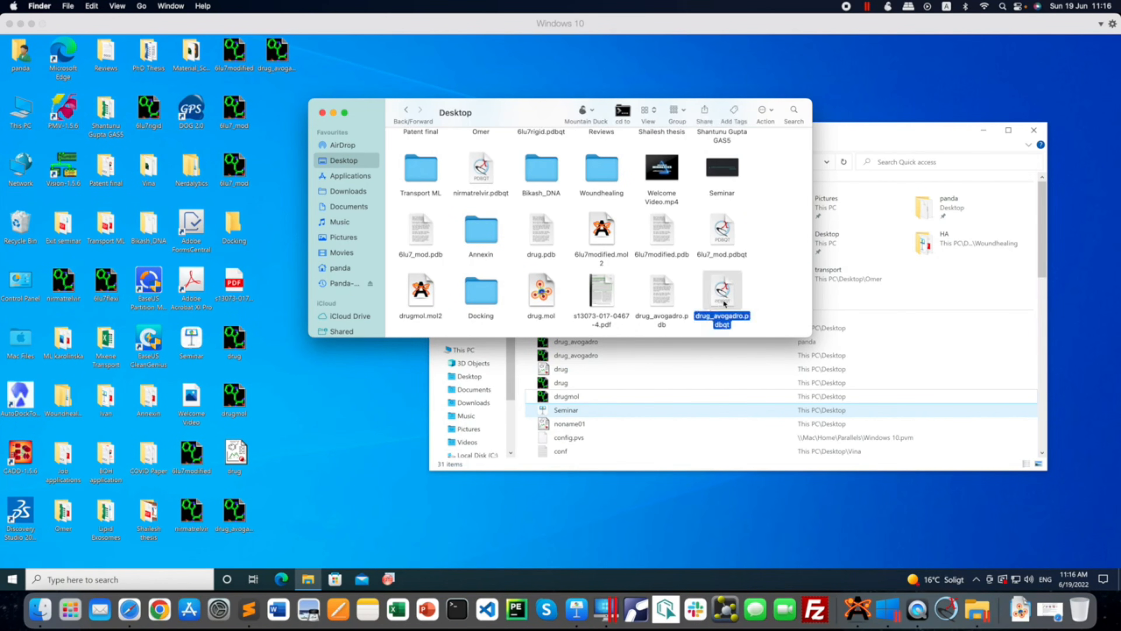
- Look through the Desktop folder for the nirmatrelvir and 6lu7 structure files, including nirmatrelvir.pdbqt and 6lu7_mod.pdb
scroll(508, 190, up, 5)
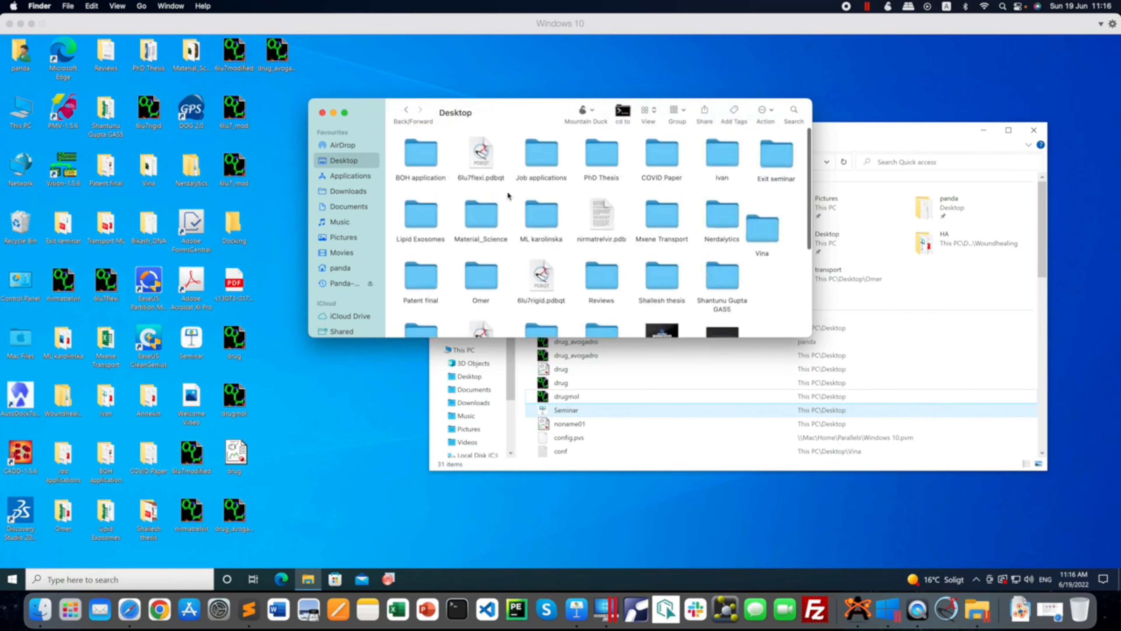
scroll(507, 190, down, 5)
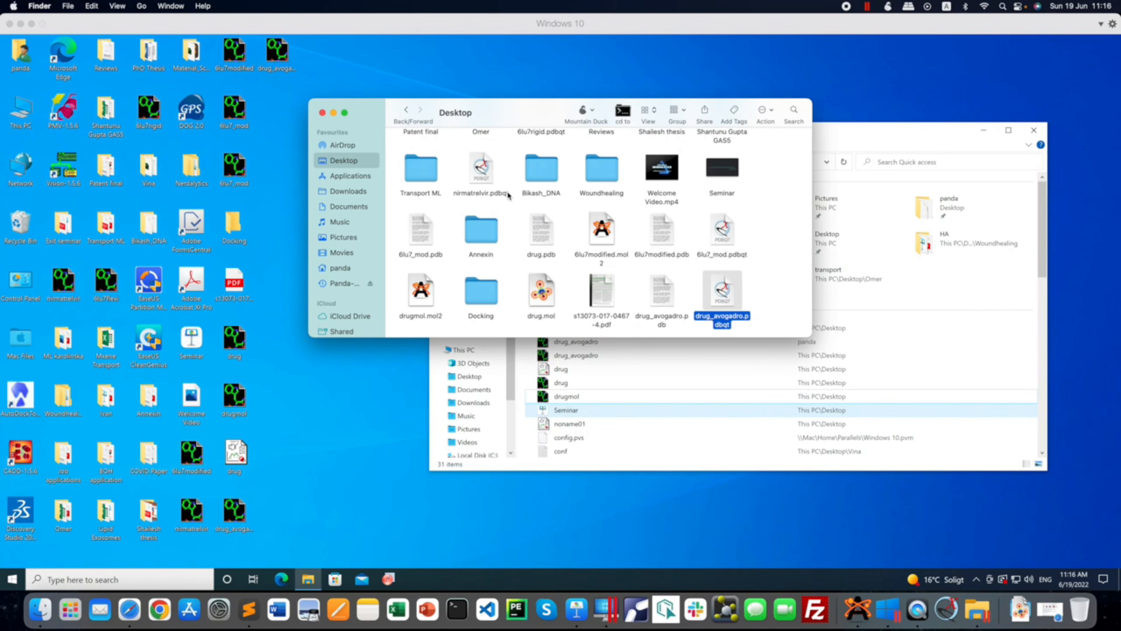
click(476, 183)
scroll(529, 211, up, 2)
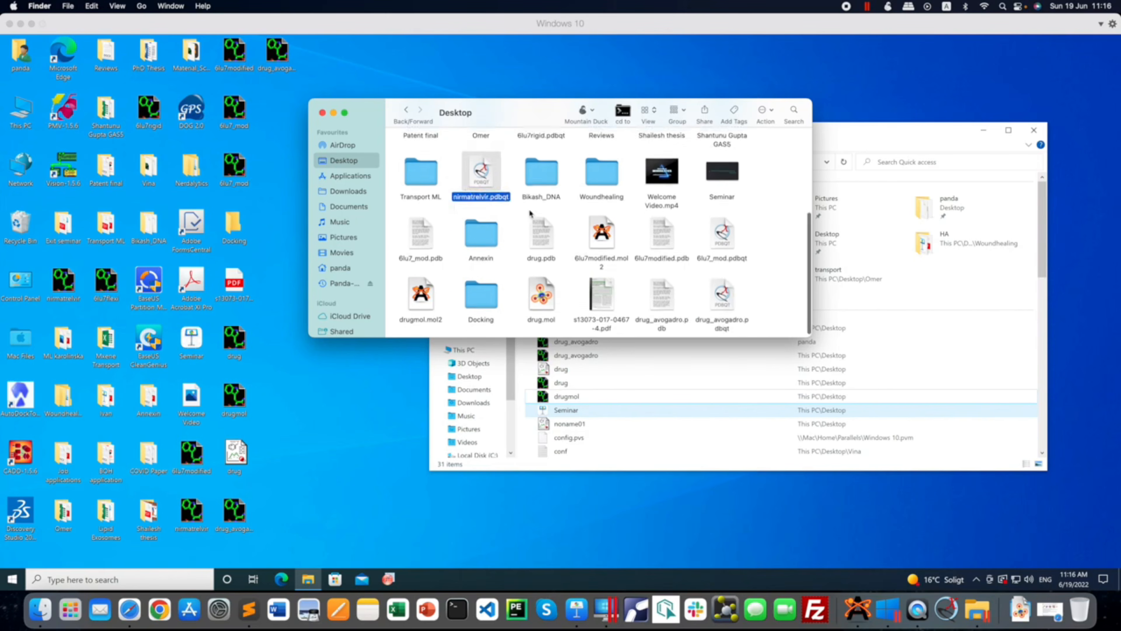
scroll(529, 208, up, 2)
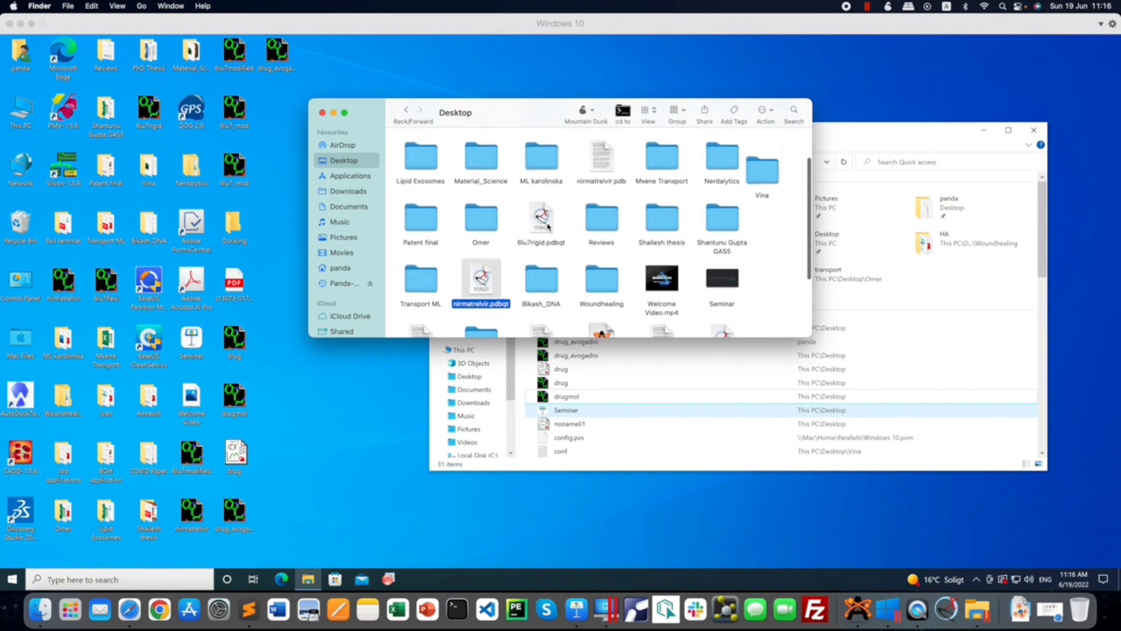
scroll(598, 202, up, 3)
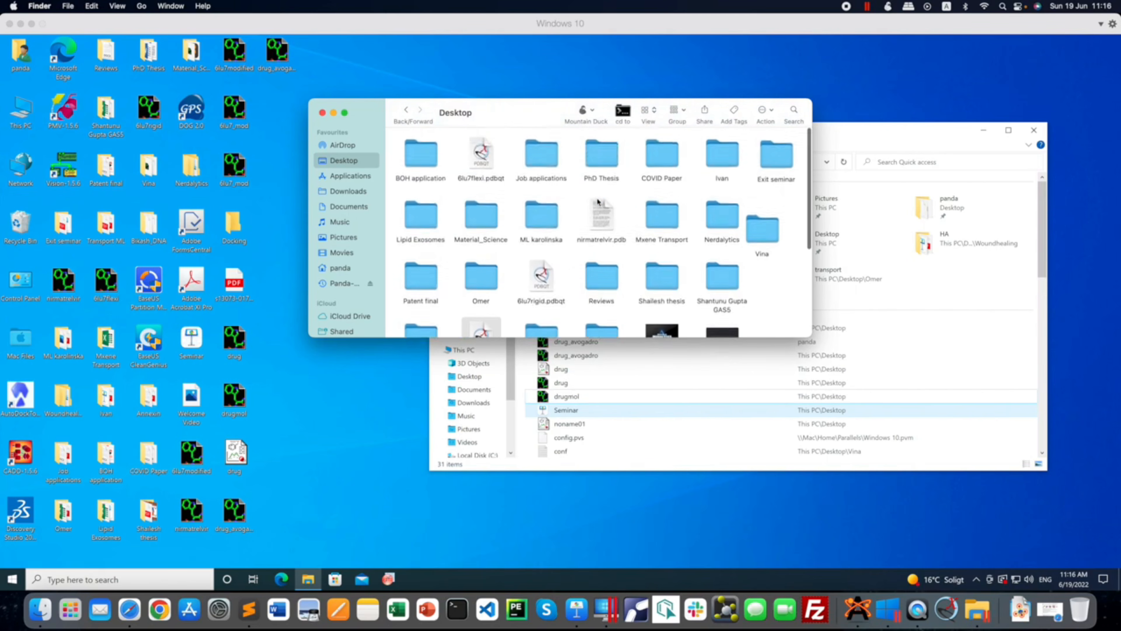
scroll(615, 213, down, 6)
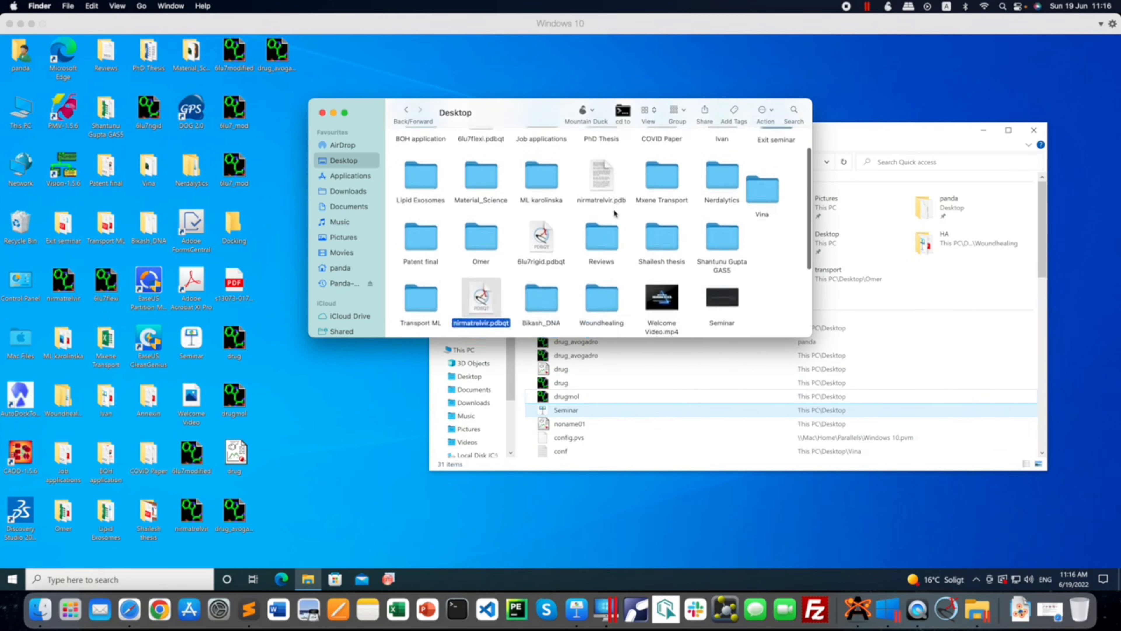
scroll(615, 213, down, 5)
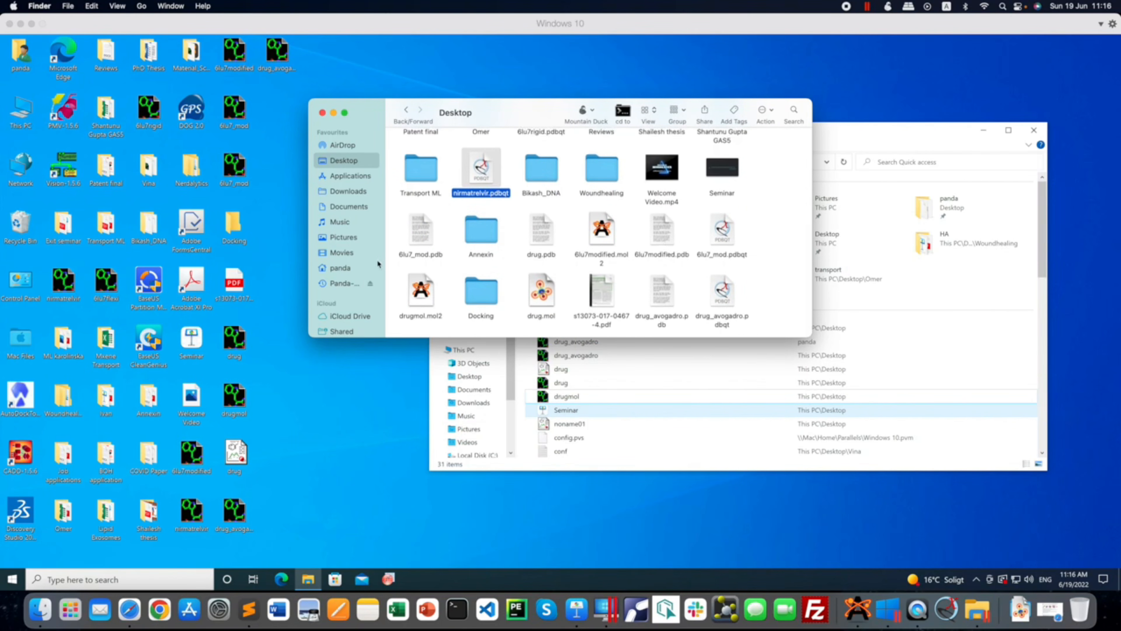
click(423, 244)
scroll(601, 253, up, 1)
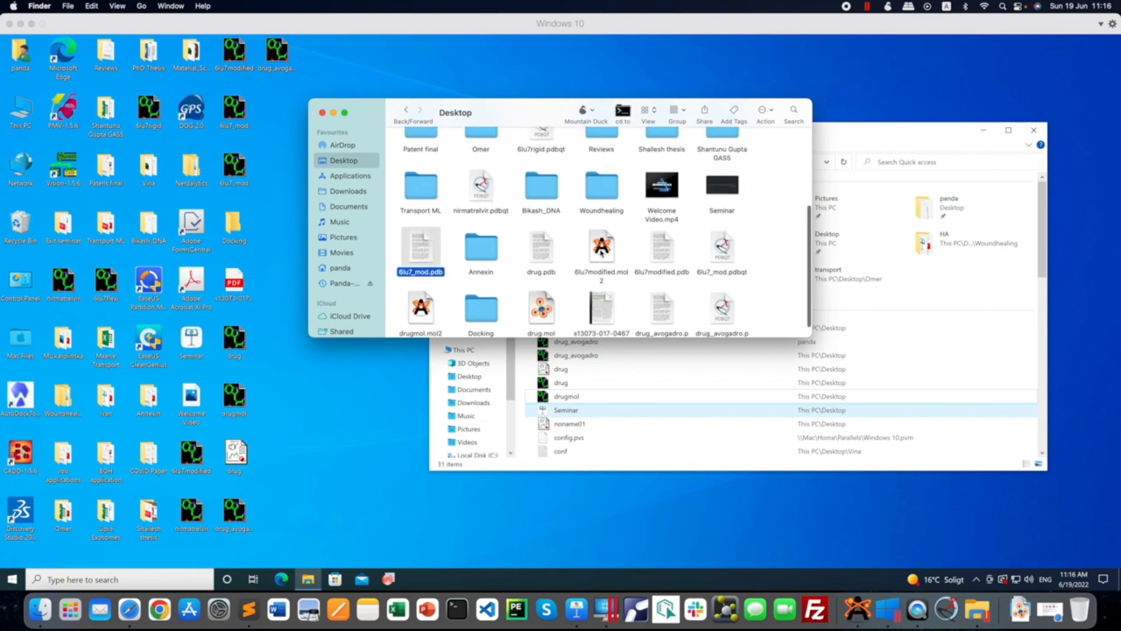
click(723, 259)
right_click(722, 257)
mouse_move(754, 279)
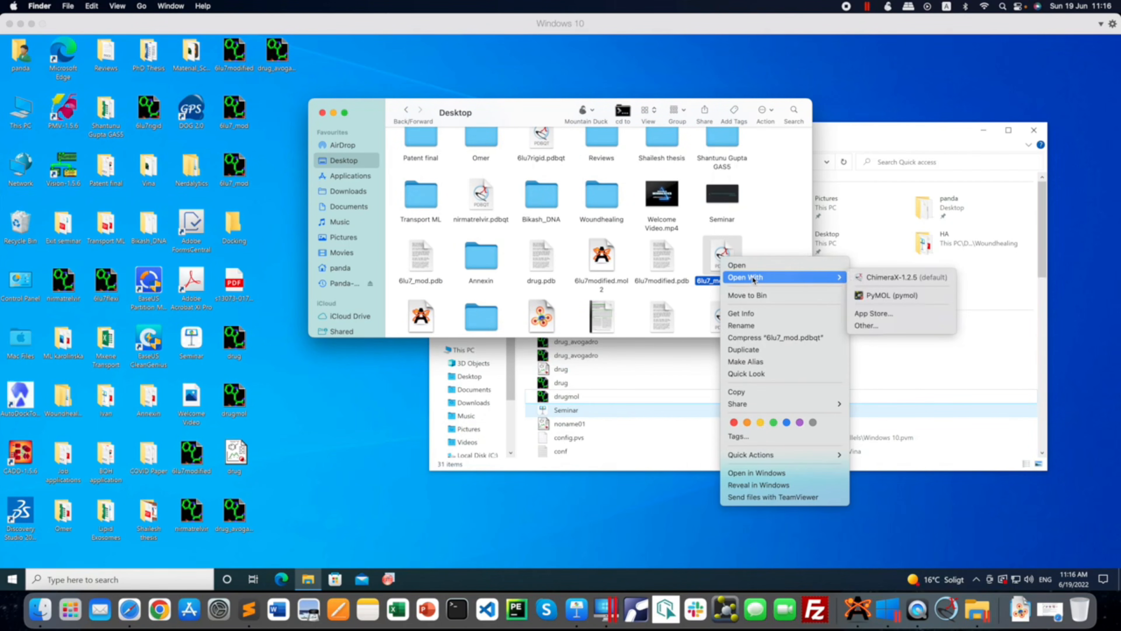
click(764, 226)
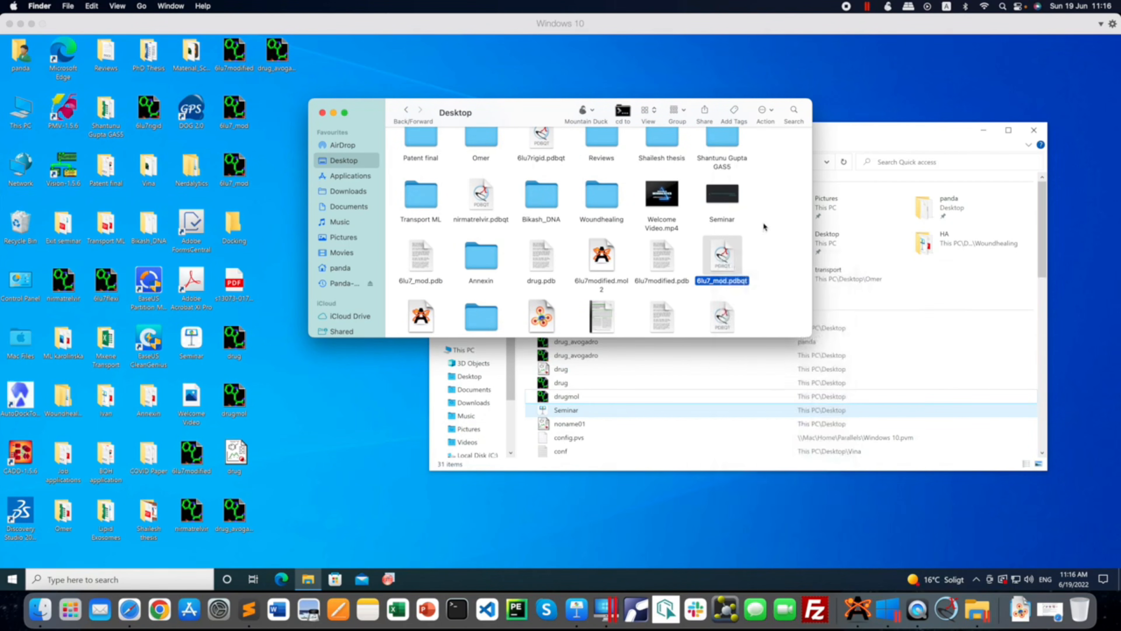
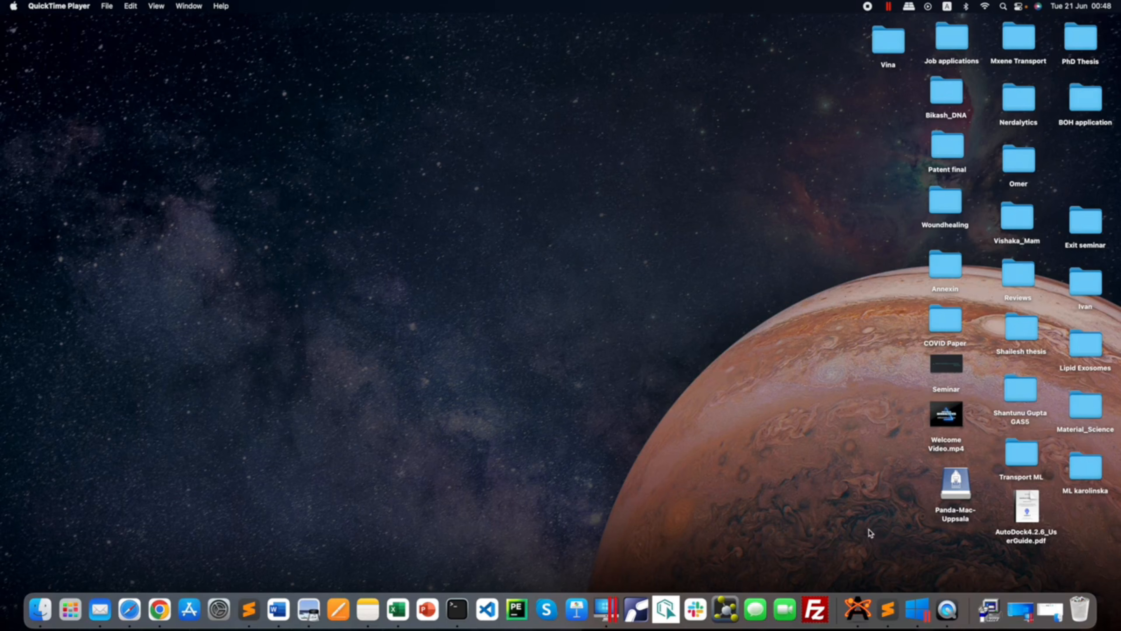
- Launch AutoDockTools in the Windows 10 virtual machine, postpone its registration and maximize the program window
click(1017, 609)
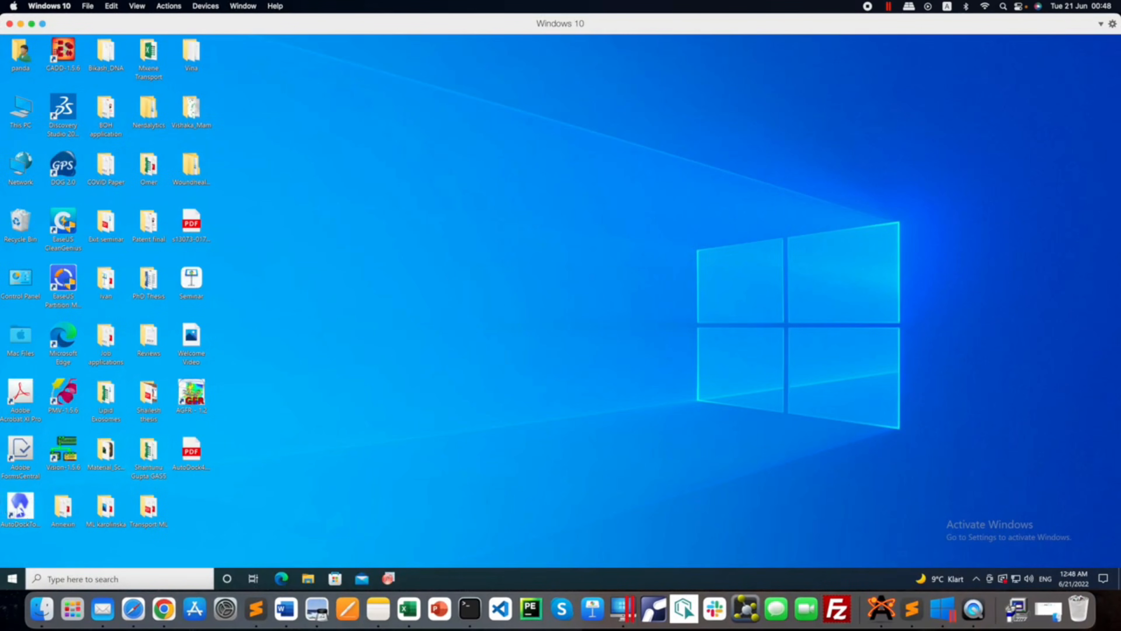
click(18, 507)
key(Return)
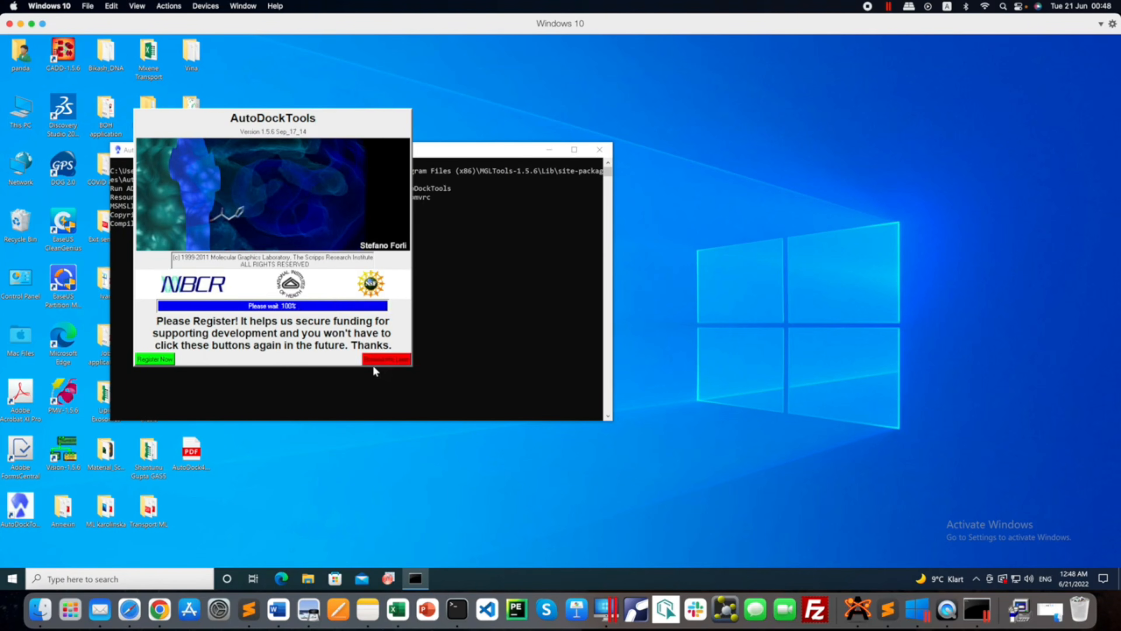
click(381, 361)
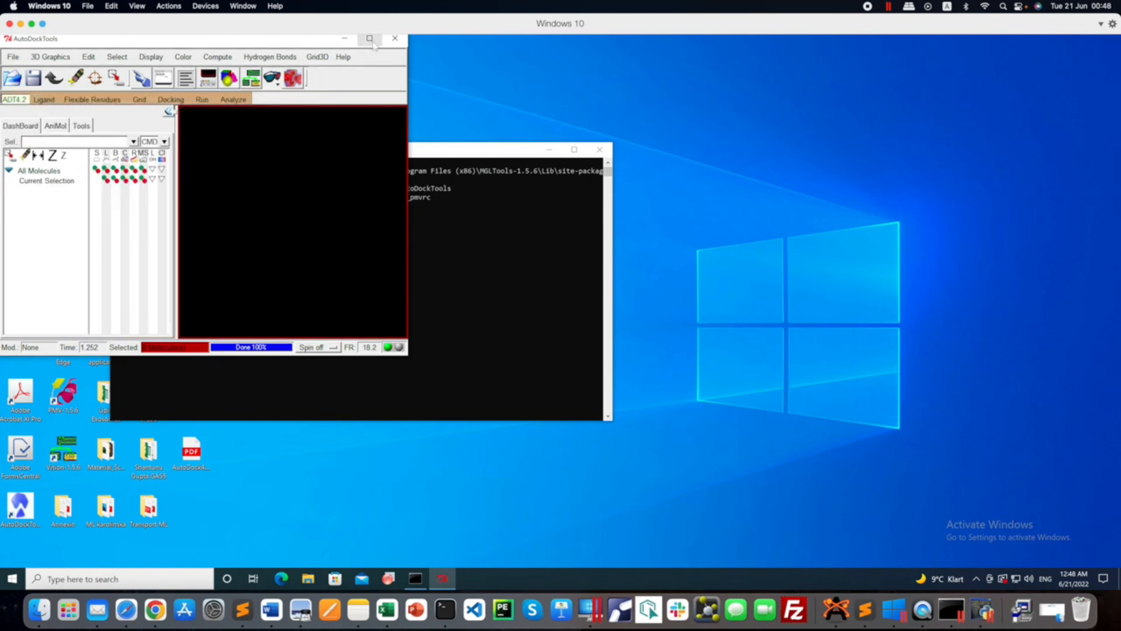
click(370, 40)
- Start reading a molecule and browse to the Desktop folder
click(13, 57)
click(27, 80)
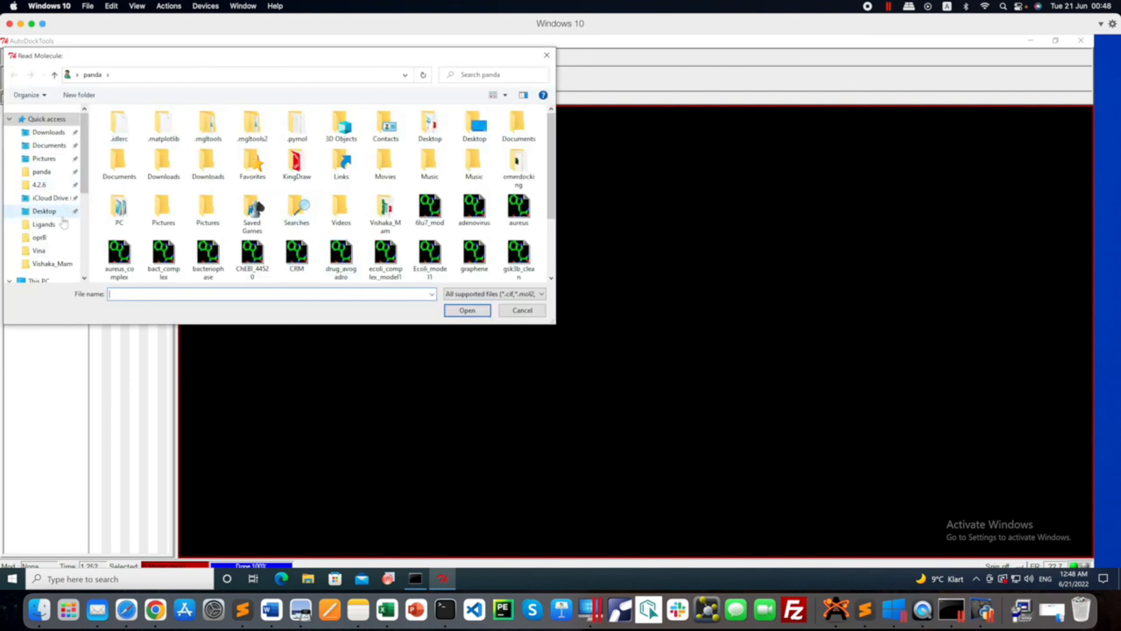
click(47, 211)
- Check 6lu7_mod.pdbqt and drug_avogadro.pdbqt in Finder's Vina folder and minimize the Finder window
click(40, 612)
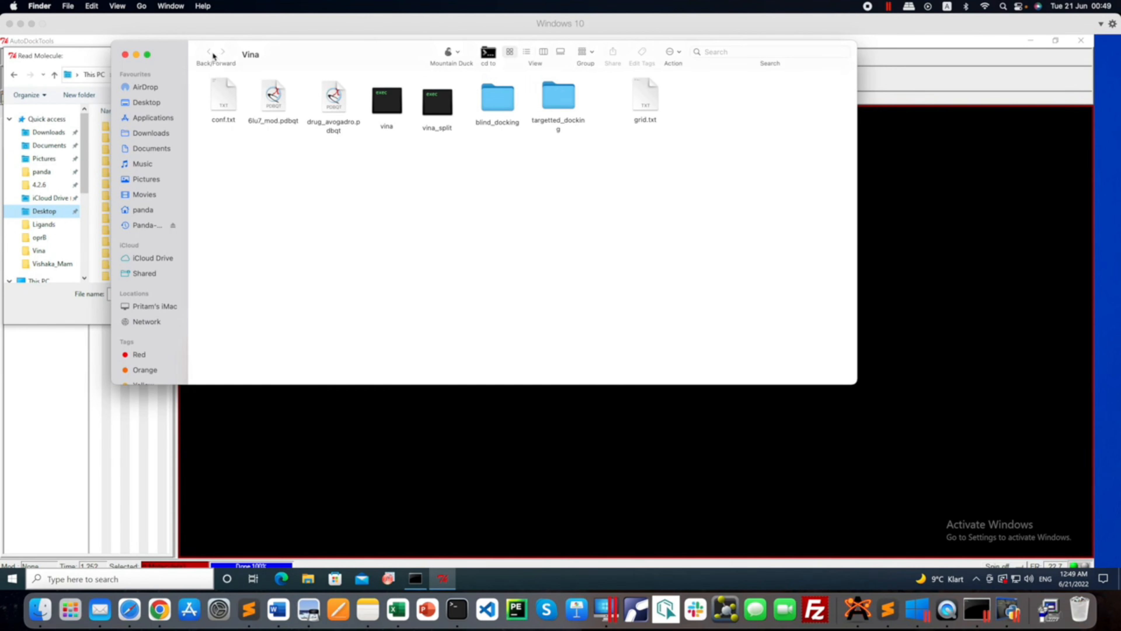
click(279, 107)
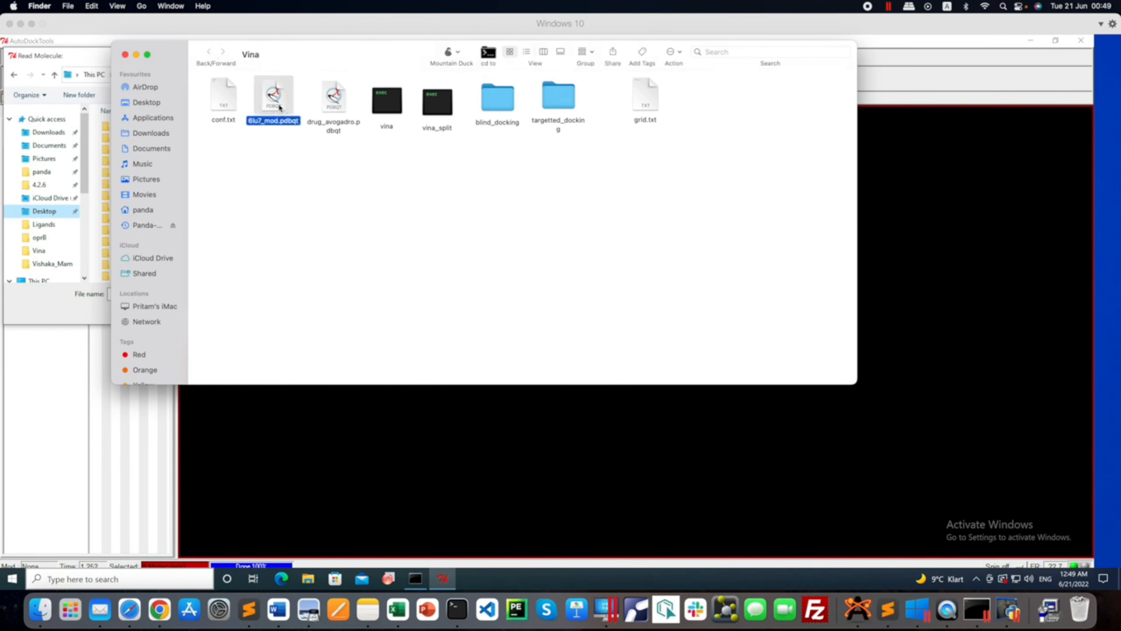
click(338, 110)
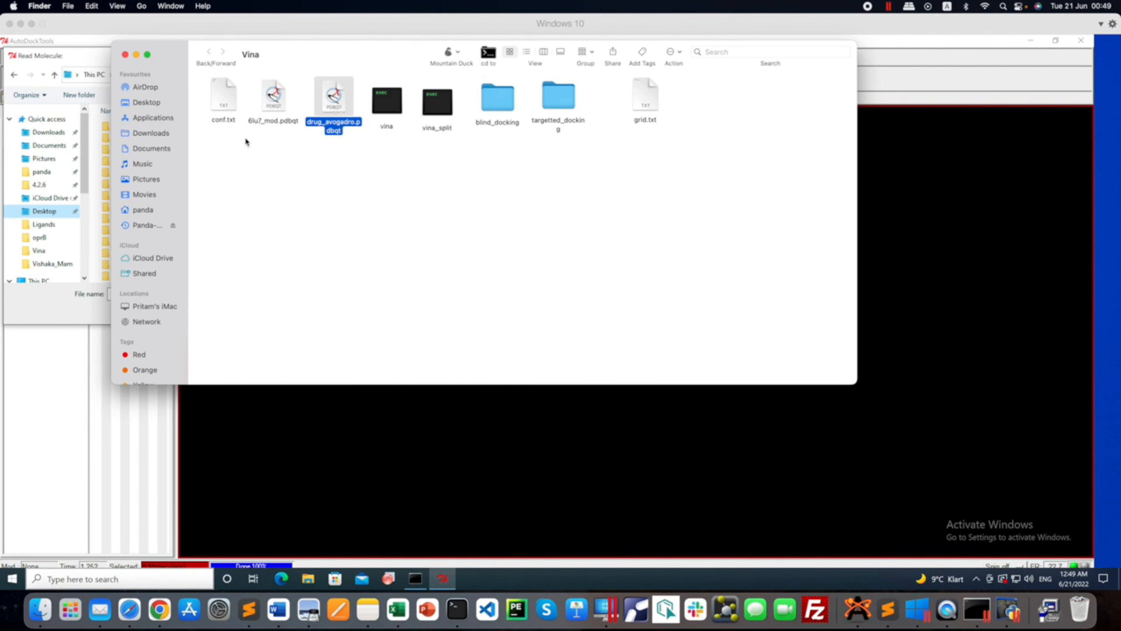
click(136, 54)
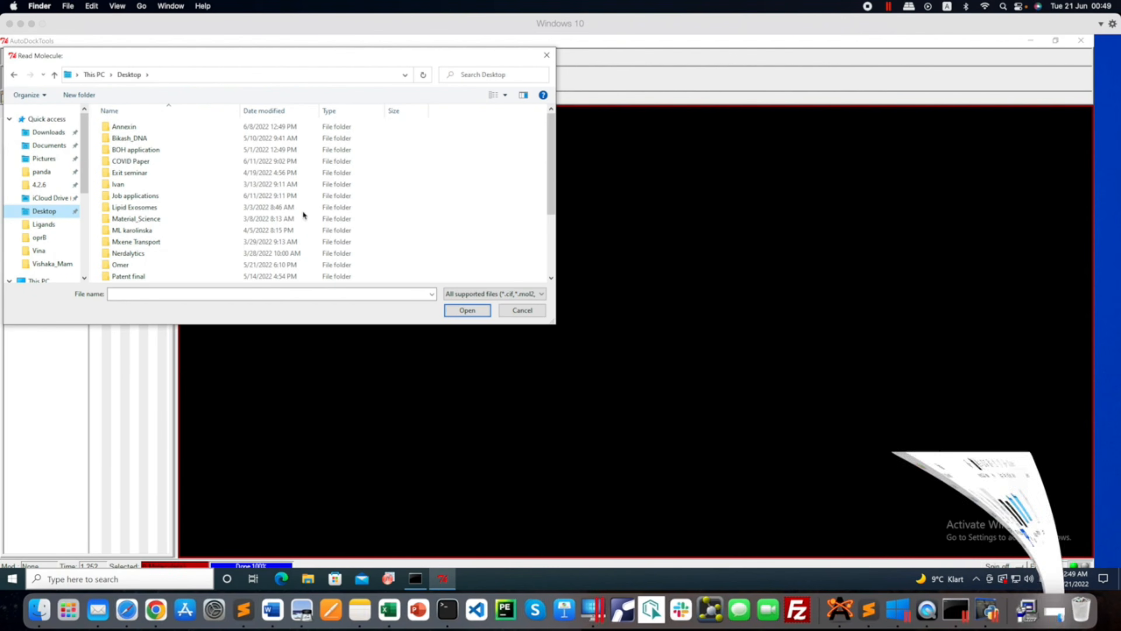
- Load the 6lu7_mod AutoDock structure file from the Vina folder on the Desktop
click(135, 218)
scroll(133, 212, down, 3)
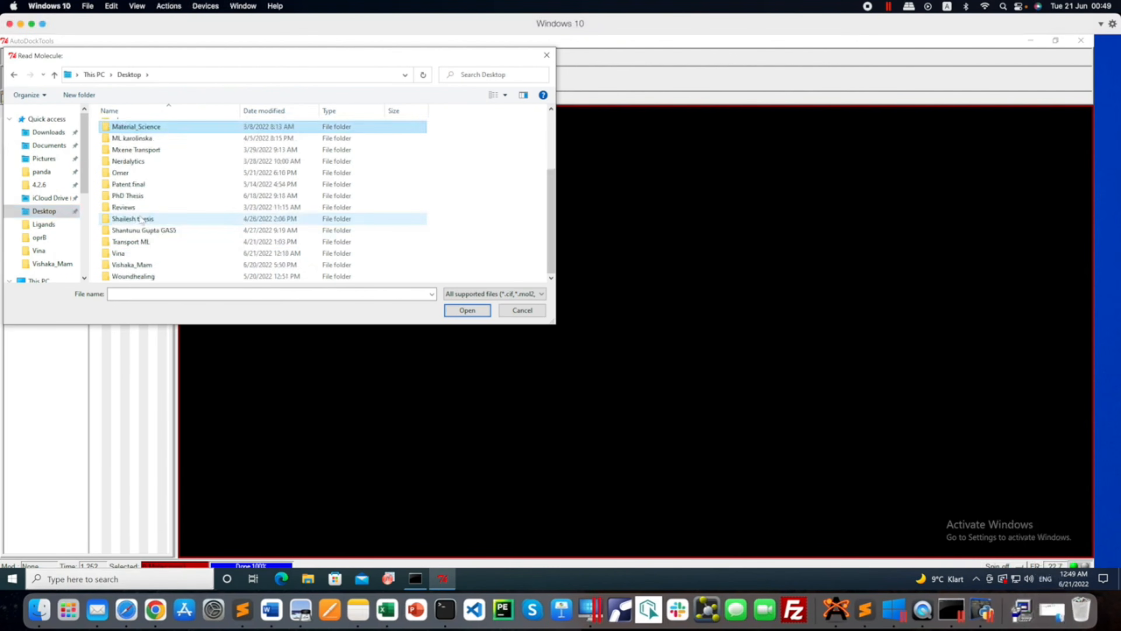
double_click(120, 253)
click(127, 150)
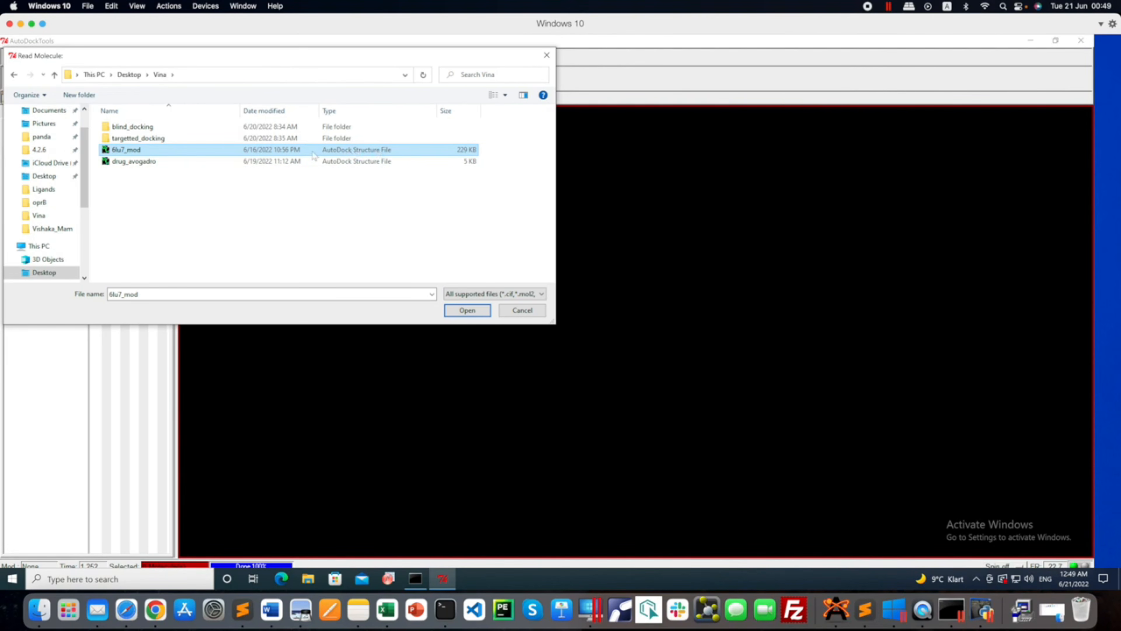
click(469, 311)
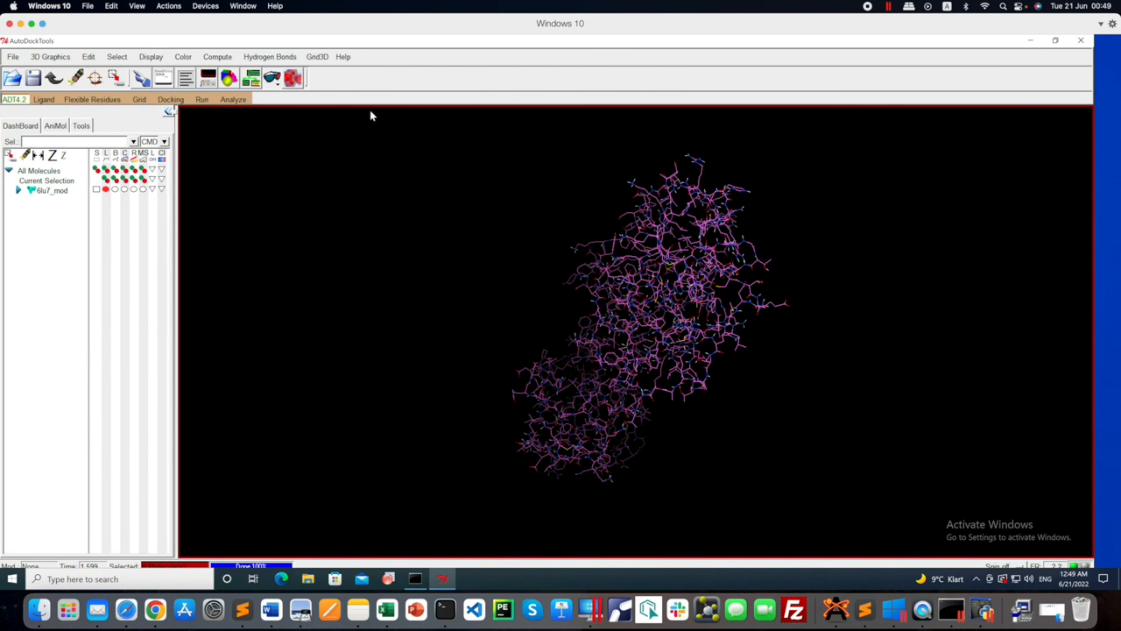
- Display the 6lu7_mod molecule as CPK spheres with the default settings
click(152, 58)
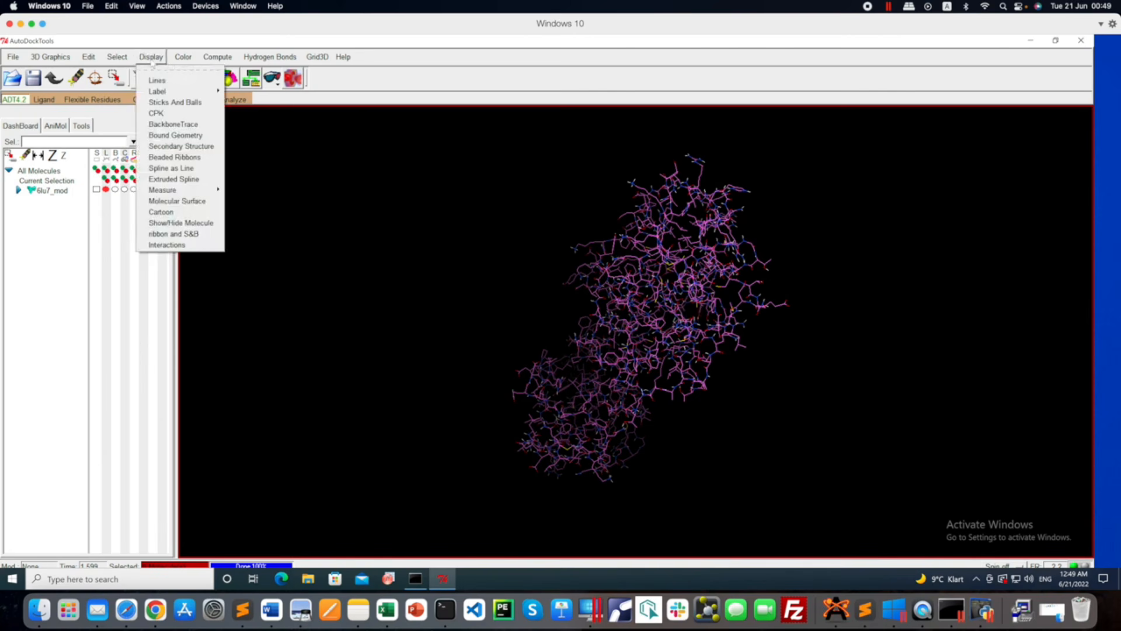
click(162, 113)
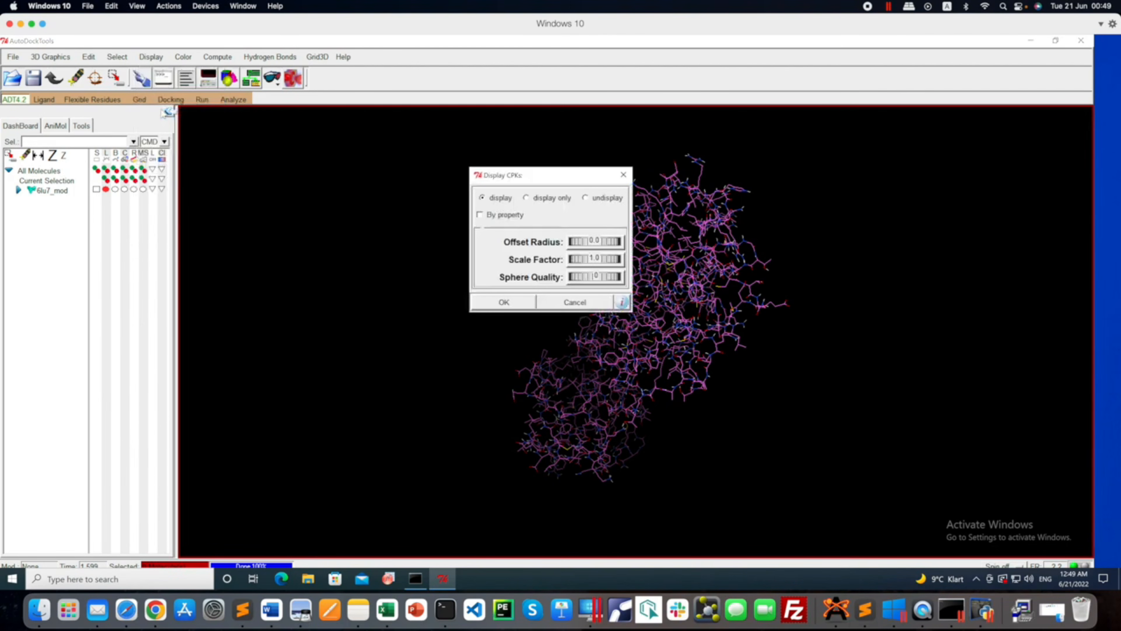
click(515, 305)
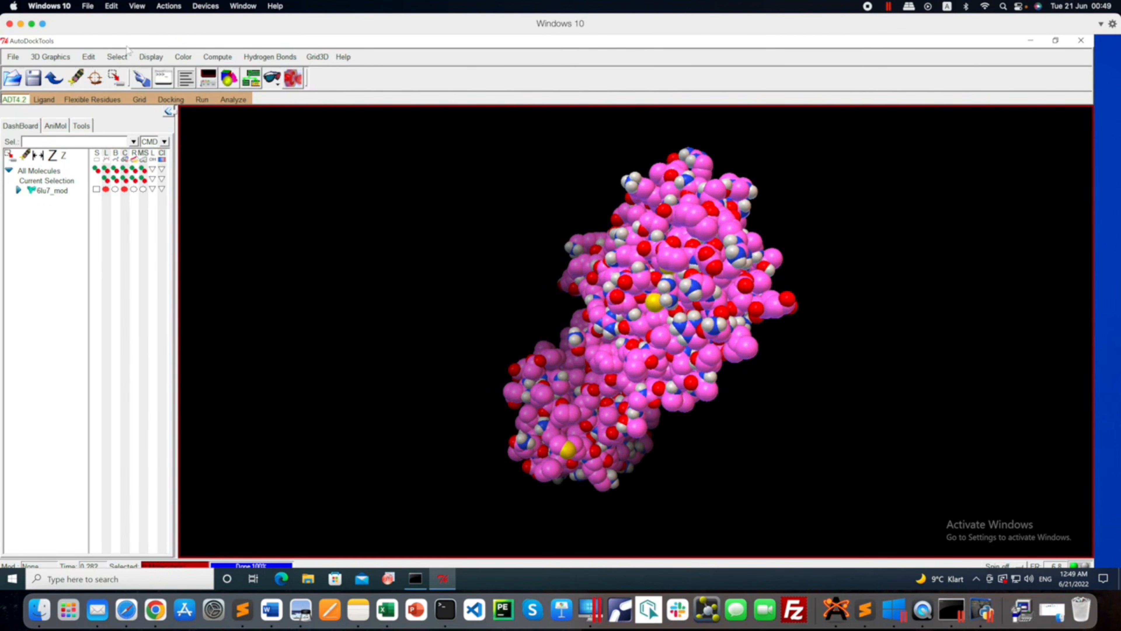
- Display 6lu7_mod as sticks and balls and hide its atomic spheres
click(151, 57)
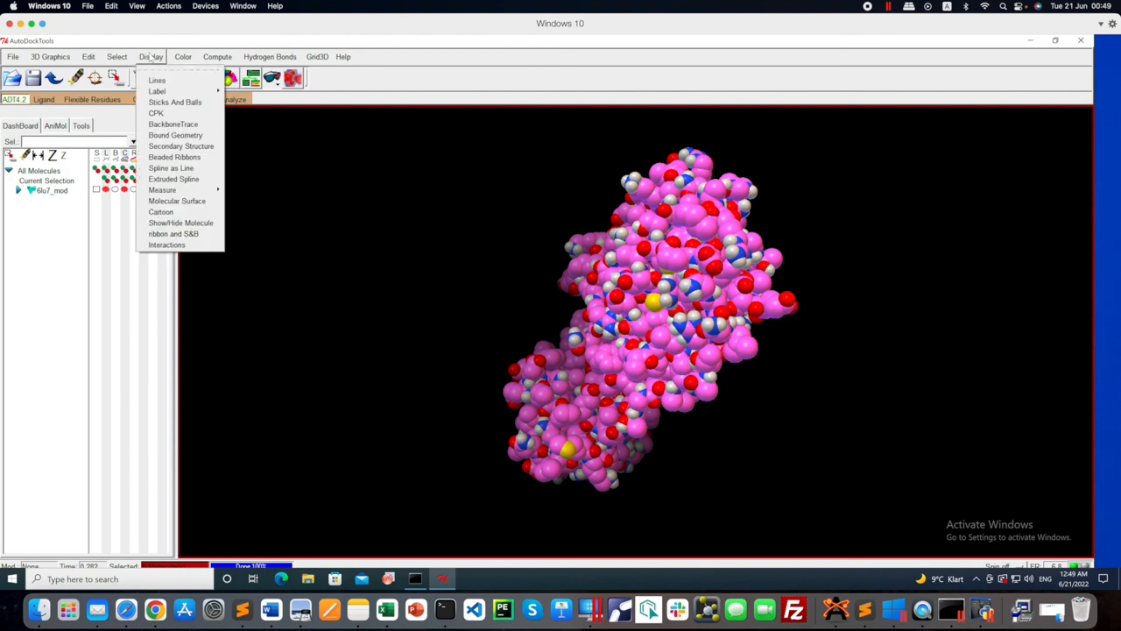
click(184, 105)
click(504, 296)
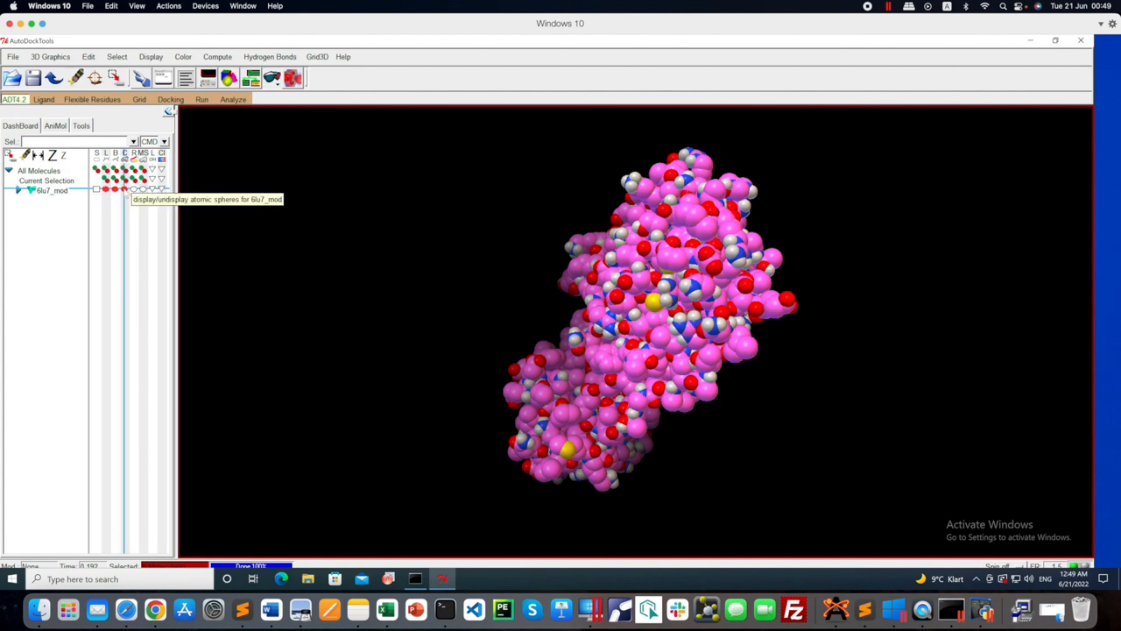
click(124, 189)
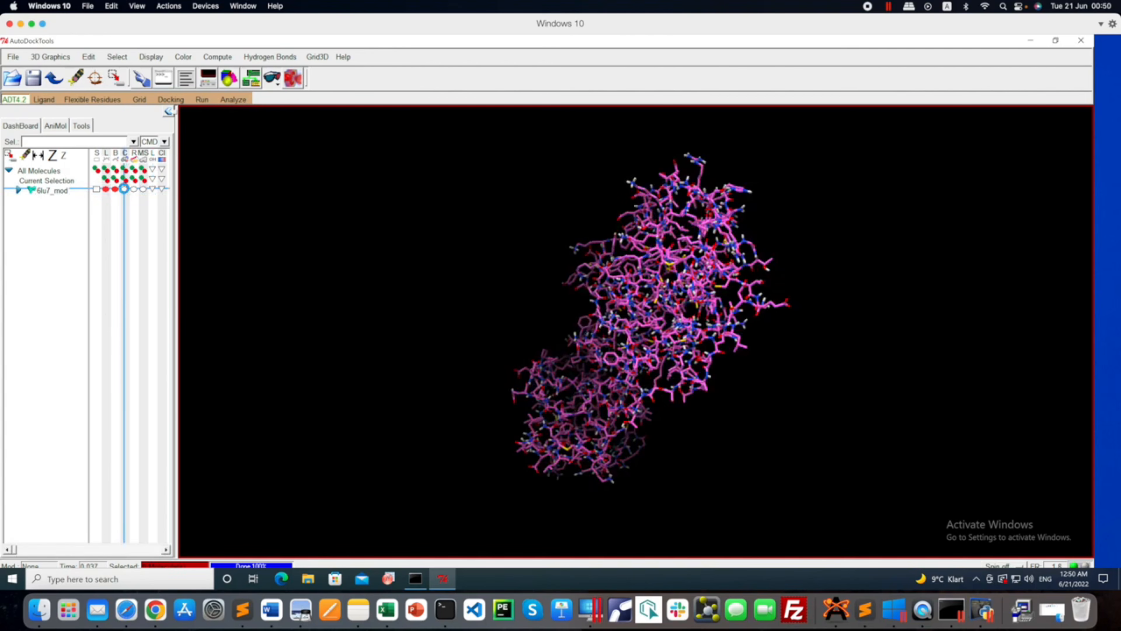
drag(618, 334, 677, 308)
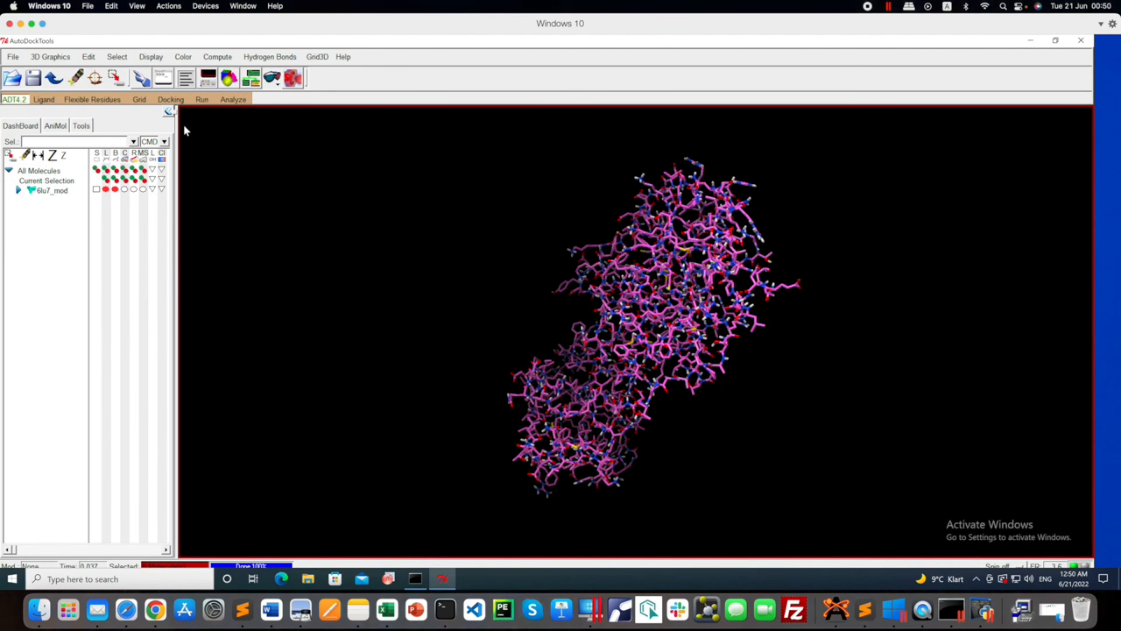
- Choose 6lu7_mod as the grid macromolecule, preserving its existing input charges, and accept the initialization notice
click(139, 99)
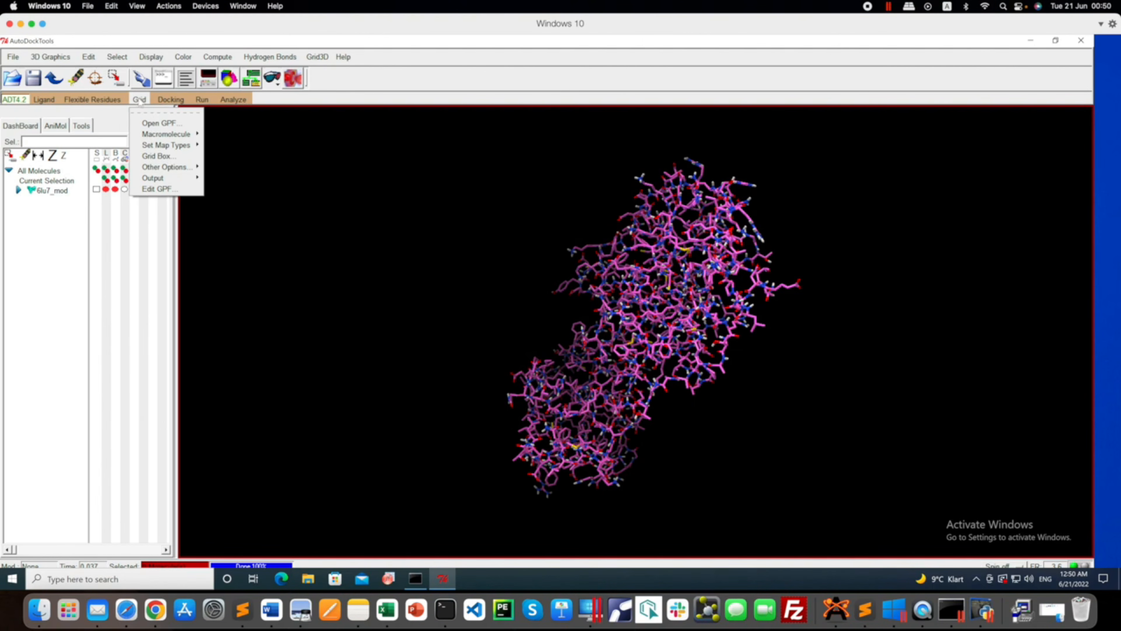
mouse_move(176, 133)
click(230, 155)
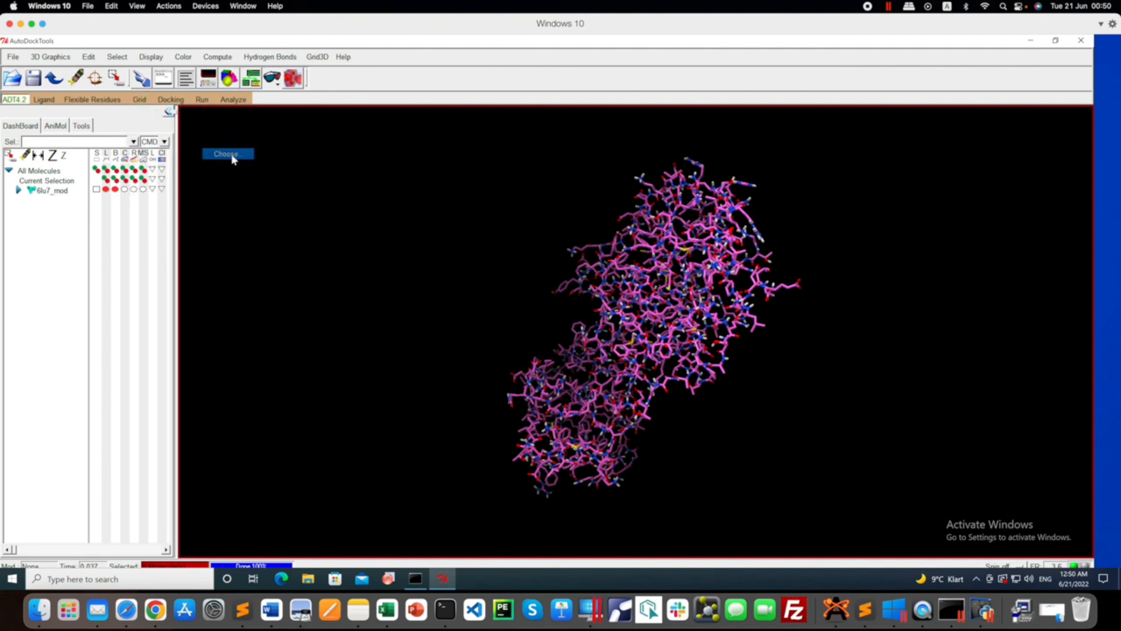
click(26, 77)
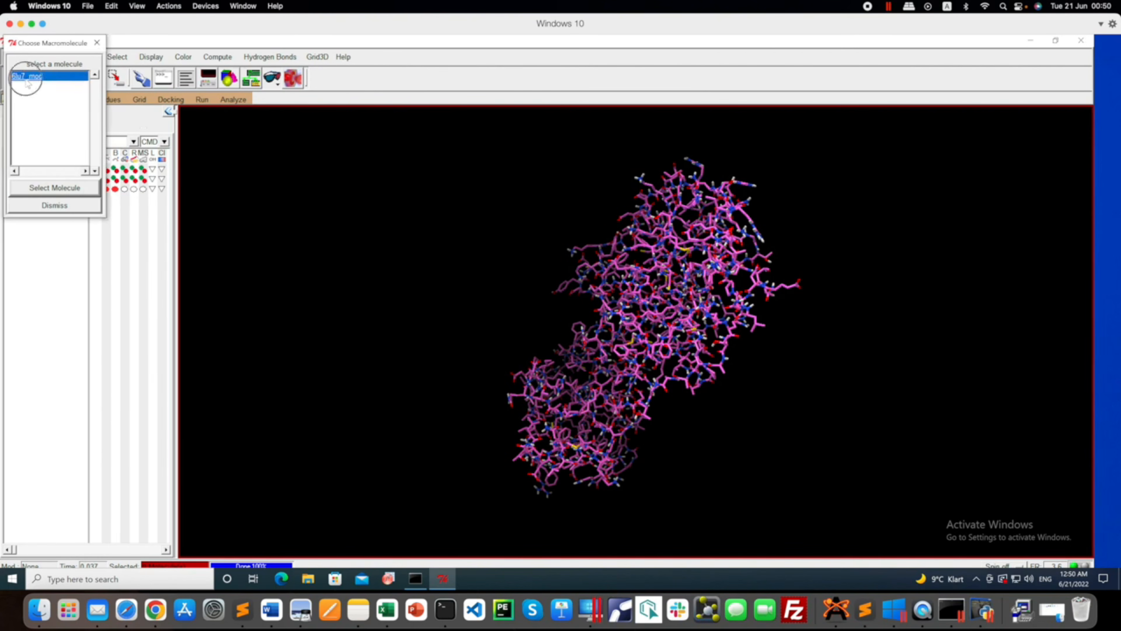
click(55, 188)
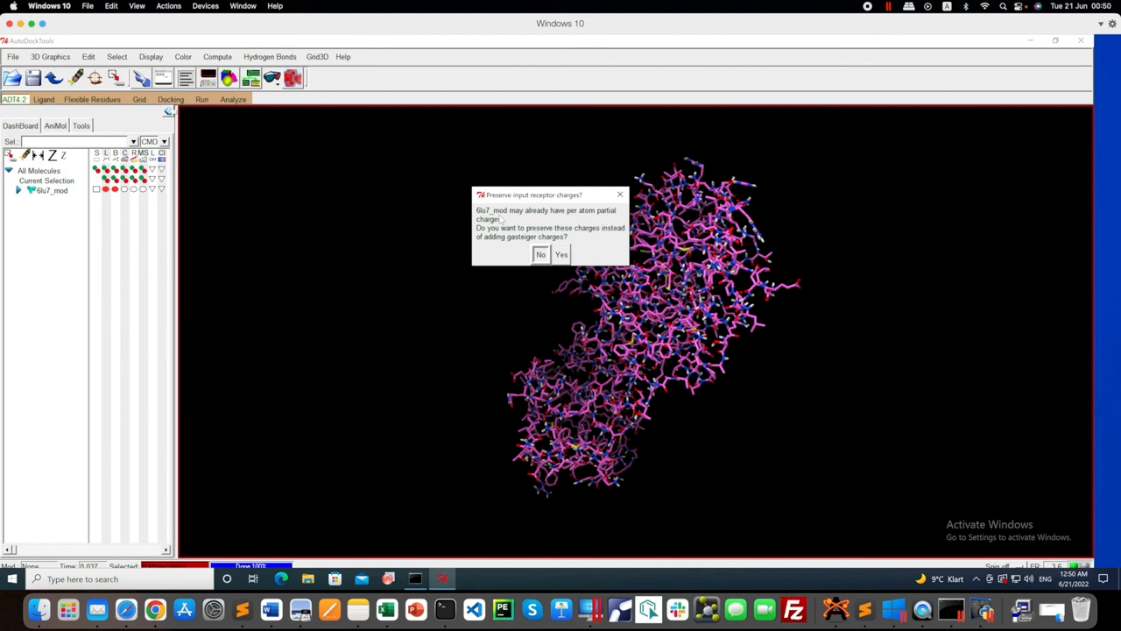
click(561, 254)
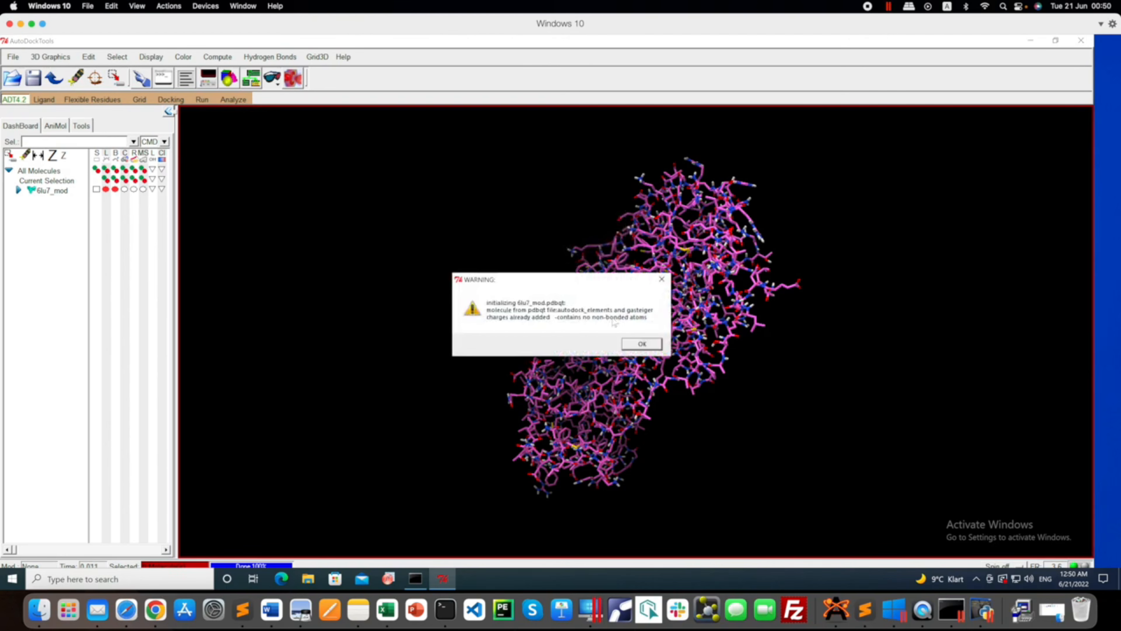
click(642, 344)
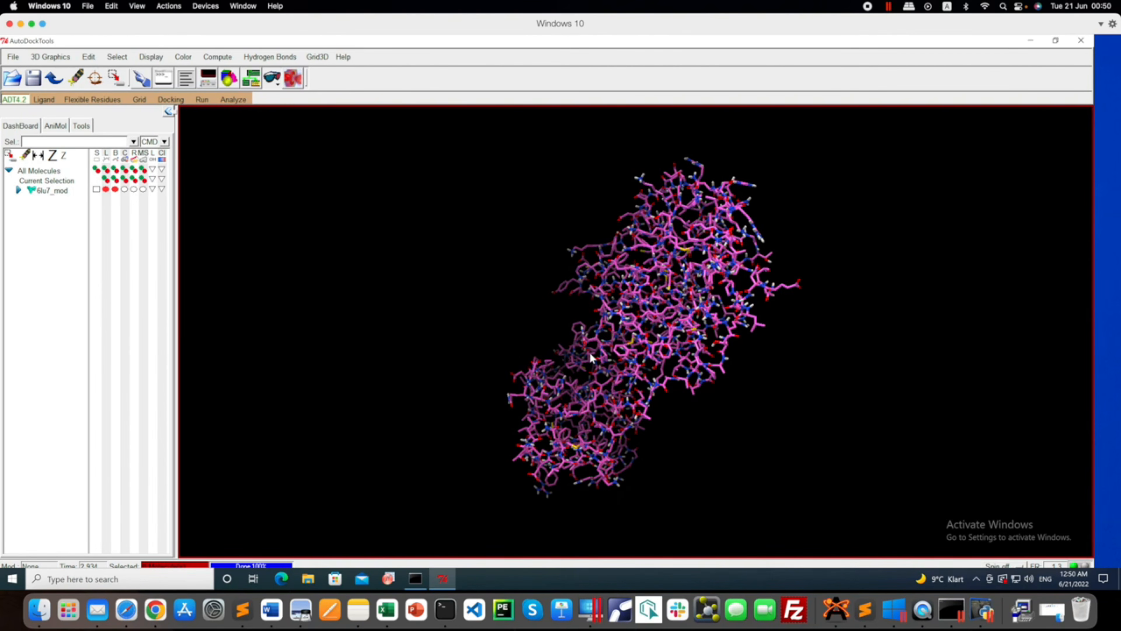
- Bring up the Grid Box options for 6lu7_mod and place the dialog beside the molecule
click(139, 100)
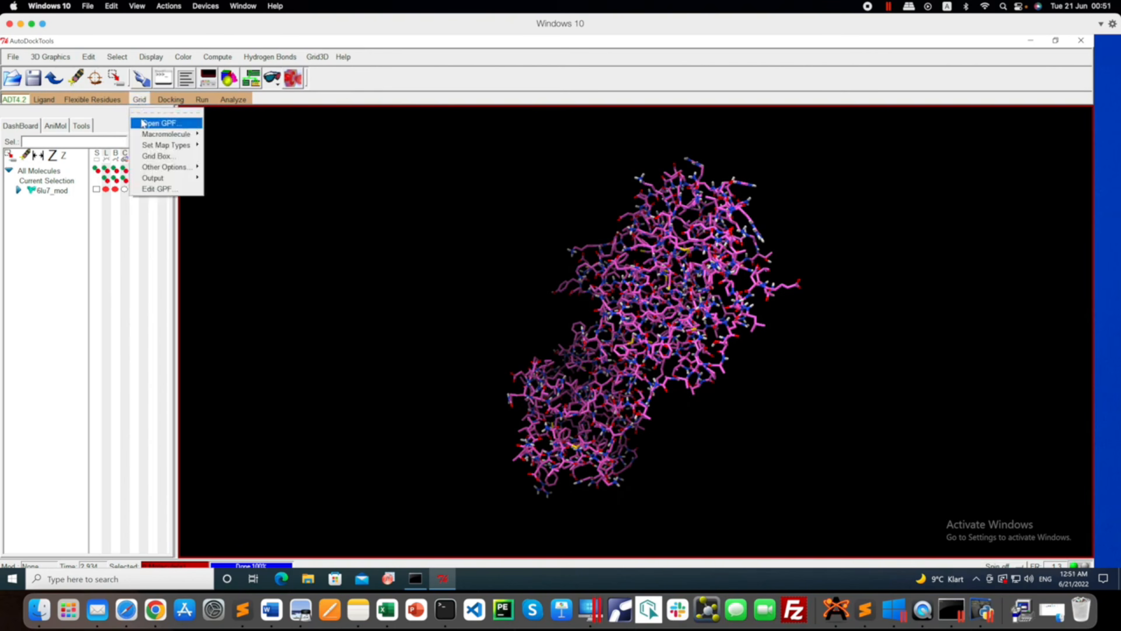
click(153, 157)
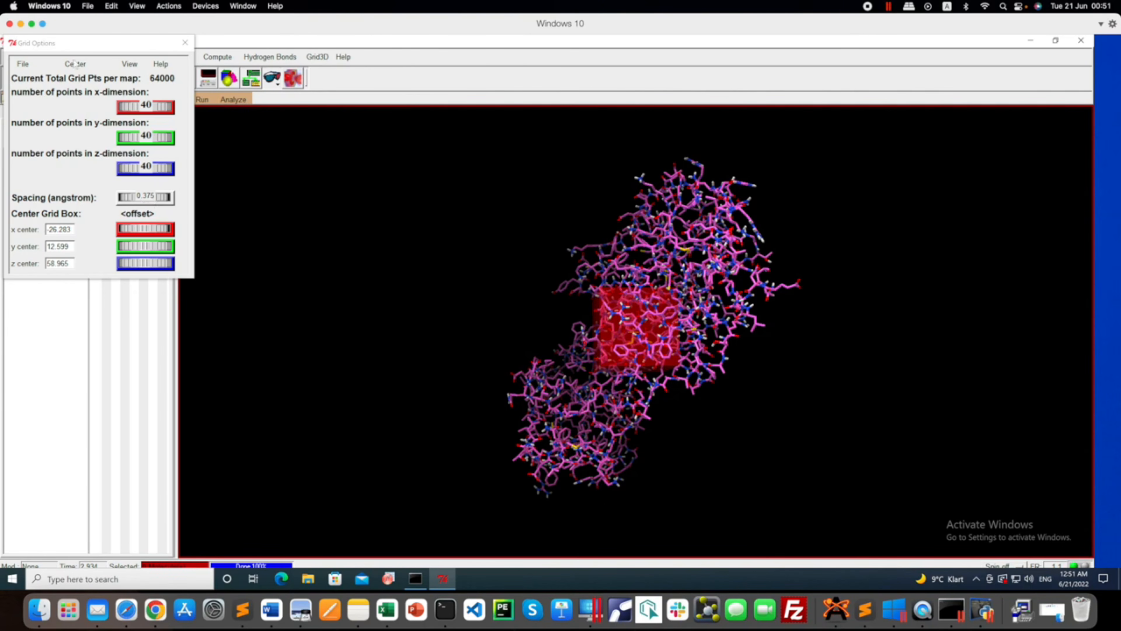
drag(117, 42, 407, 167)
click(311, 189)
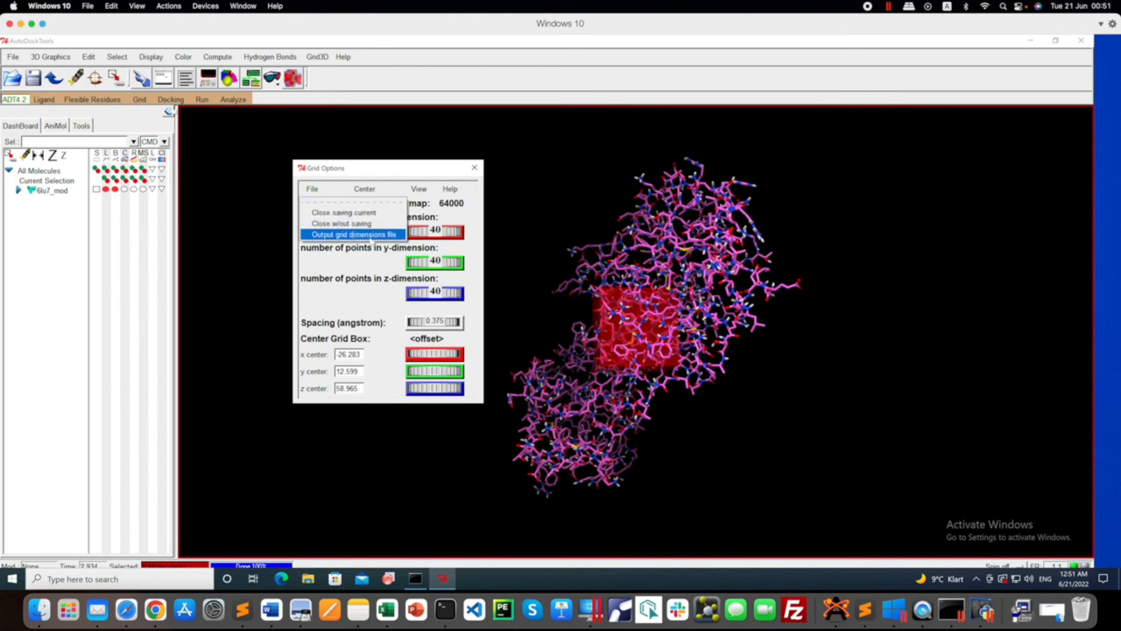
click(366, 189)
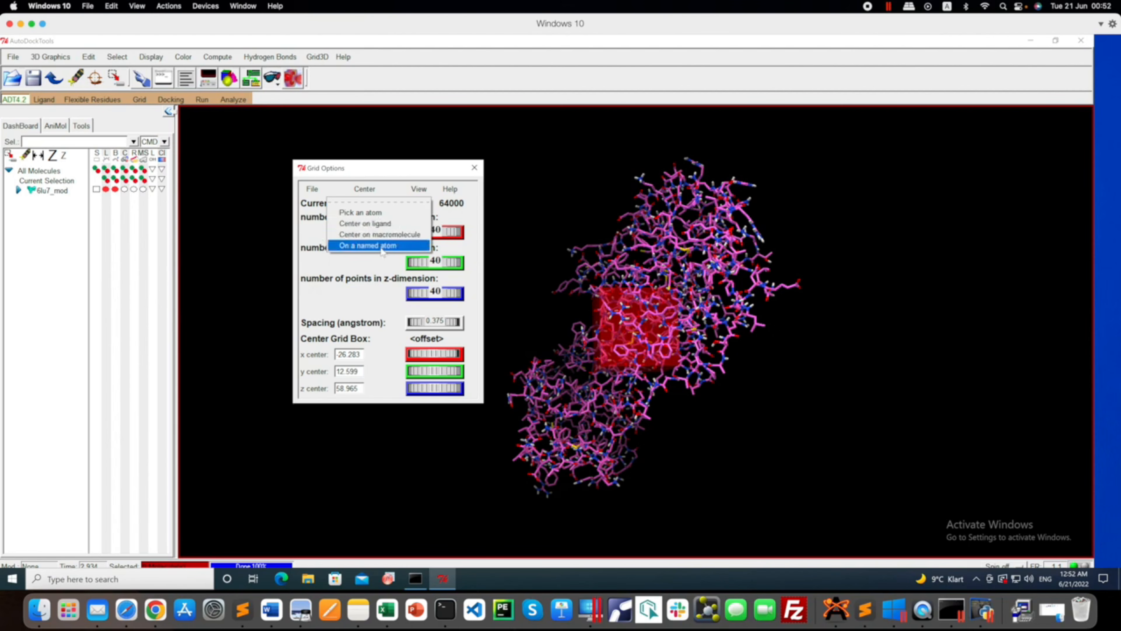
click(472, 215)
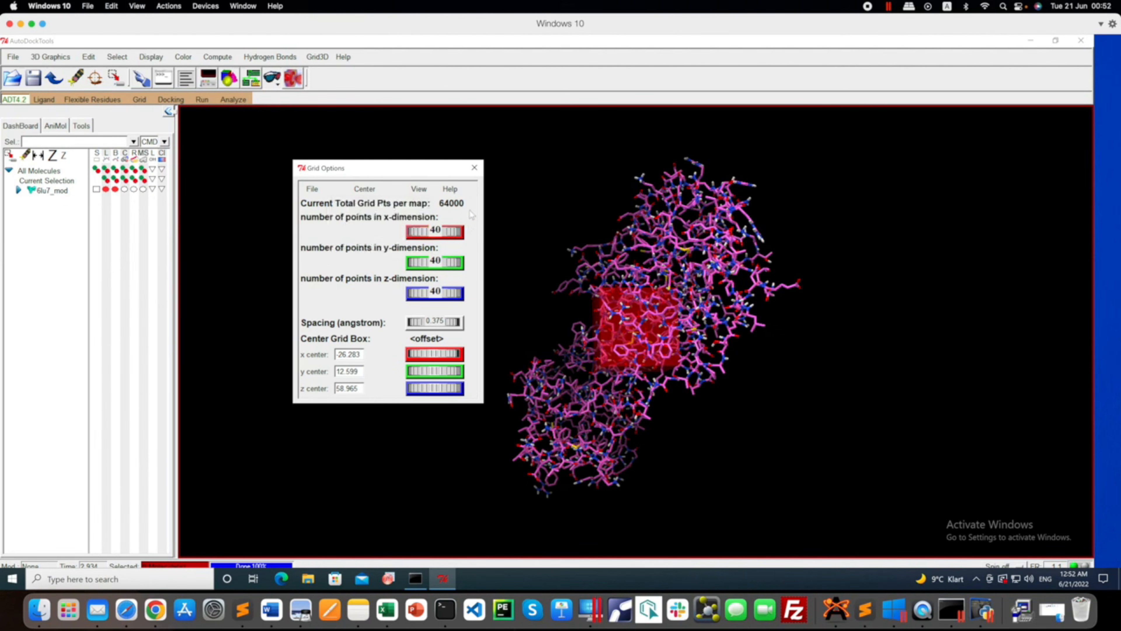
click(425, 189)
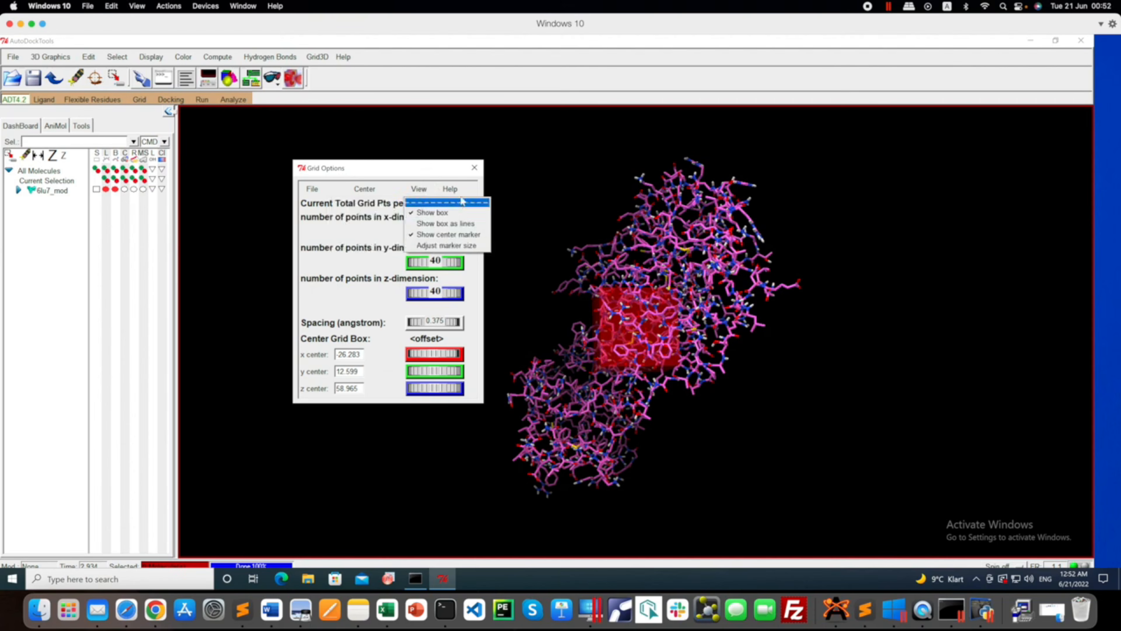
click(474, 191)
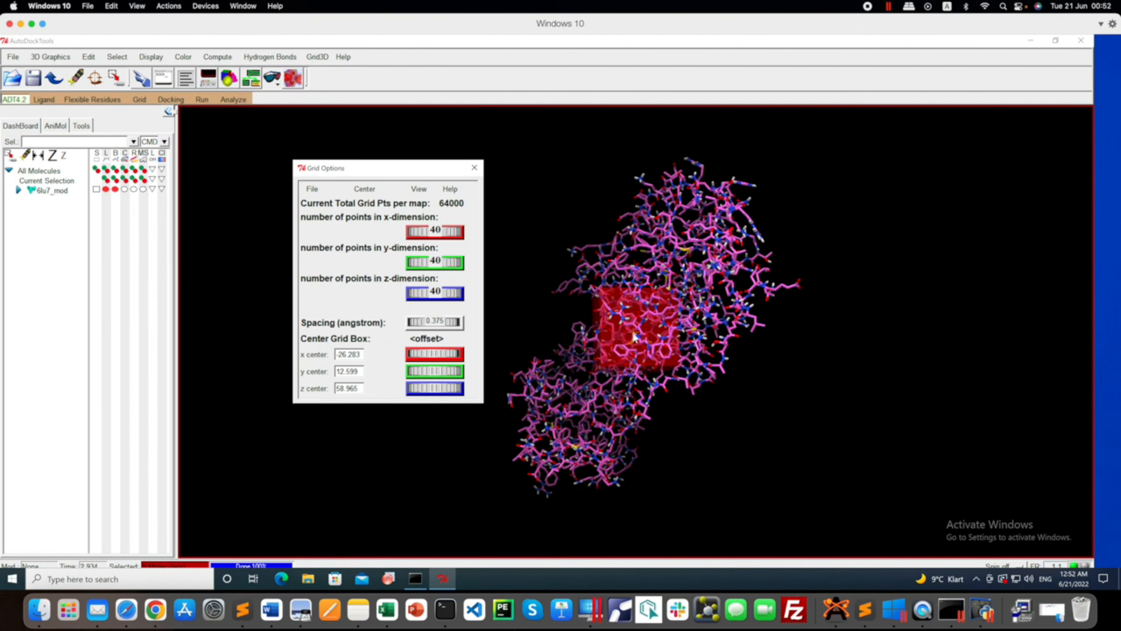
- Set the grid box center marker length to 2
click(418, 189)
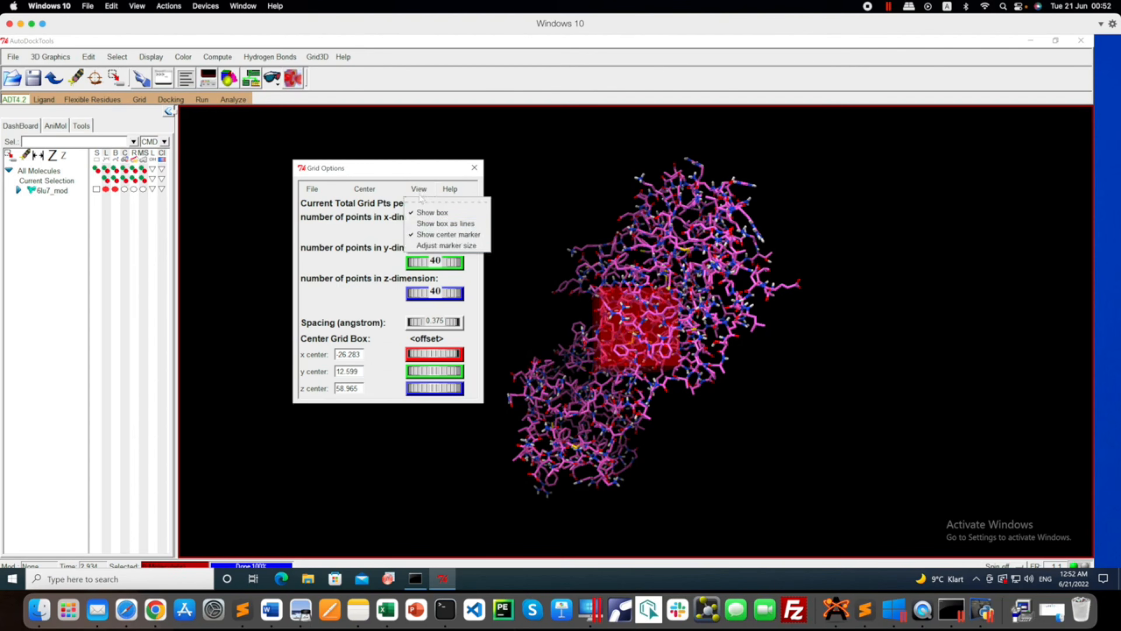
click(446, 245)
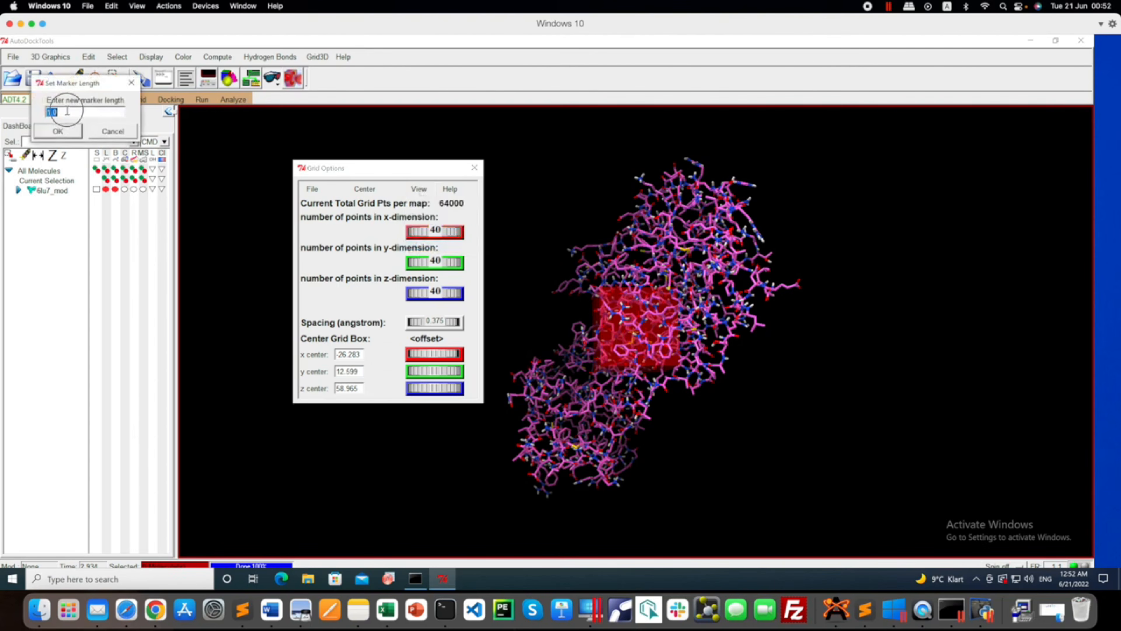
text(2)
click(59, 131)
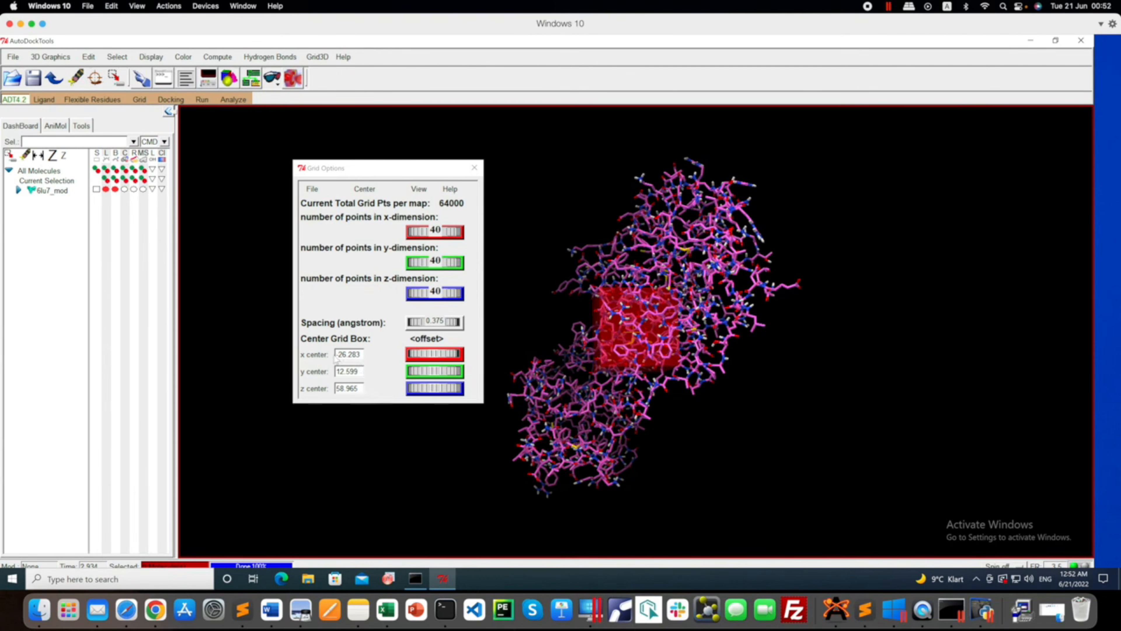
click(334, 381)
- Set the grid box's number of points in the x-dimension to 126 and close the value options
right_click(436, 233)
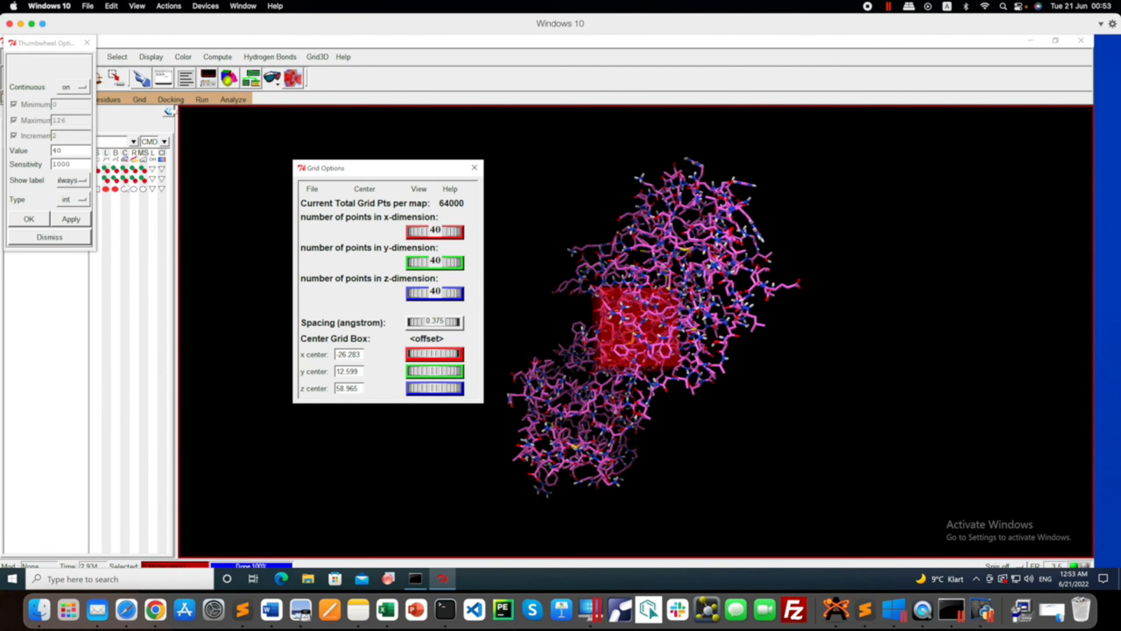
drag(62, 151, 42, 152)
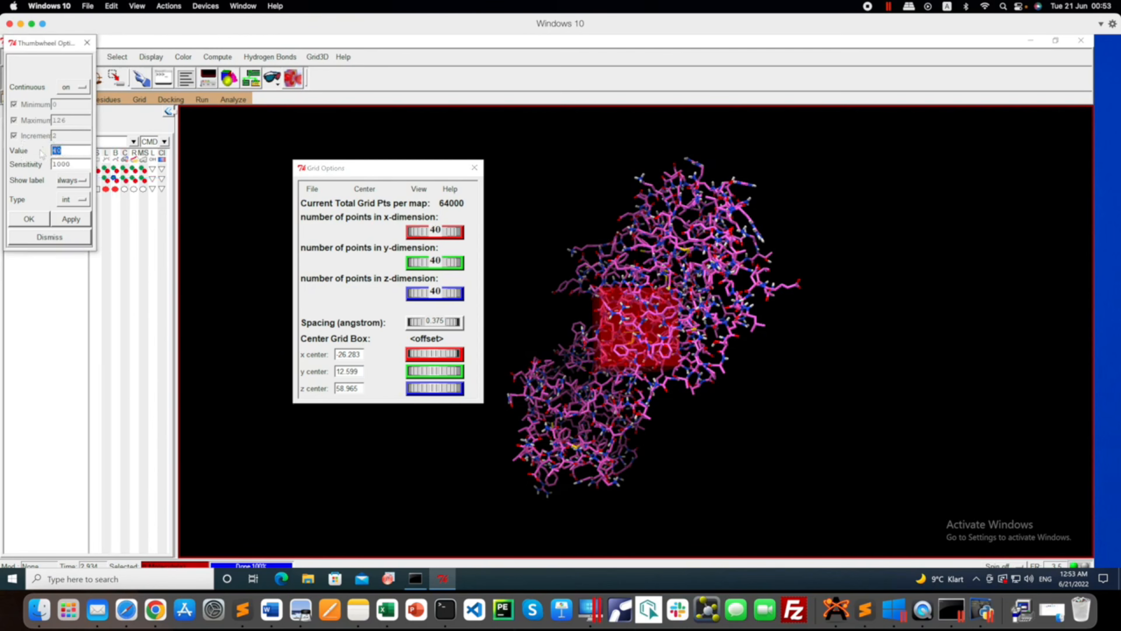
text(126)
click(68, 220)
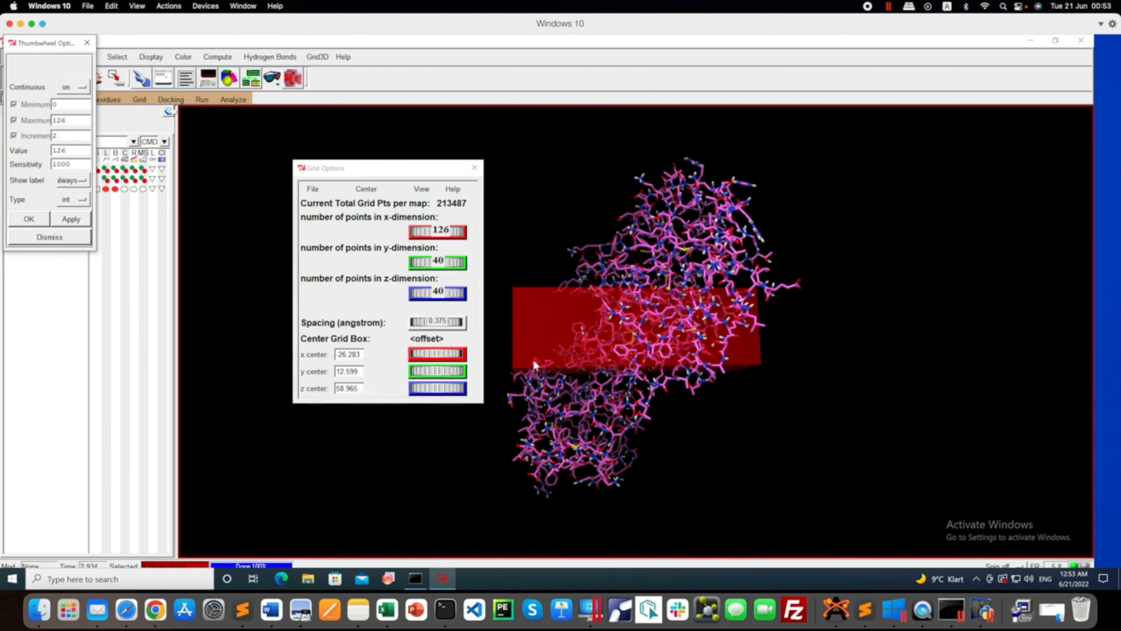
click(87, 42)
- Set the grid box's number of points in the y-dimension to 126 and close the value options
right_click(436, 262)
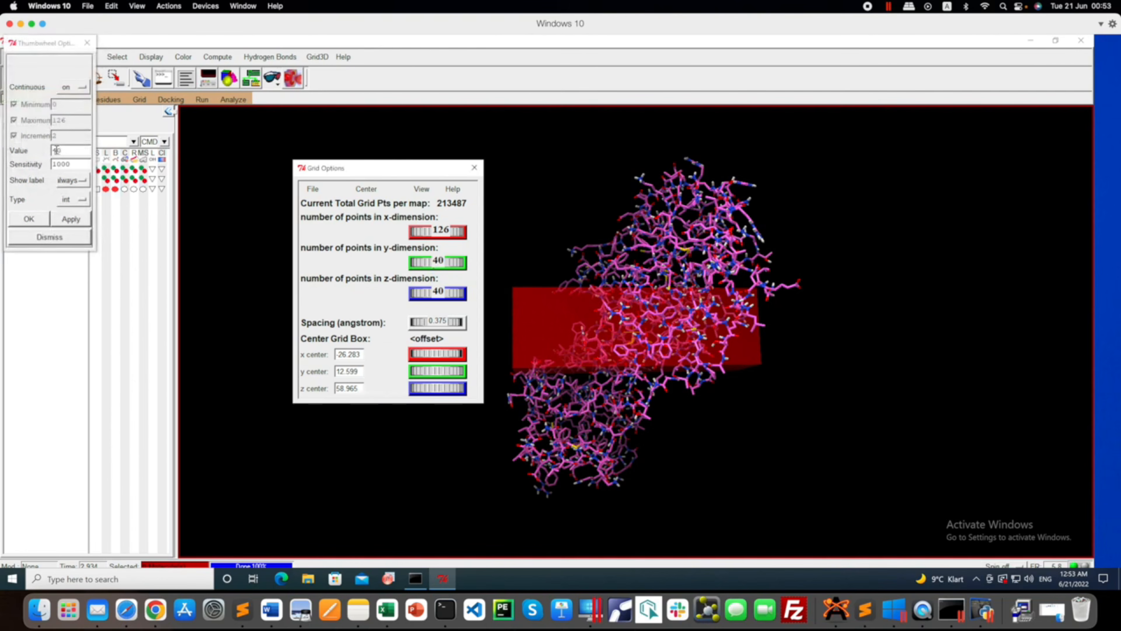
text(126)
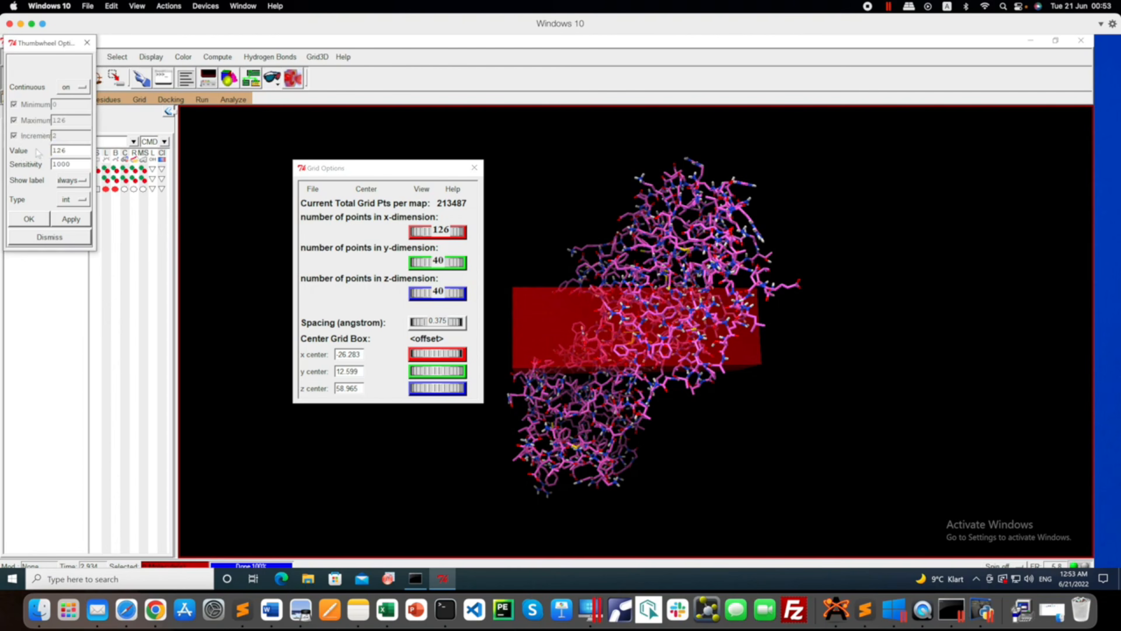
click(71, 218)
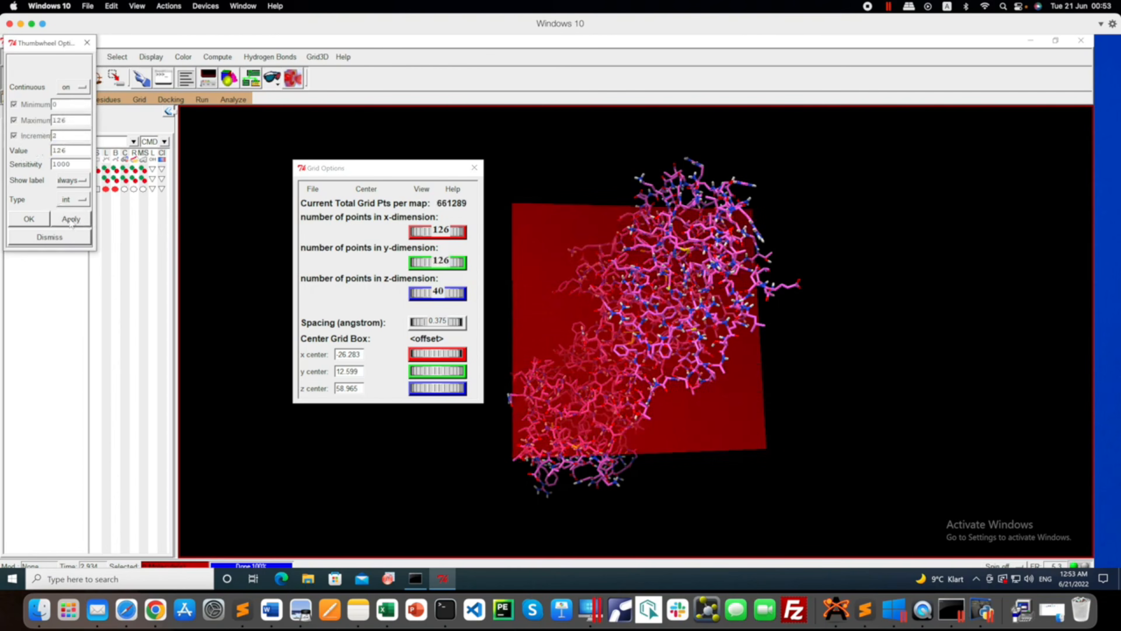
click(64, 241)
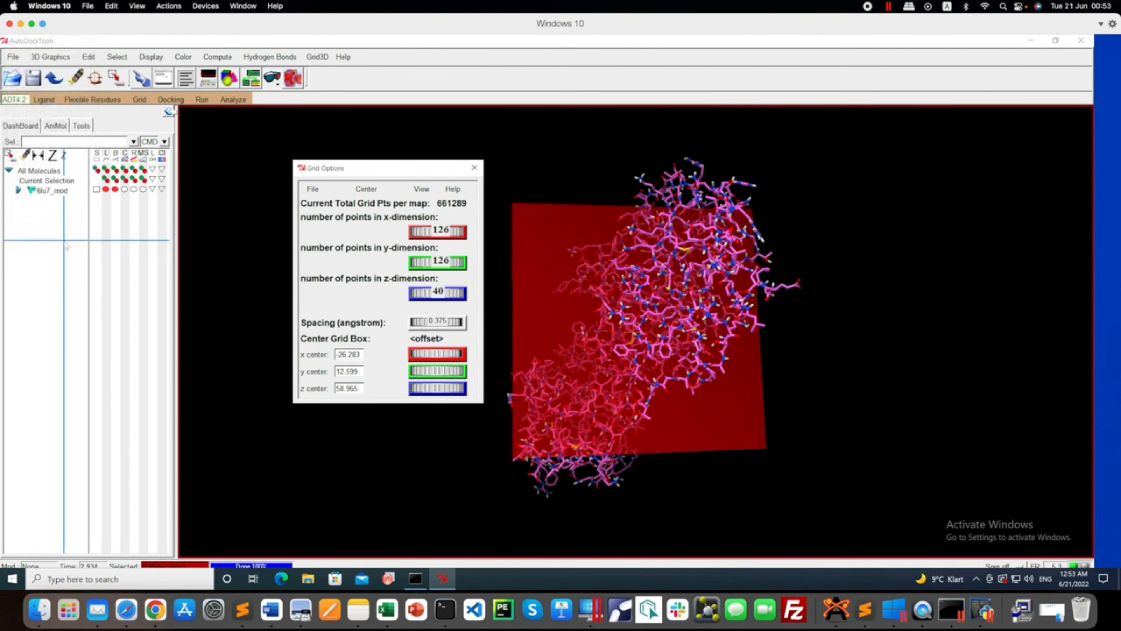
- Set the grid box's number of points in the z-dimension to 126 and close the value options
right_click(440, 292)
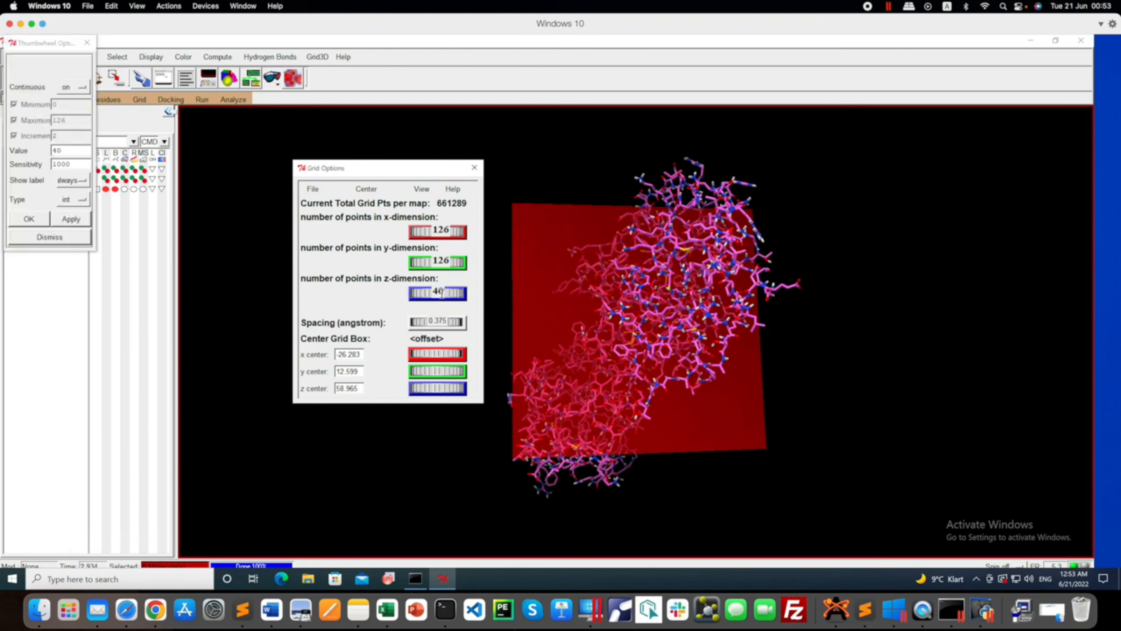
text(126)
click(71, 219)
click(49, 236)
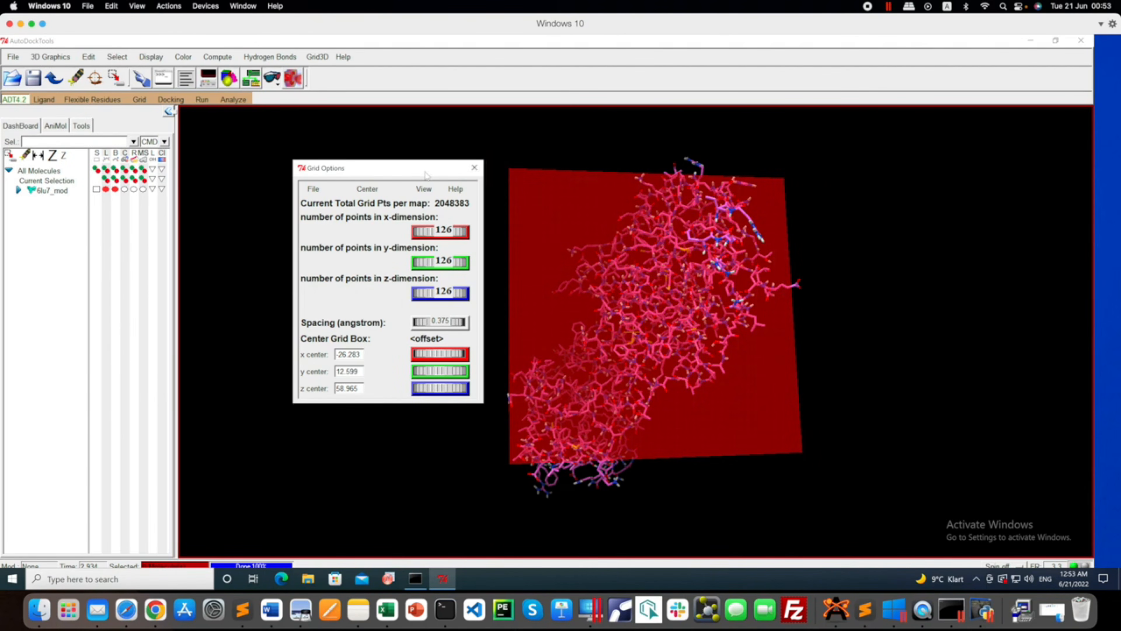
- Move the Grid Options dialog clear of the molecule and check from several sides which parts of the protein extend outside the box
drag(418, 168, 162, 132)
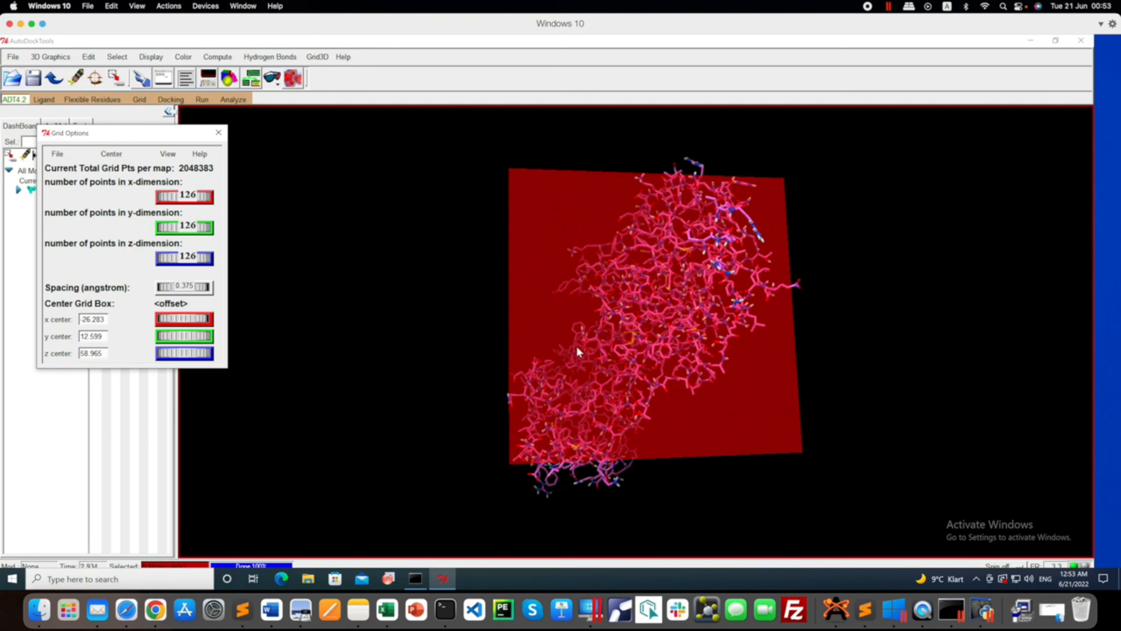
drag(528, 311, 781, 327)
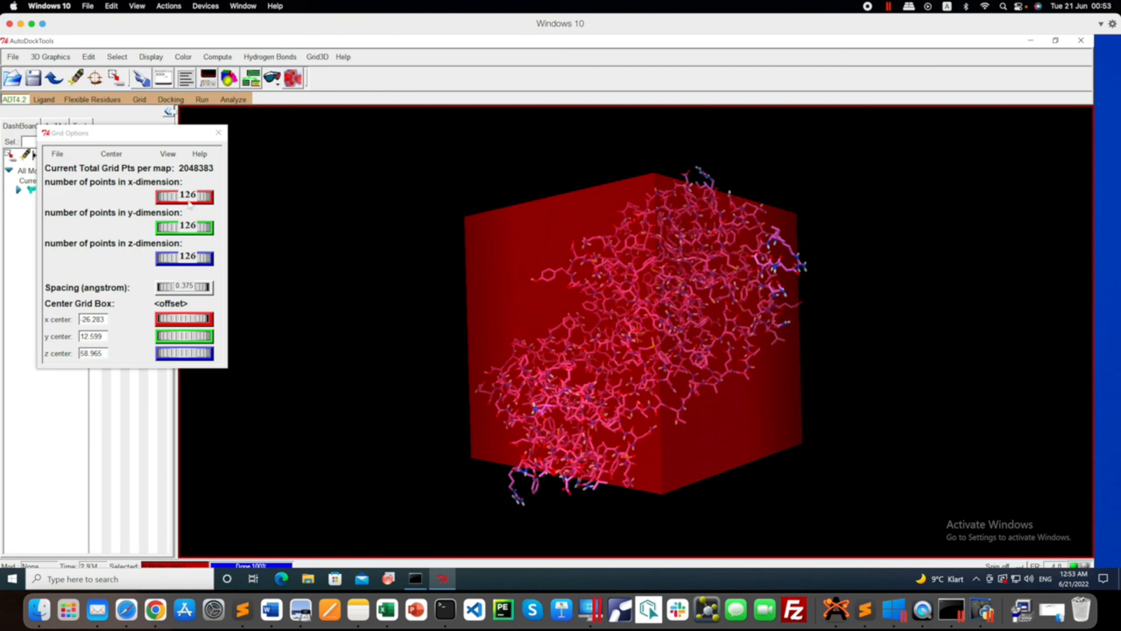
drag(768, 357, 778, 359)
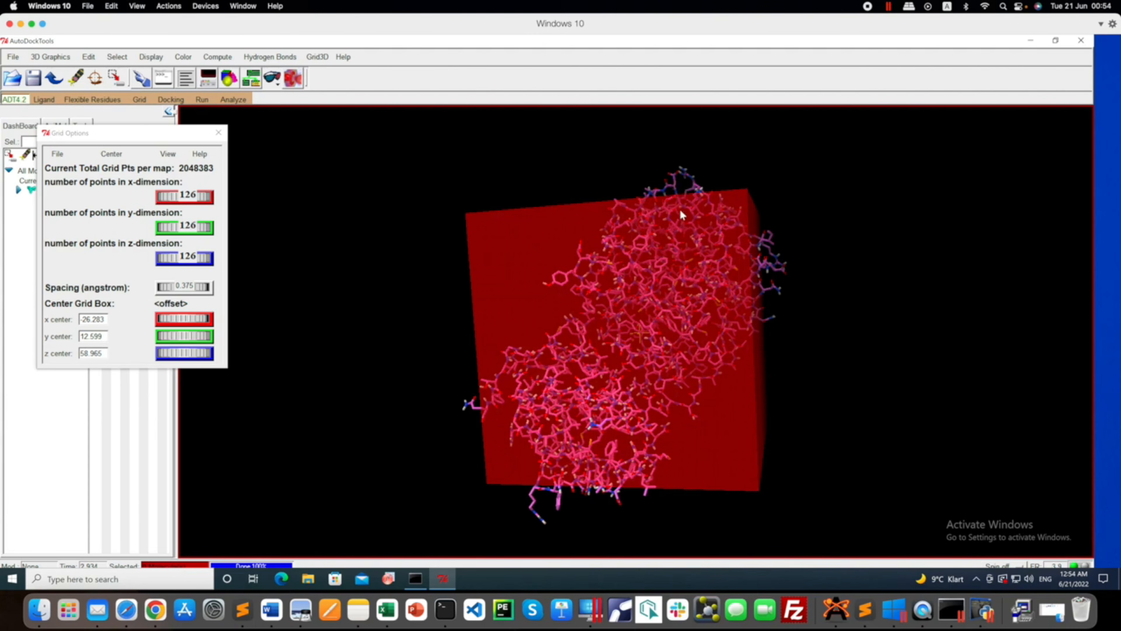
drag(668, 281, 638, 265)
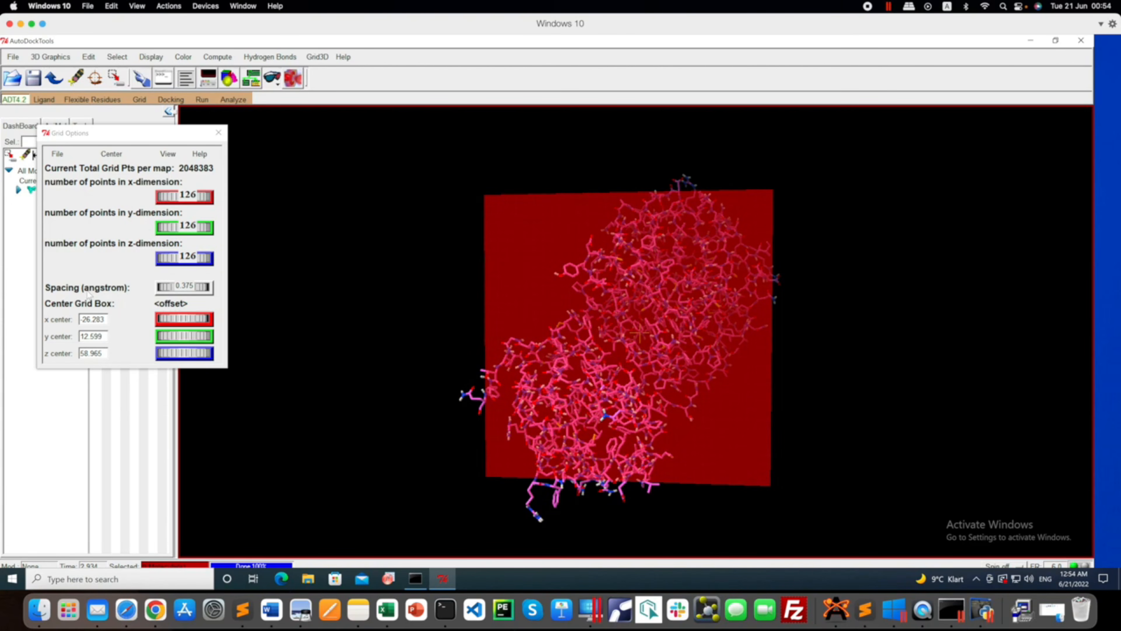
- Set the grid spacing to 1.0 angstrom and close the value options
right_click(188, 287)
drag(73, 143, 50, 144)
text(1)
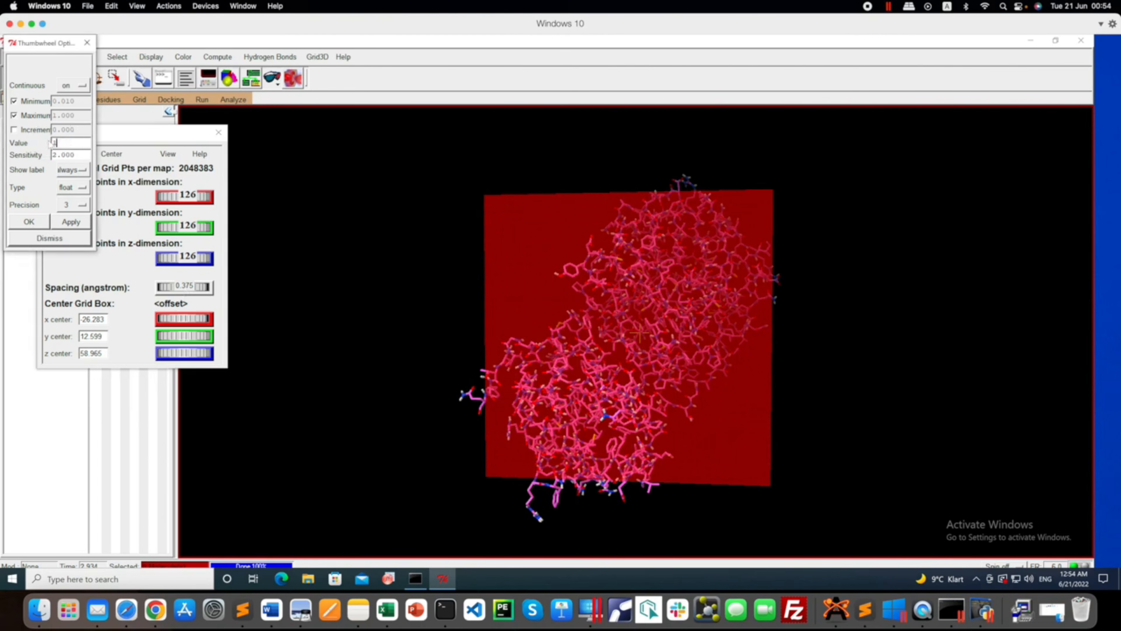
text(.0)
click(72, 221)
click(49, 237)
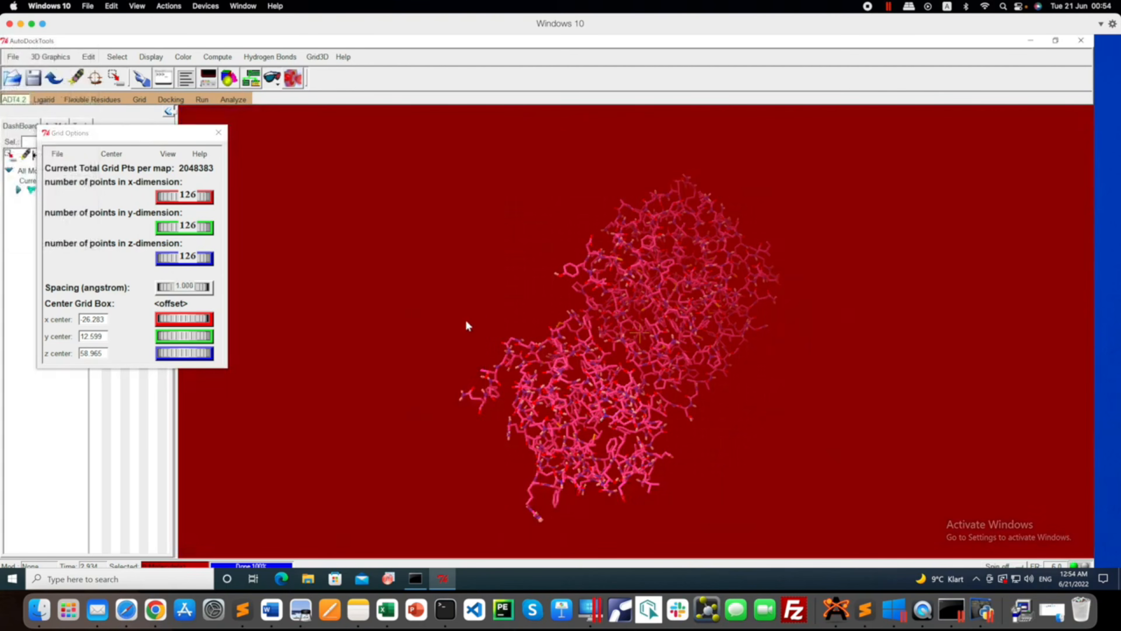
- Inspect the enlarged grid box around the protein and reduce the grid spacing to 0.800 angstrom
scroll(467, 325, down, 5)
scroll(465, 318, down, 5)
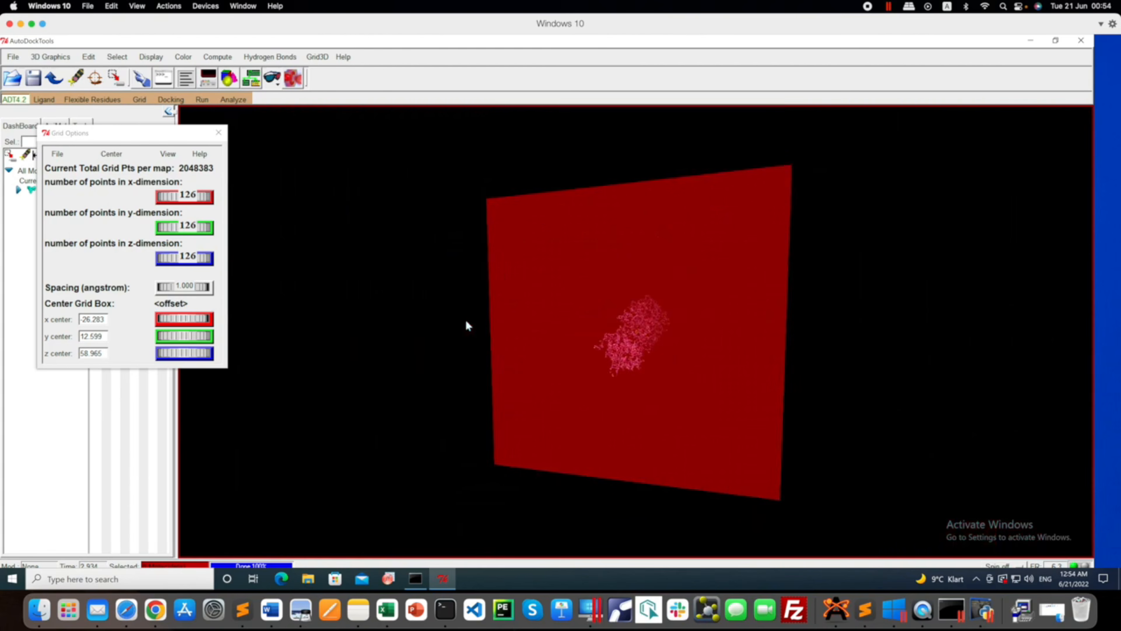
drag(710, 343, 728, 347)
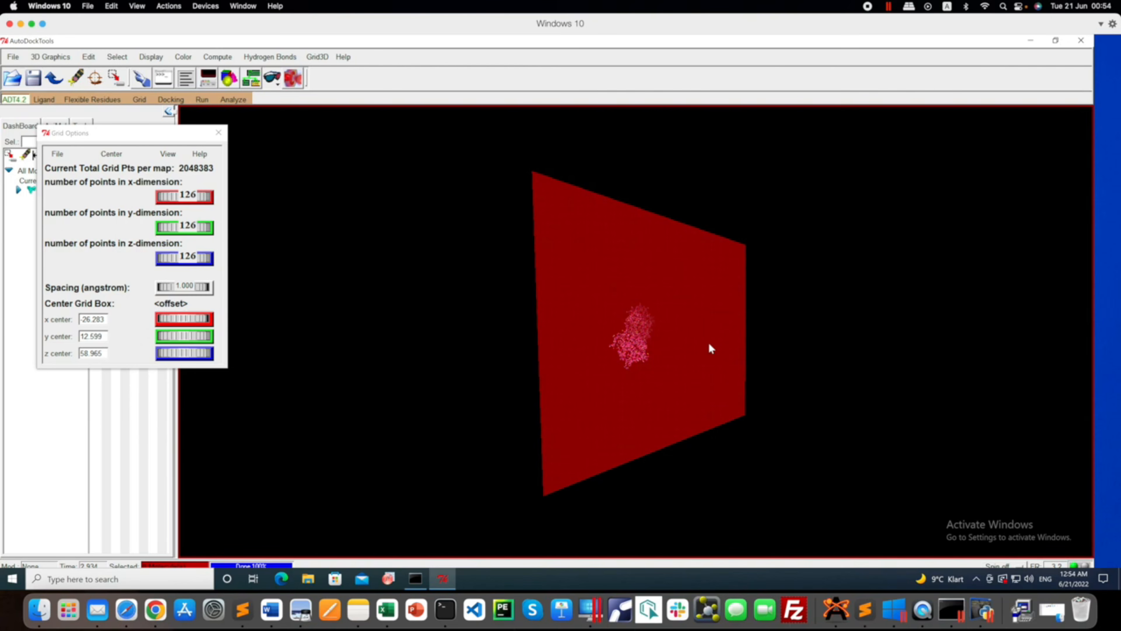
mouse_move(497, 365)
mouse_down()
mouse_move(476, 364)
mouse_move(502, 364)
mouse_up()
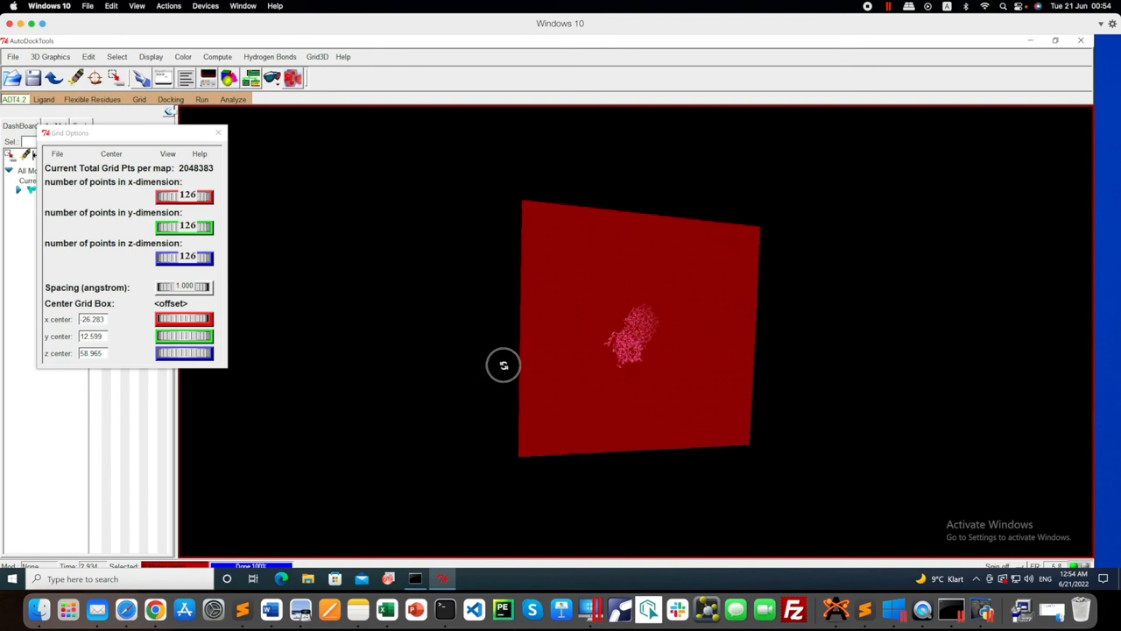
scroll(625, 365, up, 5)
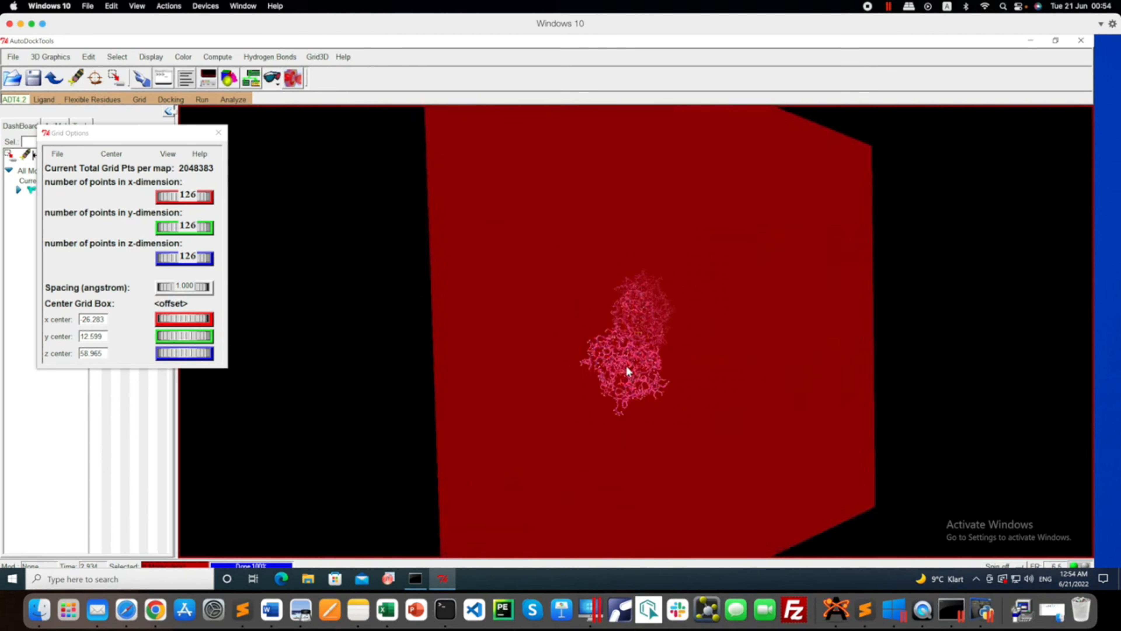
scroll(626, 369, down, 3)
drag(556, 367, 508, 370)
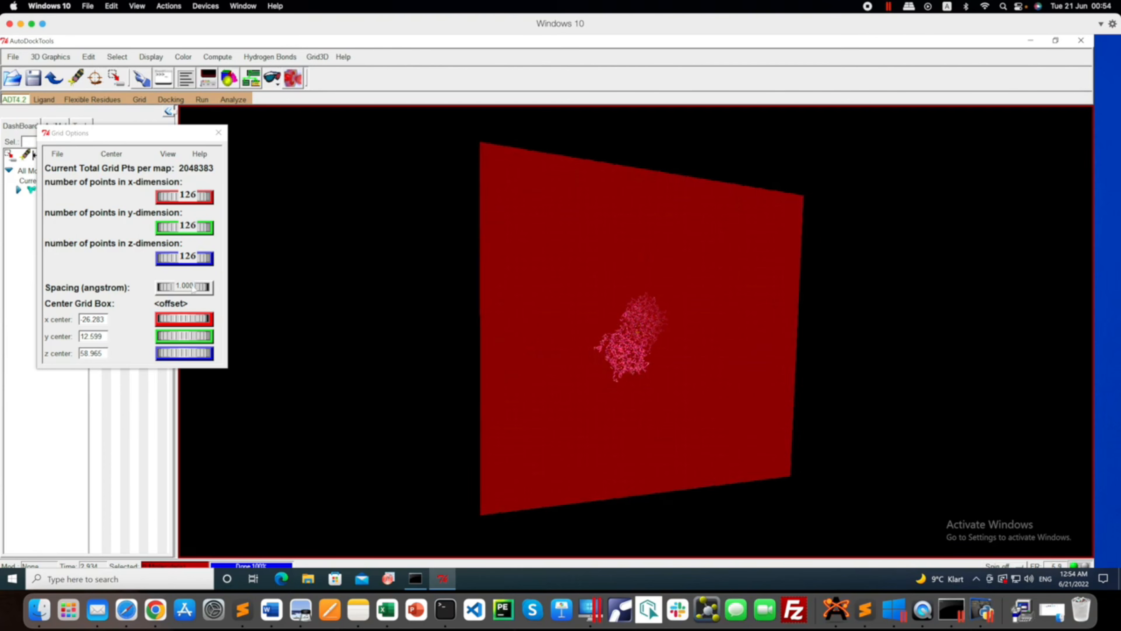
drag(193, 287, 176, 292)
drag(528, 364, 721, 367)
drag(818, 328, 940, 339)
drag(668, 332, 849, 340)
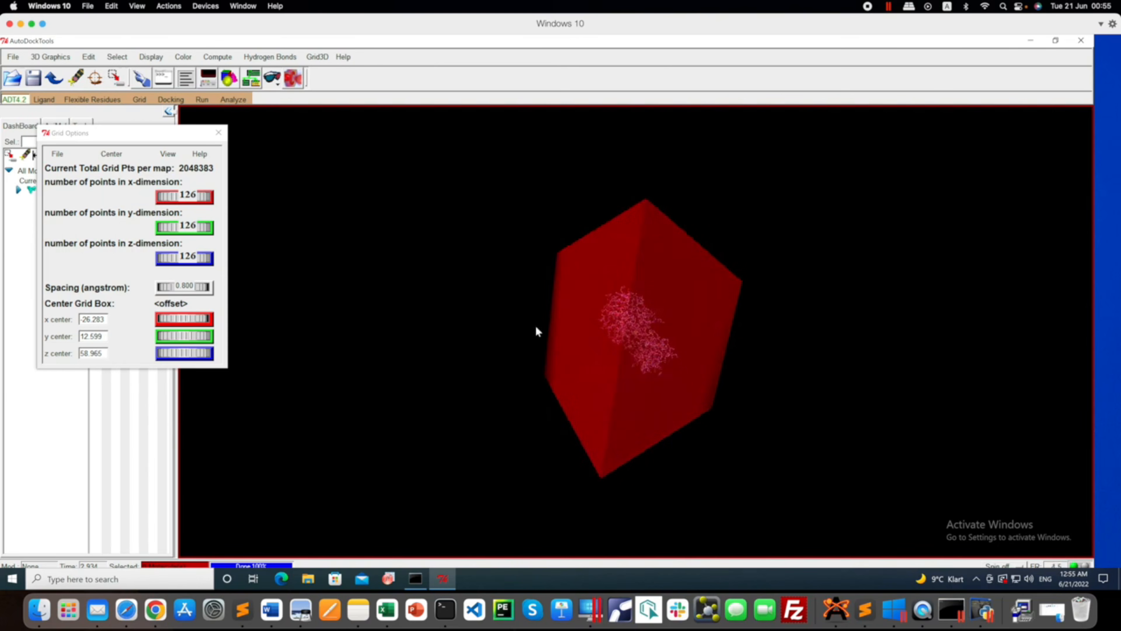
- Reduce the grid spacing to 0.583 angstrom and check from several sides that the box encloses the whole protein
drag(197, 291, 173, 290)
drag(649, 356, 532, 353)
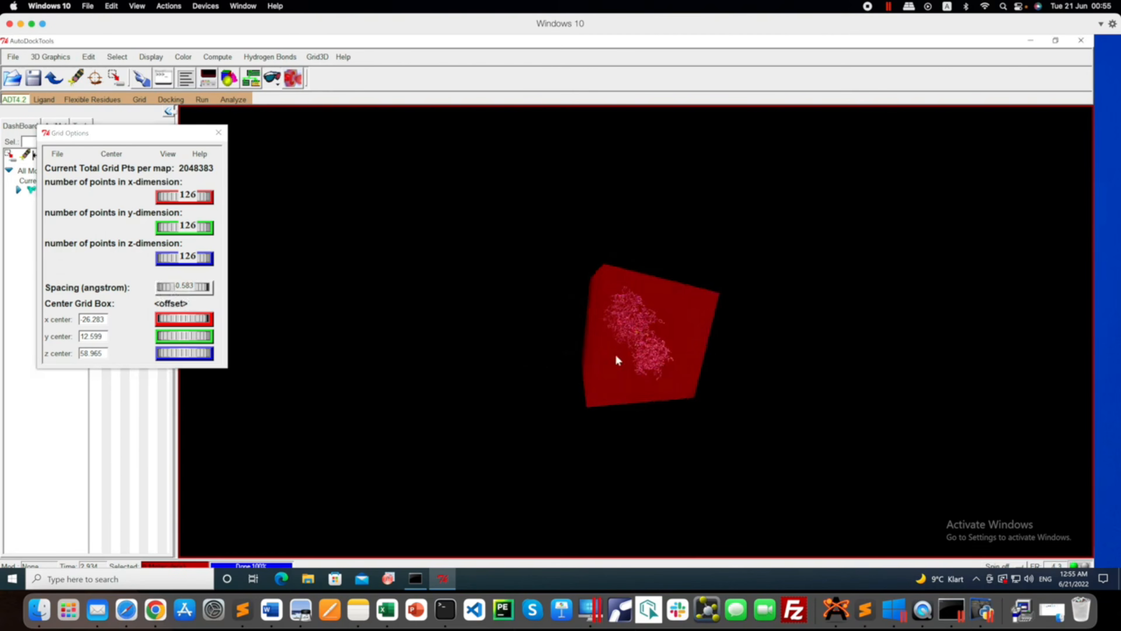
scroll(616, 357, up, 5)
drag(617, 360, 793, 340)
drag(609, 356, 767, 343)
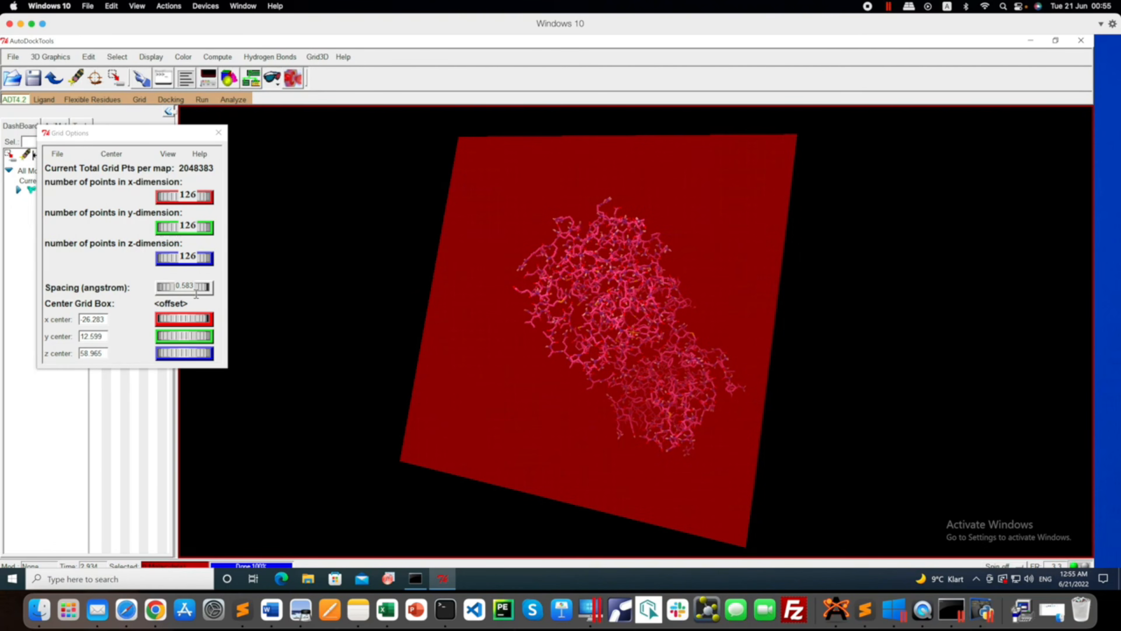
- Output the grid dimensions file as grid.txt in the Desktop's Vina folder, replacing the existing file
click(57, 155)
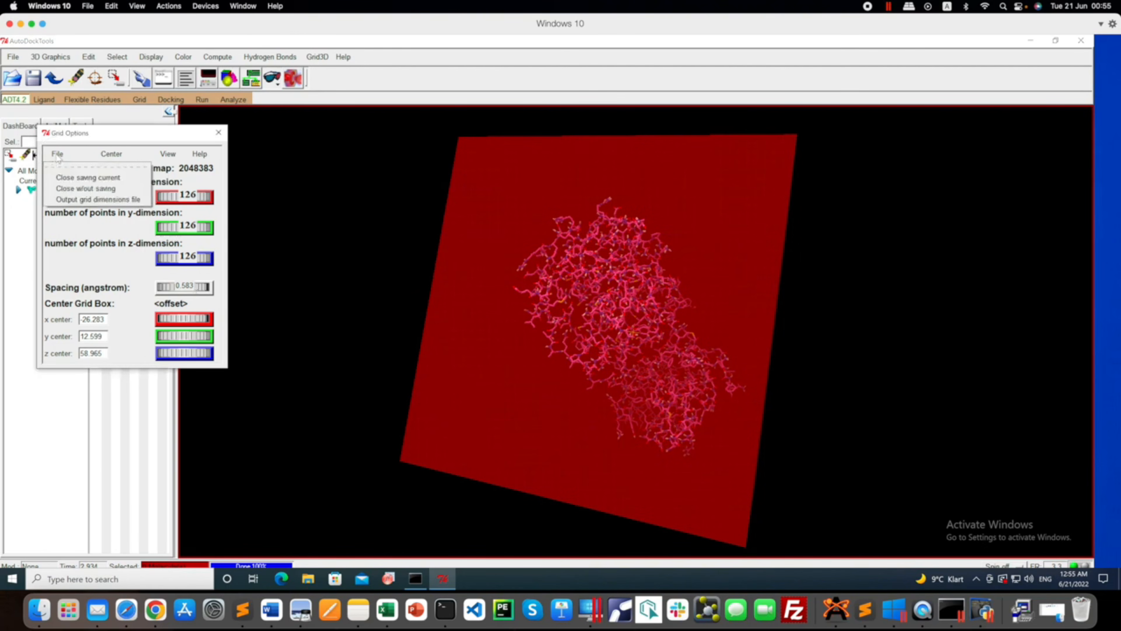
click(78, 200)
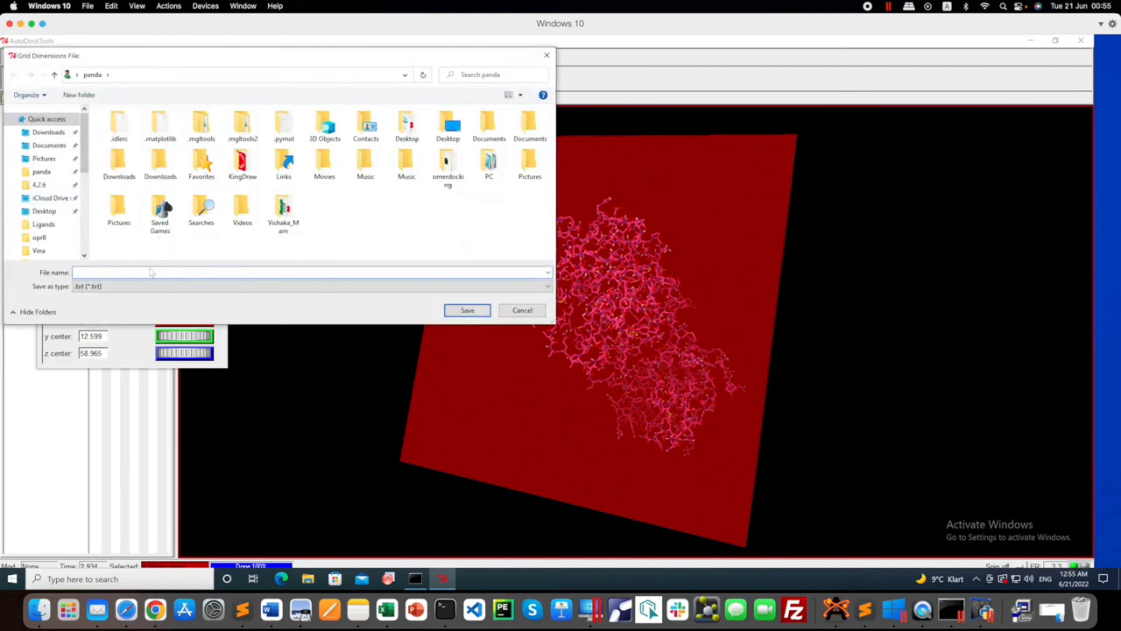
click(44, 212)
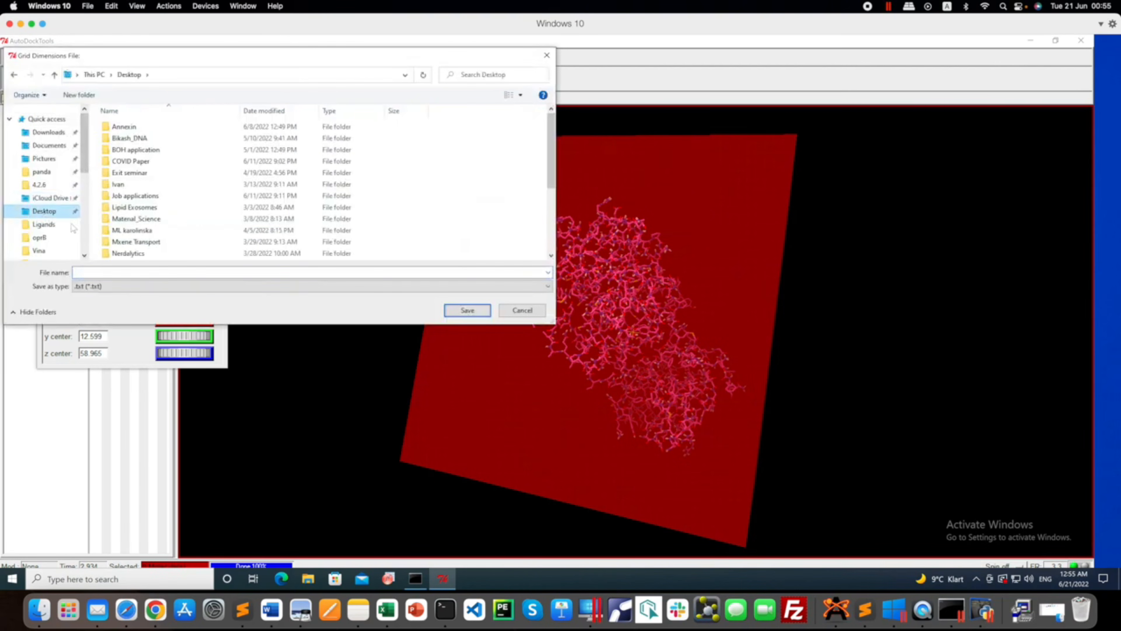
scroll(185, 237, down, 3)
double_click(135, 234)
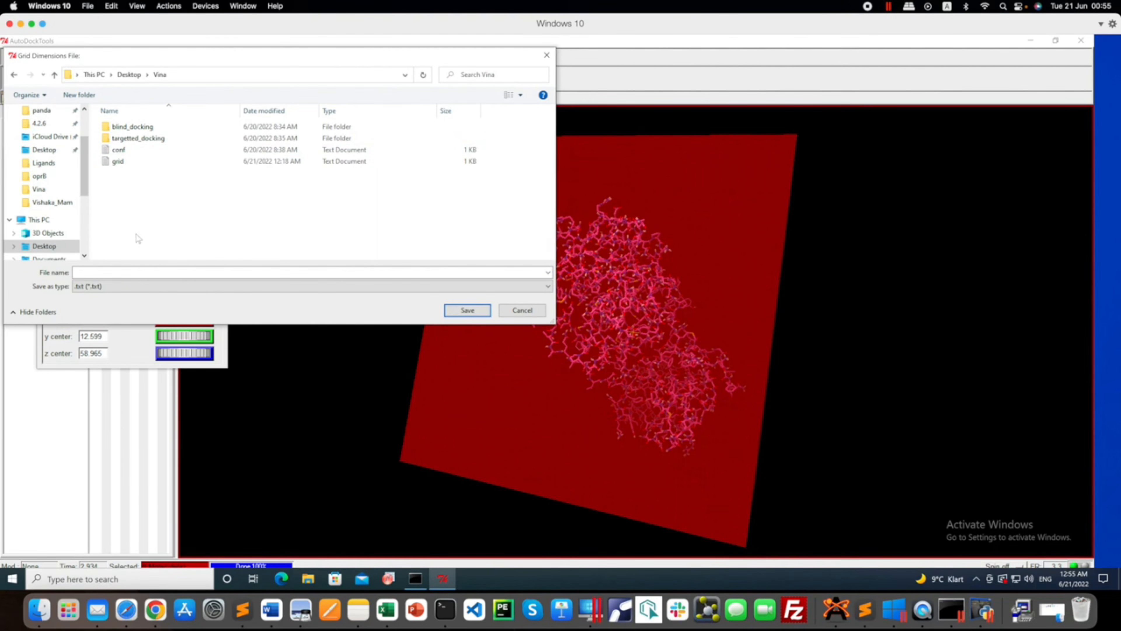
click(136, 273)
text(grid.)
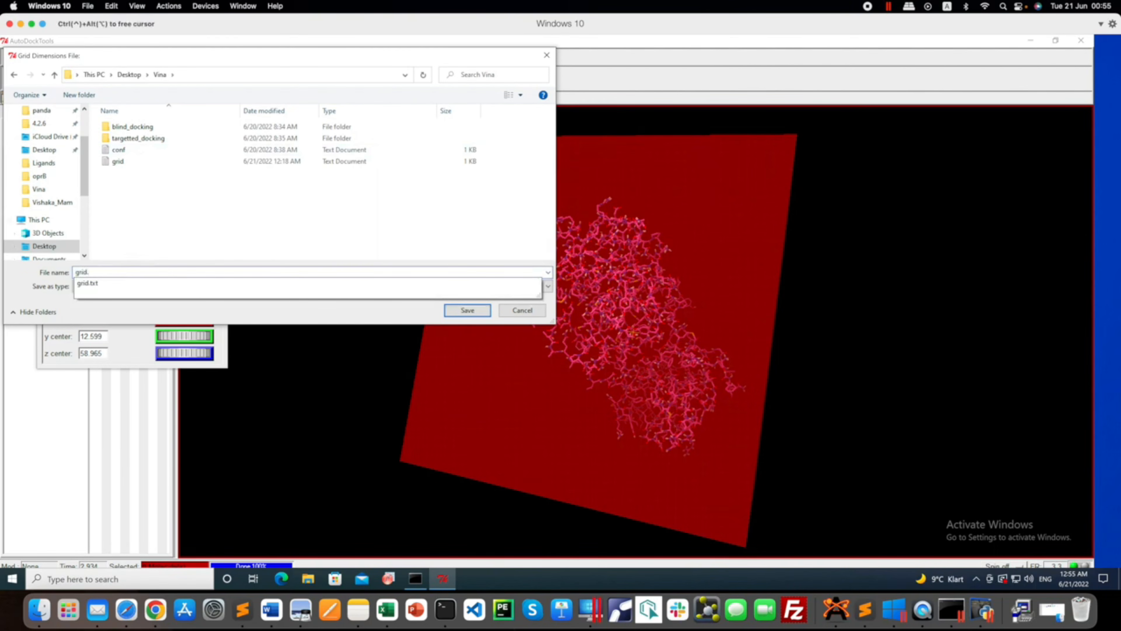
text(txt)
key(Return)
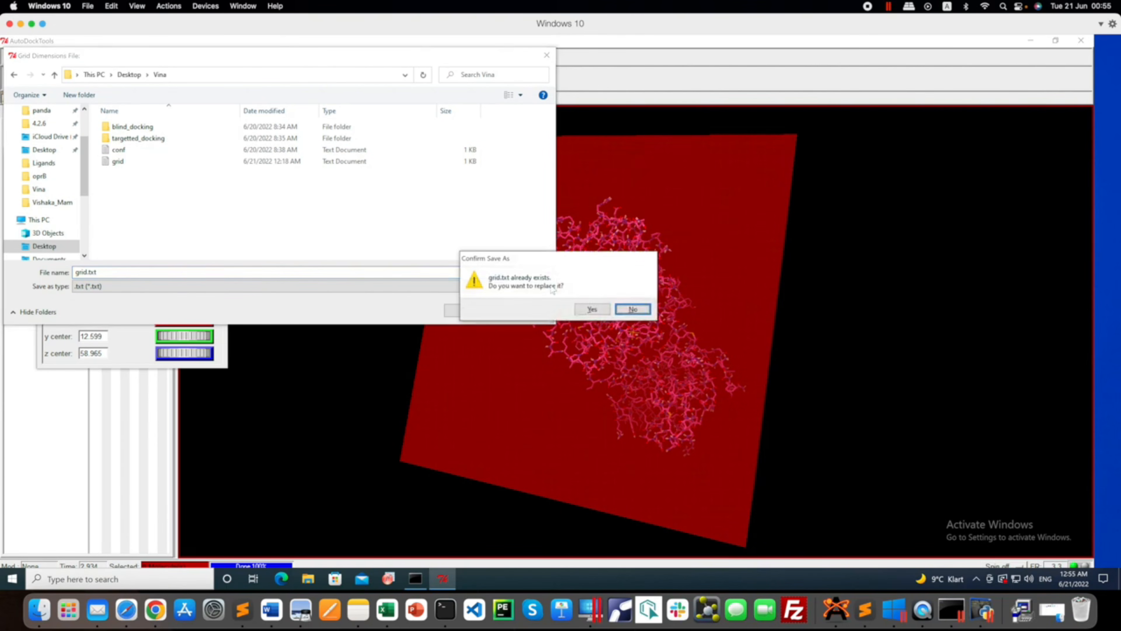
click(589, 309)
- Switch to Finder, open grid.txt from the Vina folder, review its spacing, npts and center values, and close the windows
click(39, 610)
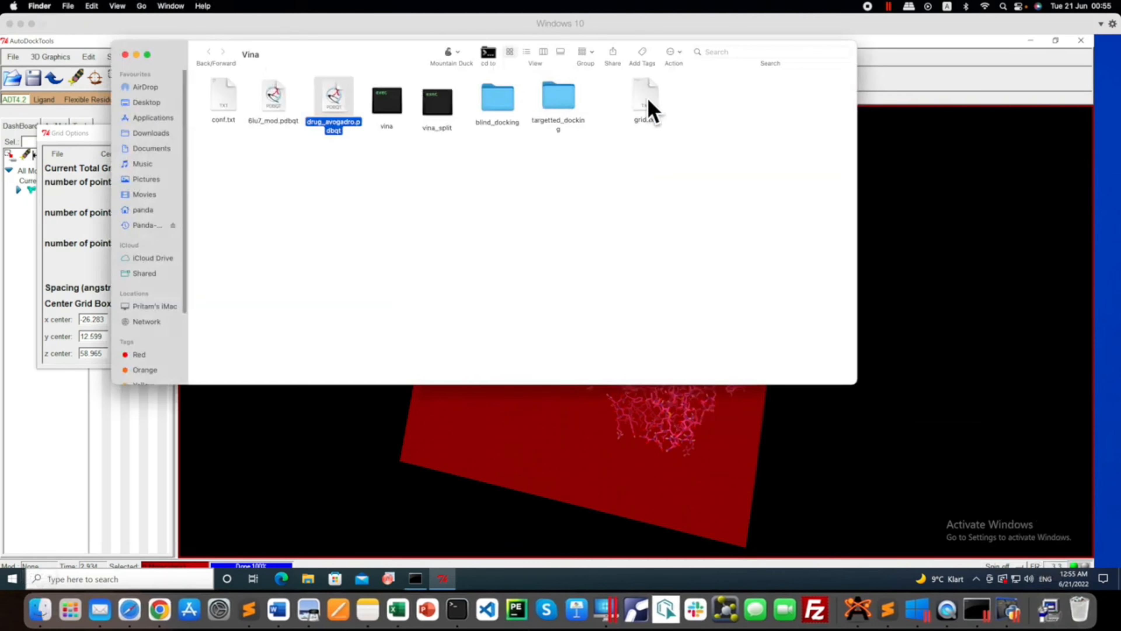
double_click(647, 100)
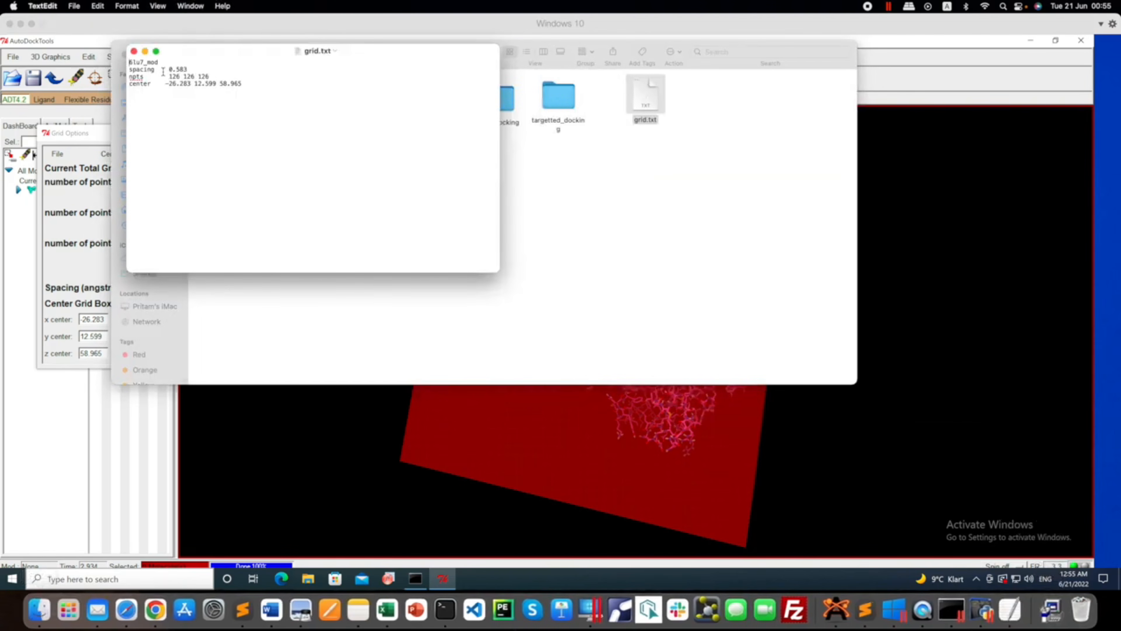
drag(133, 69, 458, 155)
click(137, 54)
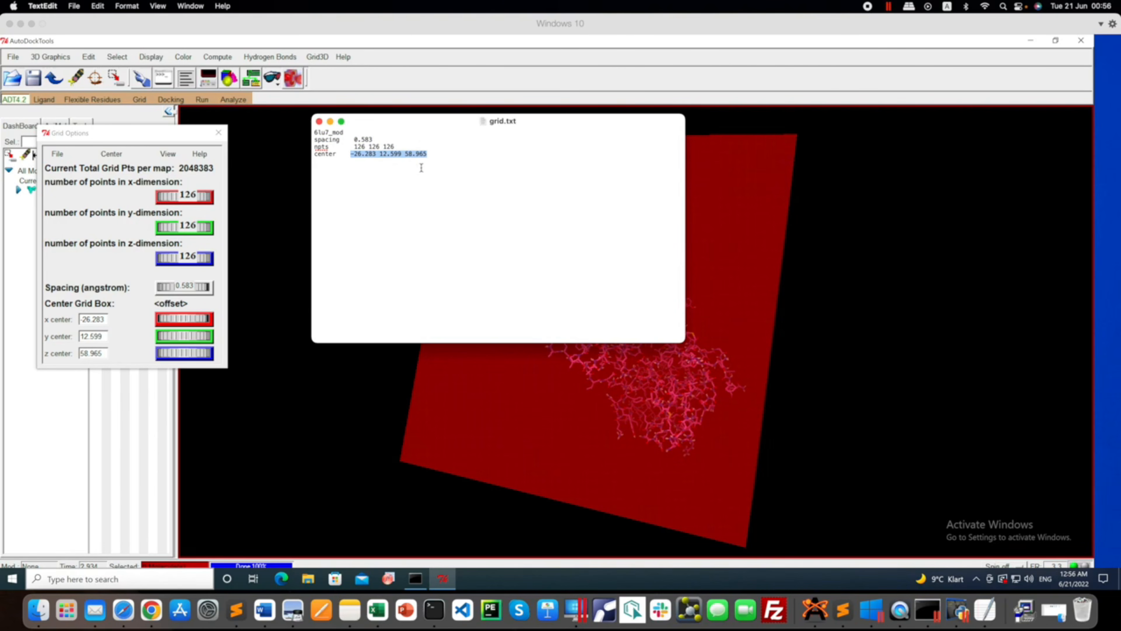
click(319, 121)
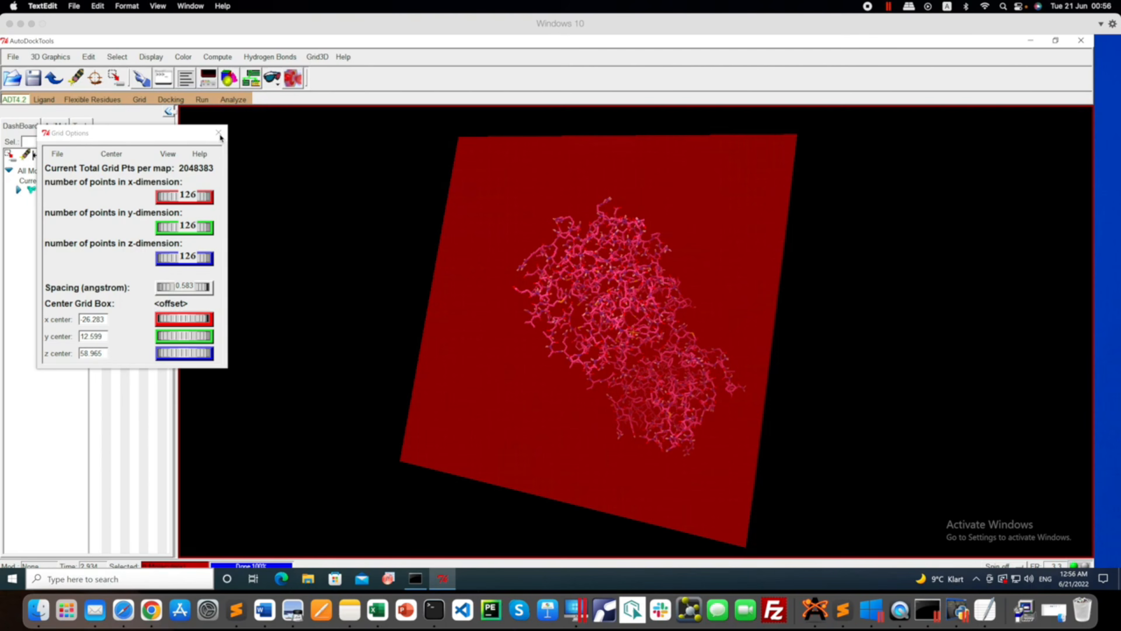
- Show the grid dimensions output option again, reopen grid.txt to recheck its saved parameters, and close it with the Vina folder window
click(58, 153)
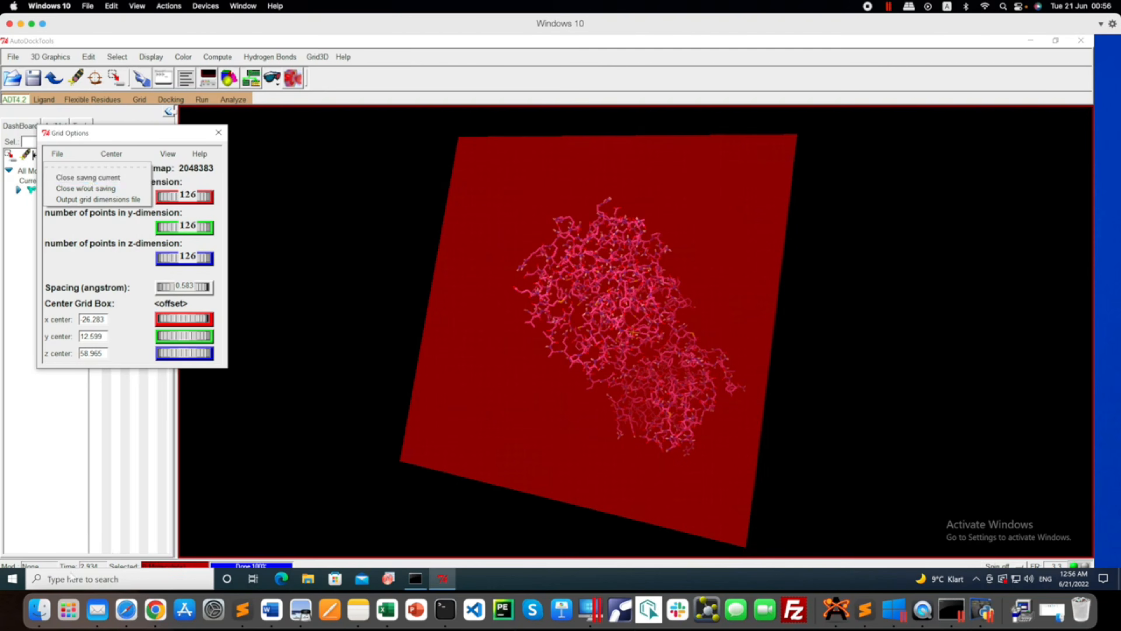
click(40, 612)
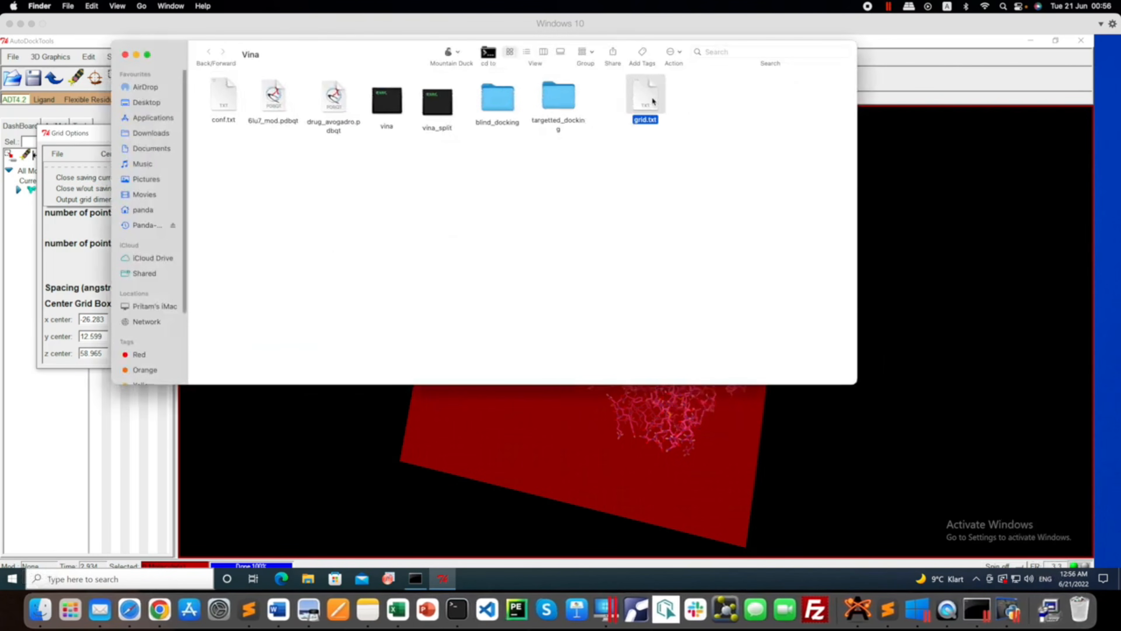
double_click(646, 97)
mouse_move(130, 76)
mouse_down()
mouse_move(200, 77)
mouse_move(213, 95)
mouse_move(134, 92)
mouse_up()
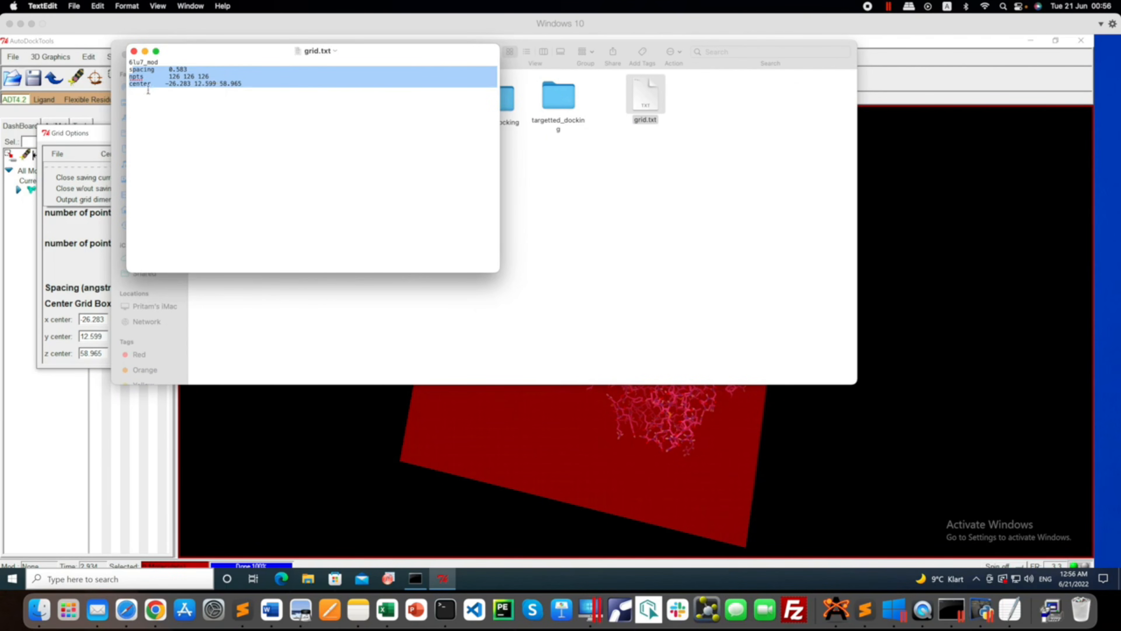
click(134, 51)
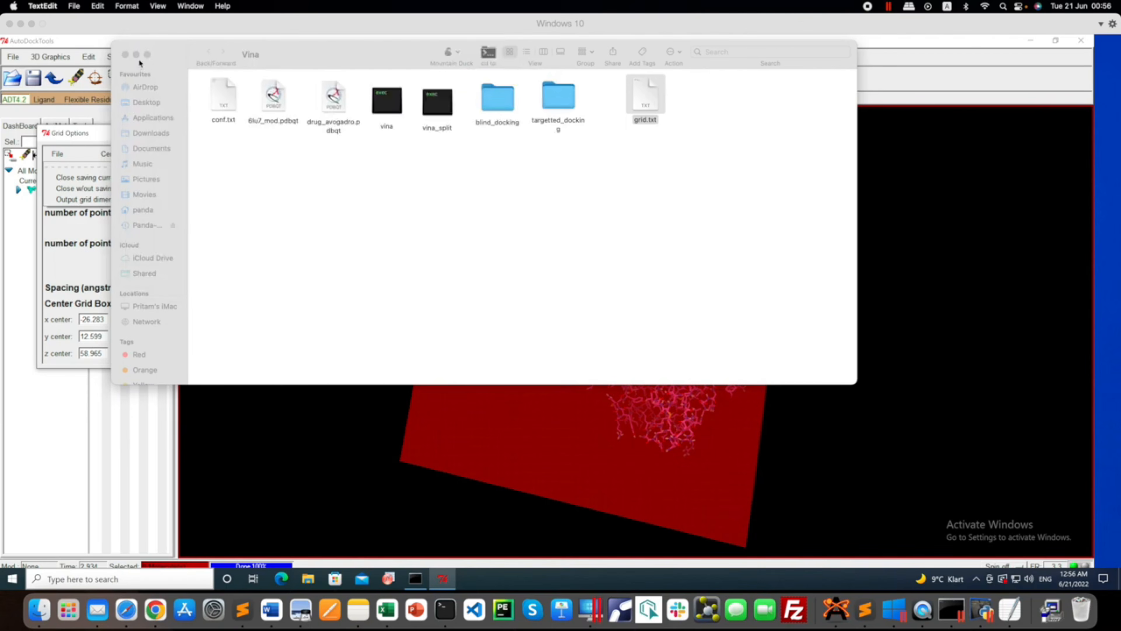
click(134, 51)
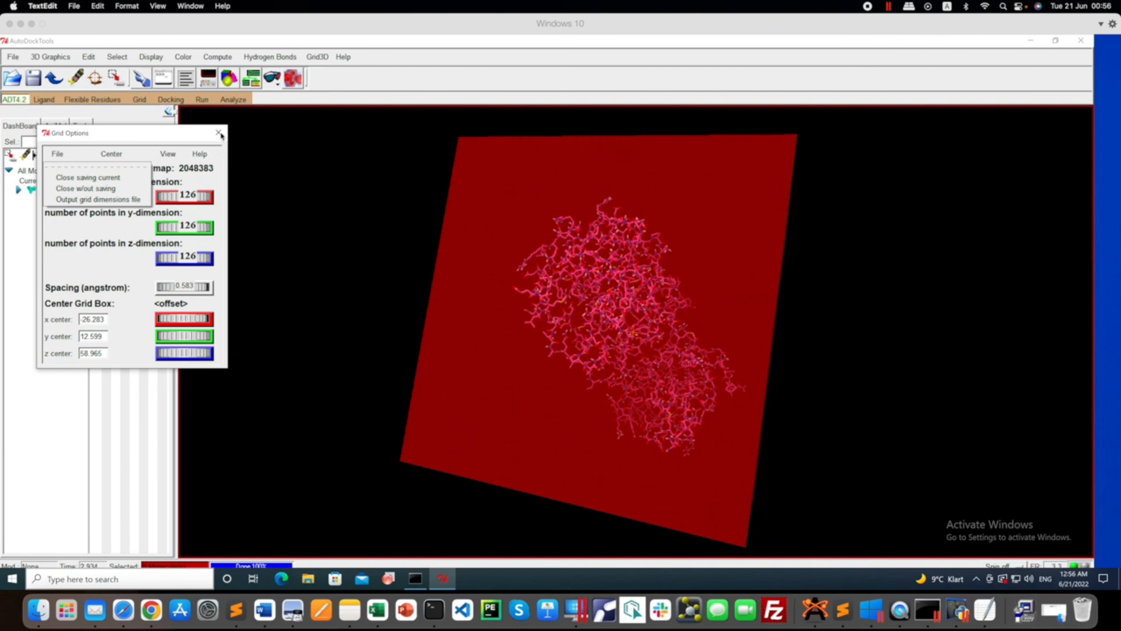
- Close the grid options without a new export and inspect the bare 6lu7_mod protein from several sides
click(220, 134)
click(218, 133)
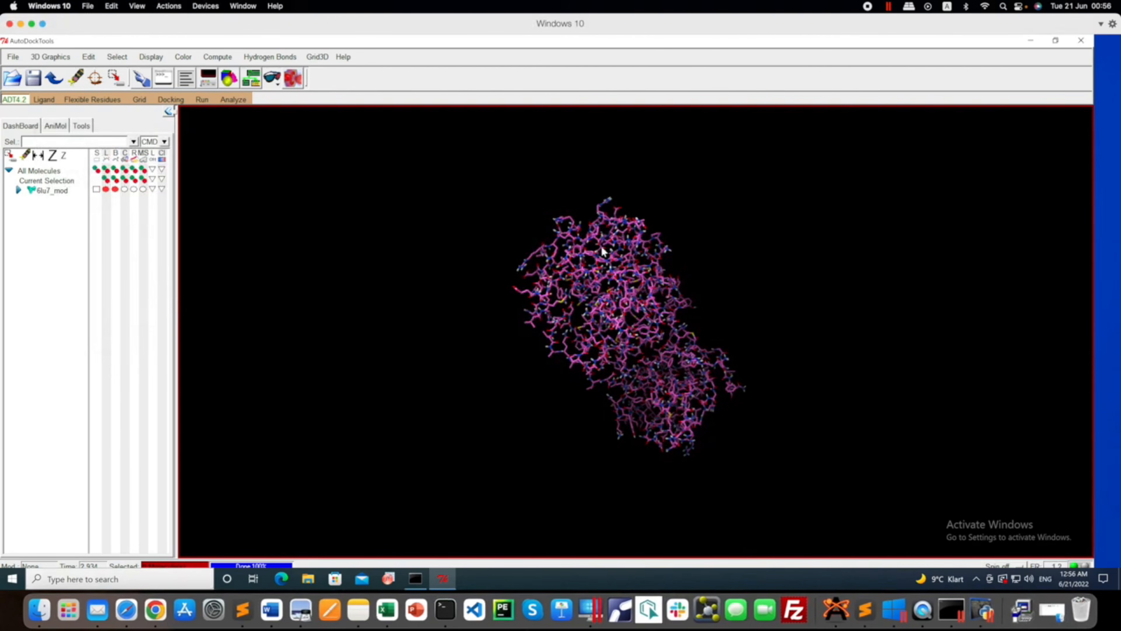
drag(662, 295, 790, 279)
drag(605, 303, 857, 293)
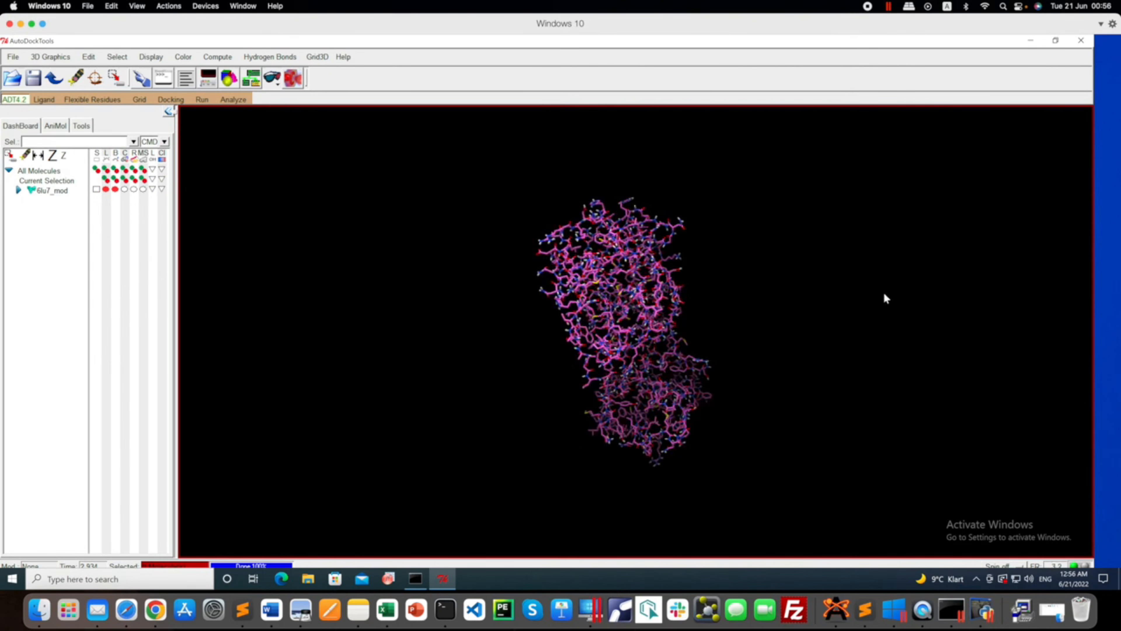
drag(657, 292, 789, 275)
drag(664, 358, 755, 384)
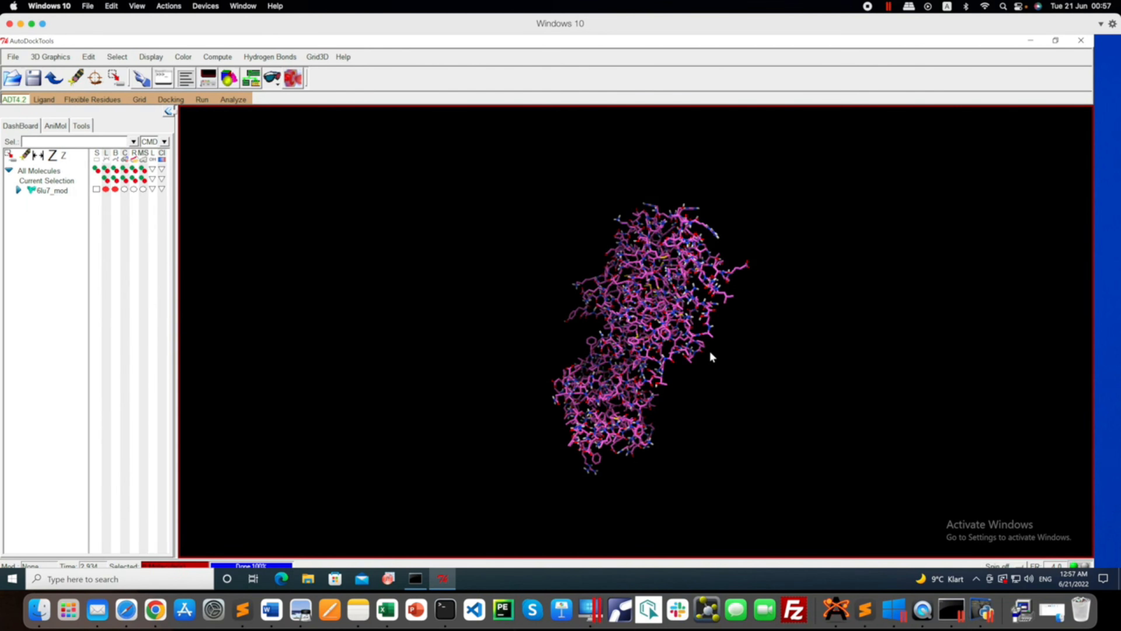
- Expand chain A of 6lu7_mod down to its residues and select ARG131
click(18, 190)
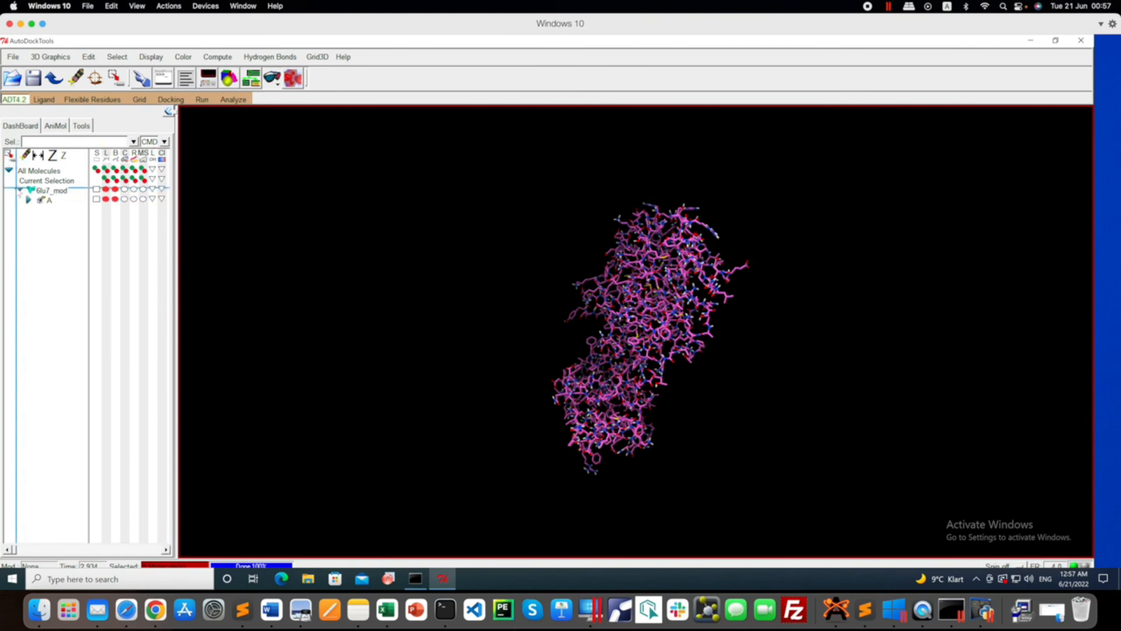
click(28, 200)
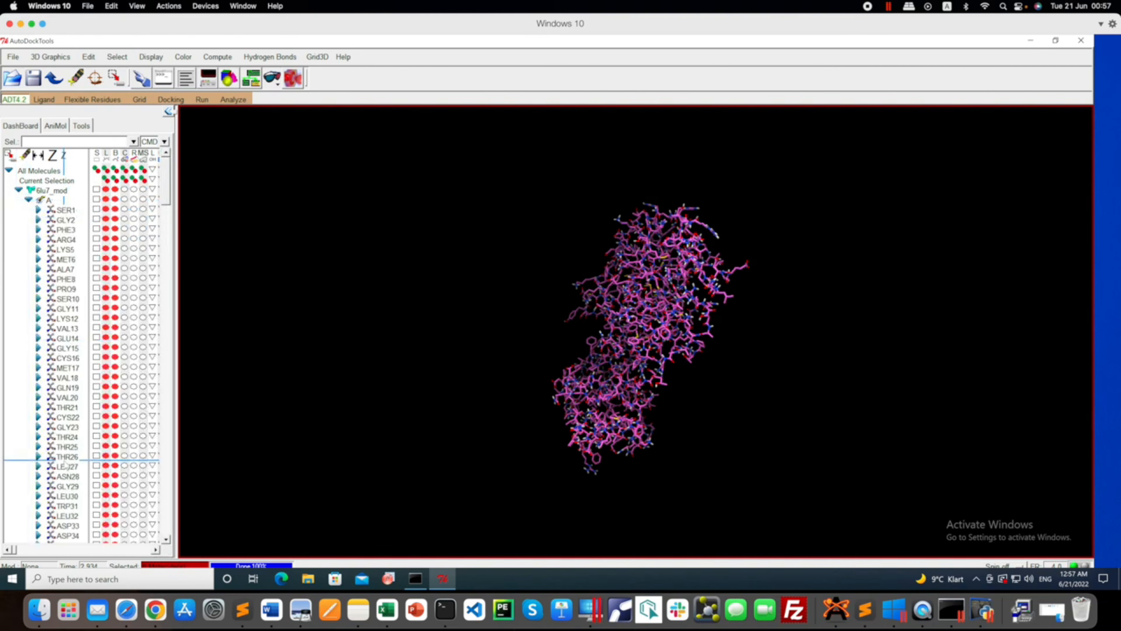
drag(162, 195, 162, 338)
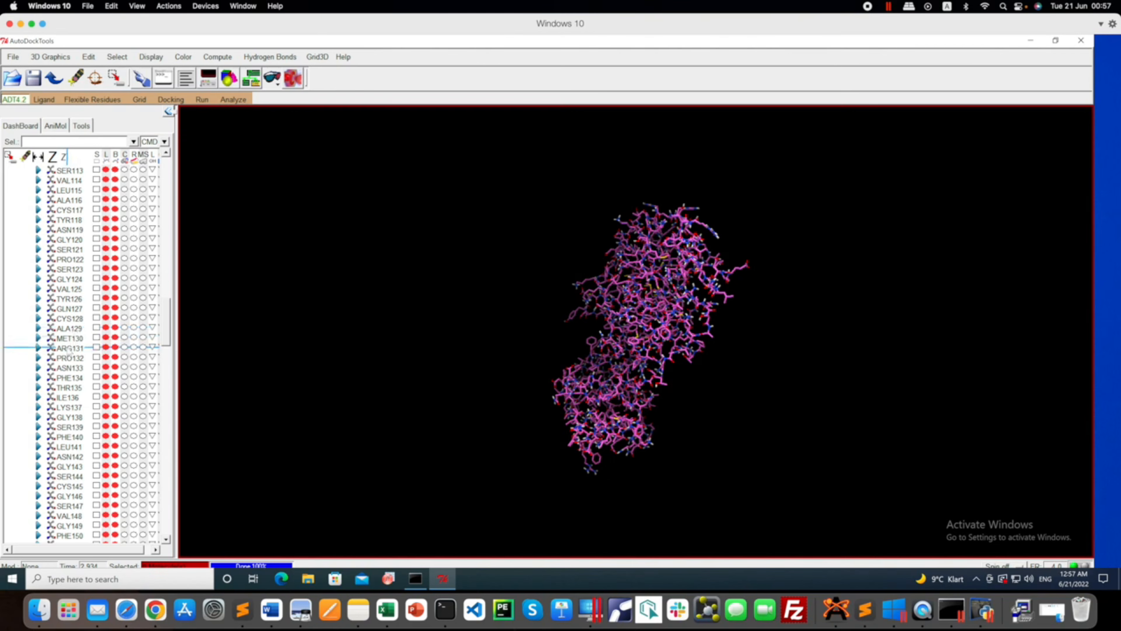
click(95, 346)
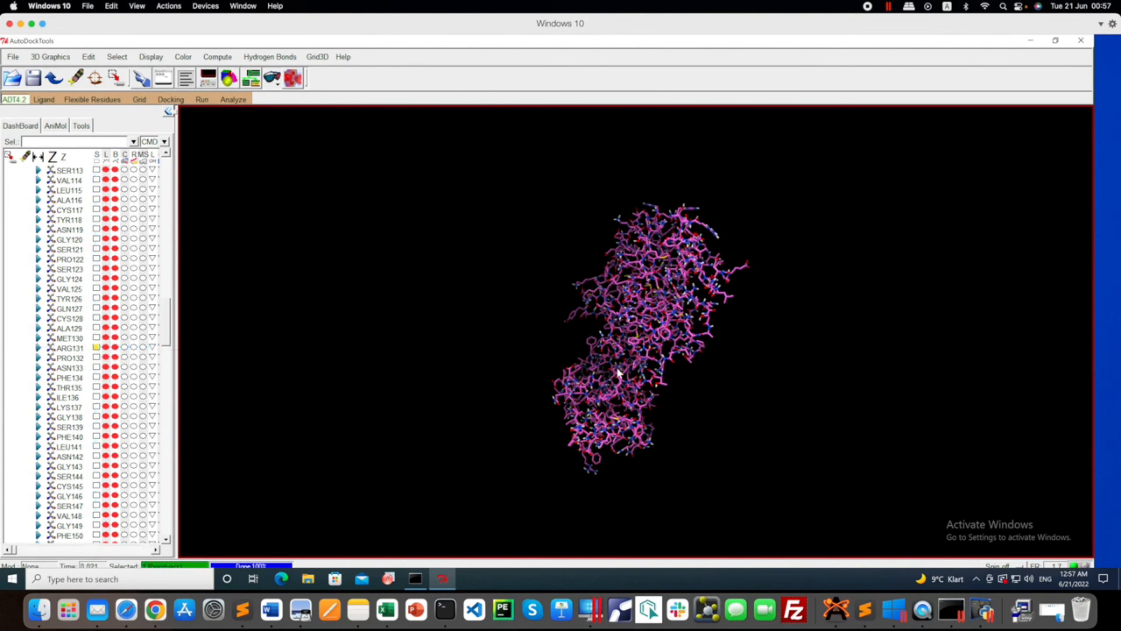
drag(679, 370, 714, 365)
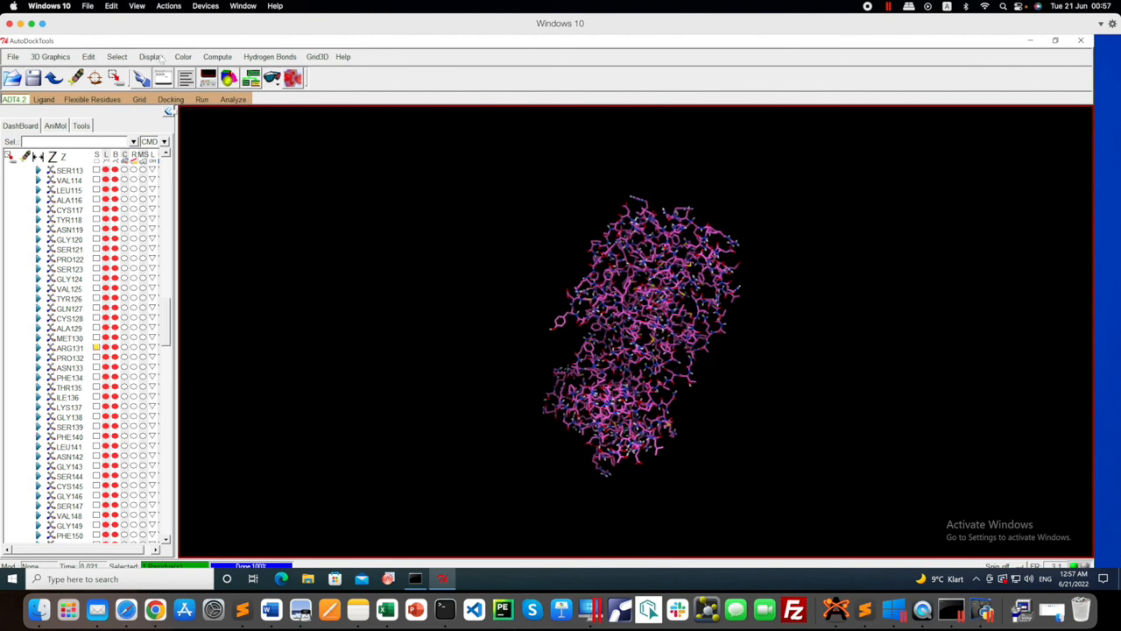
- Display the selected ARG131 residue as CPK spheres with the default settings and check where it sits in the protein
click(151, 57)
click(162, 113)
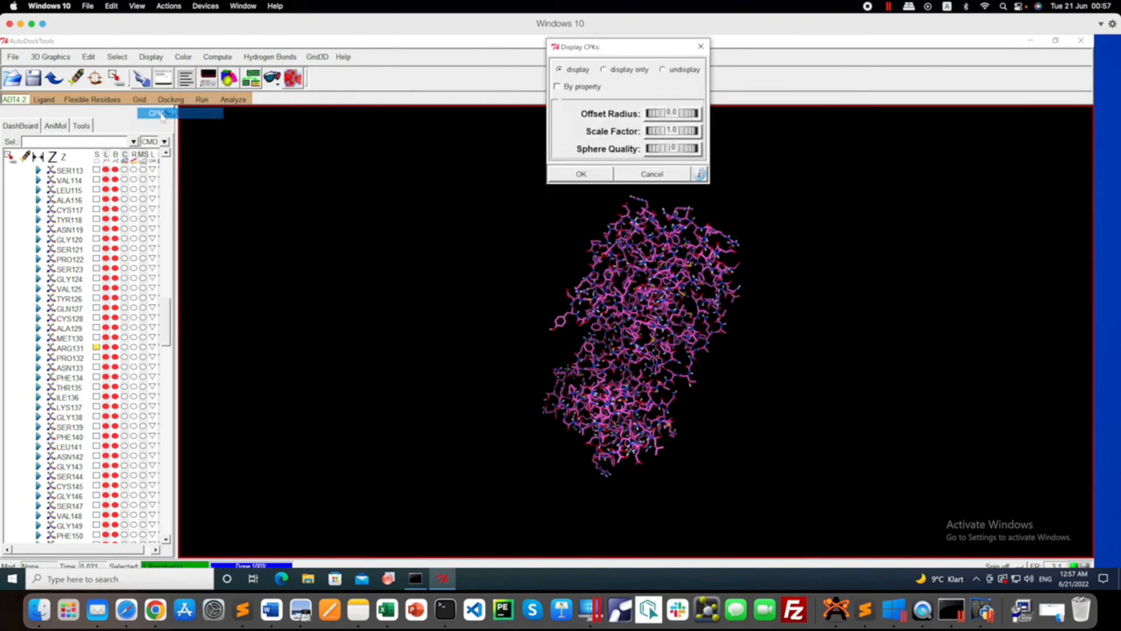
click(608, 173)
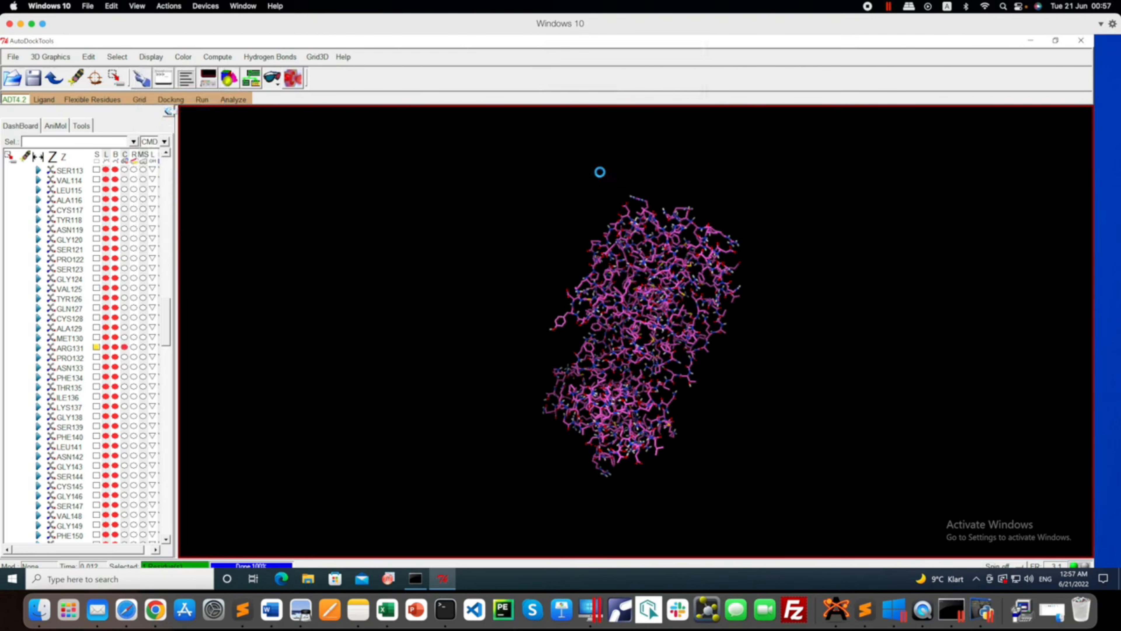
drag(611, 327, 601, 366)
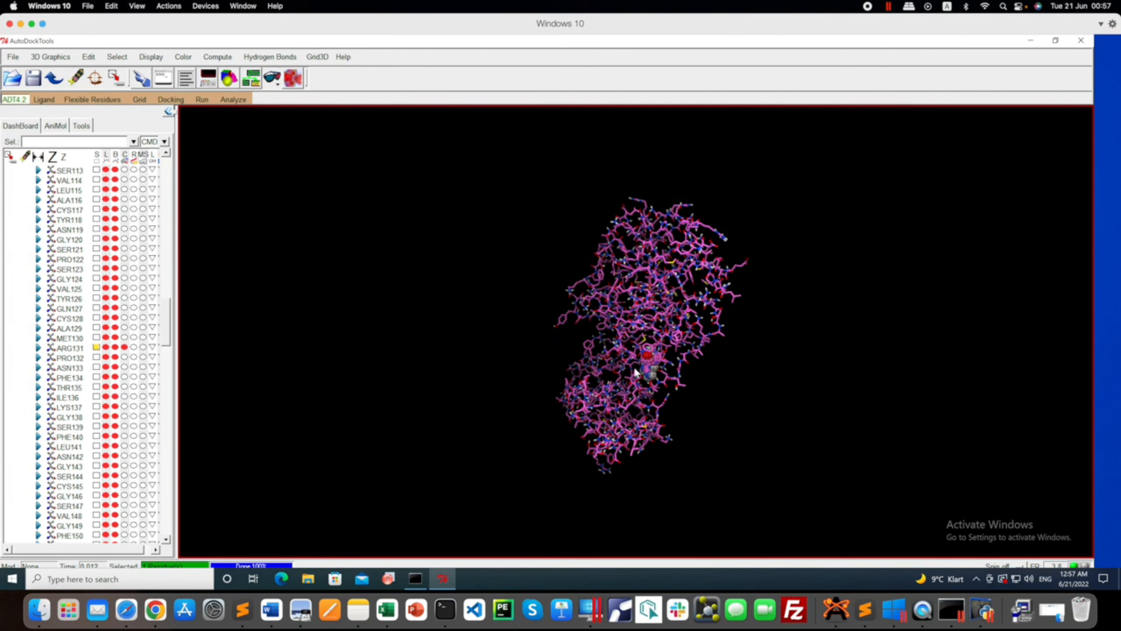
drag(722, 356, 741, 357)
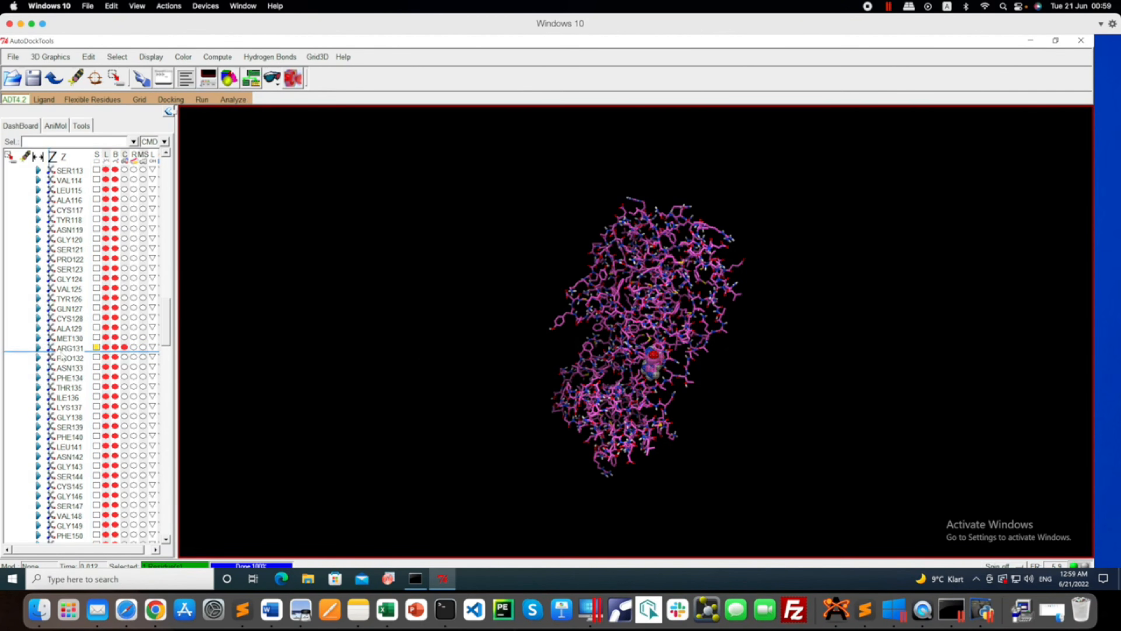
- Deselect ARG131 and select it again by entering its residue name as a selection expression
click(96, 347)
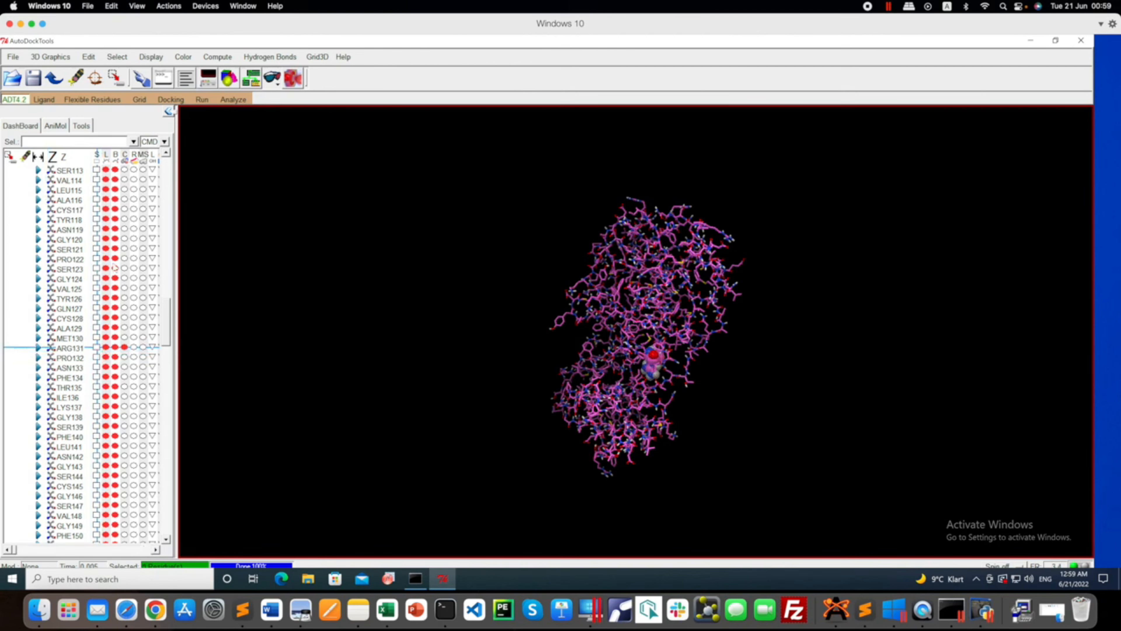
text(:::)
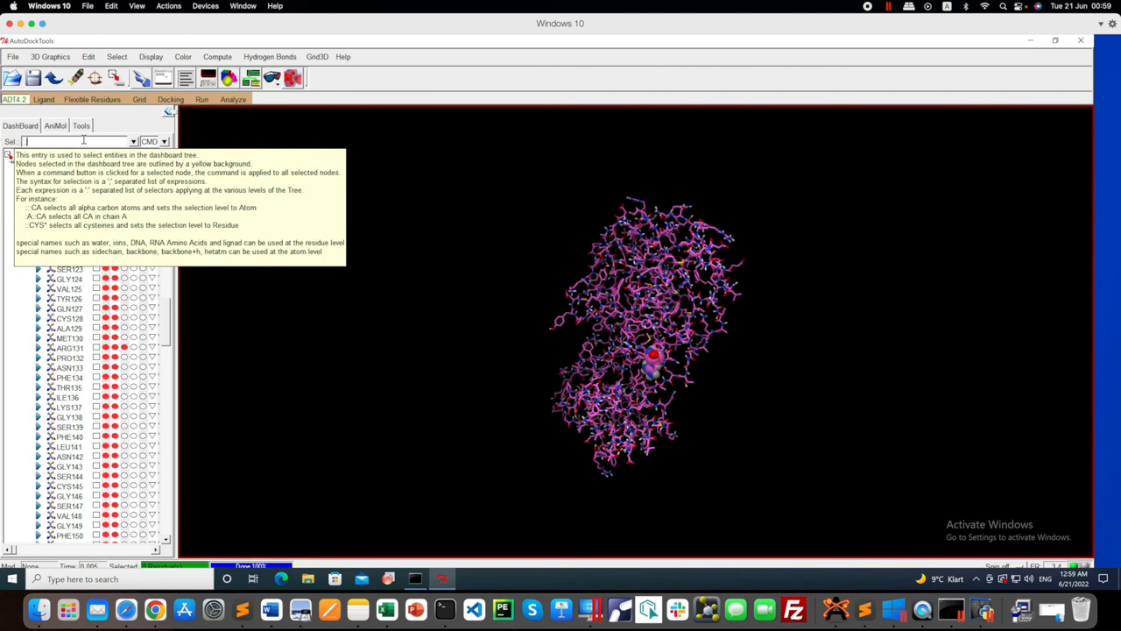
text(ARG131)
key(Return)
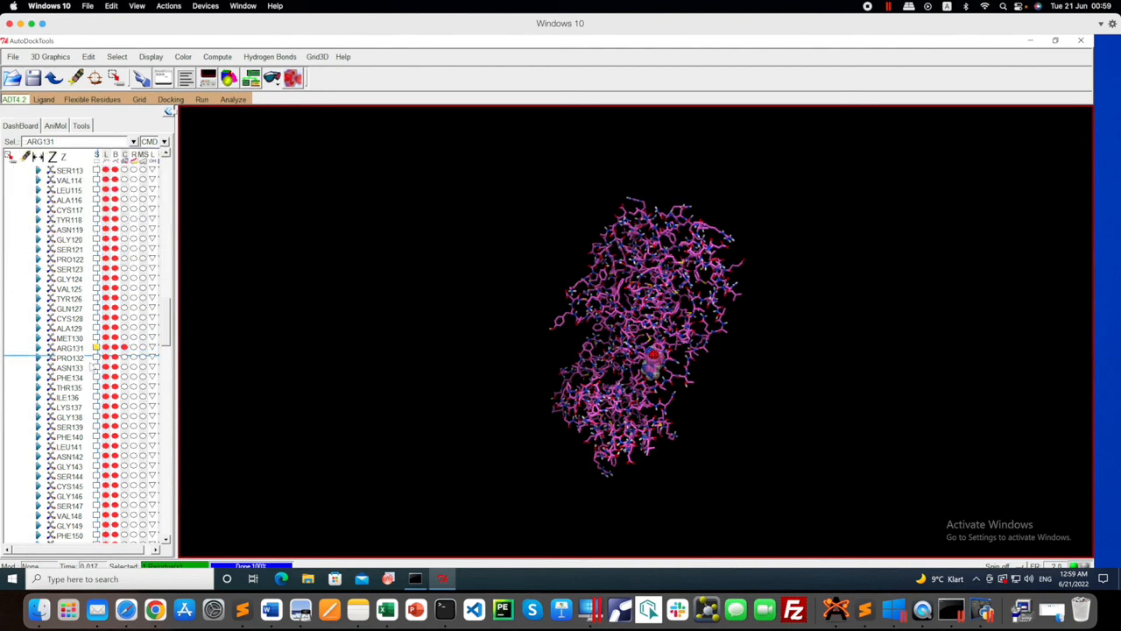
- Show the grid box again and center it on a named atom, entering ARG131 as the name
click(139, 99)
click(157, 157)
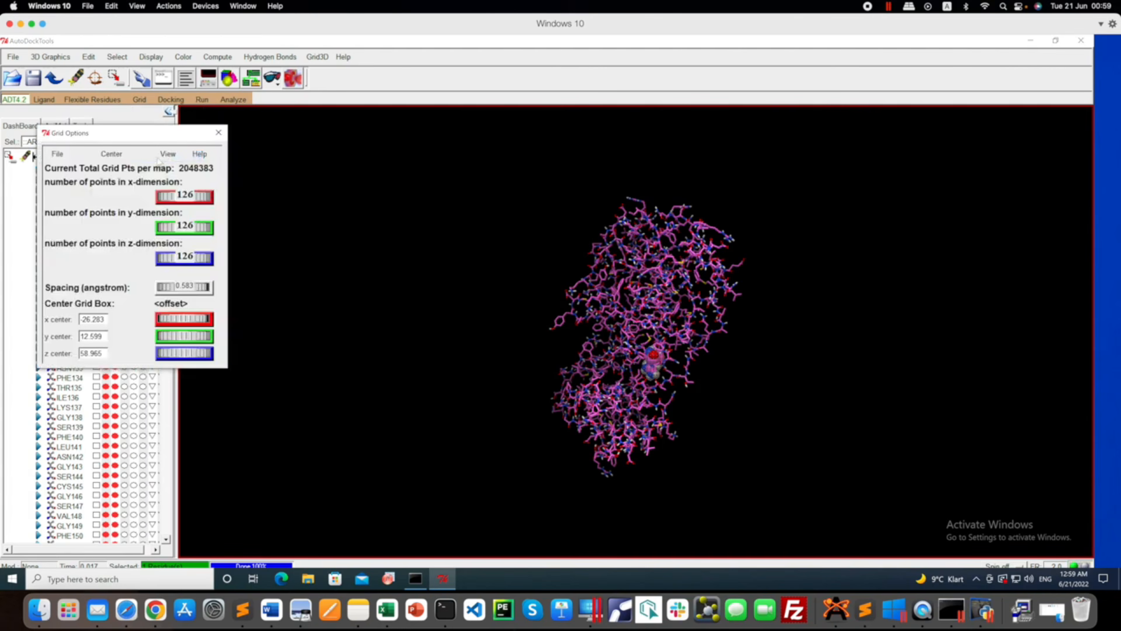
drag(138, 138, 290, 141)
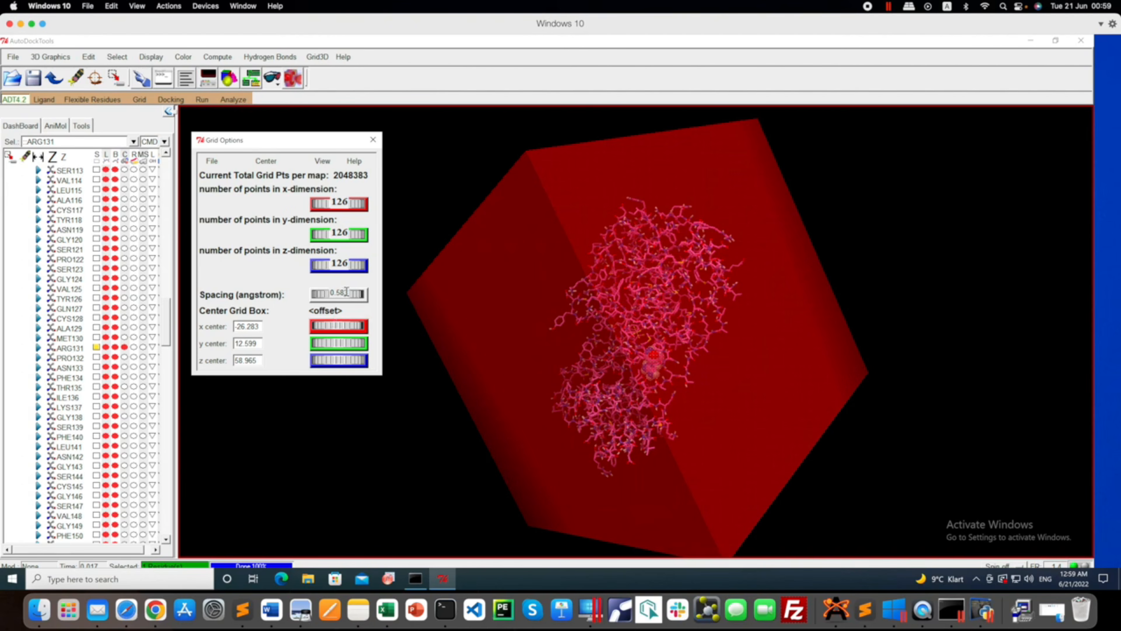
click(266, 162)
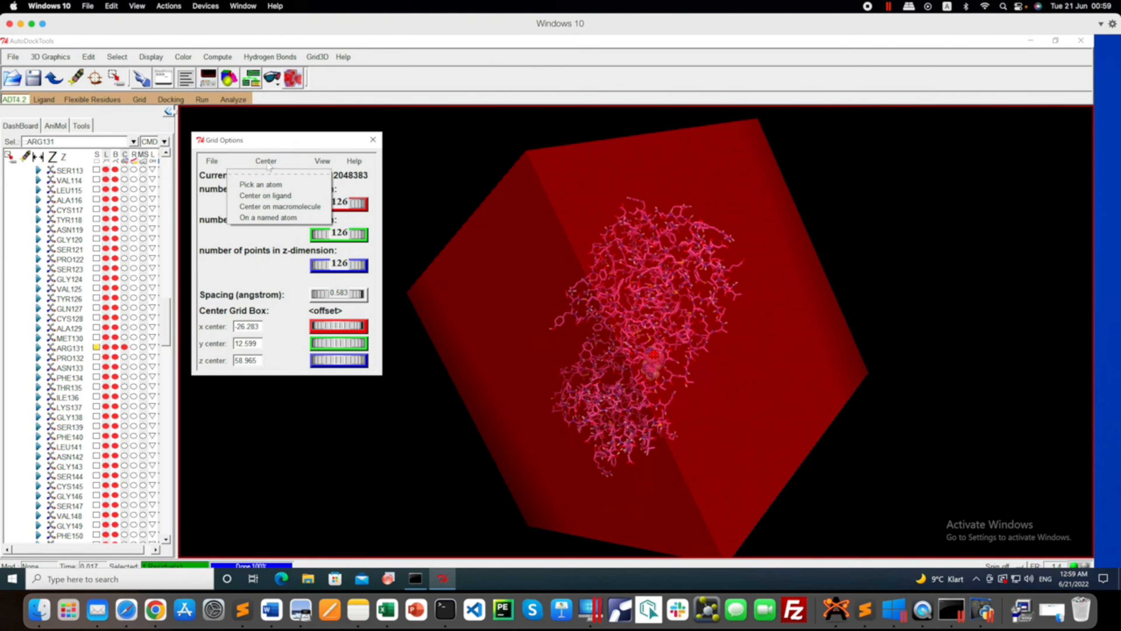
click(270, 217)
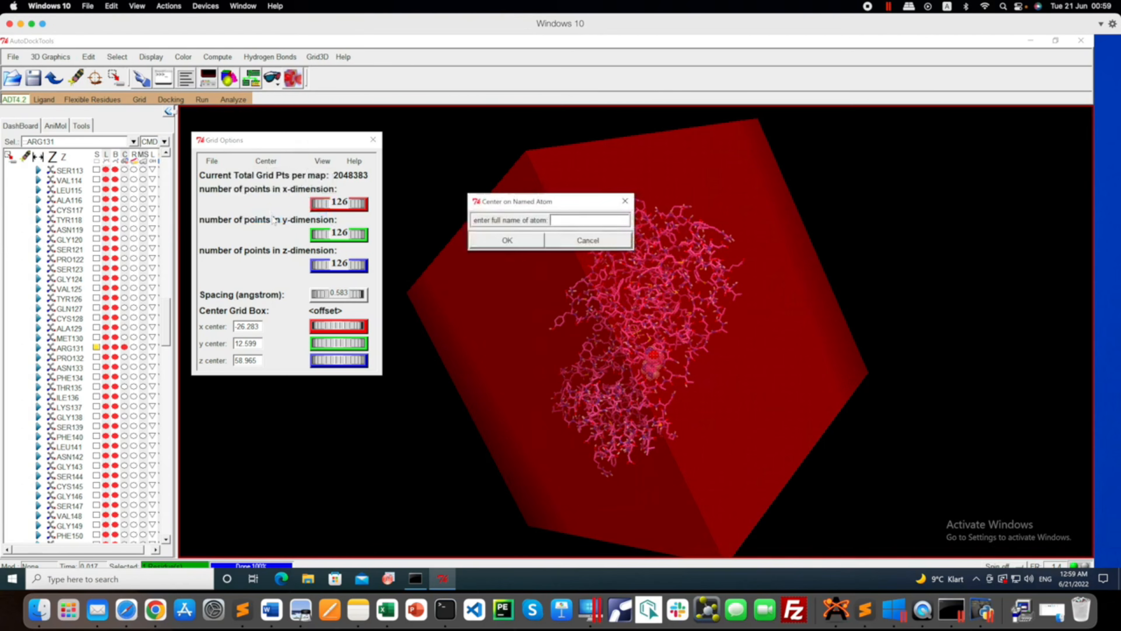
click(575, 218)
text(ARG131)
key(Return)
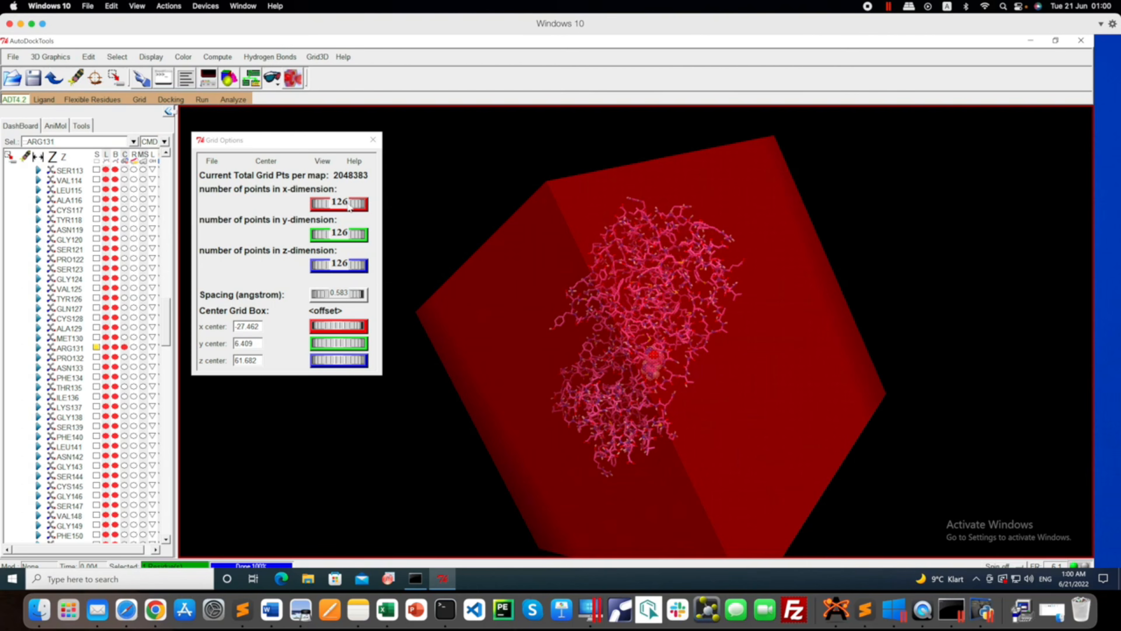
- Set the number of grid points in the x-dimension to 40
click(340, 203)
right_click(340, 206)
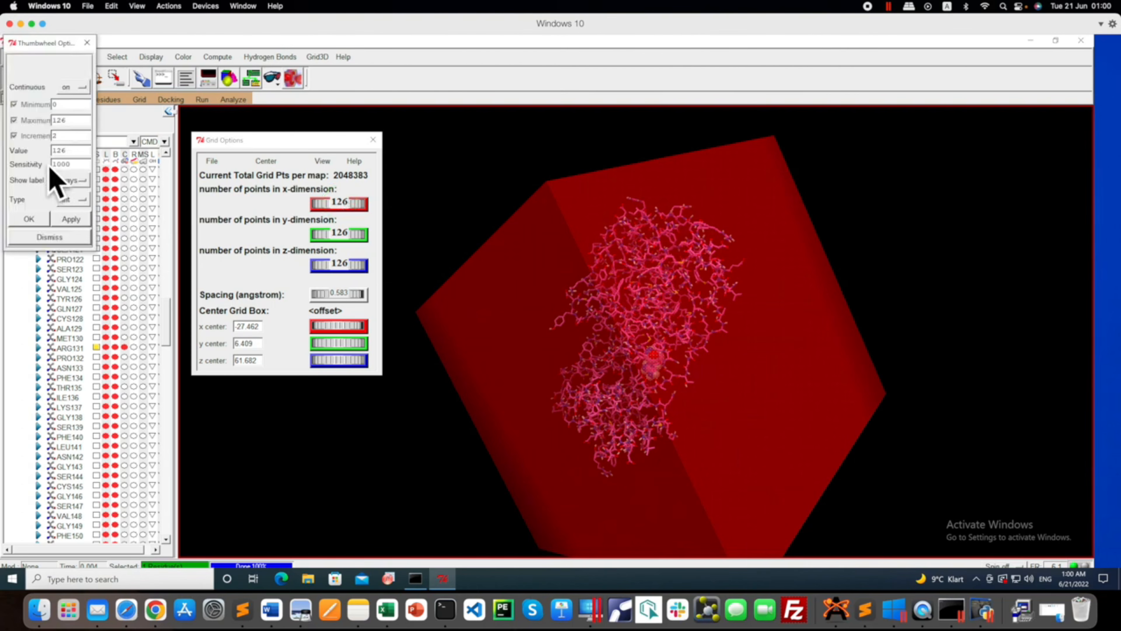
drag(68, 150, 29, 154)
text(40)
key(Return)
- Set the number of grid points in the y-dimension to 40
right_click(345, 235)
drag(66, 151, 43, 157)
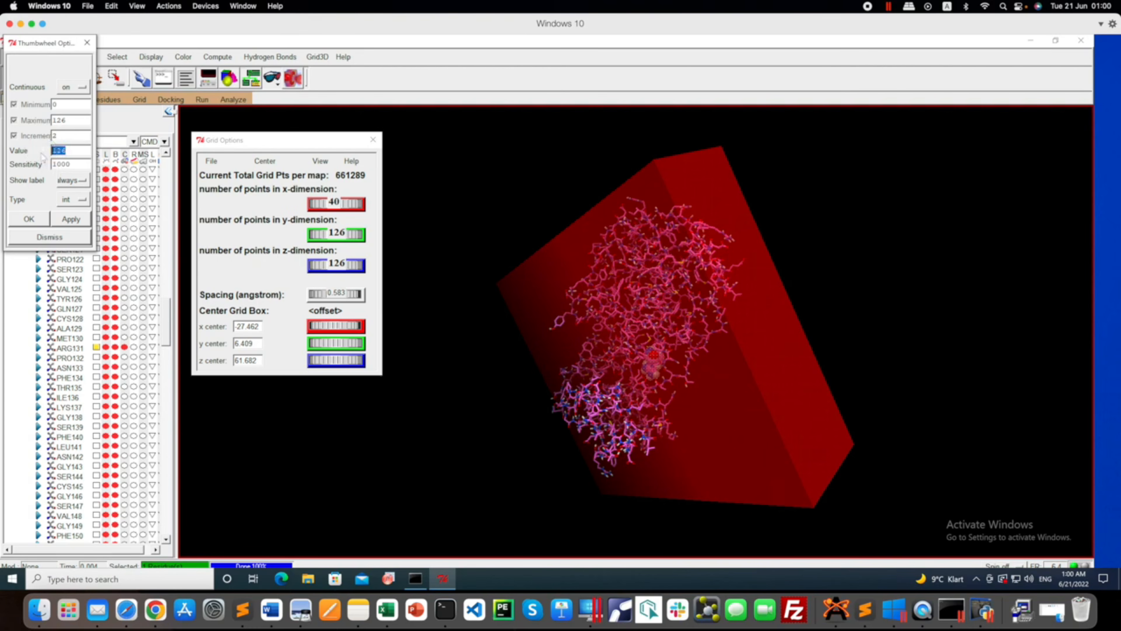
text(40)
key(Return)
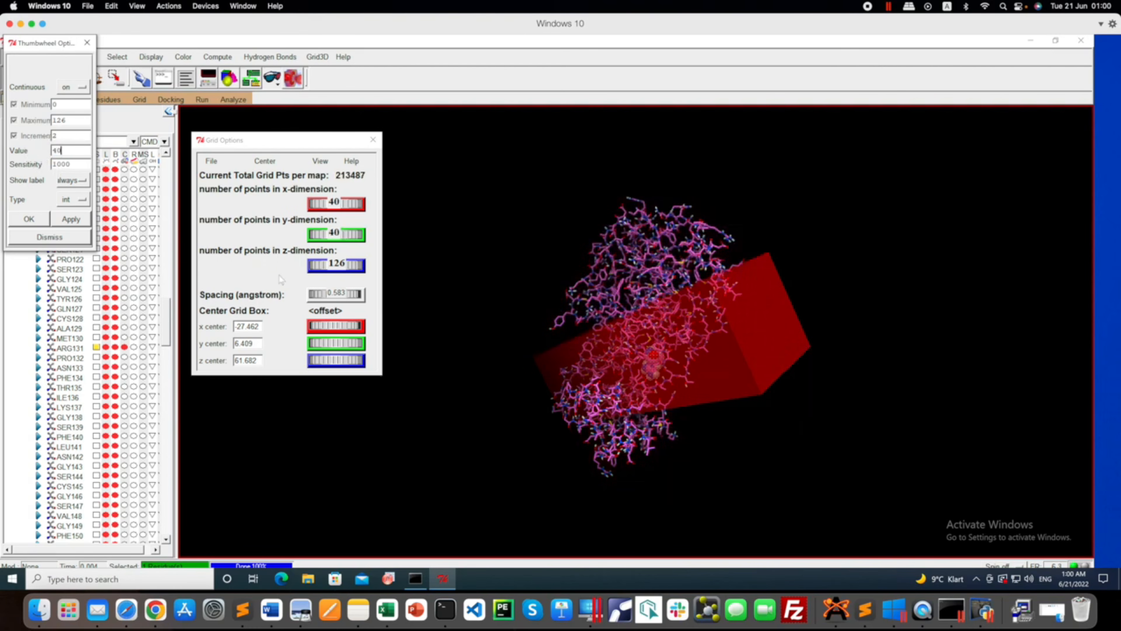
- Set the number of grid points in the z-dimension to 40 and check the box's position around ARG131
right_click(336, 265)
drag(73, 151, 39, 153)
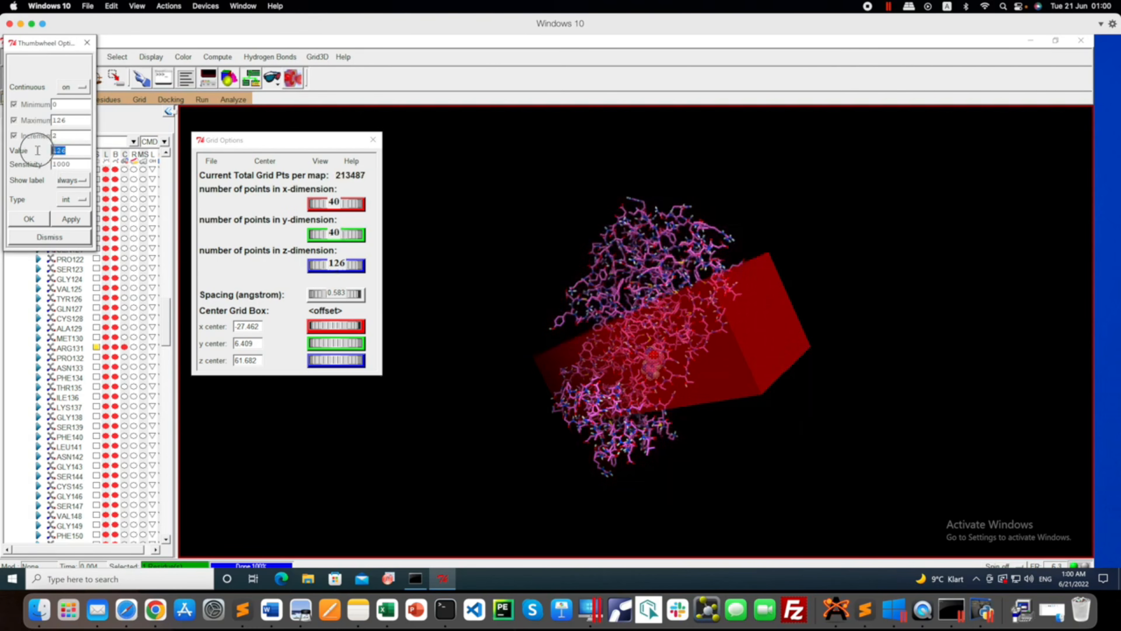
text(40)
key(Return)
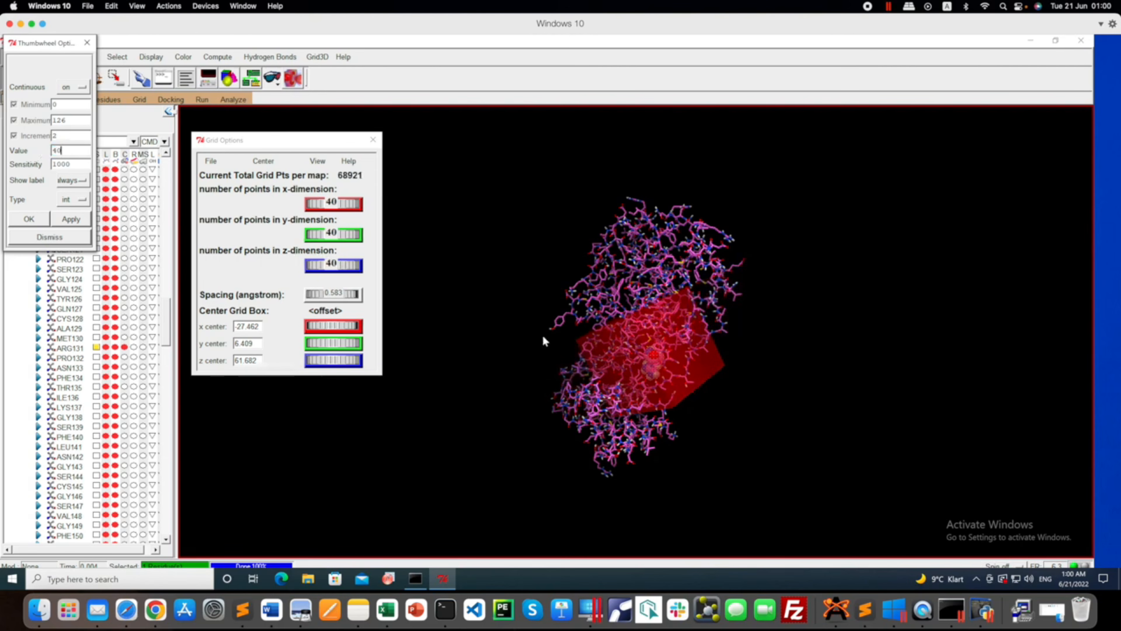
mouse_move(641, 358)
mouse_down()
mouse_move(772, 350)
mouse_move(662, 352)
mouse_up()
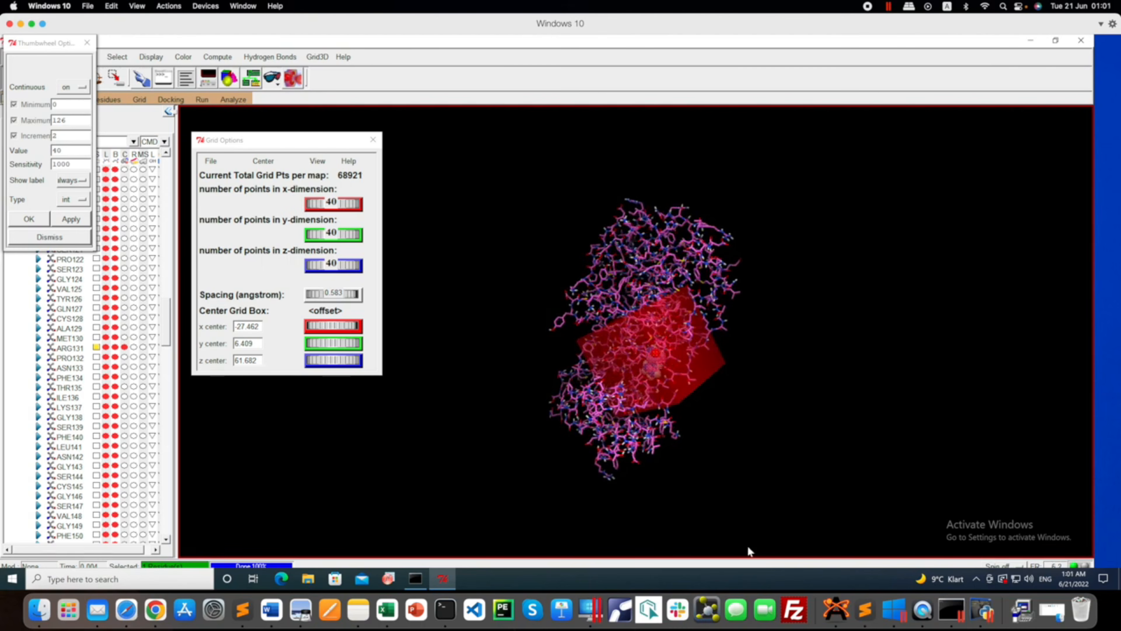
mouse_move(655, 371)
mouse_down()
mouse_move(783, 360)
mouse_move(633, 372)
mouse_up()
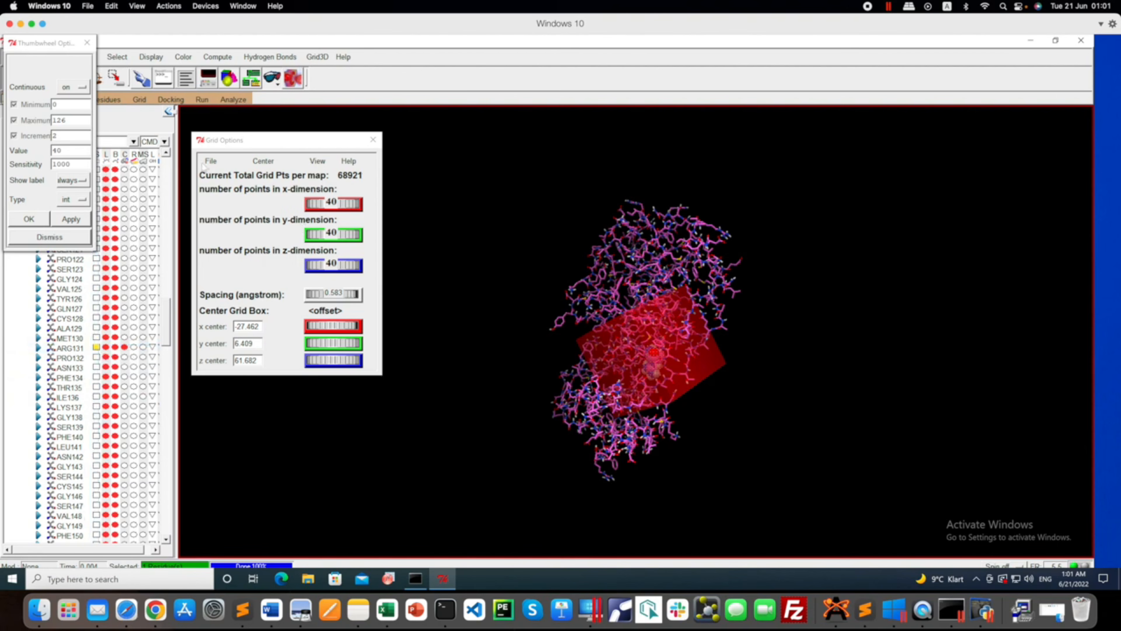
- Output the grid dimensions file as grid_targetted.txt in the Desktop's Vina folder
click(77, 57)
click(220, 175)
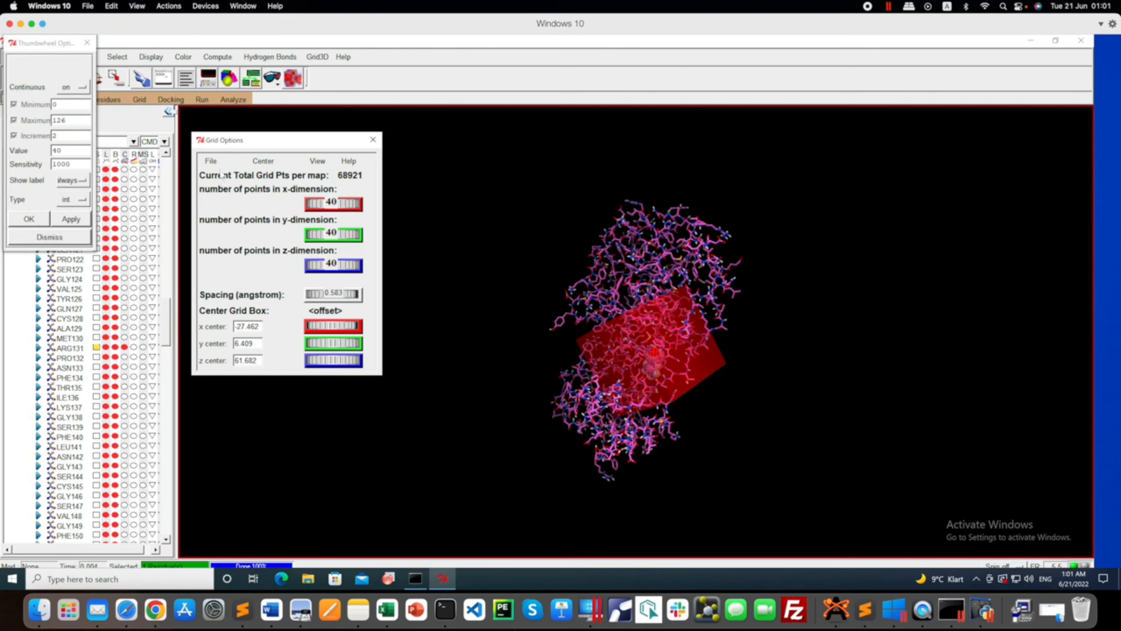
click(215, 164)
click(229, 207)
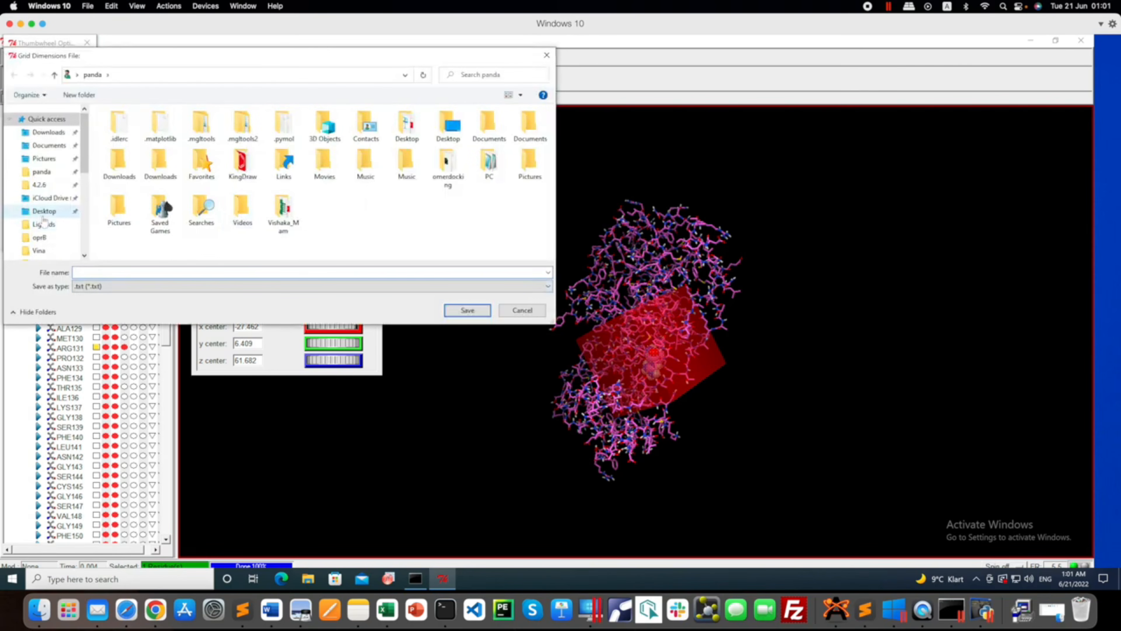
click(44, 213)
scroll(183, 230, down, 5)
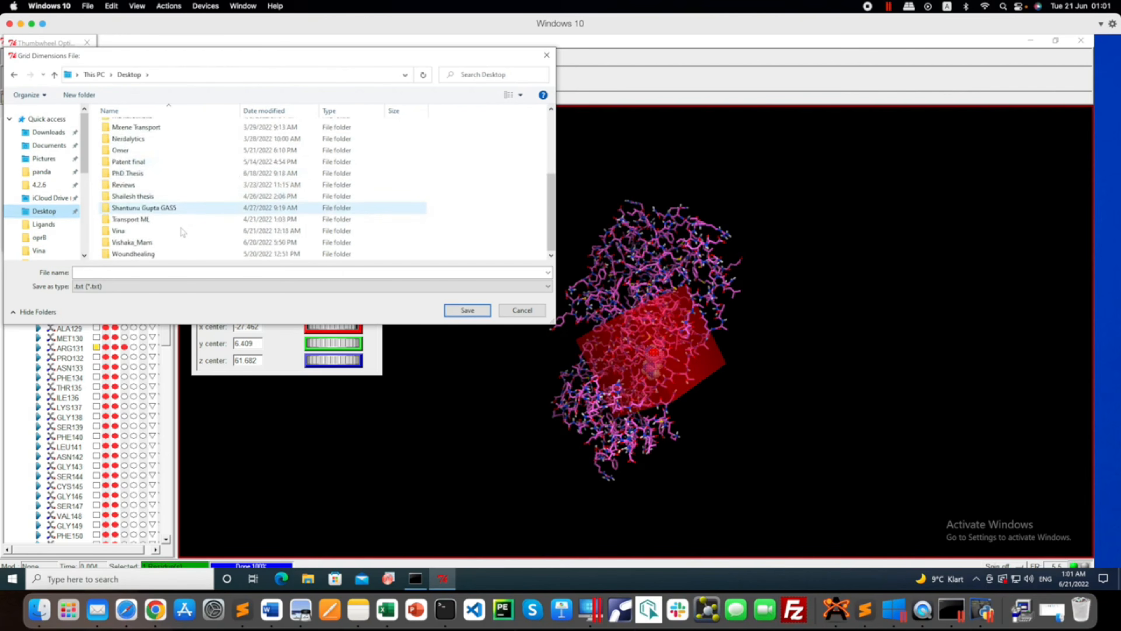
double_click(183, 230)
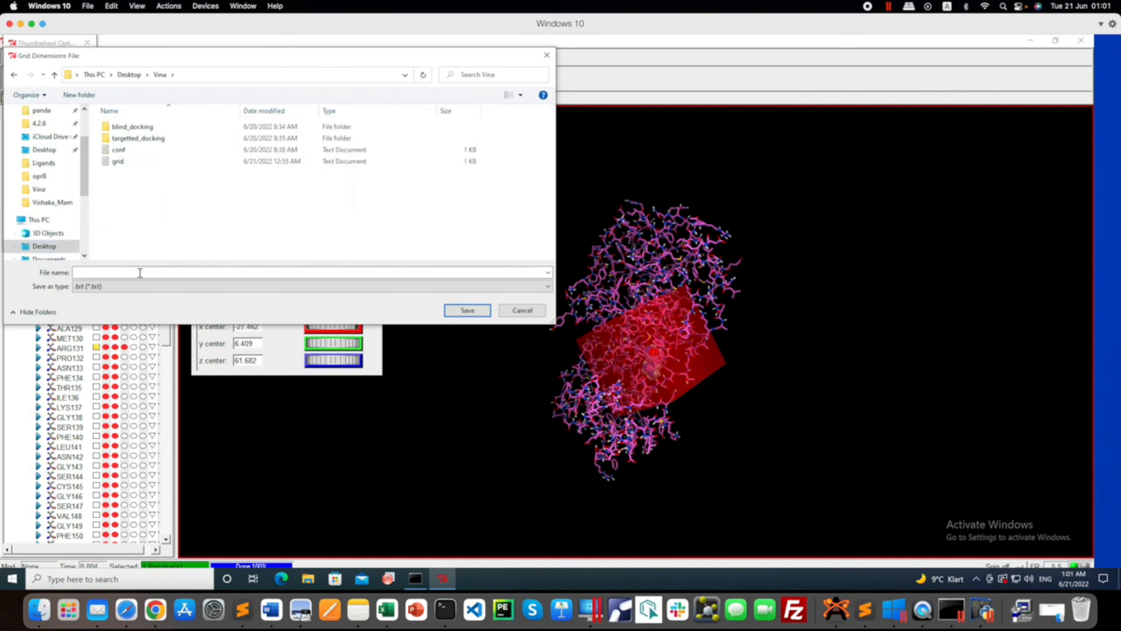
text(grid)
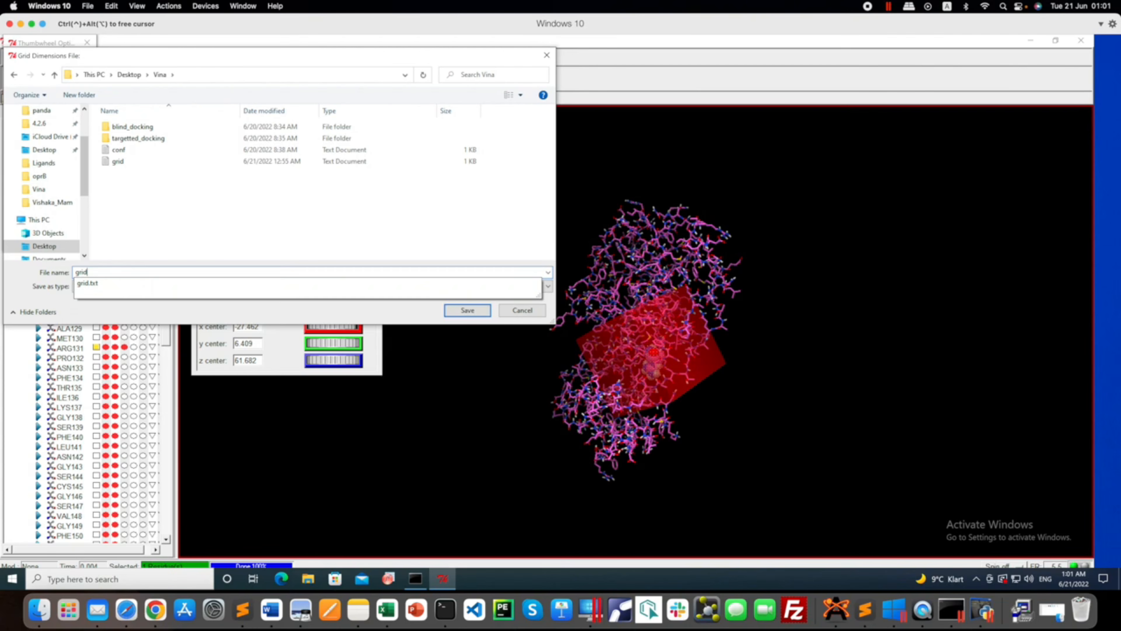
text(_target)
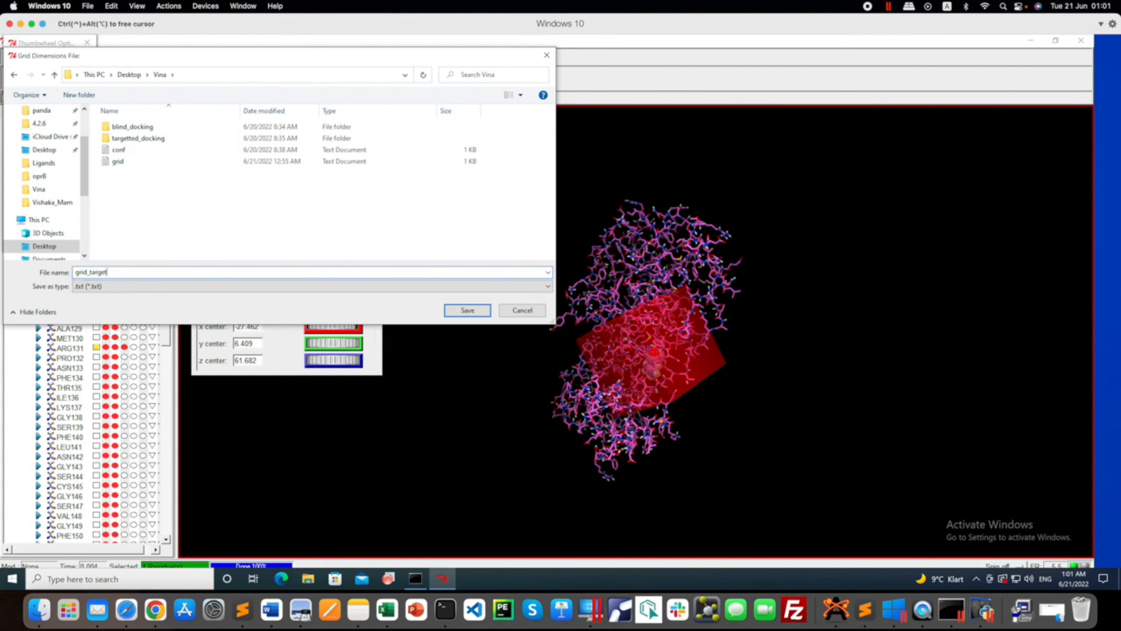
text(ted.txt)
key(Return)
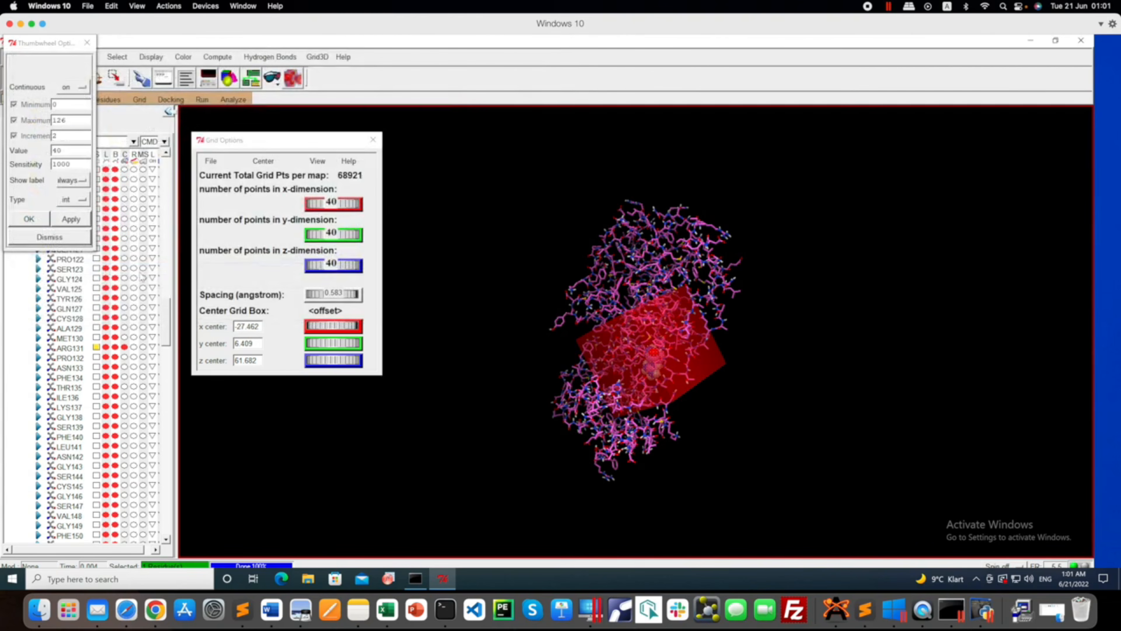
- Switch to Finder and open grid_targetted.txt from the Vina folder to review its spacing, npts and center values
click(1052, 610)
double_click(705, 94)
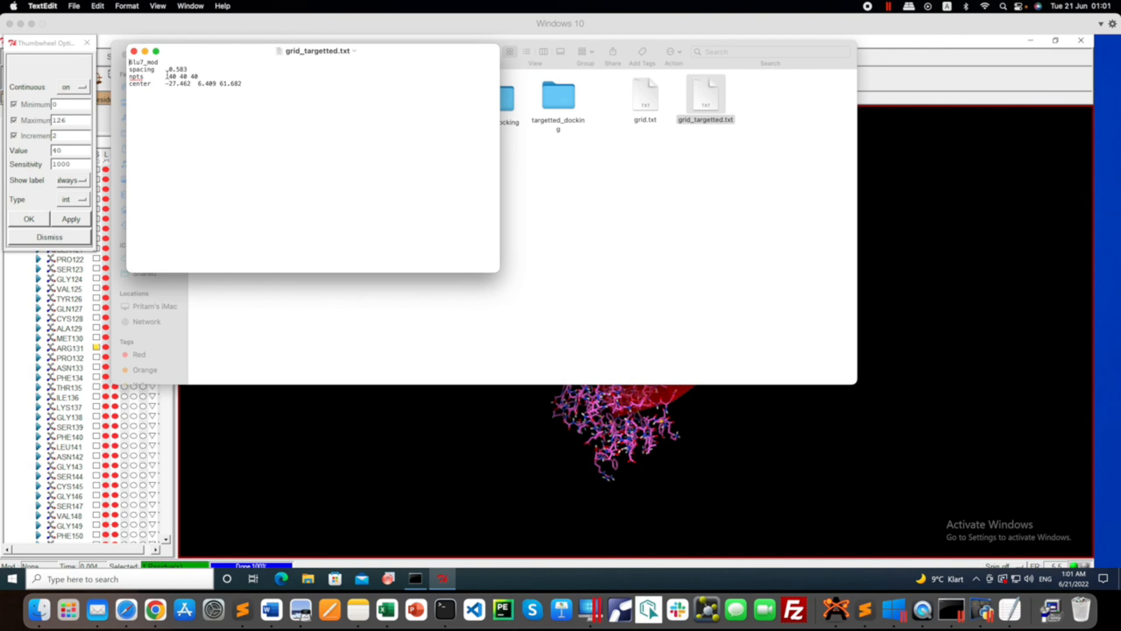
- Open grid.txt beside grid_targetted.txt and compare the npts and center values of the blind and targeted grids
drag(168, 76, 199, 70)
drag(162, 84, 246, 84)
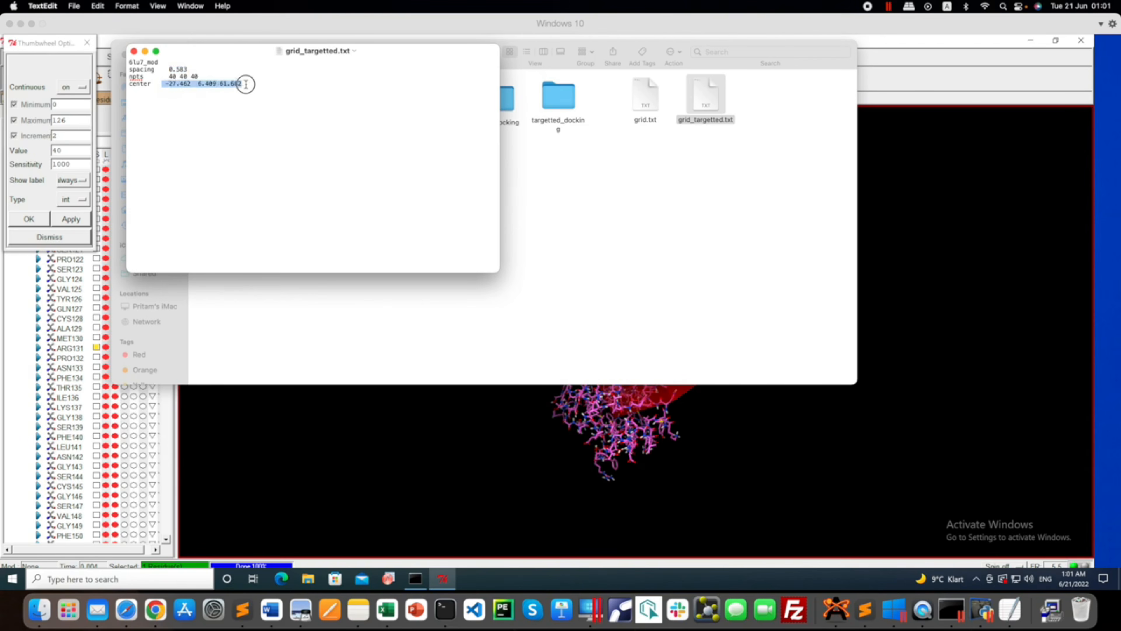
drag(244, 52, 550, 220)
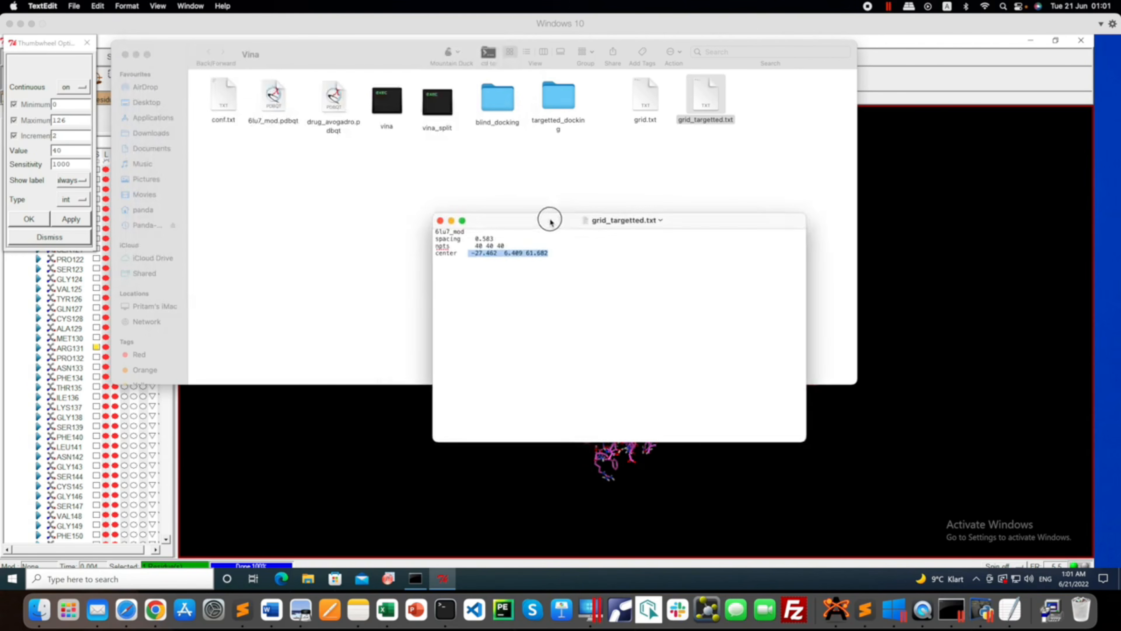
double_click(646, 106)
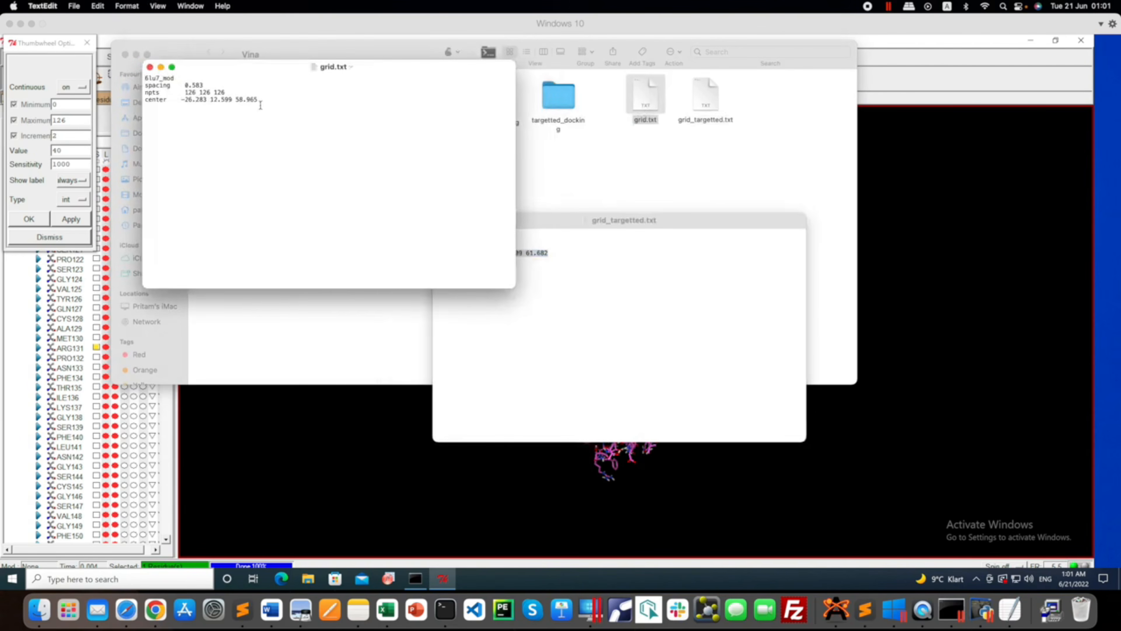
drag(232, 69, 147, 197)
drag(93, 230, 195, 232)
click(476, 257)
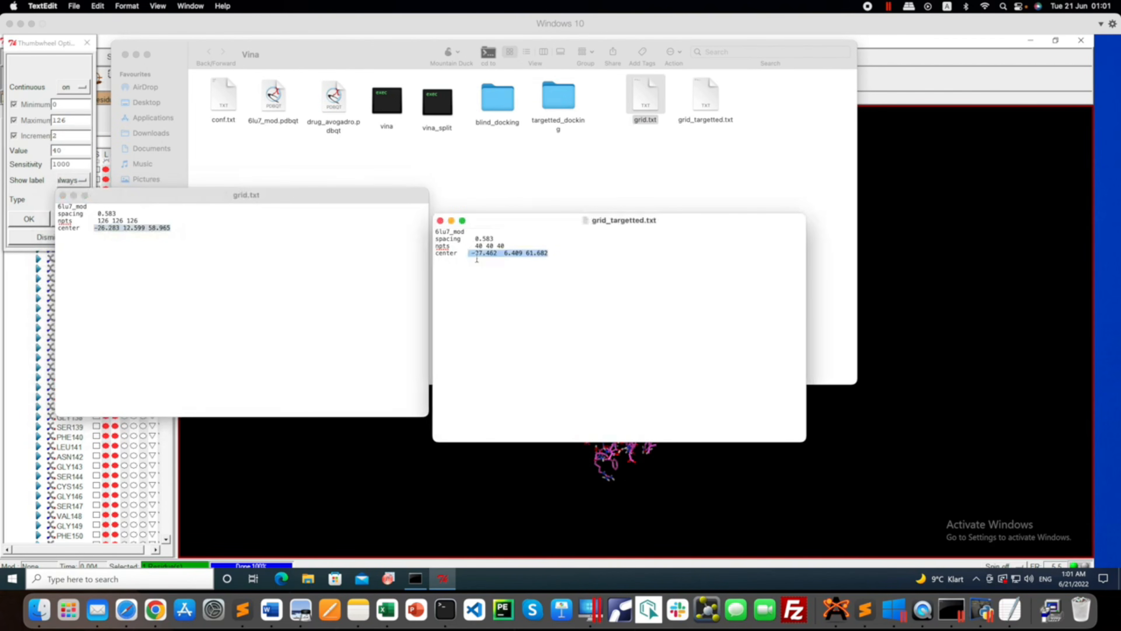
drag(470, 253, 554, 255)
- Switch back to AutoDockTools and inspect the targeted grid box around the receptor
click(539, 496)
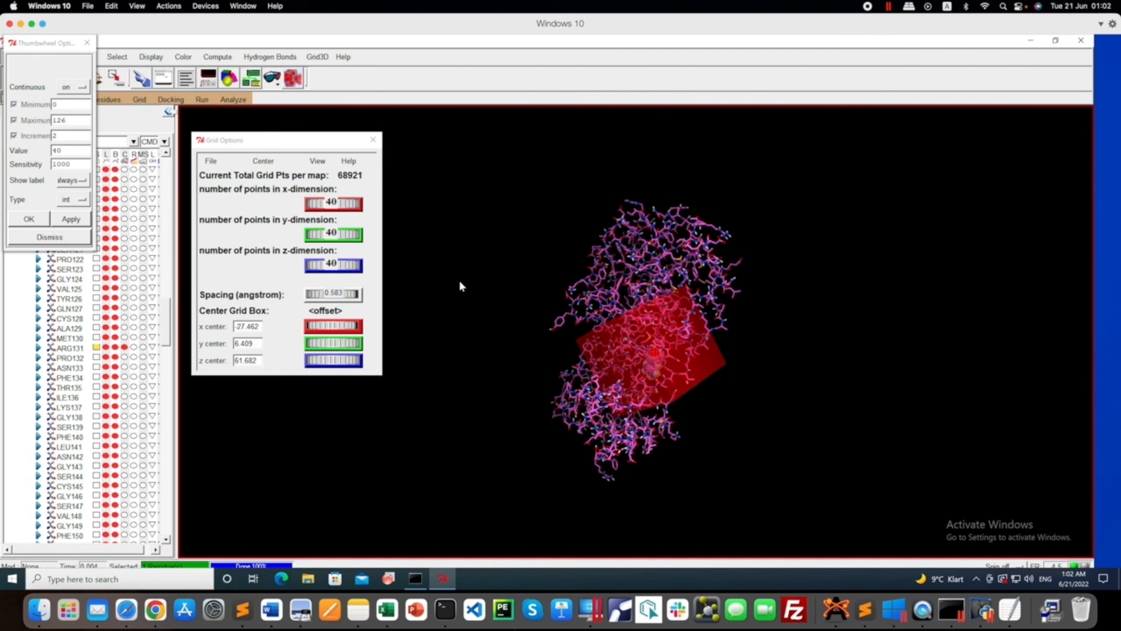
scroll(460, 282, down, 8)
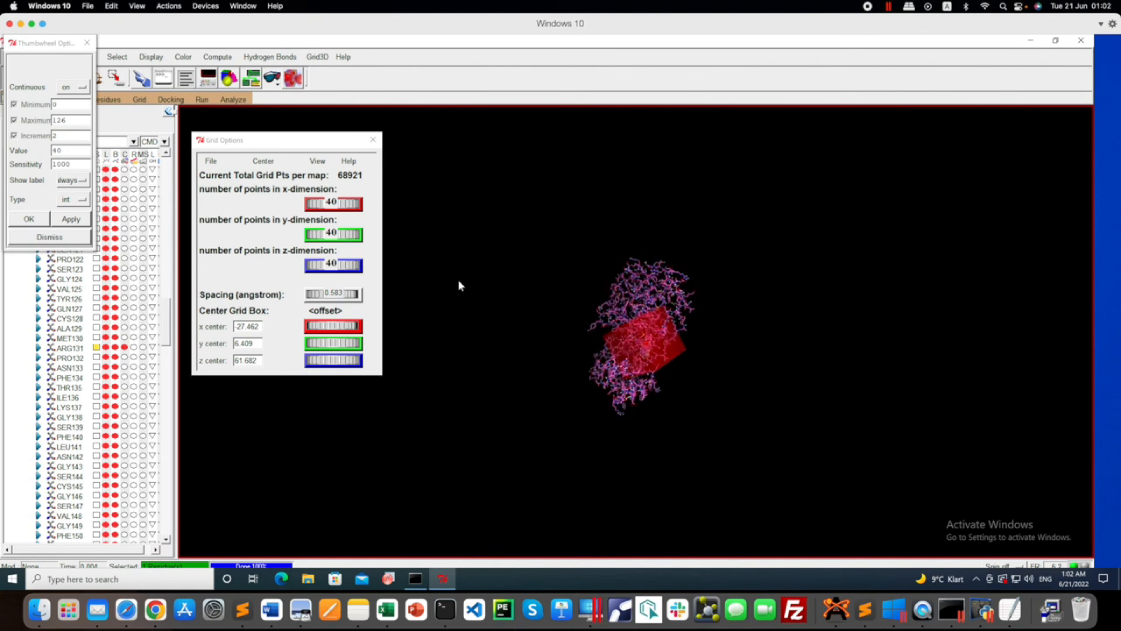
scroll(459, 282, up, 8)
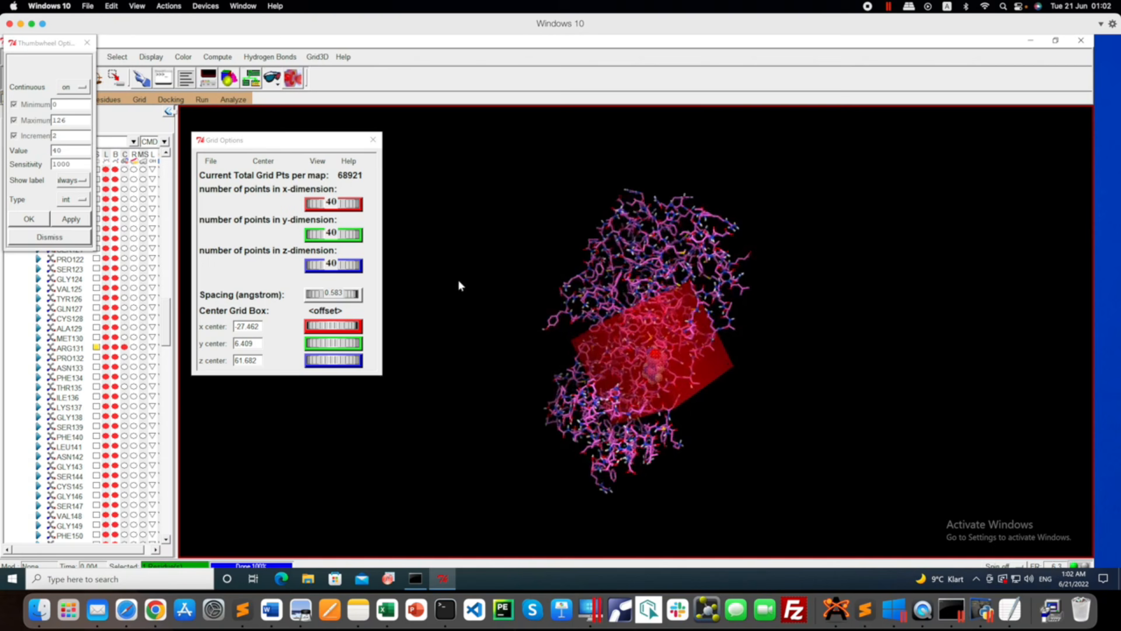
scroll(459, 282, up, 2)
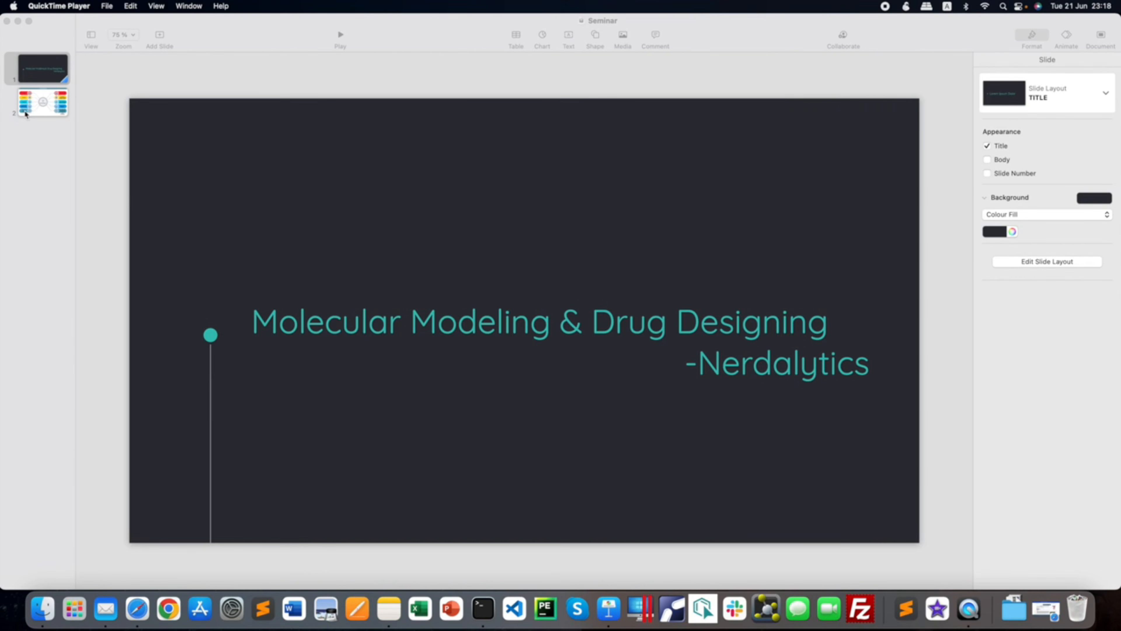
- Switch to the Seminar presentation in Keynote and review the docking tools on the Computational Methods slide
click(43, 108)
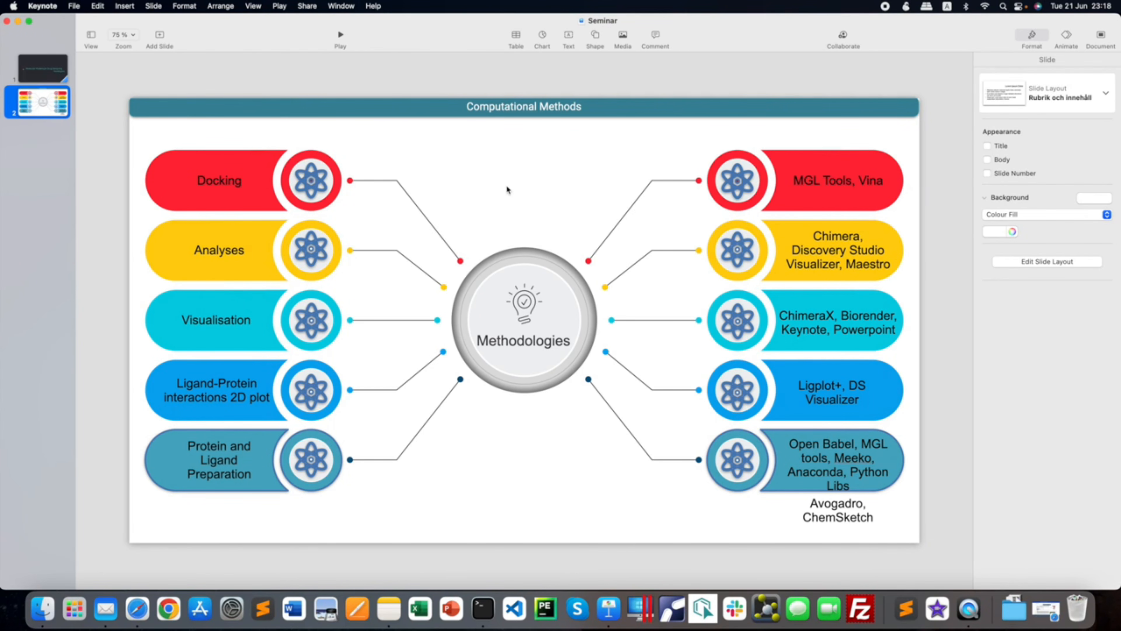
click(230, 188)
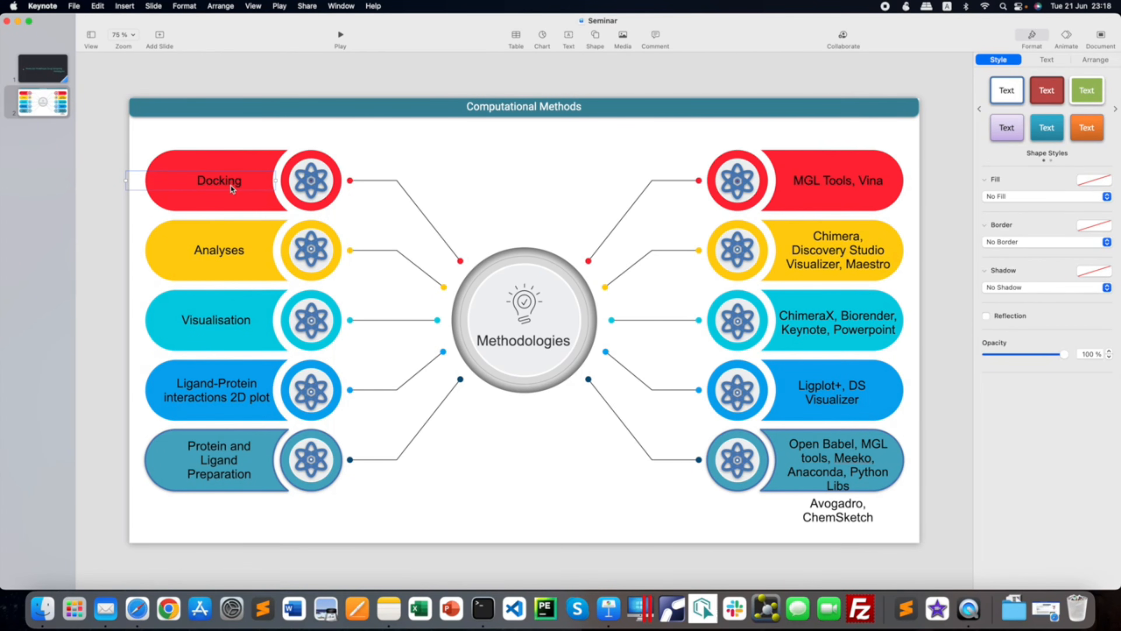
click(868, 187)
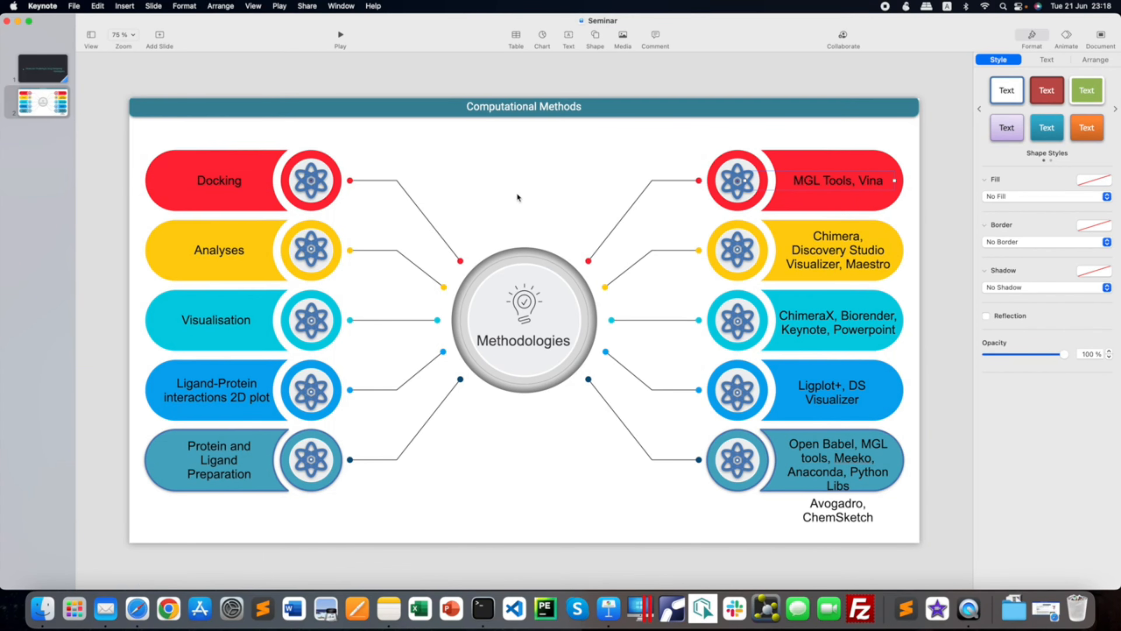
click(18, 21)
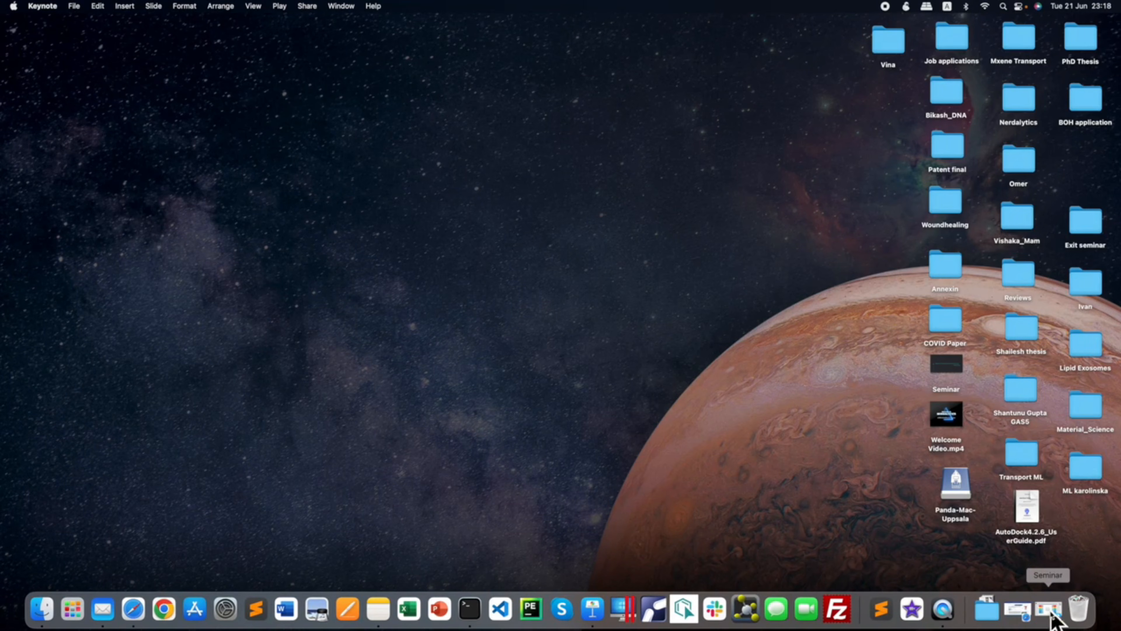
- Switch to Safari and read the AutoDock Vina 1.2.0 article's introduction on AD4 and the MC/BFGS search algorithm
click(1015, 612)
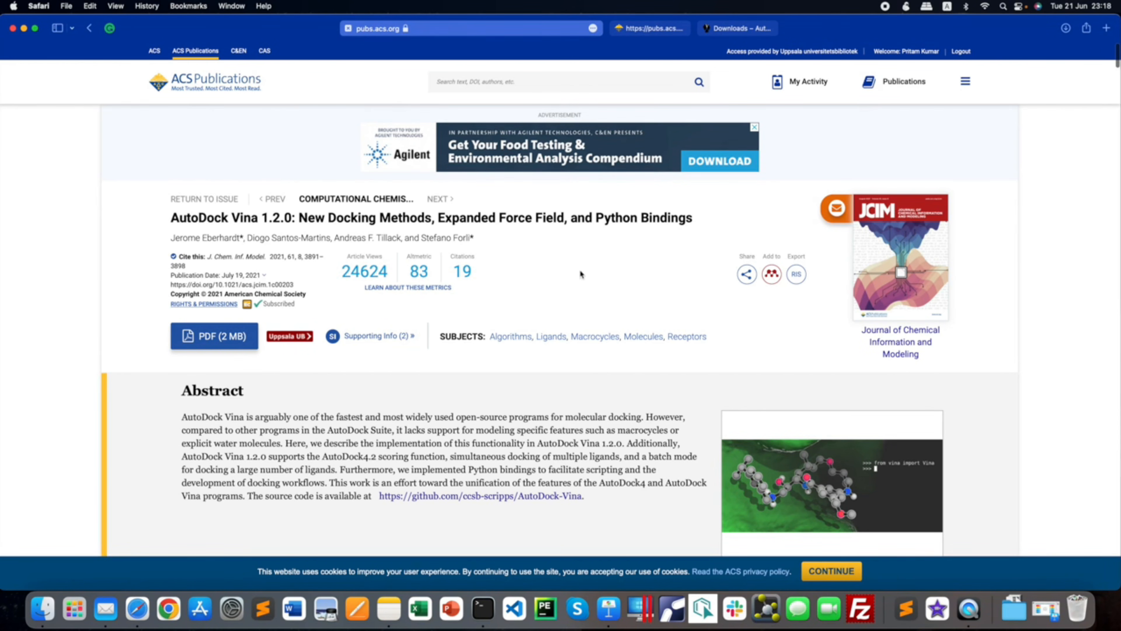
scroll(557, 276, down, 5)
scroll(557, 276, down, 5)
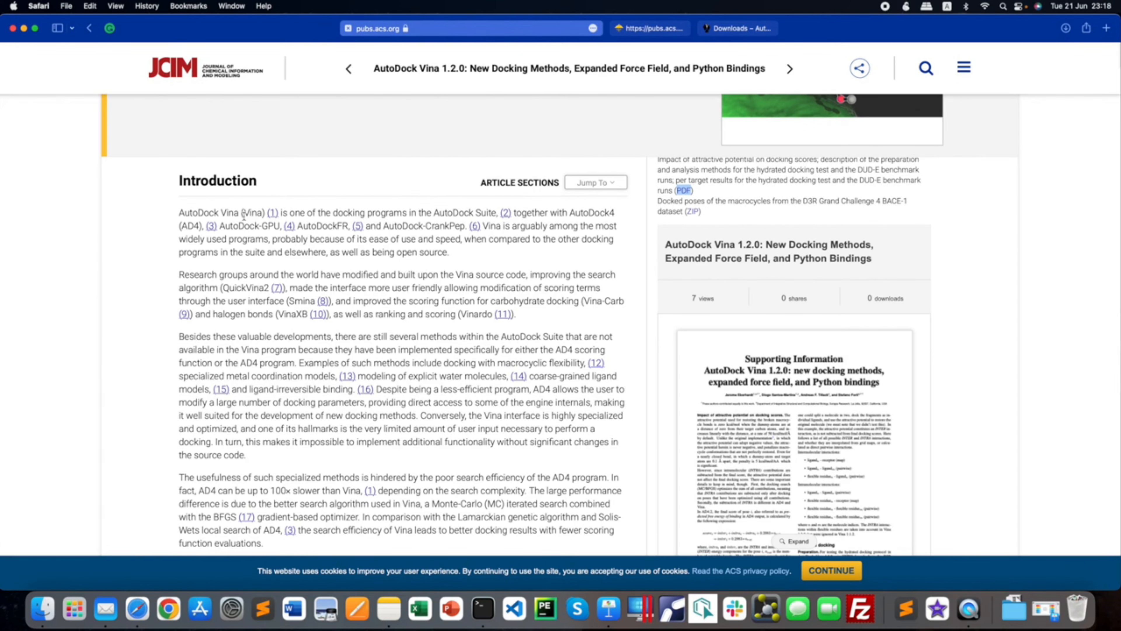
double_click(243, 364)
scroll(302, 359, down, 5)
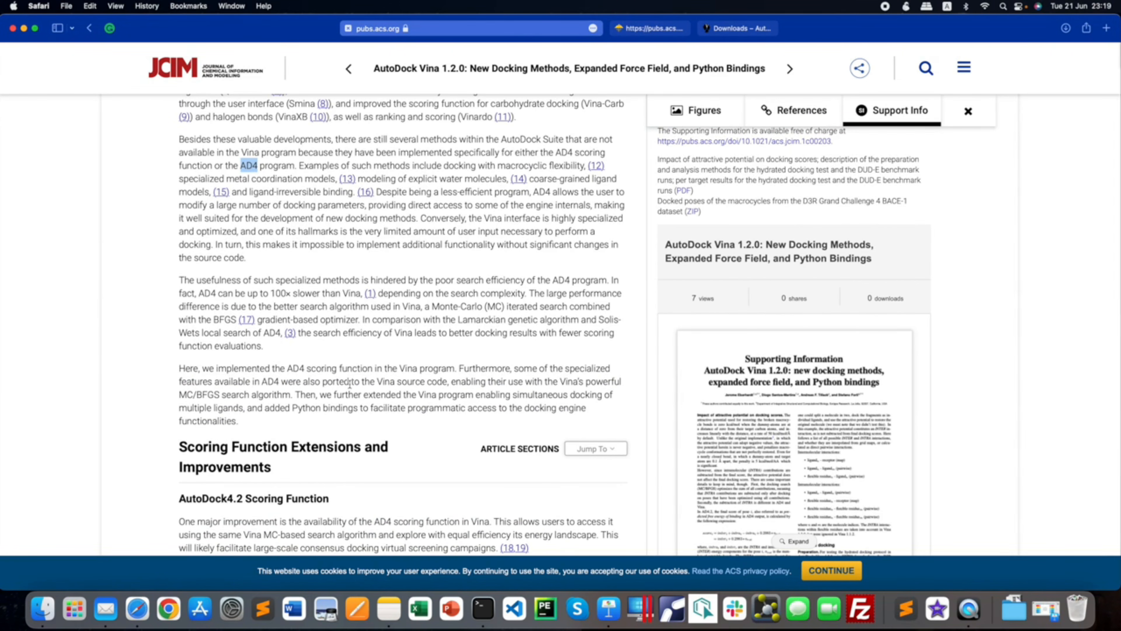
click(180, 395)
drag(197, 394, 222, 396)
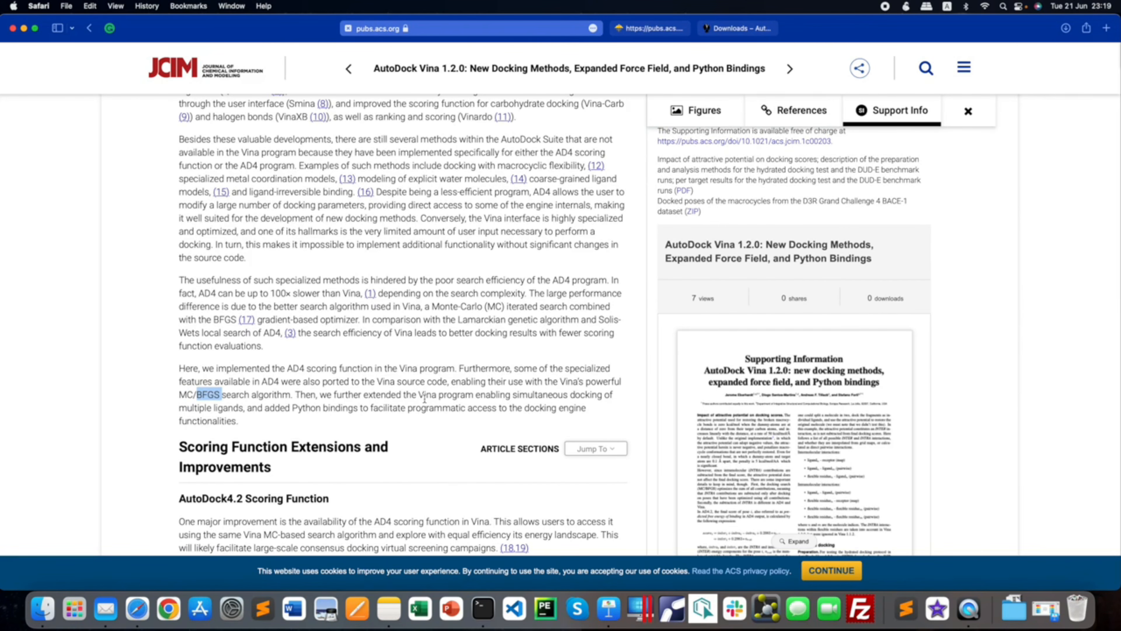
- Skim the article's scoring function, grid map and new docking method sections through to Table 1 on macrocycle redocking
scroll(425, 399, down, 10)
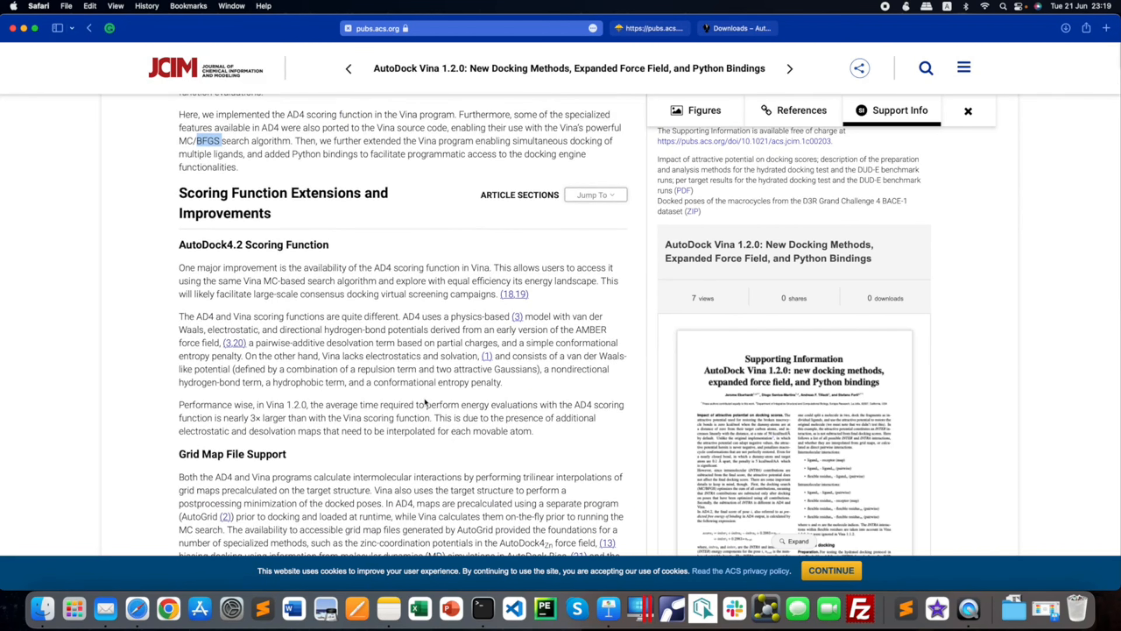
scroll(425, 400, down, 10)
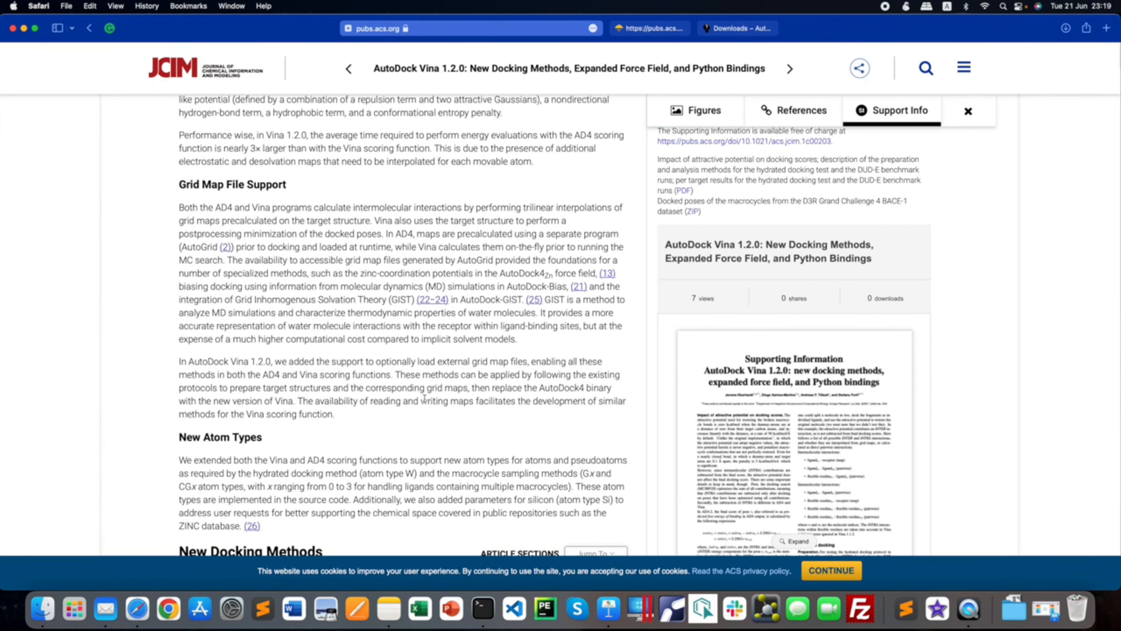
scroll(423, 398, down, 10)
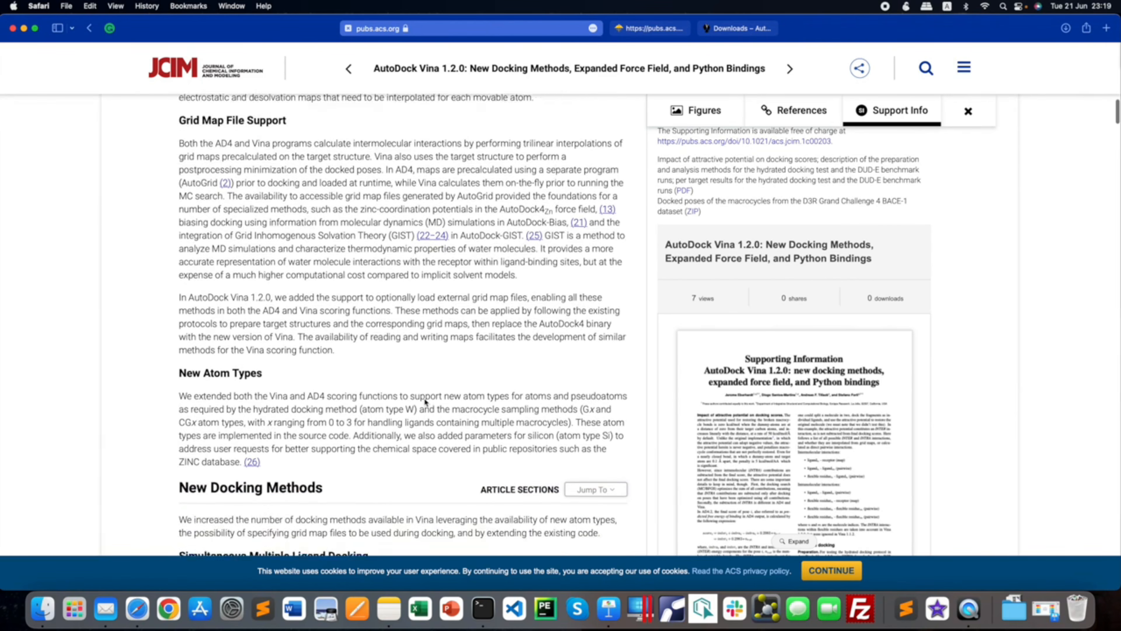
scroll(424, 401, down, 15)
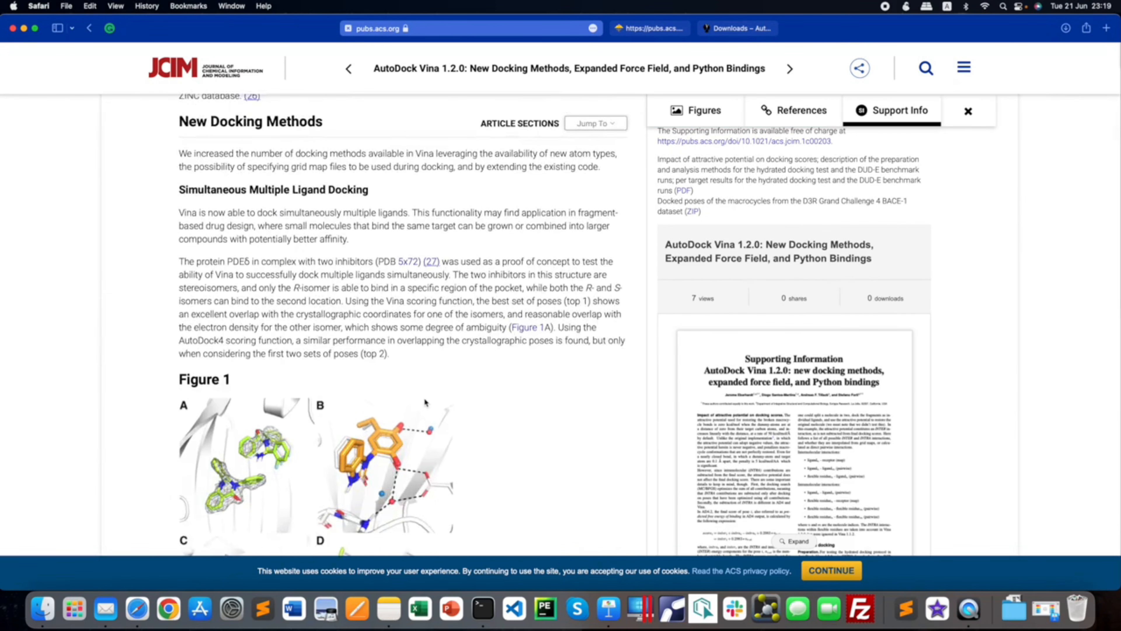
scroll(424, 401, down, 17)
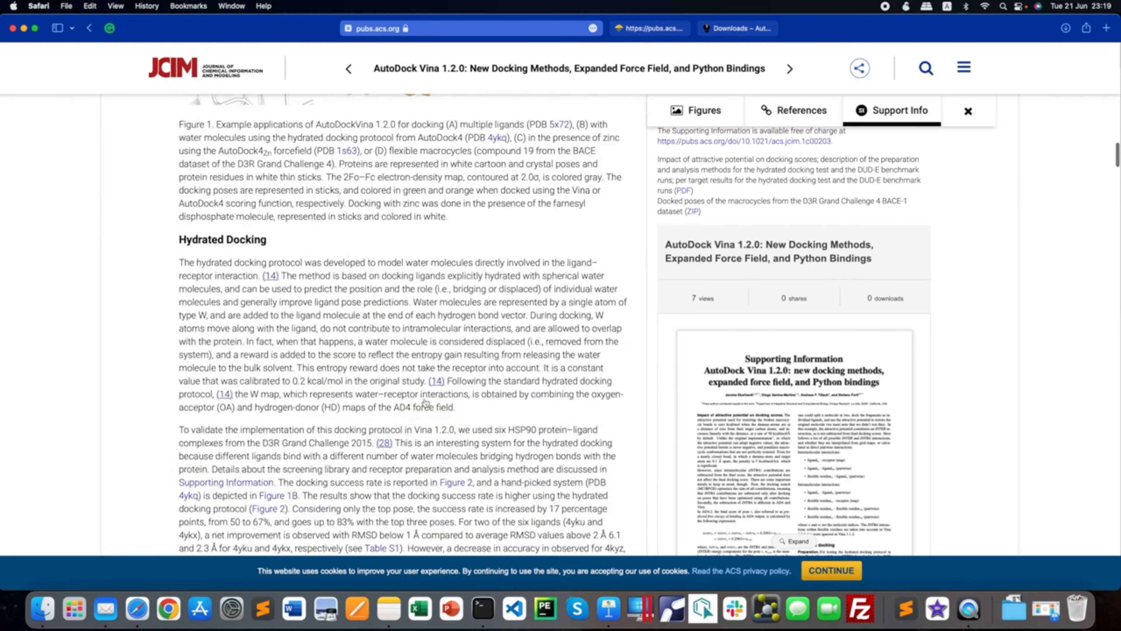
scroll(425, 402, down, 15)
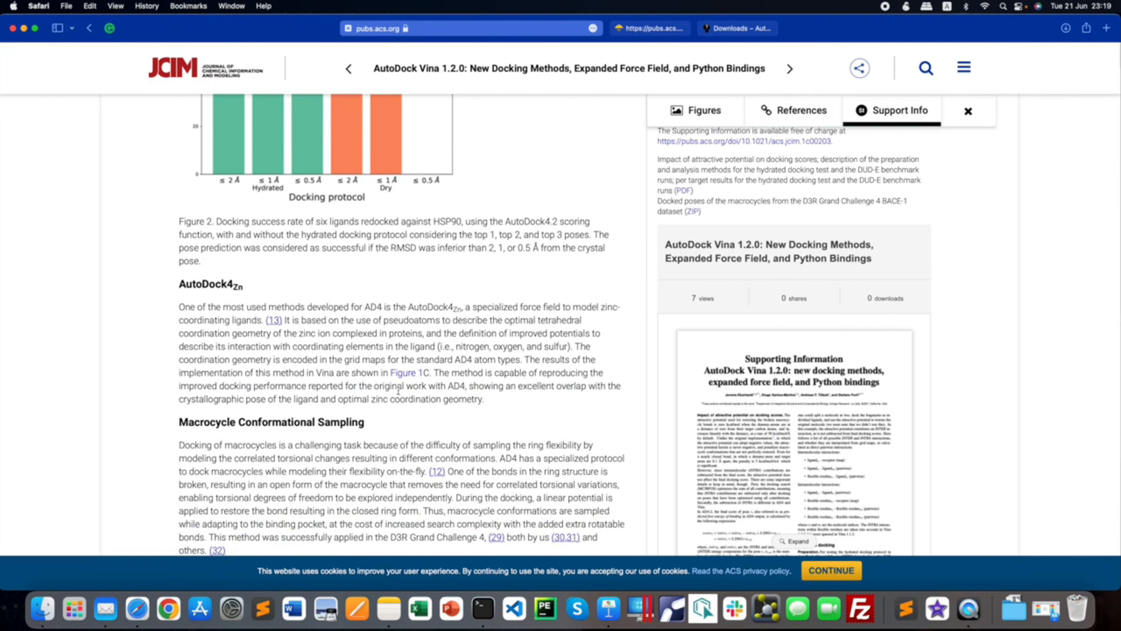
scroll(398, 391, down, 12)
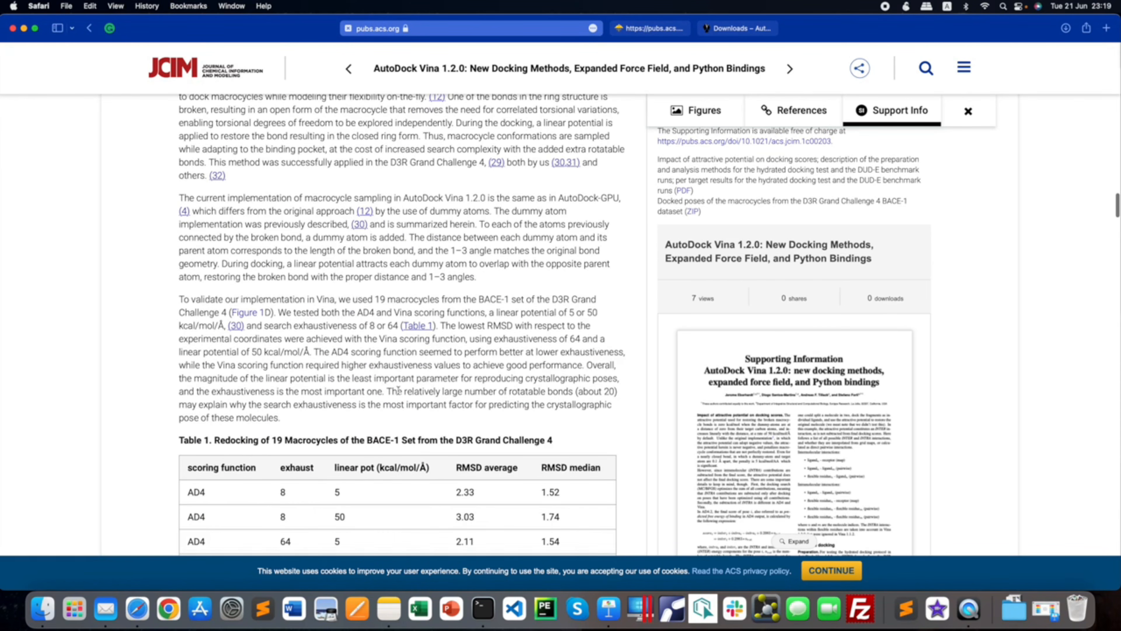
scroll(399, 390, down, 6)
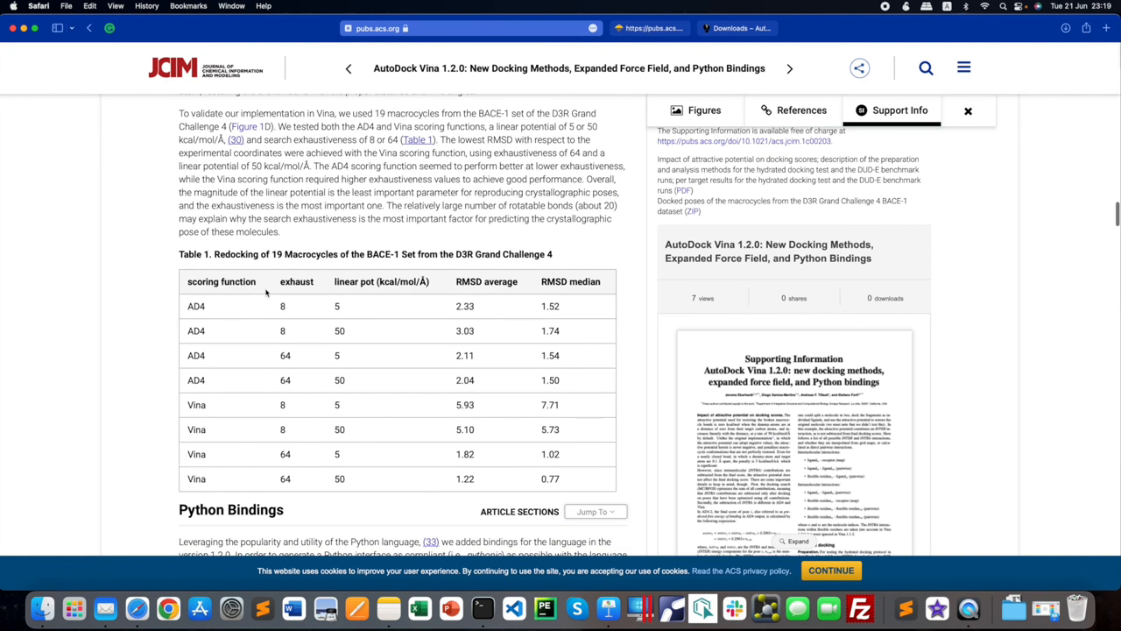
- Examine the exhaust column of Table 1 and the preceding paragraph on the search exhaustiveness tested
drag(281, 283, 317, 286)
click(279, 308)
double_click(283, 380)
double_click(283, 479)
scroll(319, 242, up, 3)
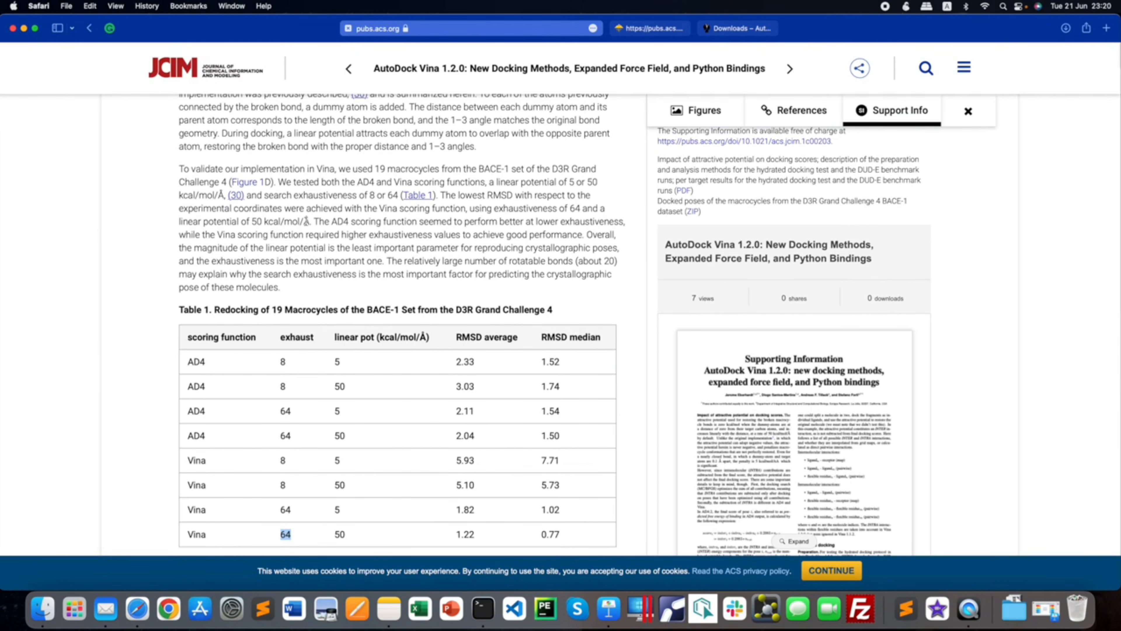
drag(356, 182, 376, 182)
drag(294, 195, 398, 197)
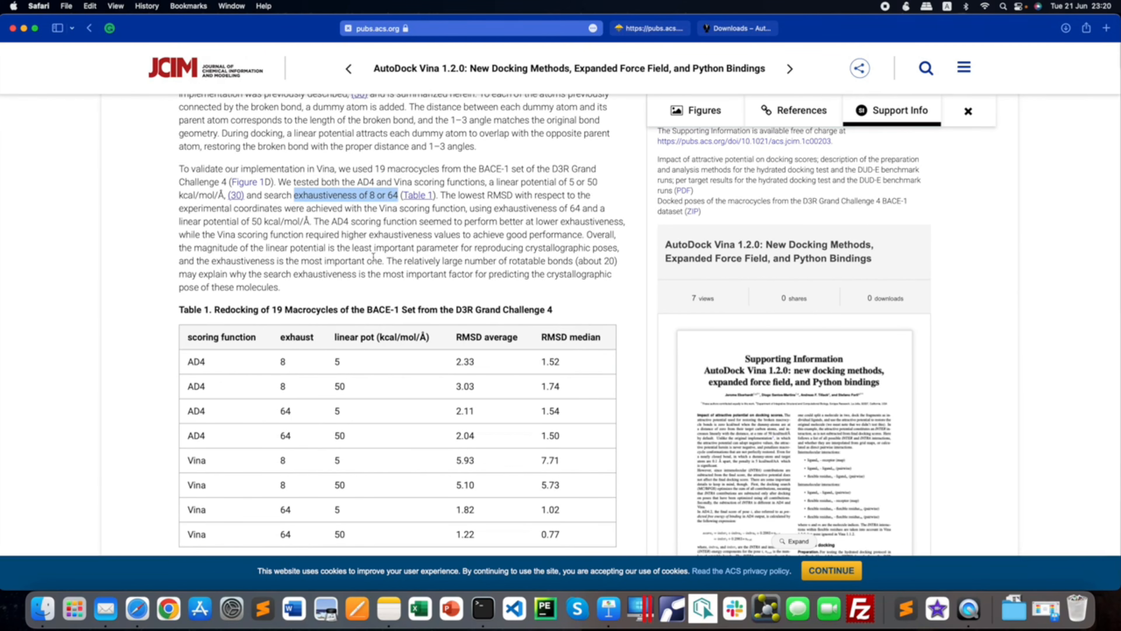
click(373, 256)
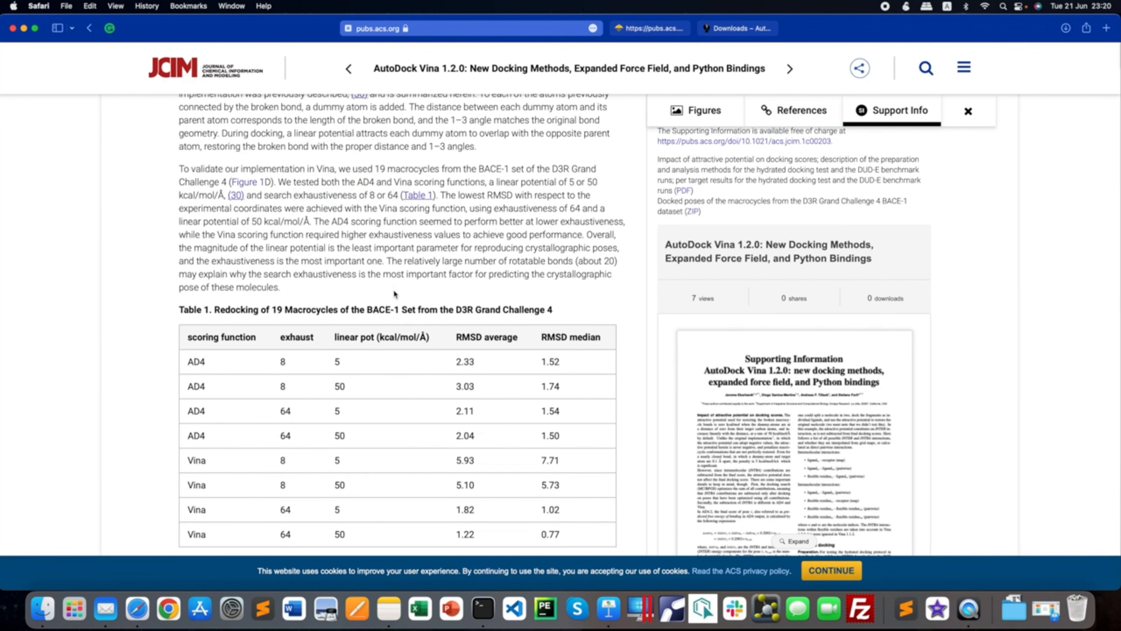
- Compare the Vina and AD4 rows of Table 1 at exhaustiveness 8 and 64, and revisit the macrocycle sampling text
scroll(394, 294, down, 5)
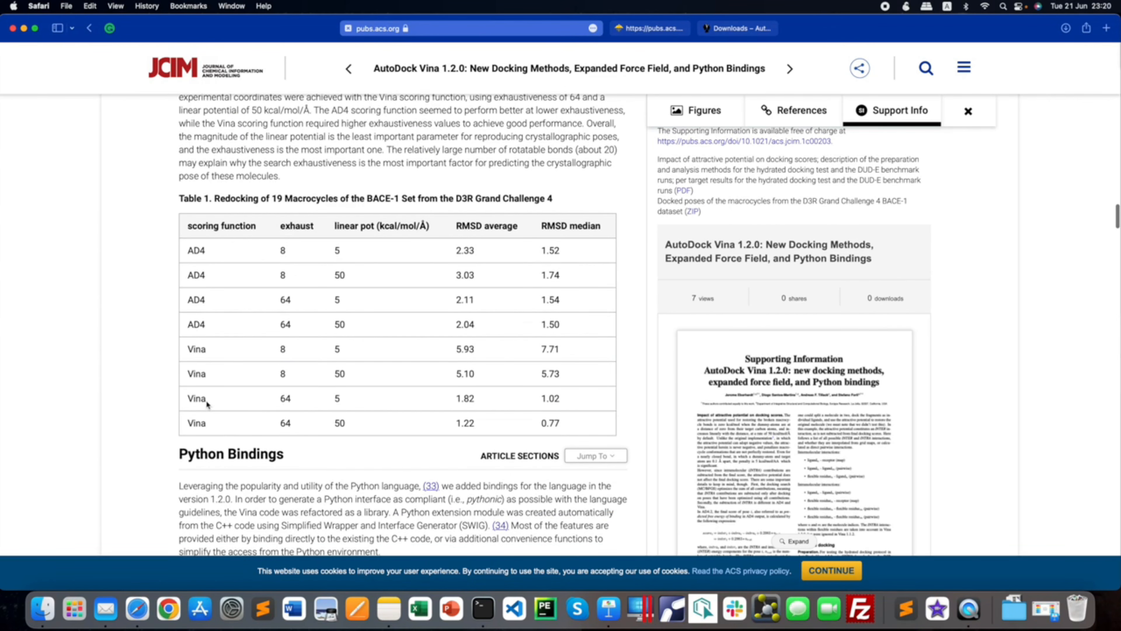
drag(207, 399, 187, 399)
click(282, 374)
double_click(281, 373)
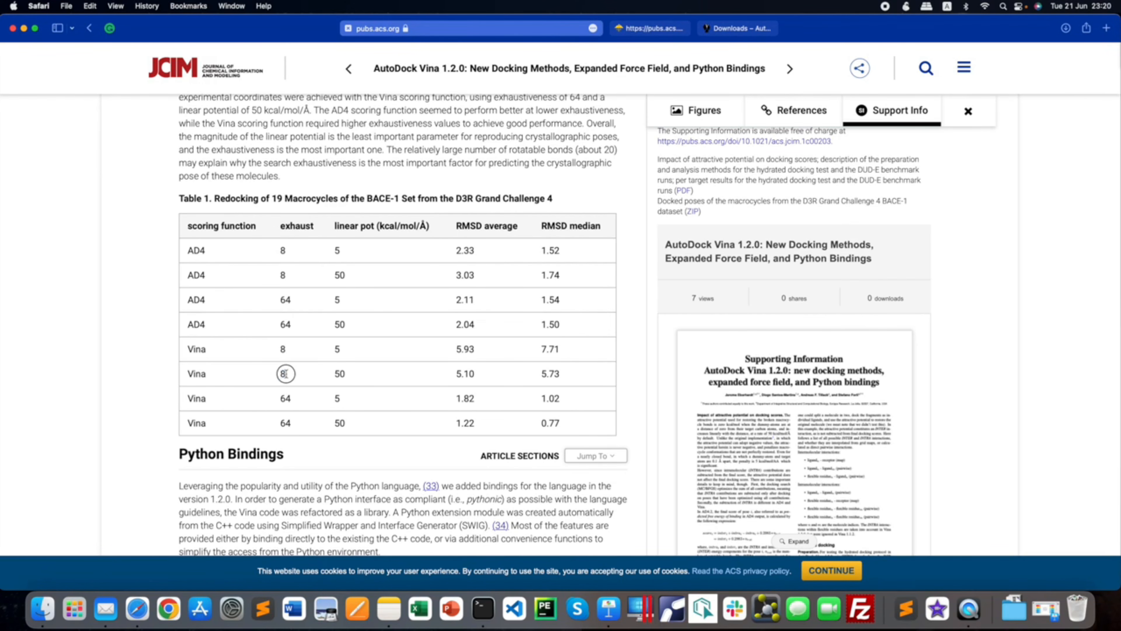
click(292, 423)
double_click(291, 424)
click(293, 431)
drag(204, 252, 188, 253)
scroll(260, 285, up, 3)
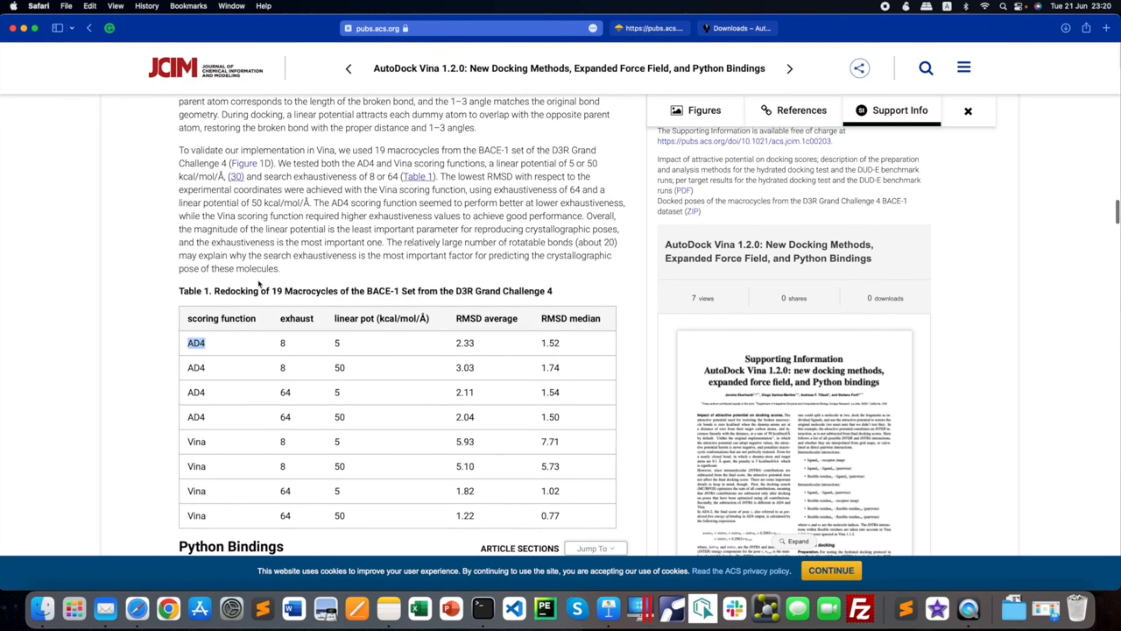
scroll(260, 283, up, 6)
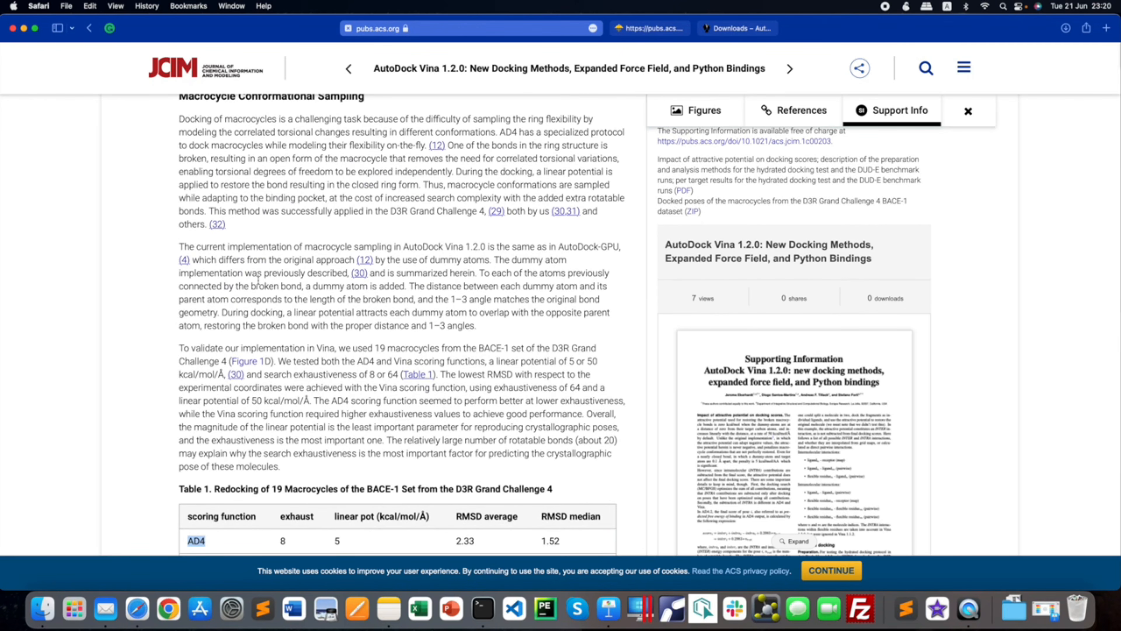
scroll(293, 282, down, 4)
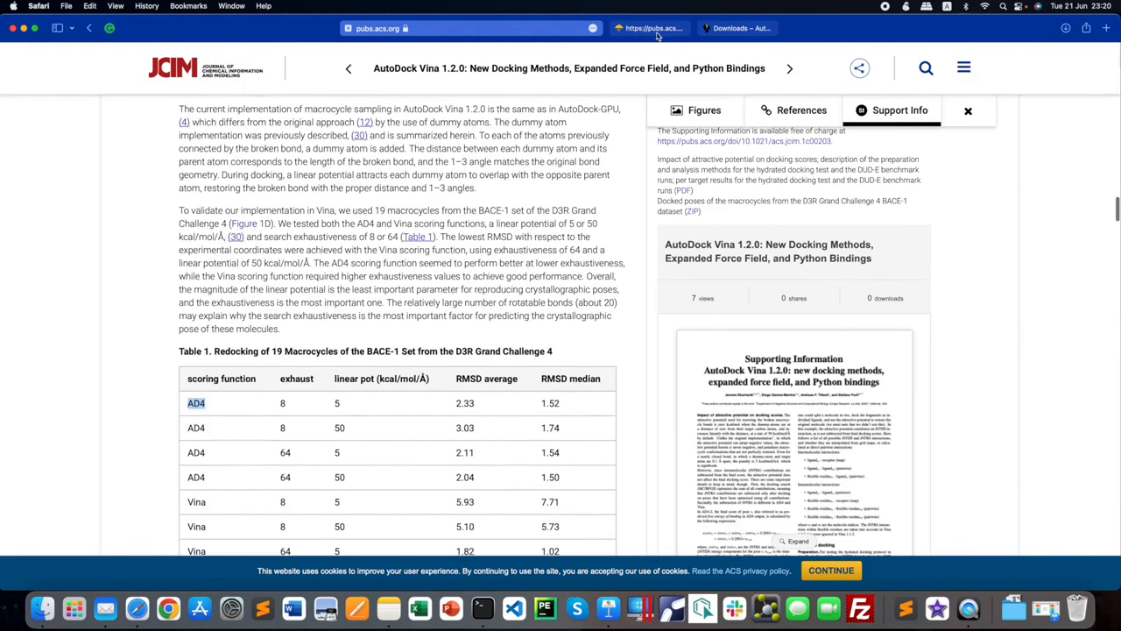
- Bring up the article's supporting information PDF and examine the Vina scoring function in equation 2
click(660, 35)
scroll(318, 257, up, 2)
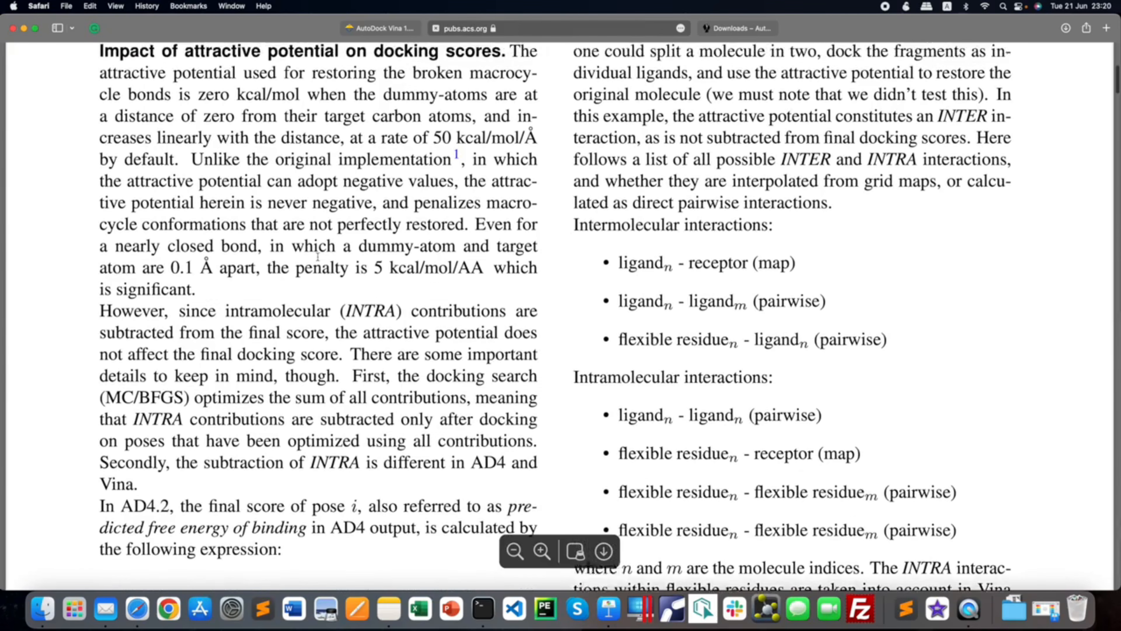
scroll(318, 257, down, 10)
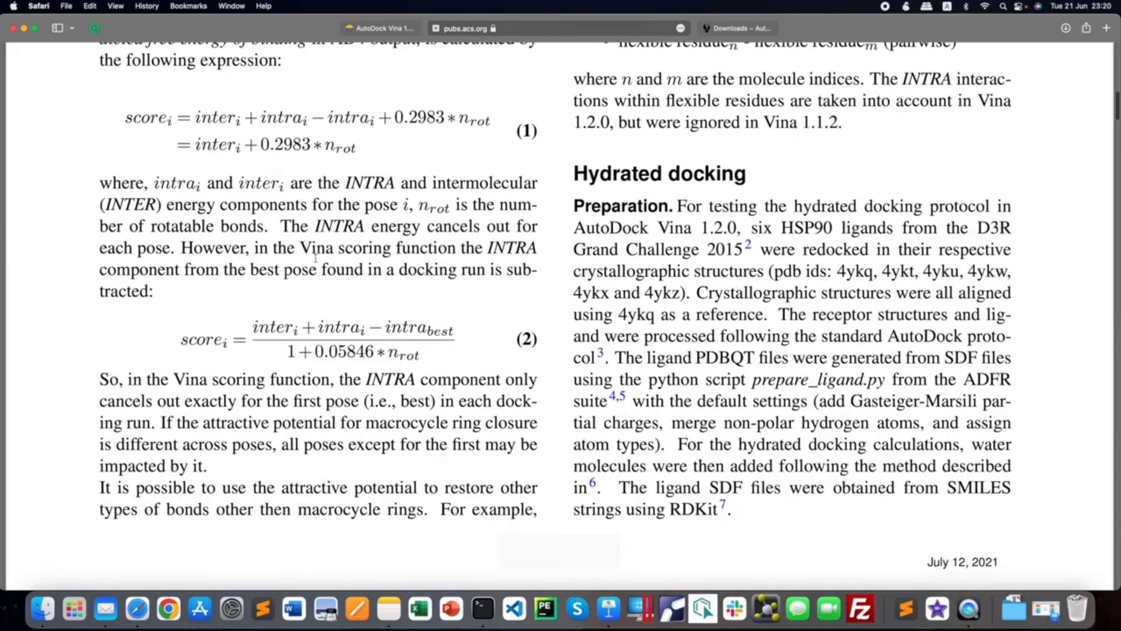
scroll(182, 347, down, 1)
drag(182, 346, 213, 345)
scroll(254, 335, up, 1)
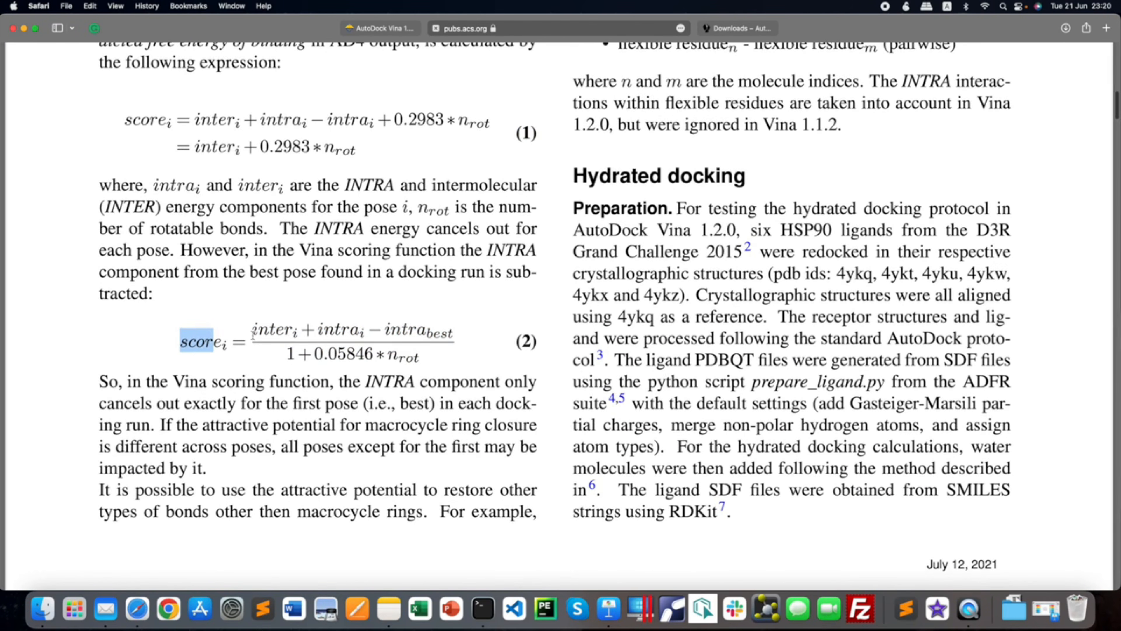
- Examine the terms of Vina score equation (2) and the explanation of how INTRA cancels for the first pose
drag(254, 333, 293, 335)
scroll(324, 336, up, 1)
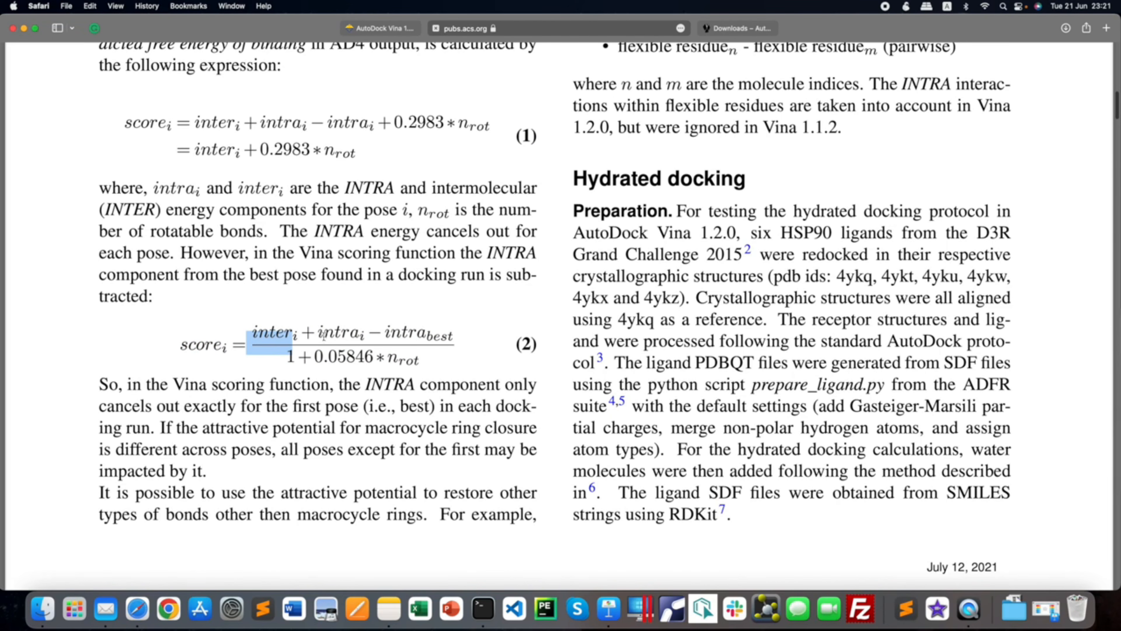
drag(319, 333, 399, 335)
scroll(420, 337, down, 1)
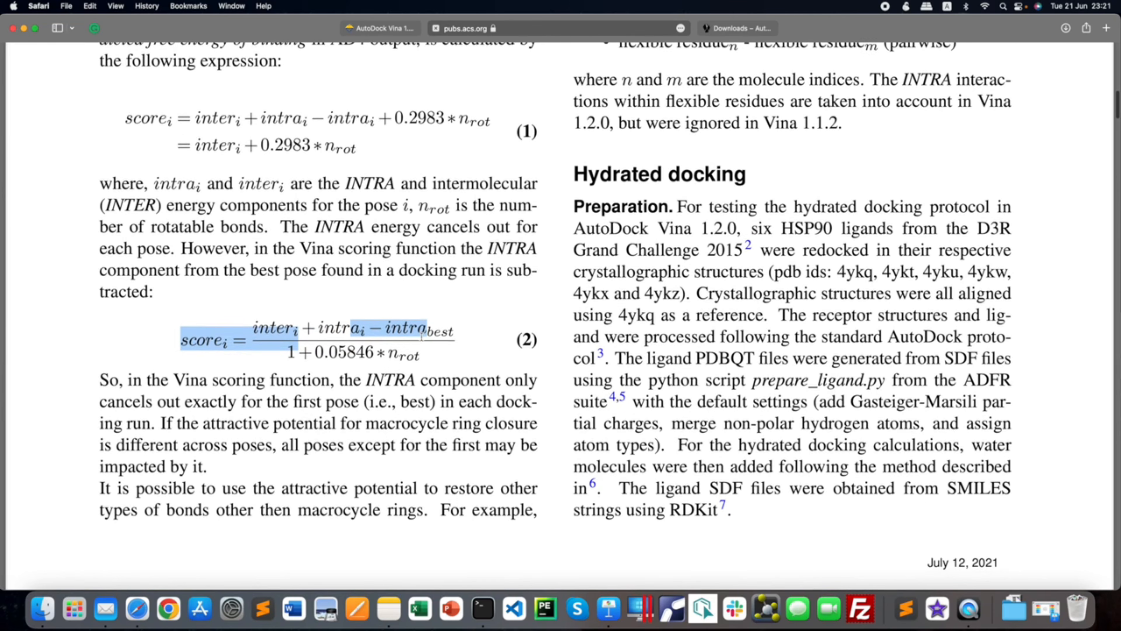
scroll(422, 337, down, 1)
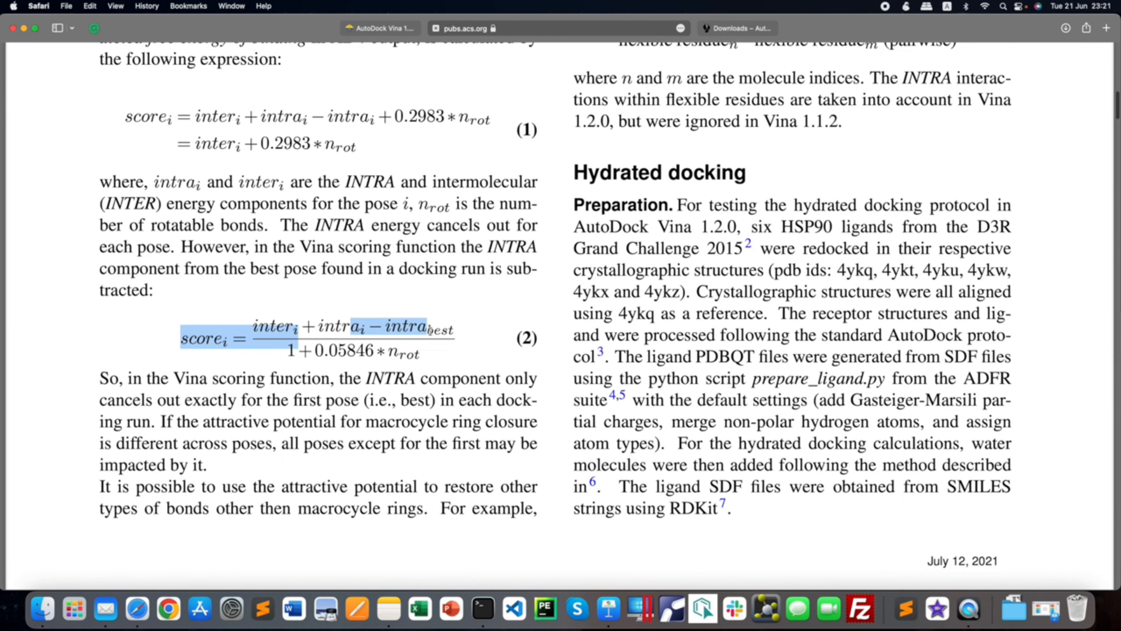
scroll(439, 331, down, 1)
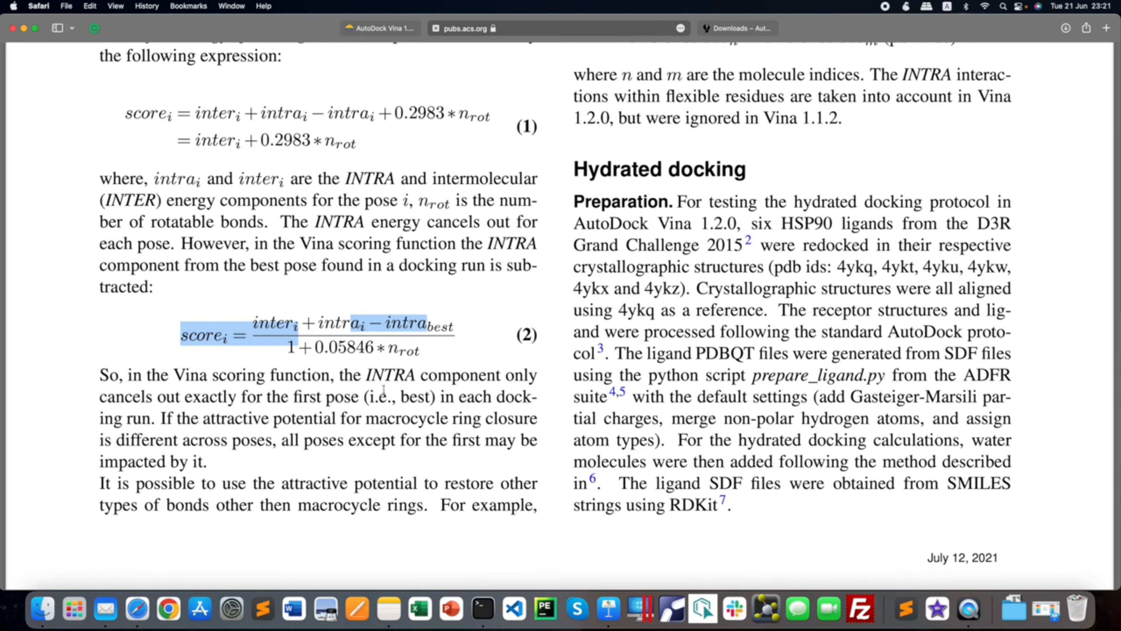
drag(174, 375, 339, 375)
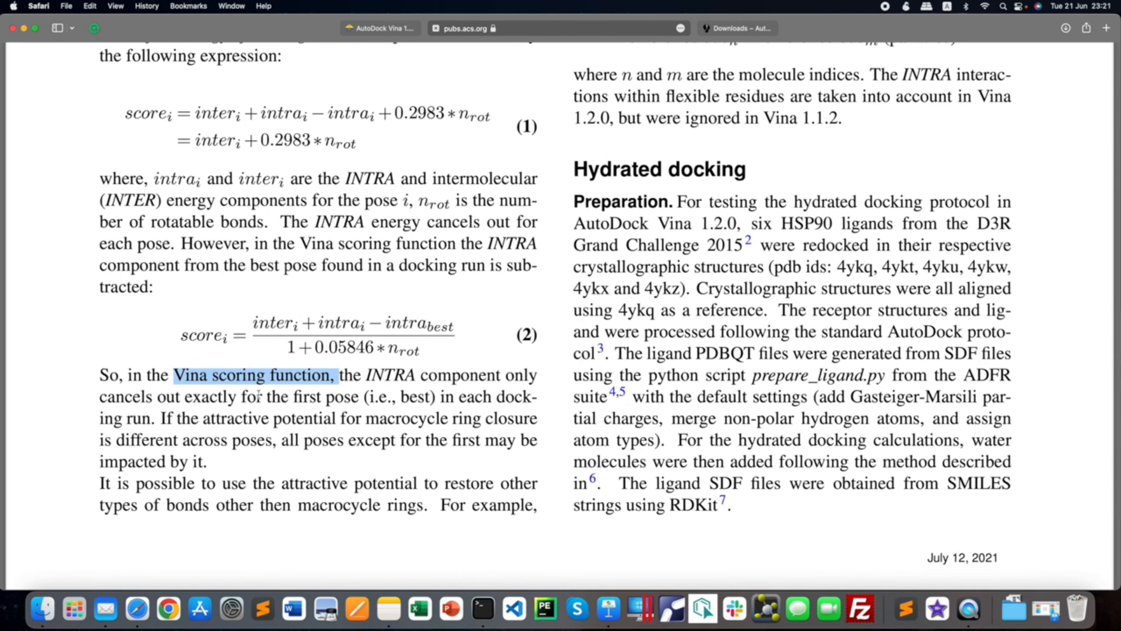
drag(361, 396, 288, 398)
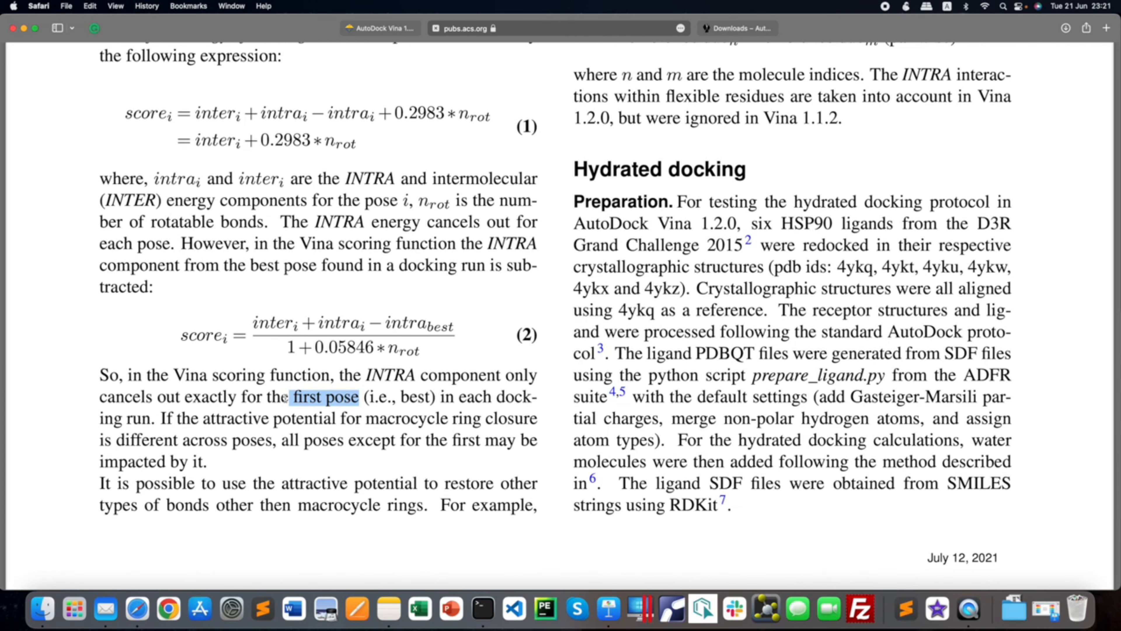
drag(402, 398, 432, 397)
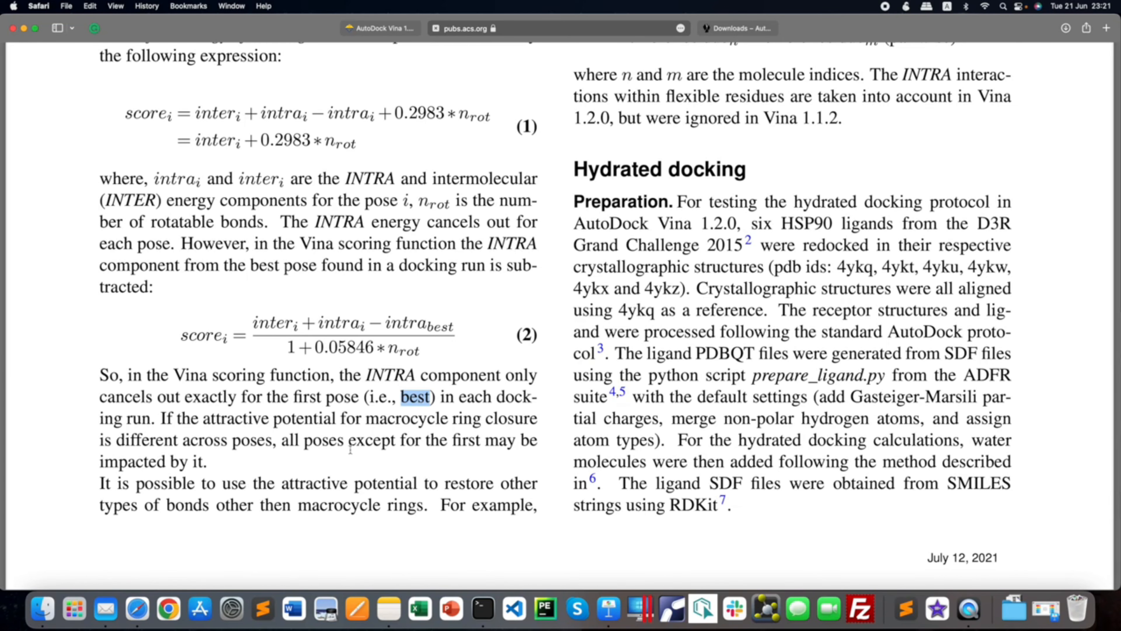
drag(214, 462, 148, 462)
click(231, 463)
scroll(378, 351, up, 5)
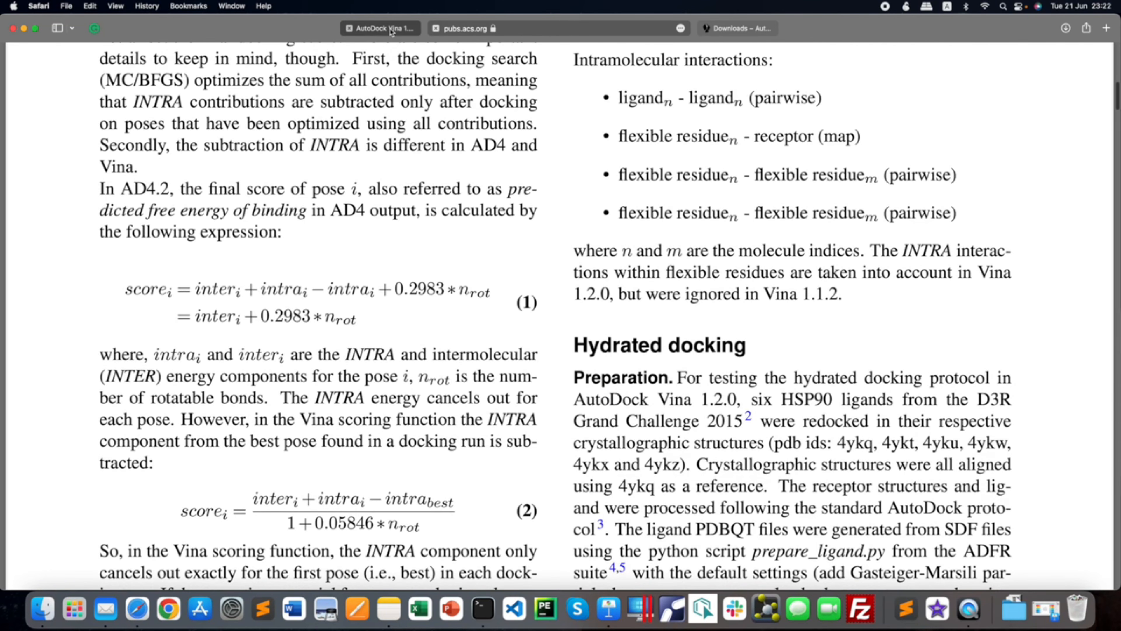
- Return to the AutoDock Vina 1.2.0 article and compare the Vina exhaustiveness values of 8 and 64 in Table 1
click(390, 29)
scroll(366, 349, down, 5)
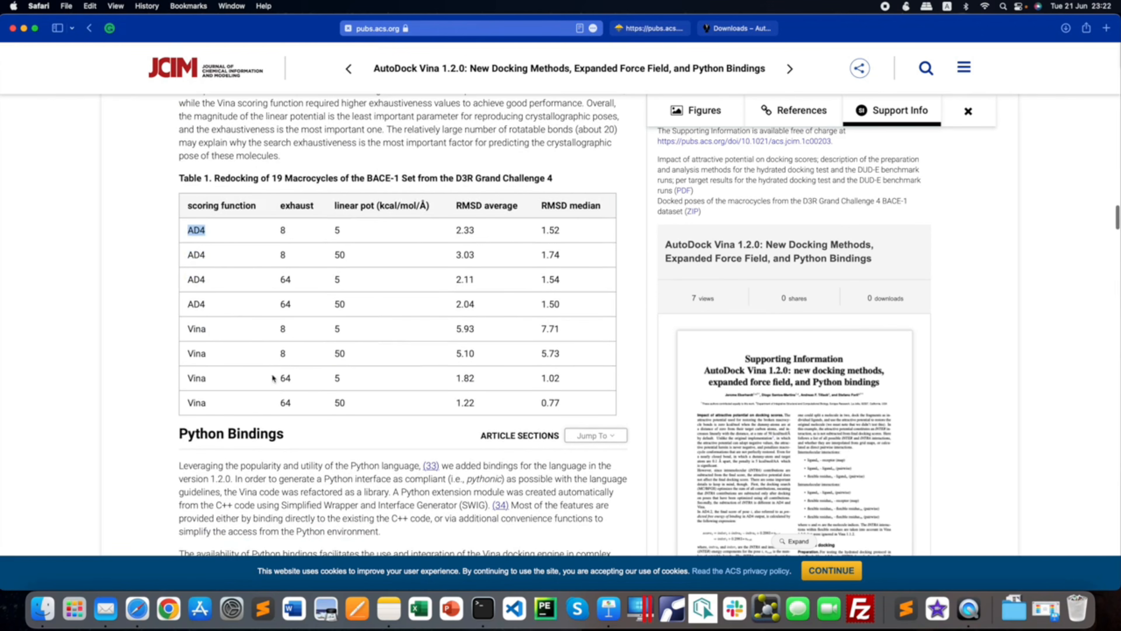
click(281, 355)
double_click(289, 402)
double_click(284, 353)
drag(279, 206, 327, 211)
double_click(283, 353)
drag(281, 378, 295, 378)
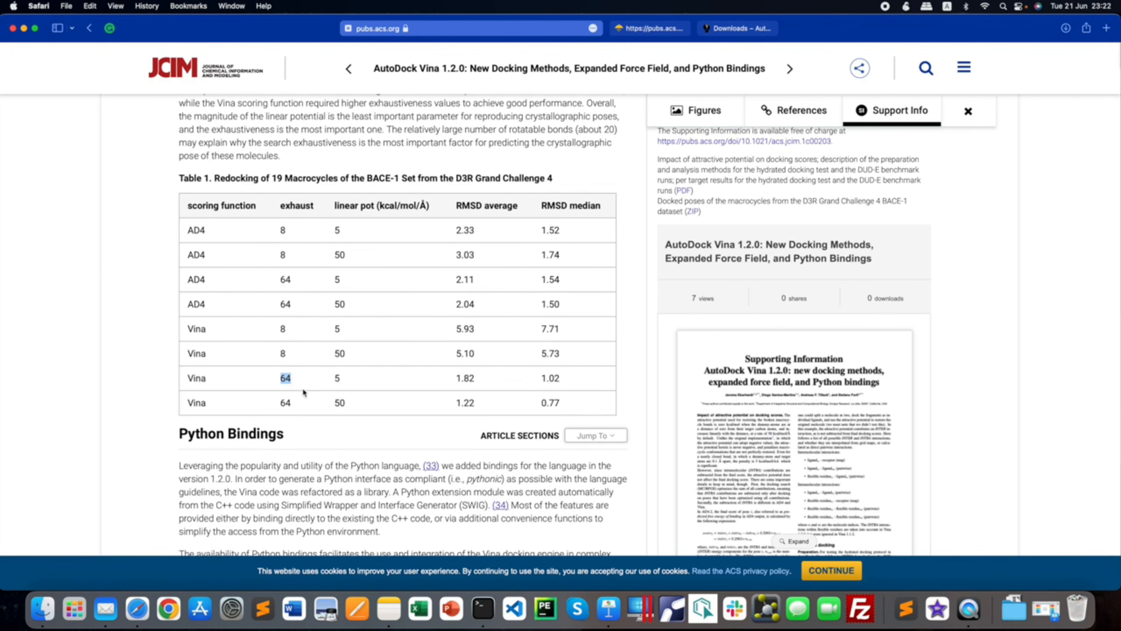
double_click(283, 354)
- Skim the article back to the AutoDock4.2 Scoring Function section and on to the example applications in Figure 1
scroll(353, 354, up, 5)
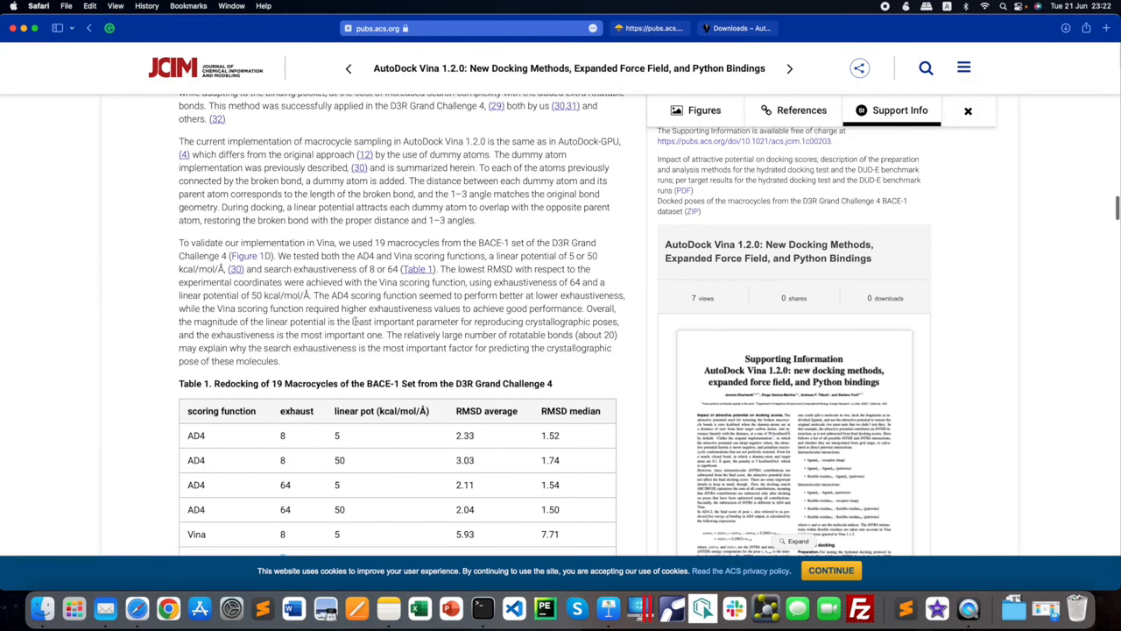
scroll(355, 321, up, 10)
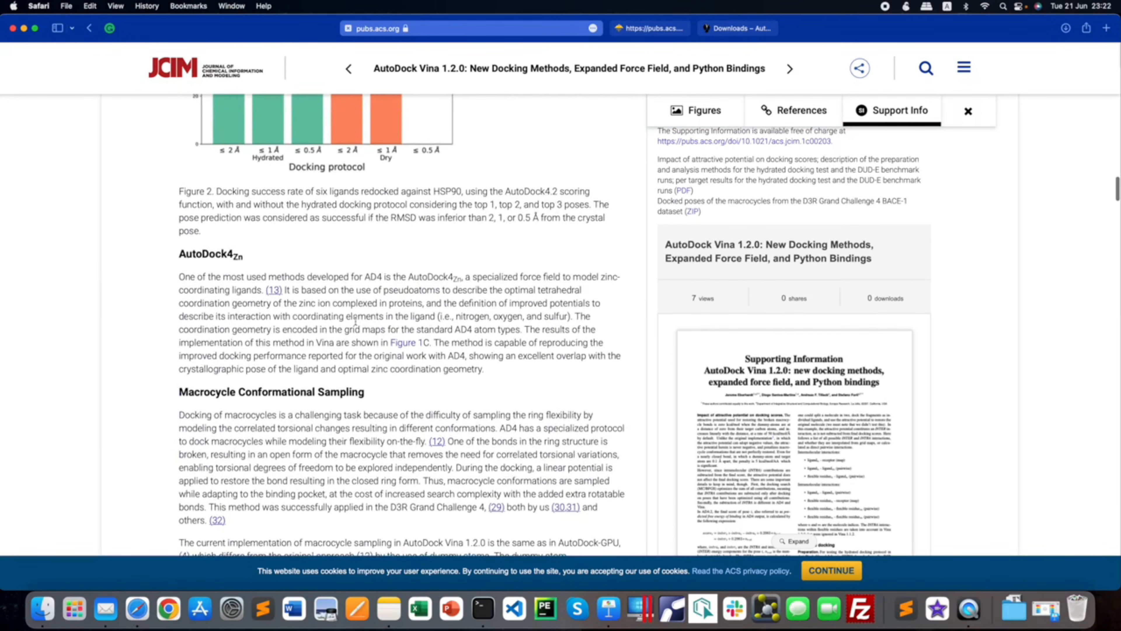
scroll(356, 322, up, 13)
scroll(356, 321, up, 15)
scroll(356, 321, up, 15)
scroll(356, 324, up, 10)
scroll(356, 324, up, 3)
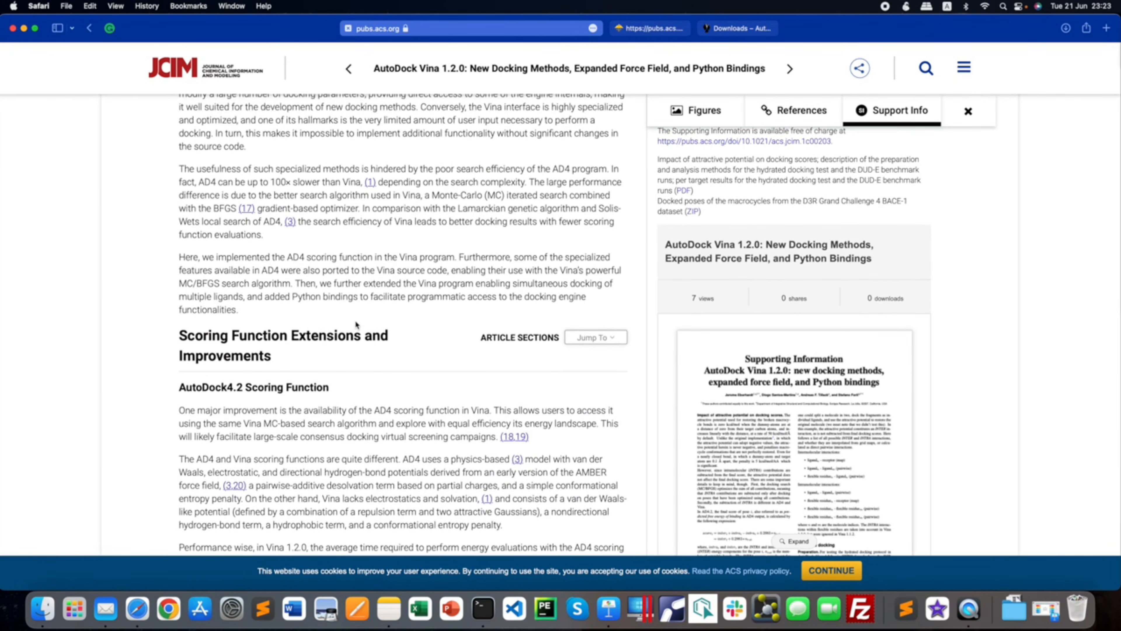
scroll(356, 324, down, 4)
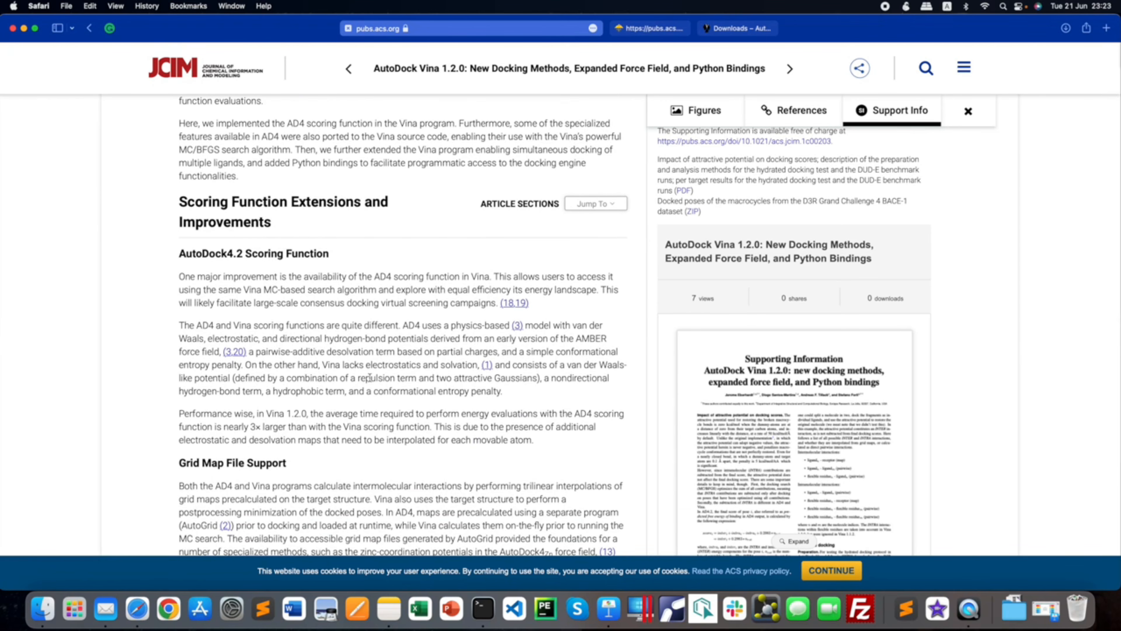
scroll(369, 378, down, 20)
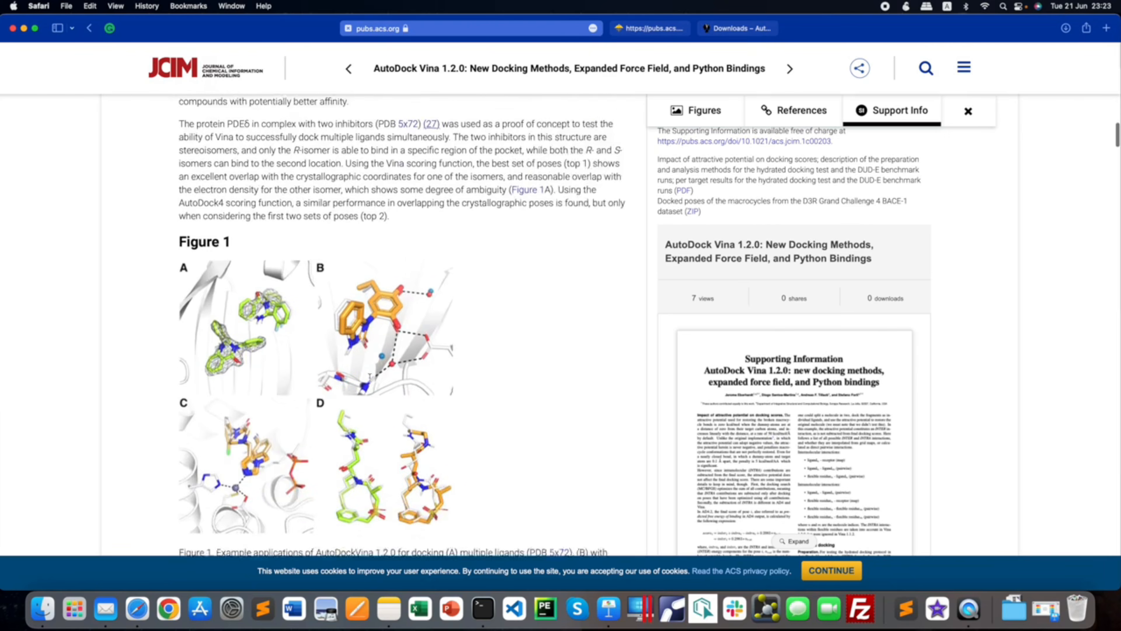
- View the Vina download page, then inspect the vina and vina_split executables in the bin folder of the downloaded autodock_vina_1_1_2_mac_catalina_64bit
click(706, 28)
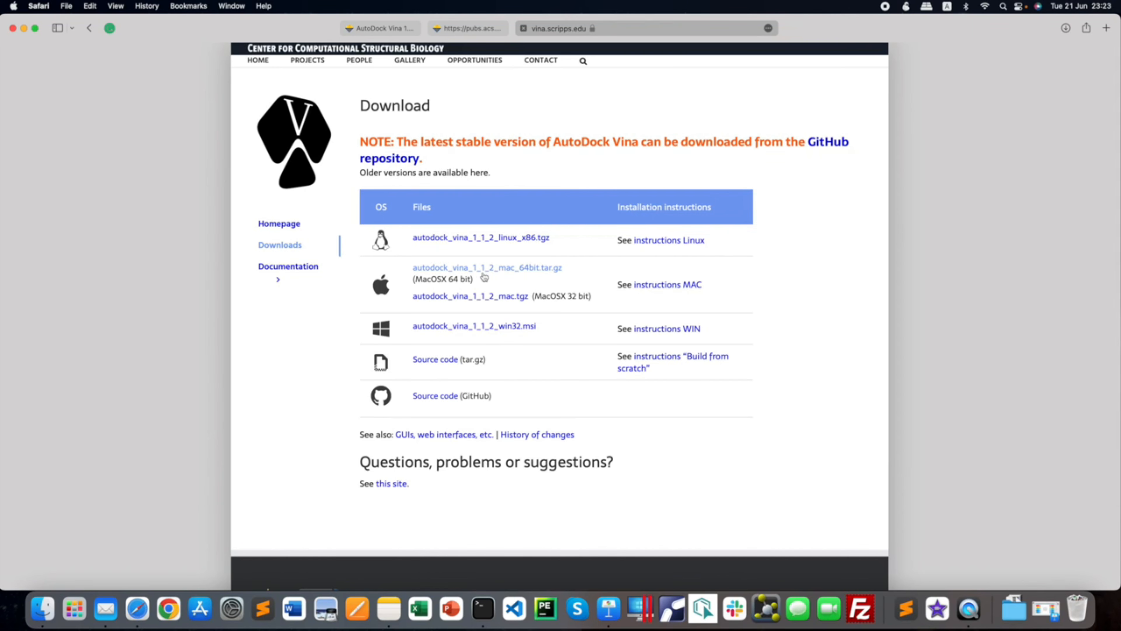
click(1014, 608)
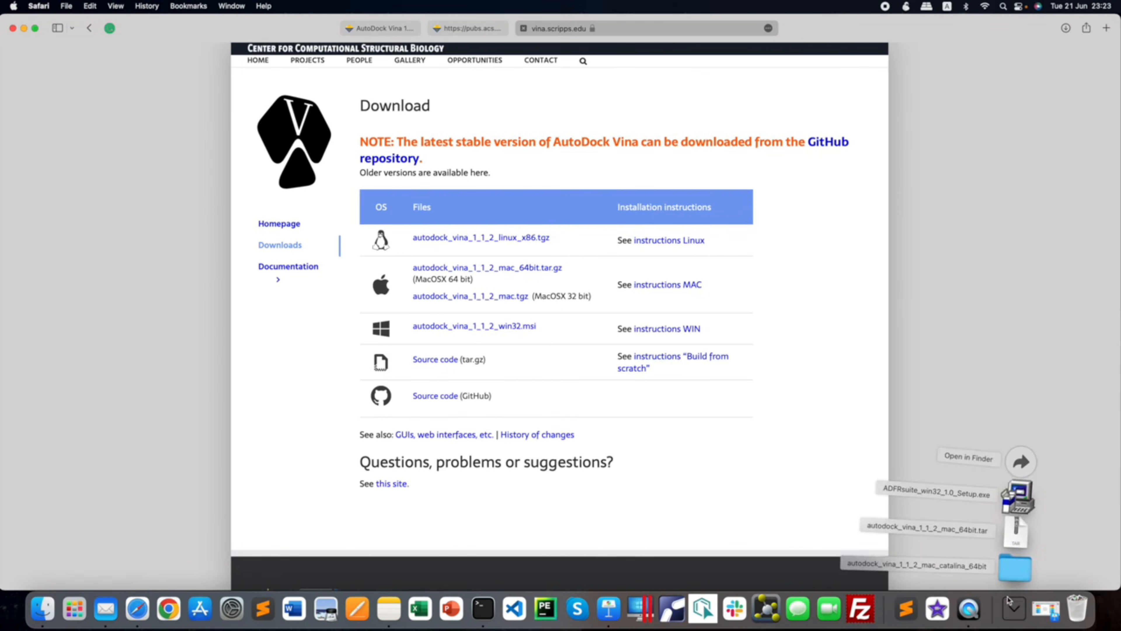
click(1020, 466)
click(236, 75)
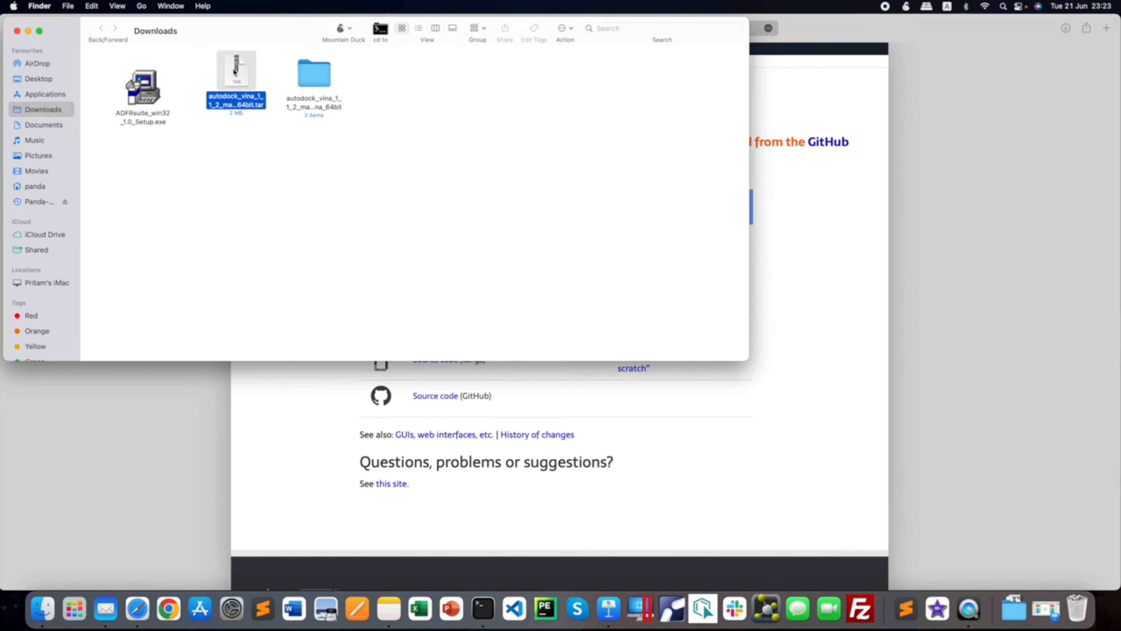
double_click(314, 82)
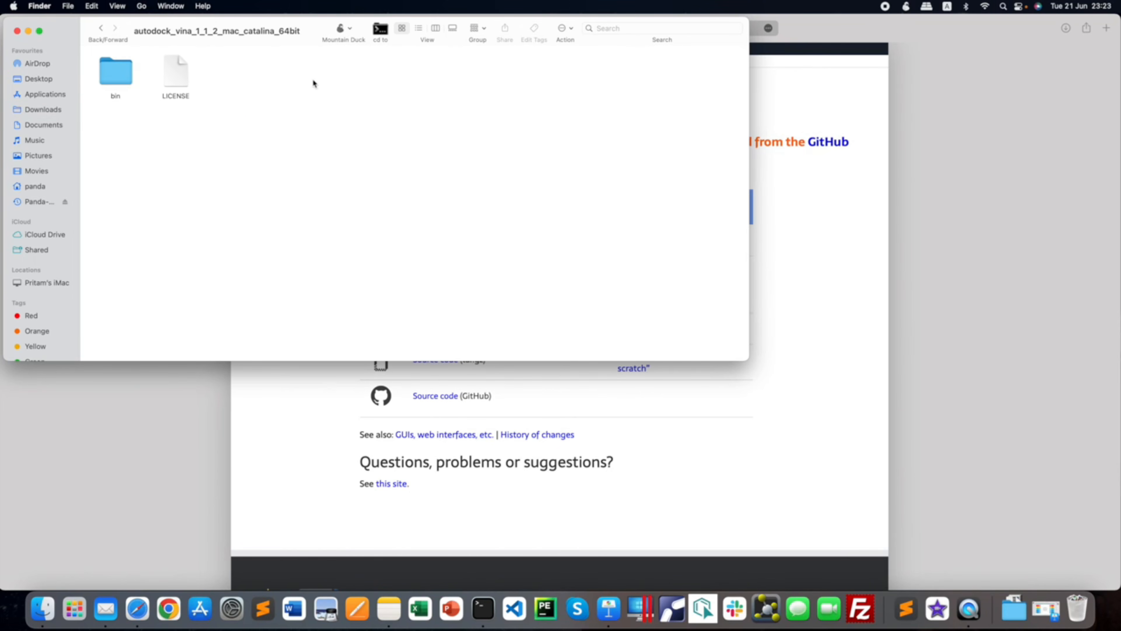
double_click(127, 71)
click(123, 81)
click(175, 79)
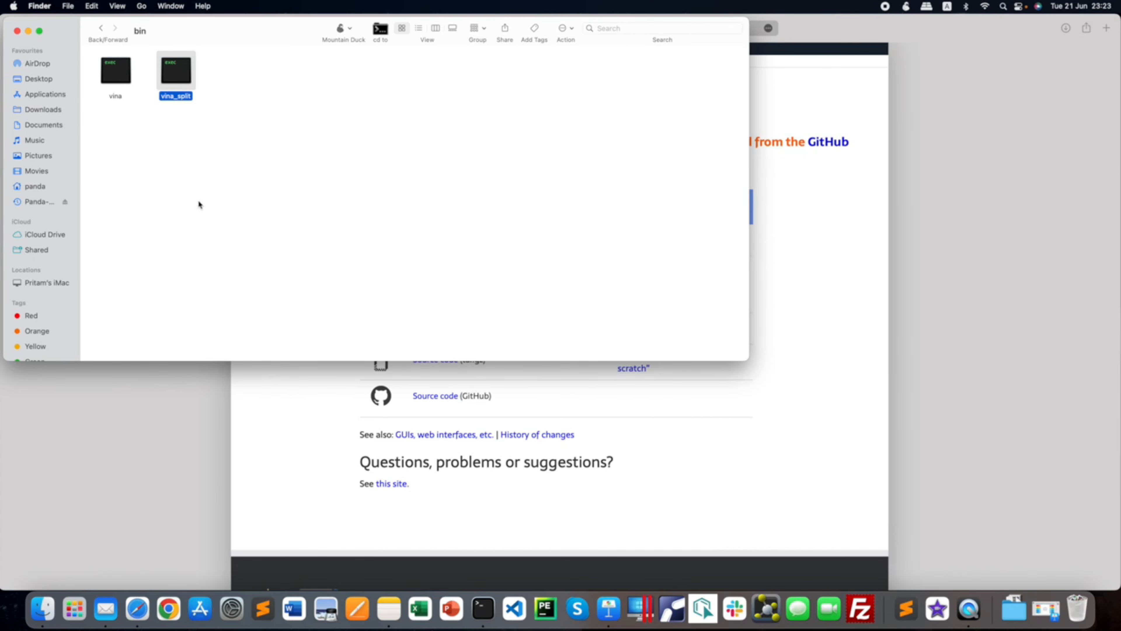
- Download vina_1.2.3_mac_x86_64 from the v1.2.3 release in the AutoDock-Vina GitHub repository
click(268, 427)
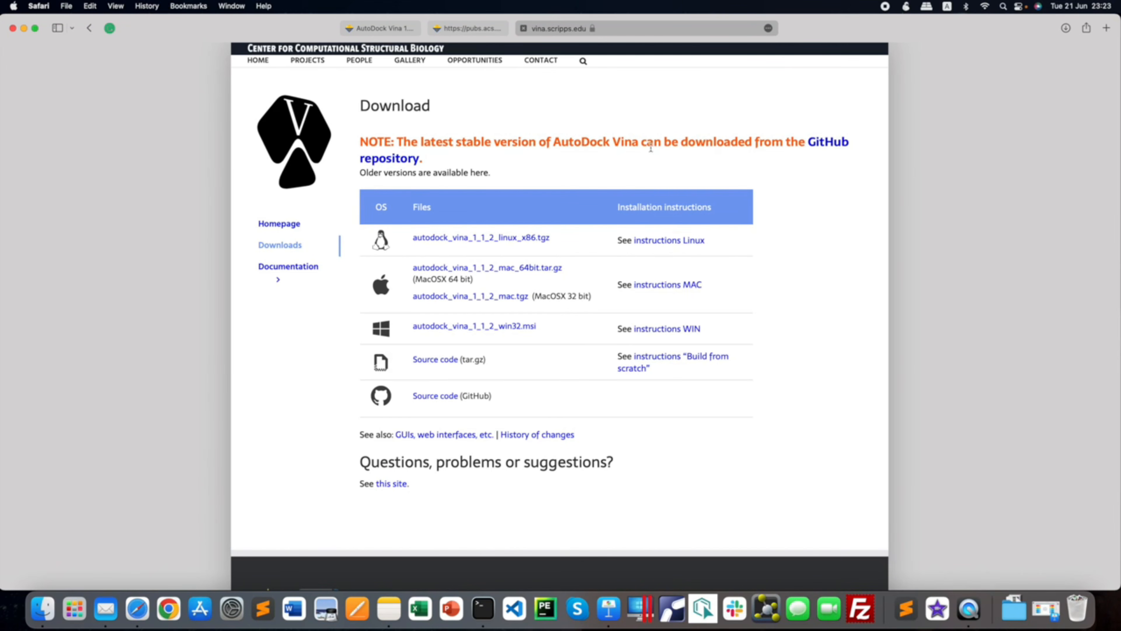
click(828, 148)
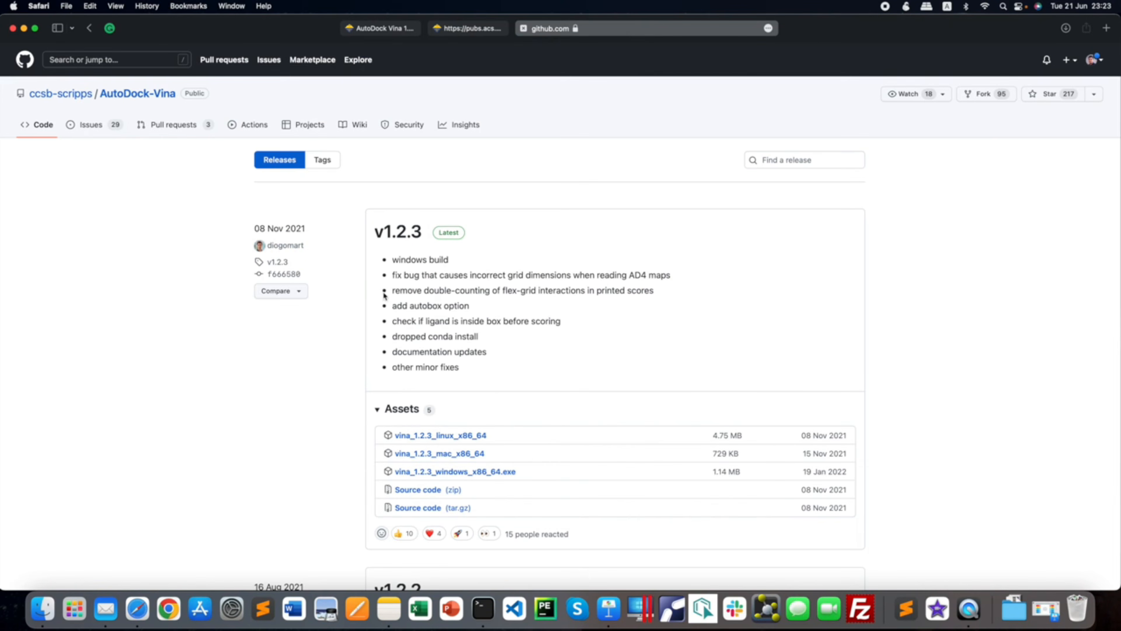
scroll(546, 315, down, 3)
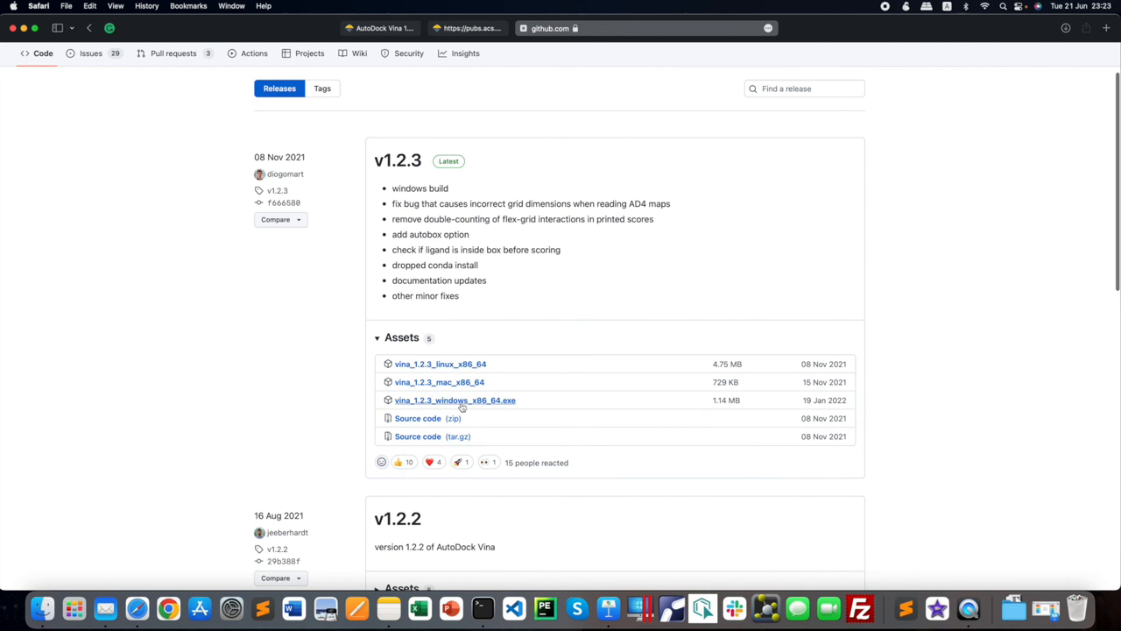
scroll(468, 351, down, 5)
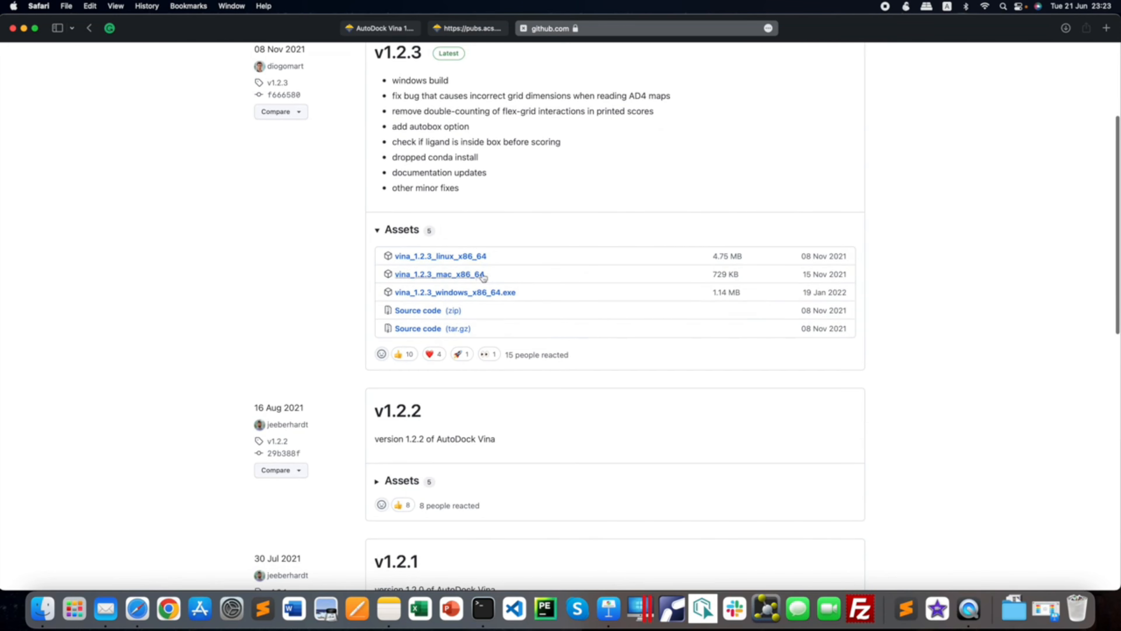
click(449, 276)
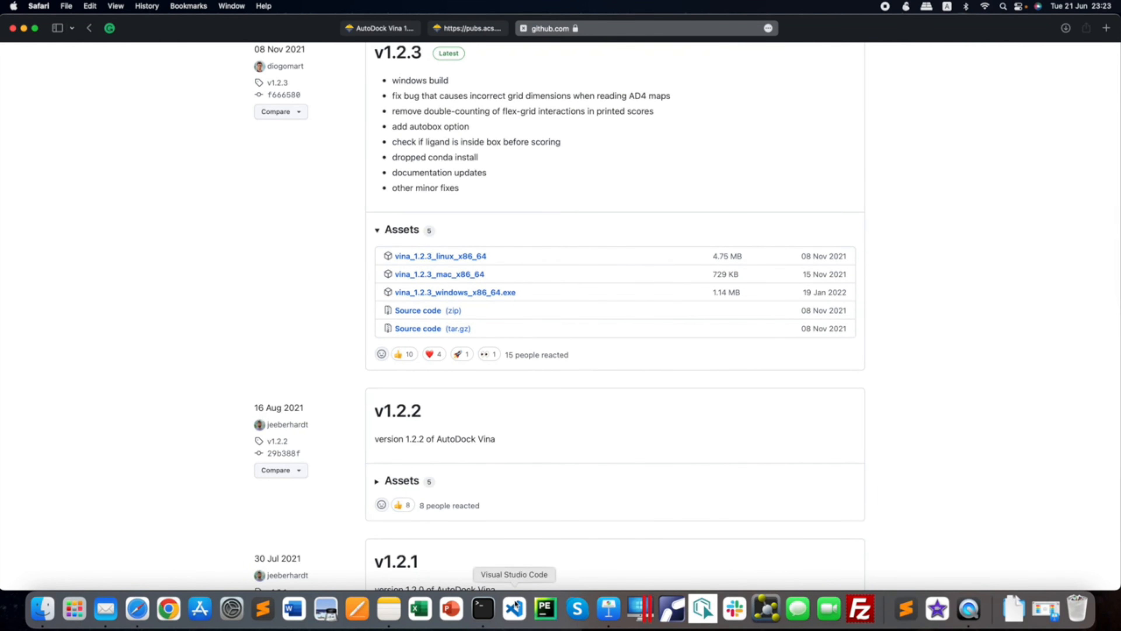
- Locate the downloaded vina_1.2.3_mac_x86_64 file in the Downloads folder and inspect it
click(1012, 611)
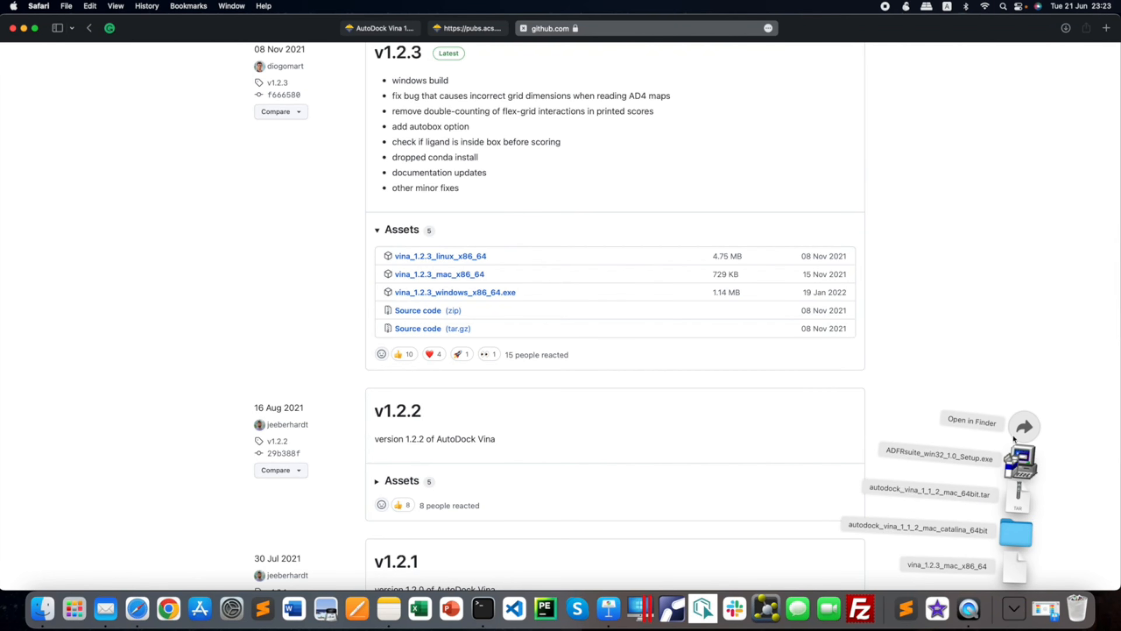
click(1012, 462)
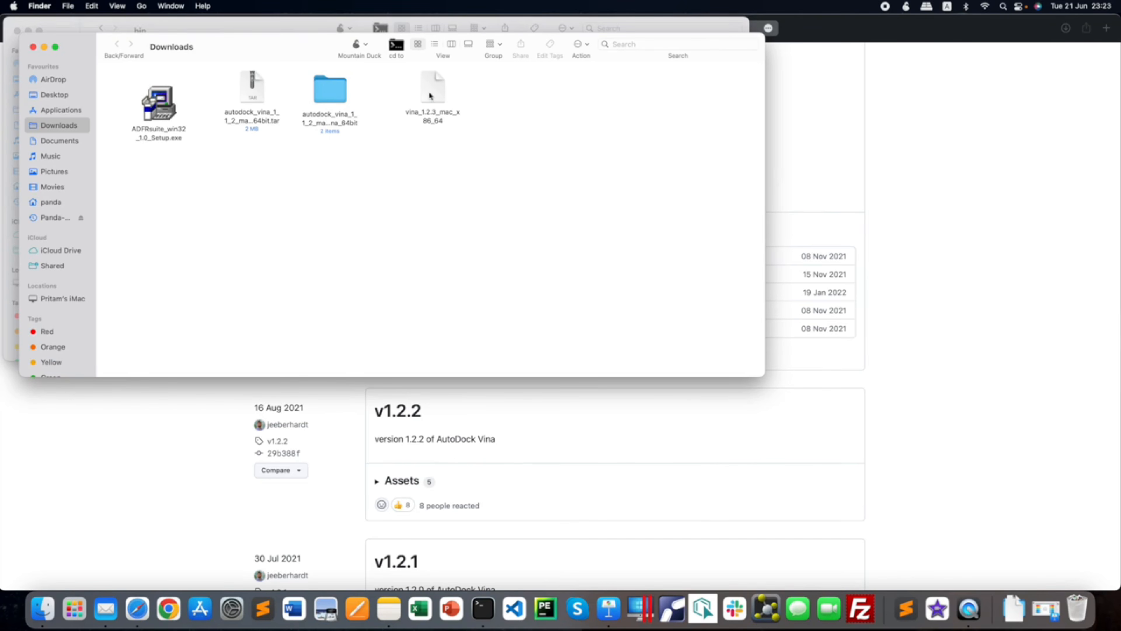
right_click(431, 101)
click(459, 159)
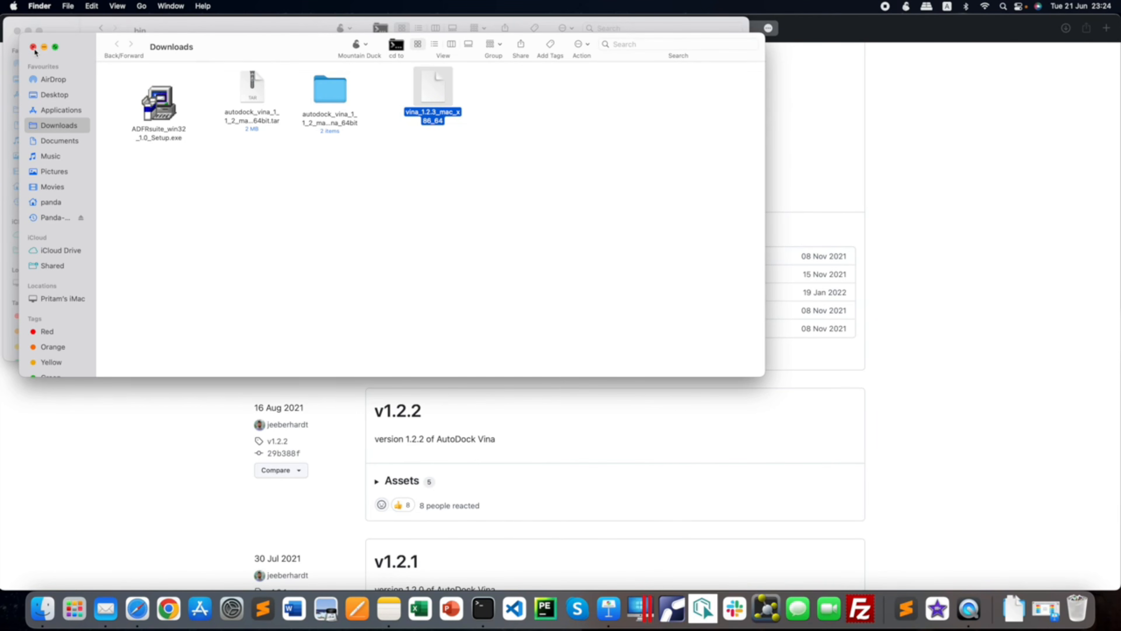
- Open the Vina folder on the Desktop and point out the vina and vina_split executables
click(62, 95)
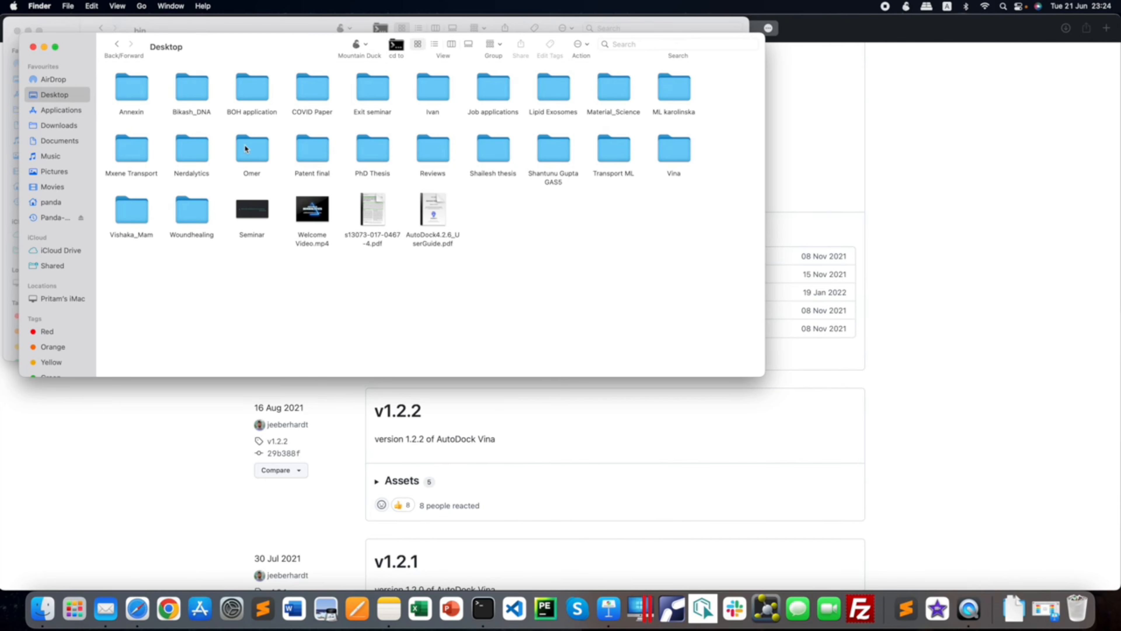
double_click(679, 157)
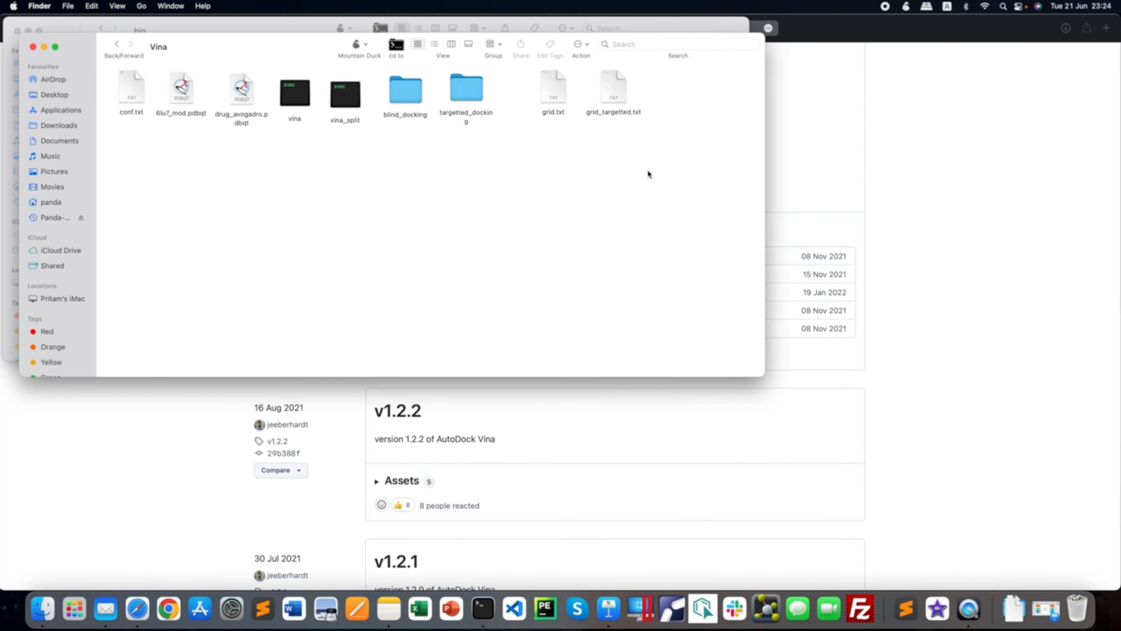
click(303, 112)
click(350, 105)
click(295, 103)
click(347, 102)
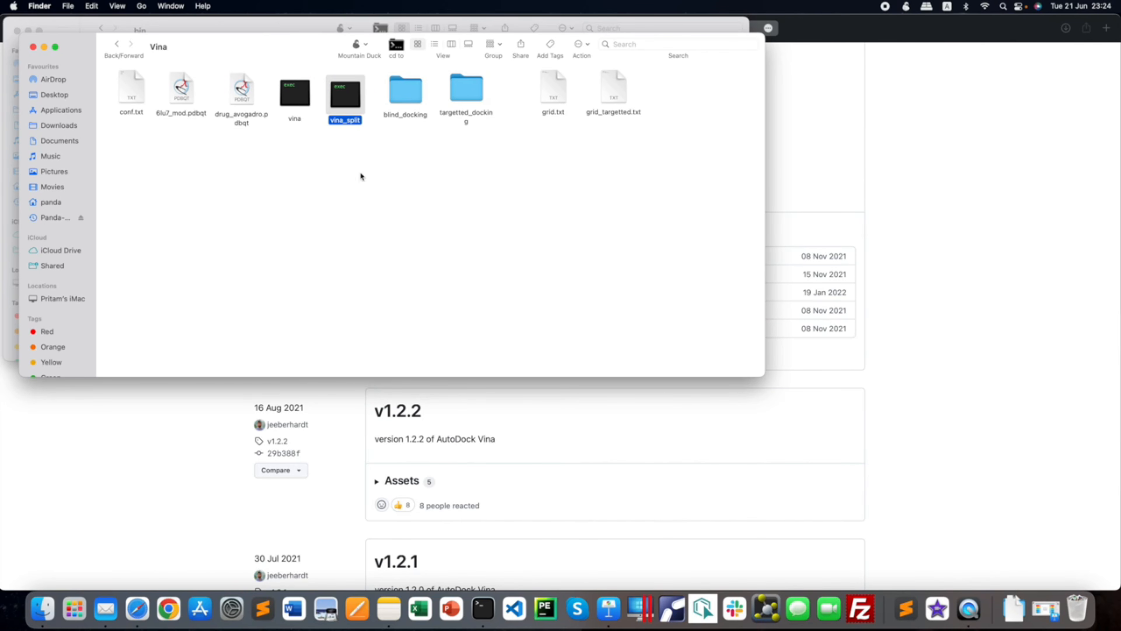
- Return to the GitHub releases page and review the v1.2.3 release notes, from windows build to other minor fixes
click(875, 254)
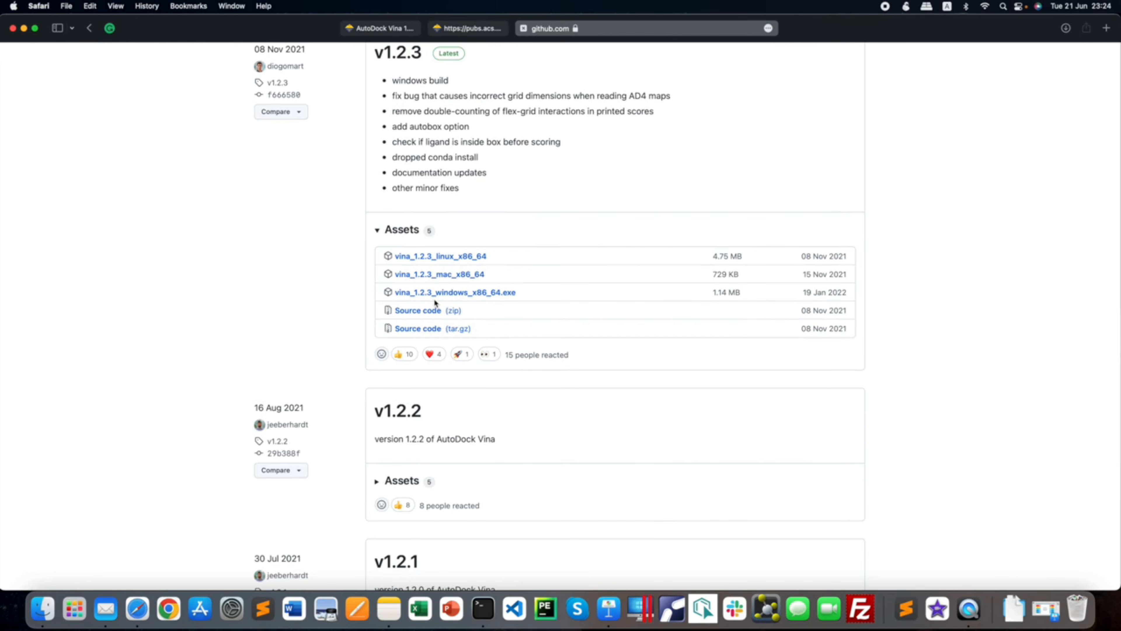
scroll(435, 302, down, 3)
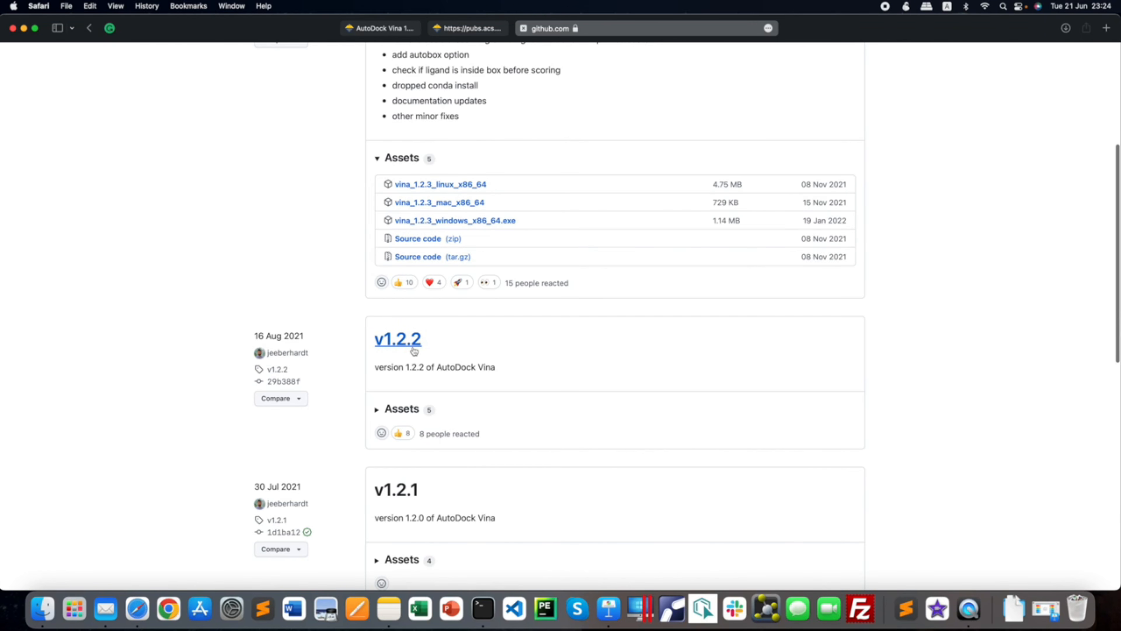
scroll(463, 343, up, 5)
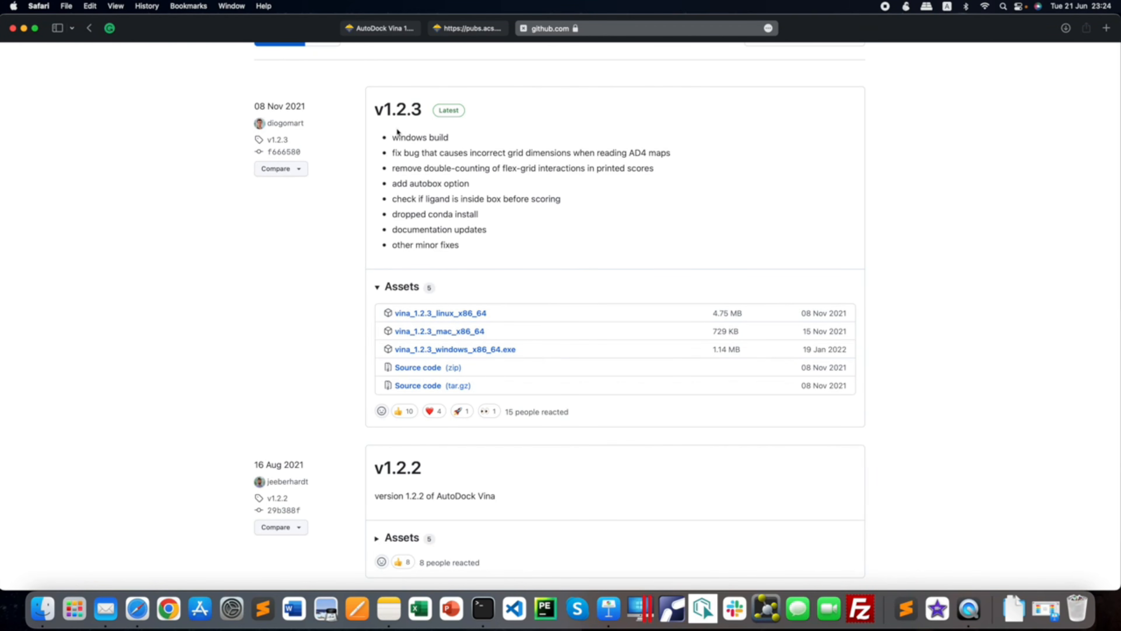
drag(393, 137, 480, 244)
click(484, 250)
drag(392, 245, 454, 246)
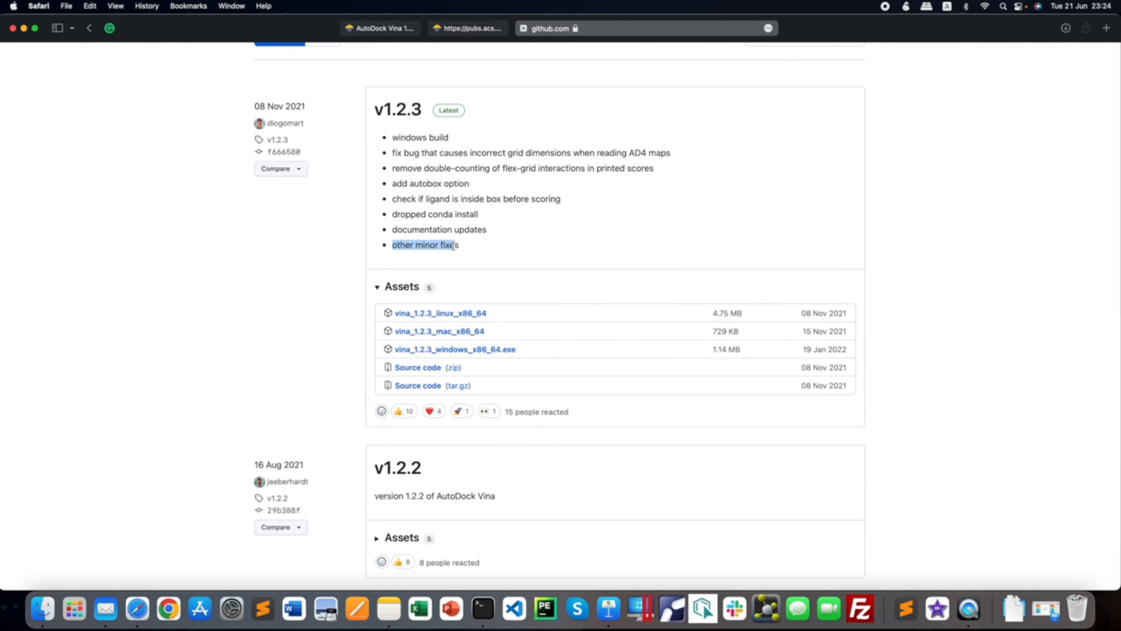
- Download the v1.2.3 source code as a zip and open the resulting AutoDock-Vina-1.2.3 folder in Finder
click(477, 250)
scroll(481, 254, down, 3)
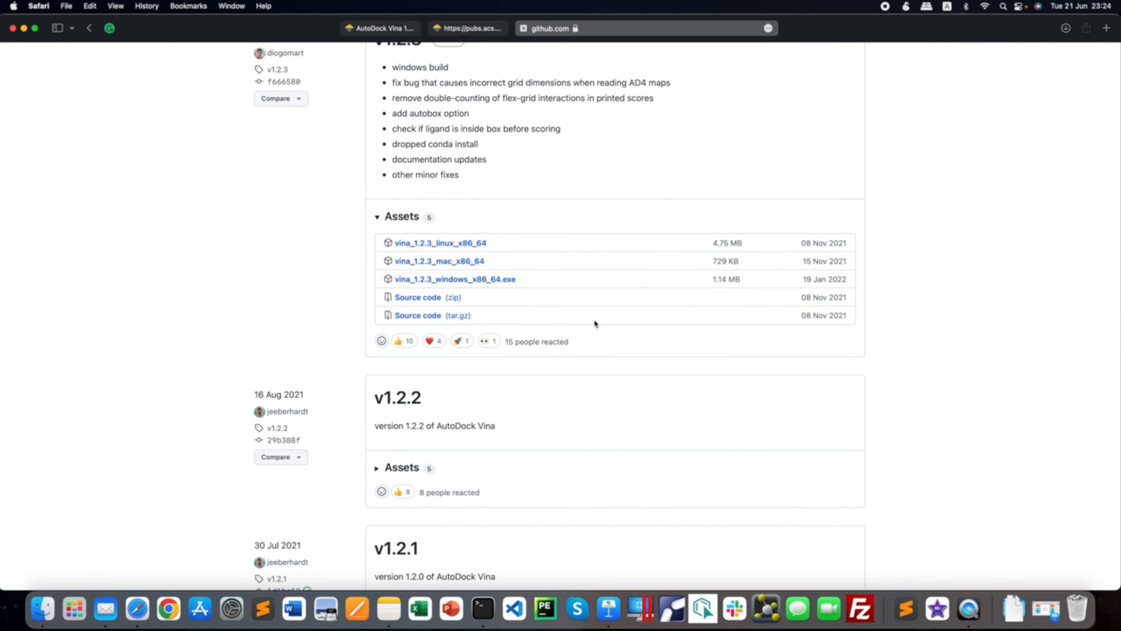
click(420, 301)
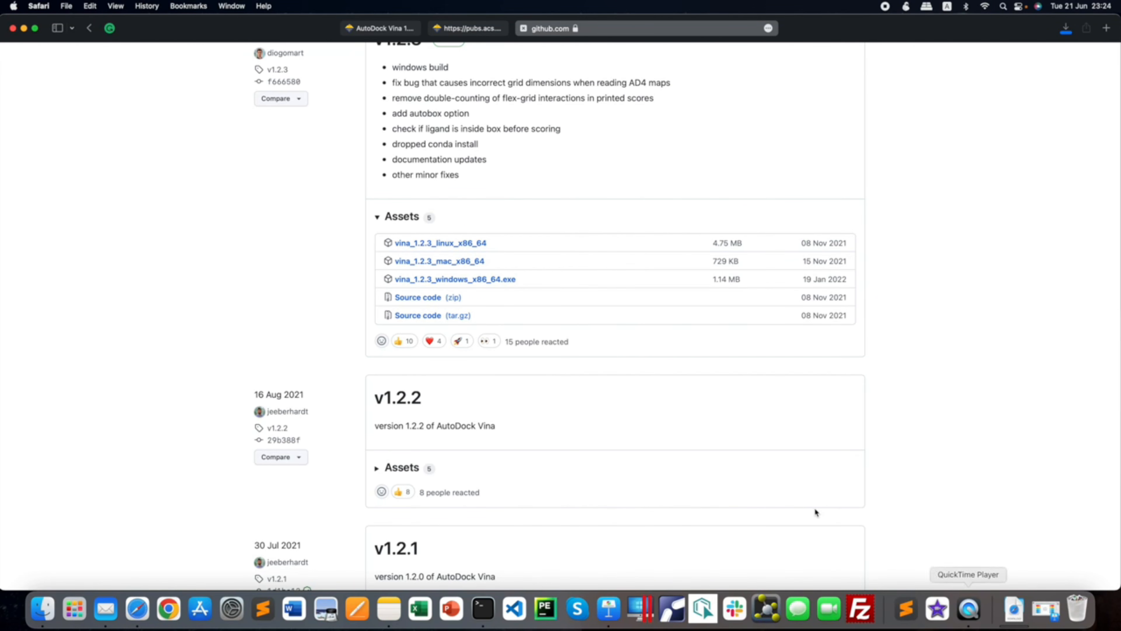
click(1046, 612)
click(1024, 420)
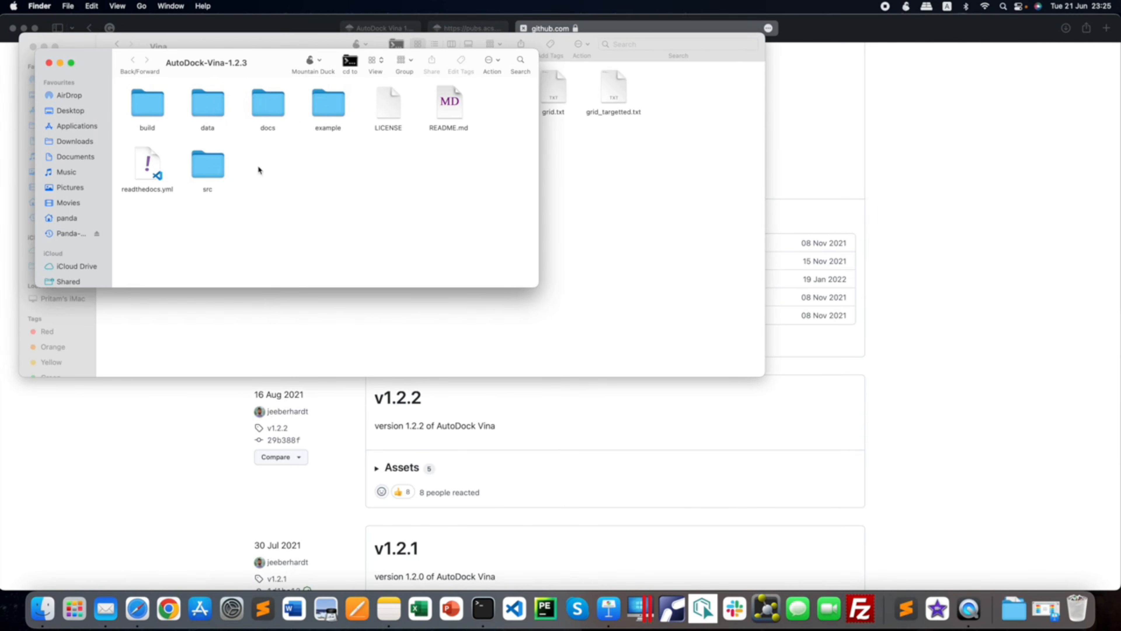
- Inspect the build and mac subfolders of AutoDock-Vina-1.2.3, return to its top level and close the folder
double_click(158, 116)
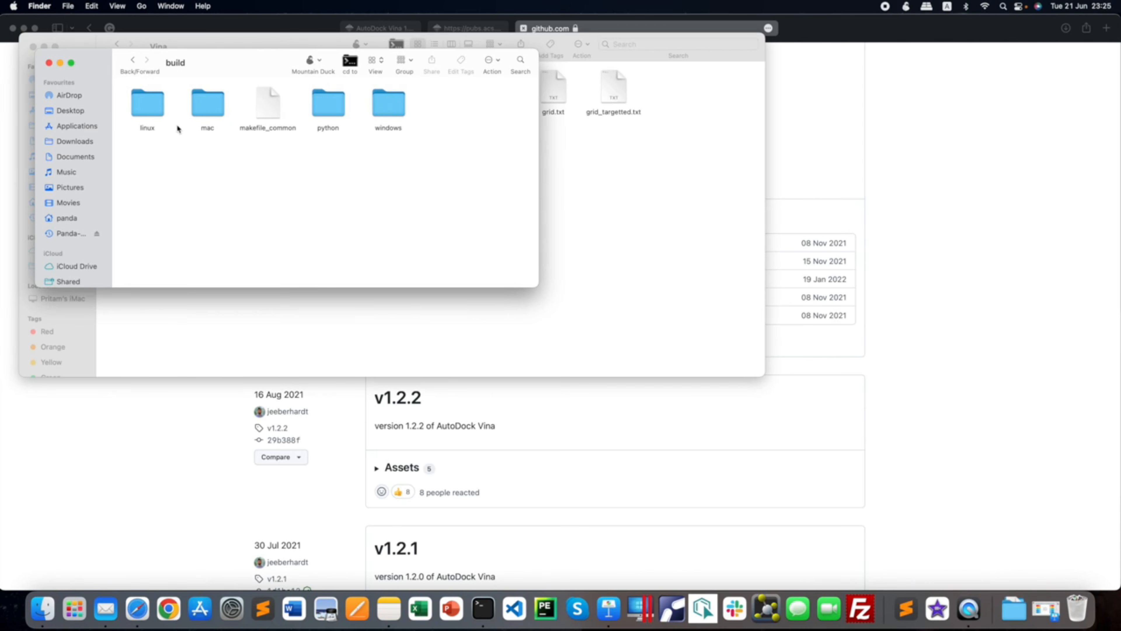
double_click(195, 103)
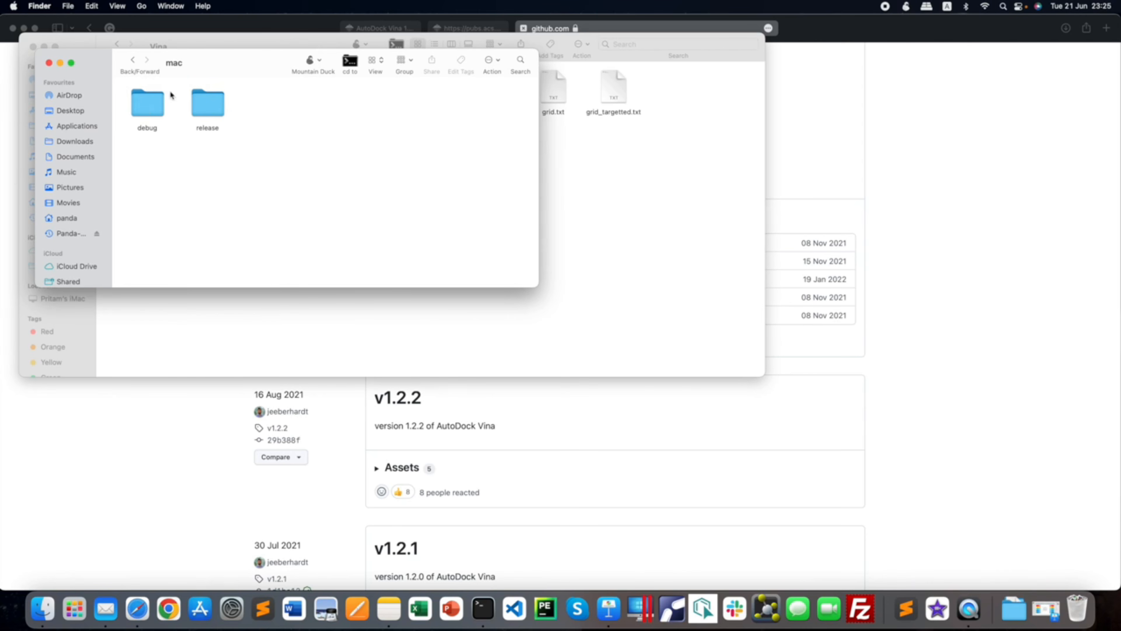
click(132, 61)
click(132, 62)
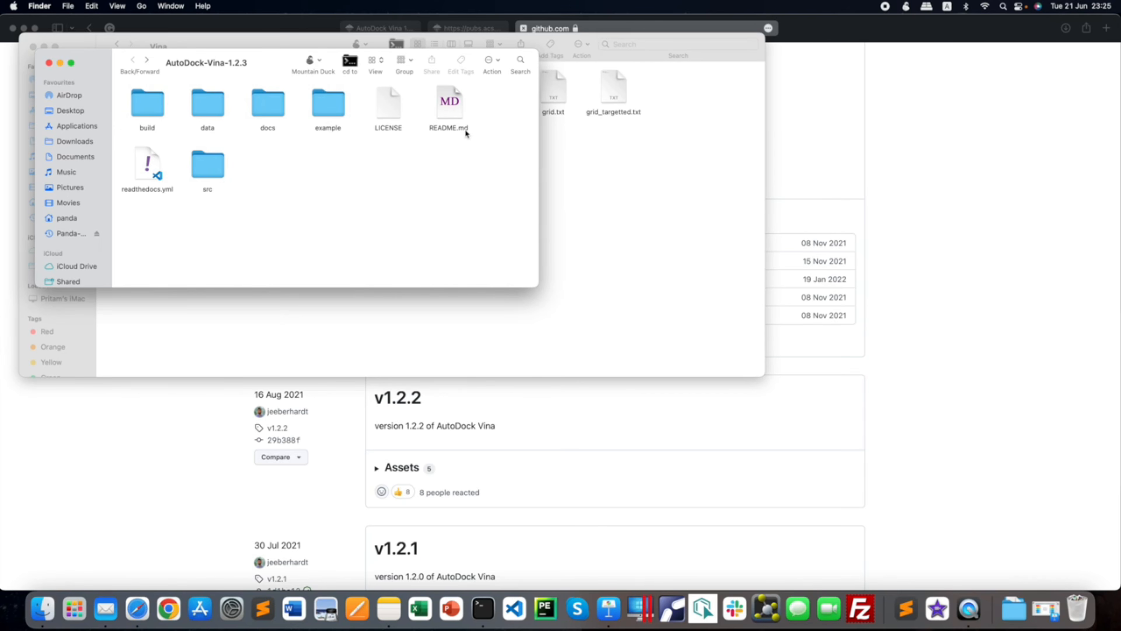
click(49, 63)
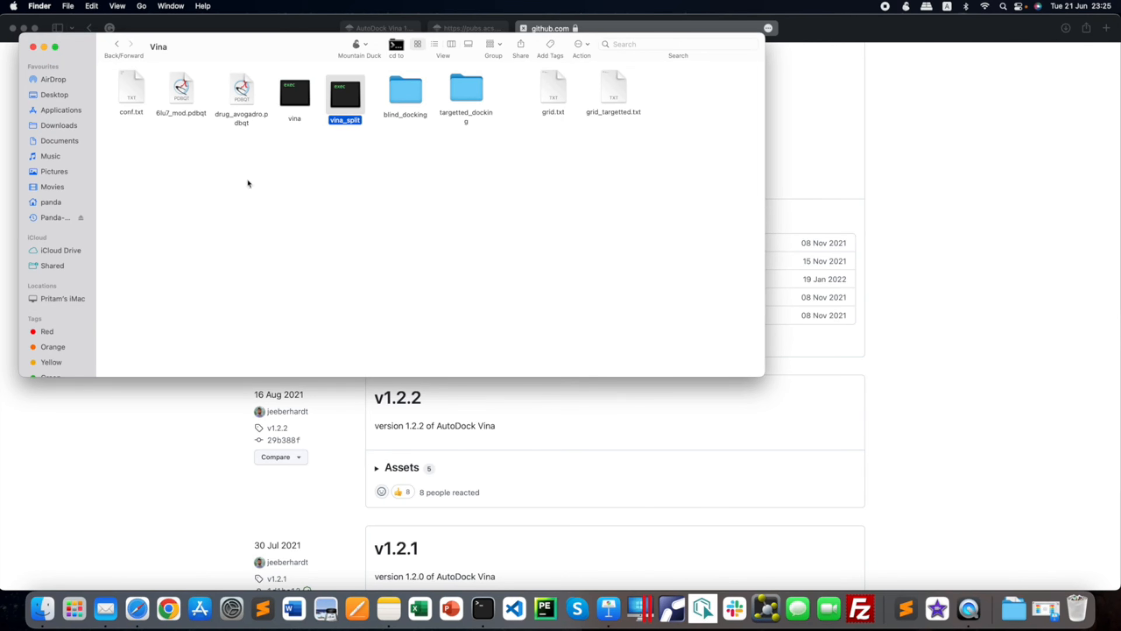
- Switch back to Safari and view the title page of the AutoDock Vina 1.2.0 Supporting Information PDF
click(328, 208)
click(793, 181)
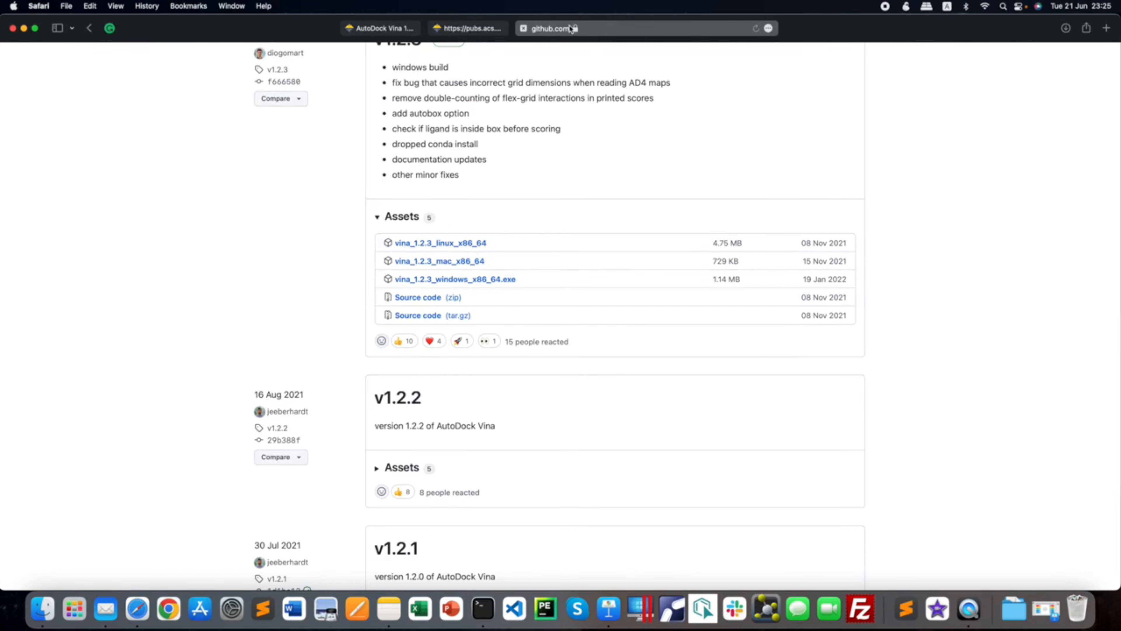
click(459, 28)
scroll(470, 229, up, 5)
scroll(471, 229, up, 5)
scroll(471, 229, up, 5)
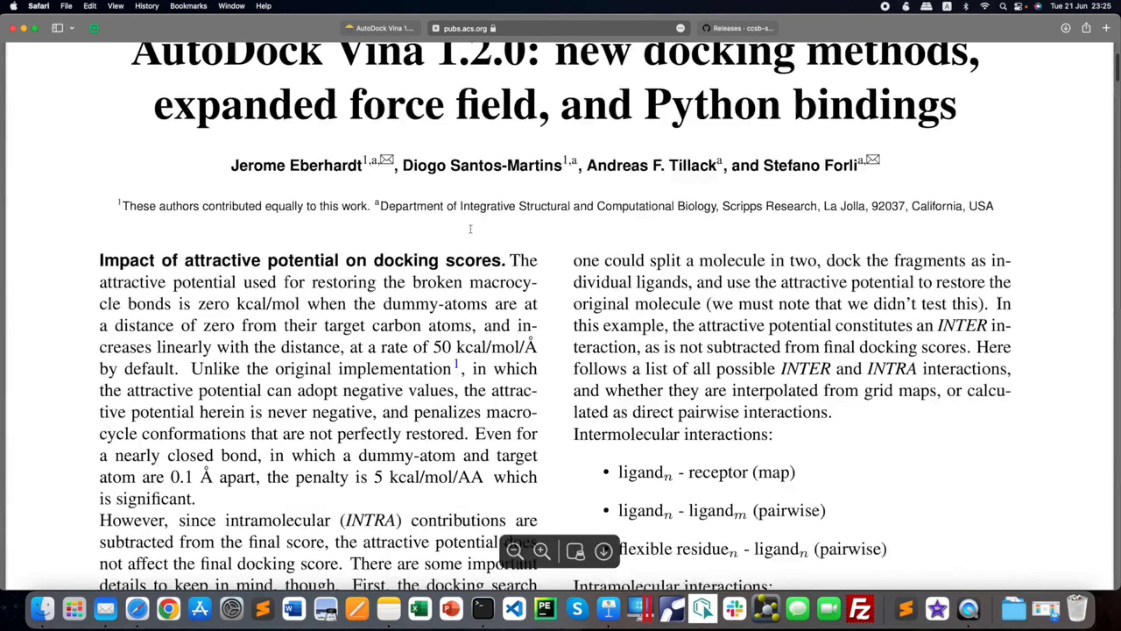
scroll(471, 229, up, 2)
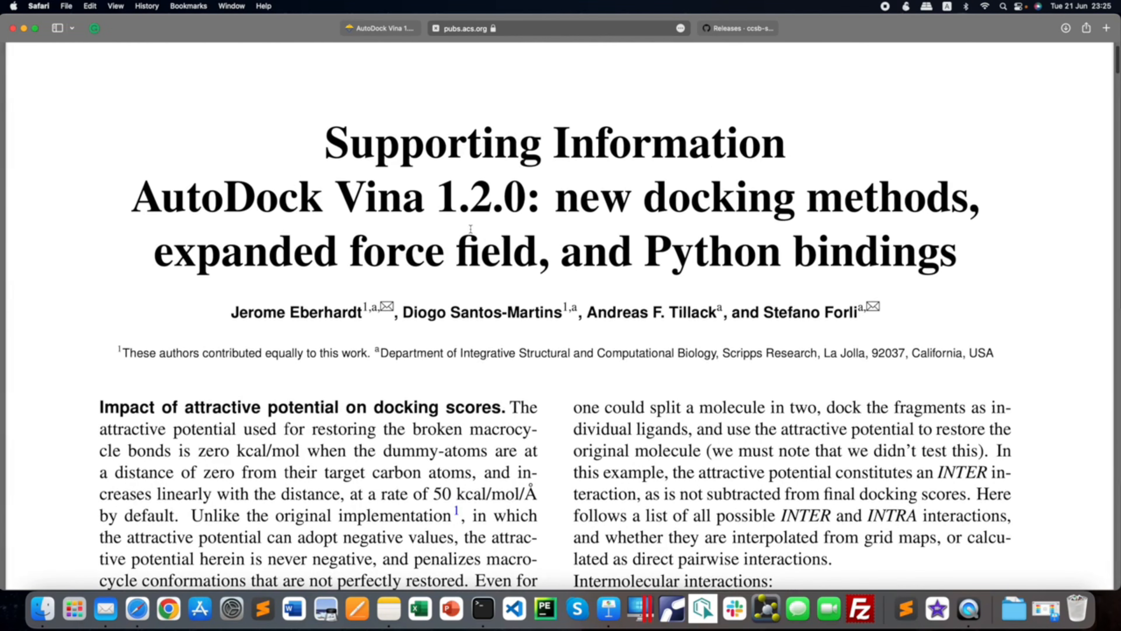
- Look through the AutoDock Vina 1.2.0 journal article and its supporting information preview, ending at the title and abstract
click(380, 28)
scroll(588, 220, down, 3)
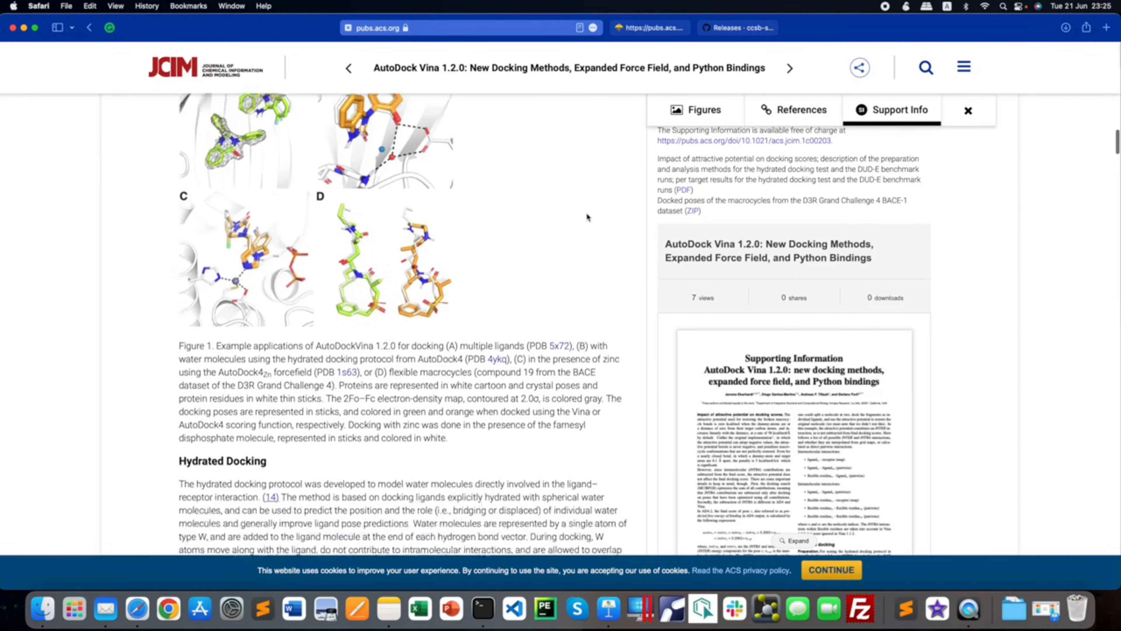
scroll(682, 269, down, 1)
scroll(682, 269, down, 3)
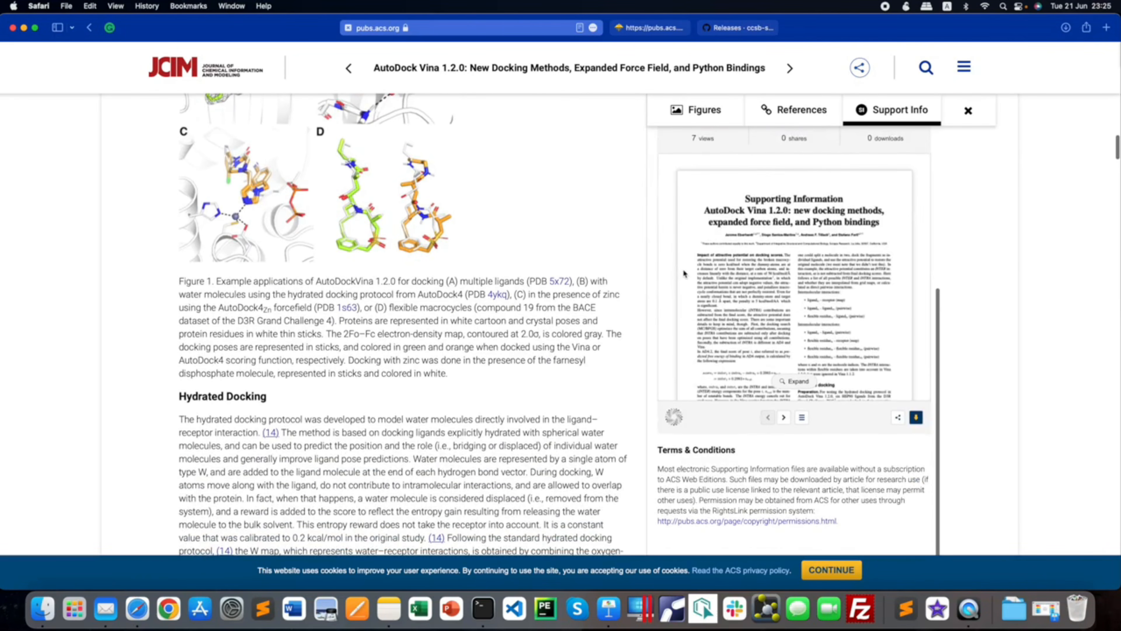
scroll(543, 221, down, 10)
scroll(544, 220, up, 20)
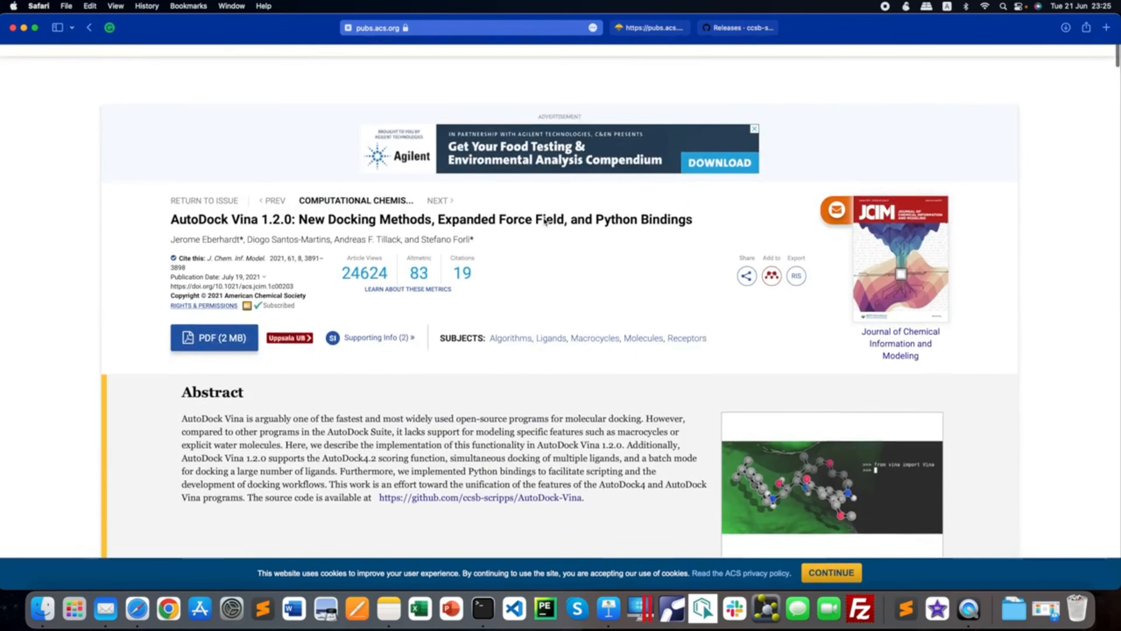
- Read through the Supporting Information PDF from the attractive potential section to the docking grid box and exhaustiveness settings
click(644, 30)
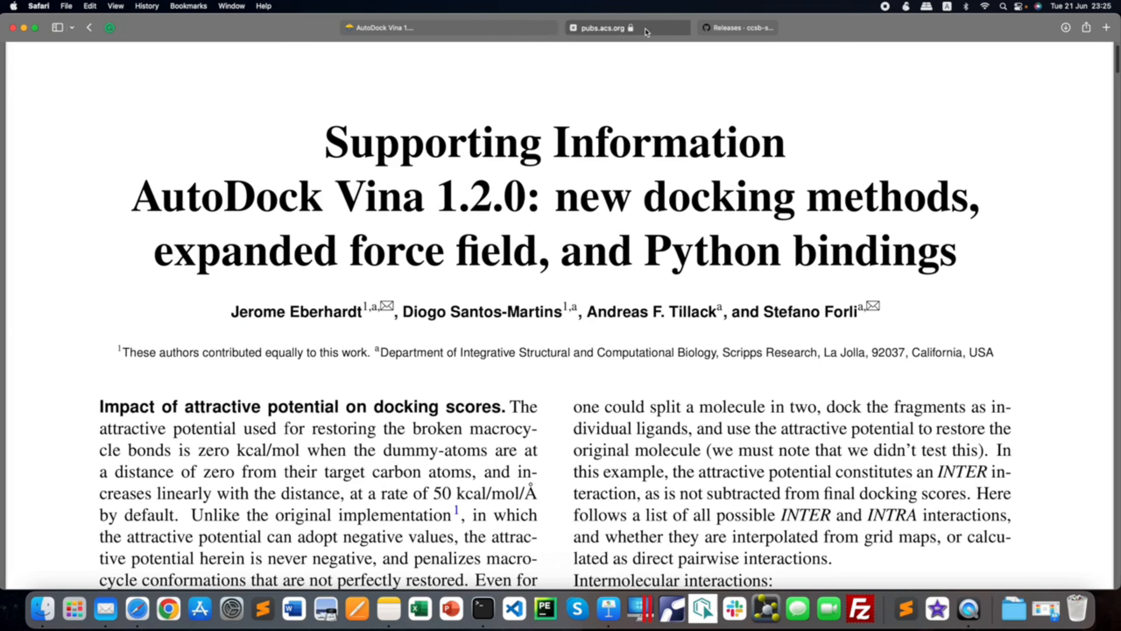
scroll(481, 193, down, 10)
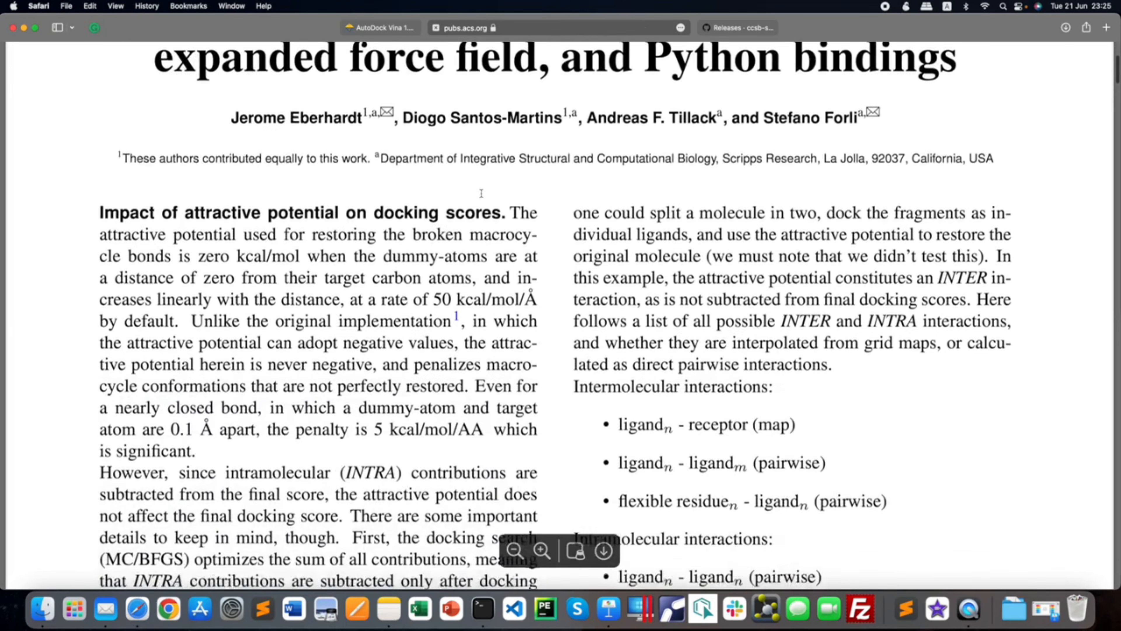
scroll(481, 193, down, 5)
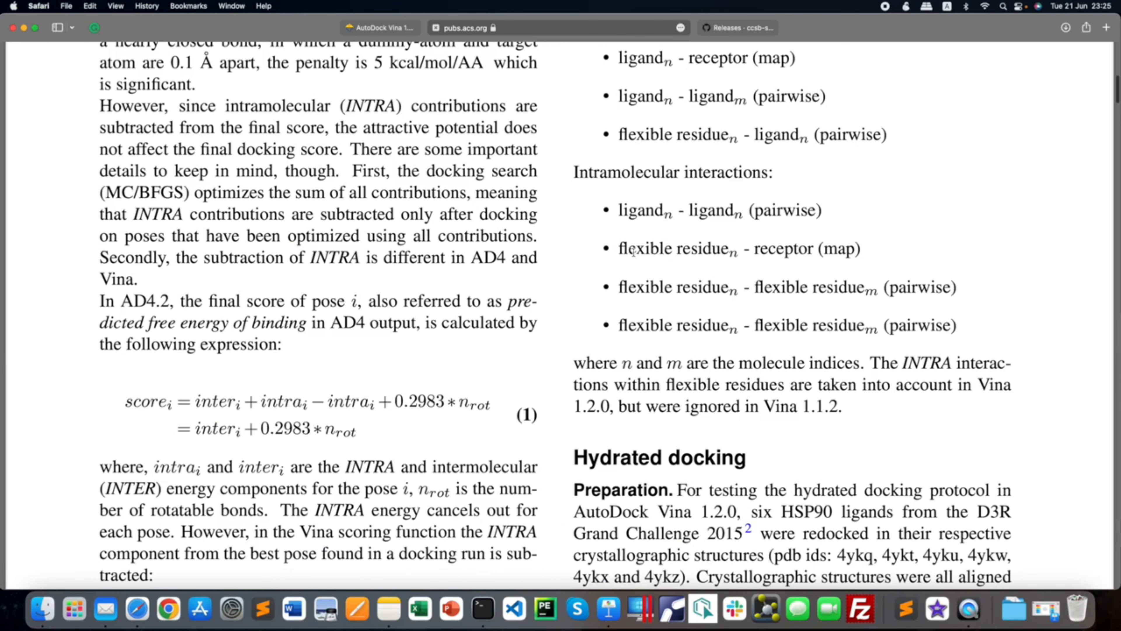
scroll(734, 337, down, 15)
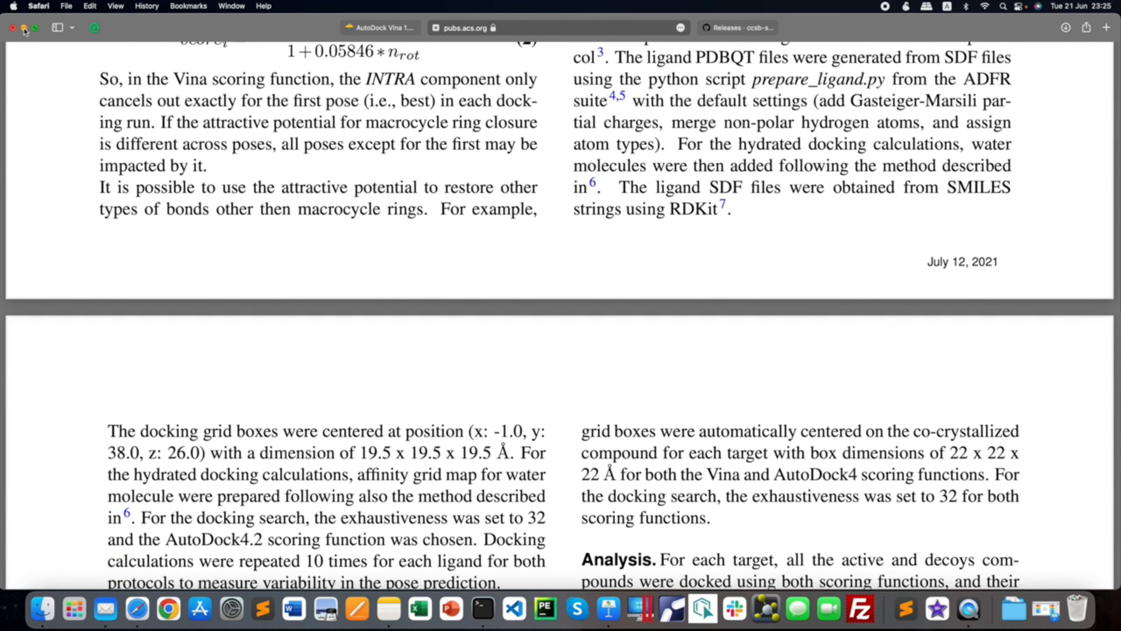
- Minimize Safari, close the old bin folder window and reposition the Vina folder window on the desktop
click(24, 28)
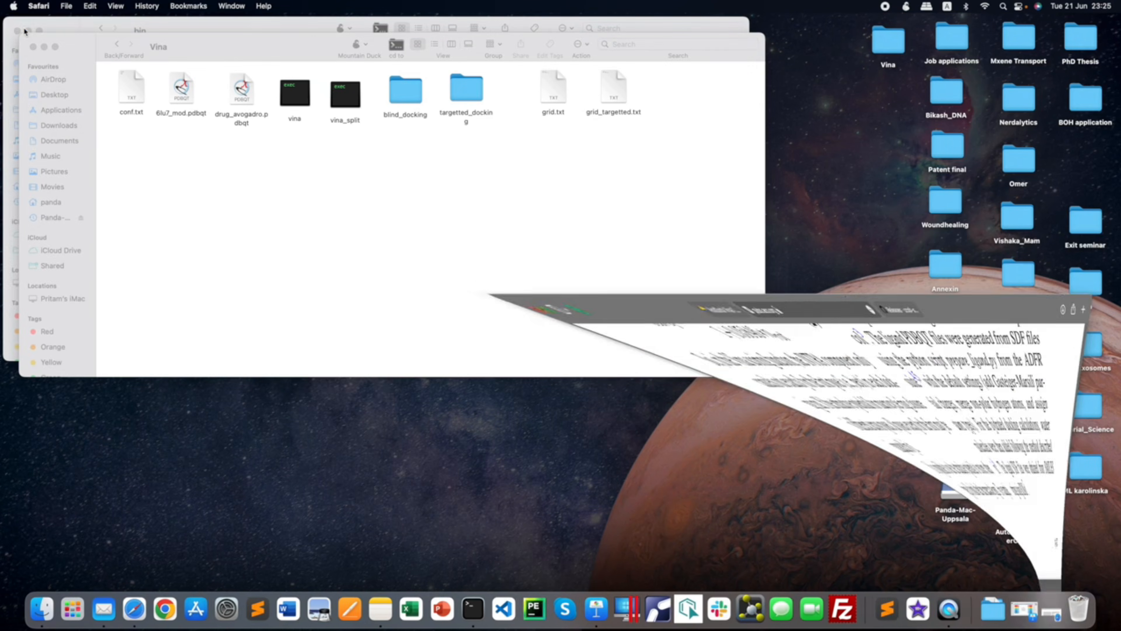
drag(248, 43, 347, 159)
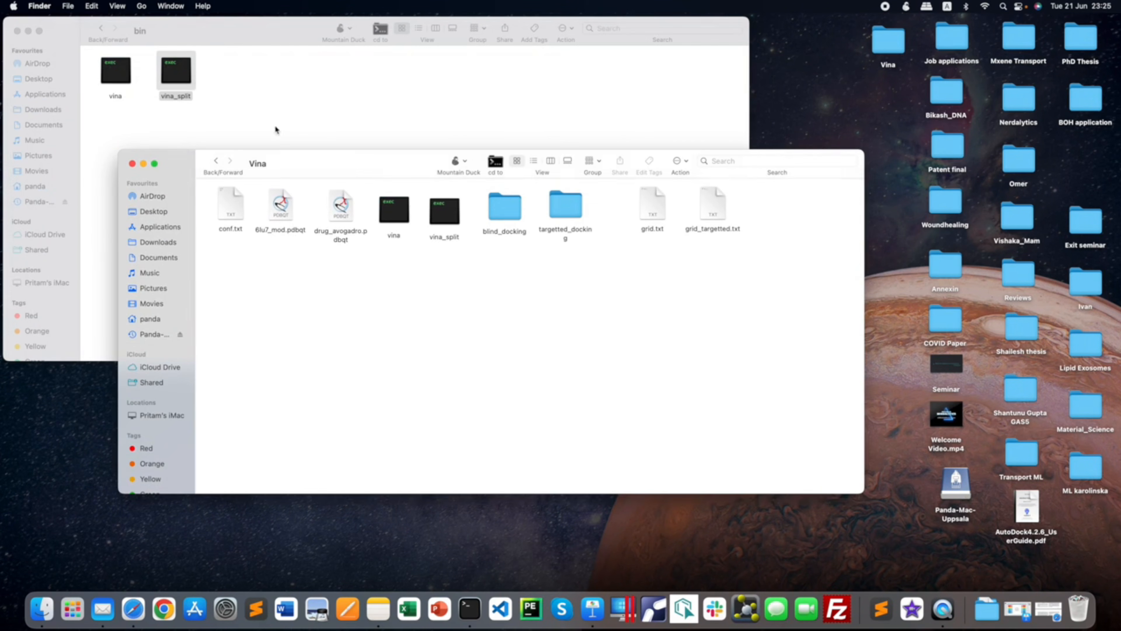
click(17, 29)
drag(358, 155, 284, 59)
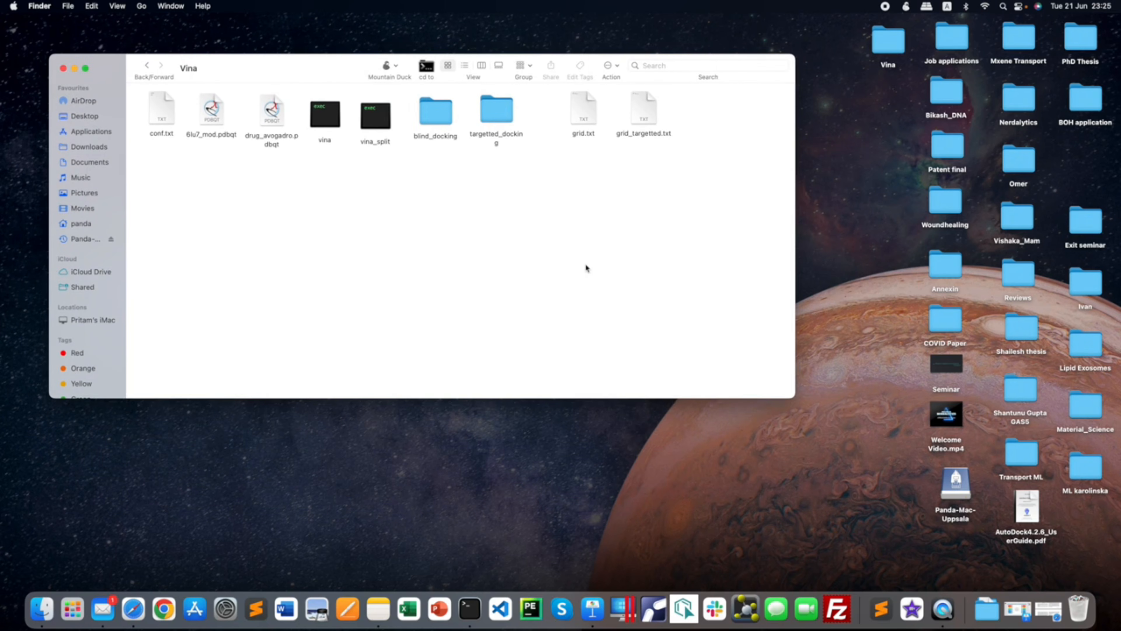
- Open the bin folder inside the downloaded autodock_vina_1_1_2_mac_catalina_64bit folder and quit the Mail app
click(988, 608)
click(990, 506)
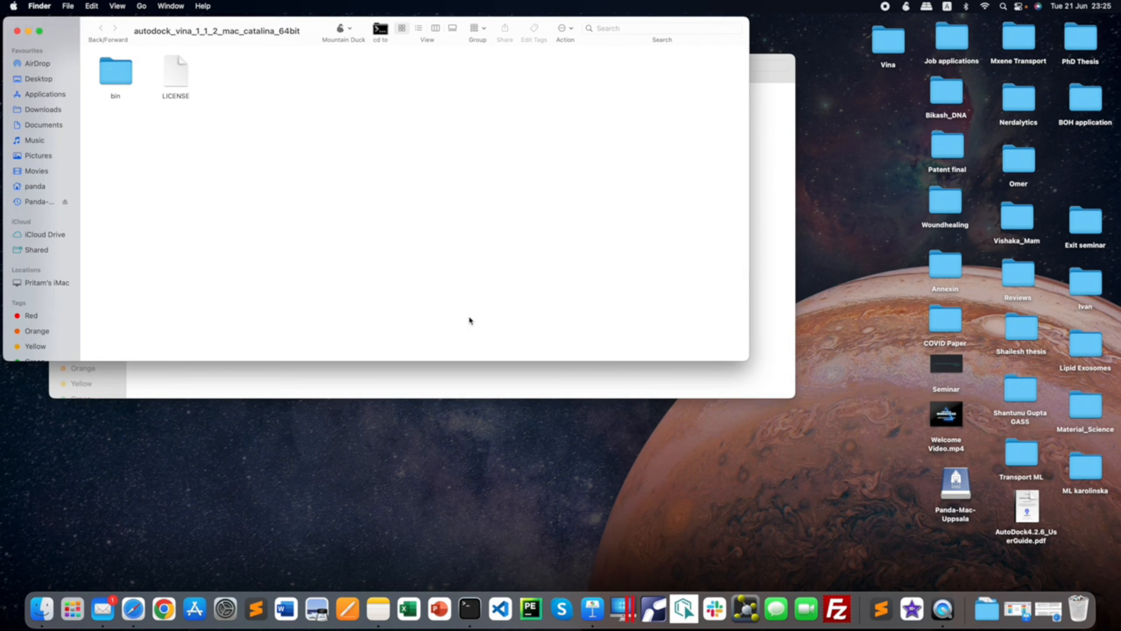
click(121, 74)
double_click(120, 74)
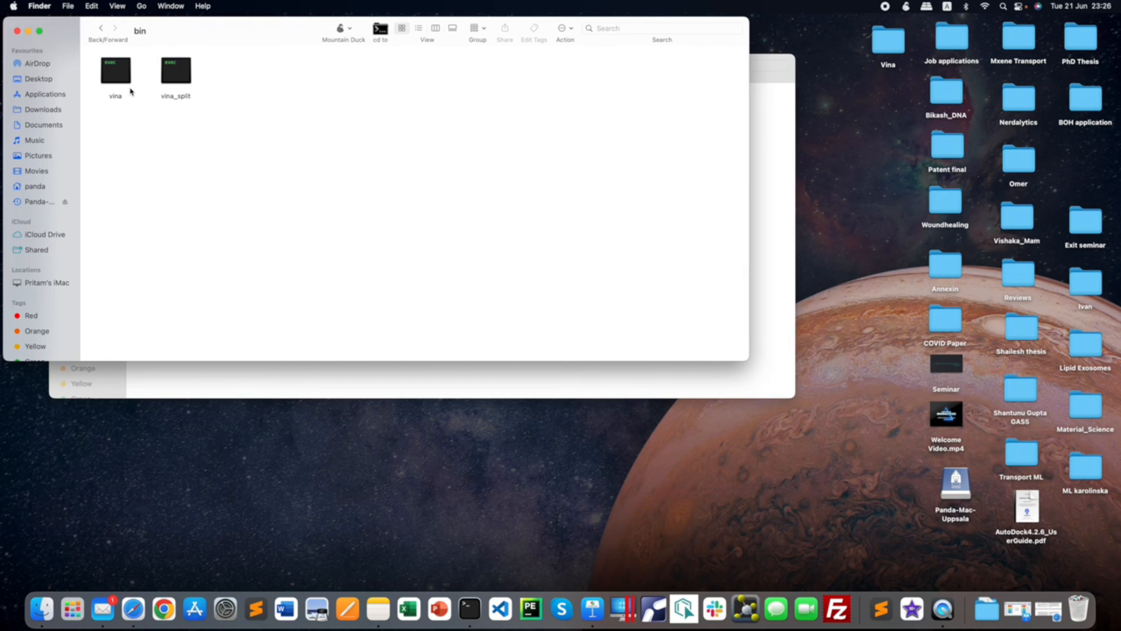
right_click(102, 606)
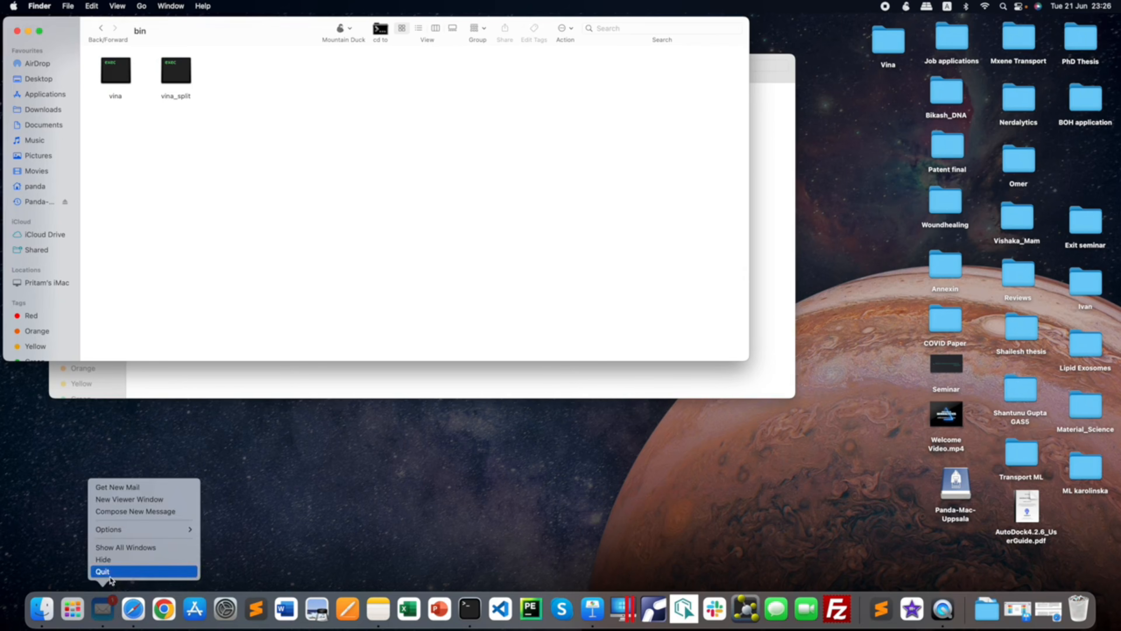
click(111, 573)
- Open a Terminal session in the Vina 1.1.2 bin folder, enlarge its text and position its window beside the executables
drag(247, 44, 329, 91)
click(463, 79)
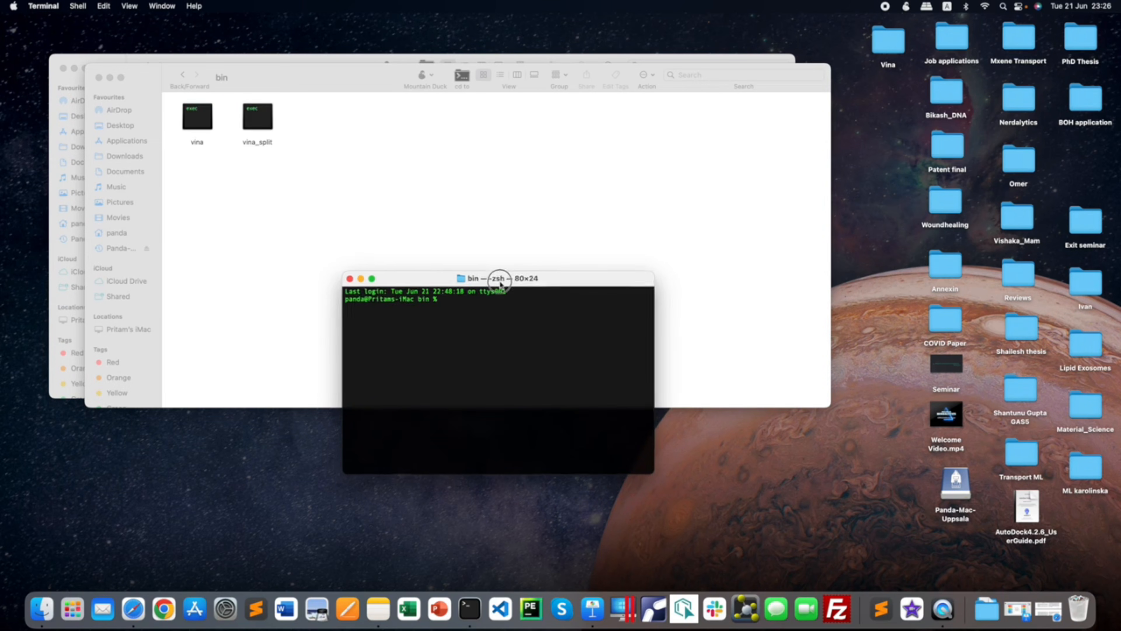
drag(500, 284, 546, 137)
drag(471, 130, 416, 102)
key(super+plus)
key(super+plus)
key(super+plus)
key(super+plus)
key(super+plus)
key(super+plus)
key(super+plus)
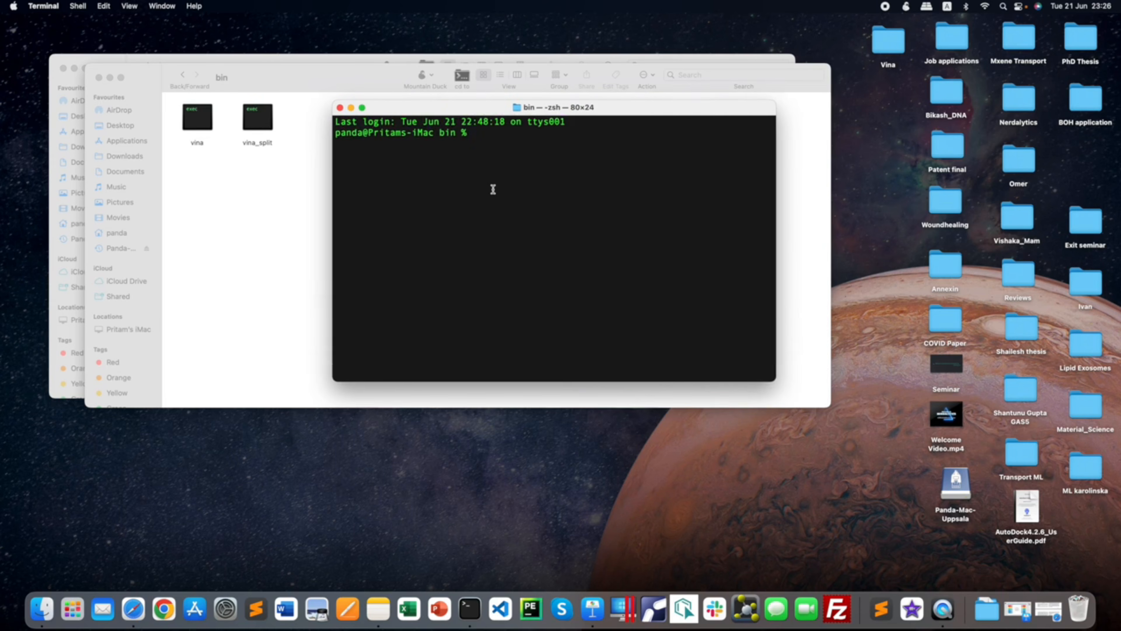
mouse_move(521, 108)
mouse_down()
mouse_move(478, 139)
mouse_move(527, 126)
mouse_up()
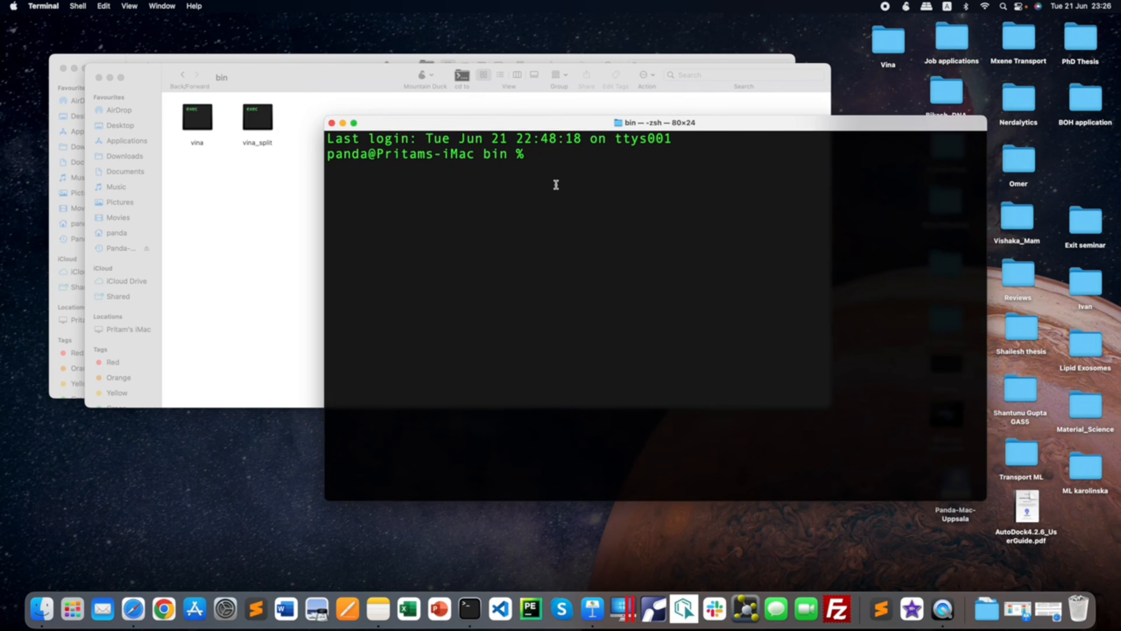
- Run the vina executable from the bin folder with the command ./vina
text(./vina)
click(197, 123)
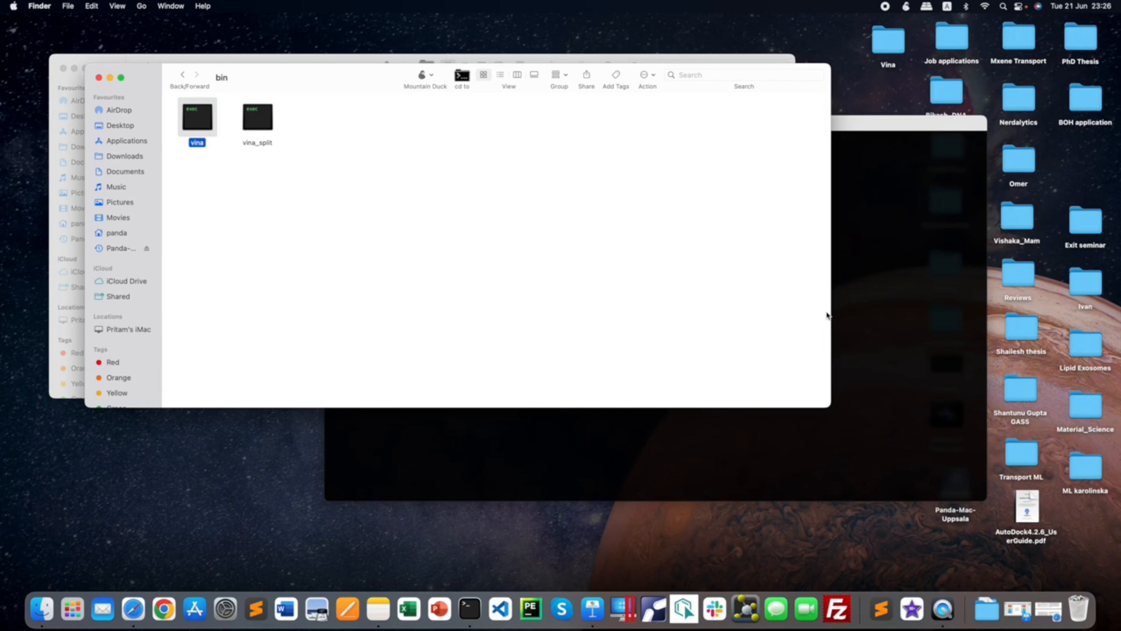
click(882, 260)
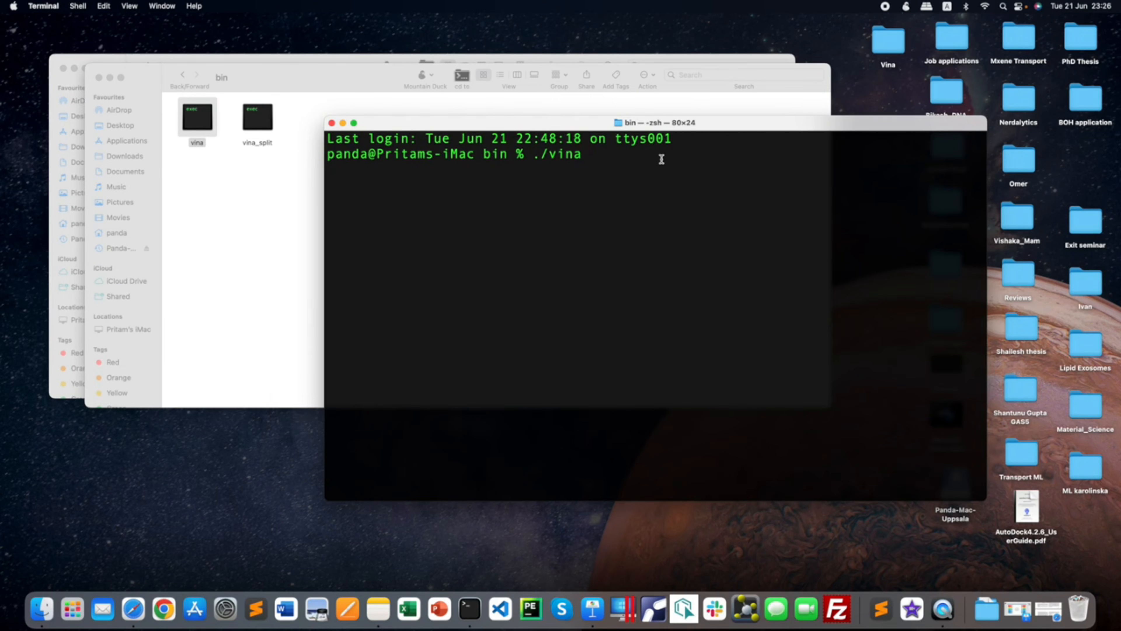
key(Return)
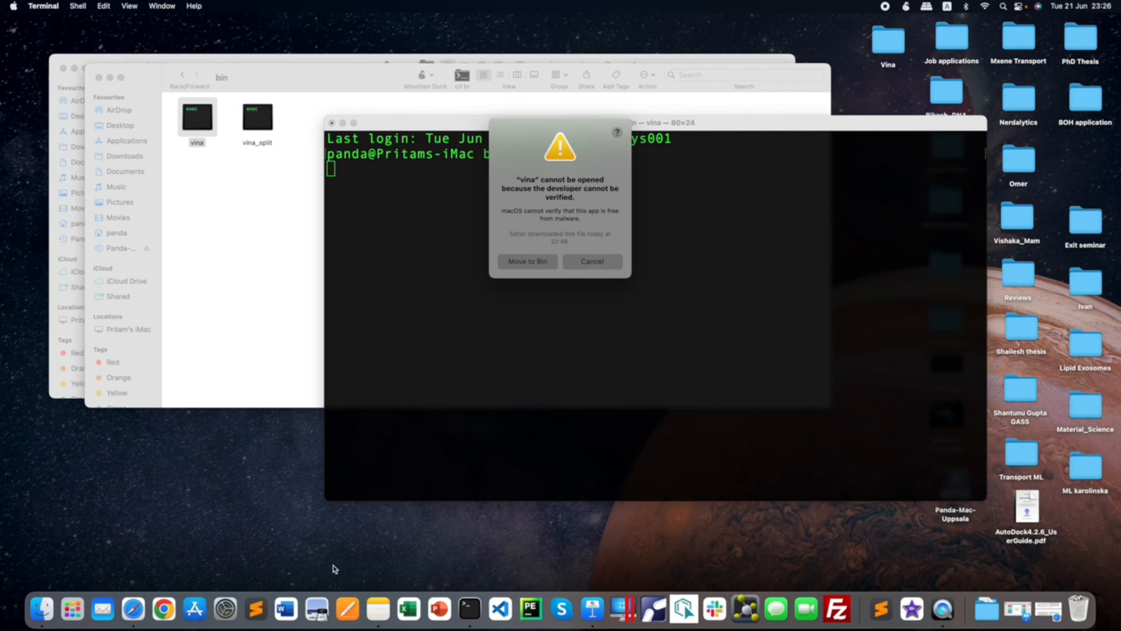
- Unlock the Security & Privacy settings in System Preferences, allow the blocked vina executable anyway and dismiss the developer warning
click(225, 612)
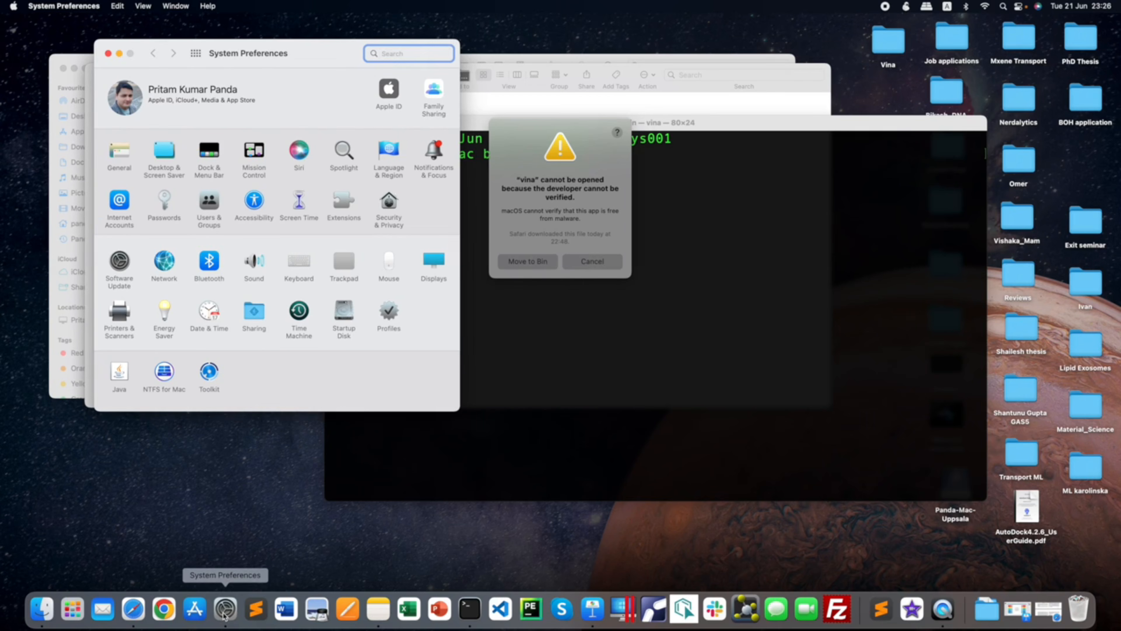
click(387, 209)
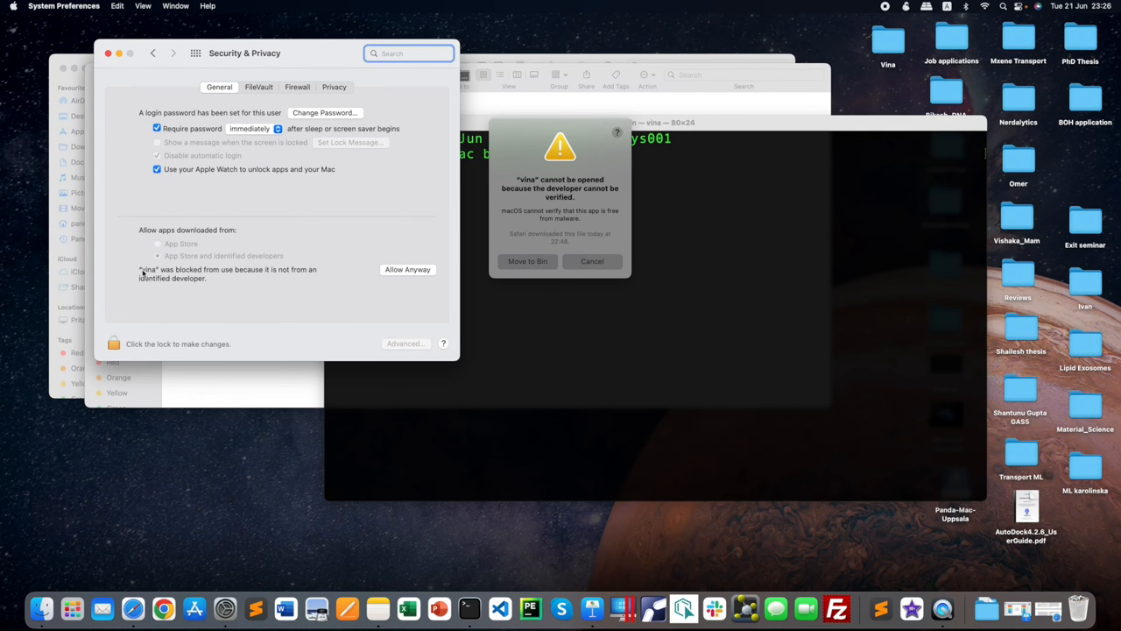
click(113, 348)
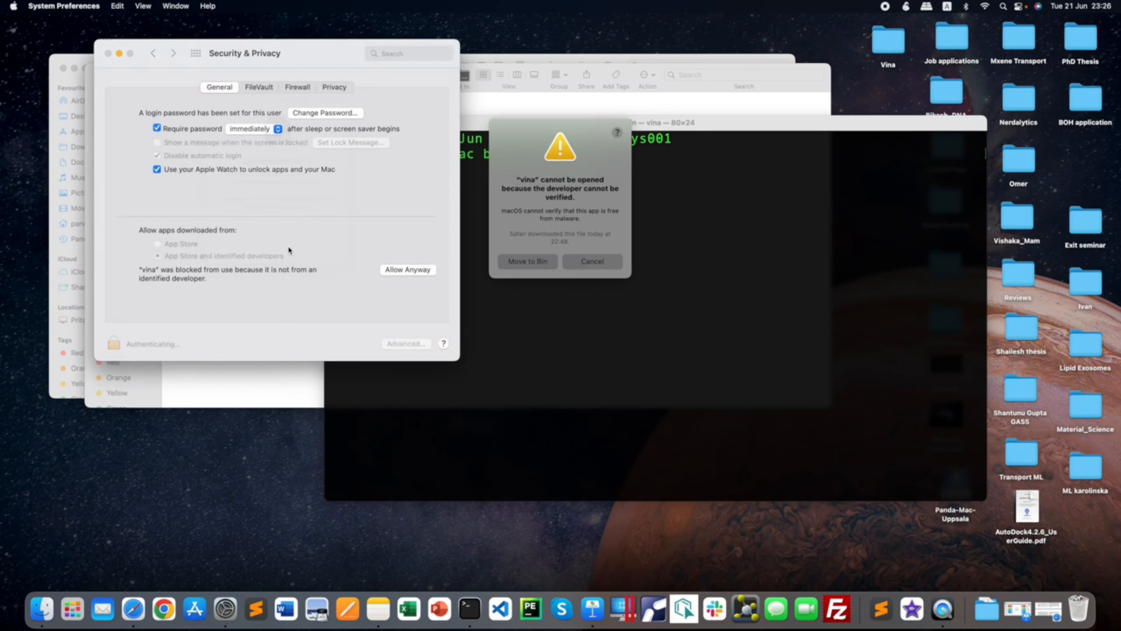
click(402, 270)
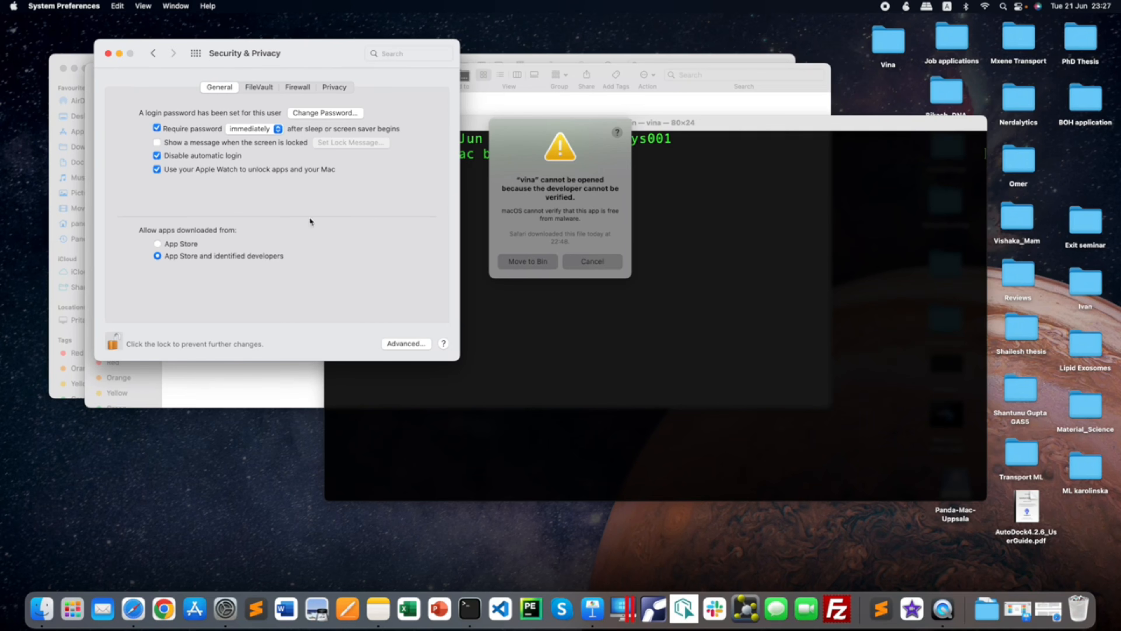
click(108, 54)
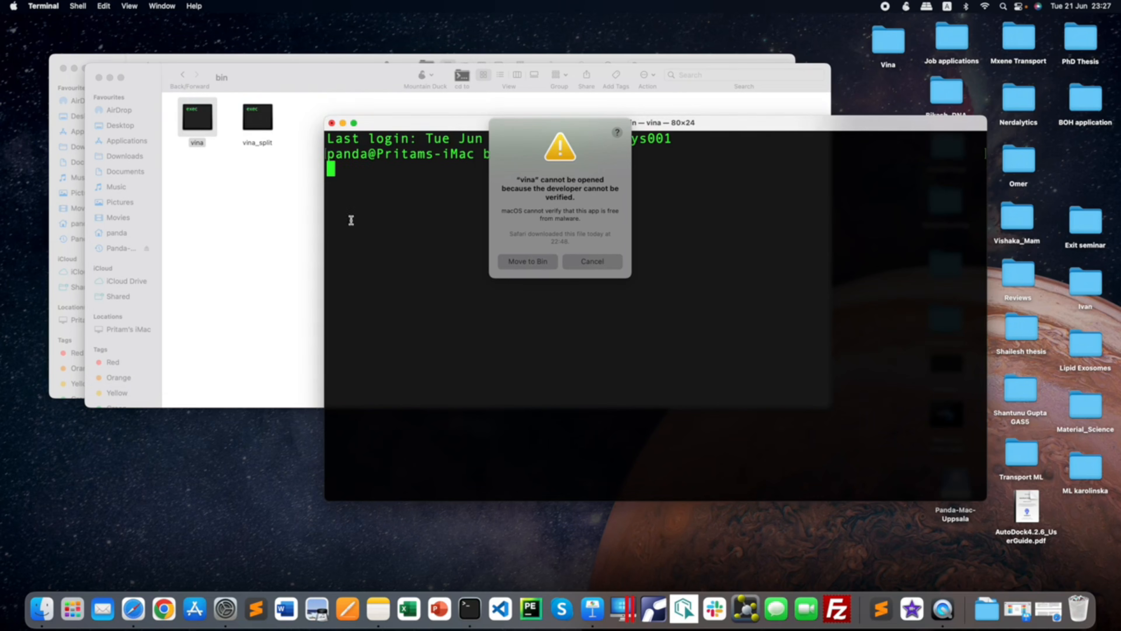
click(599, 266)
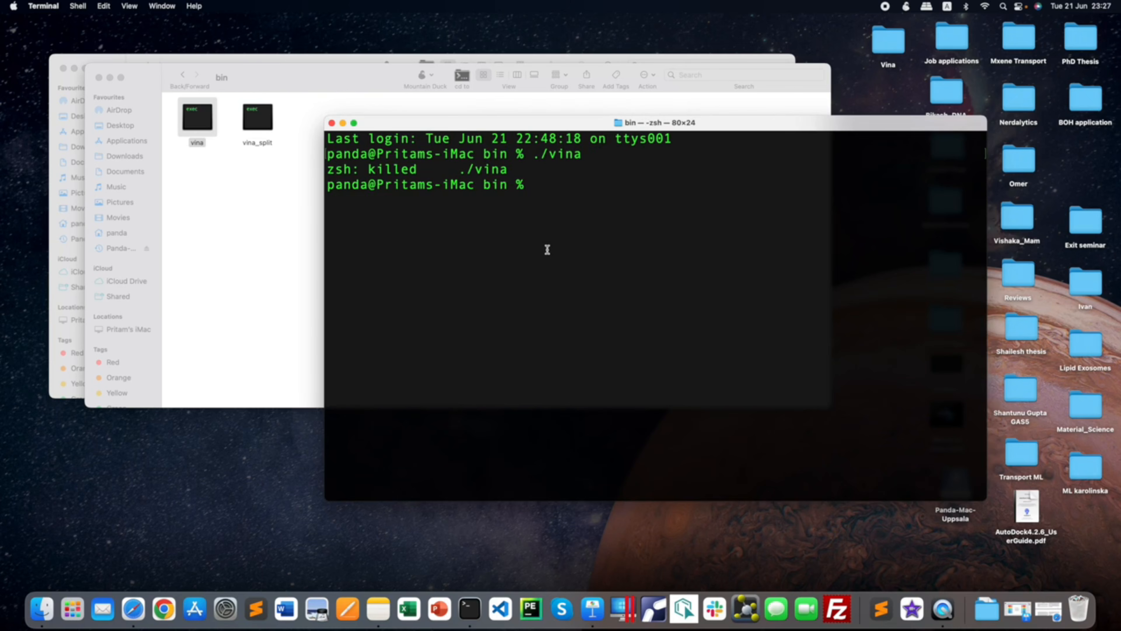
- Run ./vina again in the bin folder and approve opening the unverified executable
text(./vina)
key(Return)
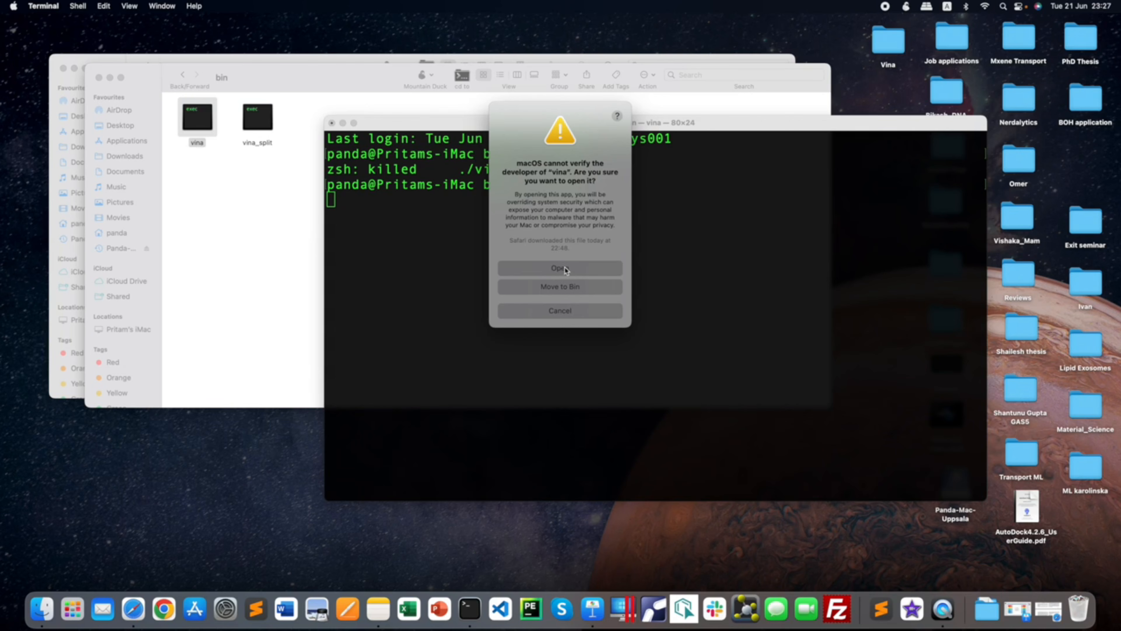
click(560, 268)
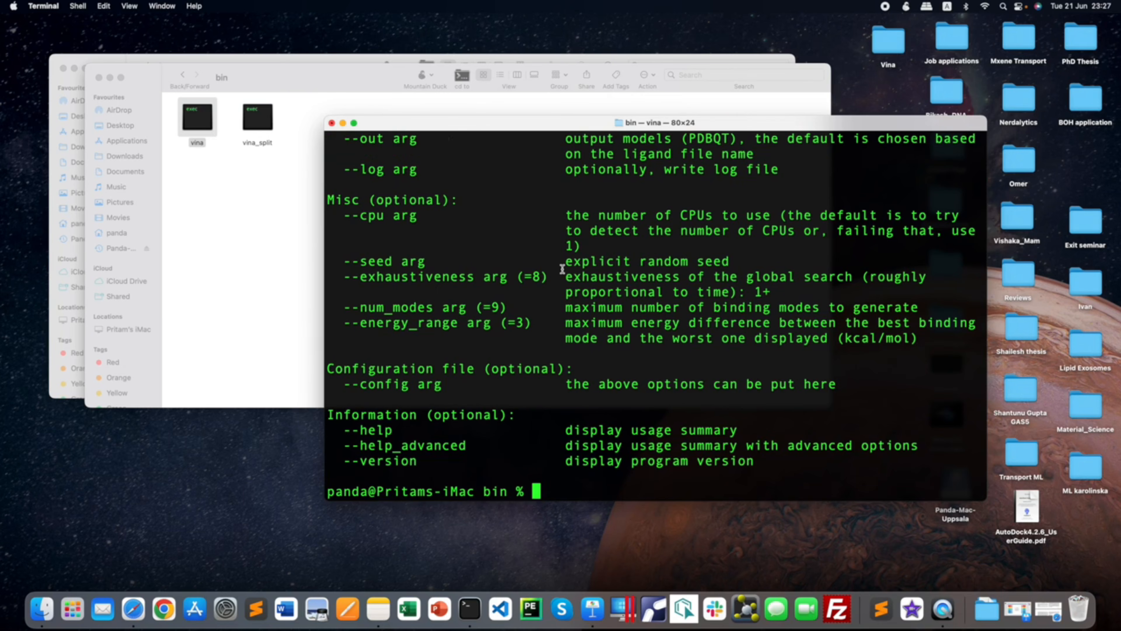
- Enlarge the Terminal window and review vina's input, search space, output and miscellaneous options in the usage summary
drag(531, 127, 405, 45)
drag(859, 416, 1041, 571)
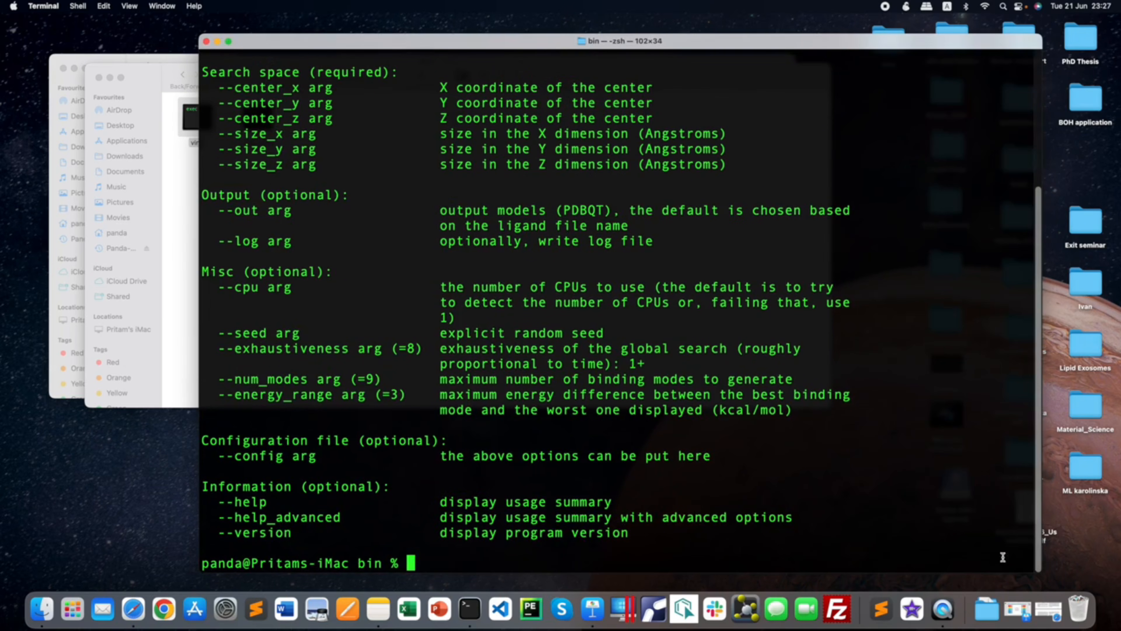
scroll(649, 389, up, 5)
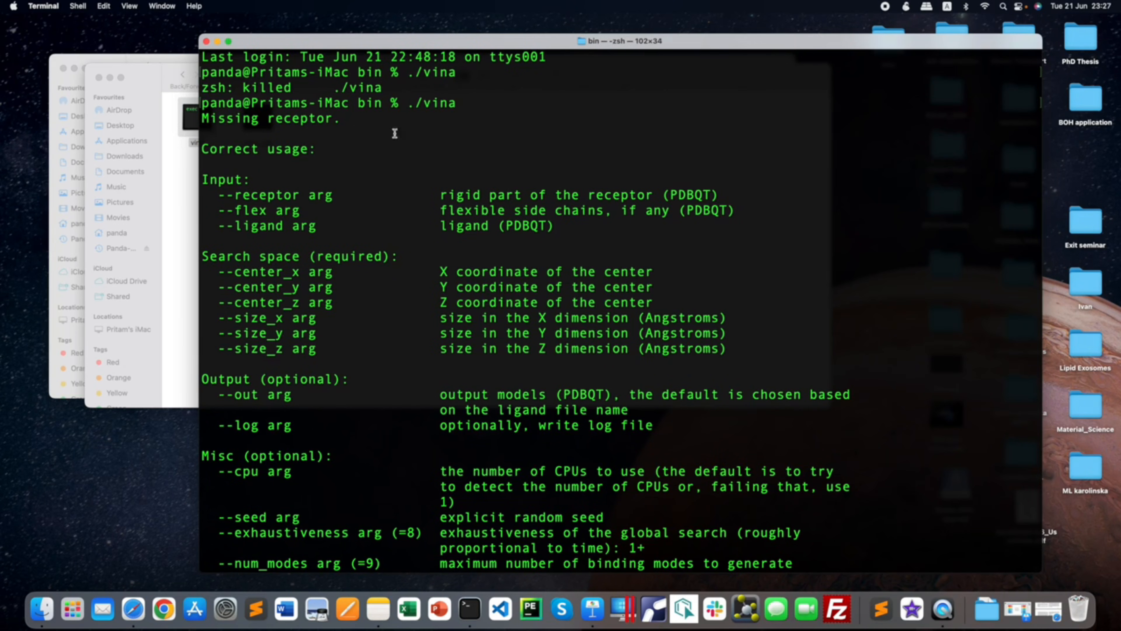
scroll(279, 202, down, 3)
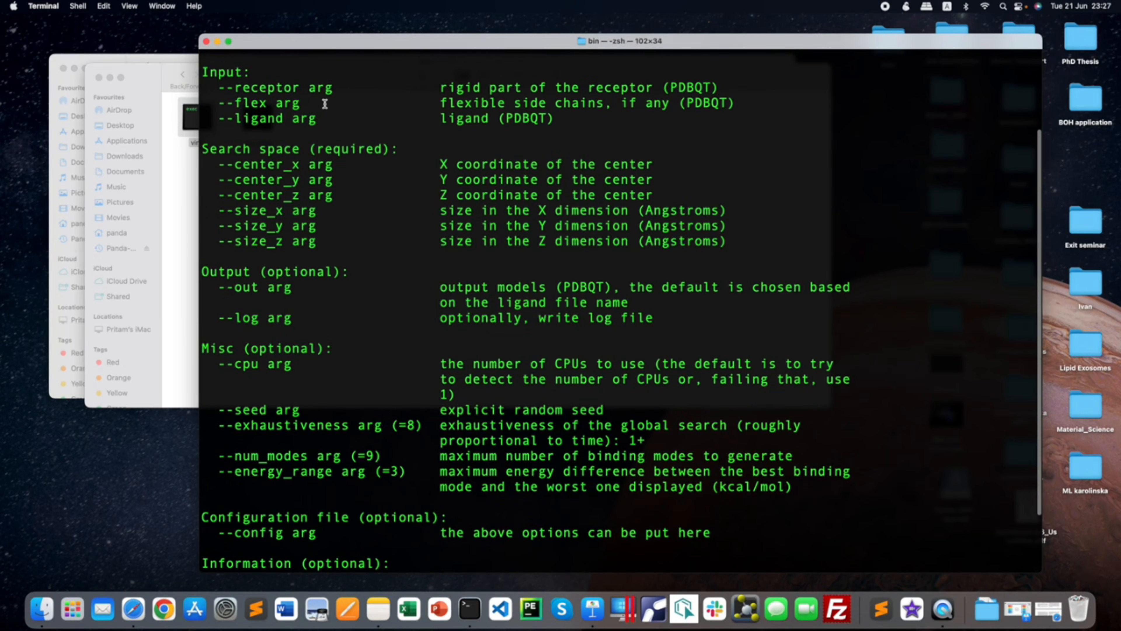
scroll(325, 104, up, 3)
scroll(277, 206, down, 5)
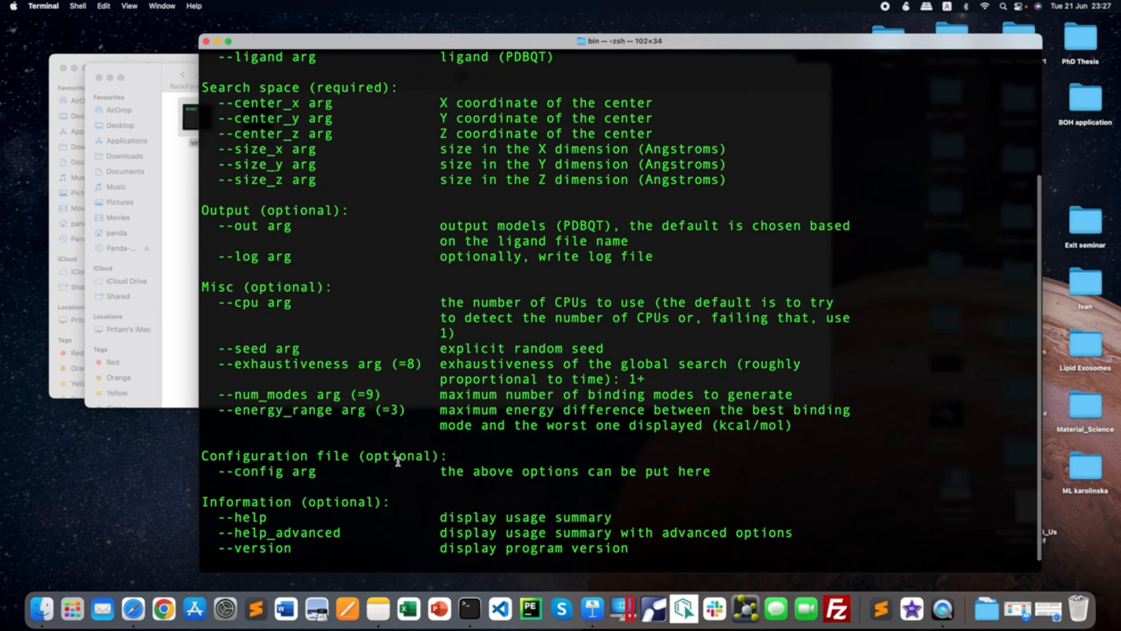
scroll(403, 437, down, 1)
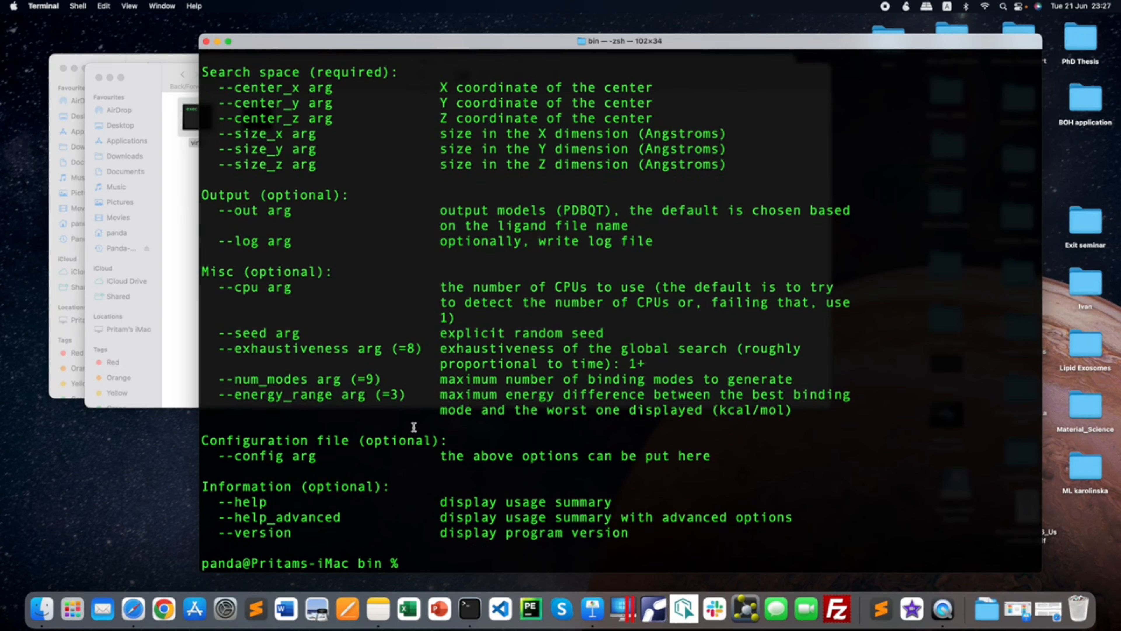
- Check the installed vina release with ./vina --version and highlight the version number in the output
text(./vina --version)
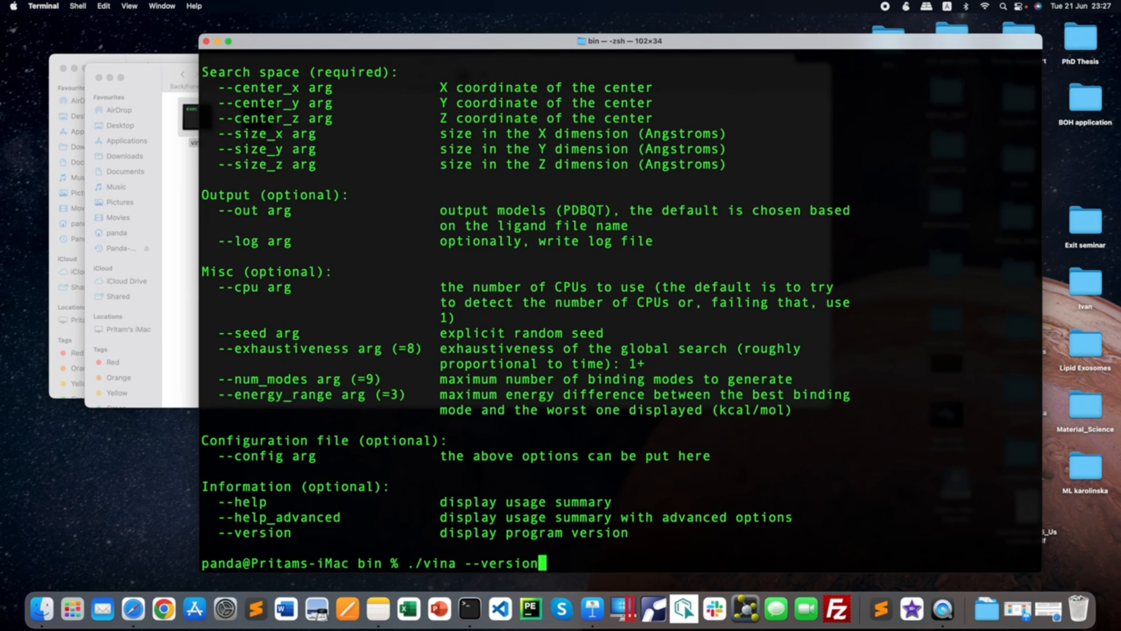
key(Return)
drag(317, 548, 355, 549)
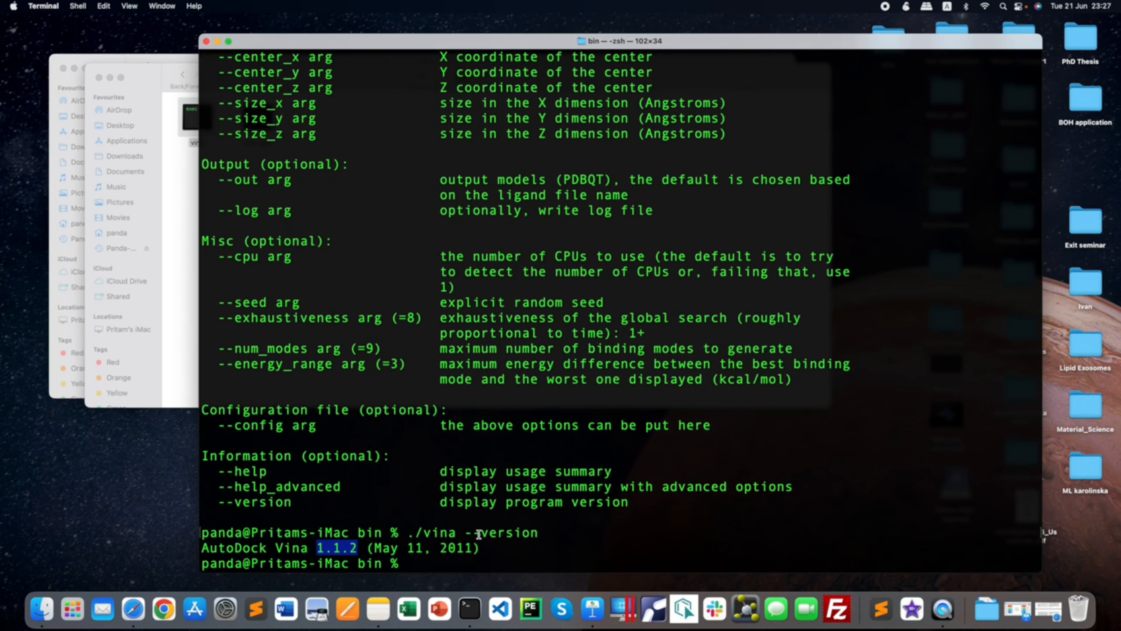
click(398, 370)
- Clear the Terminal and close both the Terminal window and the bin folder window
text(clear)
key(Return)
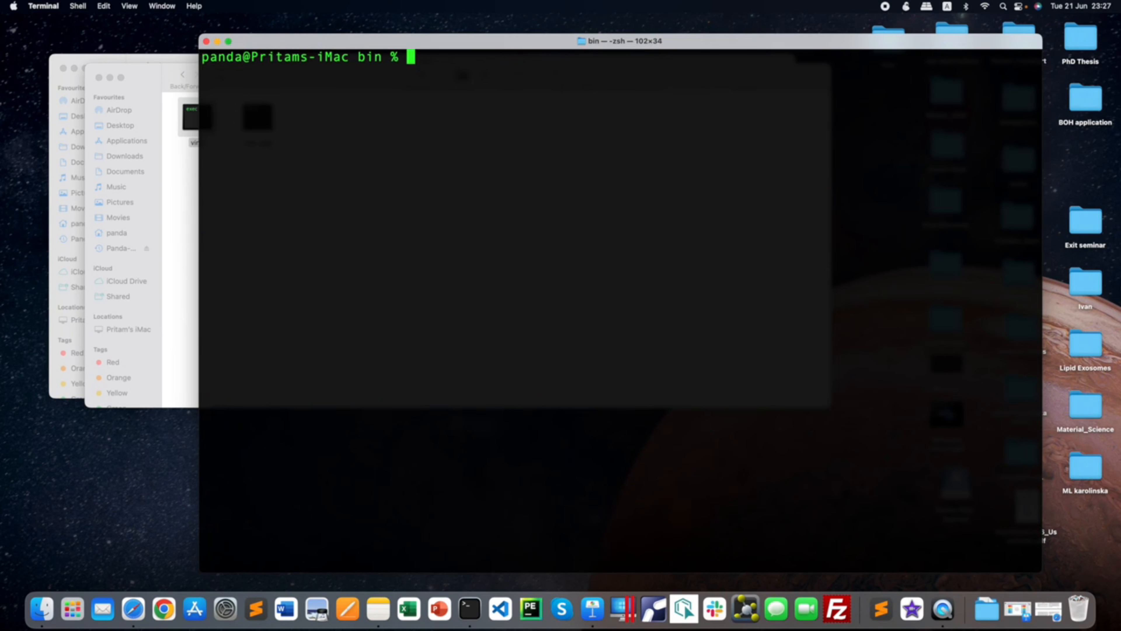
click(206, 41)
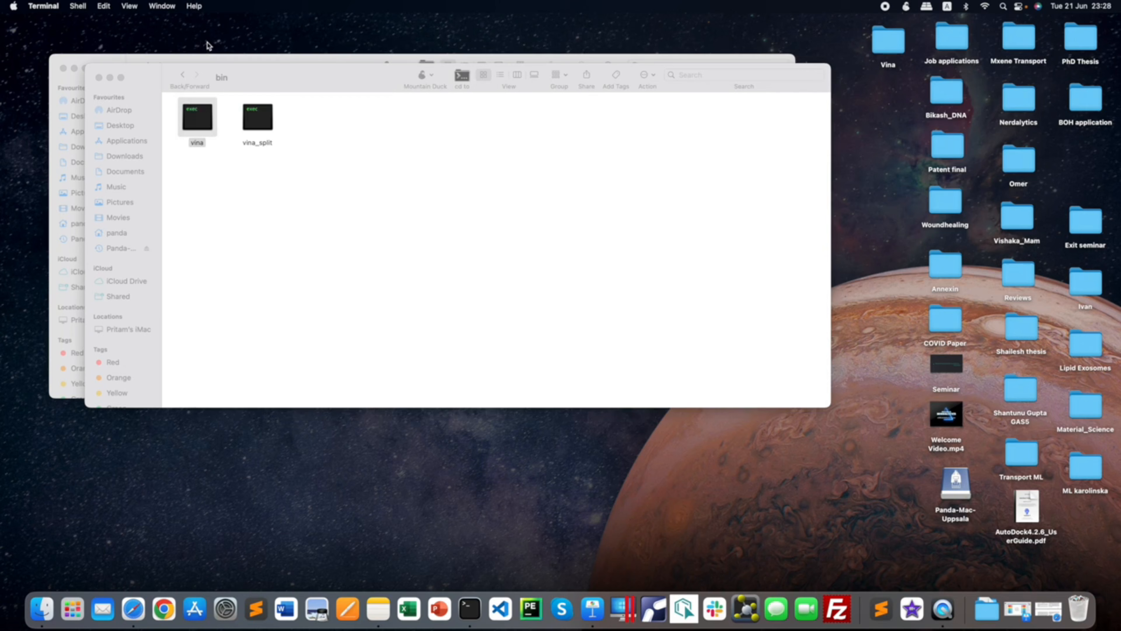
click(99, 78)
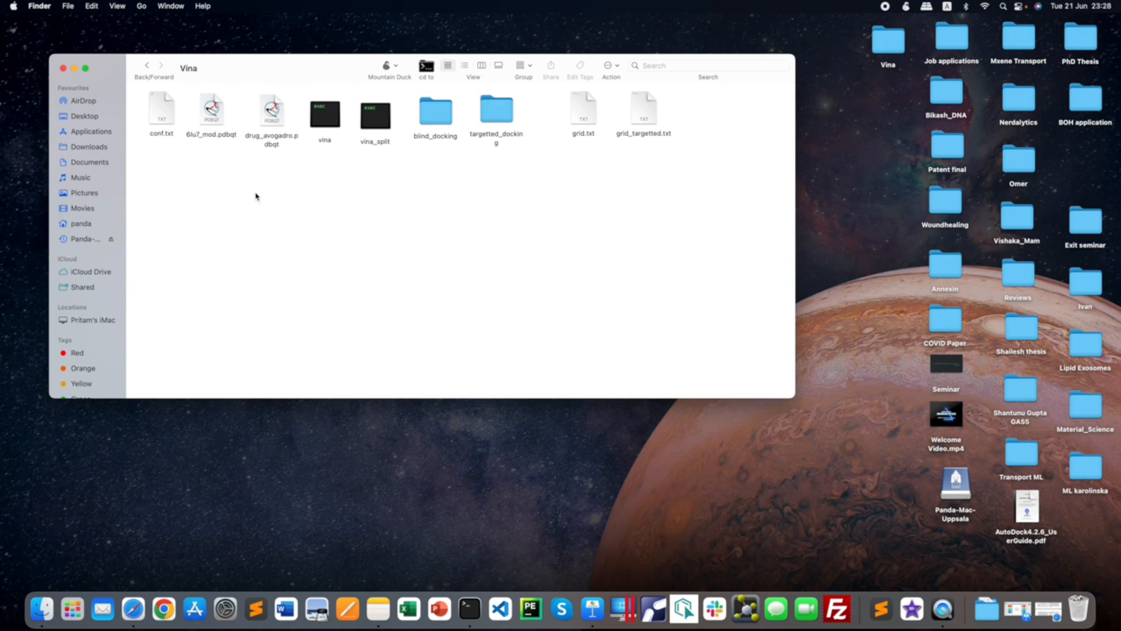
- Point out 6lu7_mod.pdbqt and drug_avogadro.pdbqt in the Vina folder and inspect the parameters in grid.txt and grid_targetted.txt
click(211, 120)
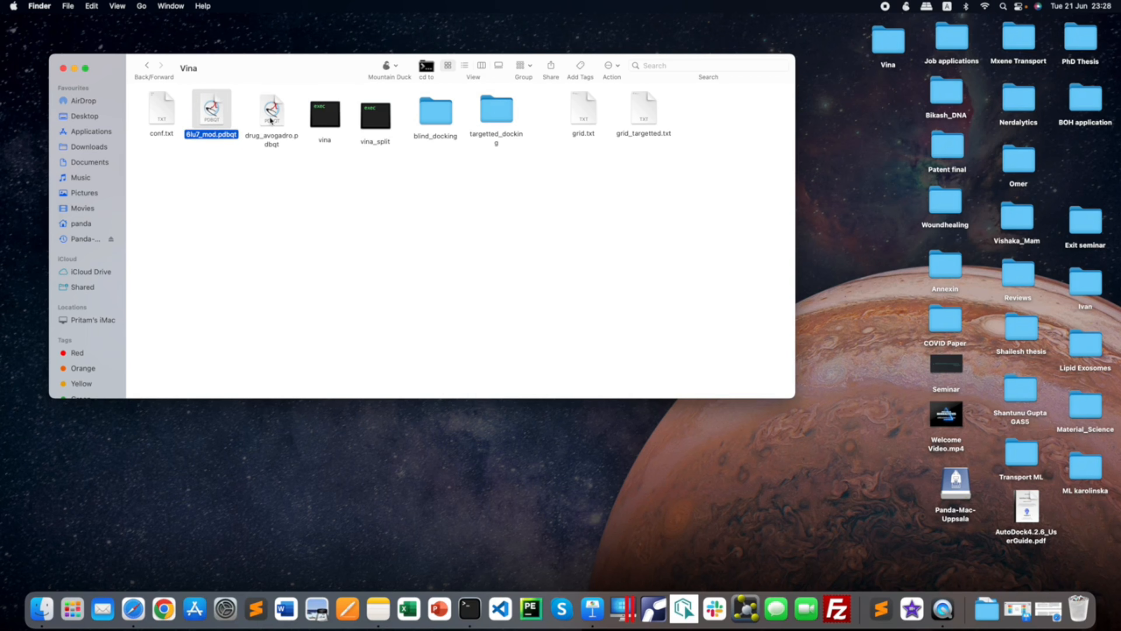
click(271, 120)
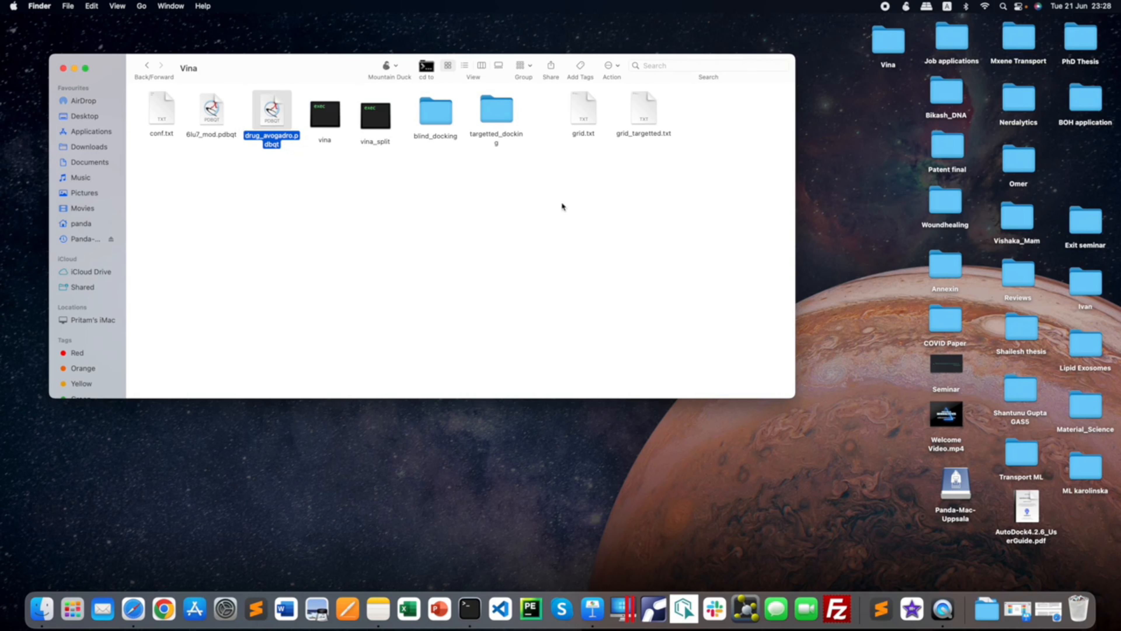
double_click(588, 119)
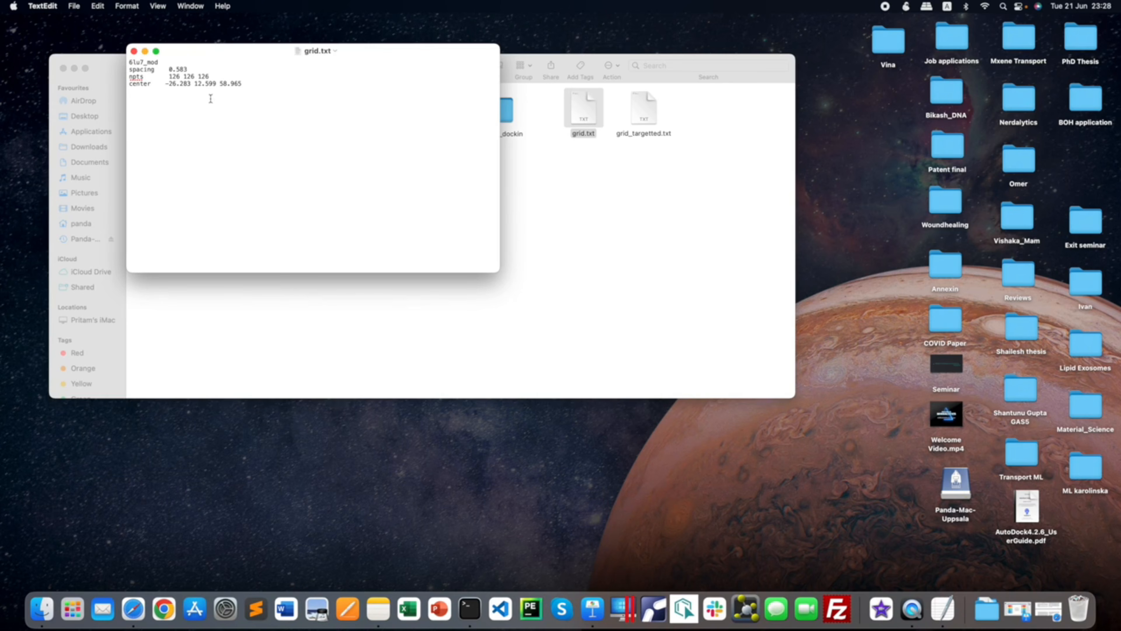
click(648, 118)
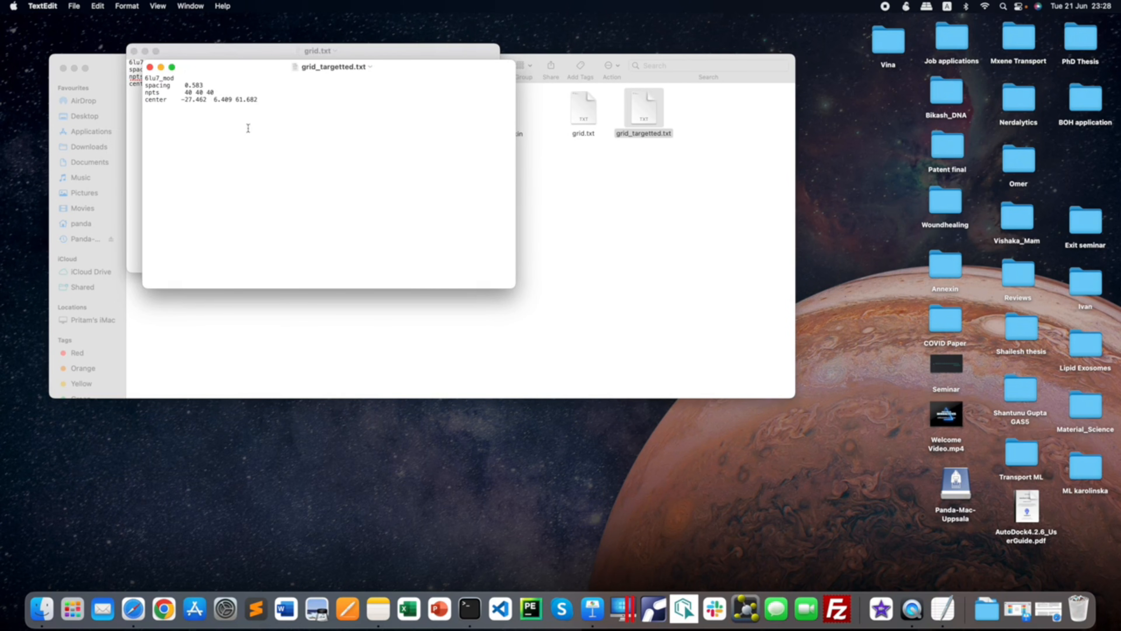
click(150, 67)
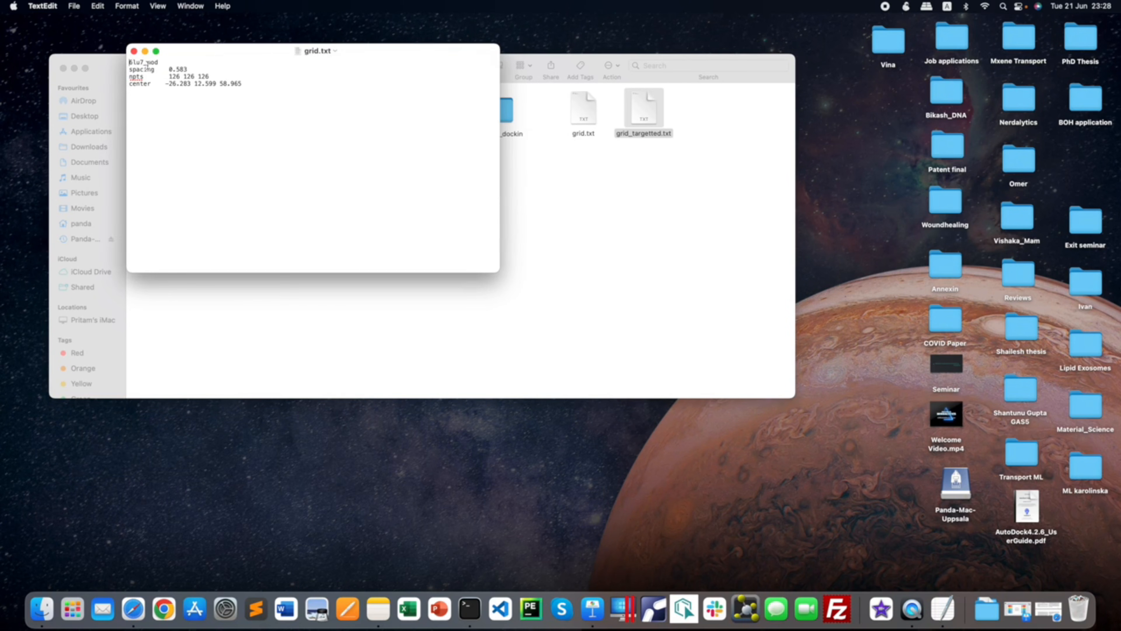
click(134, 51)
click(487, 233)
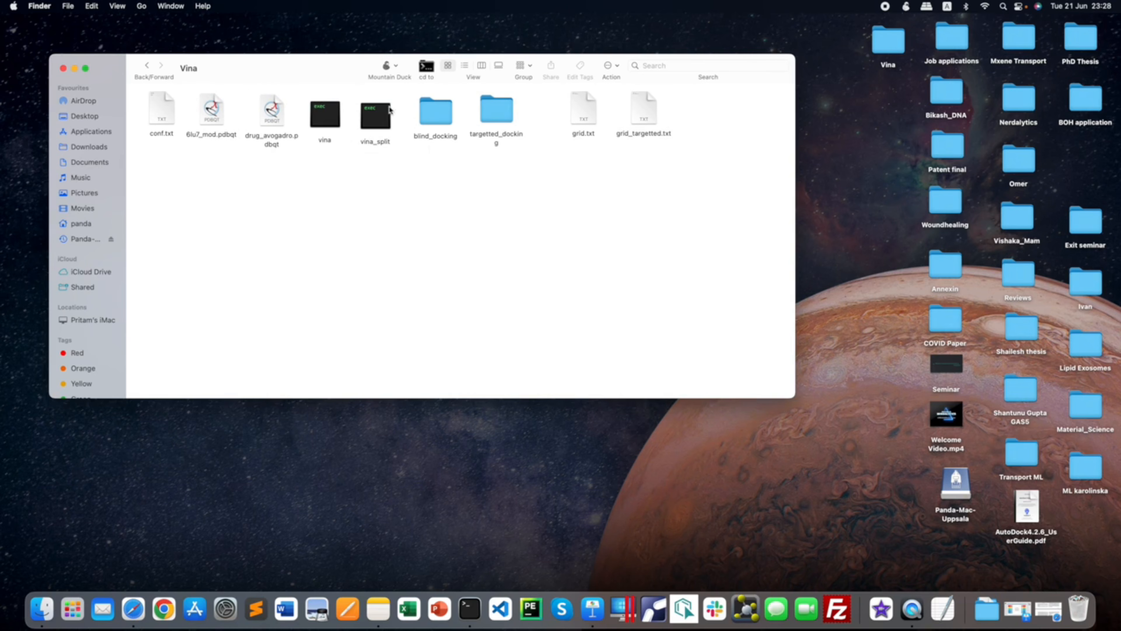
- Enlarge the Vina folder window, open conf.txt and position it clear of the folder's files
drag(333, 69, 315, 41)
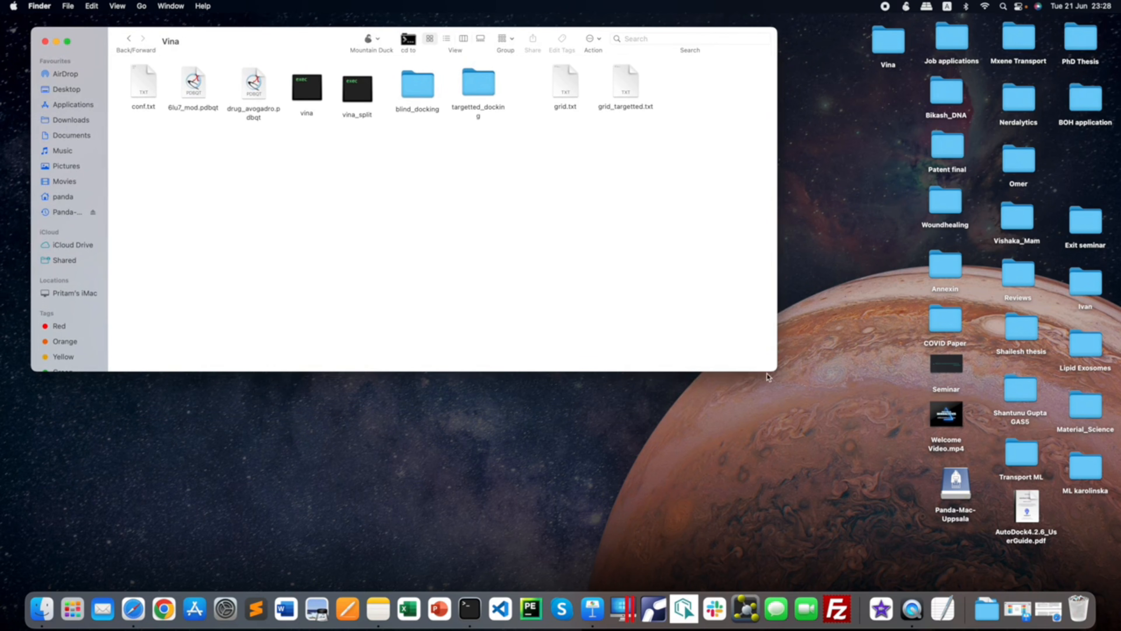
drag(773, 371, 754, 576)
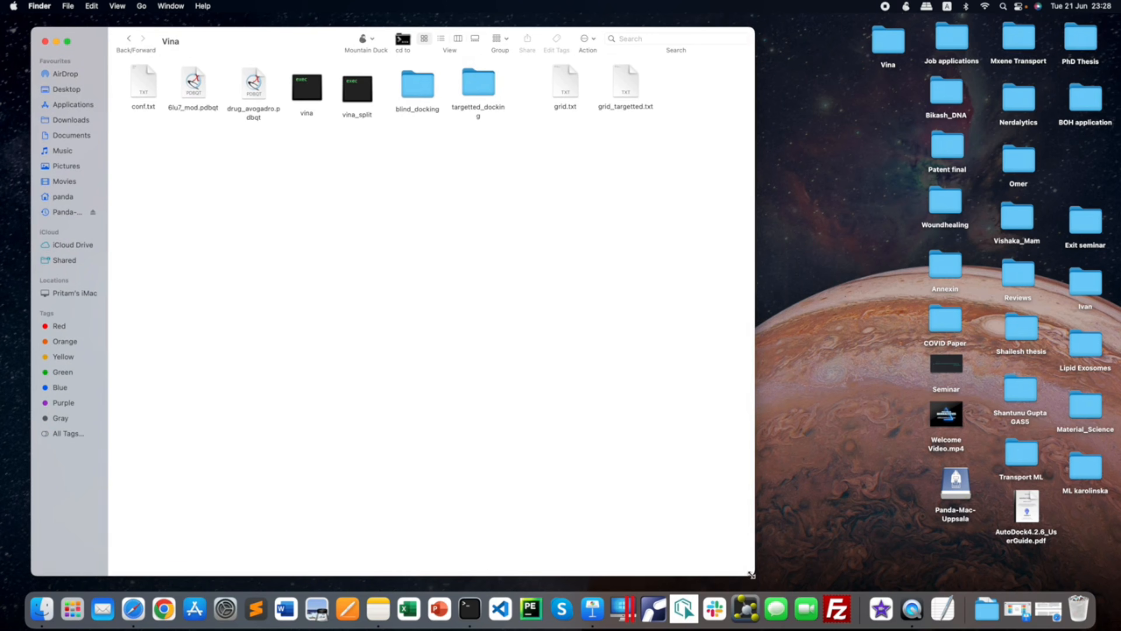
double_click(142, 89)
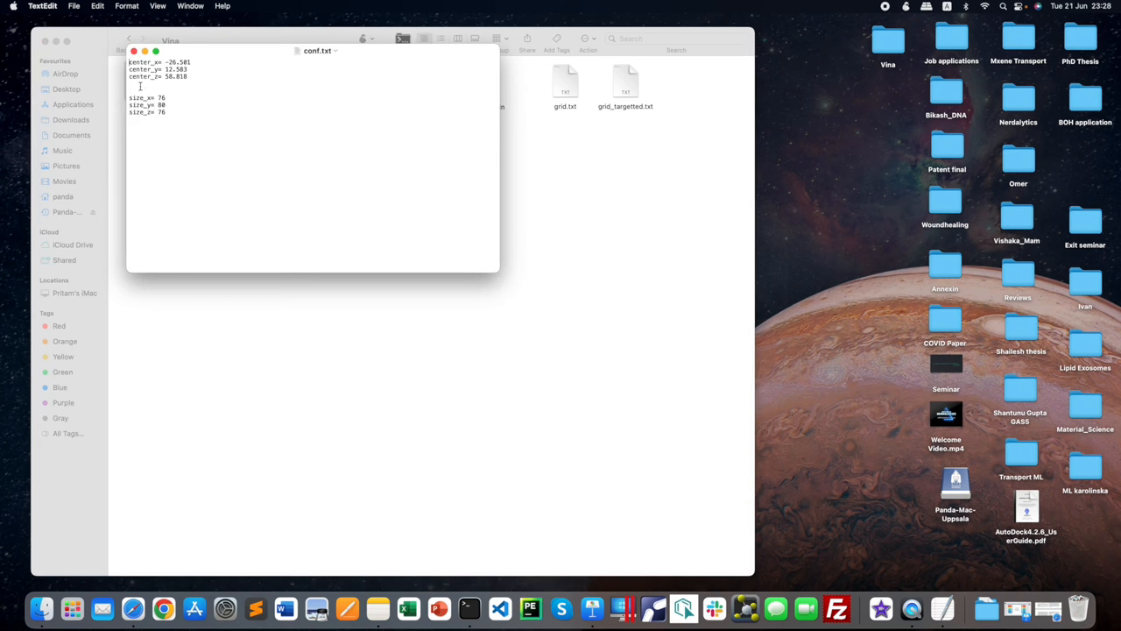
drag(212, 56, 482, 182)
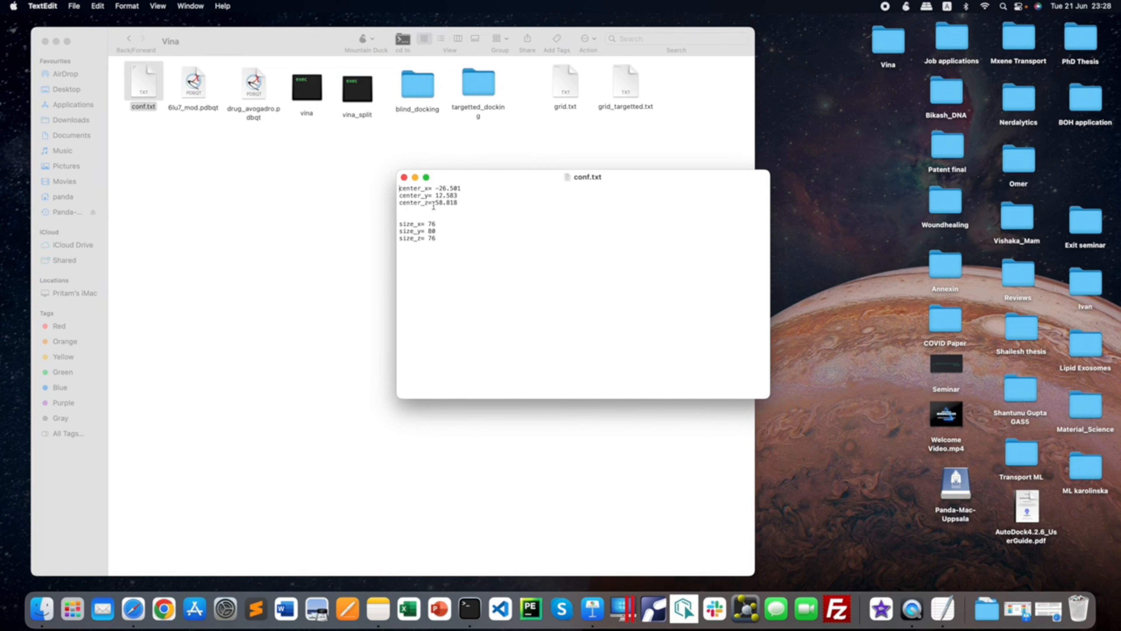
- Delete the extra blank line between the center and size values in conf.txt and enlarge its text
key(BackSpace)
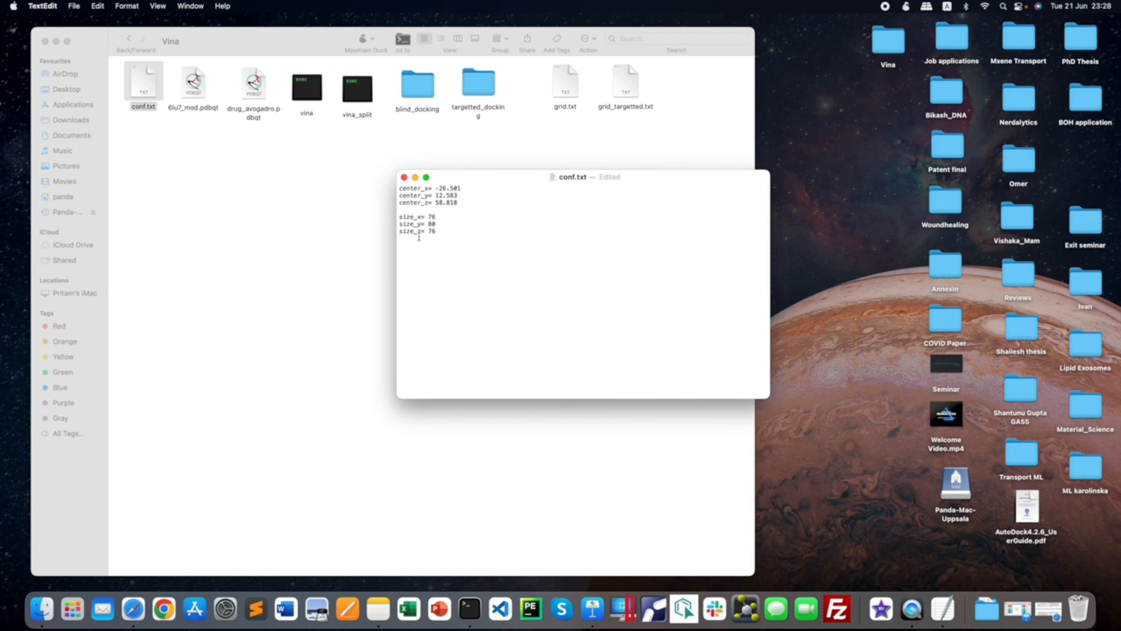
key(super+plus)
key(super+plus)
key(super+plus)
key(super+plus)
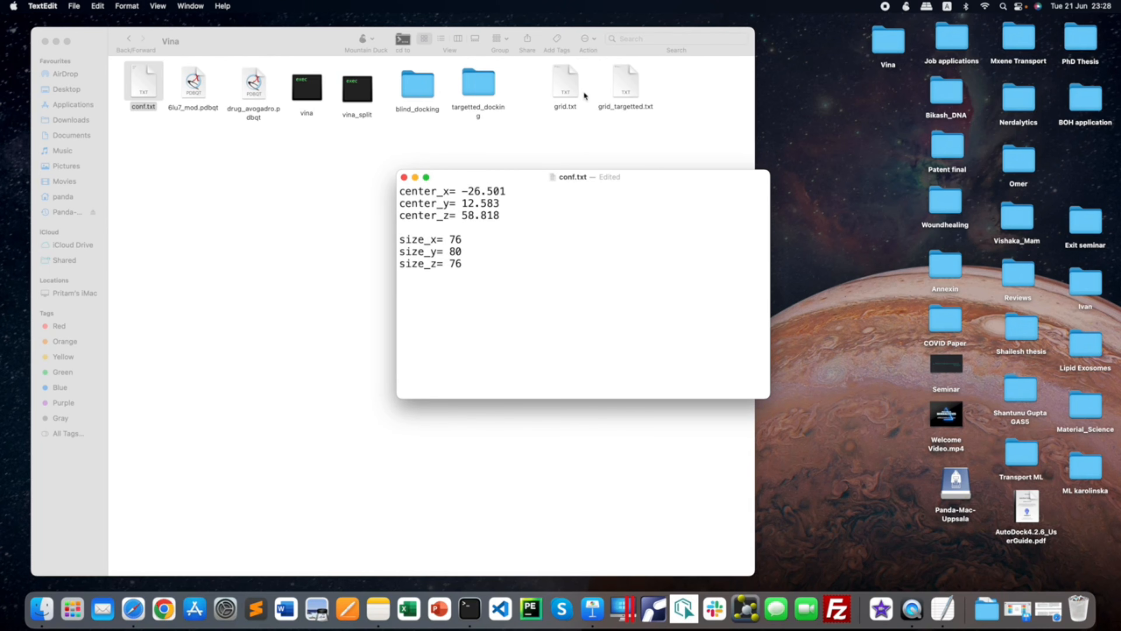
- Open grid.txt, place it beside conf.txt and enlarge its text for comparing the grid parameters
double_click(565, 84)
drag(257, 67, 206, 161)
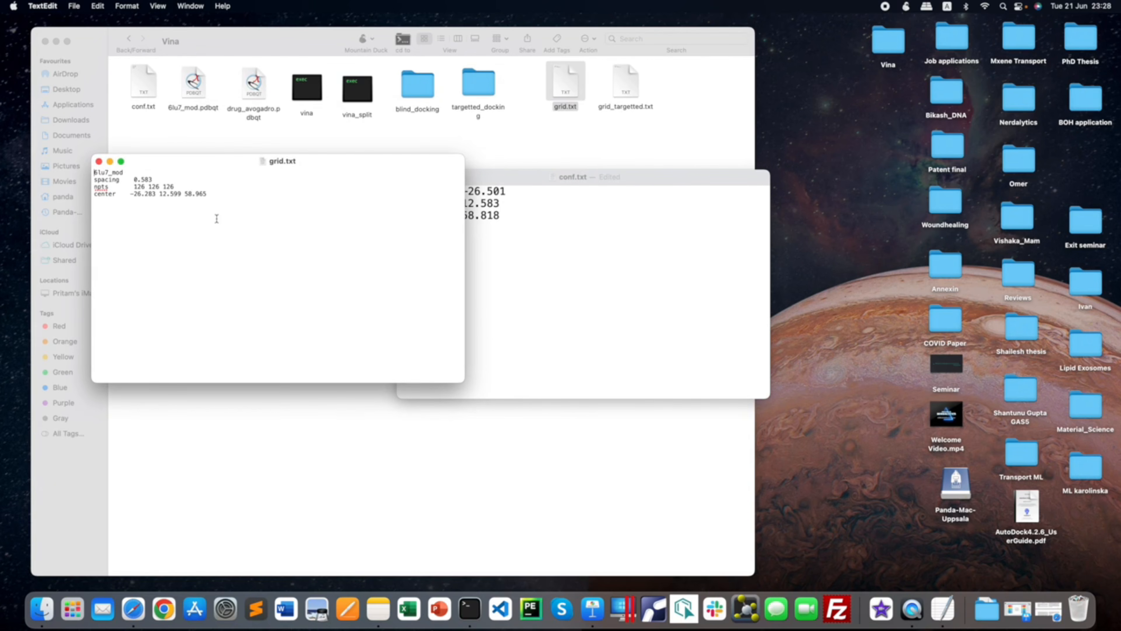
key(super+plus)
key(super+plus)
key(super+plus)
key(super+plus)
key(super+plus)
key(super+plus)
key(super+plus)
key(super+plus)
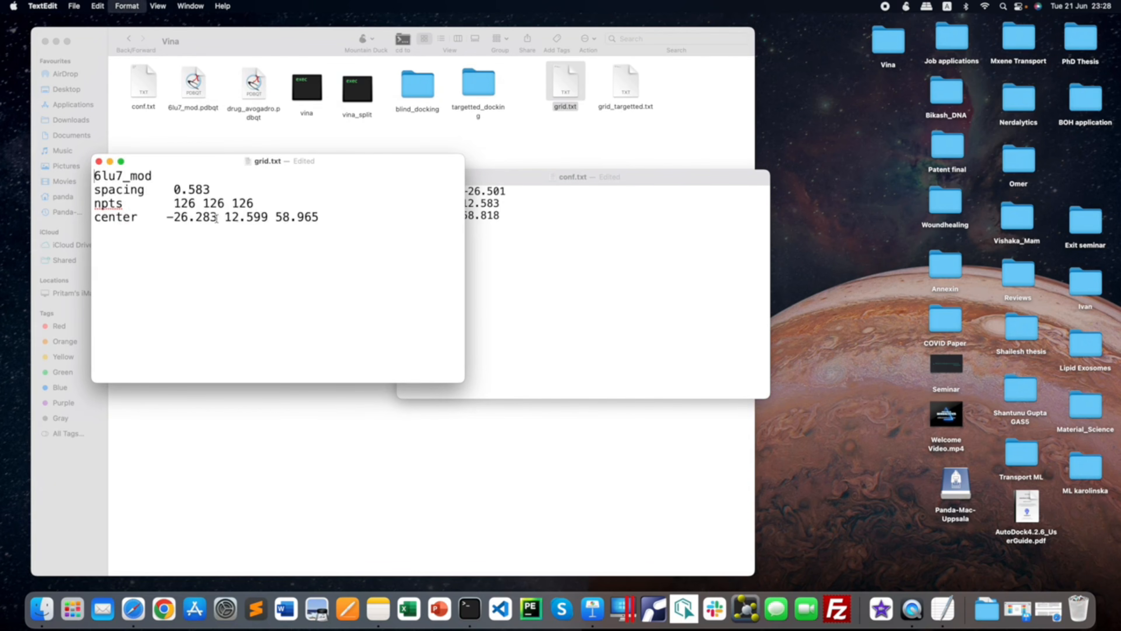
- Set size_x, size_y and size_z in conf.txt to 126, matching the npts values in grid.txt
click(599, 282)
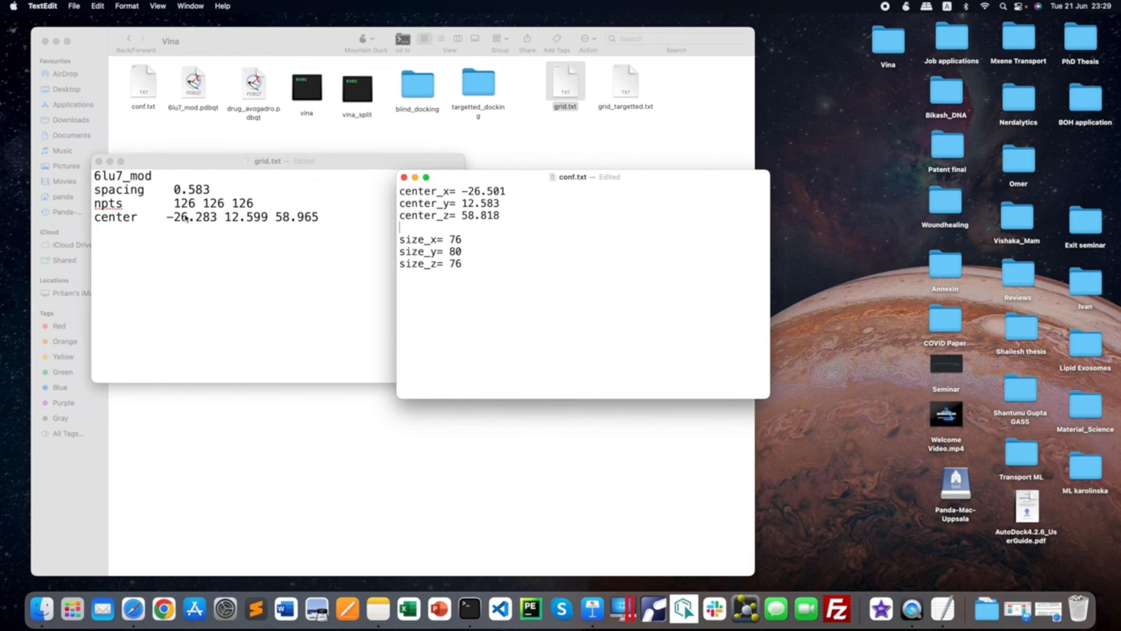
double_click(454, 240)
text(126)
double_click(454, 251)
text(126)
double_click(455, 263)
text(12)
- Set center_x to -26.283, center_y to 12.599 and center_z to 58.965 in conf.txt, matching the grid.txt center
click(462, 191)
drag(488, 190, 508, 191)
text(283)
drag(479, 204, 509, 203)
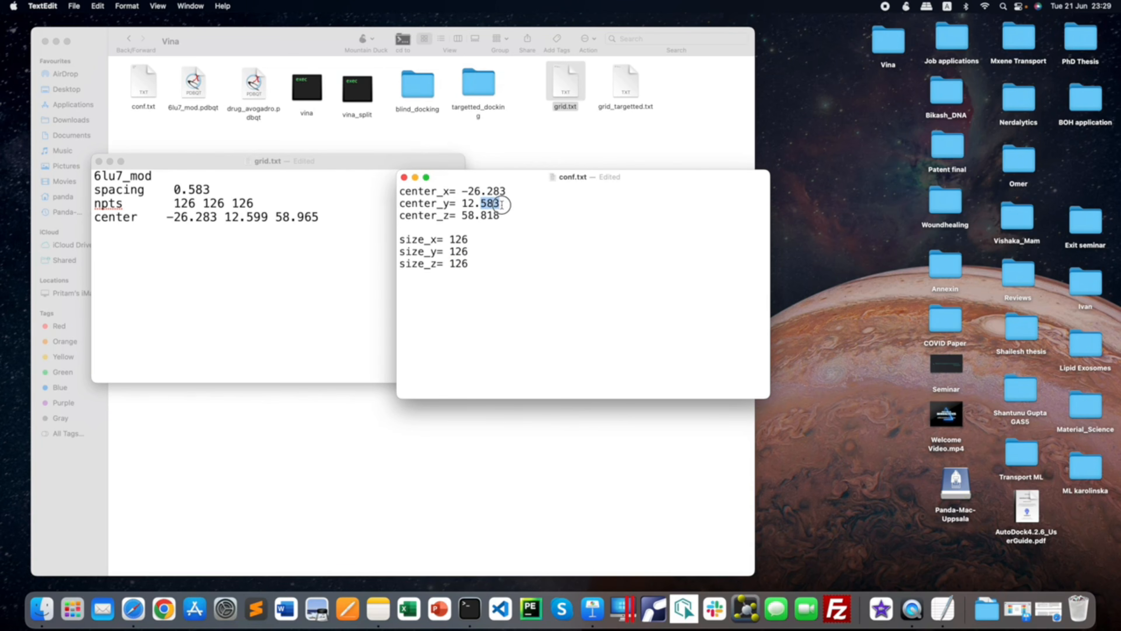
text(599)
drag(483, 217, 502, 217)
text(965)
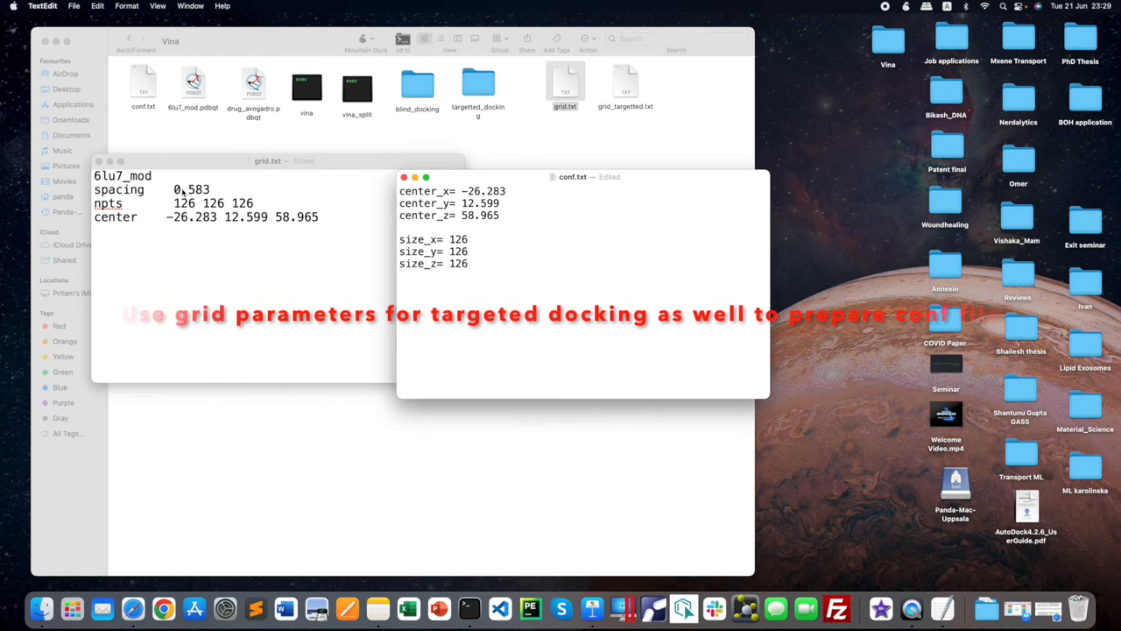
- Close grid.txt, then save and close the updated conf.txt
click(99, 162)
click(498, 252)
key(super+s)
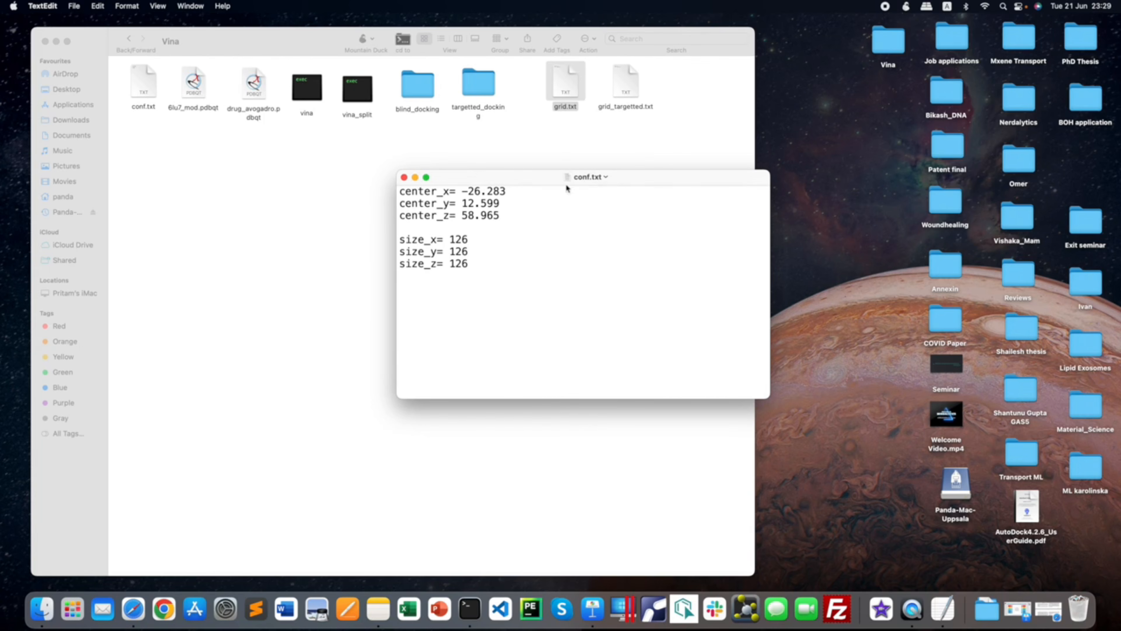
click(403, 177)
click(488, 211)
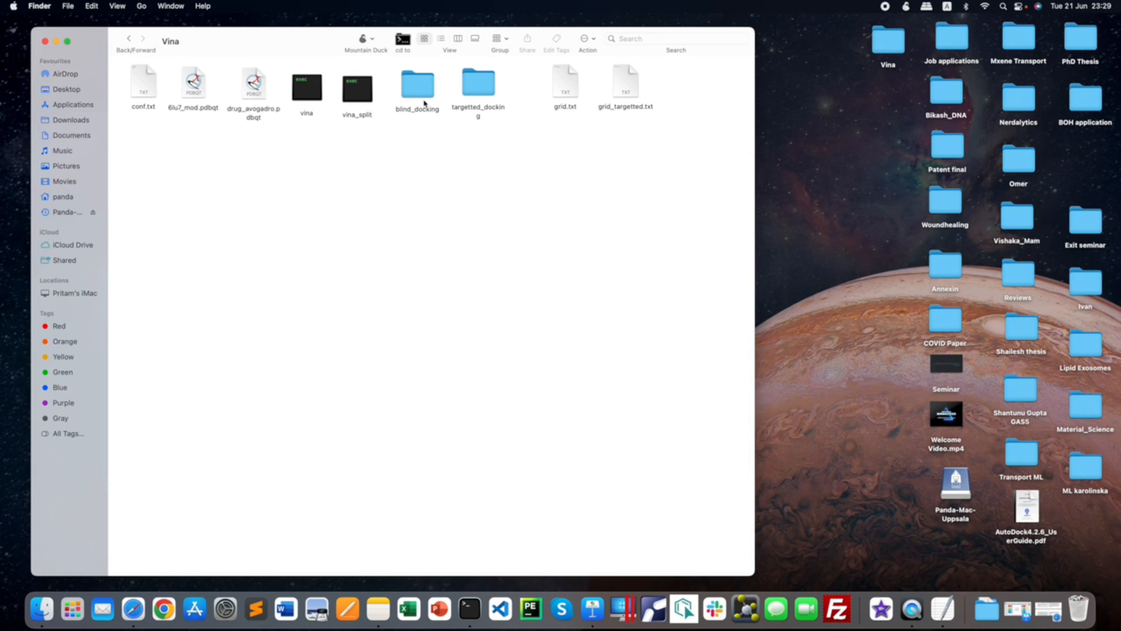
- Replace the older conf.txt in the blind_docking folder with the updated conf.txt from the Vina folder
double_click(416, 94)
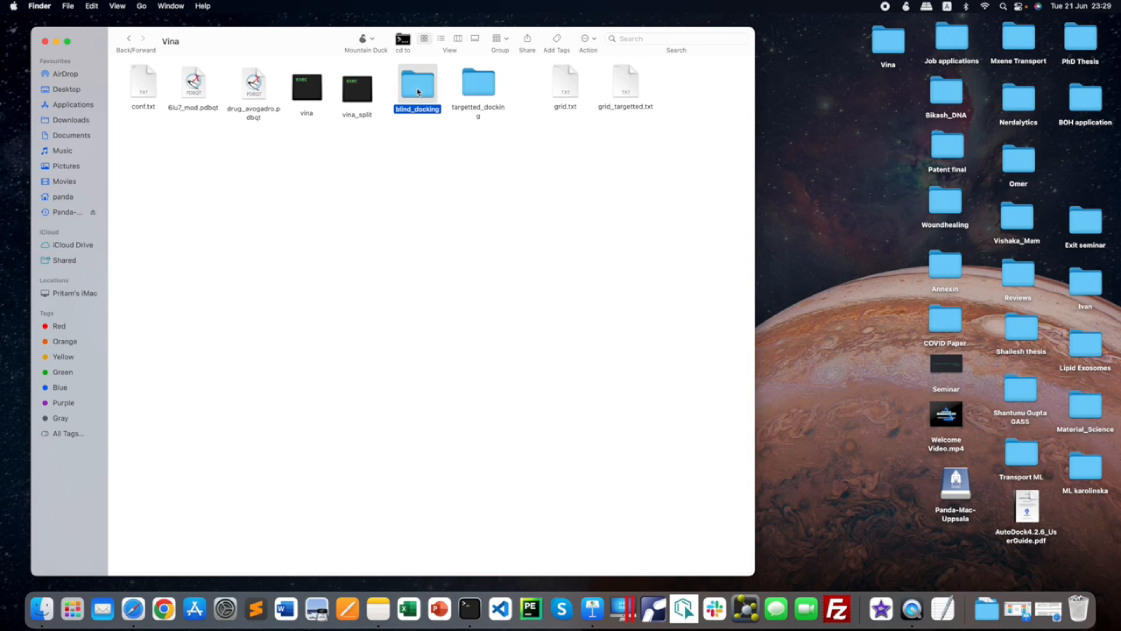
click(129, 39)
click(141, 81)
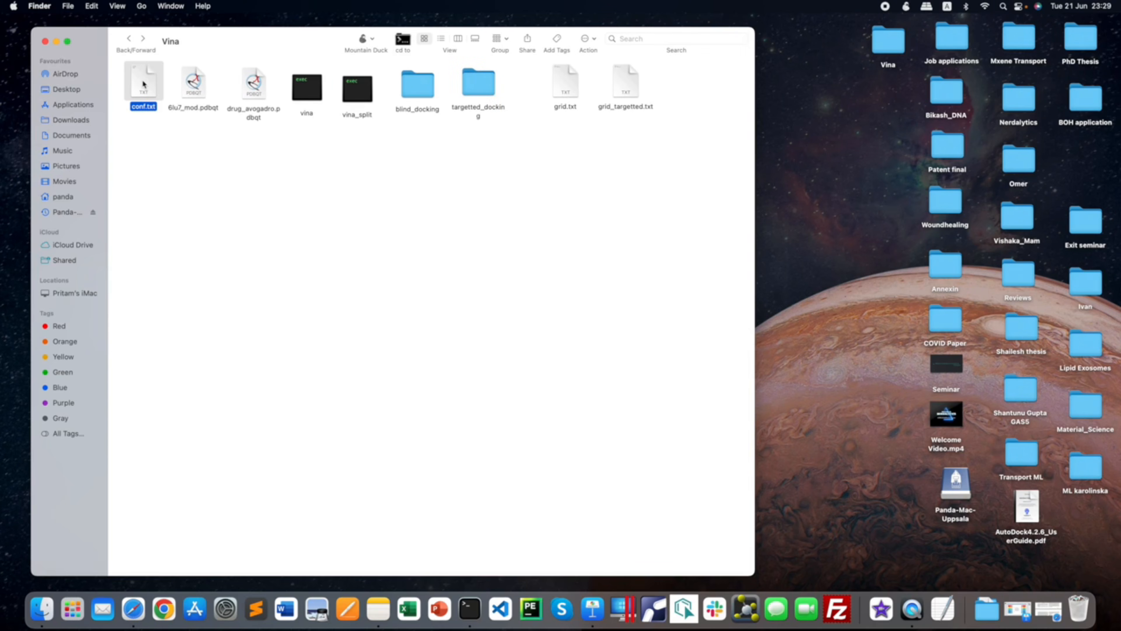
double_click(424, 92)
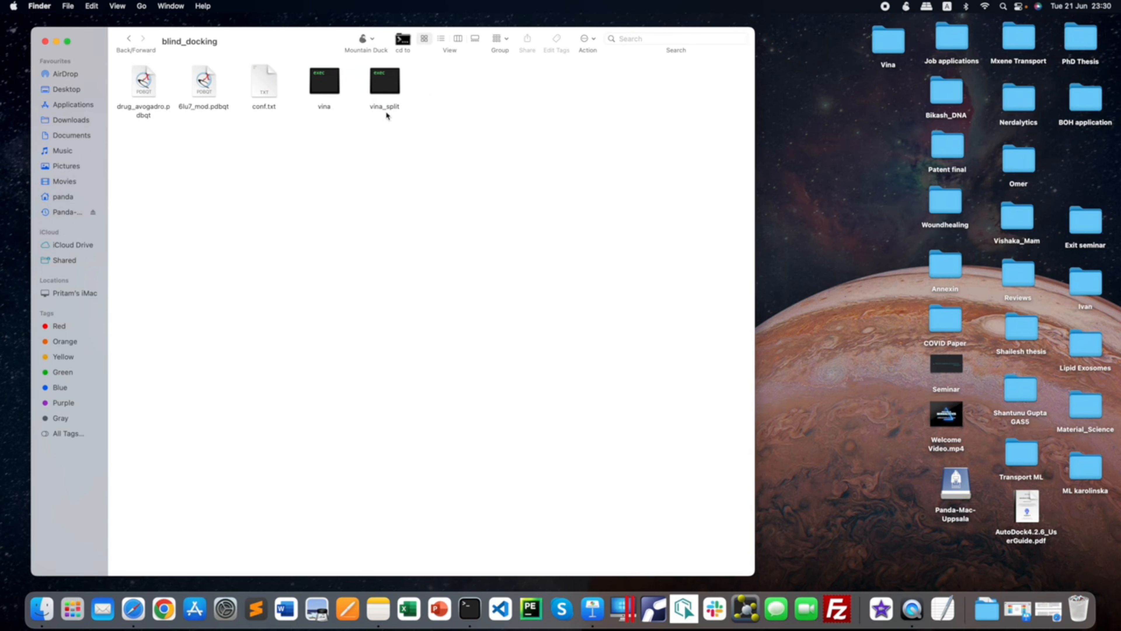
key(super+v)
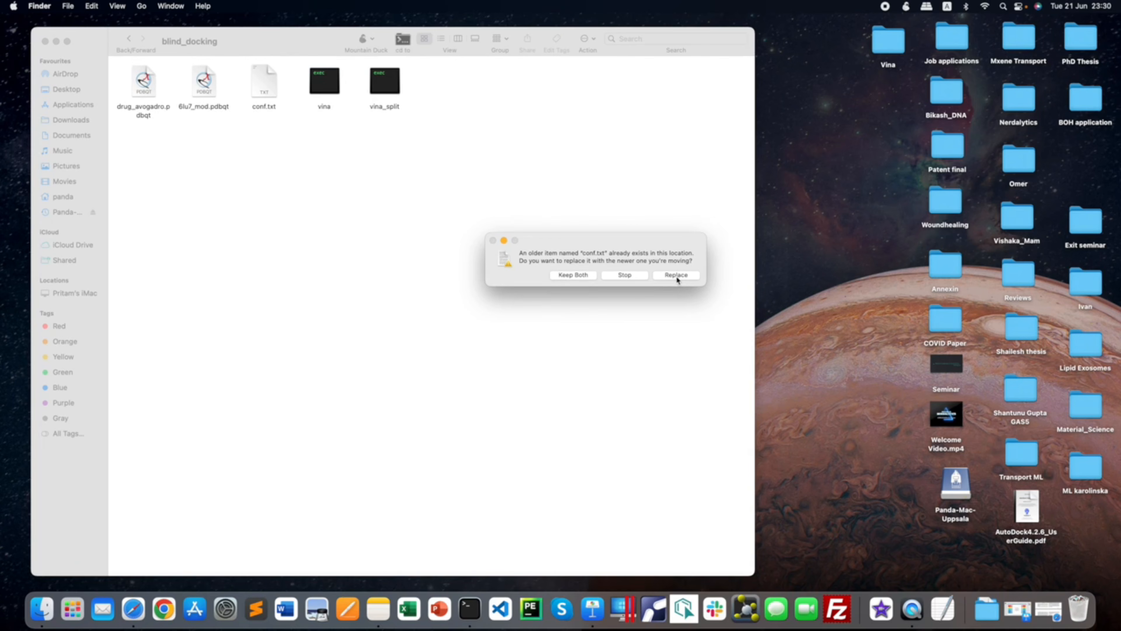
click(676, 275)
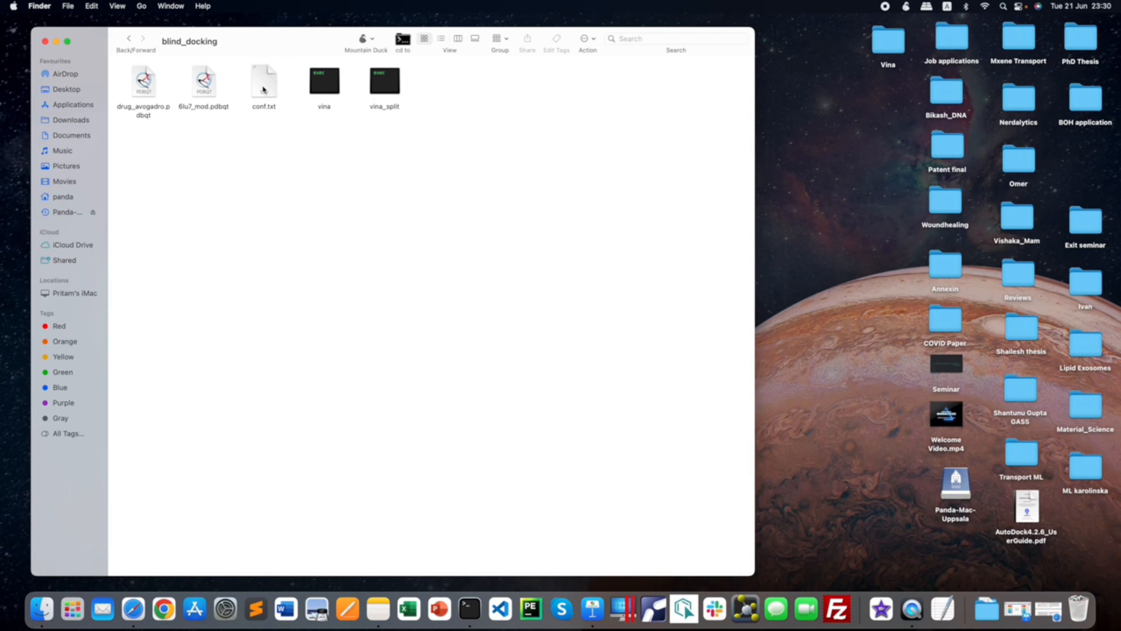
- Check that the blind_docking folder holds the configuration, receptor and ligand files and the vina and vina_split executables
click(263, 89)
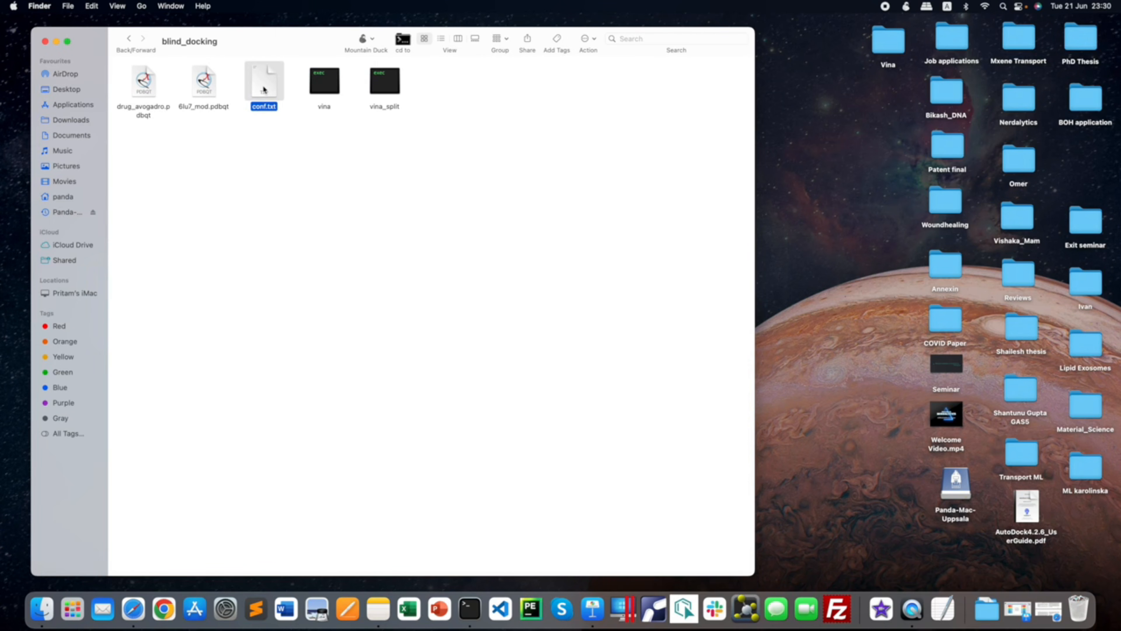
click(202, 88)
click(138, 92)
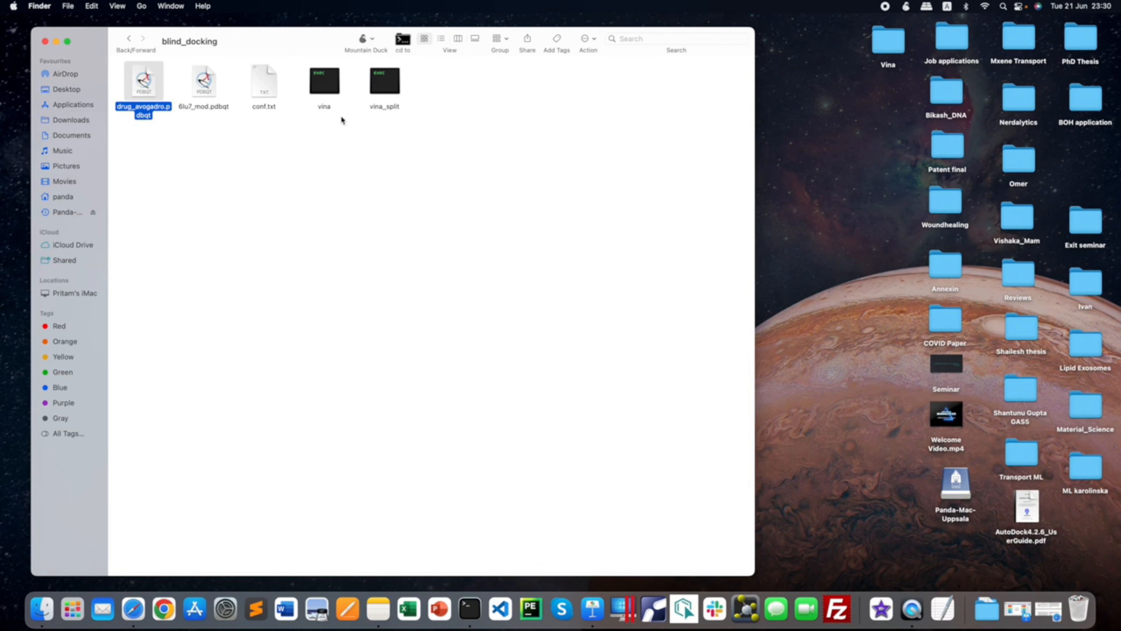
click(330, 88)
click(380, 85)
click(325, 92)
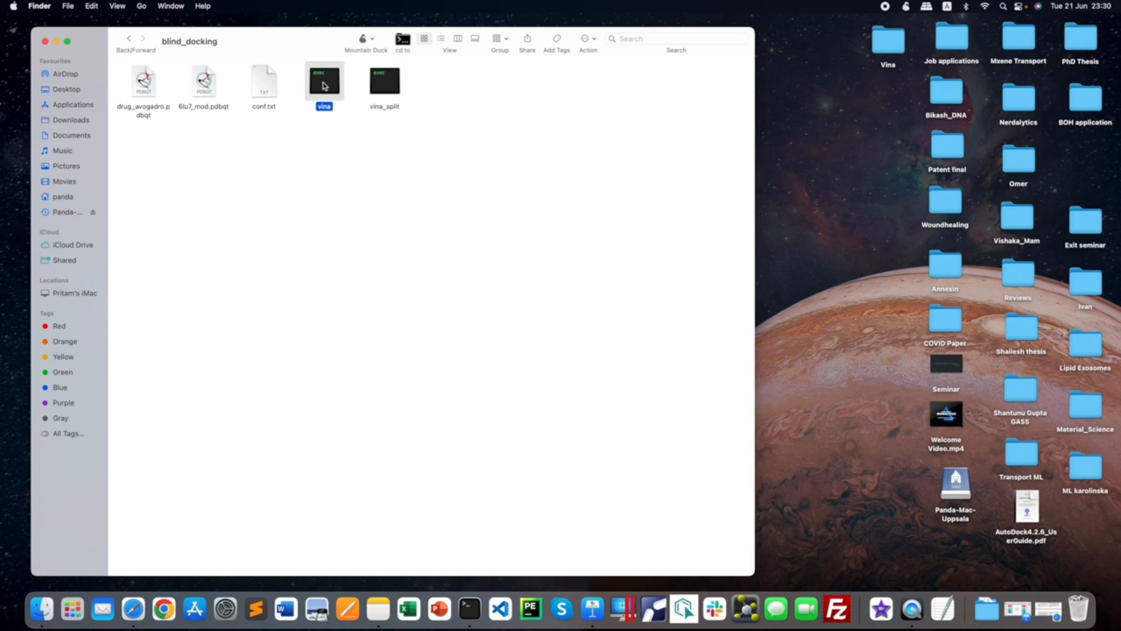
click(382, 151)
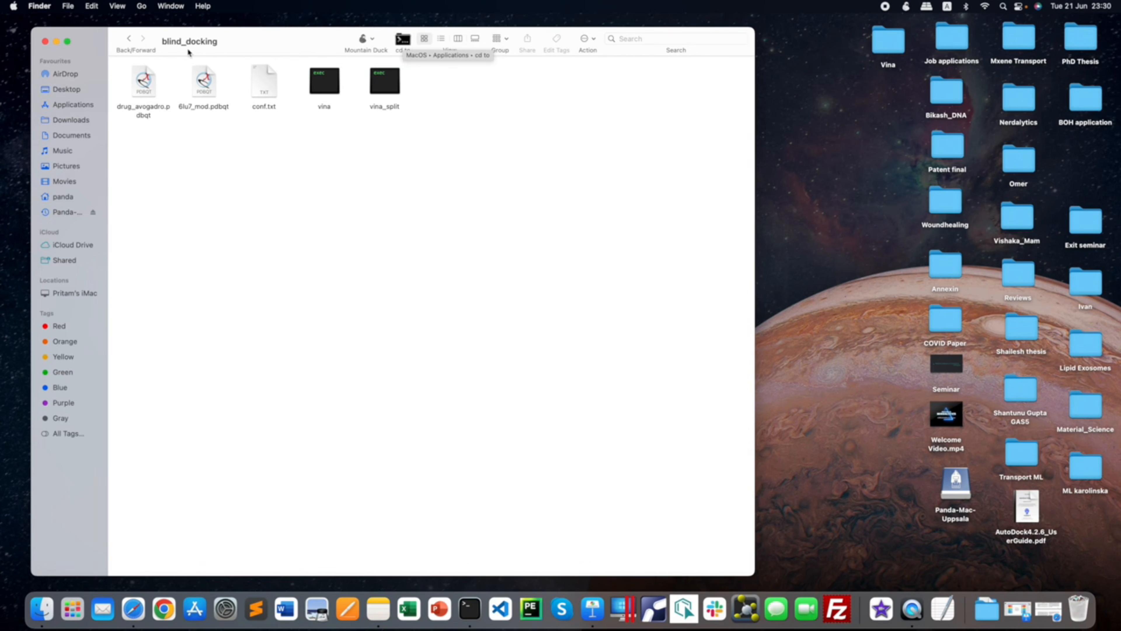
- Open a Terminal session in the blind_docking folder and enlarge its window and text
click(403, 41)
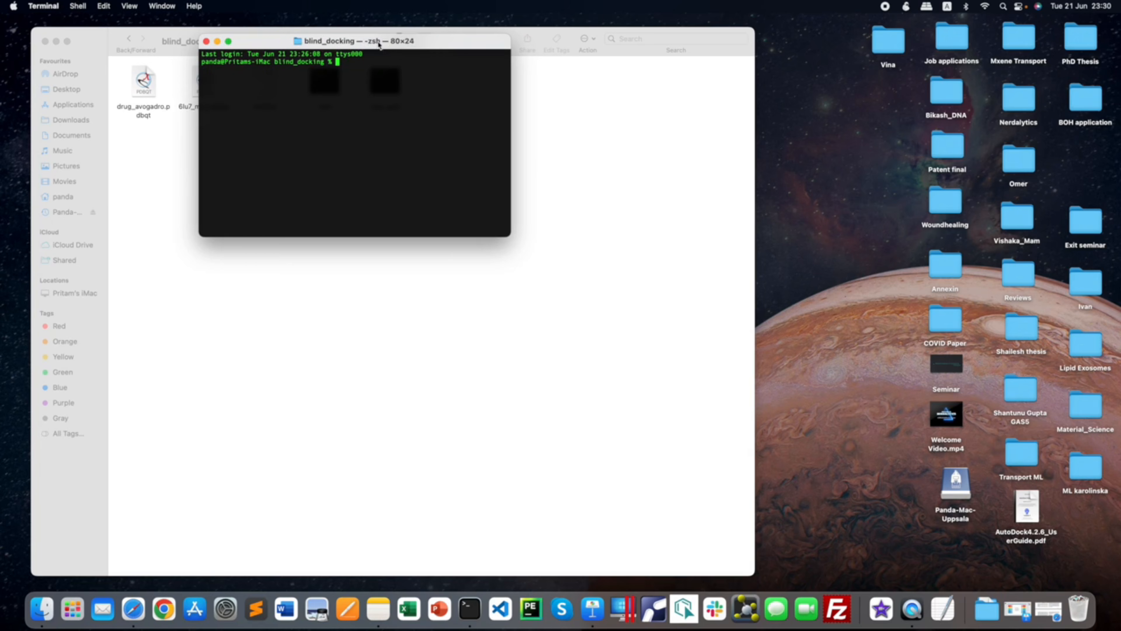
drag(605, 309, 819, 492)
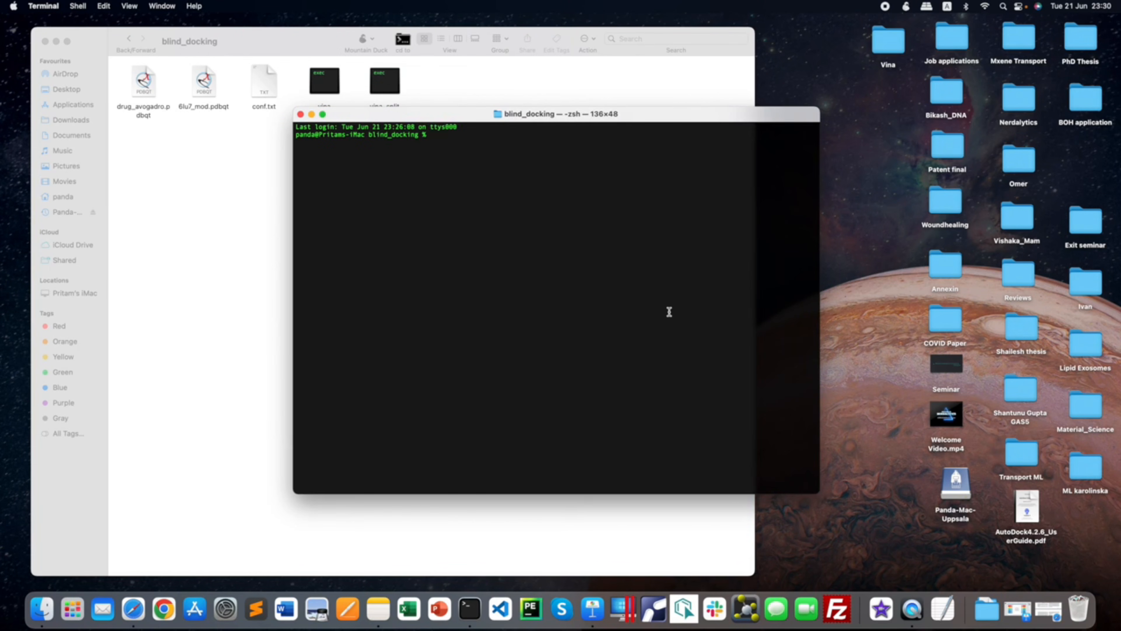
key(super+equal)
key(super+equal)
key(super+equal)
key(super+equal)
key(super+equal)
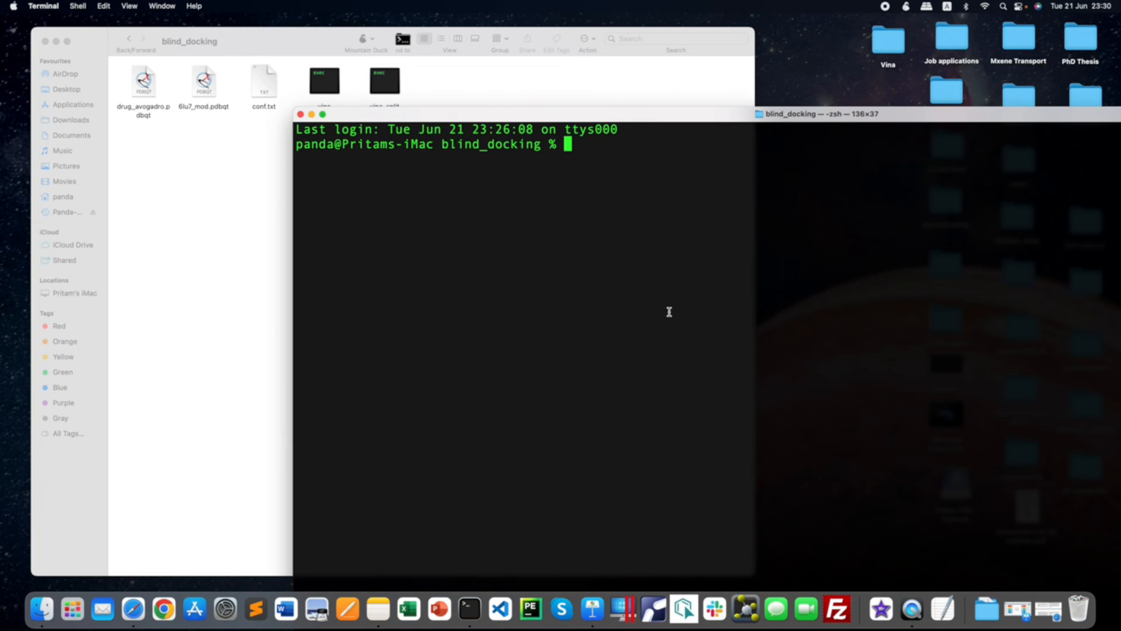
drag(613, 117, 366, 125)
- Enter the command ./vina with receptor 6lu7_mod.pdbqt, ligand drug_avogadro.pdbqt and config conf.txt, without running it
text(./)
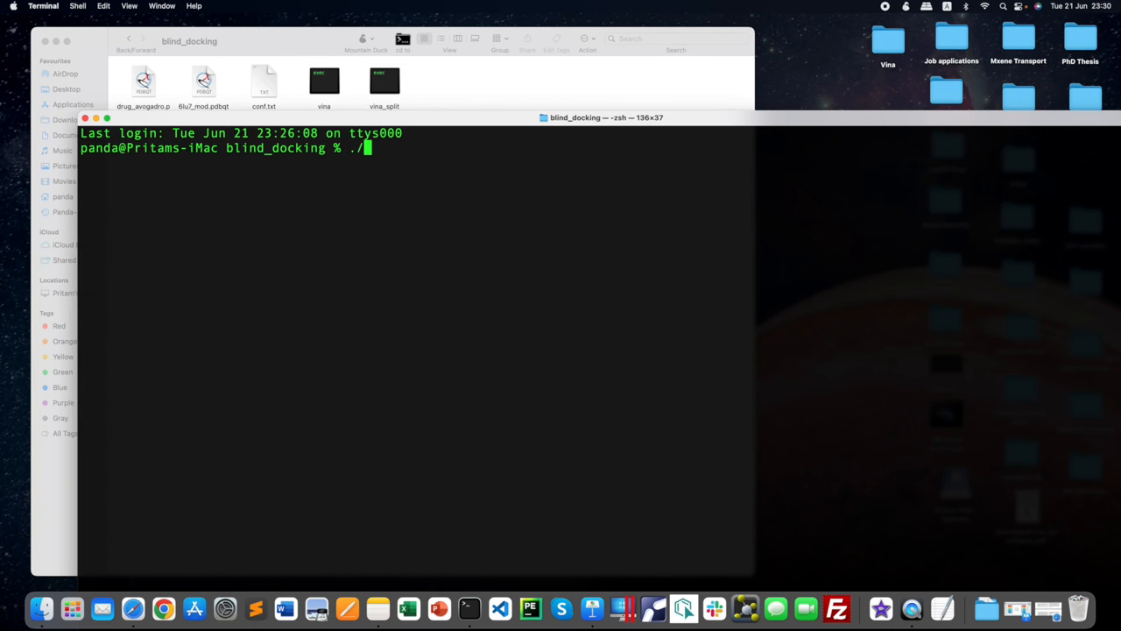
text(vina)
text(--receptor )
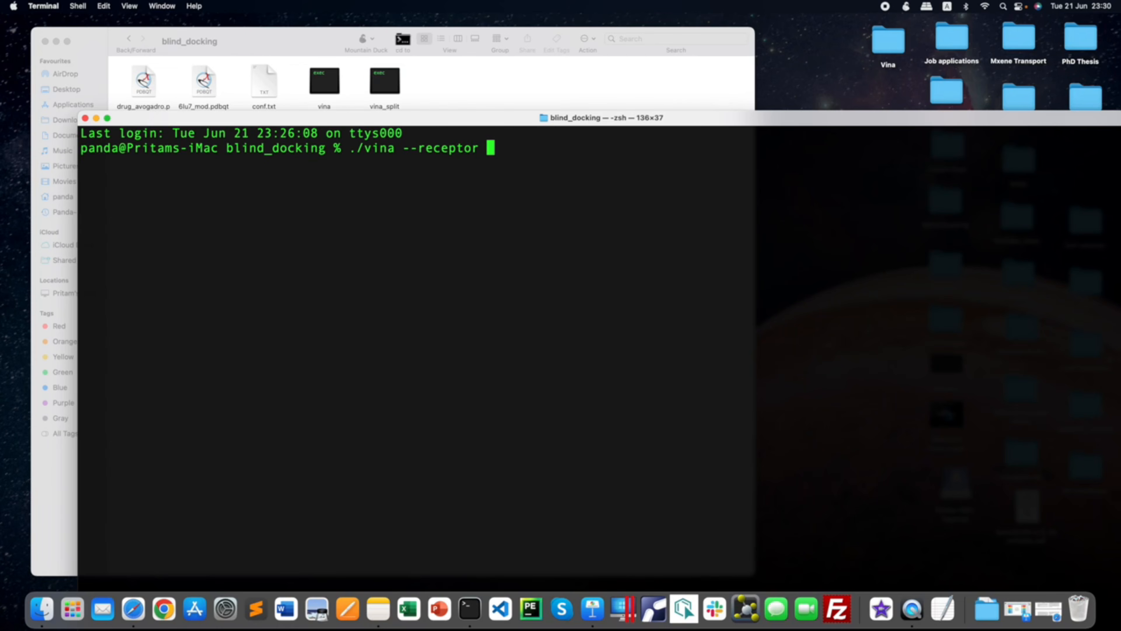
text(6lu7)
key(Tab)
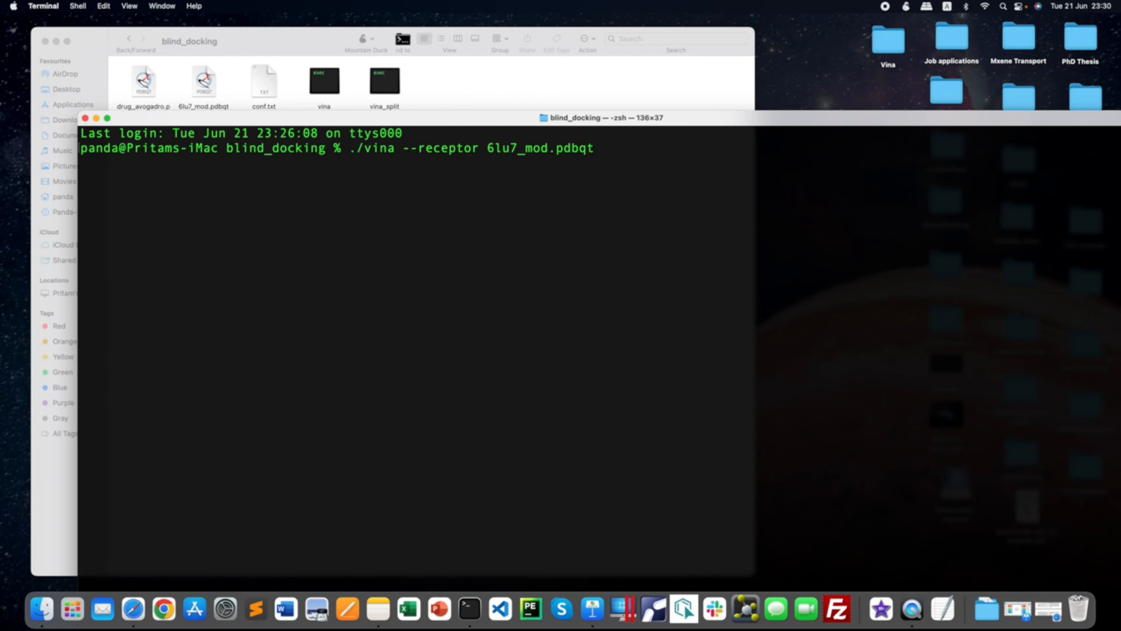
text(--ligand drug)
key(Tab)
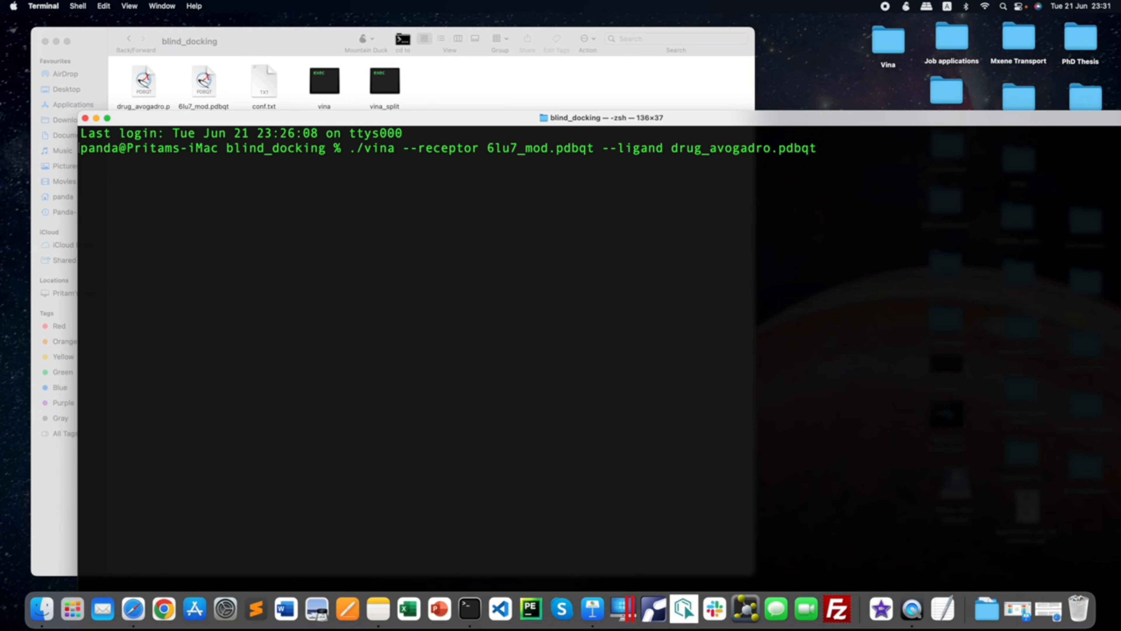
text(--config conf)
key(Tab)
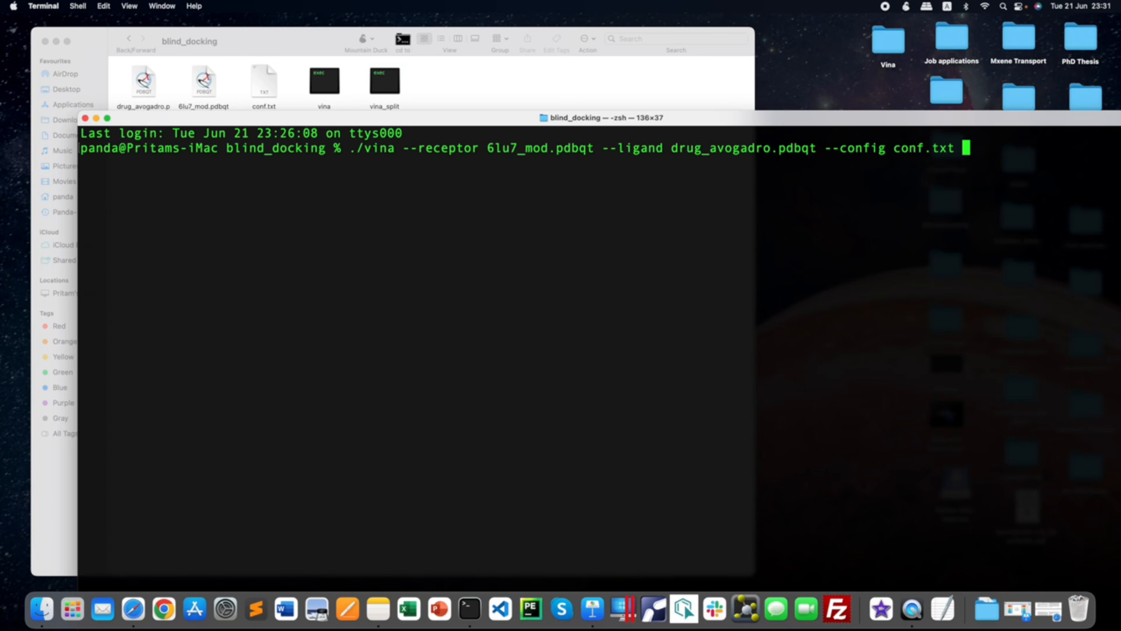
- Extend the vina command with --exhaustiveness 8, --out 6lu7_drug.pdbqt, --num_modes=20 and the --spacing option
drag(596, 121, 571, 113)
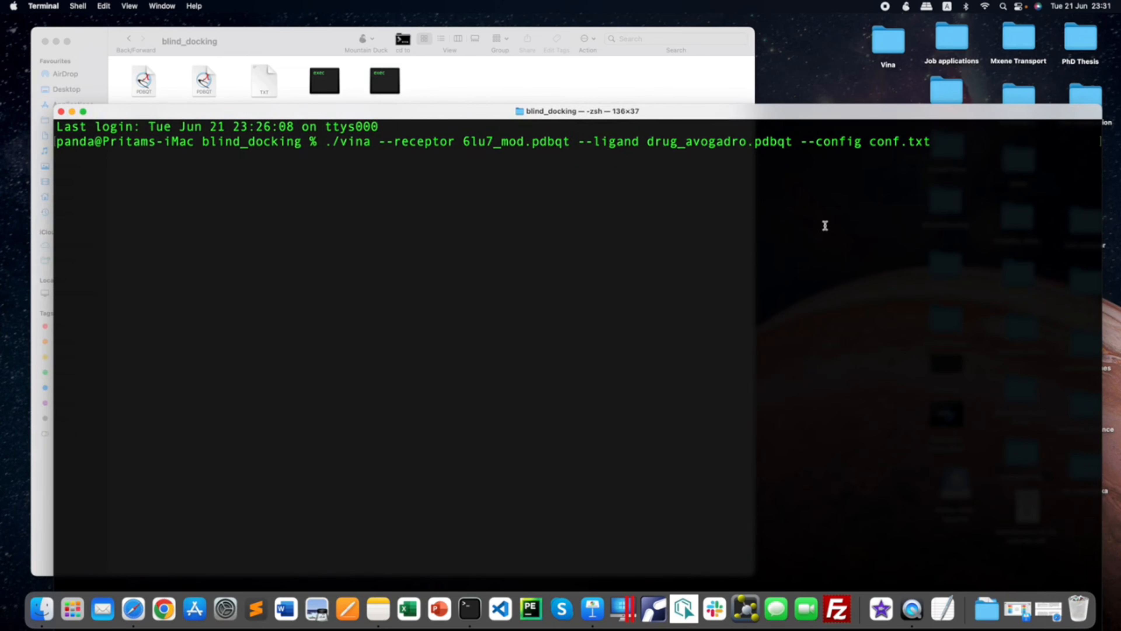
text(--exhaustiveness)
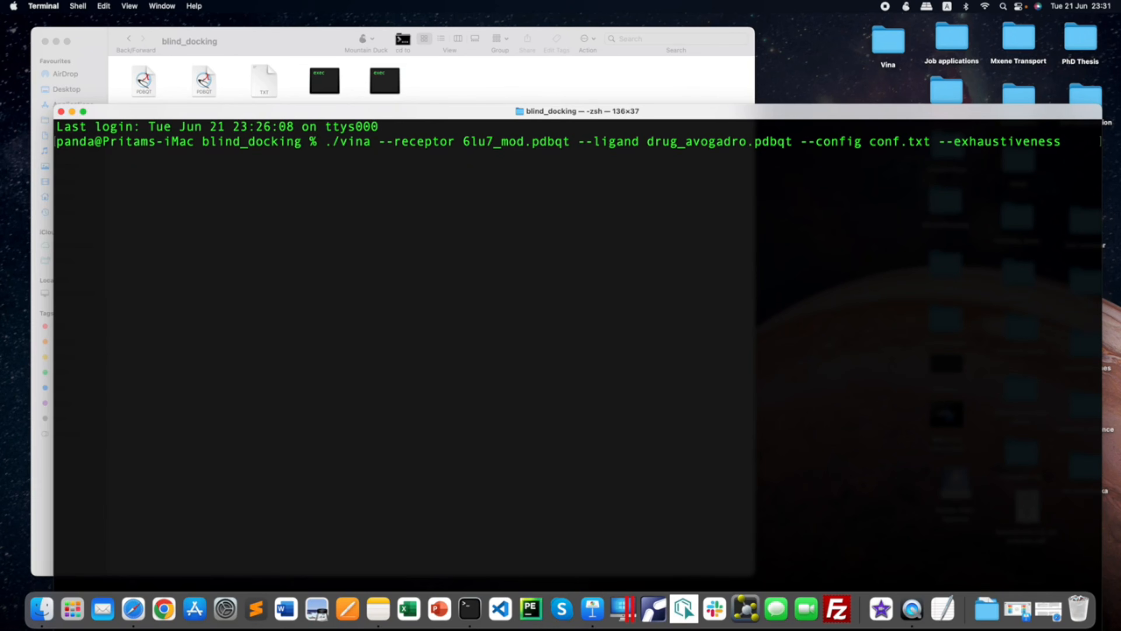
text(8 --out)
text(6lu7_drug)
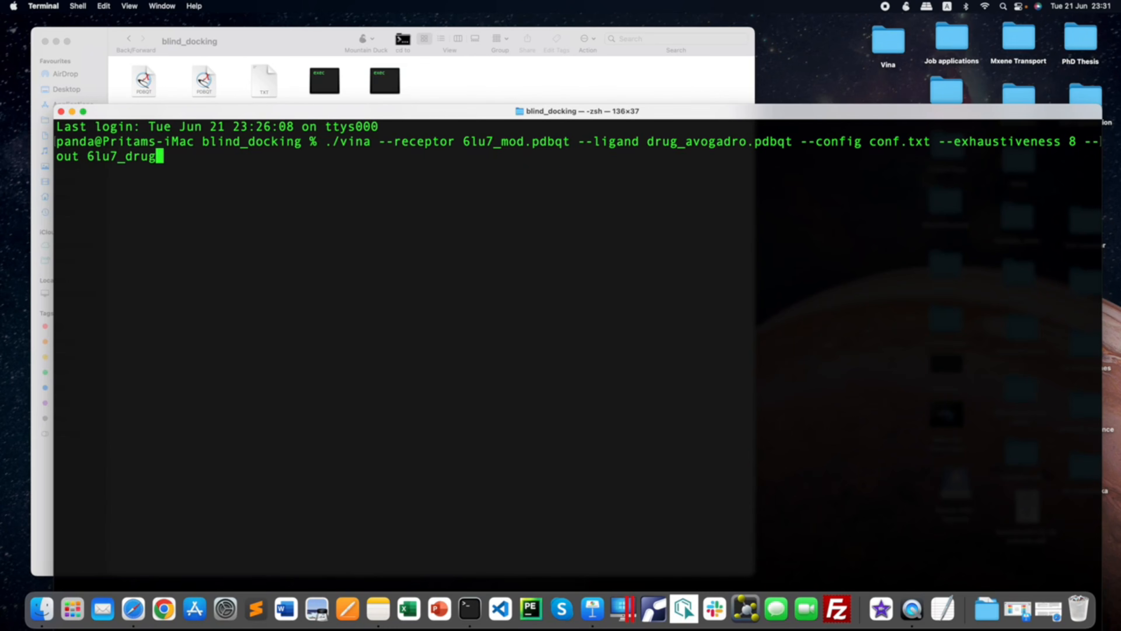
text(.pdbqt)
text(--num_modes=)
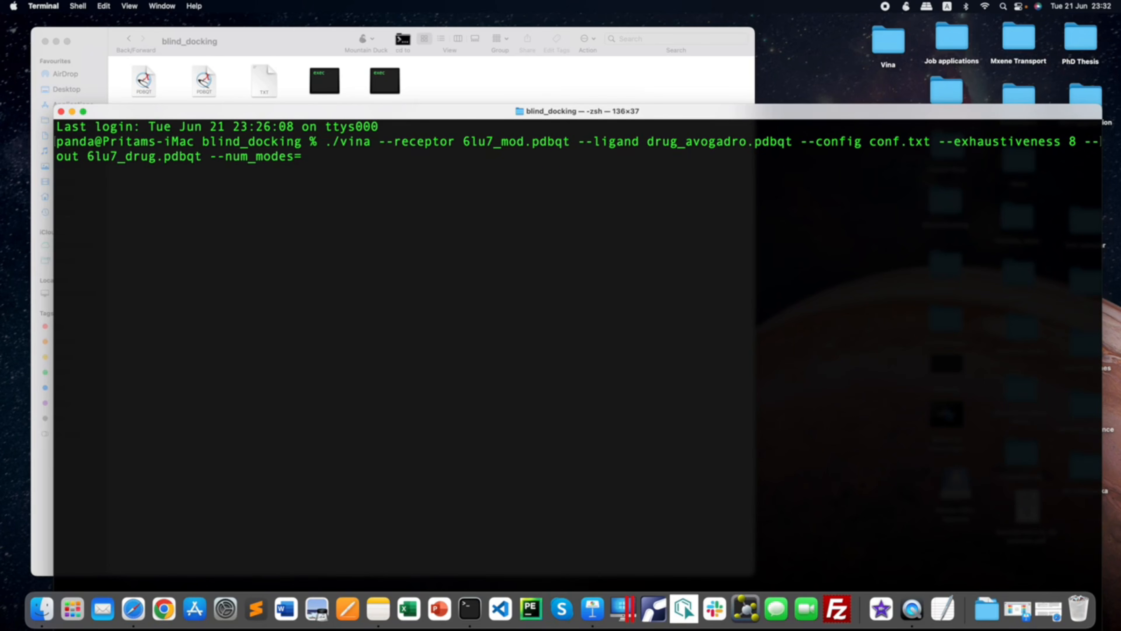
text(20 --spacing)
- Look up the grid spacing value in the Vina folder's conf.txt and grid.txt, closing each file after reading
click(133, 43)
double_click(143, 78)
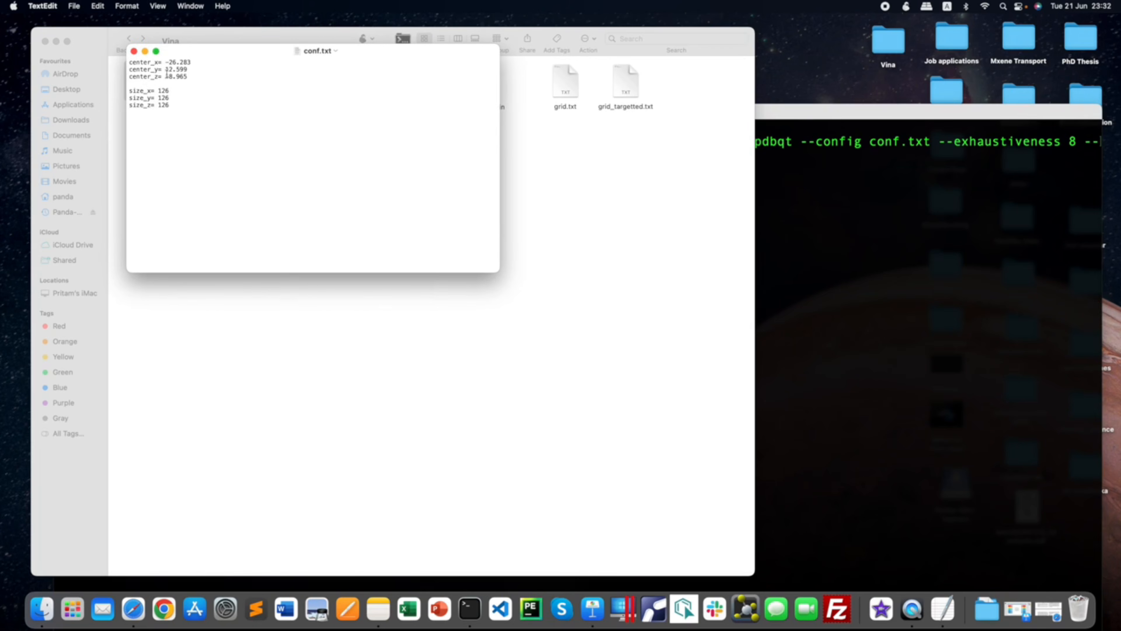
click(133, 50)
click(568, 92)
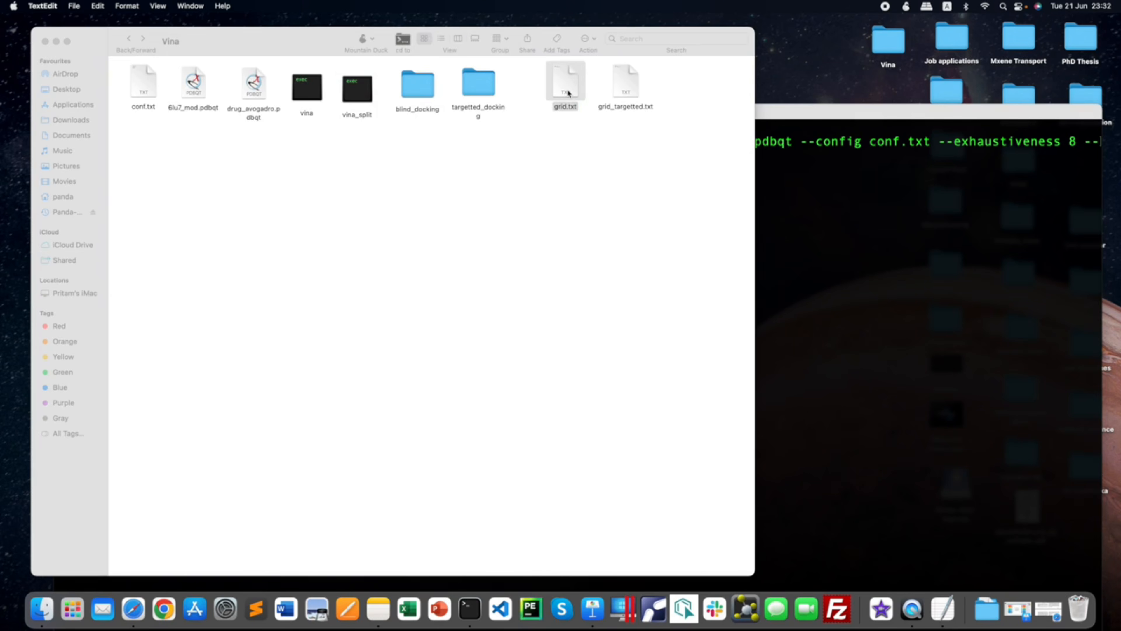
double_click(565, 92)
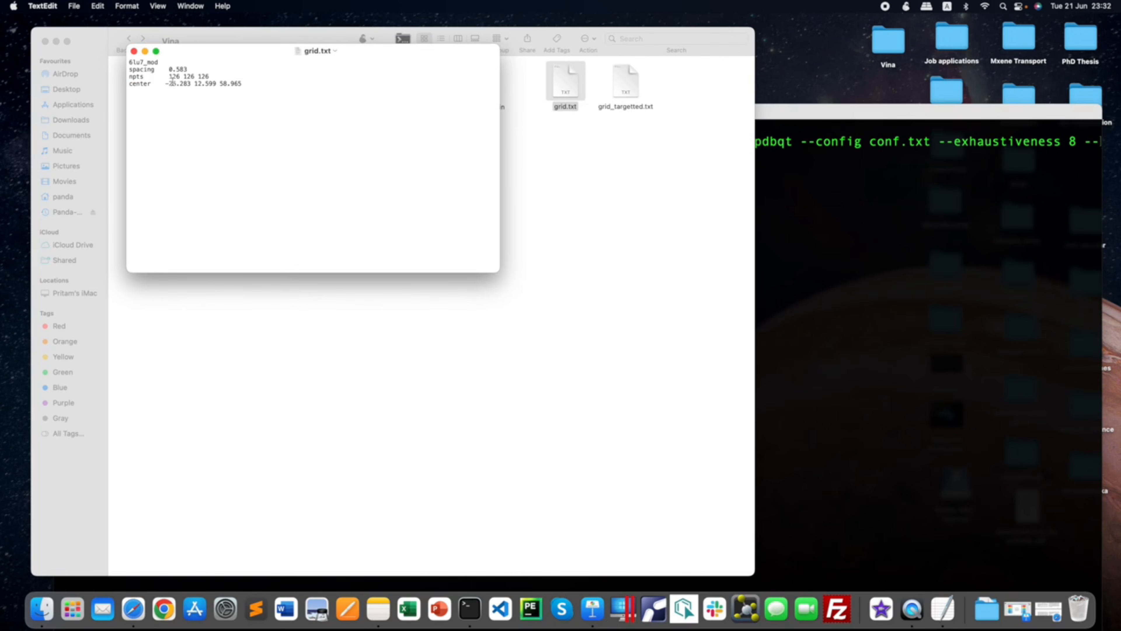
click(134, 51)
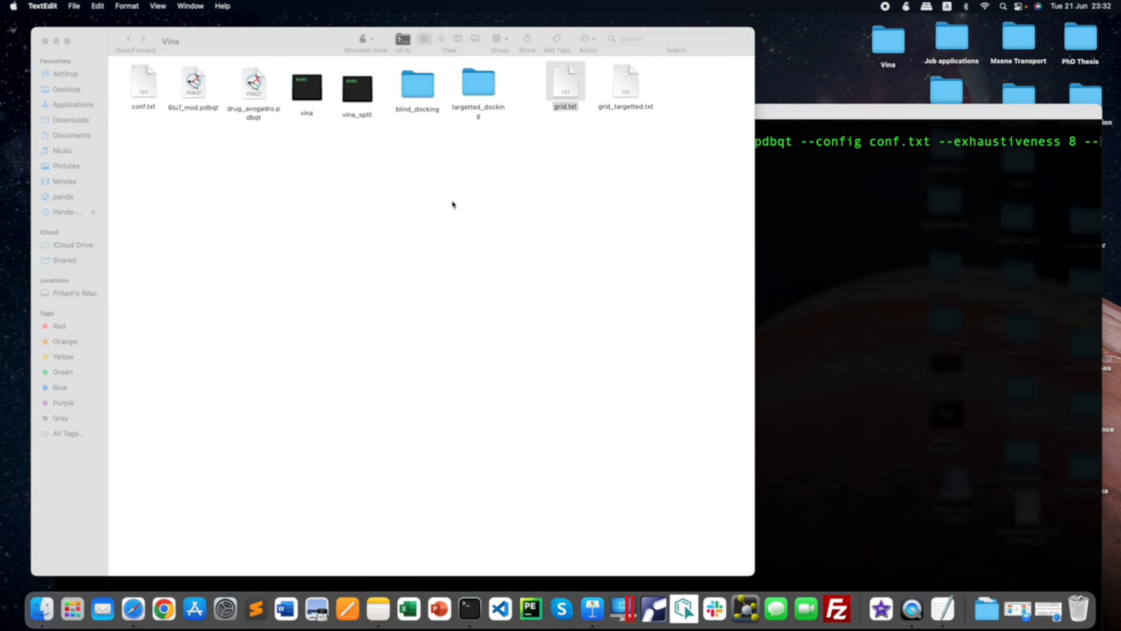
- Complete the vina command with a spacing of 0.583 and run the blind docking
click(826, 215)
text(0)
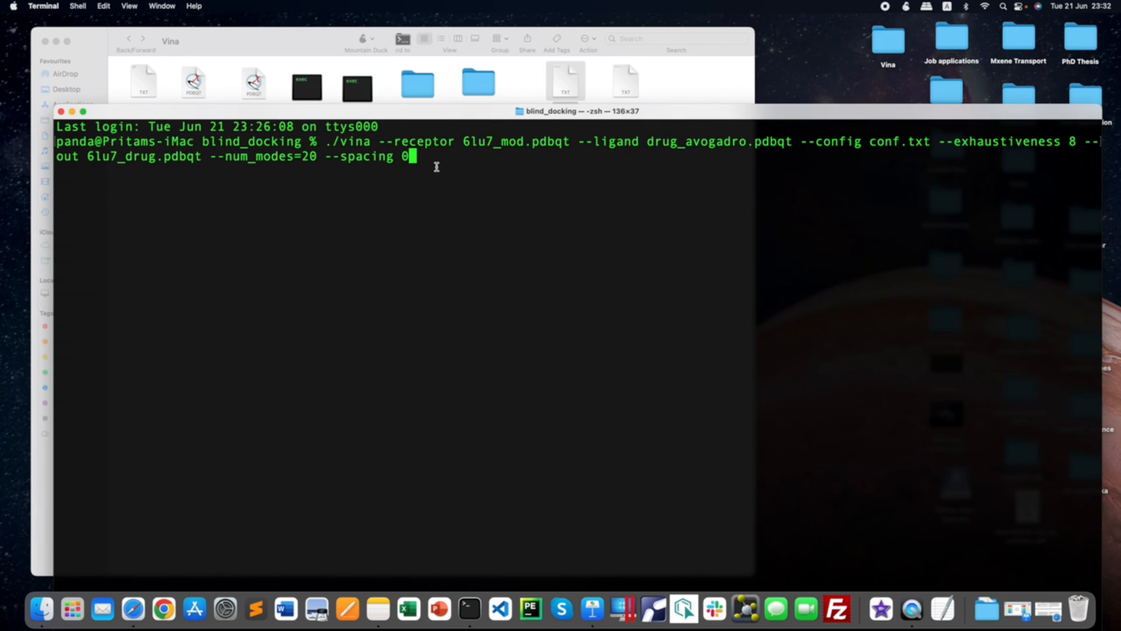
text(.583)
key(Return)
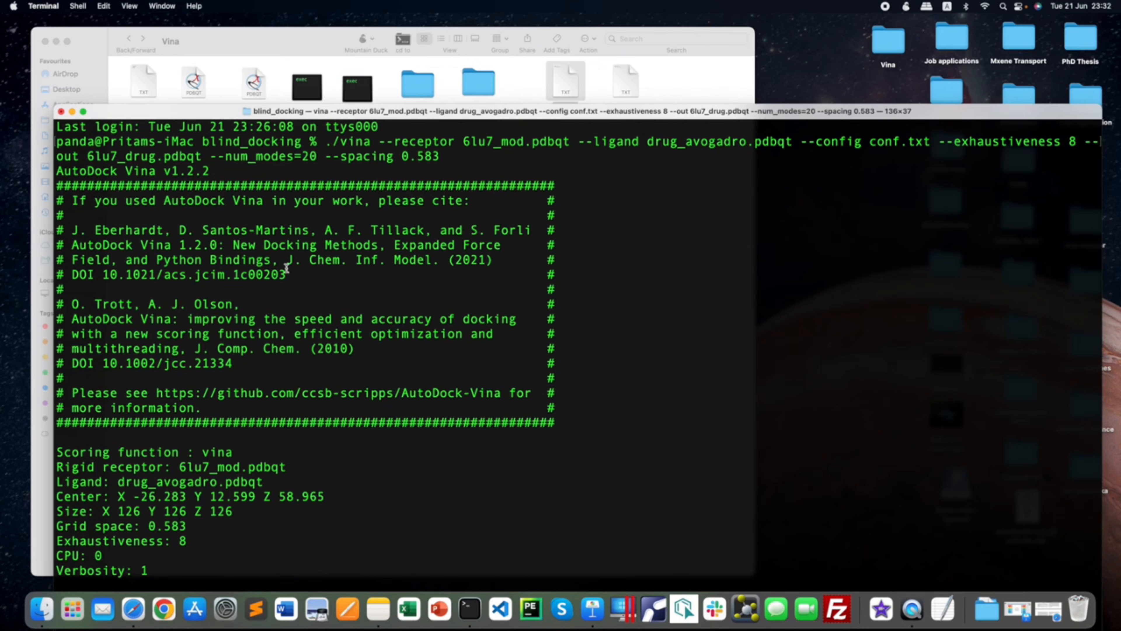
drag(376, 114, 370, 24)
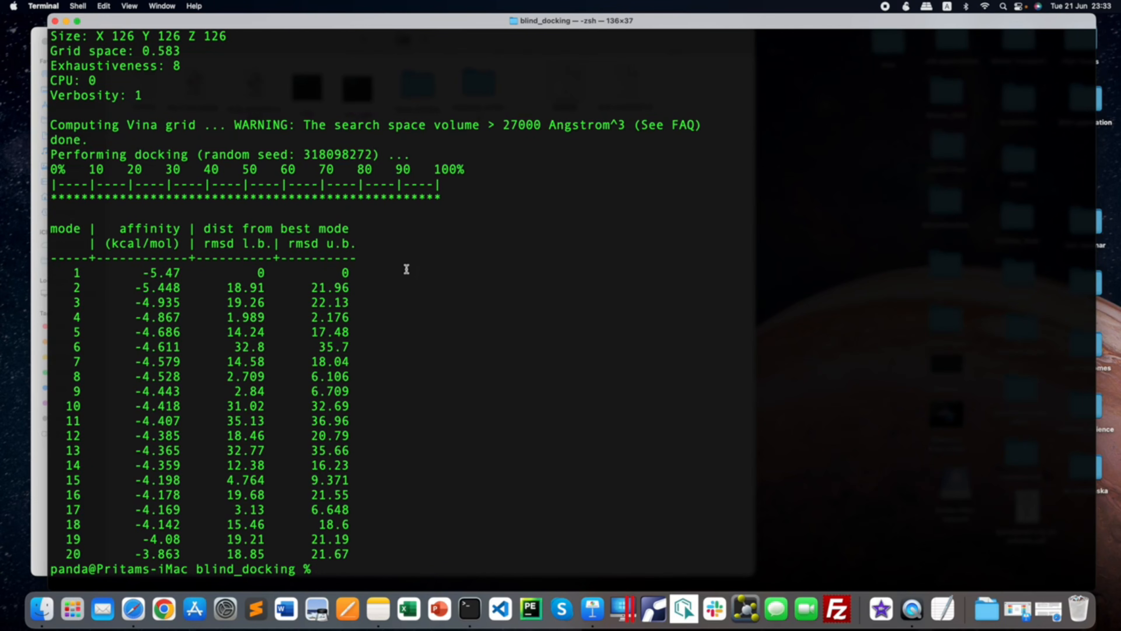
- Examine the docking results table, comparing the affinity and the lower- and upper-bound RMSD values of the first modes
drag(53, 230, 80, 230)
click(533, 391)
key(Up)
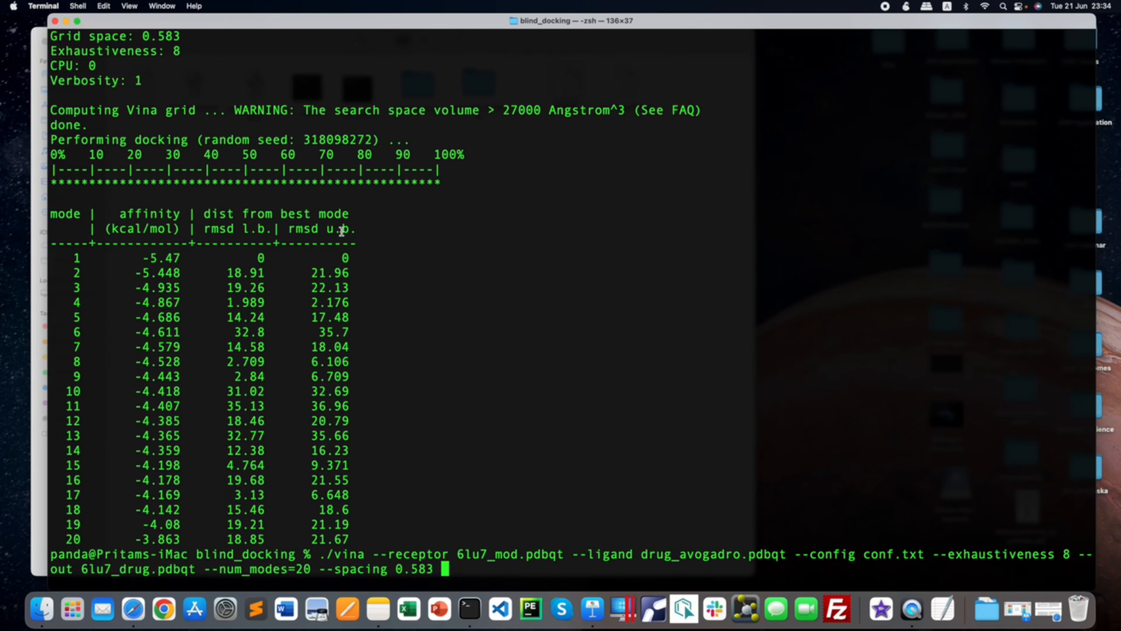
double_click(254, 259)
double_click(344, 258)
drag(229, 274, 351, 274)
drag(226, 288, 266, 288)
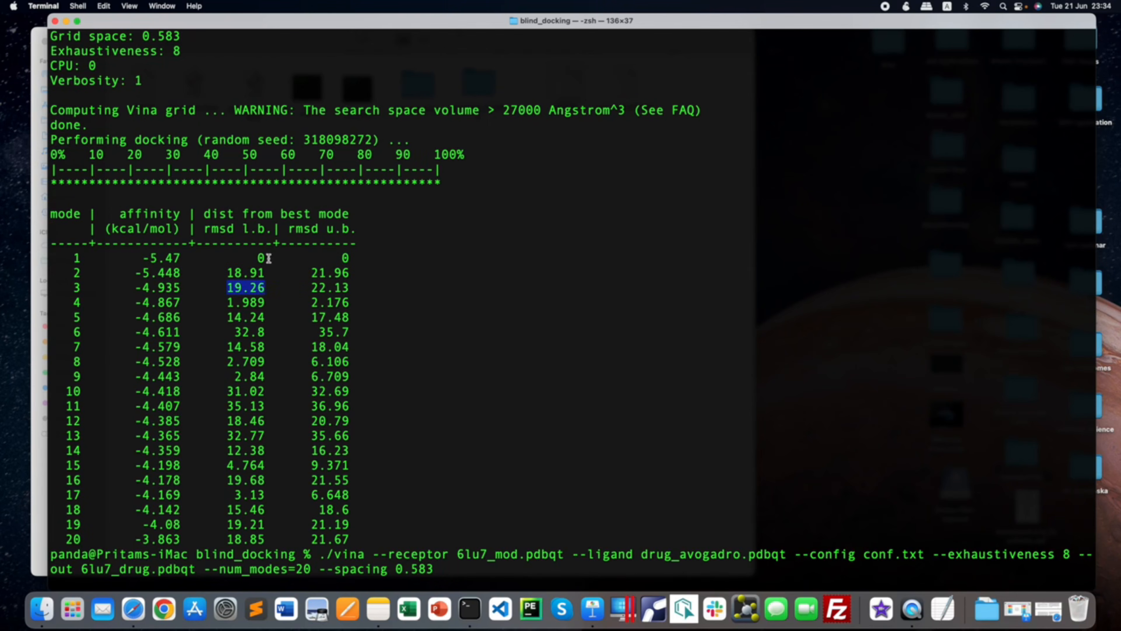
drag(142, 258, 344, 257)
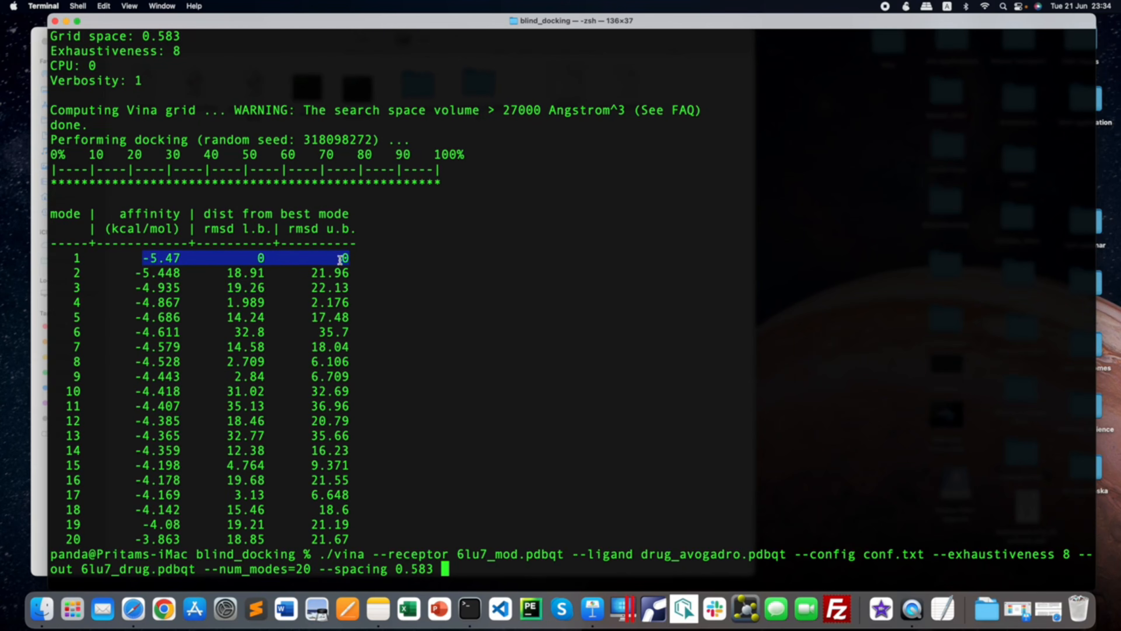
drag(74, 258, 354, 257)
click(263, 257)
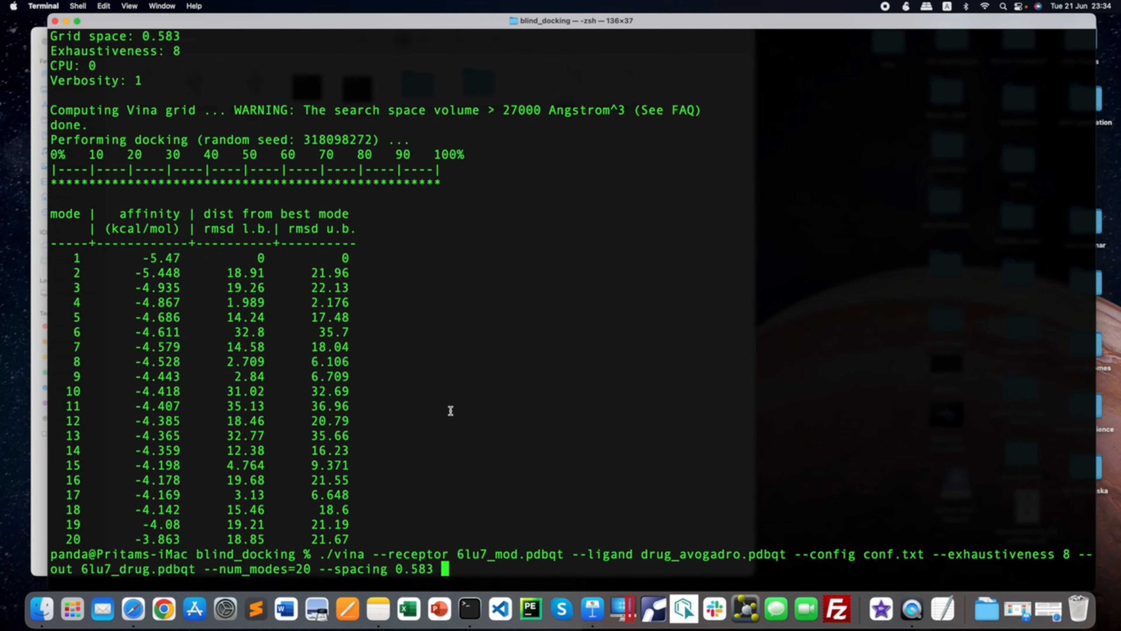
- Discard the pending docking command, clear the terminal and display Vina's advanced help with ./vina --help_advanced
key(ctrl+u)
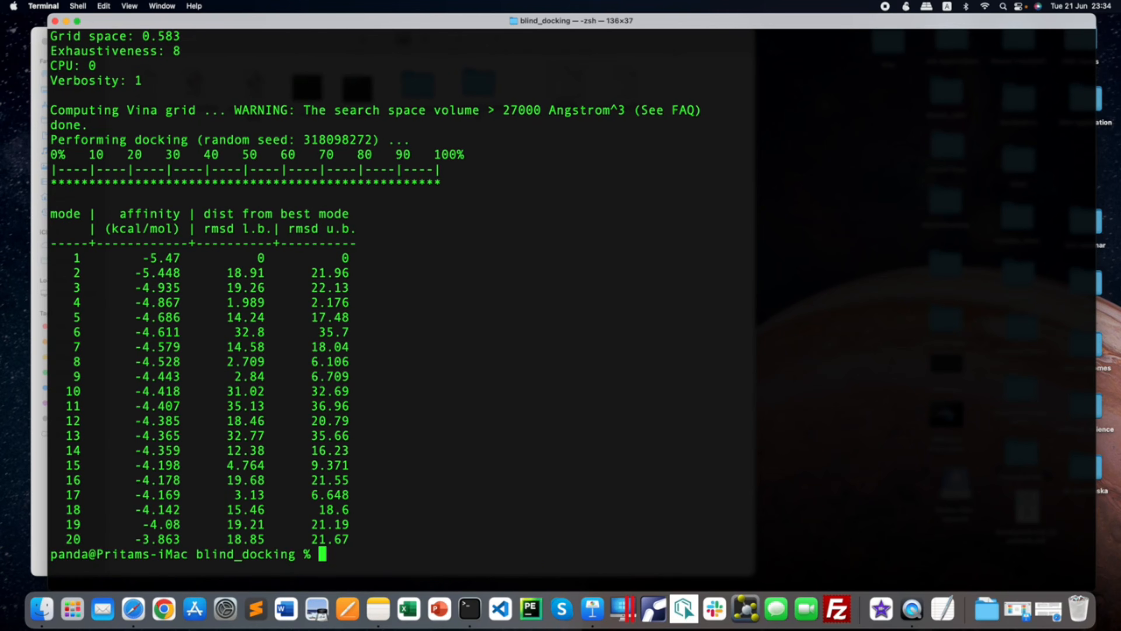
text(clear)
key(Return)
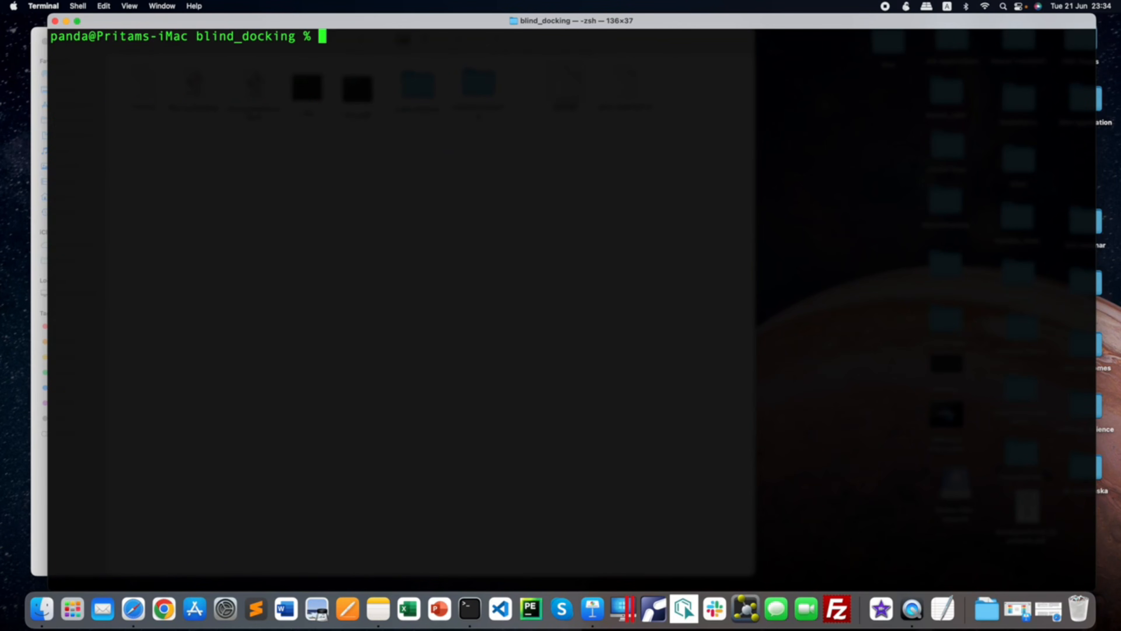
text(./vina --help_advanced)
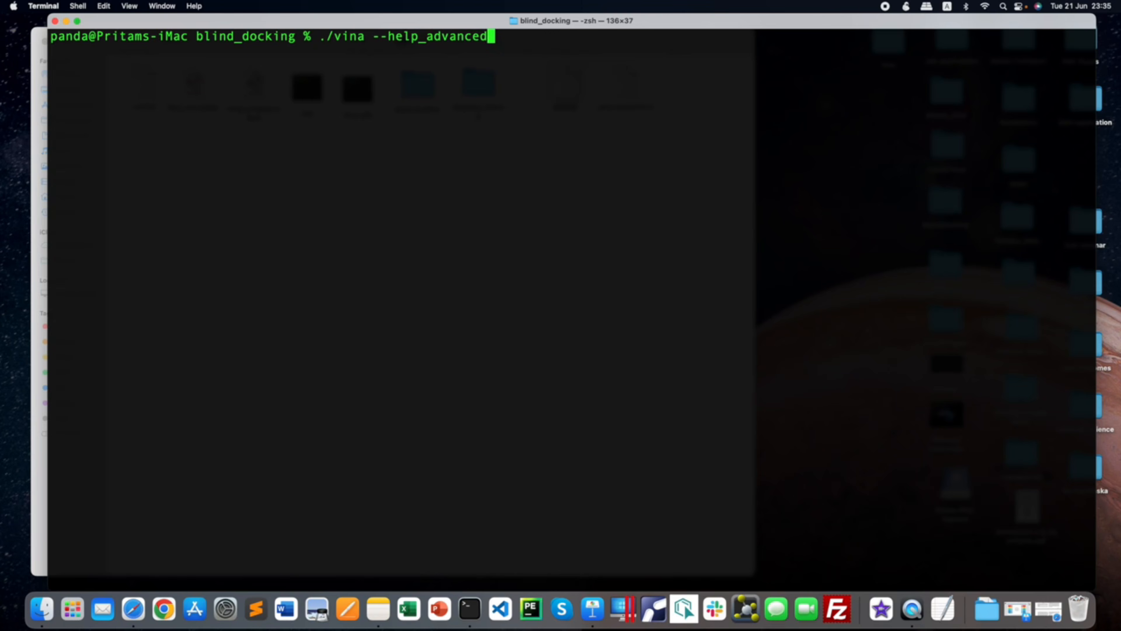
key(Return)
- Examine the help's input and search space sections, covering the scoring functions, the affinity maps option and the center and size arguments
scroll(264, 350, up, 20)
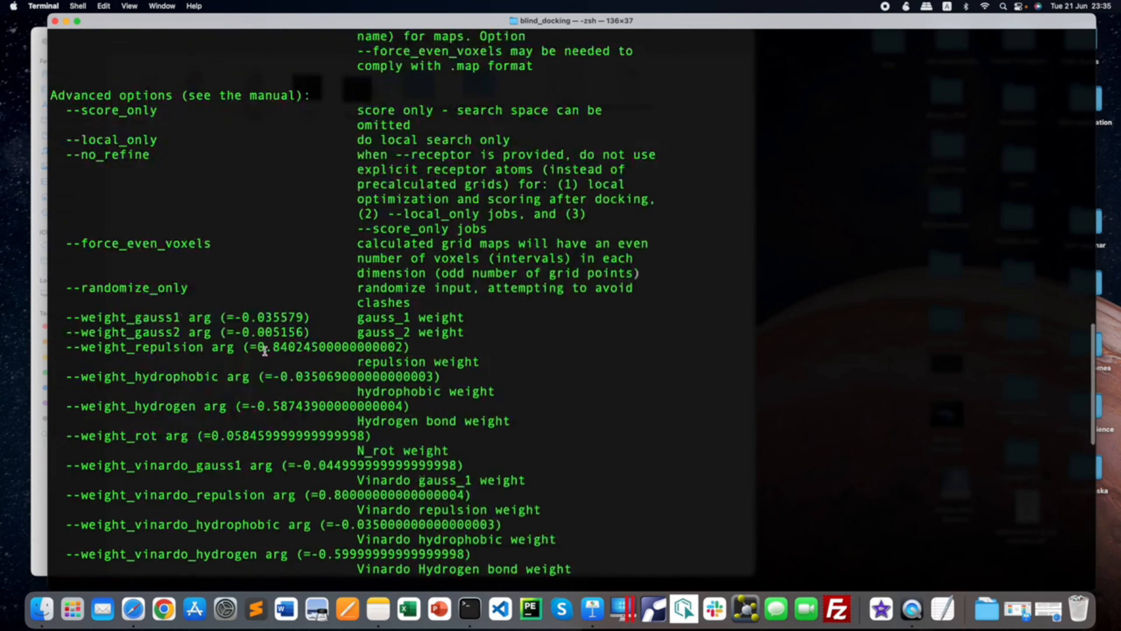
scroll(264, 350, up, 1)
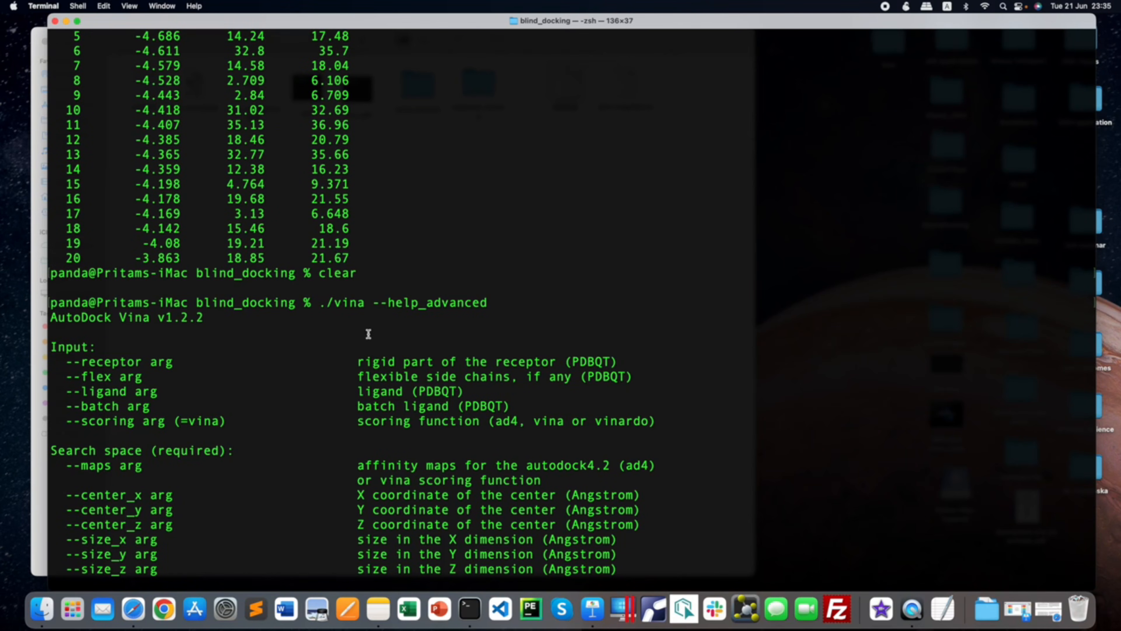
scroll(368, 334, down, 4)
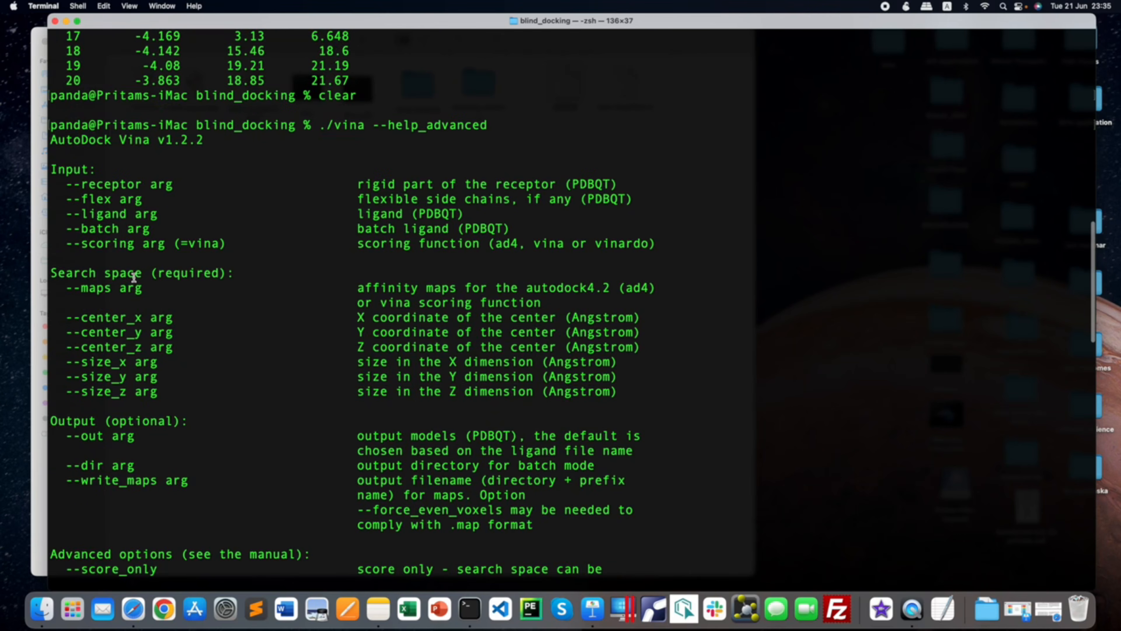
scroll(83, 244, down, 1)
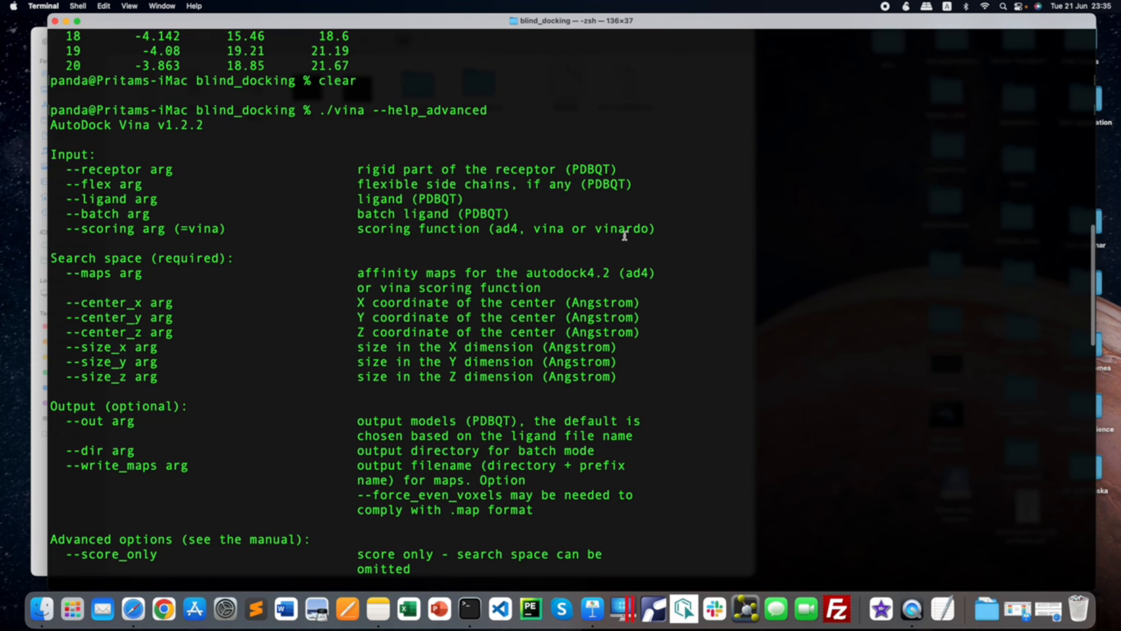
drag(565, 229, 535, 228)
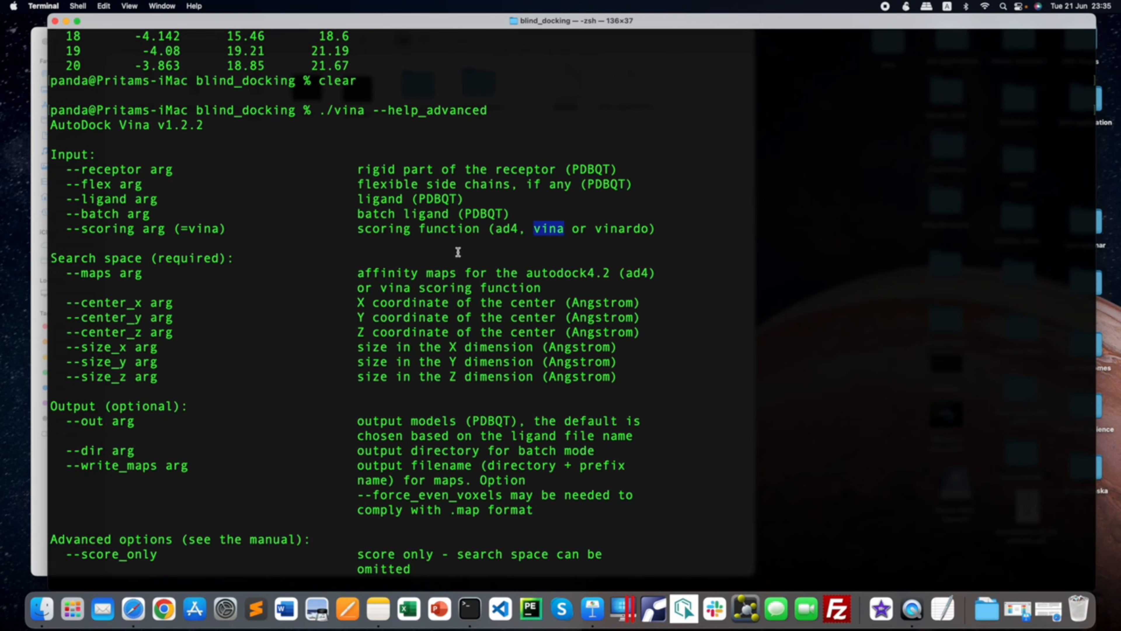
click(510, 229)
double_click(510, 229)
click(100, 303)
drag(100, 303, 142, 376)
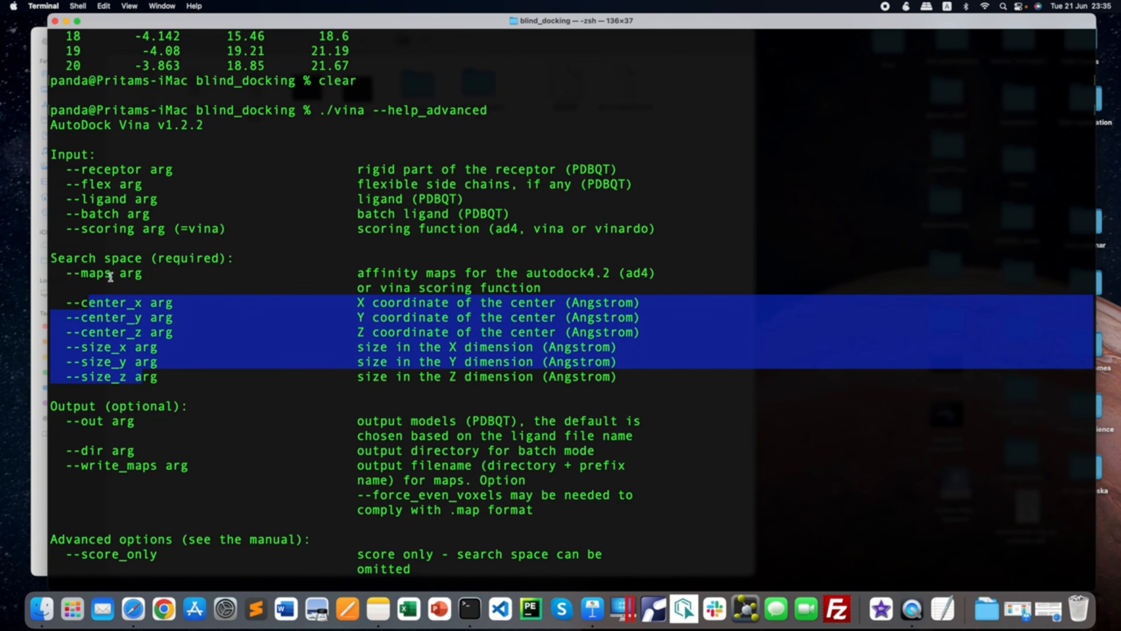
drag(87, 273, 145, 274)
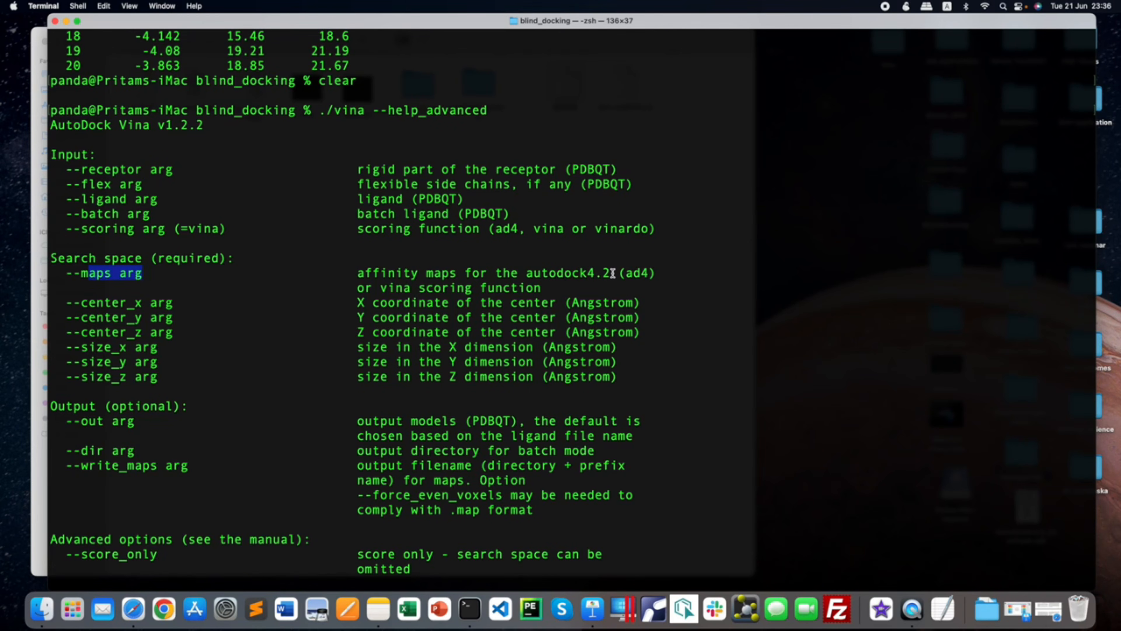
drag(626, 273, 650, 271)
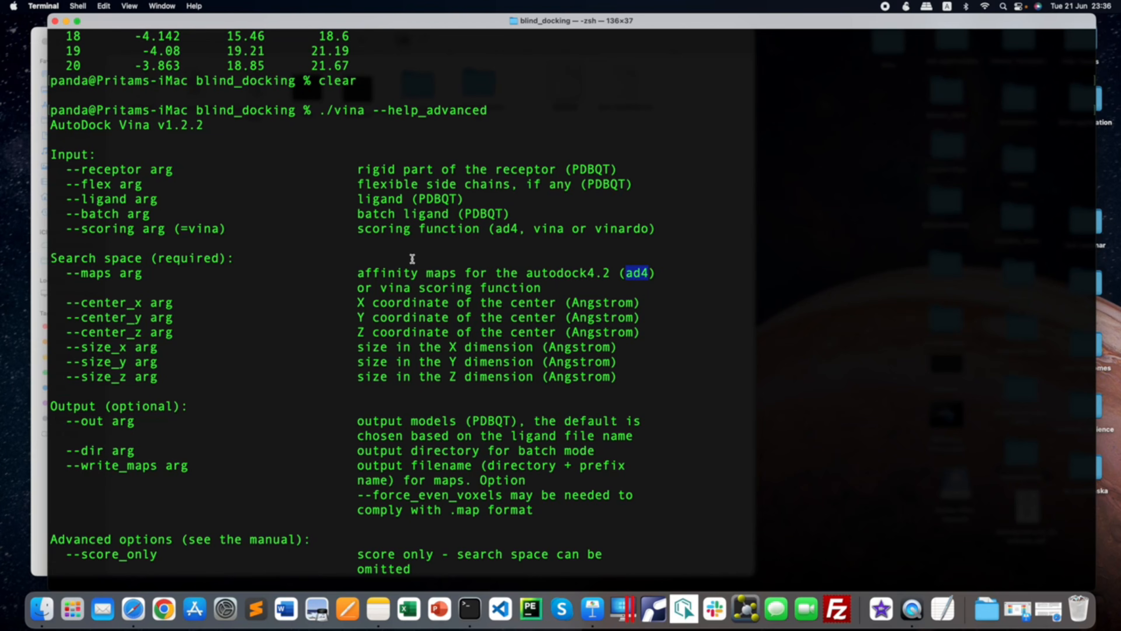
scroll(413, 257, down, 5)
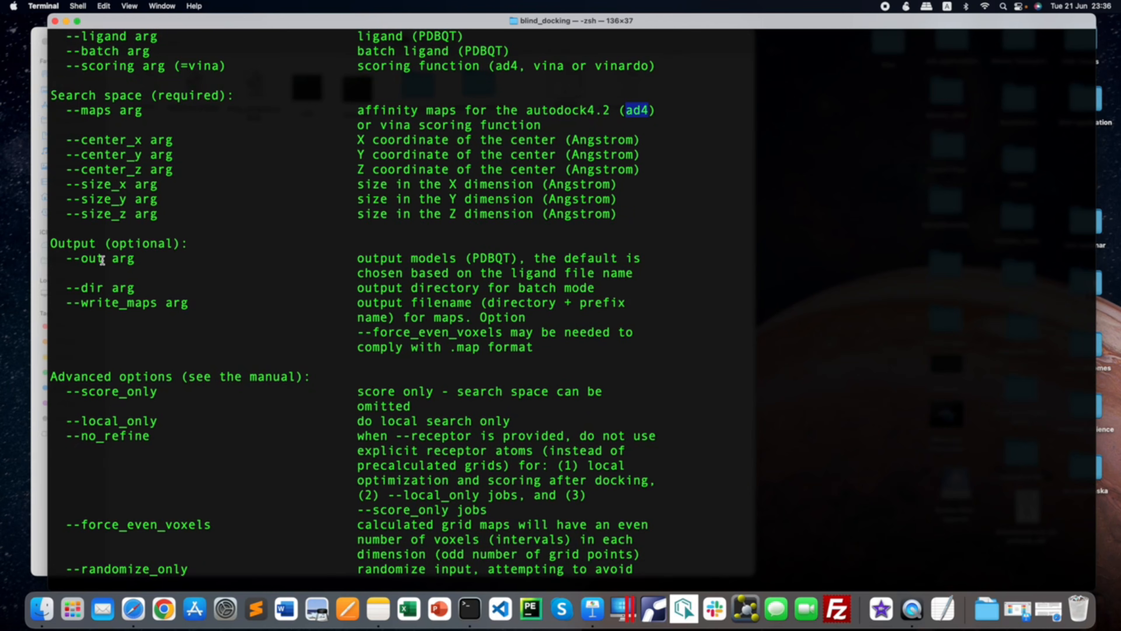
- Examine the advanced options in the help, comparing the weight arguments of the Vina, Vinardo and AD4 scoring functions
scroll(231, 282, down, 6)
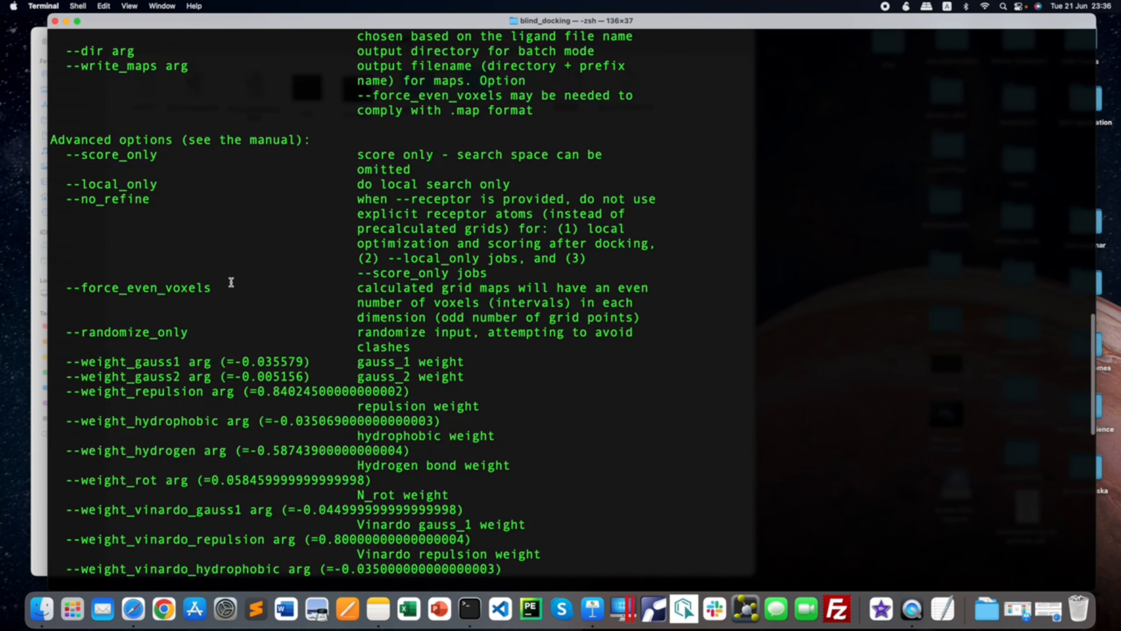
scroll(231, 282, down, 9)
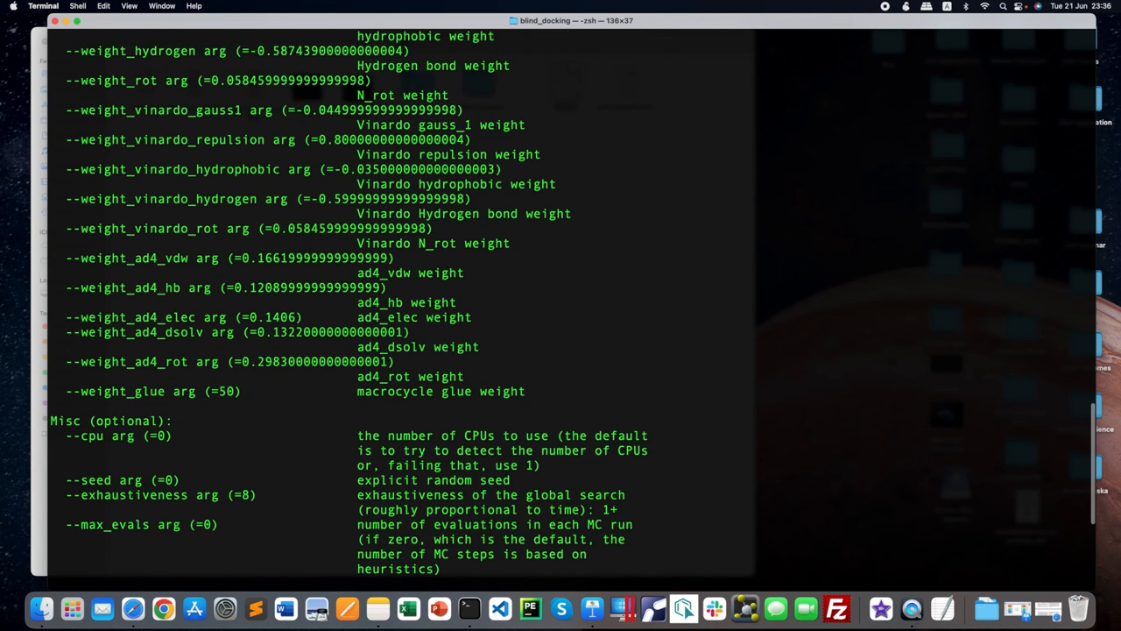
scroll(282, 211, up, 3)
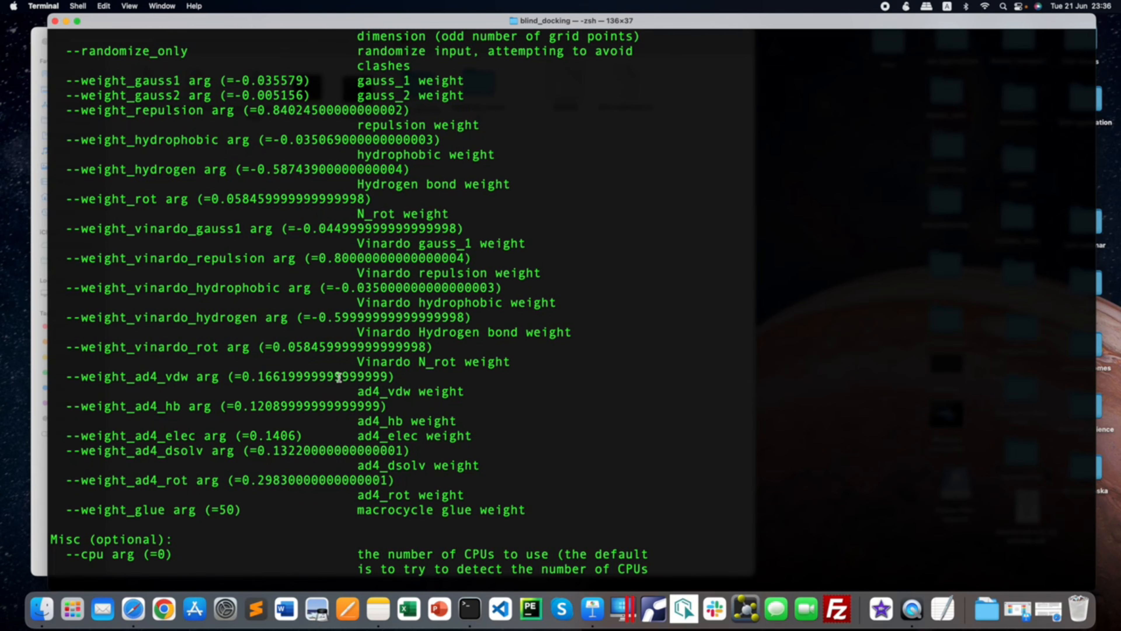
scroll(339, 376, down, 2)
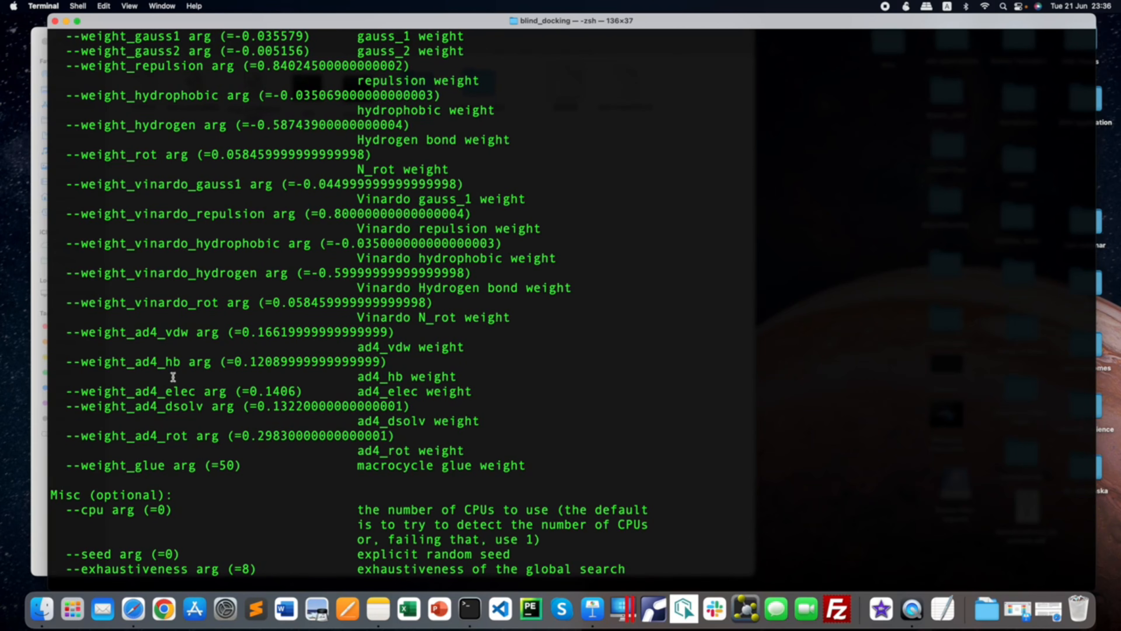
scroll(218, 237, up, 3)
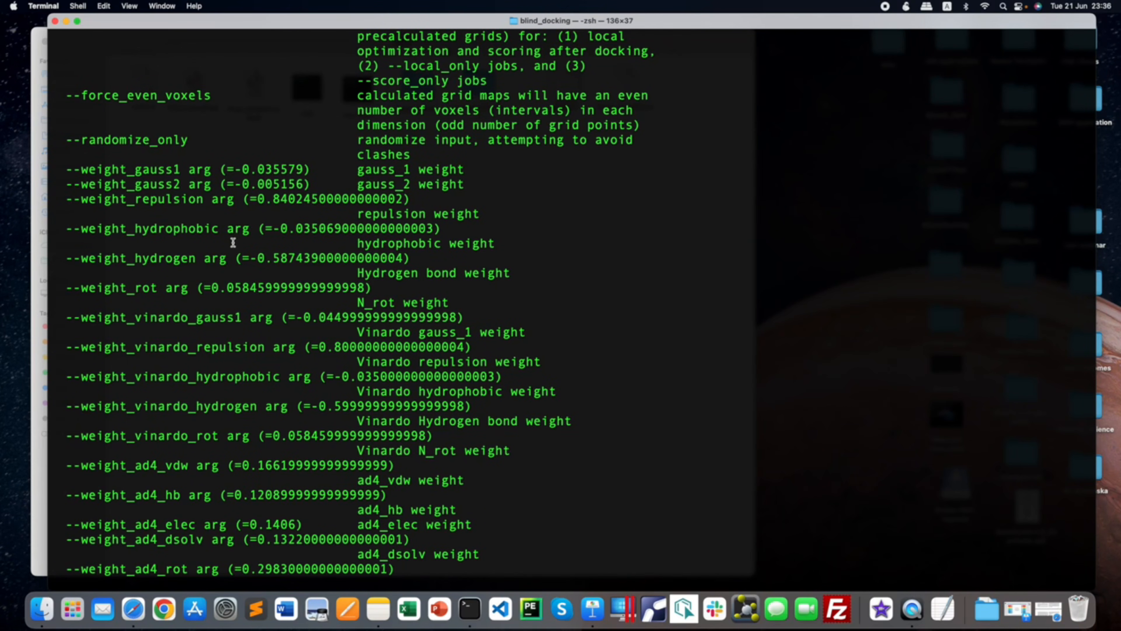
drag(120, 170, 227, 169)
click(184, 182)
scroll(226, 248, down, 1)
drag(134, 303, 188, 304)
drag(135, 332, 189, 334)
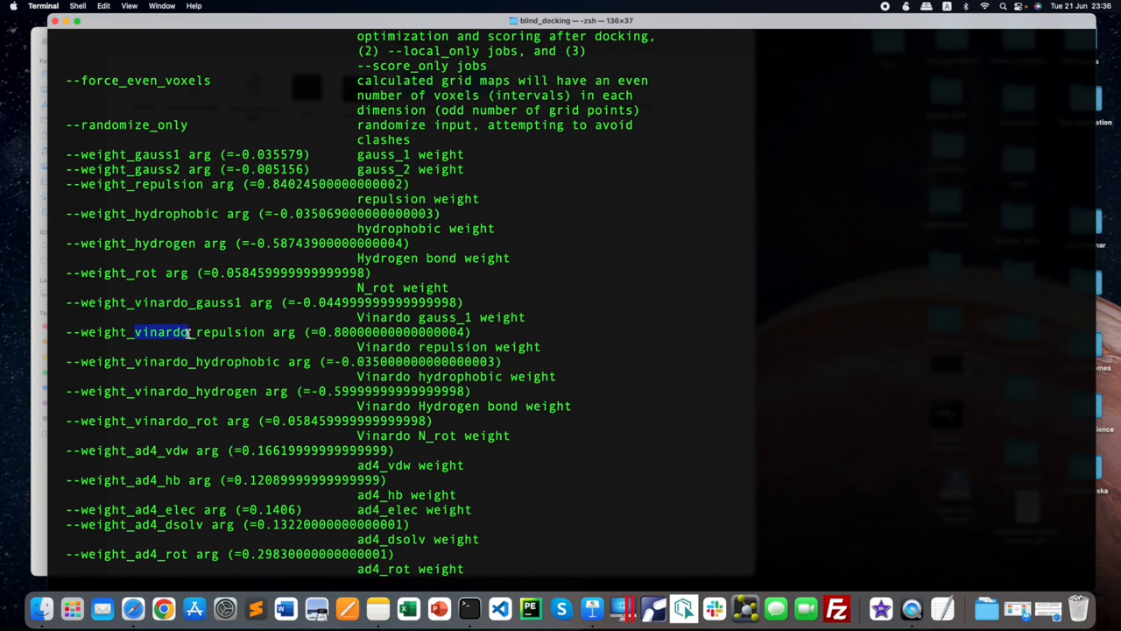
drag(135, 303, 188, 303)
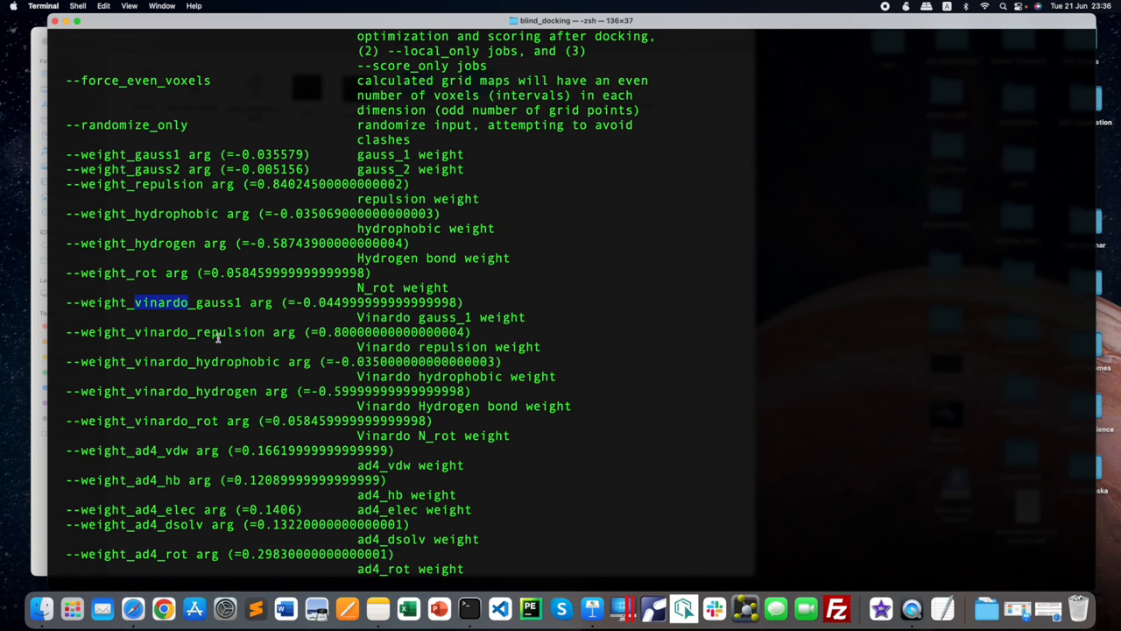
drag(189, 332, 135, 332)
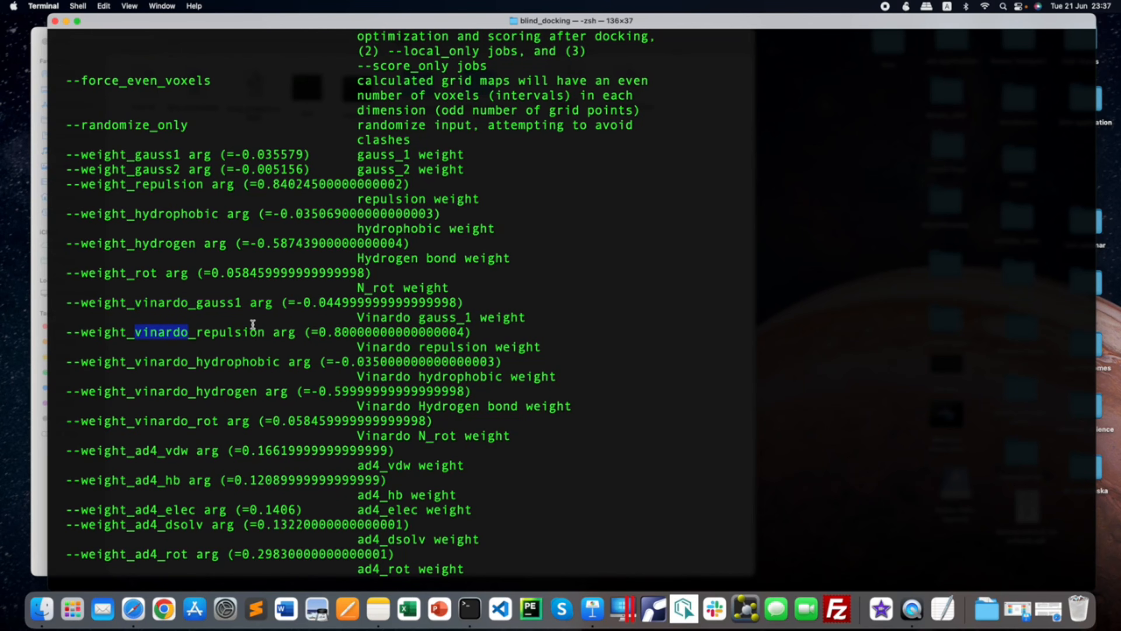
scroll(253, 324, down, 3)
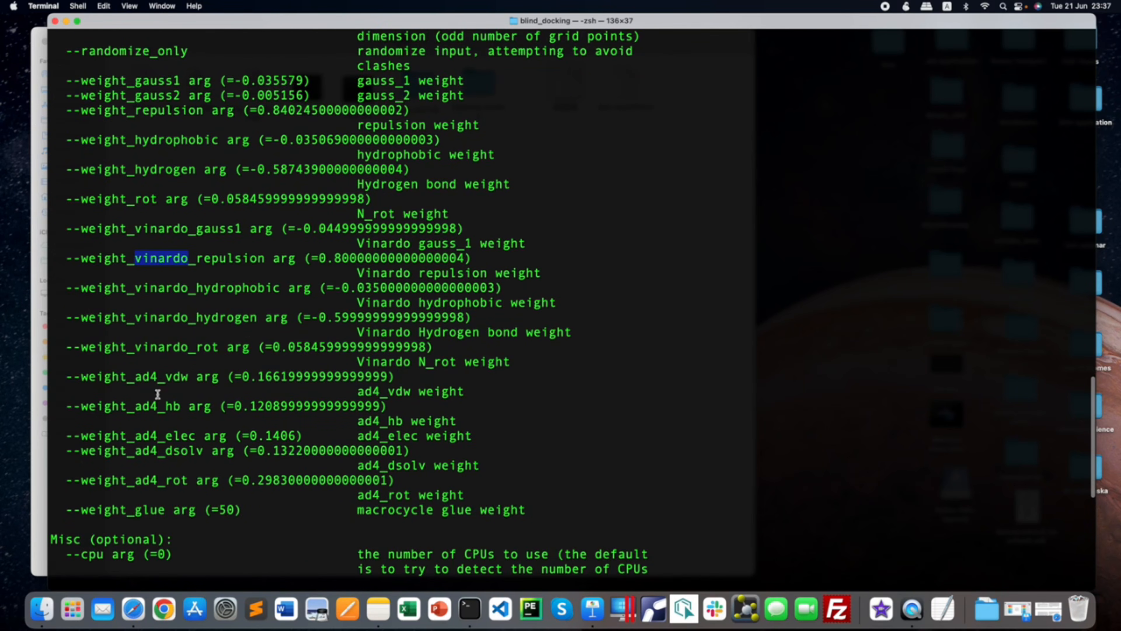
drag(136, 375, 157, 375)
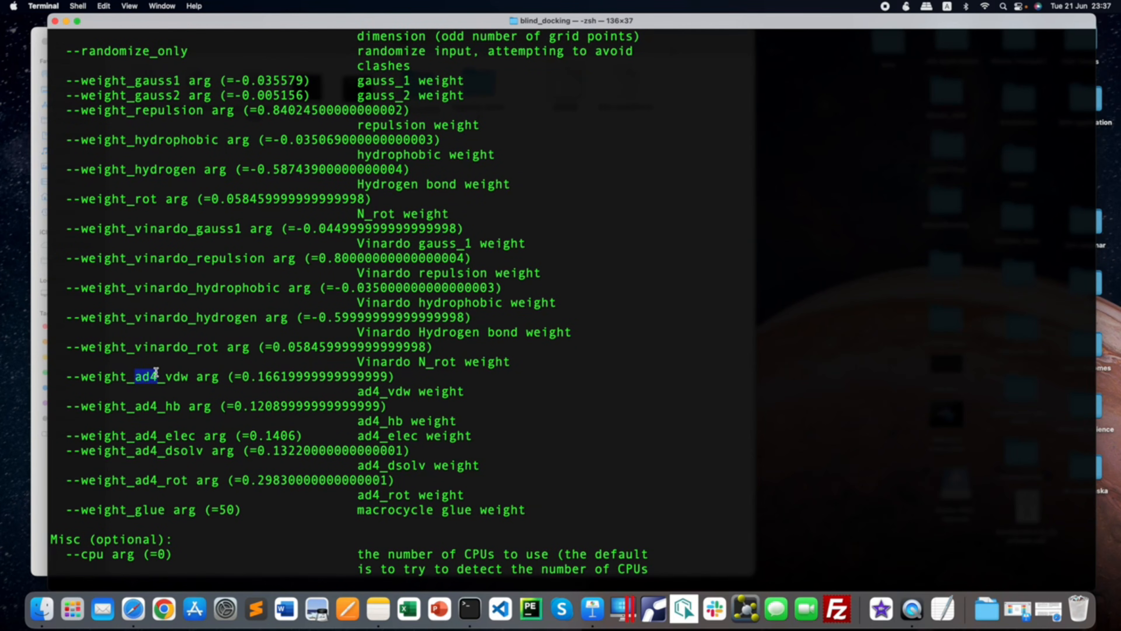
drag(136, 257, 186, 259)
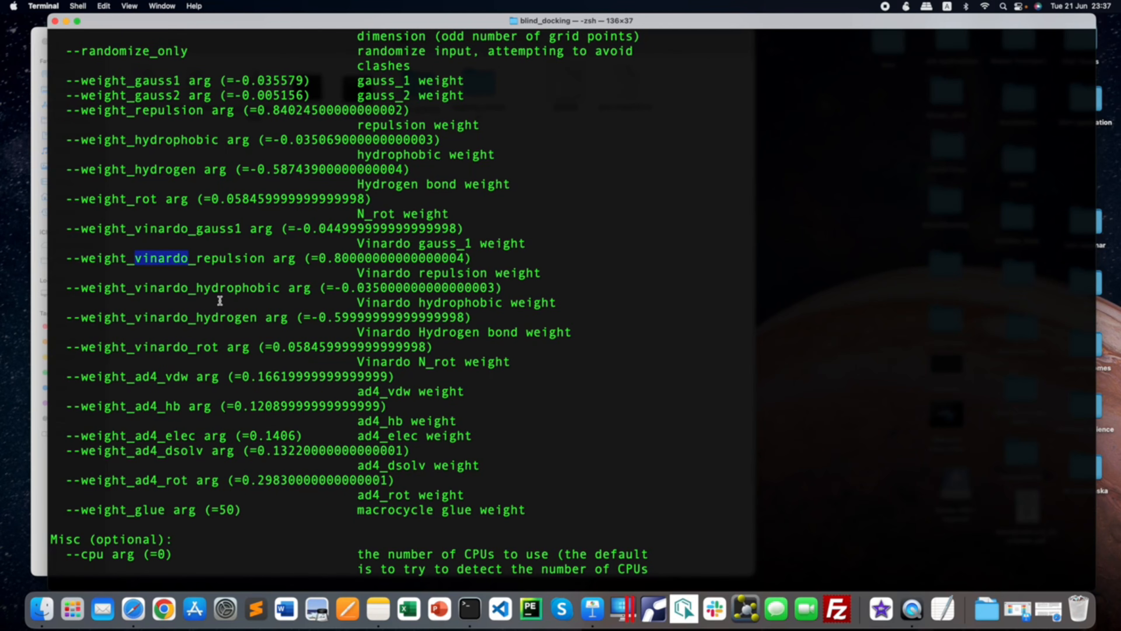
- Review the miscellaneous options for CPU, exhaustiveness, number of modes and verbosity, and look back at the earlier docking output
scroll(219, 300, down, 5)
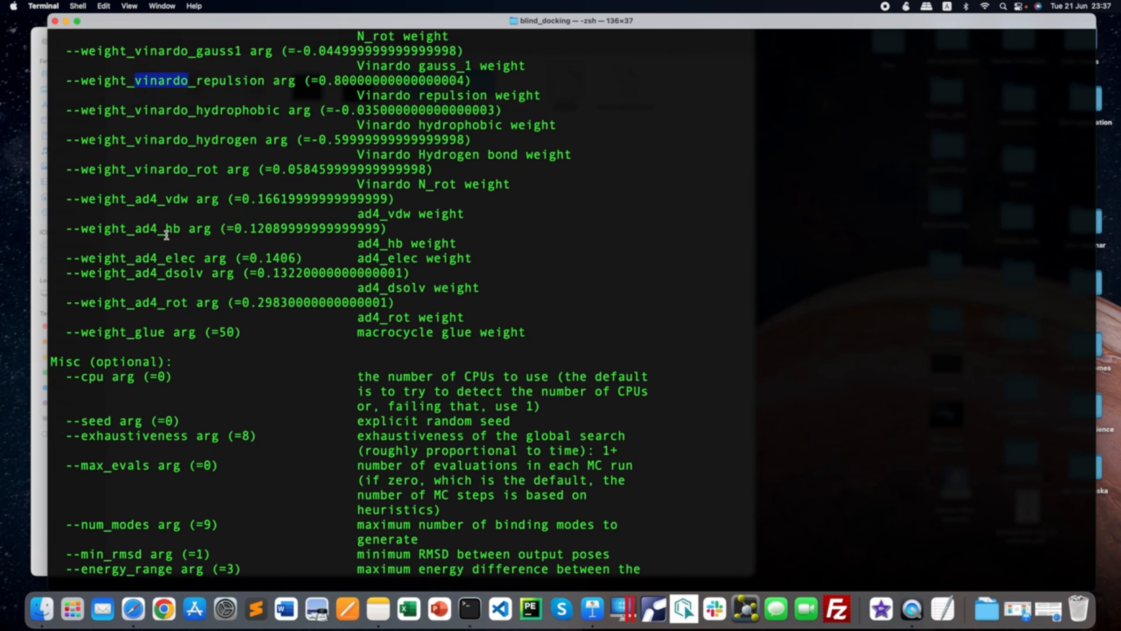
scroll(166, 234, down, 4)
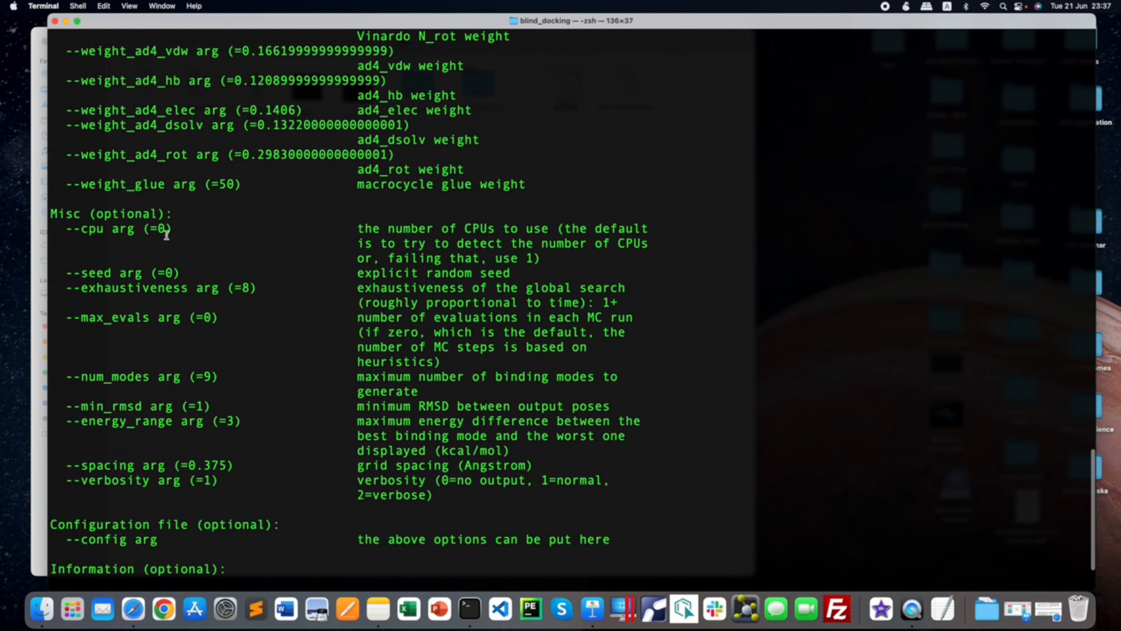
click(84, 229)
drag(83, 229, 136, 238)
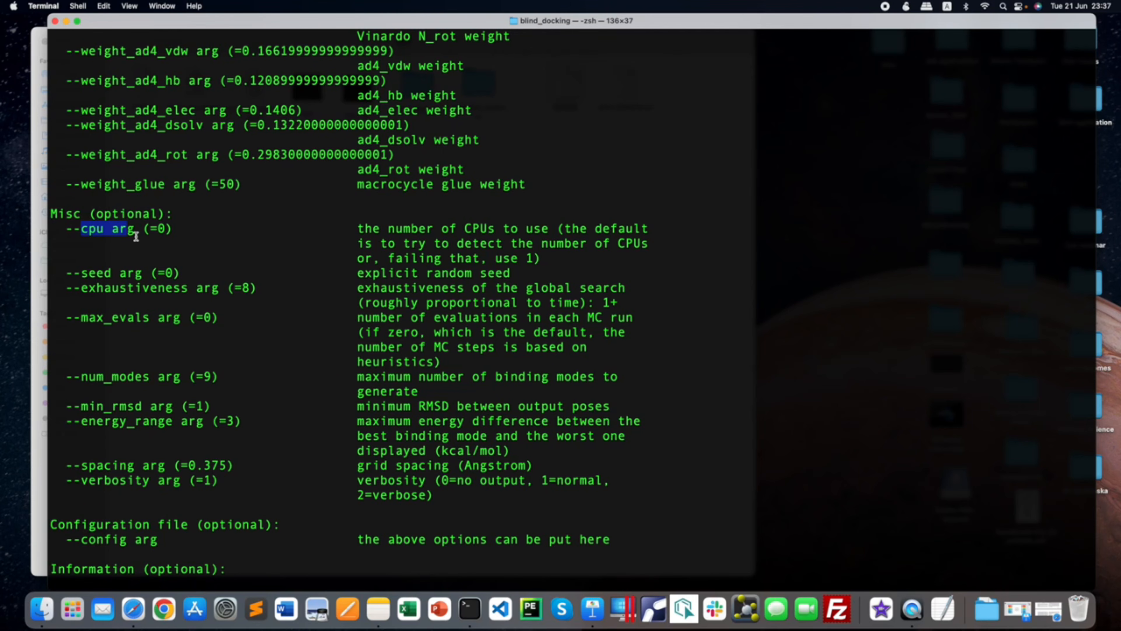
scroll(137, 236, down, 1)
drag(82, 259, 185, 259)
click(242, 258)
double_click(242, 259)
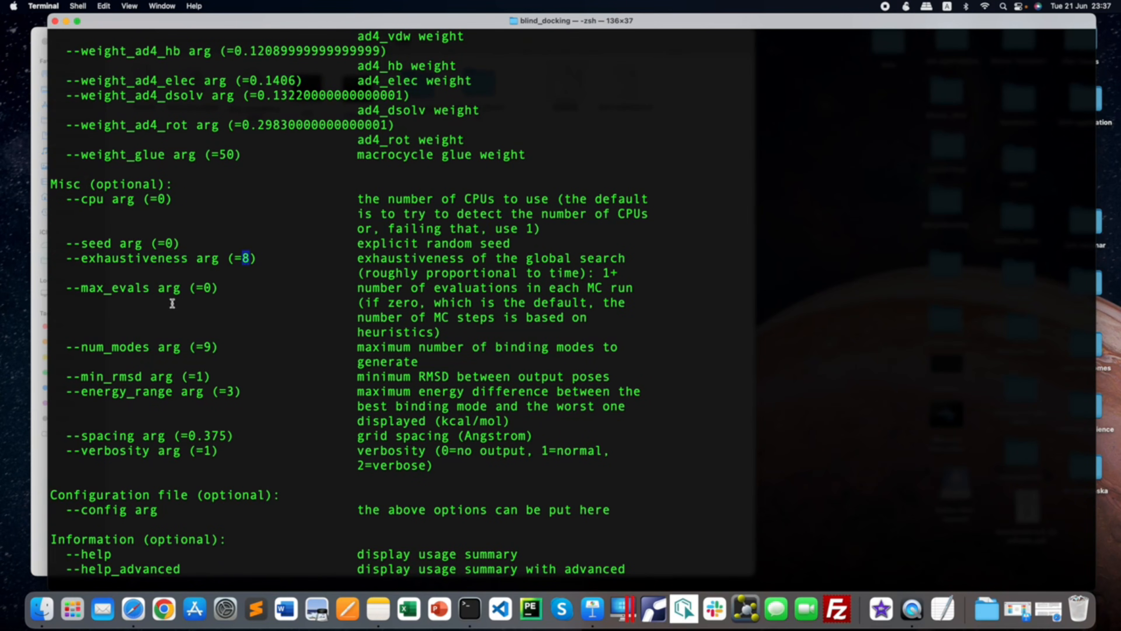
scroll(173, 297, down, 4)
click(210, 288)
double_click(208, 288)
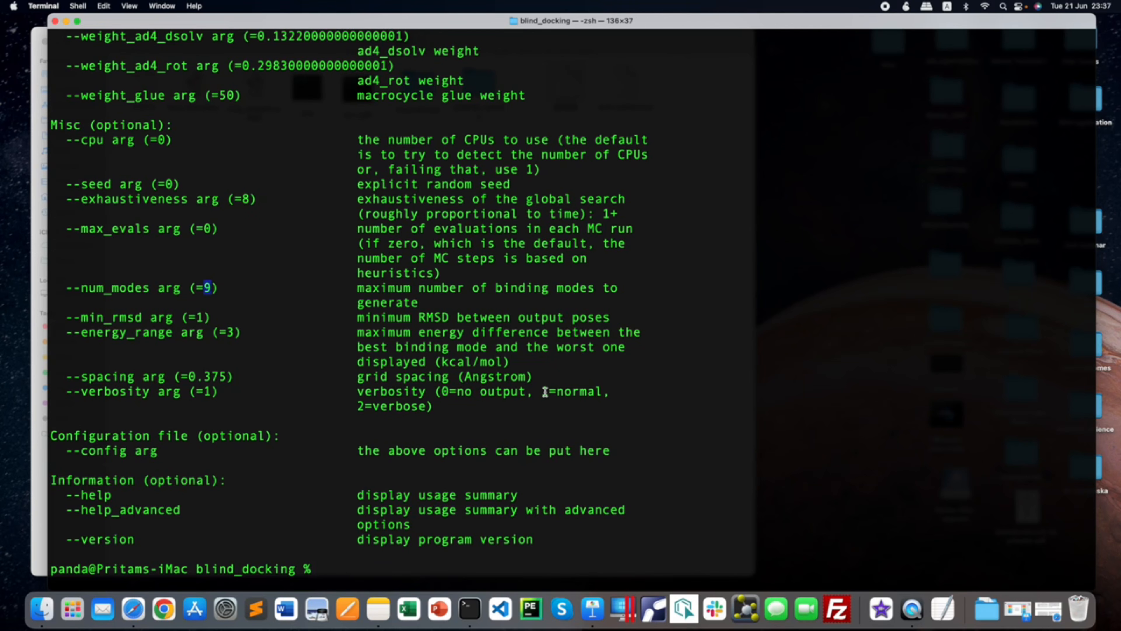
double_click(201, 392)
scroll(252, 387, up, 20)
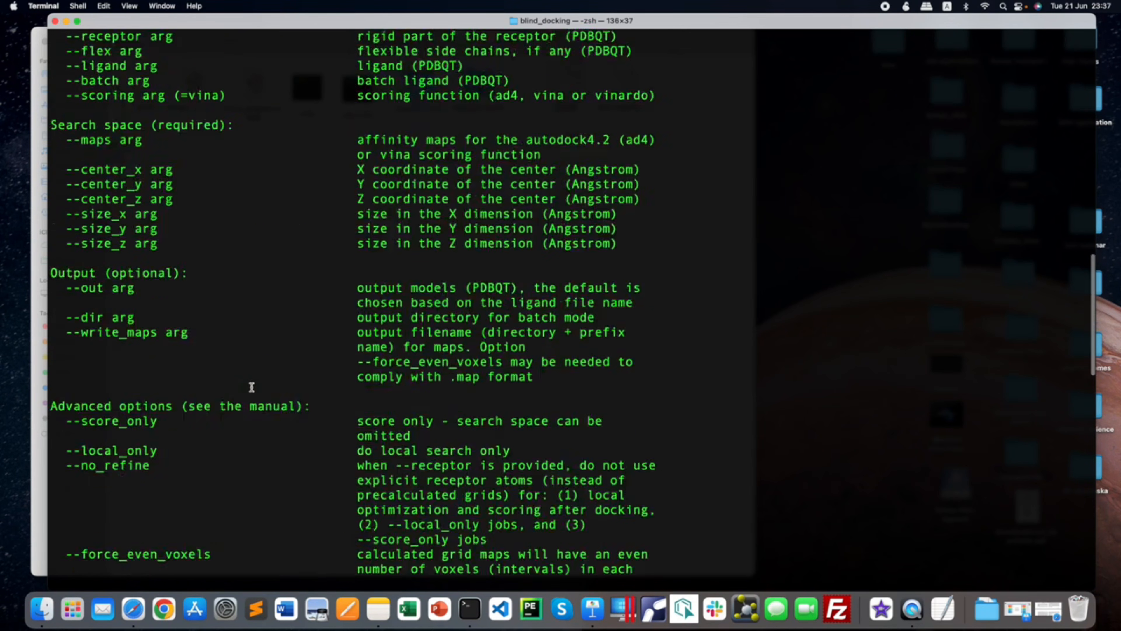
scroll(253, 386, down, 3)
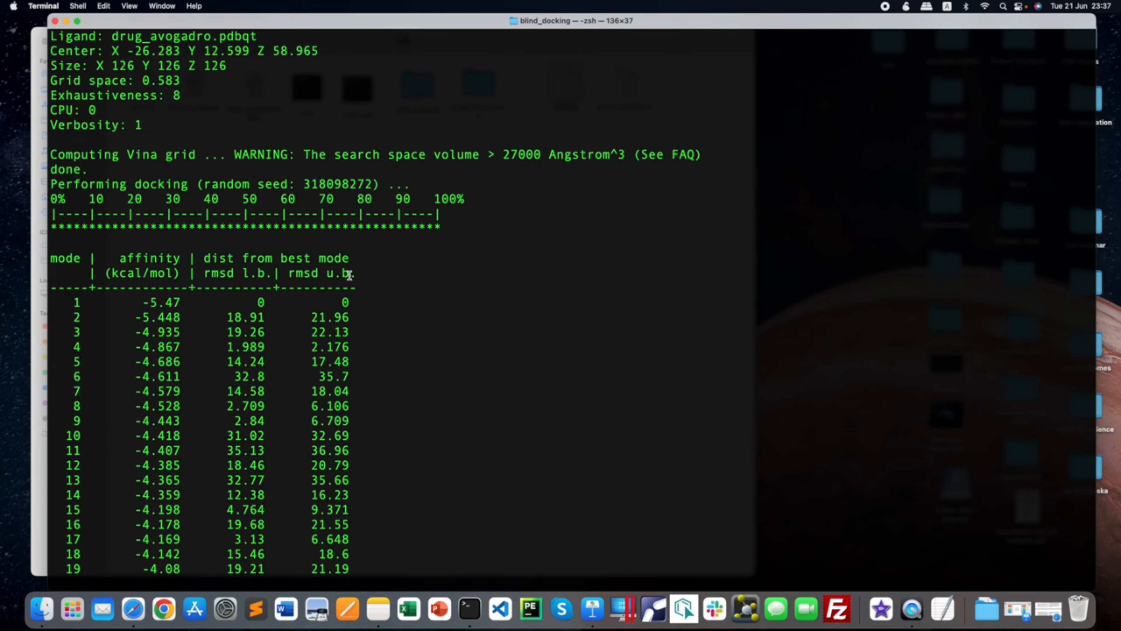
- Recall the earlier docking command for 6lu7_mod and drug_avogadro and append --verbosity 2 and the --scoring option
scroll(348, 278, down, 20)
click(319, 470)
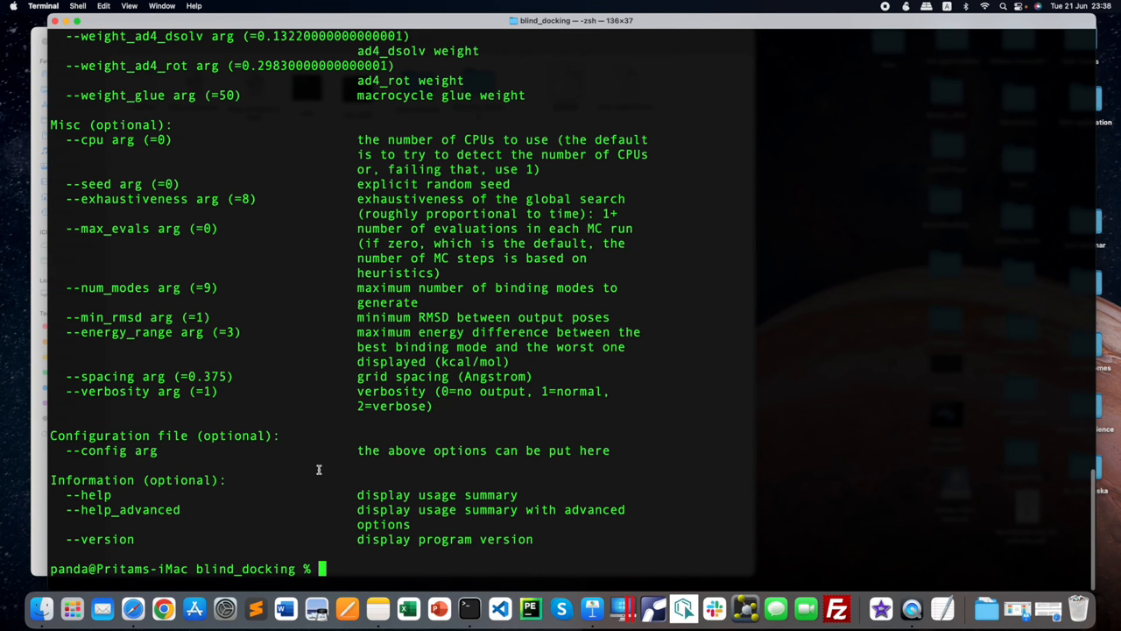
key(Up)
key(Up)
key(Up)
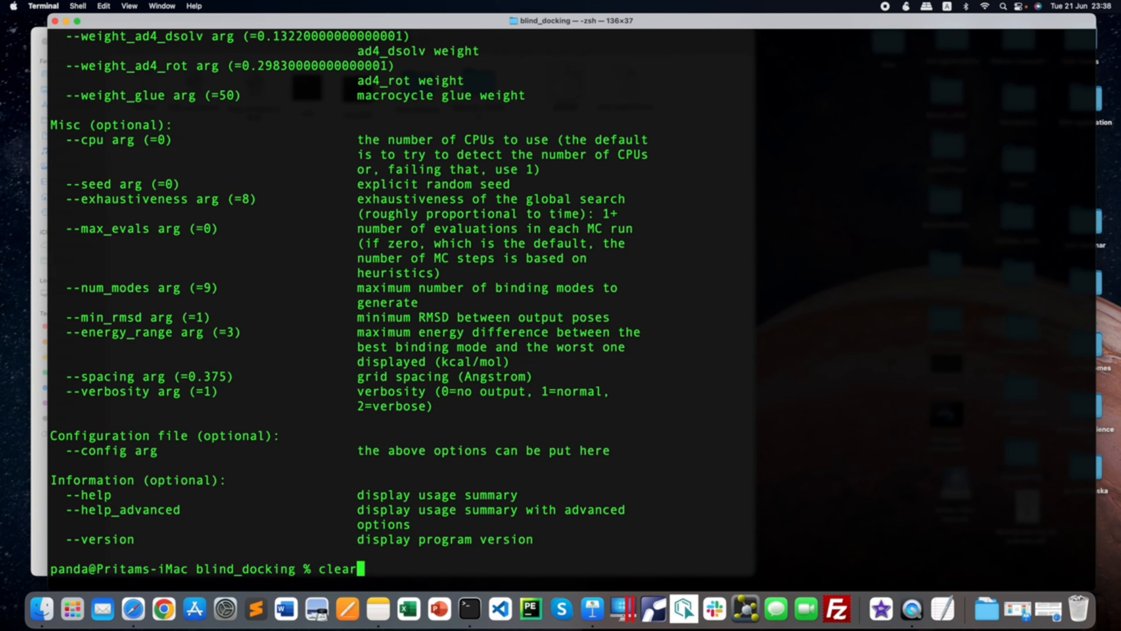
text(--)
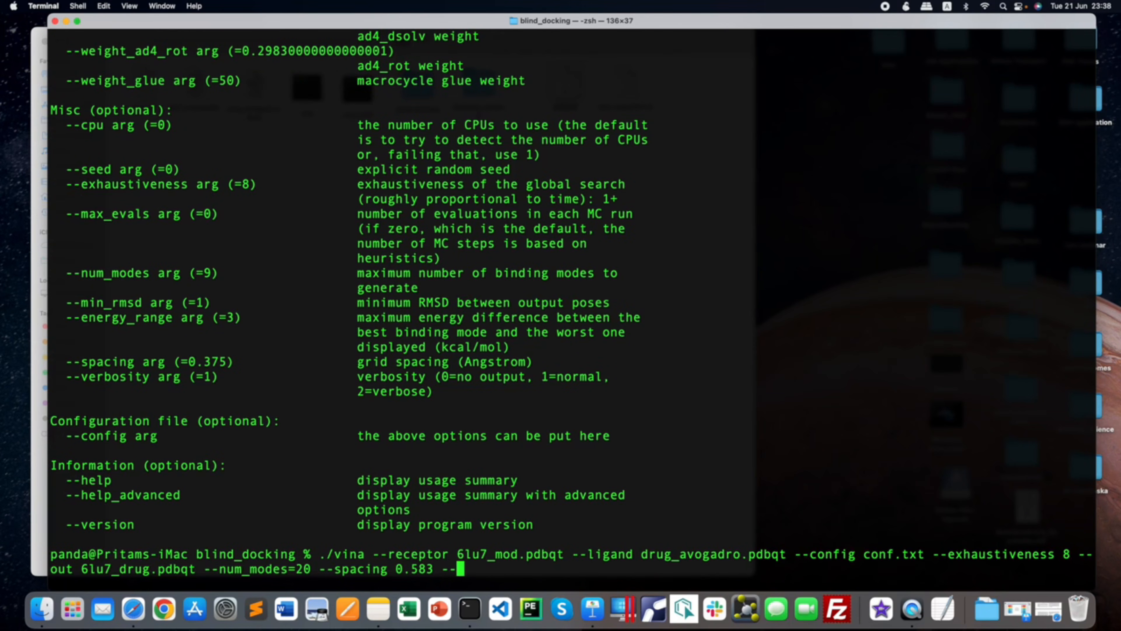
text(verbosity )
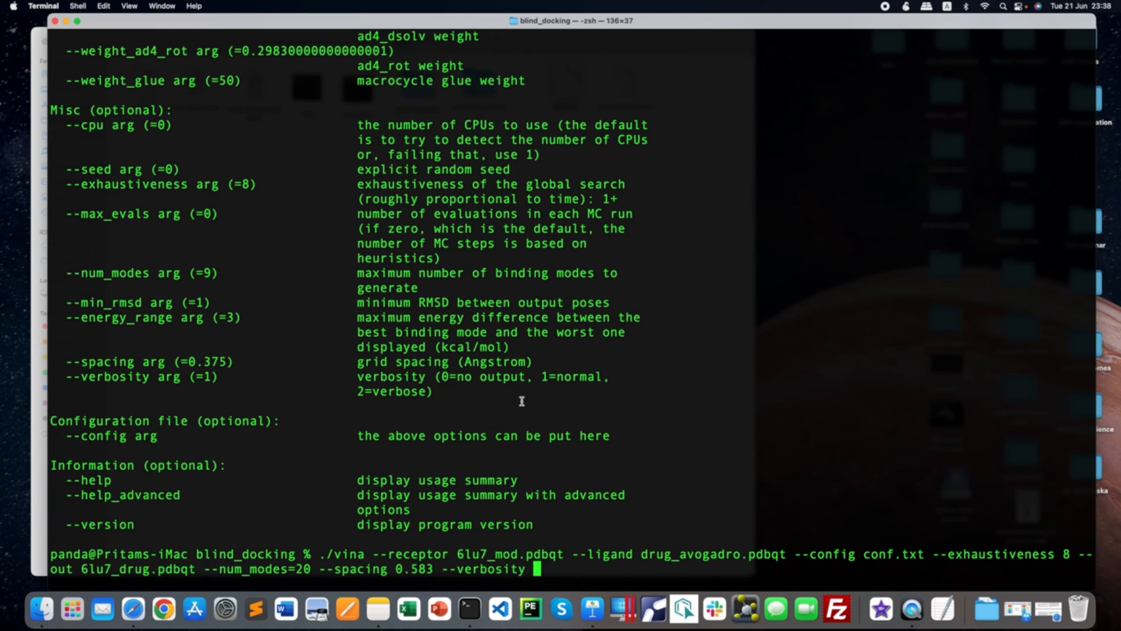
text(2 --scoring)
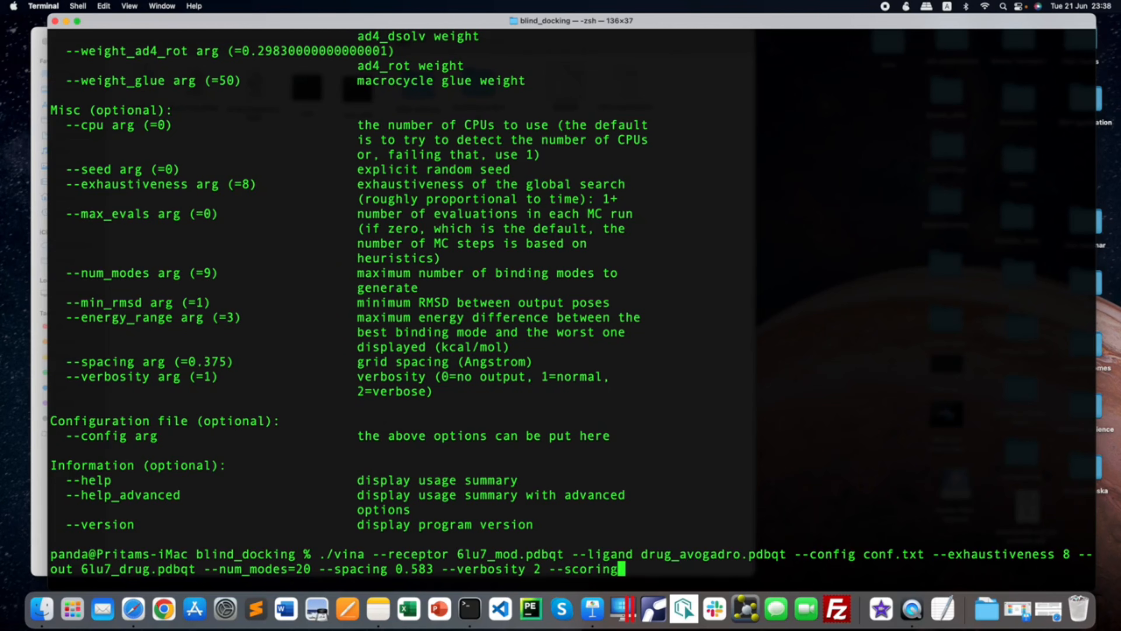
- Look up the available scoring functions in the help, set --scoring to vina and run the docking
scroll(412, 369, up, 5)
scroll(412, 369, up, 10)
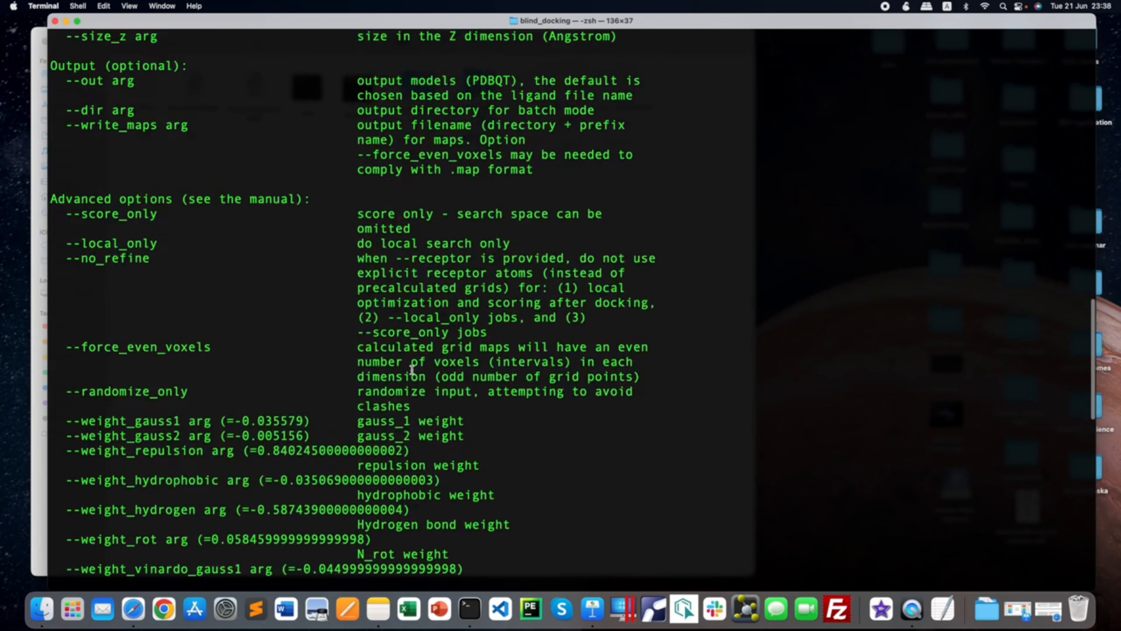
scroll(412, 370, up, 4)
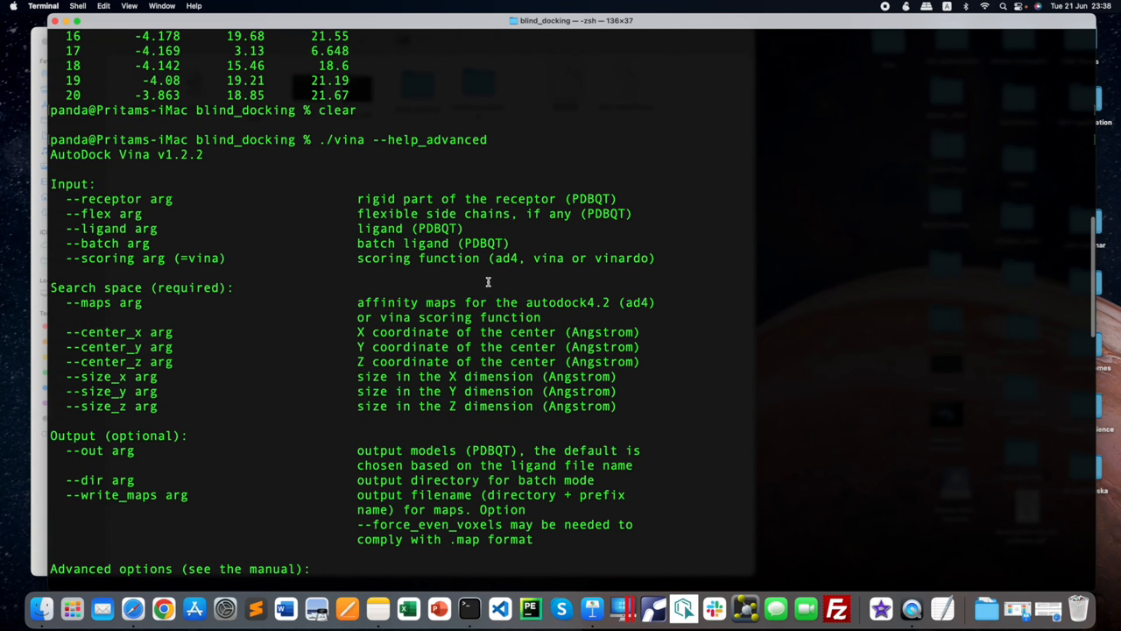
scroll(488, 309, down, 15)
text(v)
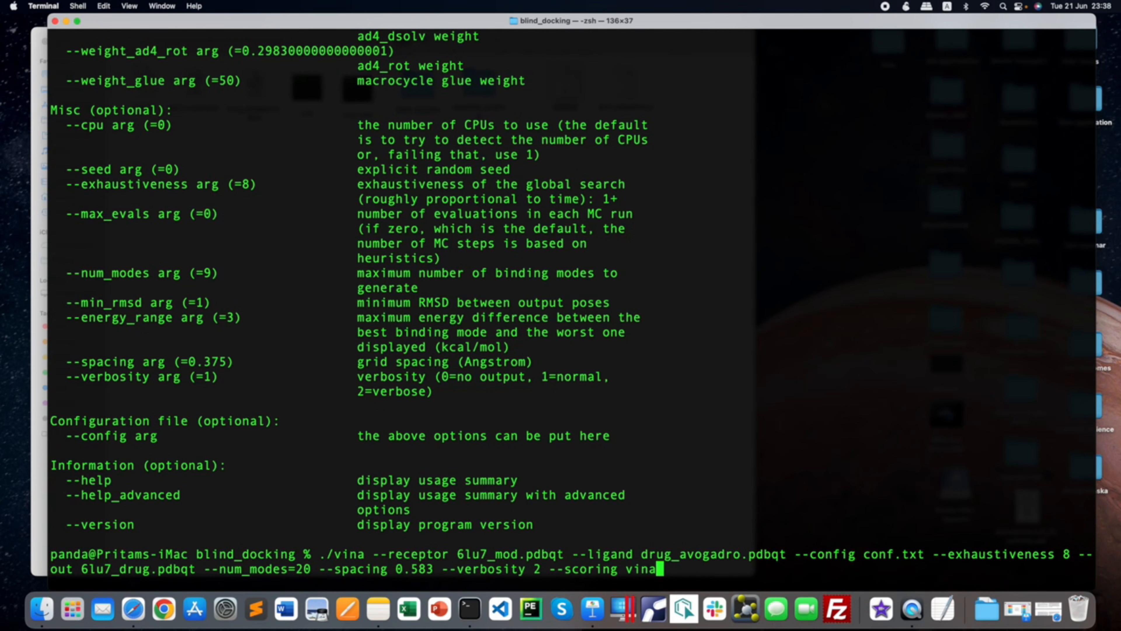
key(Return)
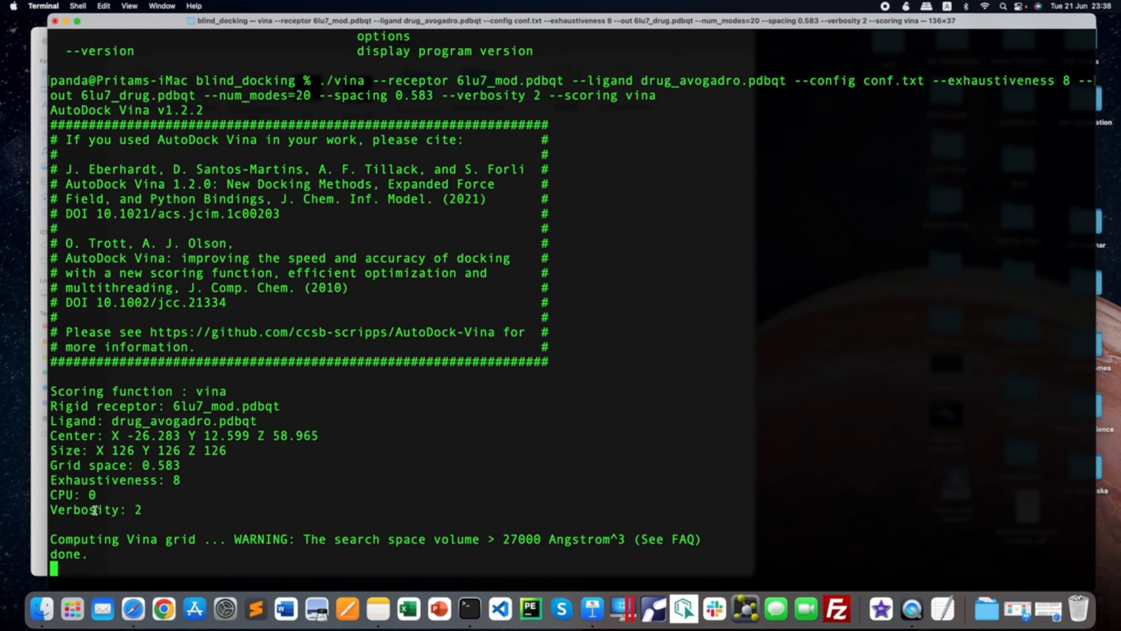
- Check the verbosity setting and the command of the running docking, and widen the terminal window
drag(52, 466, 147, 466)
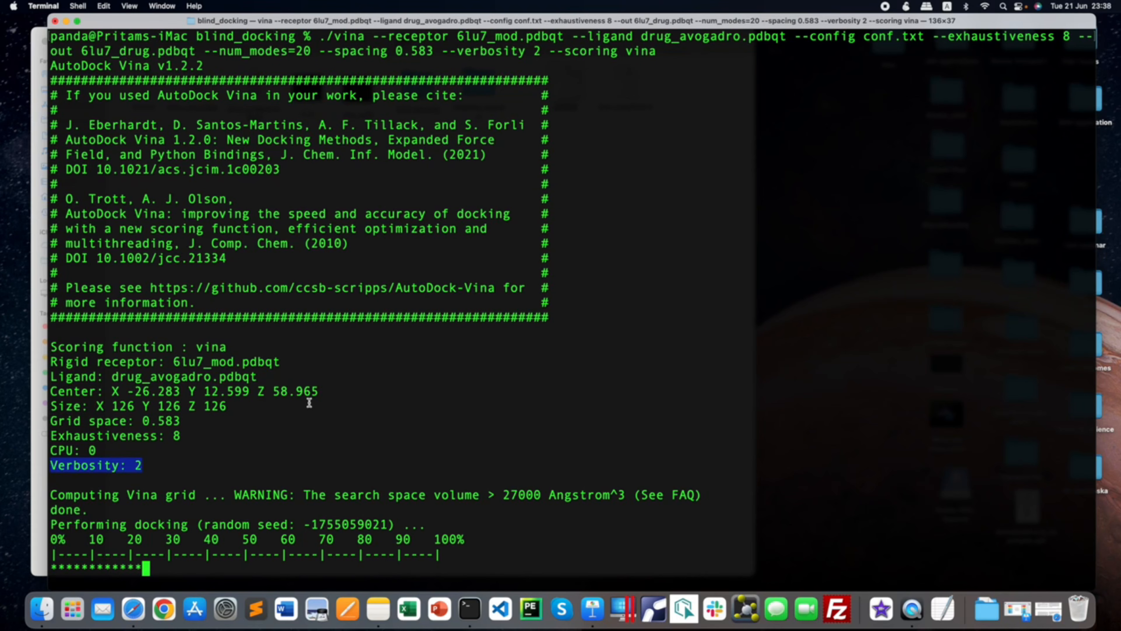
scroll(309, 402, up, 4)
scroll(309, 402, up, 3)
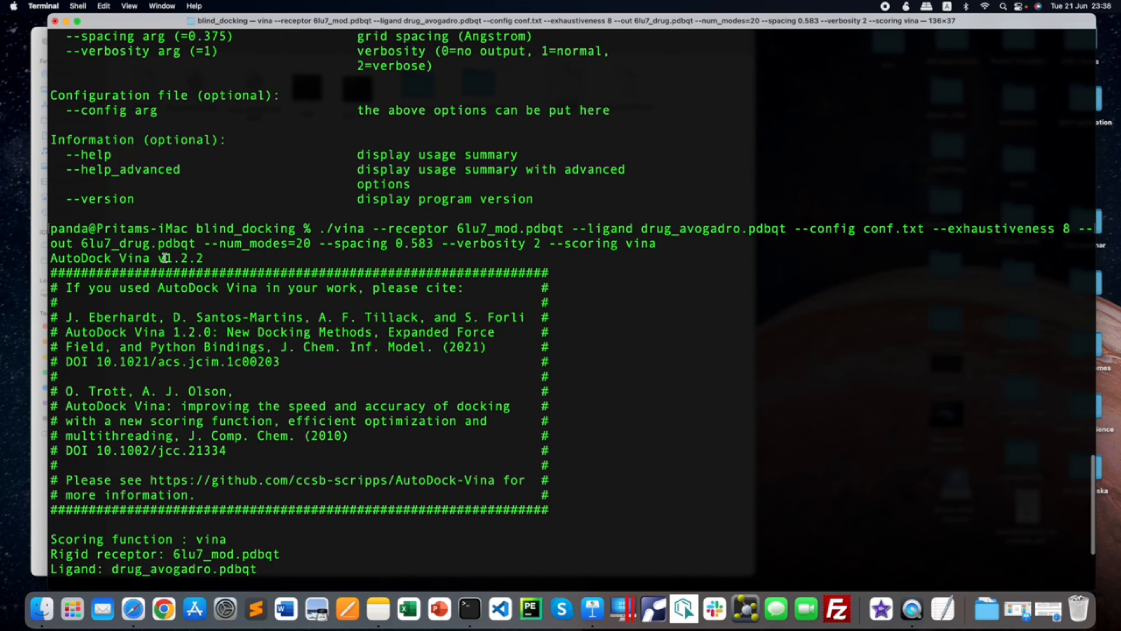
scroll(182, 265, down, 7)
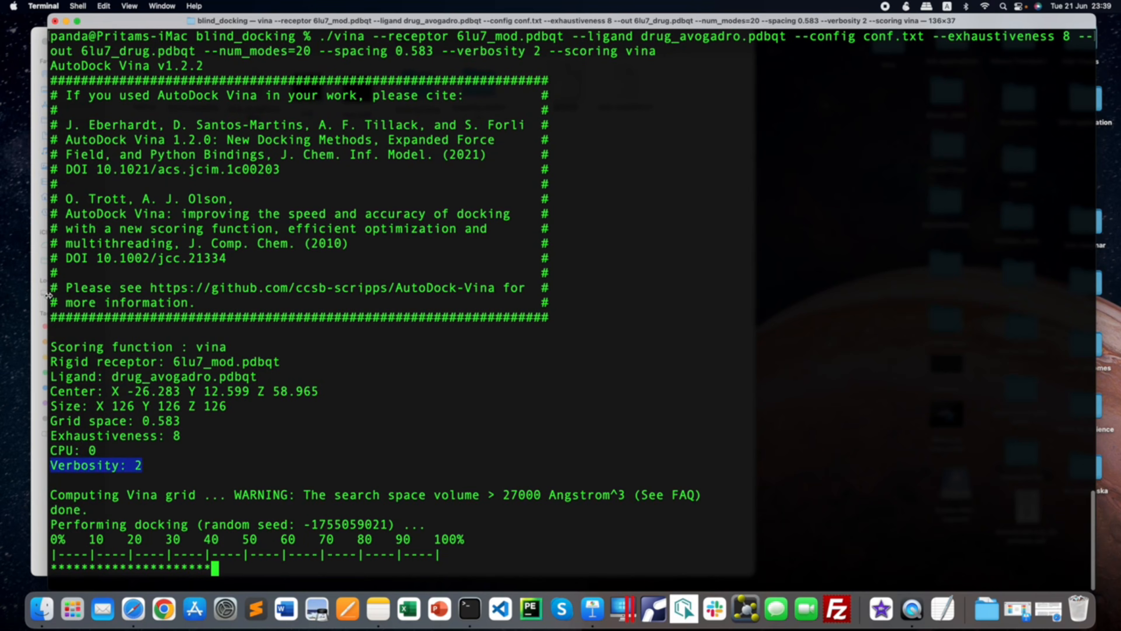
drag(47, 294, 2, 296)
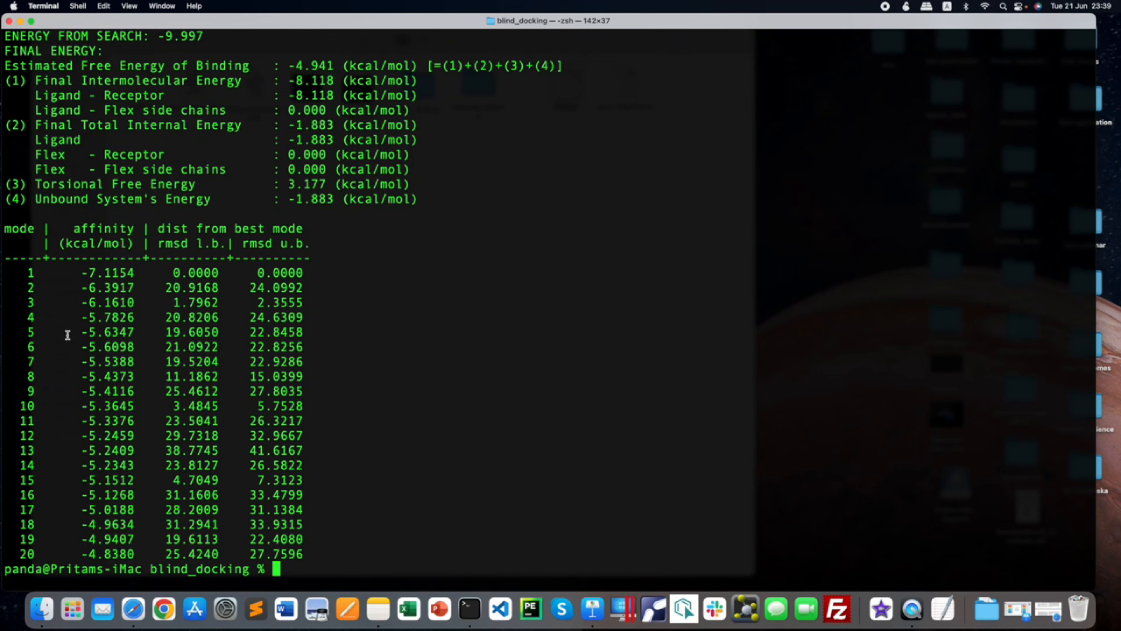
- Examine the docking results, covering the affinity table of the binding modes and the detailed energy blocks printed before it
drag(5, 227, 304, 552)
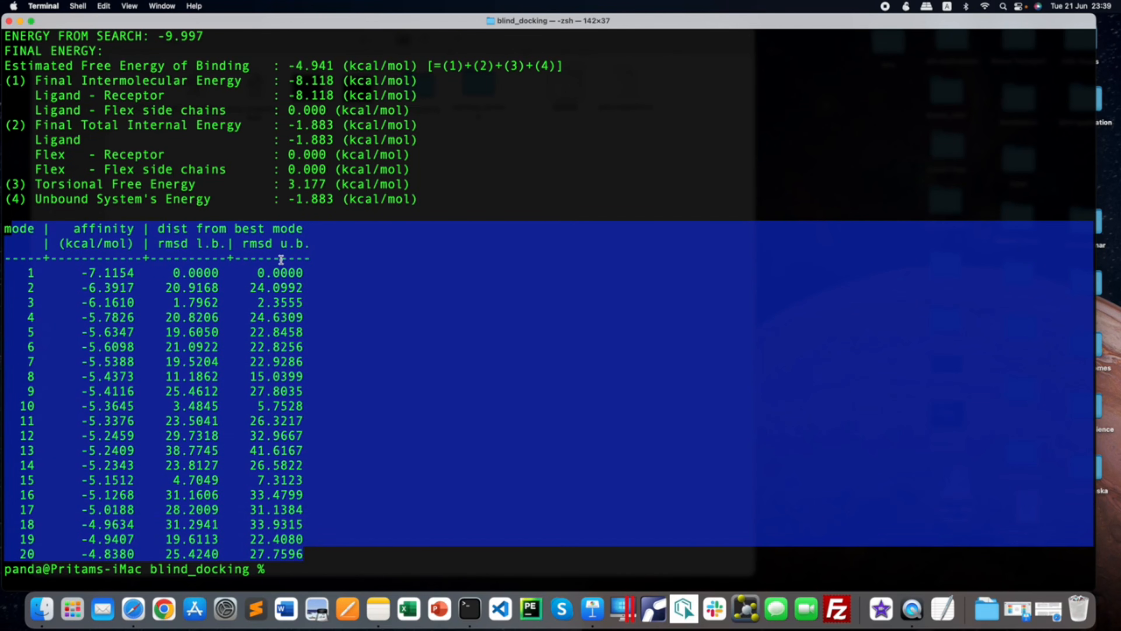
click(353, 291)
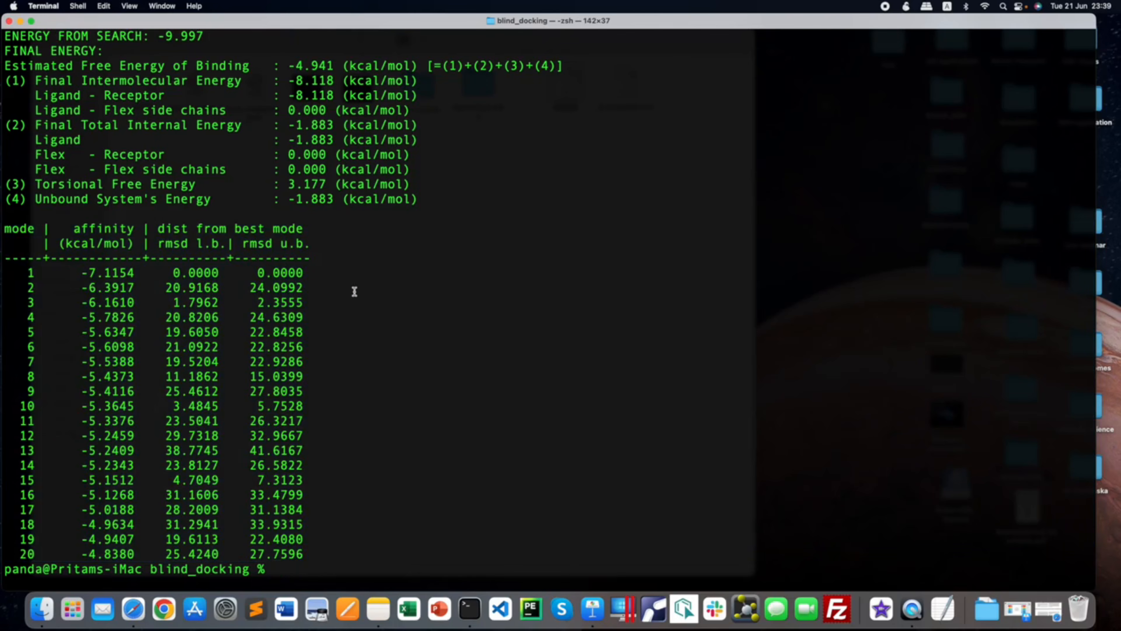
scroll(354, 290, up, 10)
scroll(354, 290, up, 15)
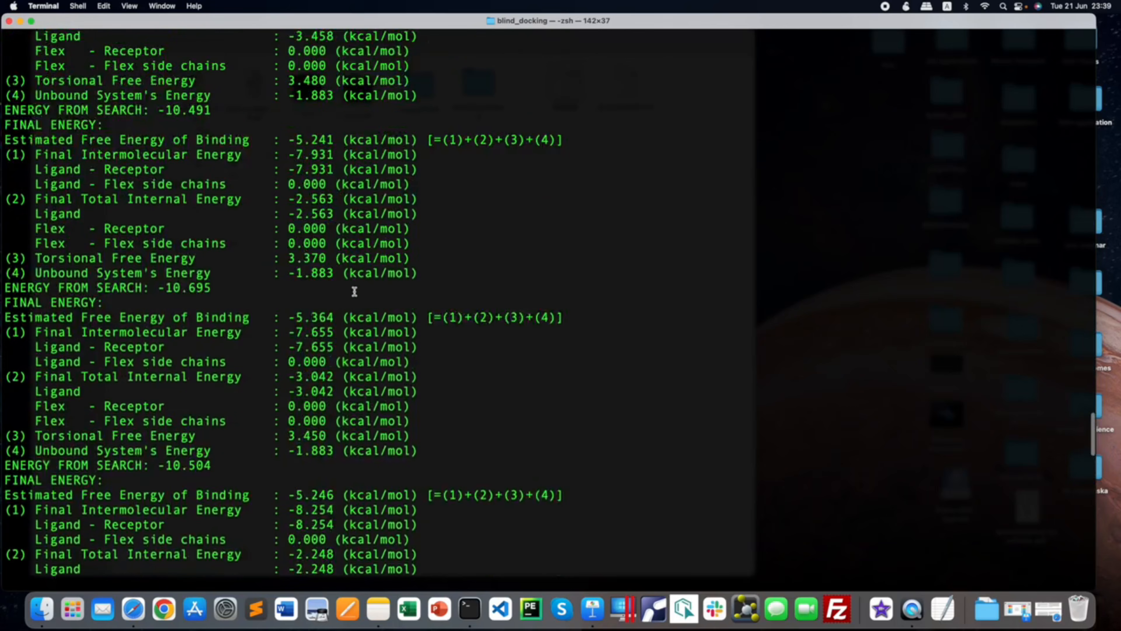
scroll(354, 291, up, 15)
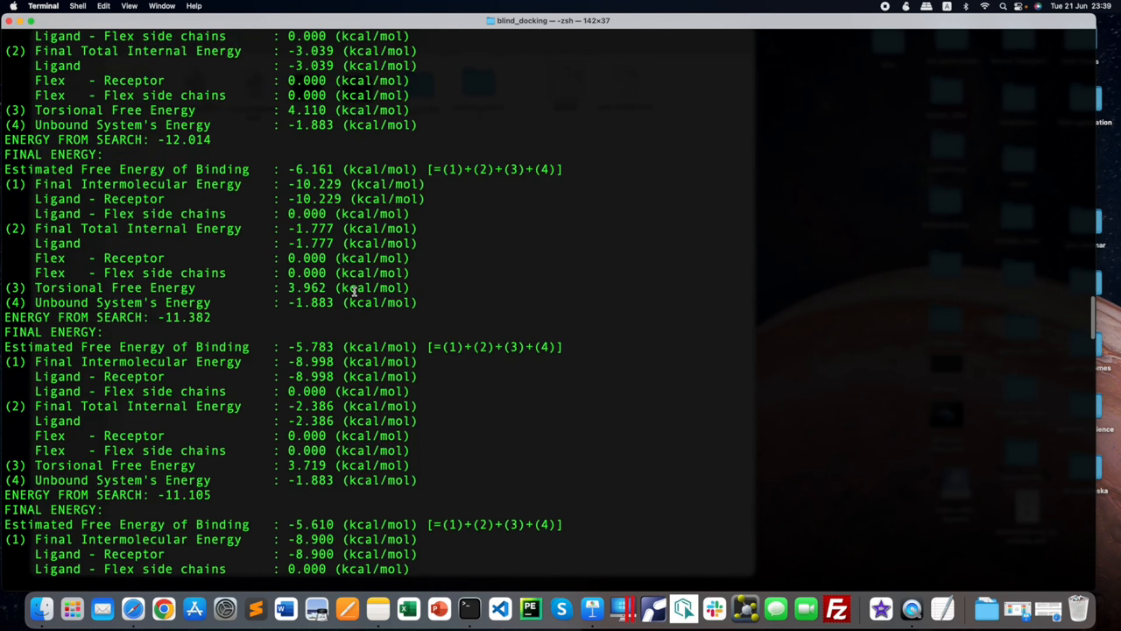
scroll(354, 291, down, 8)
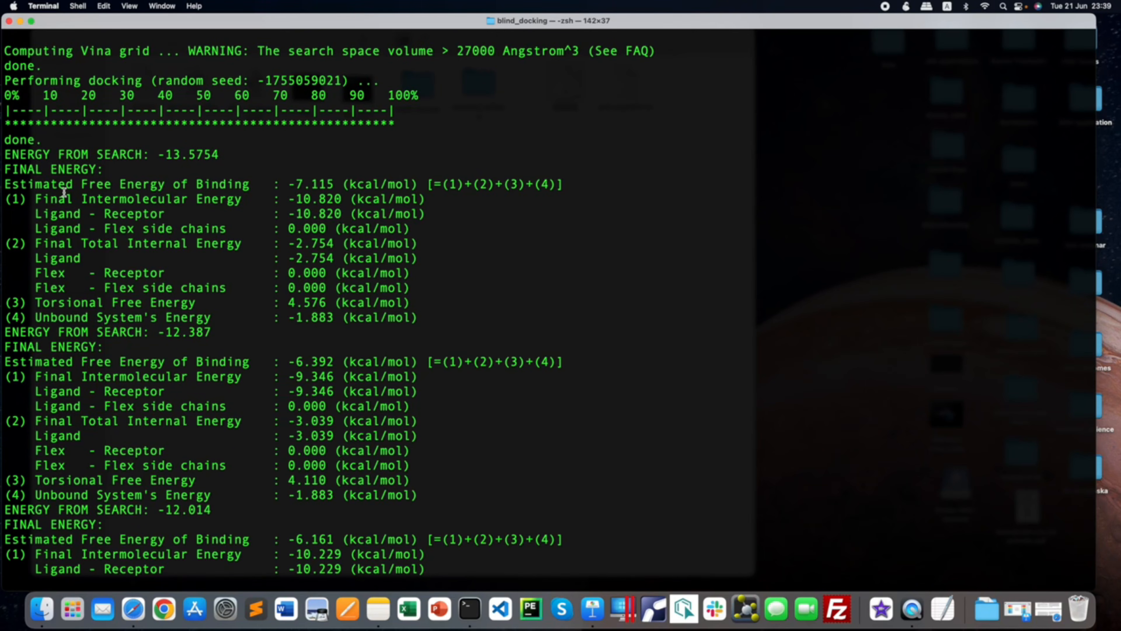
- Examine the first mode's estimated binding energy and its intermolecular, internal, torsional and unbound terms, and compare the following modes
drag(289, 184, 334, 184)
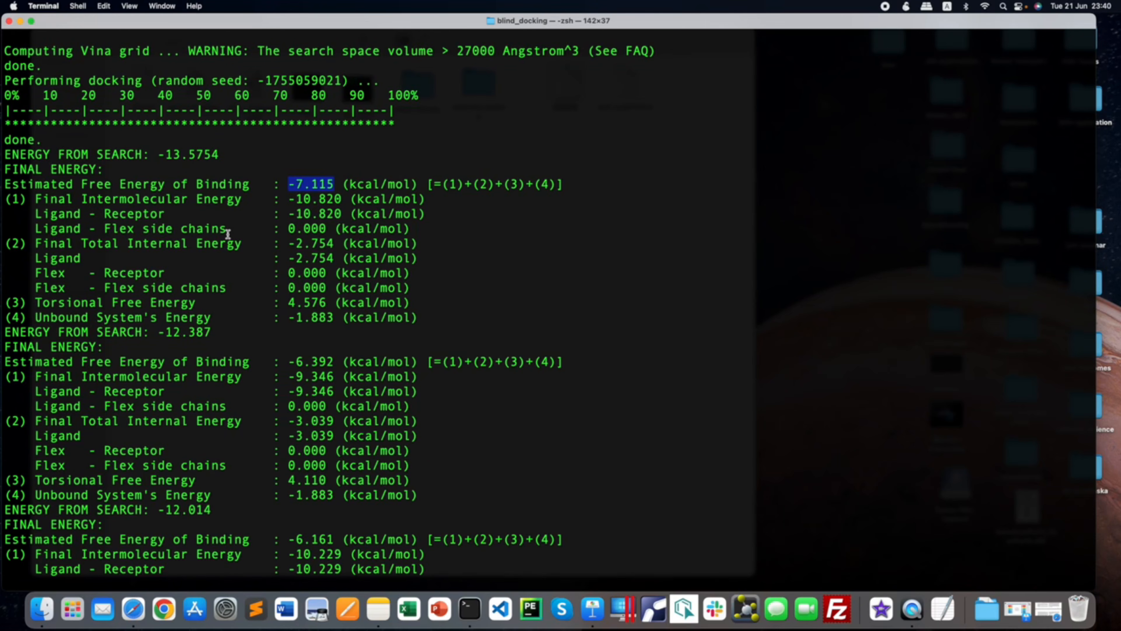
drag(289, 228, 339, 227)
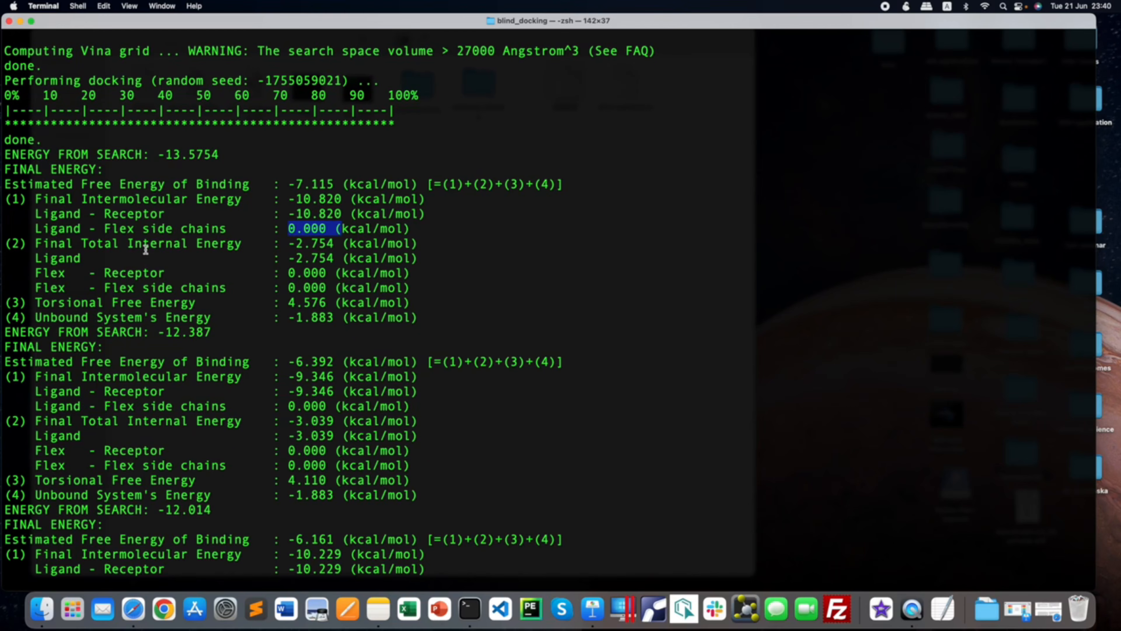
drag(142, 244, 212, 244)
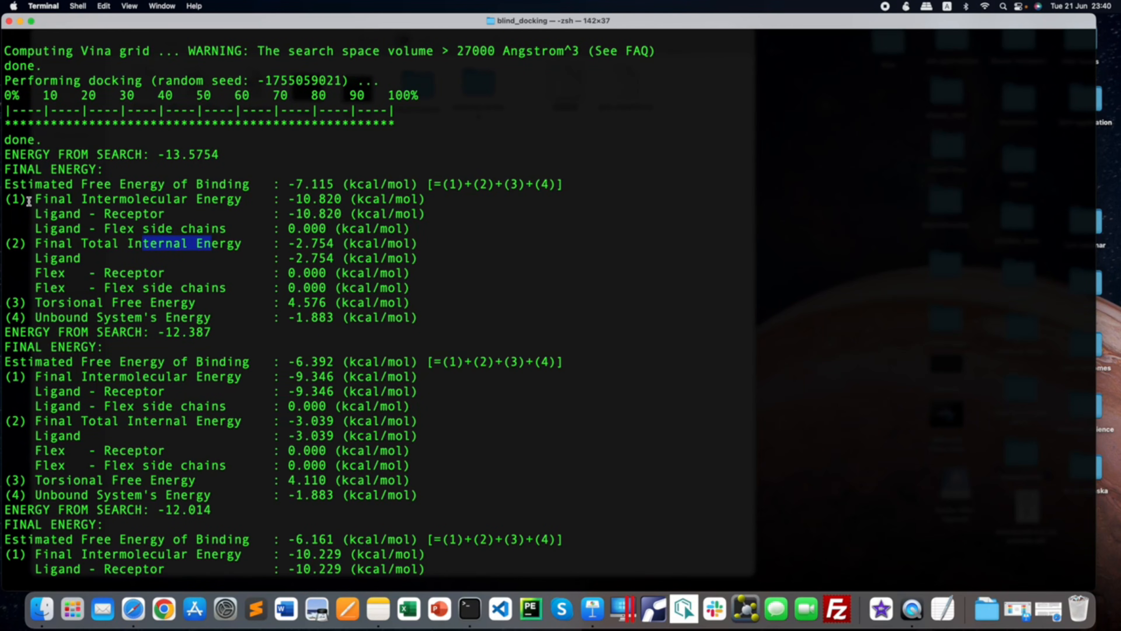
drag(35, 200, 163, 314)
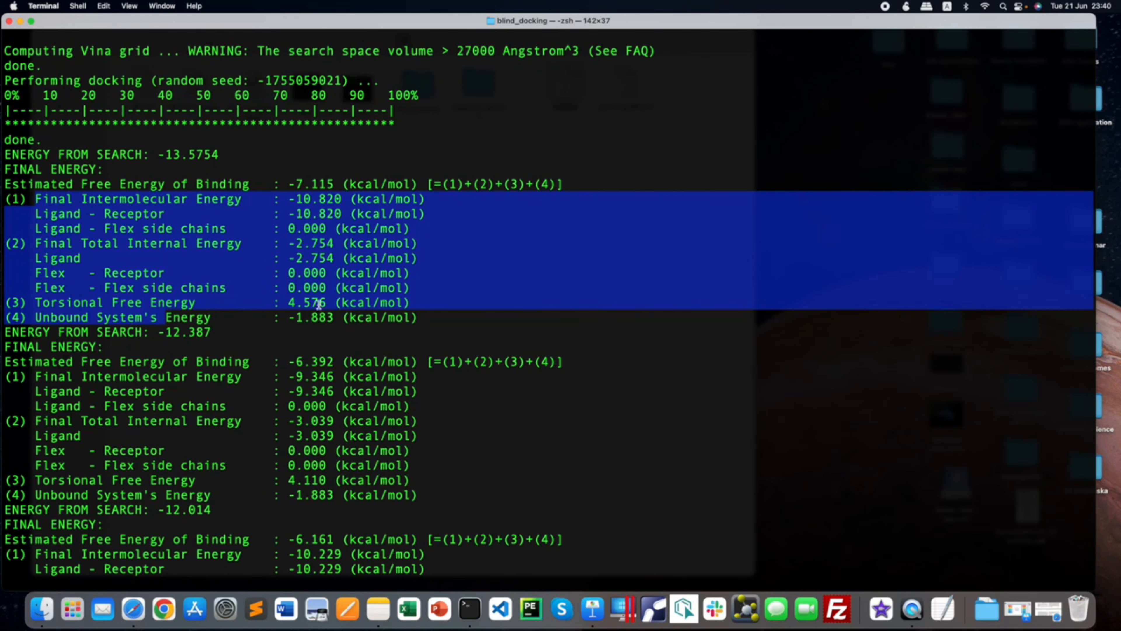
scroll(321, 302, down, 15)
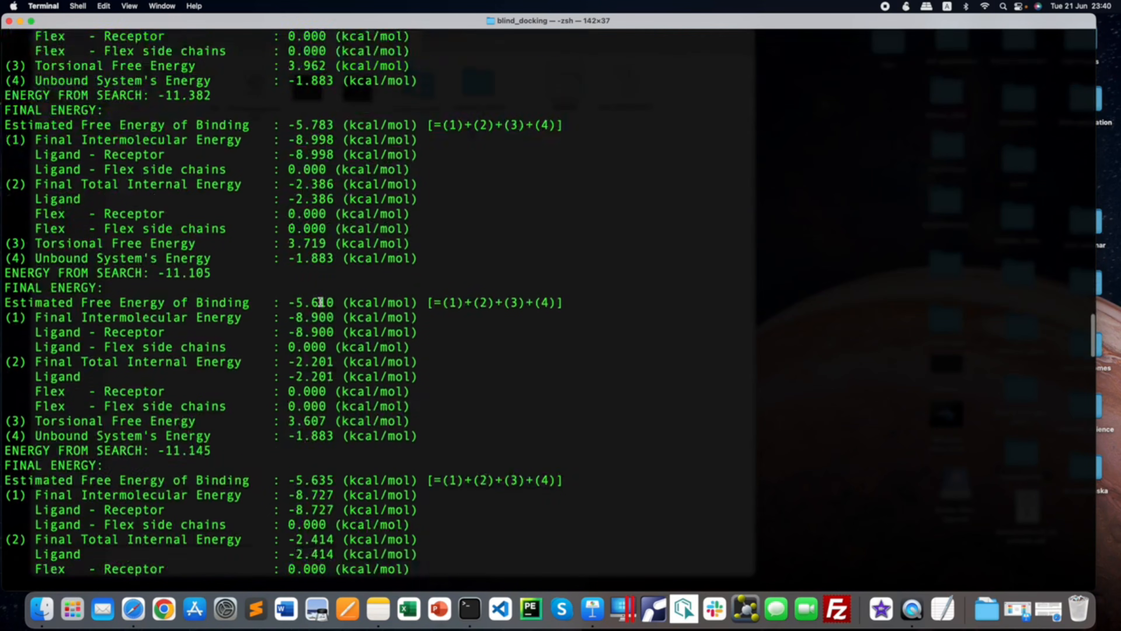
scroll(321, 303, down, 8)
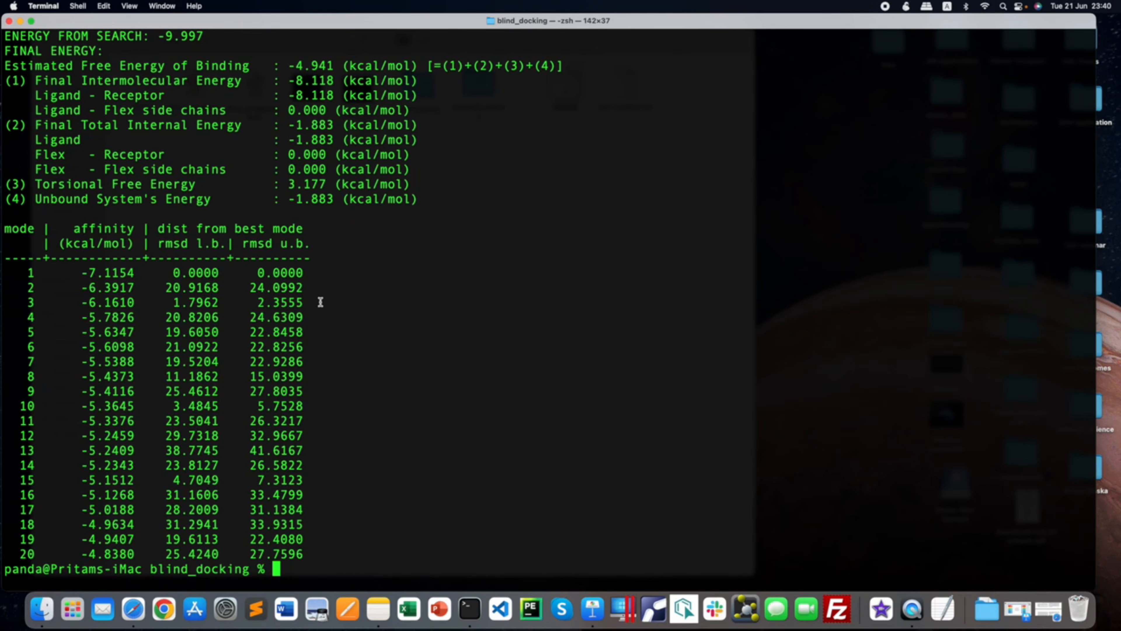
- Switch to Finder, open the blind_docking folder and select the output file 6lu7_drug.pdbqt
click(40, 616)
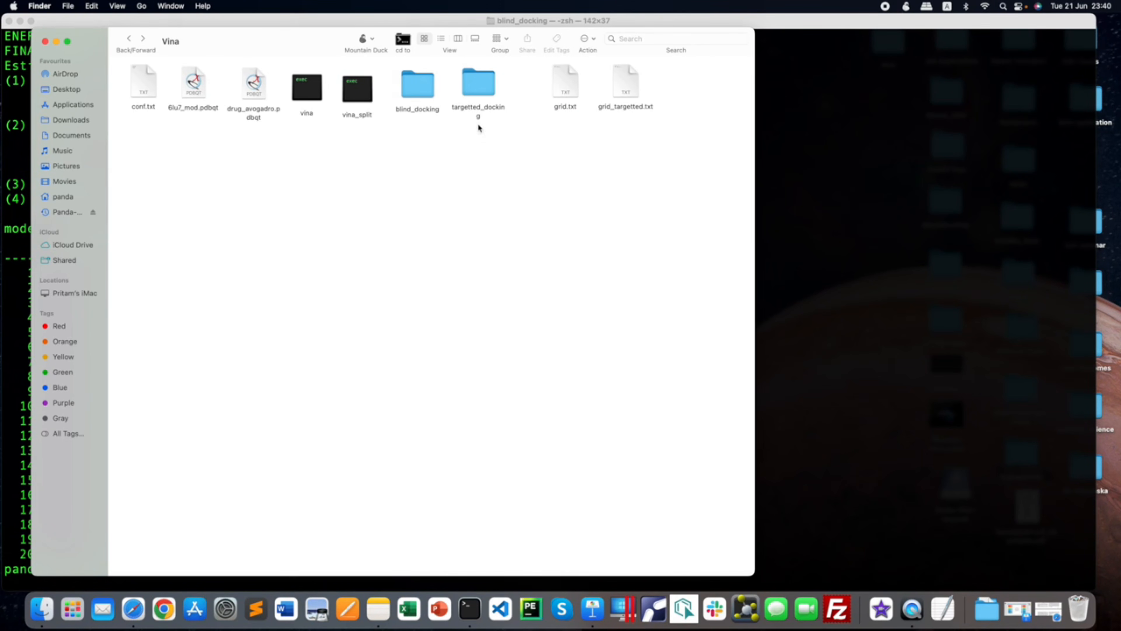
double_click(417, 86)
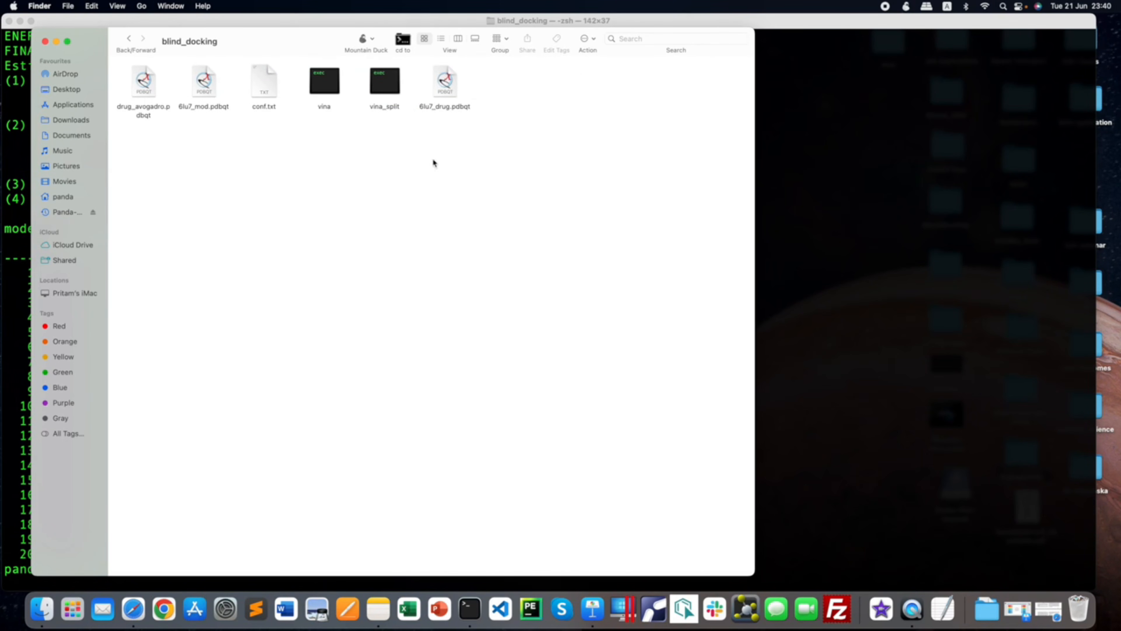
click(447, 88)
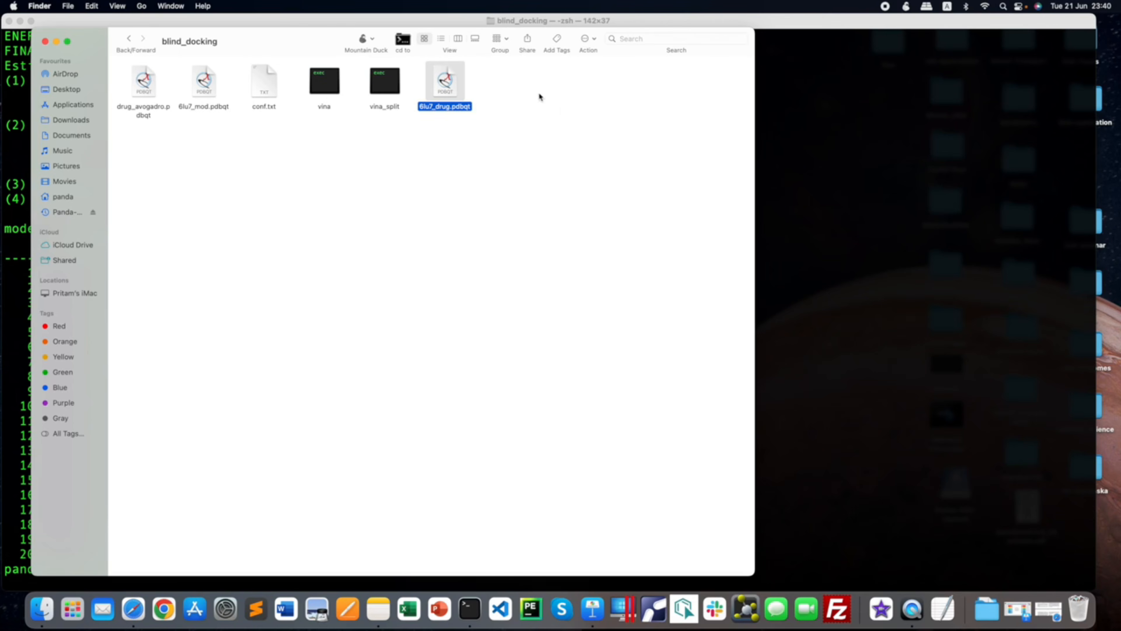
- Return to Terminal, clear it and rerun the previous docking command with its output redirected to log.txt
click(812, 192)
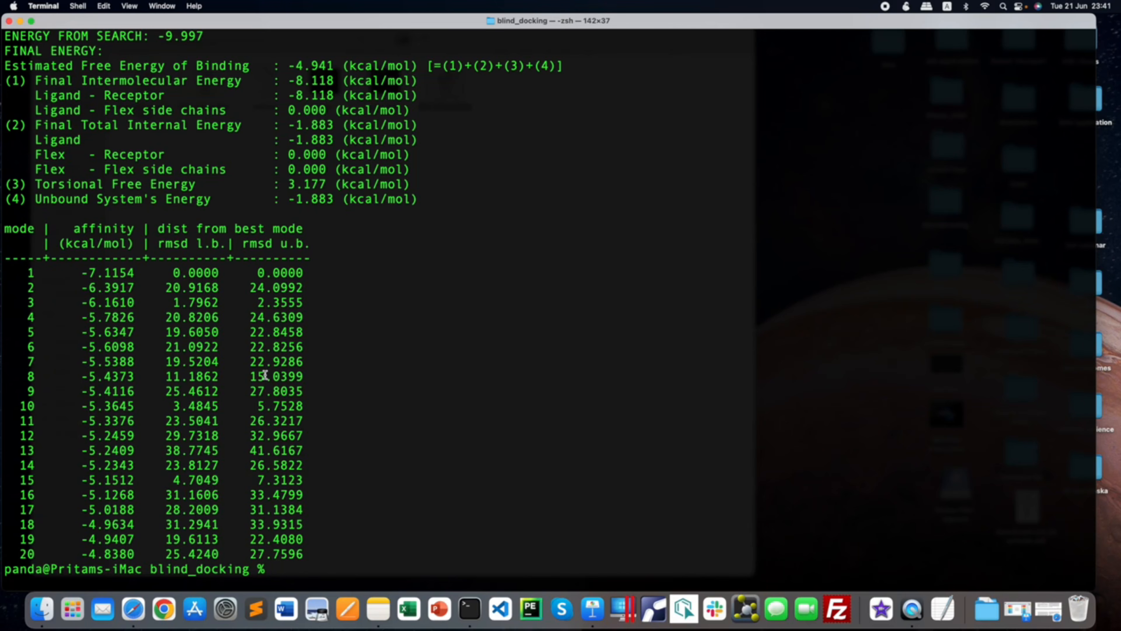
key(Up)
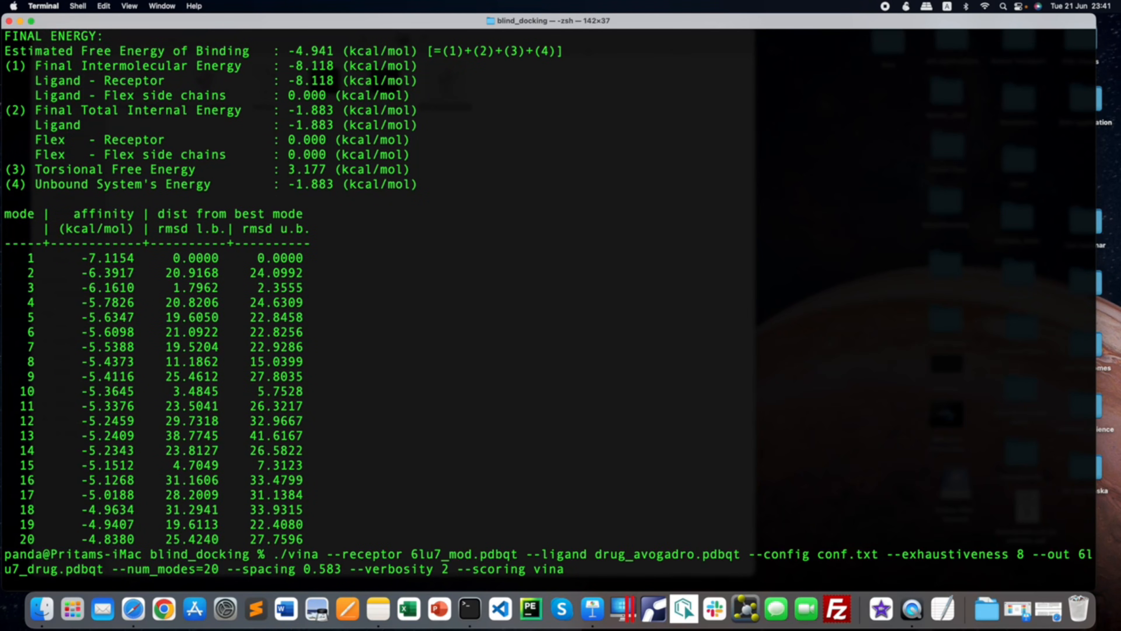
key(Down)
text(clear)
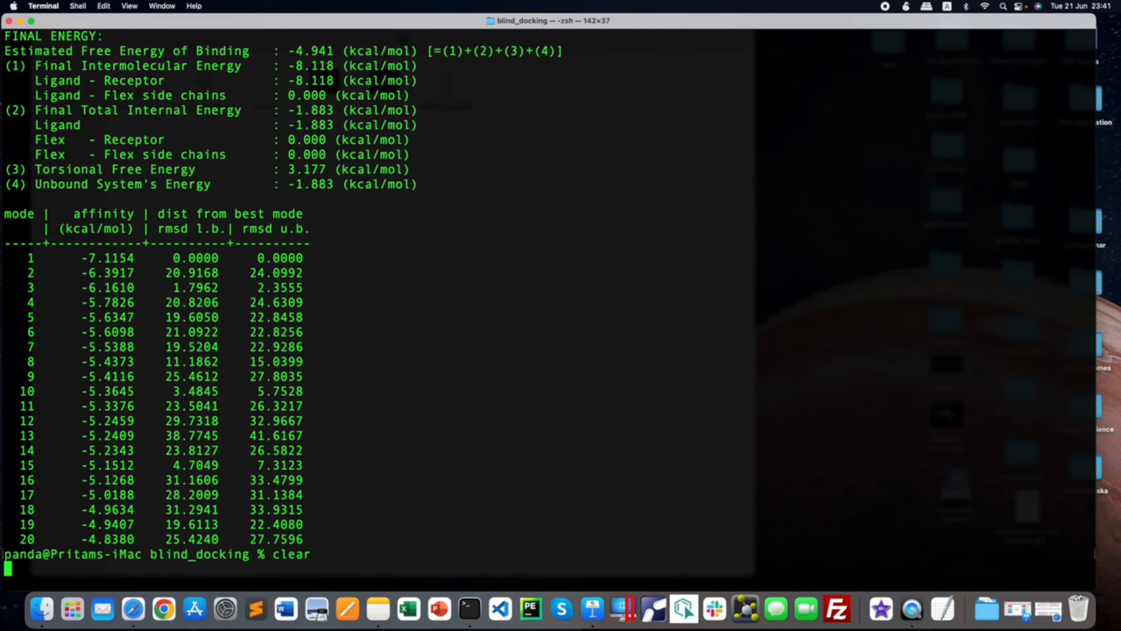
key(Return)
key(Up)
key(Up)
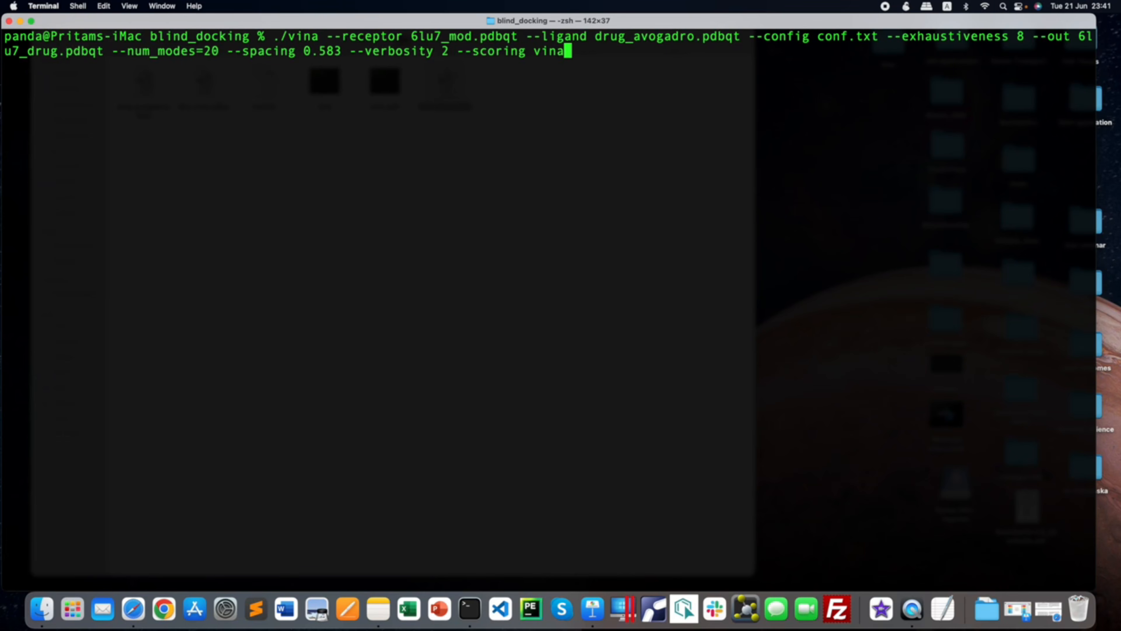
text(>)
text(log.txt)
key(Return)
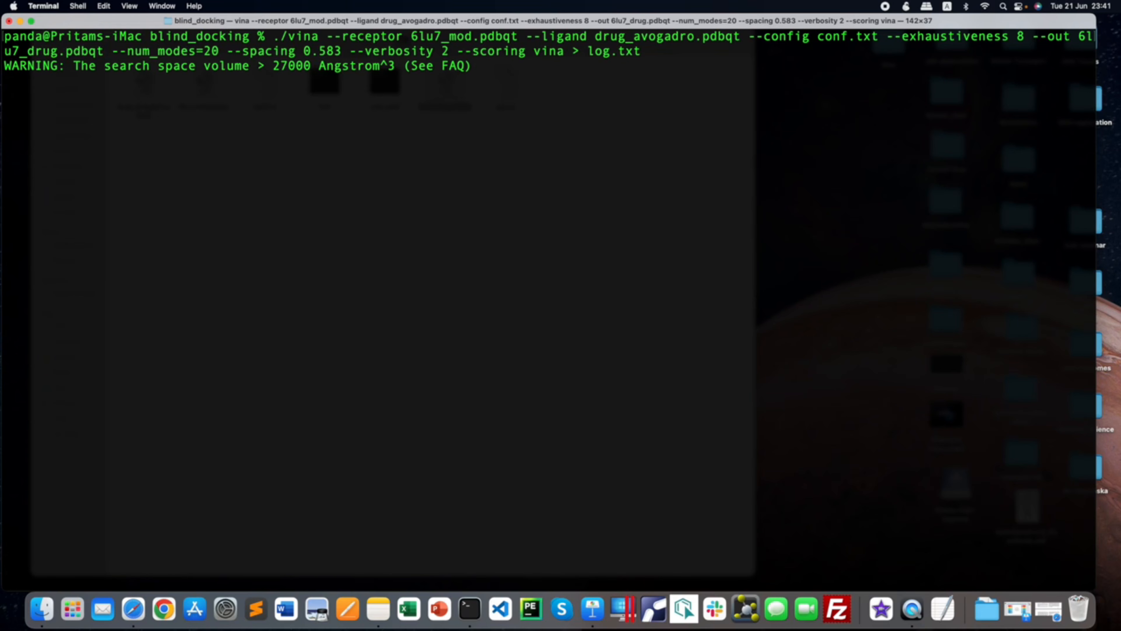
- Look back at the earlier docking output, and switch to Finder to check the blind_docking folder for log.txt
scroll(346, 288, up, 7)
scroll(347, 288, up, 15)
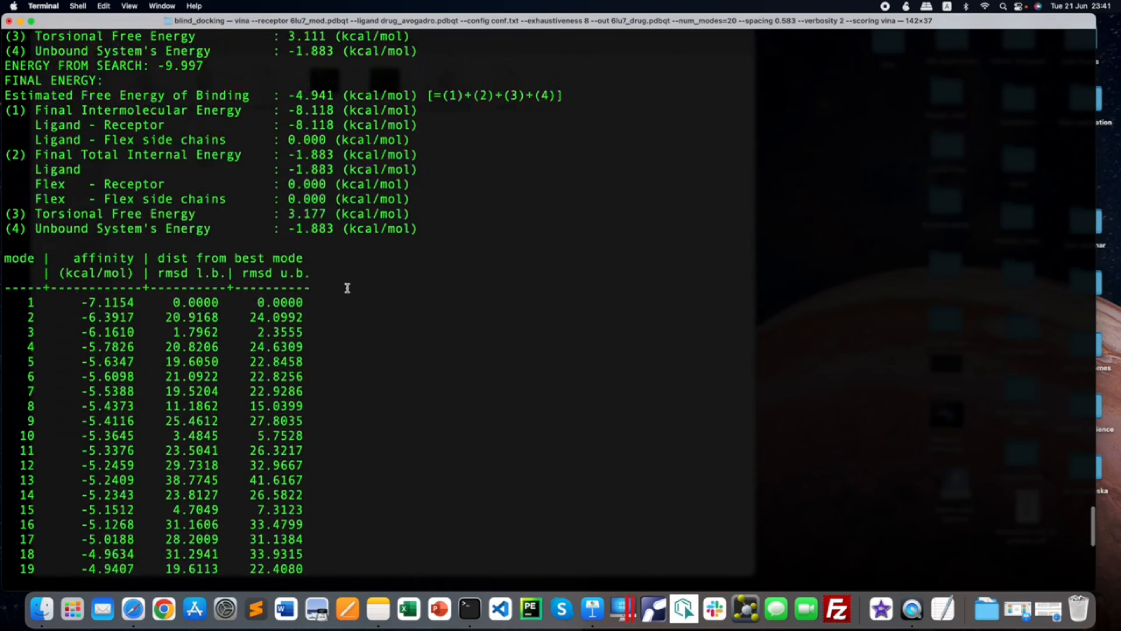
scroll(347, 288, down, 10)
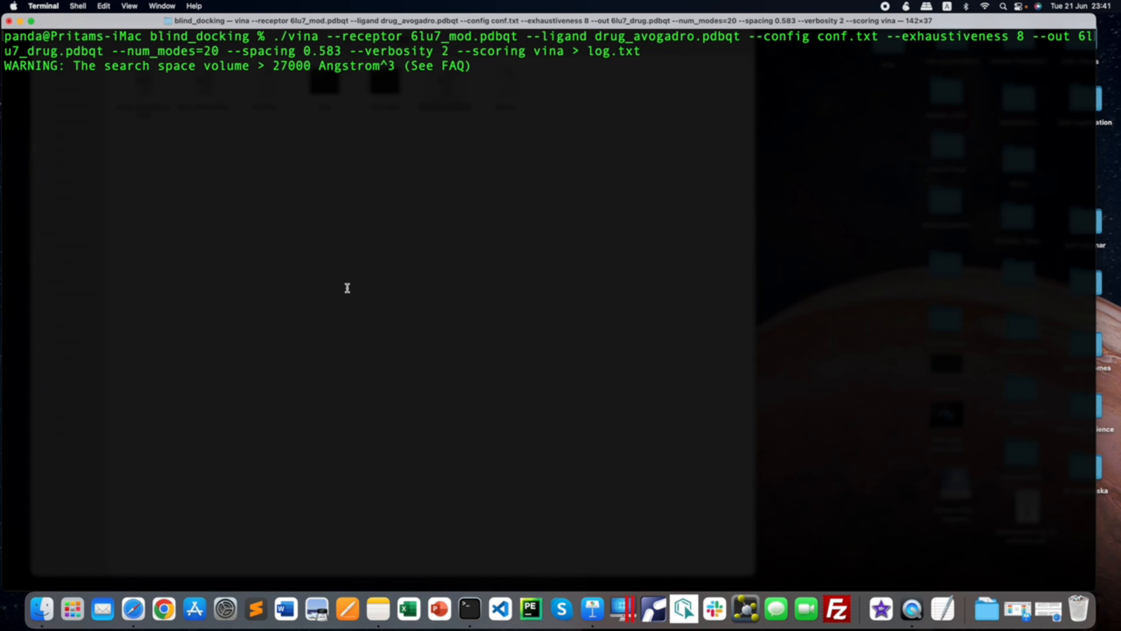
click(43, 612)
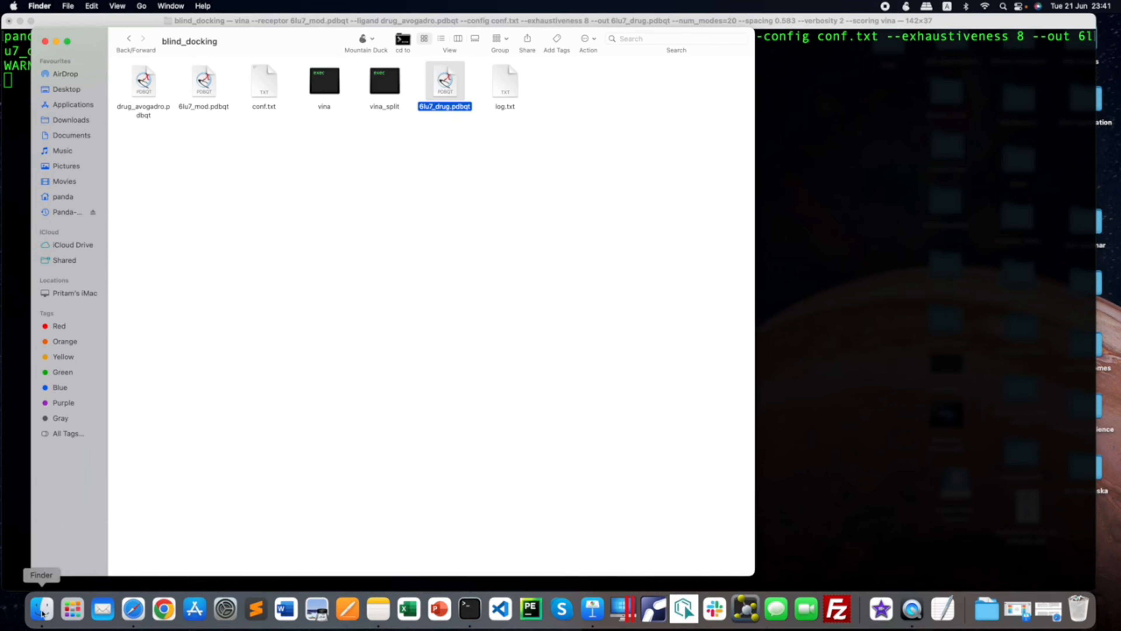
- Open log.txt from the blind_docking folder, check how far the docking run has progressed, and close the file
double_click(504, 88)
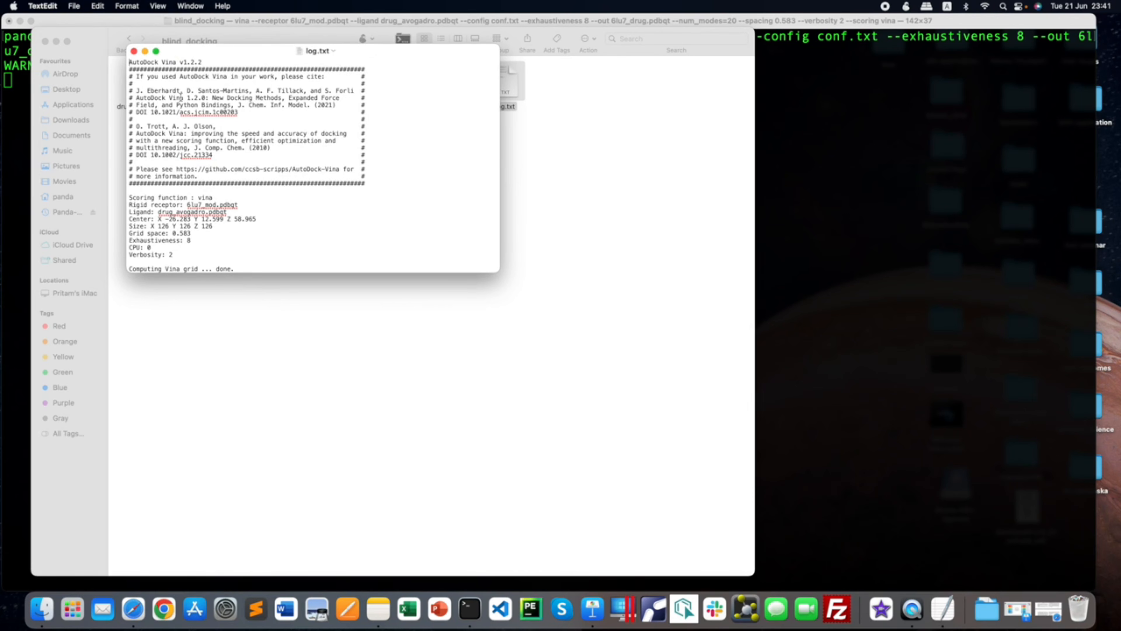
scroll(186, 155, down, 3)
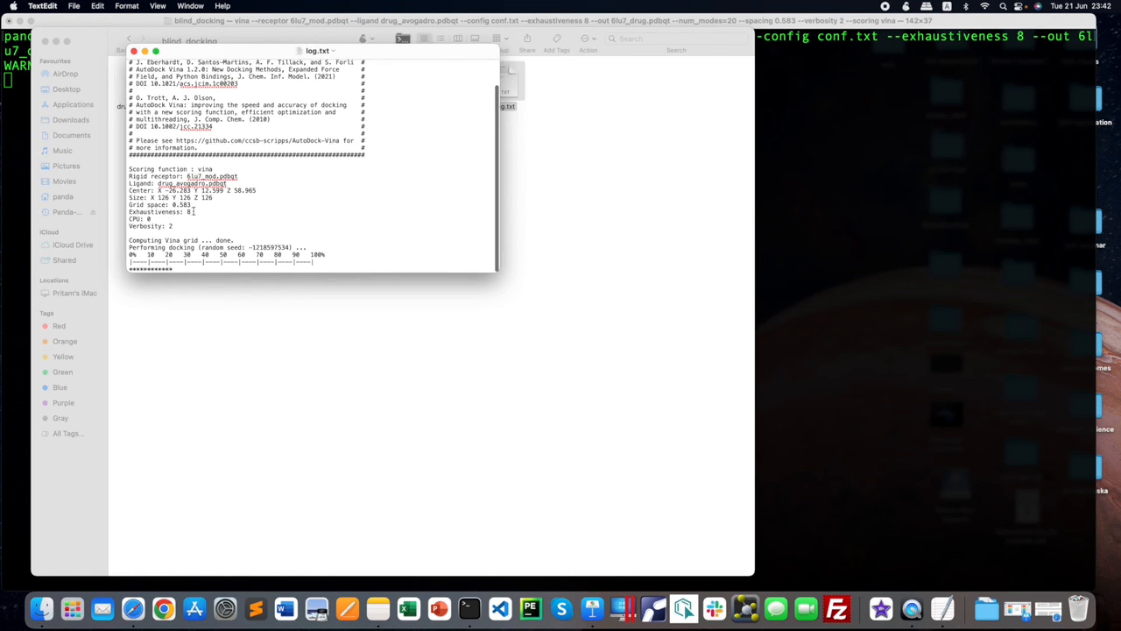
click(134, 51)
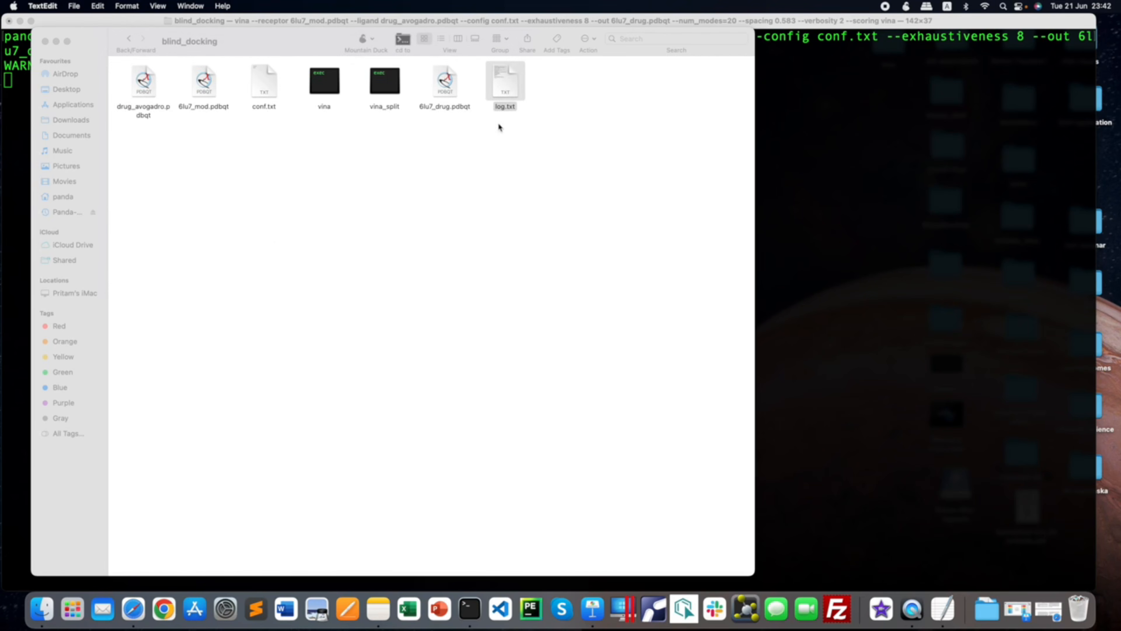
click(511, 93)
click(566, 88)
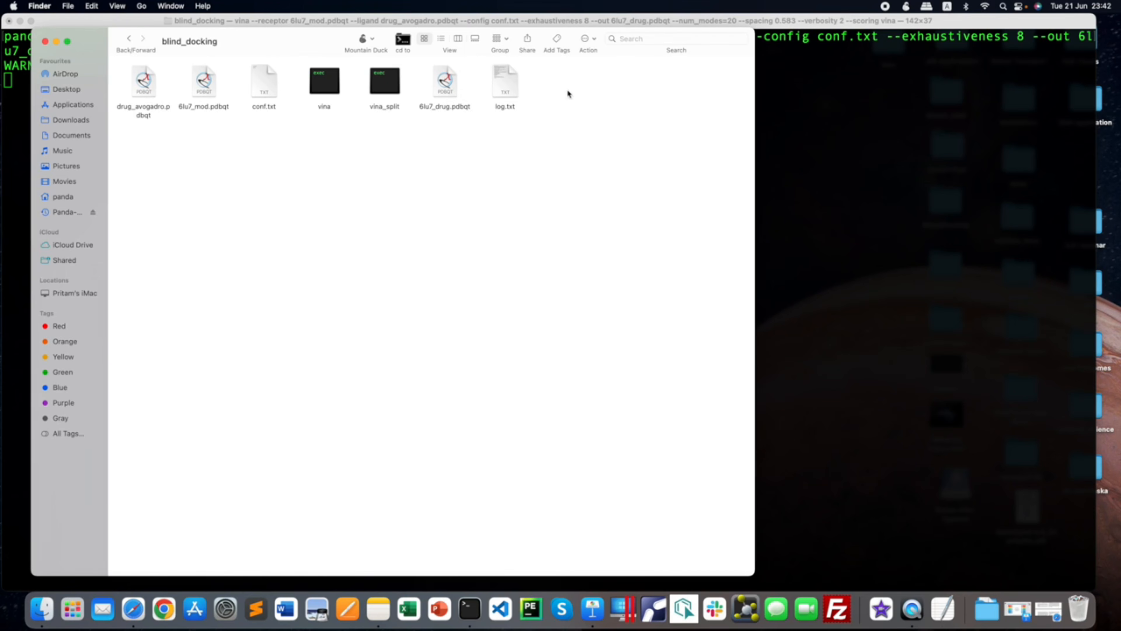
- Open a new Terminal window in the blind_docking folder and follow the log live with tail -f log.txt
click(402, 41)
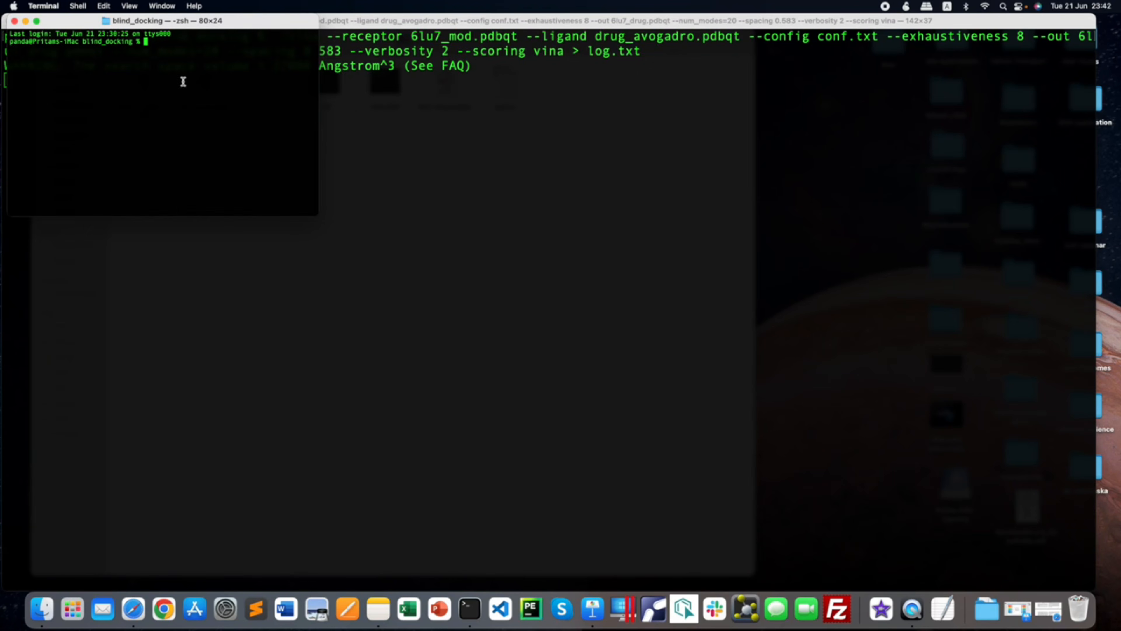
text(tail -f log.txt)
key(Return)
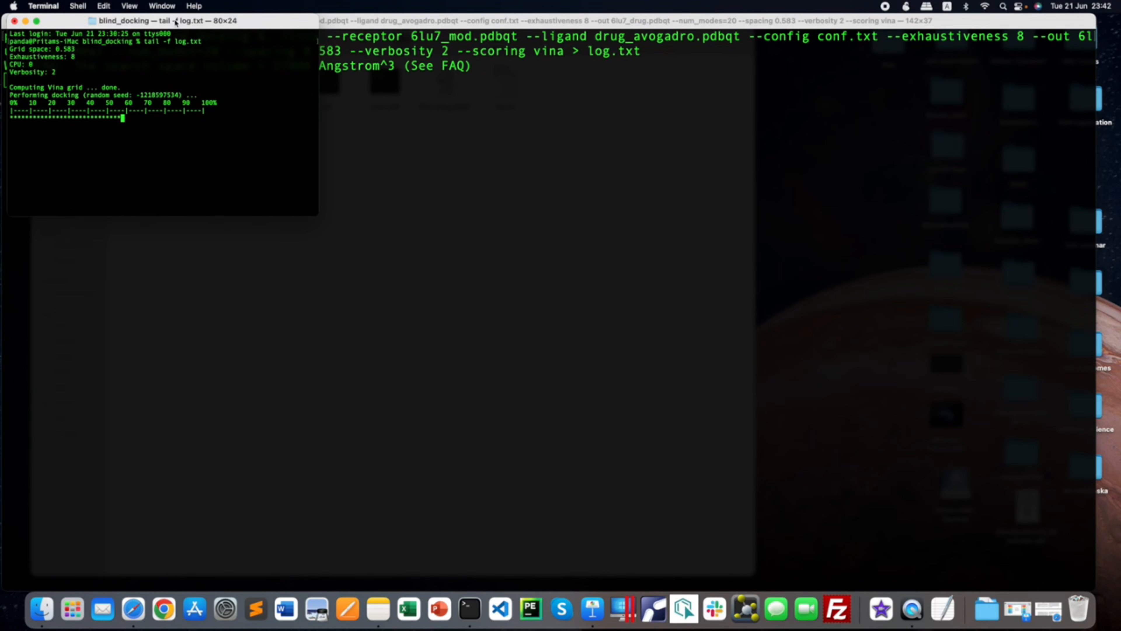
- Move the log-following window clear of the docking command, enlarge its text to watch the run, and stop following and close it
drag(177, 22, 267, 92)
click(279, 129)
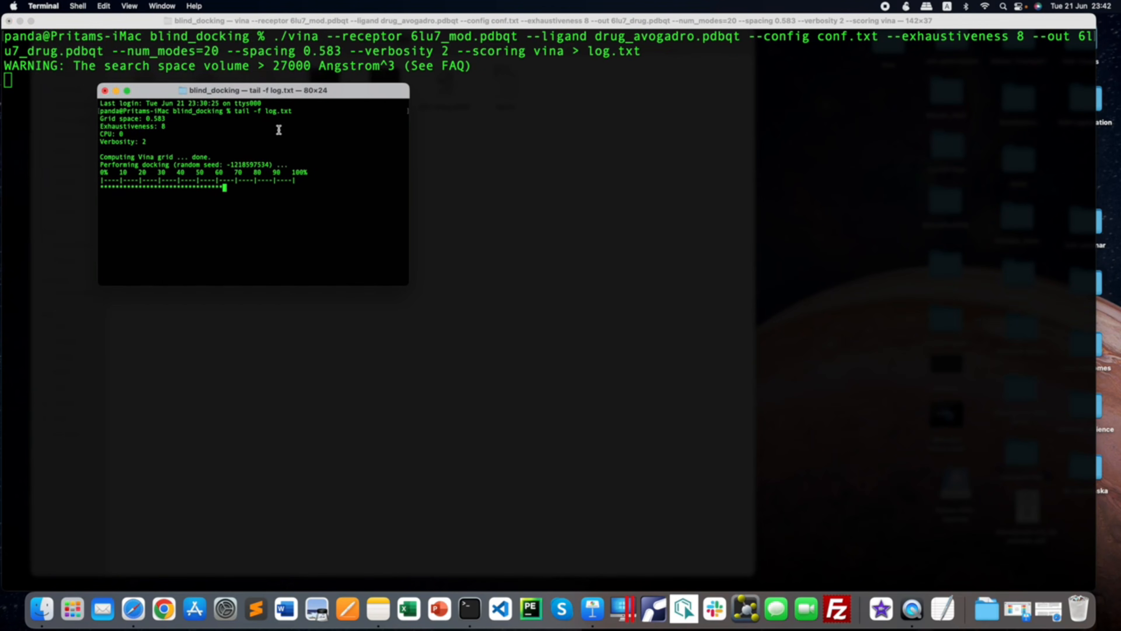
key(super+plus)
key(super+plus)
key(super+plus)
key(super+plus)
key(super+plus)
key(super+plus)
key(super+plus)
key(super+plus)
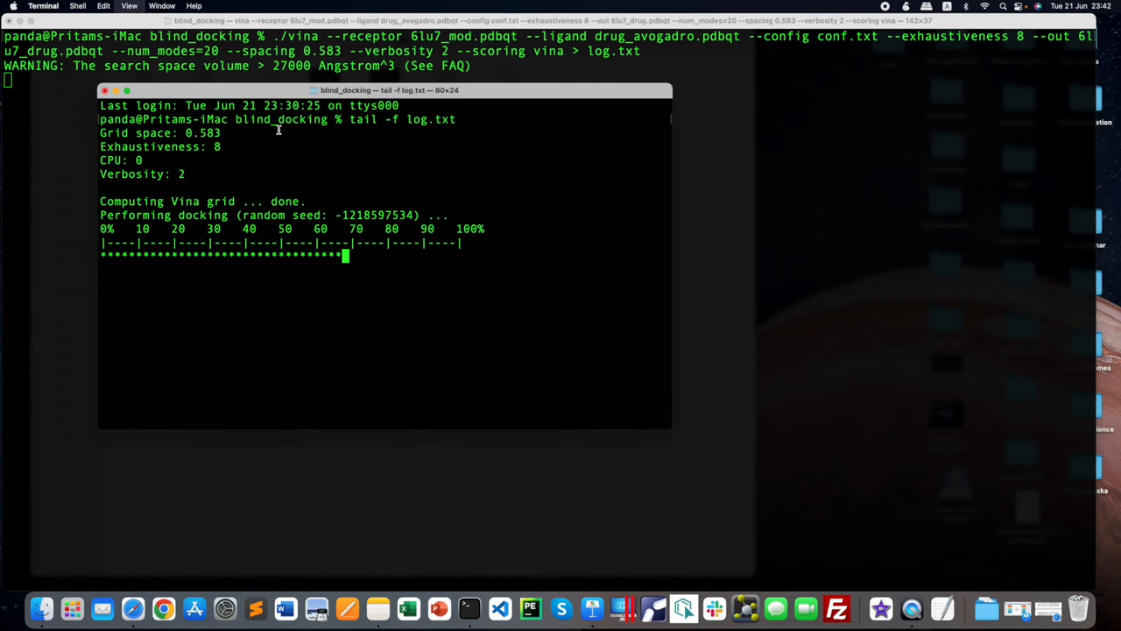
key(super+plus)
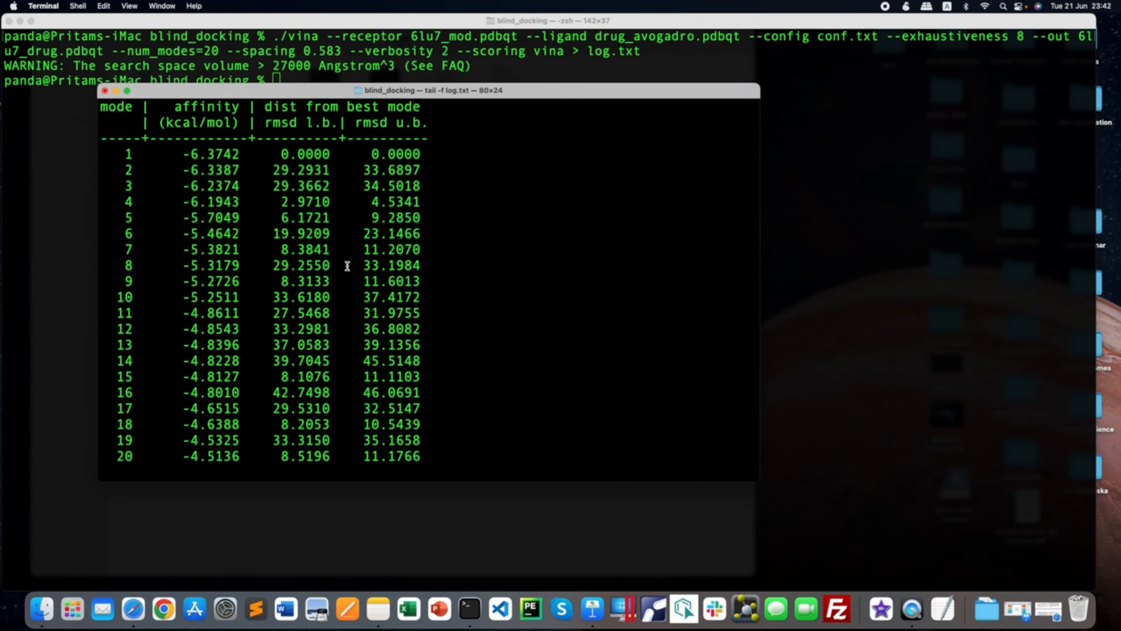
key(ctrl+c)
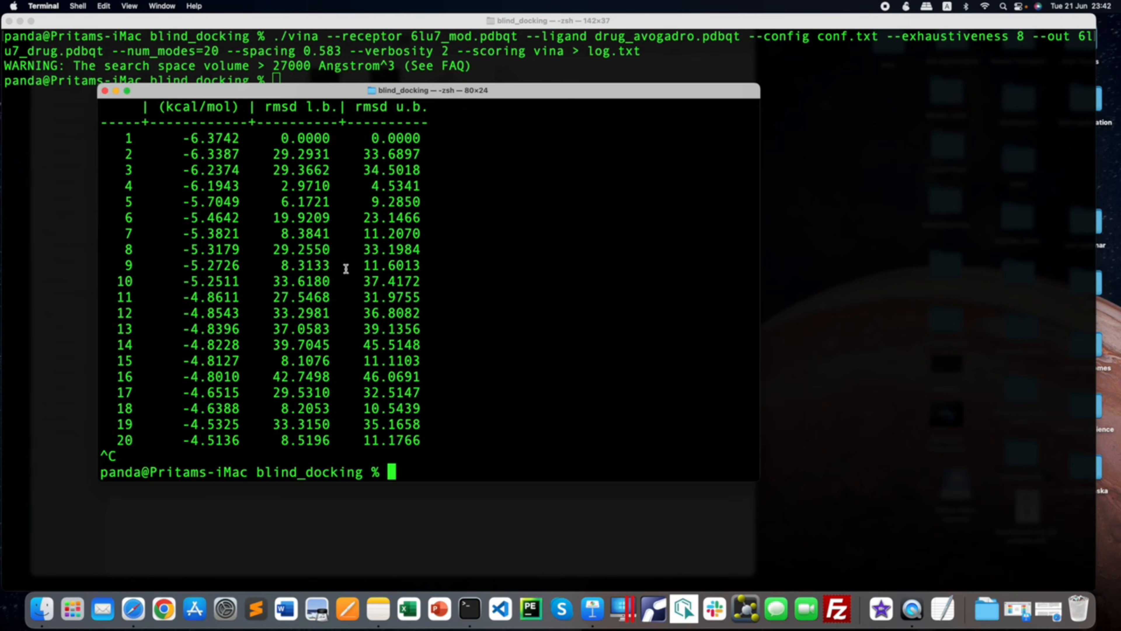
click(104, 91)
- Switch to Finder, open log.txt, examine the per-mode energy terms and the final affinity table, and close the file
click(43, 609)
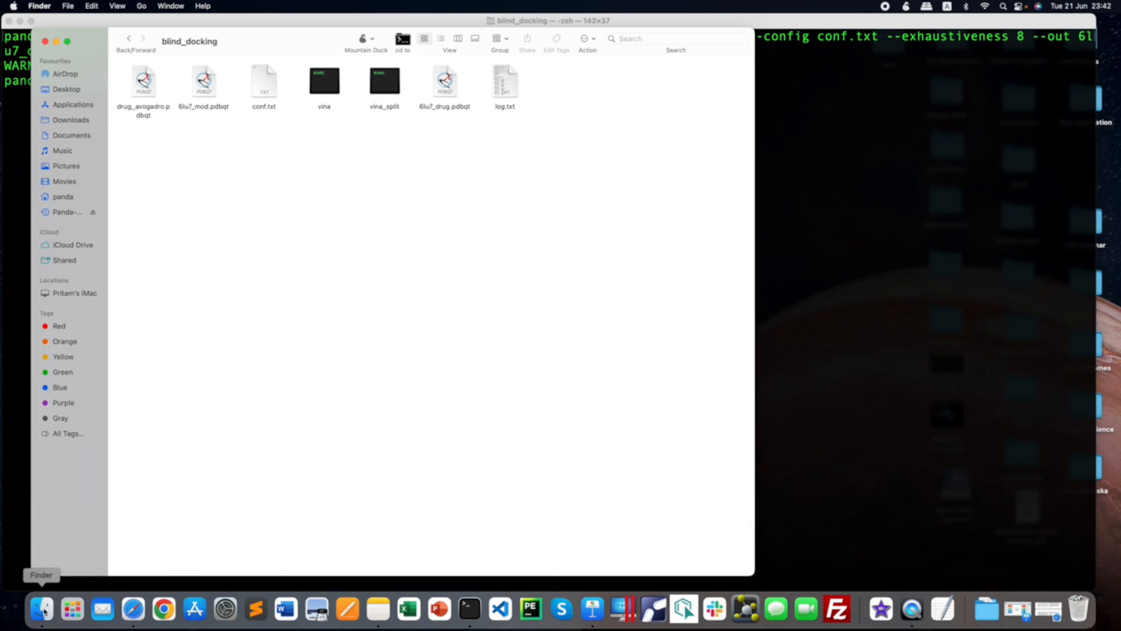
double_click(507, 111)
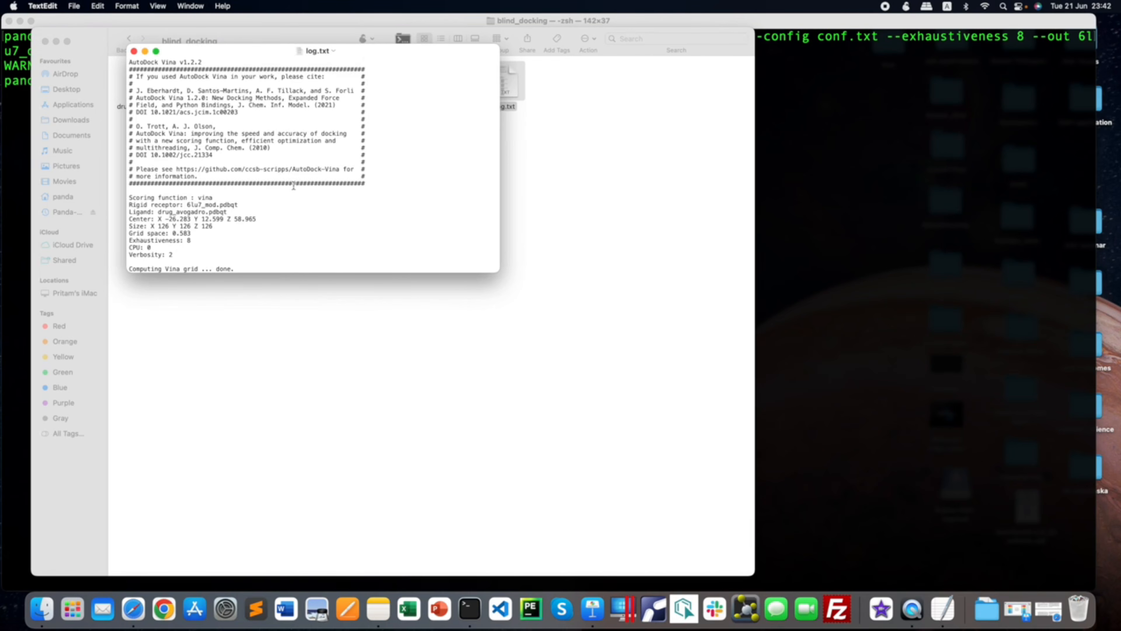
scroll(294, 186, down, 15)
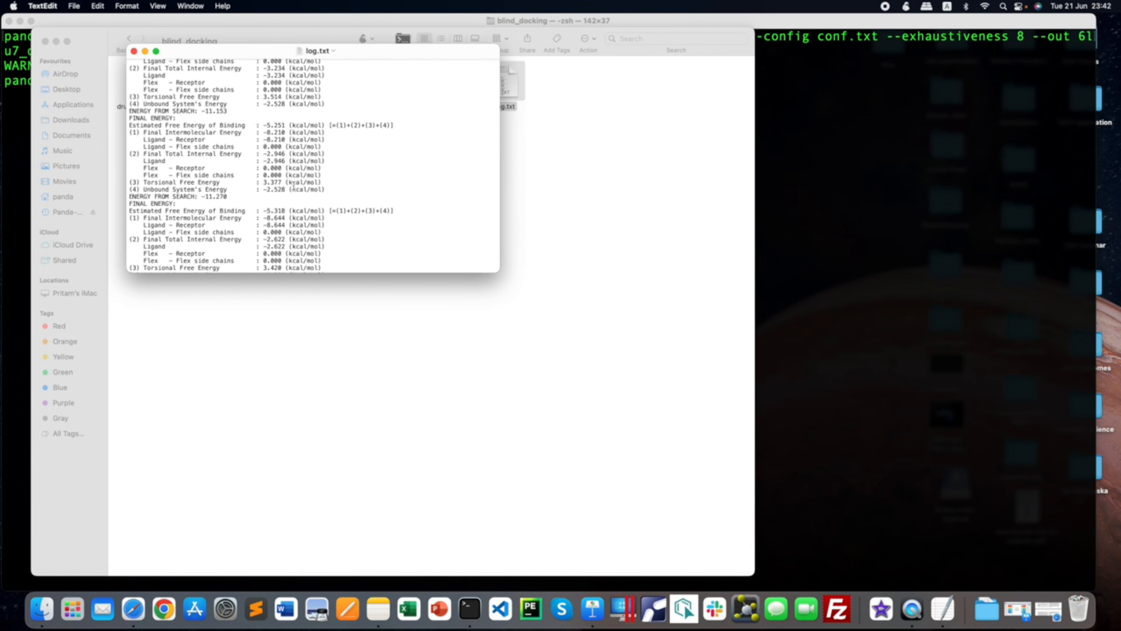
scroll(239, 184, down, 15)
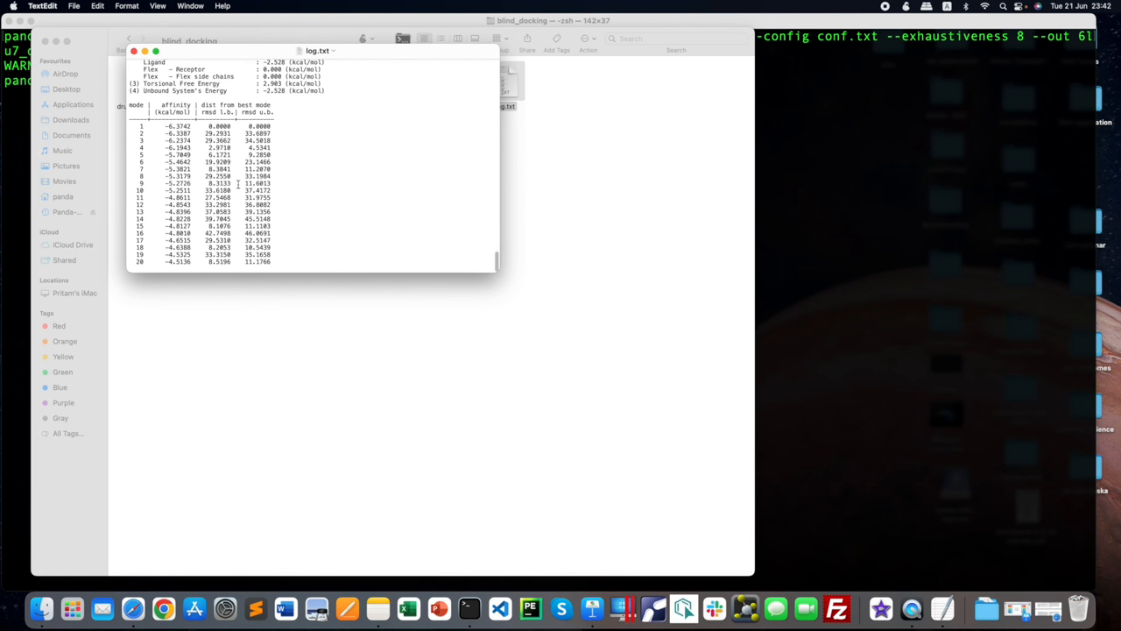
scroll(306, 170, up, 15)
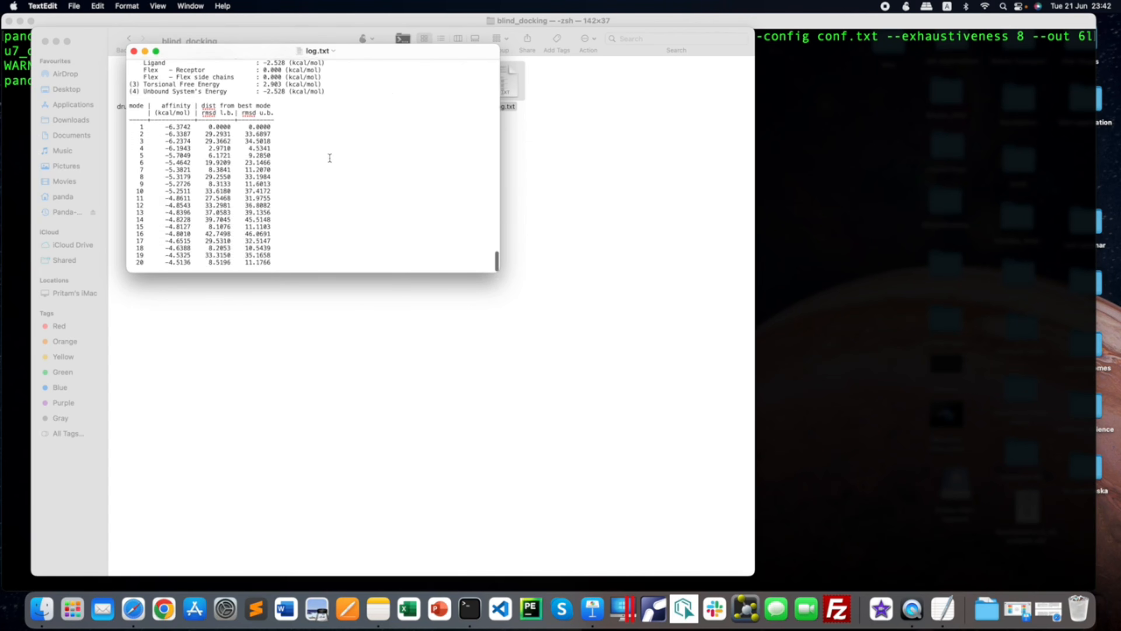
scroll(330, 158, up, 10)
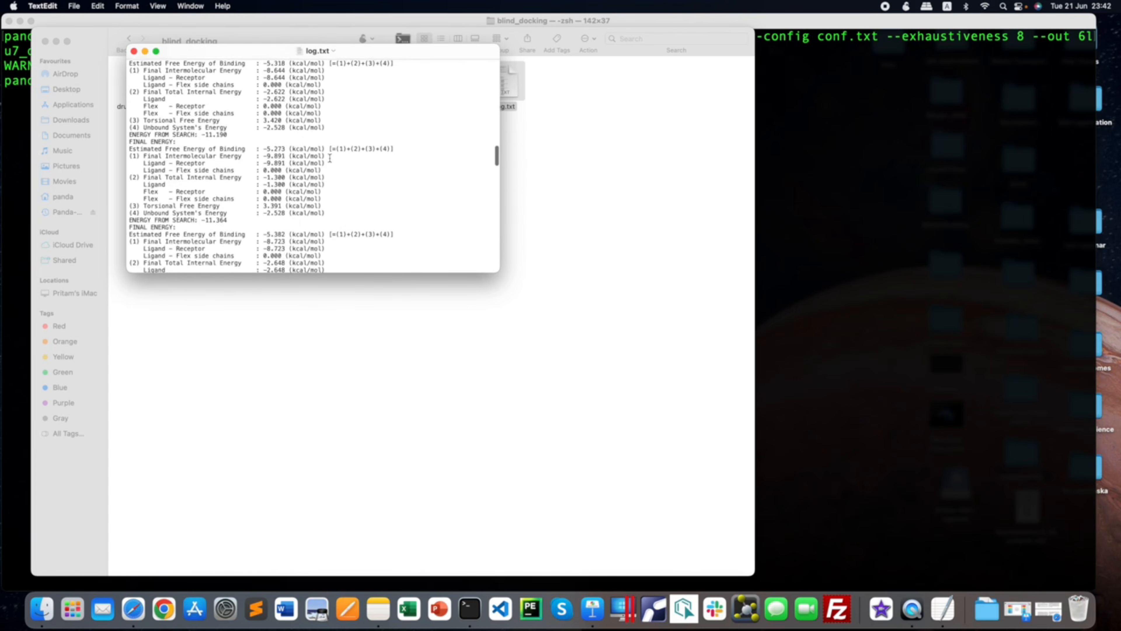
click(134, 52)
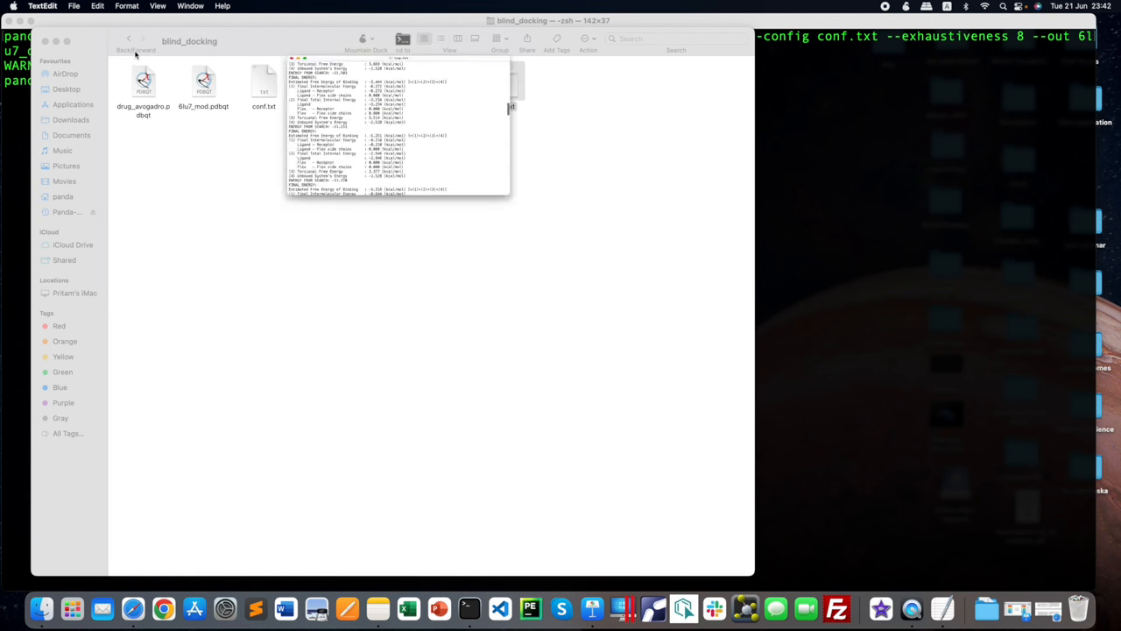
- Return to Terminal, clear it, and recall the previous Vina docking command without its redirection to log.txt
click(902, 142)
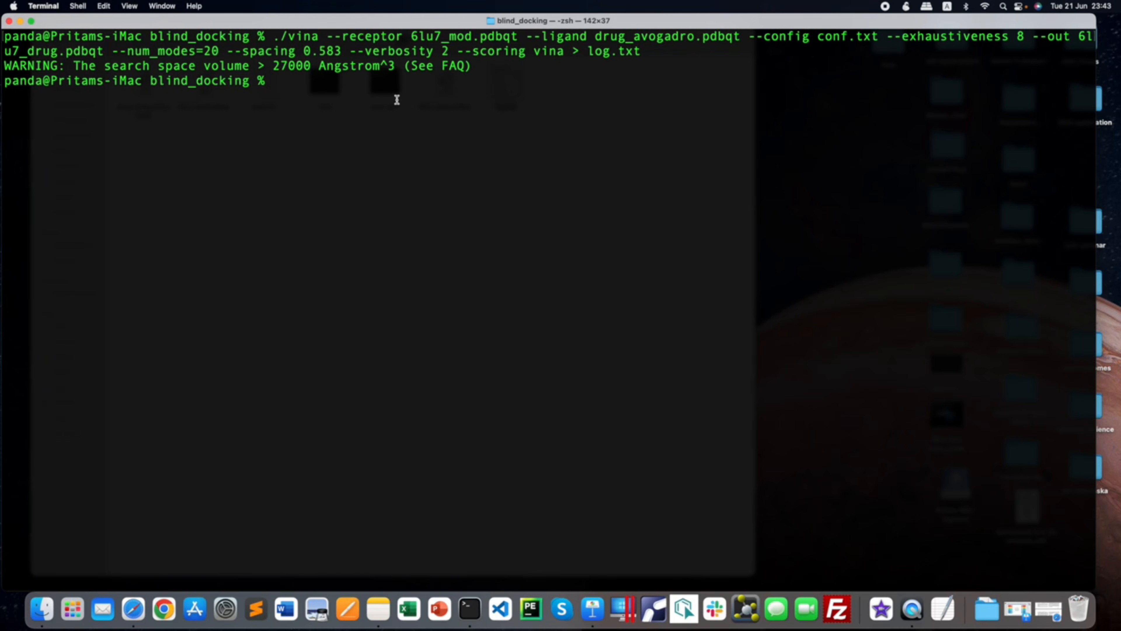
text(clear)
key(Return)
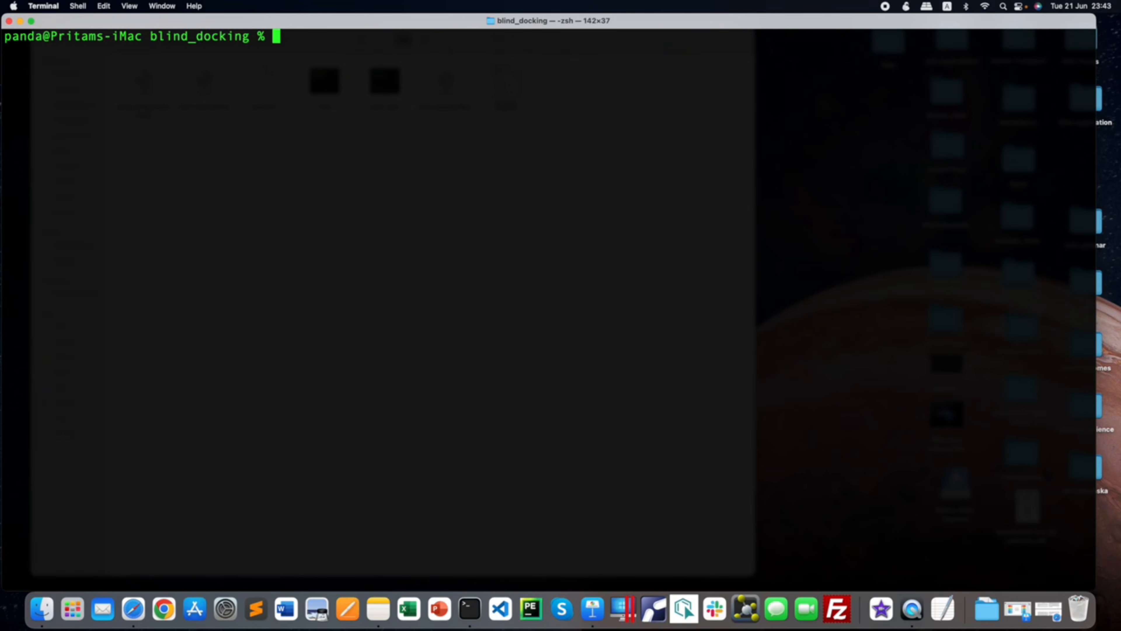
key(Up)
key(Up)
key(BackSpace)
key(BackSpace)
key(BackSpace)
key(BackSpace)
key(BackSpace)
key(BackSpace)
key(BackSpace)
key(BackSpace)
key(BackSpace)
- Set the exhaustiveness in the recalled Vina command to 32 and run it
key(Left)
key(Left)
key(Left)
key(Left)
key(Left)
key(Left)
key(Left)
key(Left)
key(Left)
key(Left)
key(Left)
key(Left)
key(Left)
key(Left)
key(Left)
key(Left)
key(Left)
key(Left)
key(Left)
key(Left)
key(Left)
key(Left)
key(Left)
key(Left)
key(Left)
key(Left)
key(Left)
key(Left)
key(Left)
key(Left)
key(Left)
key(Left)
key(Left)
key(Left)
key(Left)
key(Left)
key(Left)
key(Left)
key(Left)
key(Left)
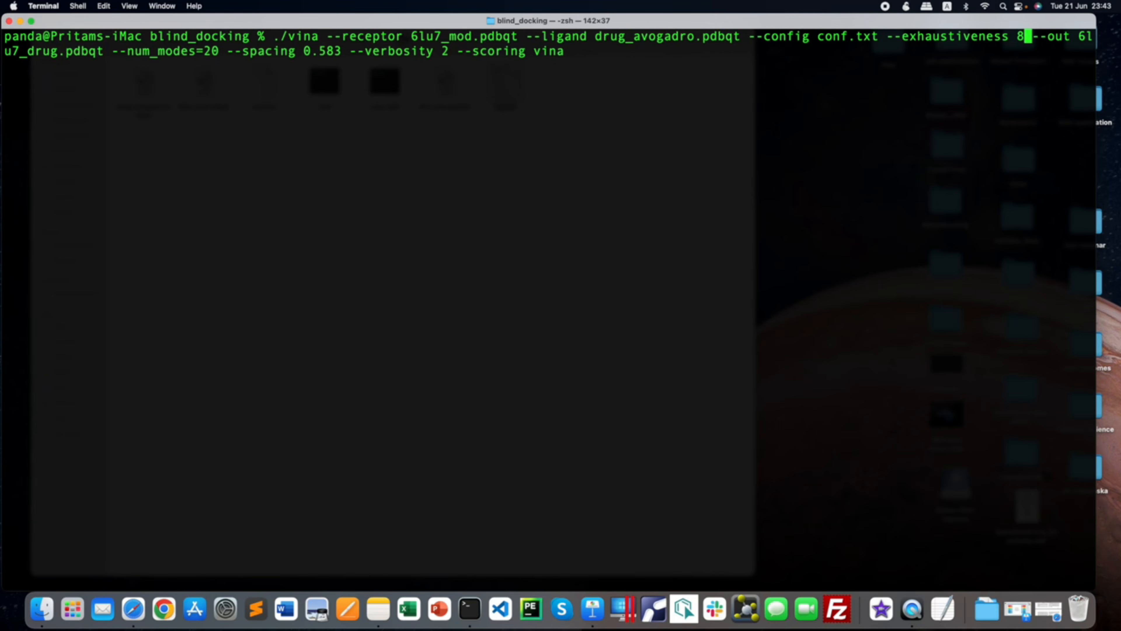
key(BackSpace)
text(32)
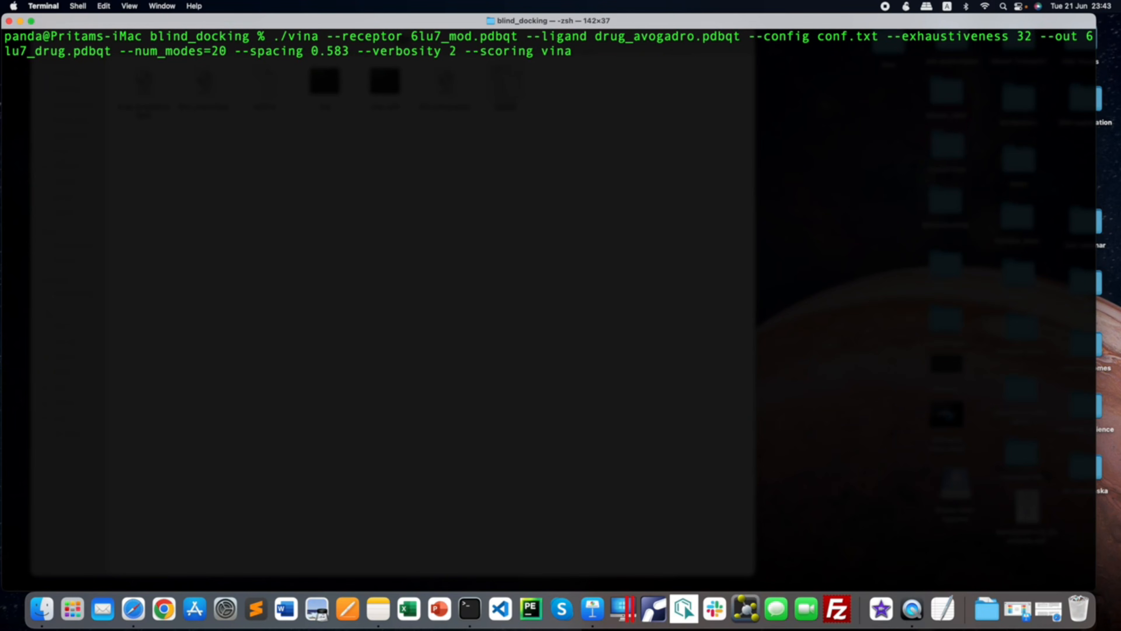
key(Return)
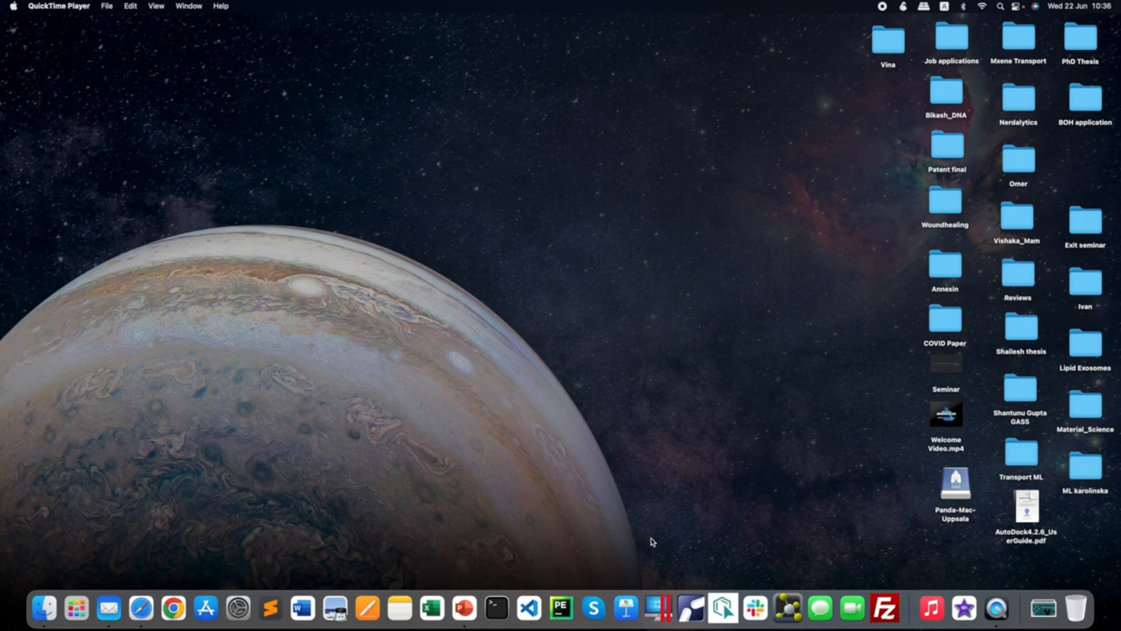
- Open the blind_docking folder inside the desktop's Vina folder, review the docking results in log.txt, and close the file
double_click(880, 52)
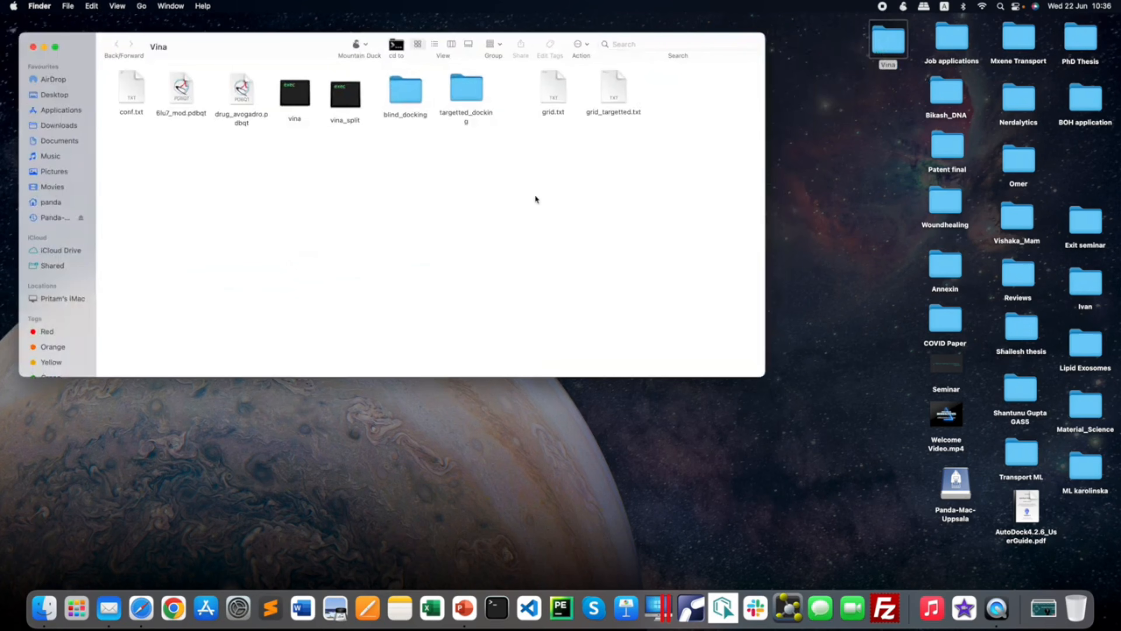
double_click(405, 96)
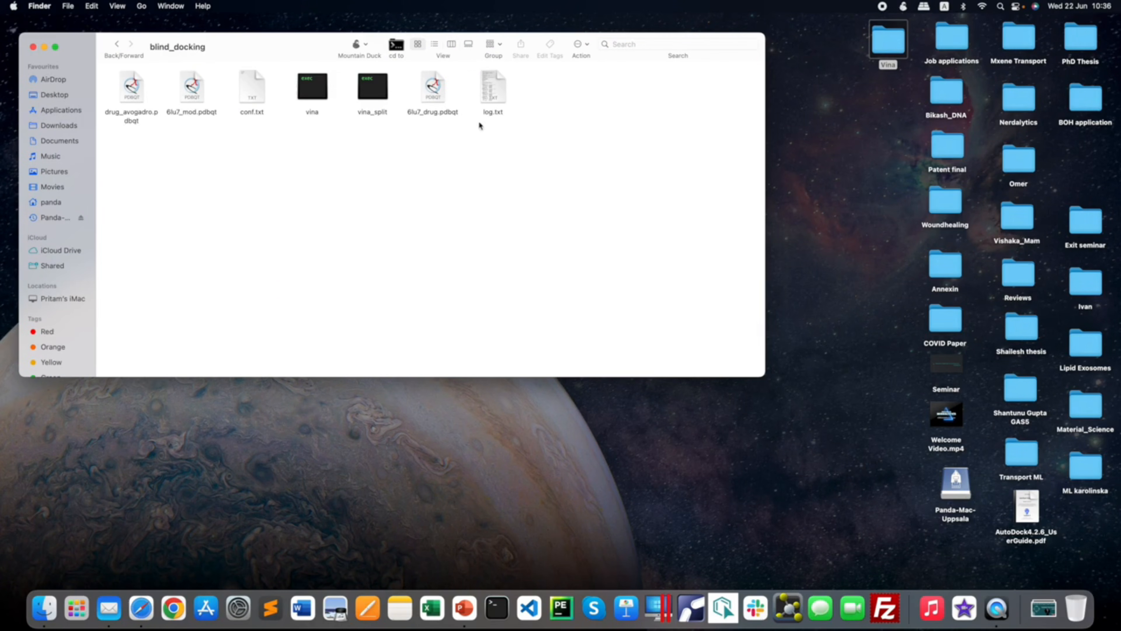
double_click(493, 93)
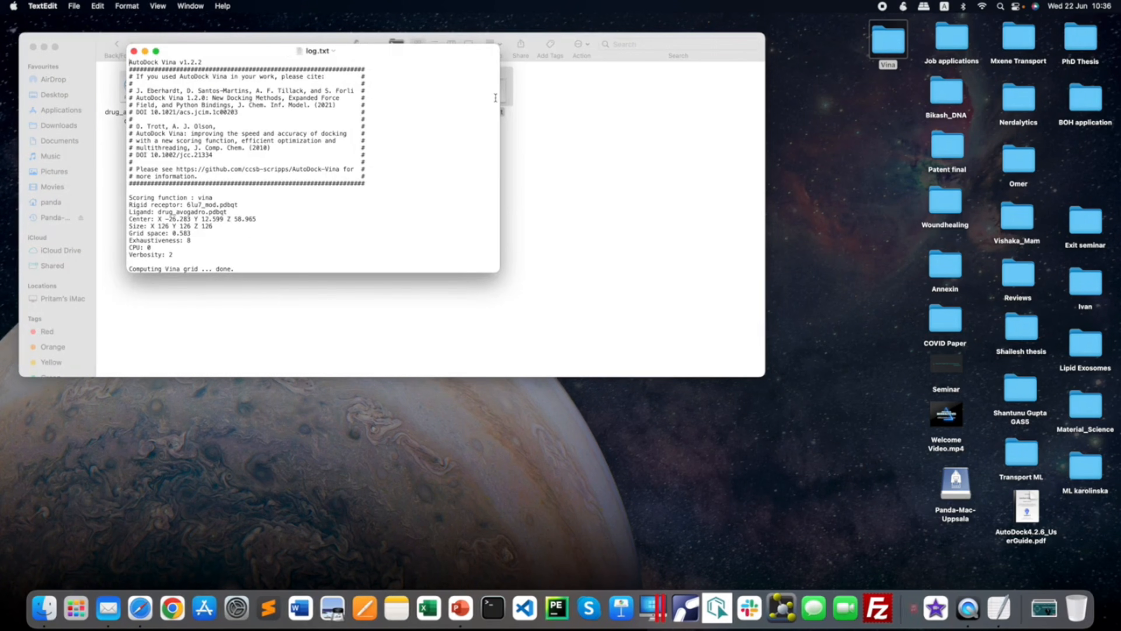
scroll(361, 203, down, 15)
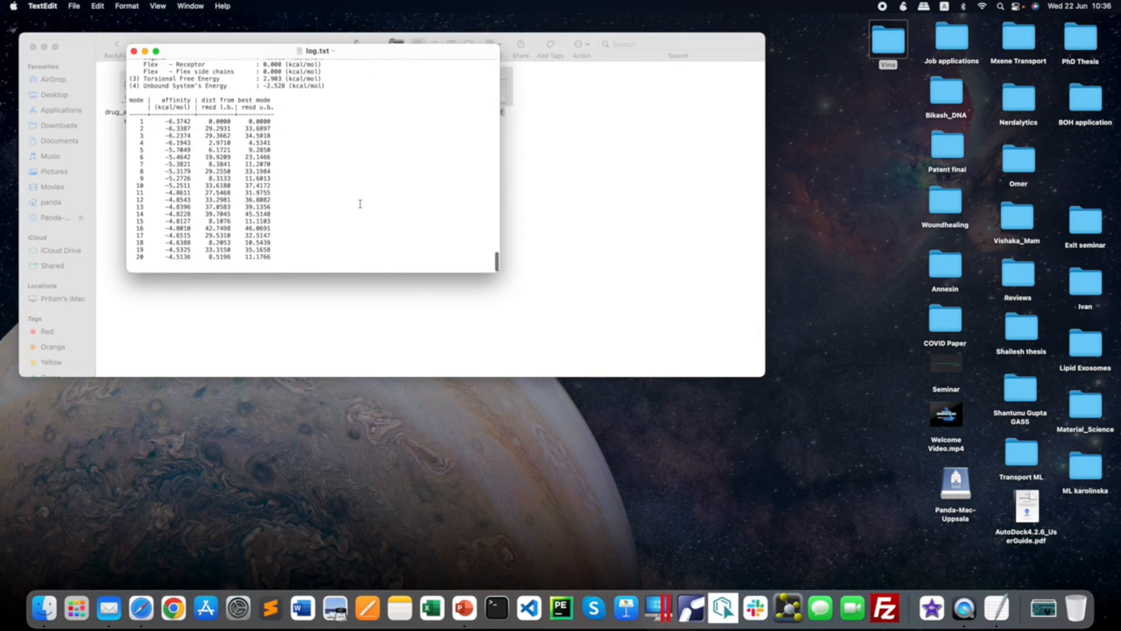
scroll(362, 195, up, 5)
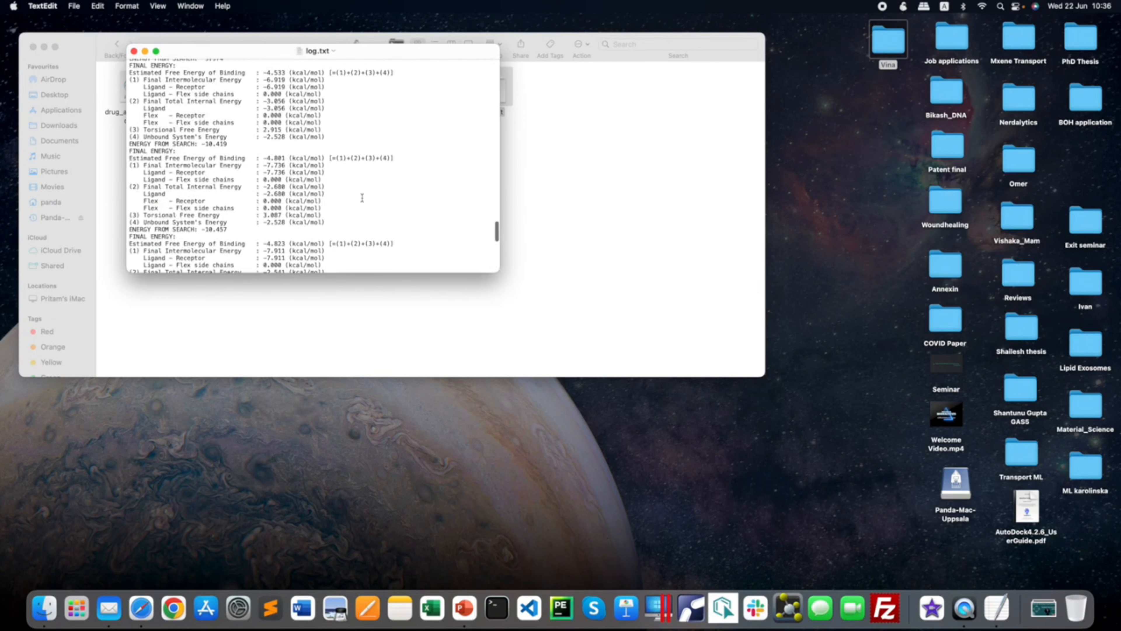
click(134, 51)
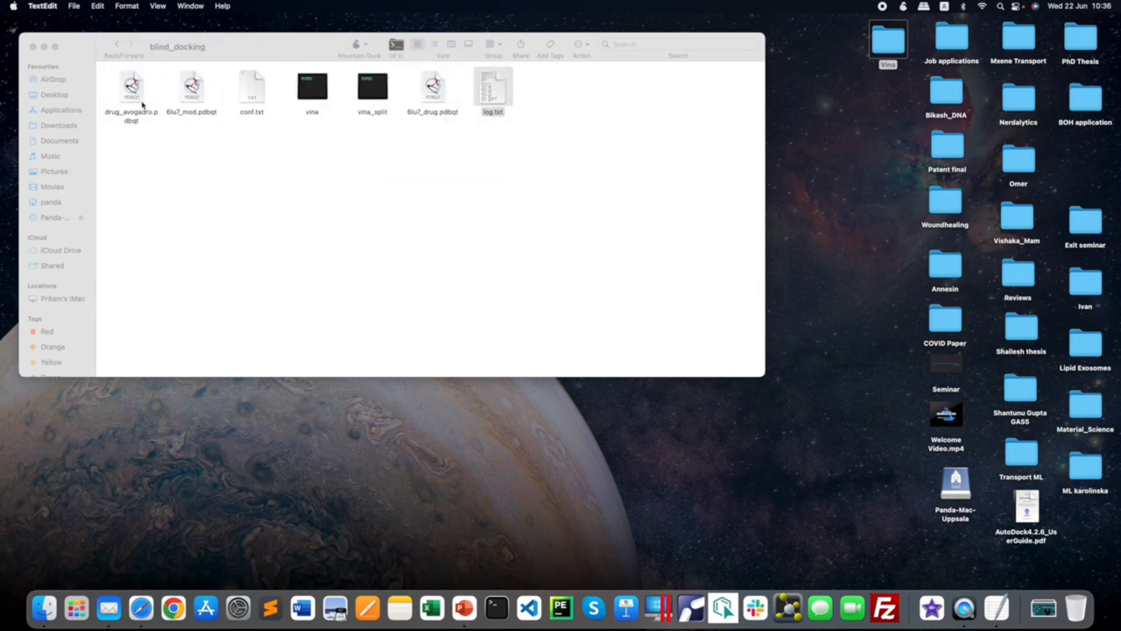
- Go back to the Vina folder and rename the targetted_docking folder as targeted_docking
click(213, 185)
click(117, 47)
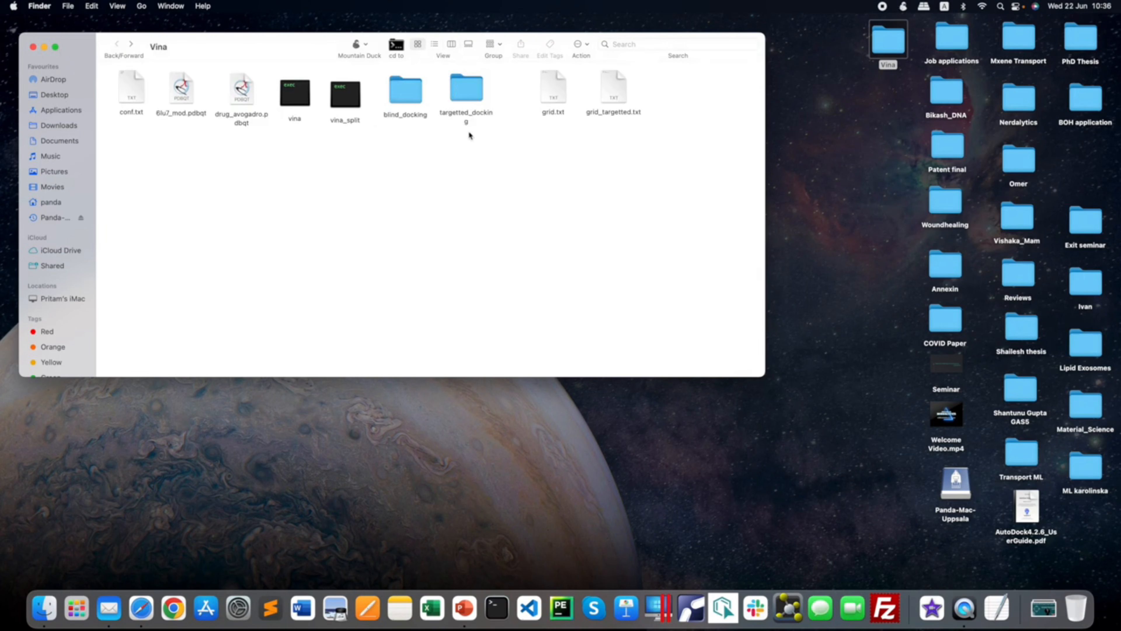
right_click(461, 98)
click(483, 148)
click(459, 113)
key(BackSpace)
key(Return)
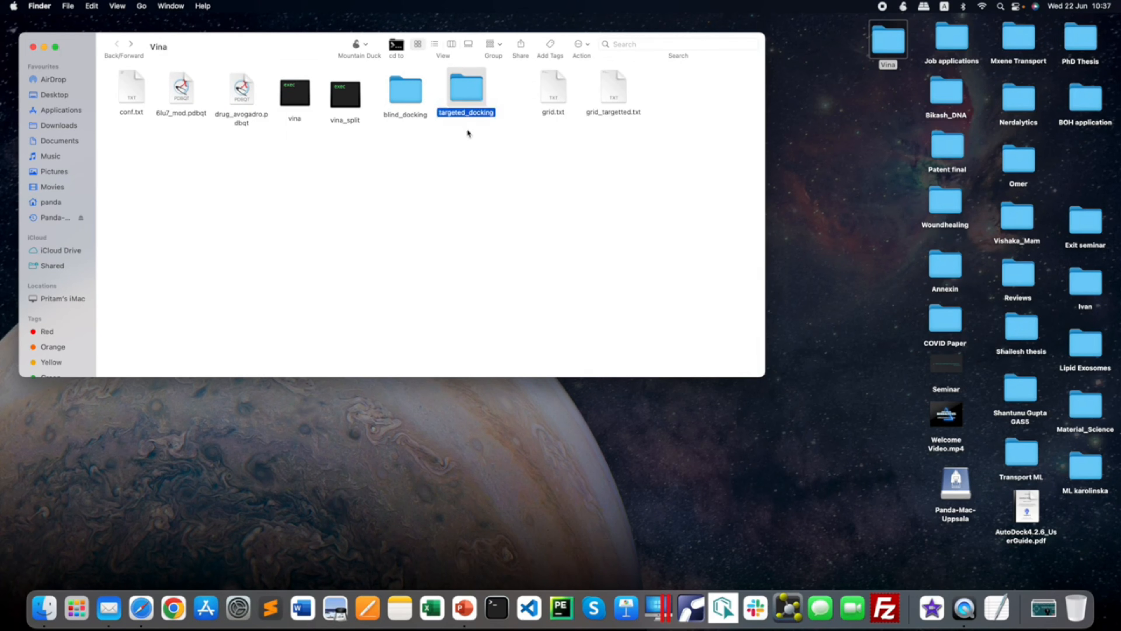
- Check the receptor, ligand, configuration and Vina program files in the targeted_docking folder, and go back to the Vina folder
double_click(468, 100)
click(127, 98)
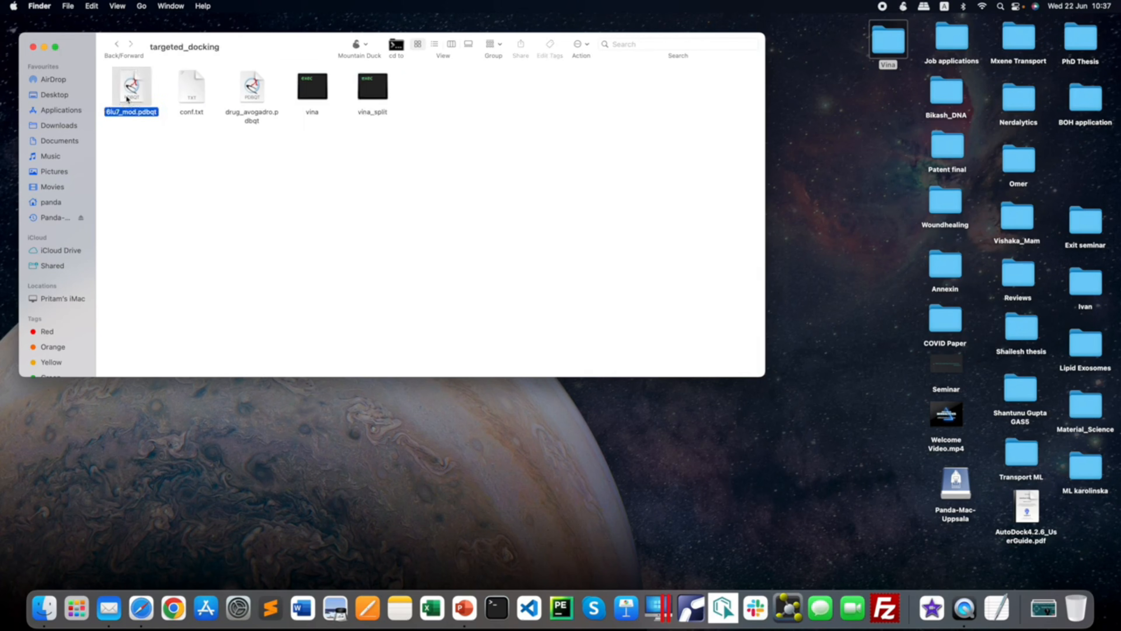
click(260, 97)
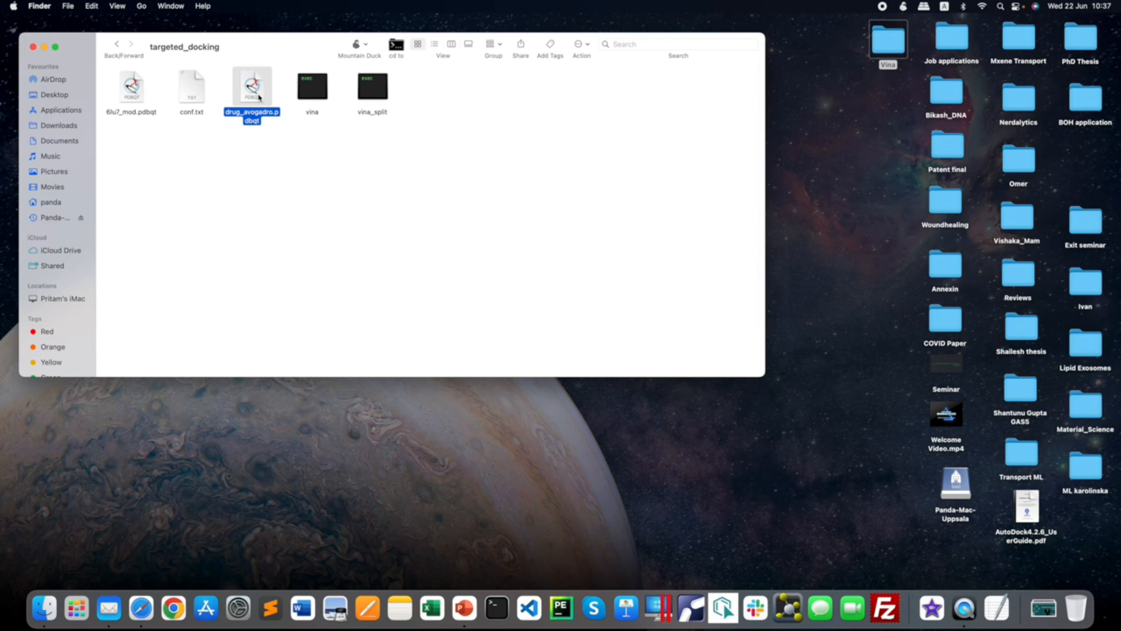
click(194, 98)
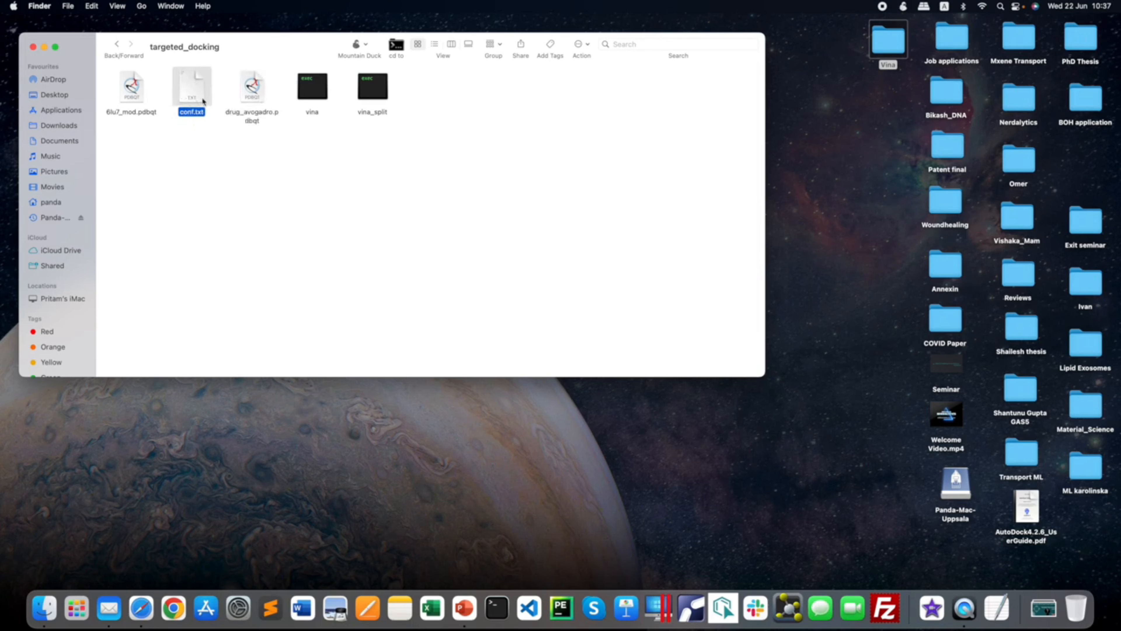
click(303, 101)
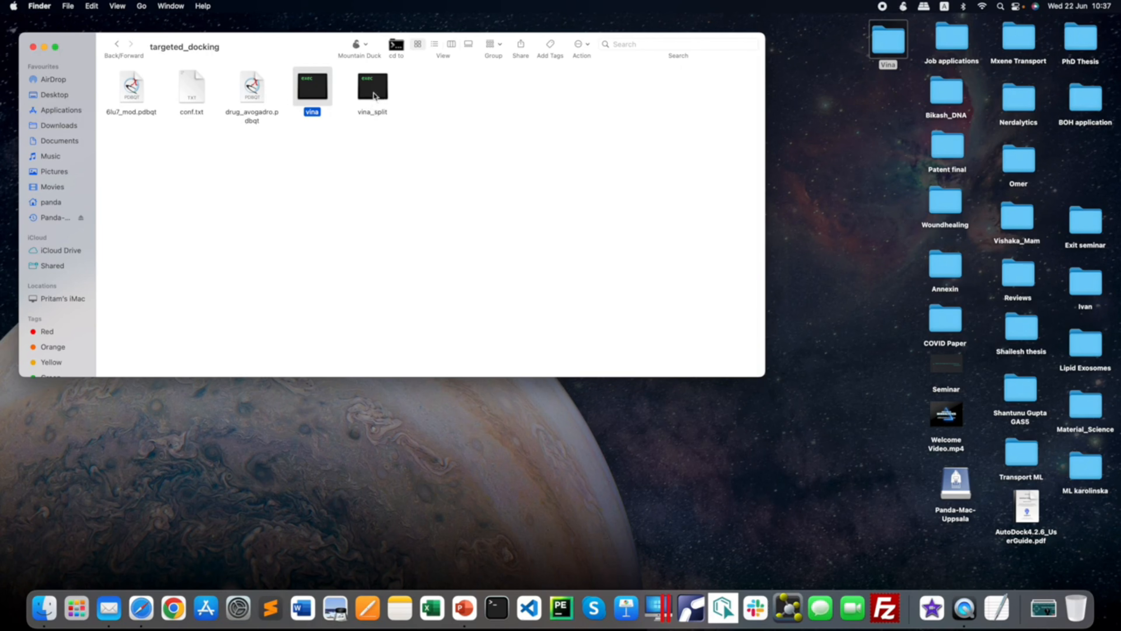
click(117, 44)
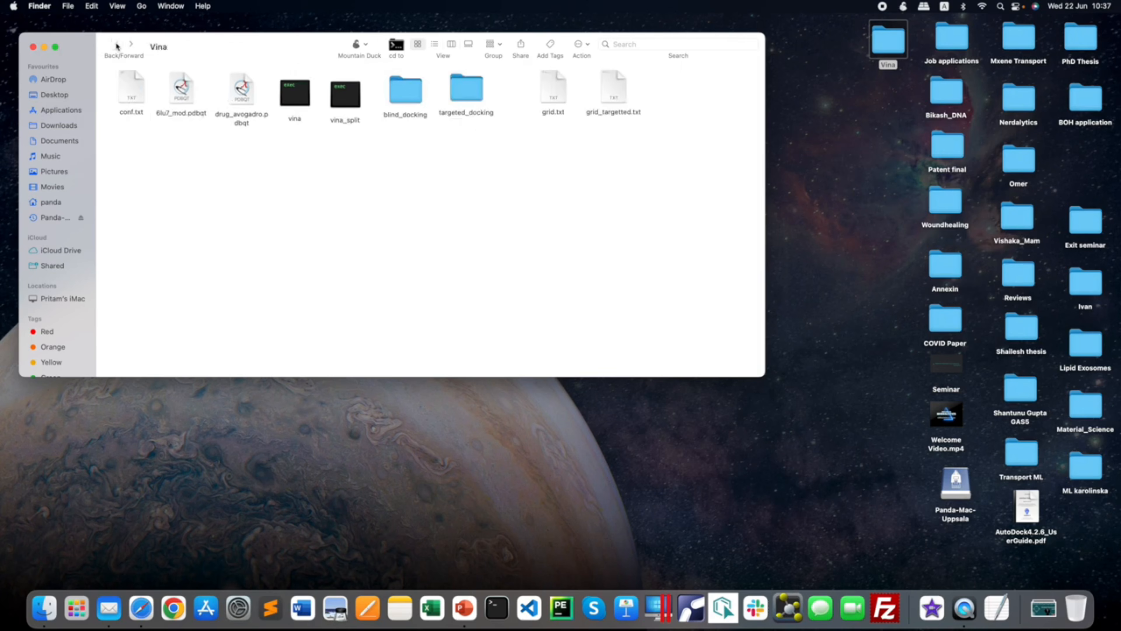
- Open grid_targetted.txt from the Vina folder, enlarge its text, and place its window clear of the folder window
double_click(610, 99)
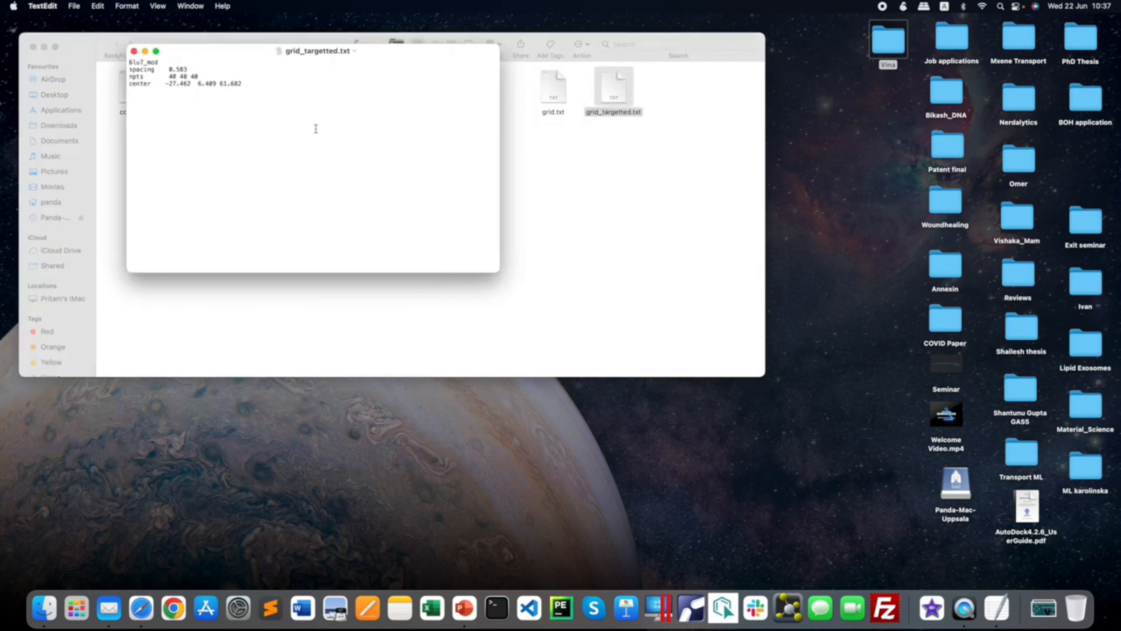
drag(258, 55, 364, 163)
key(super+plus)
key(super+plus)
key(super+plus)
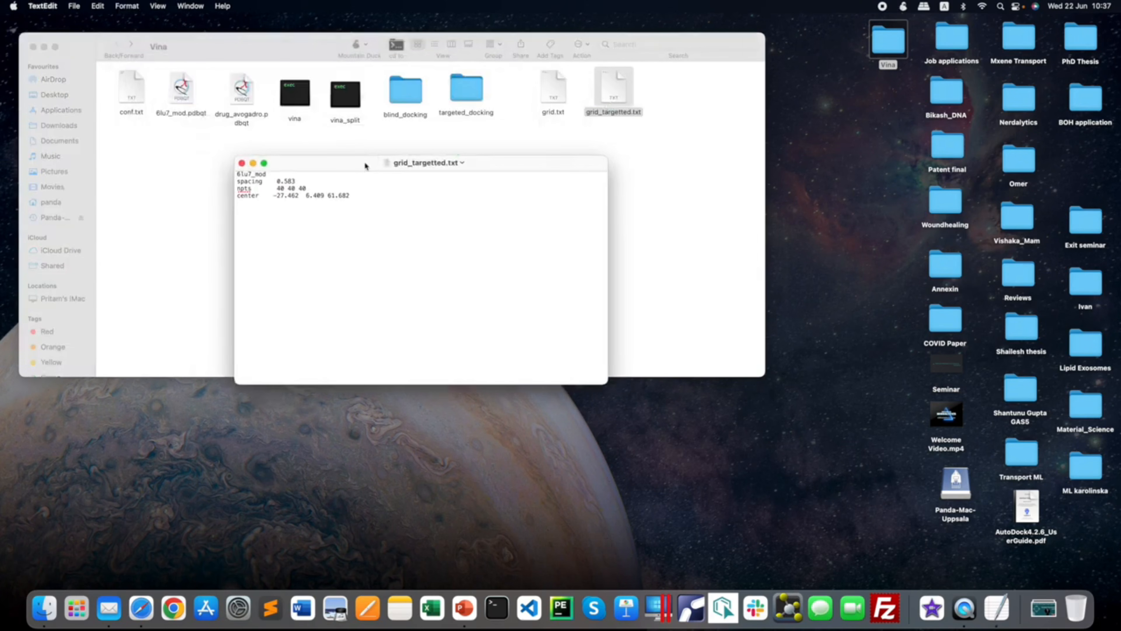
key(super+plus)
drag(328, 166, 663, 238)
- Open conf.txt from the targeted_docking folder, enlarge its text, and place it beside the grid_targetted.txt window
double_click(460, 98)
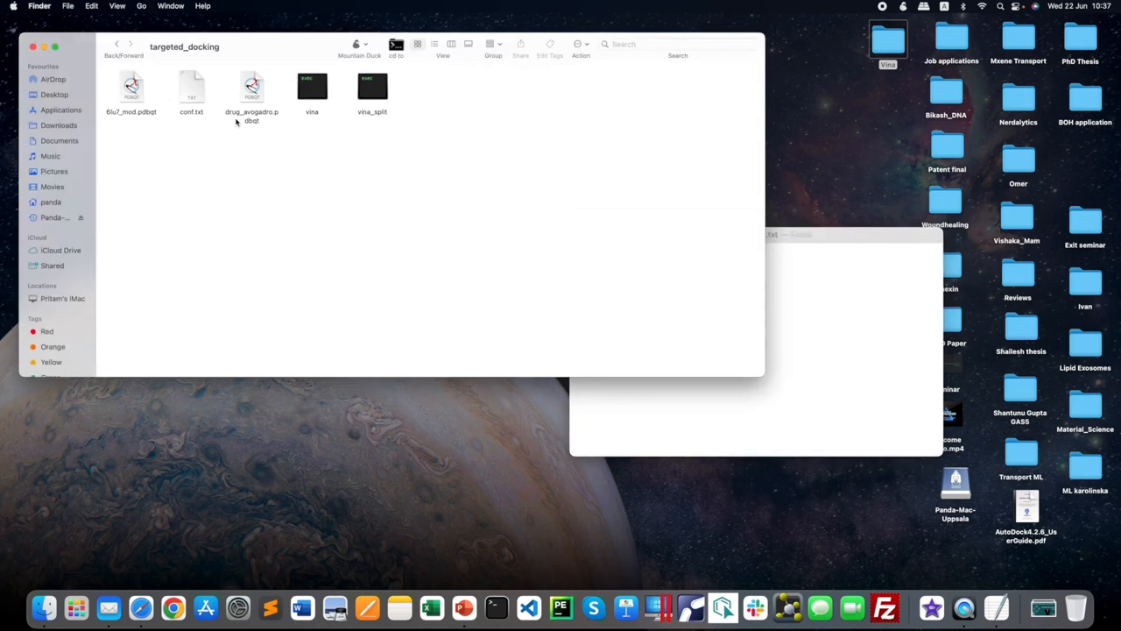
click(196, 99)
double_click(196, 99)
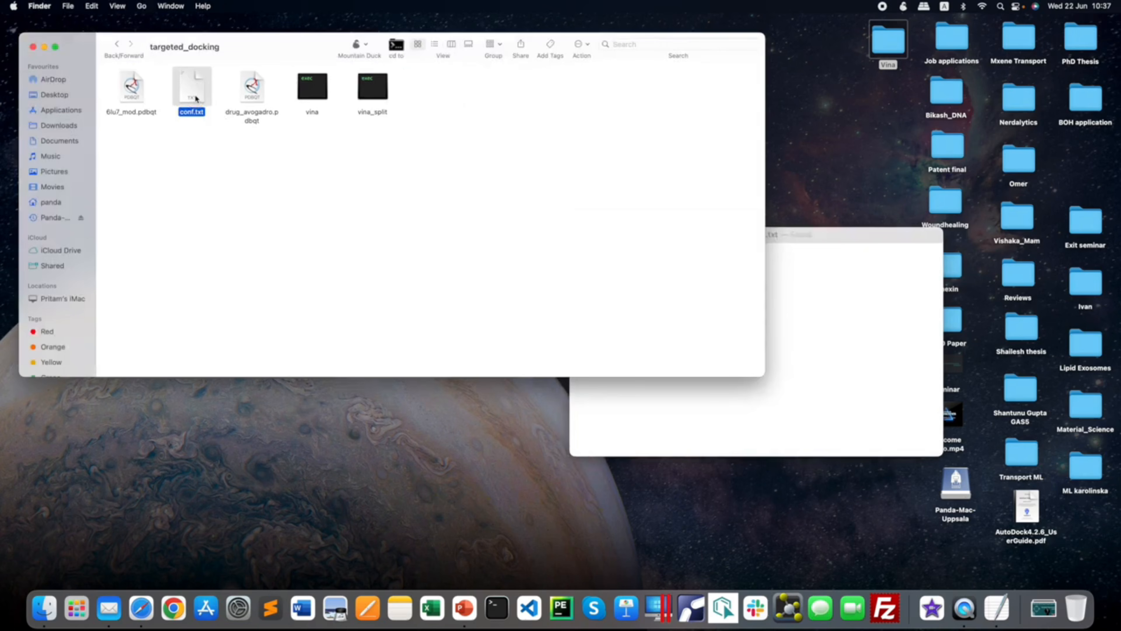
drag(248, 68, 296, 225)
key(super+plus)
key(super+plus)
key(super+plus)
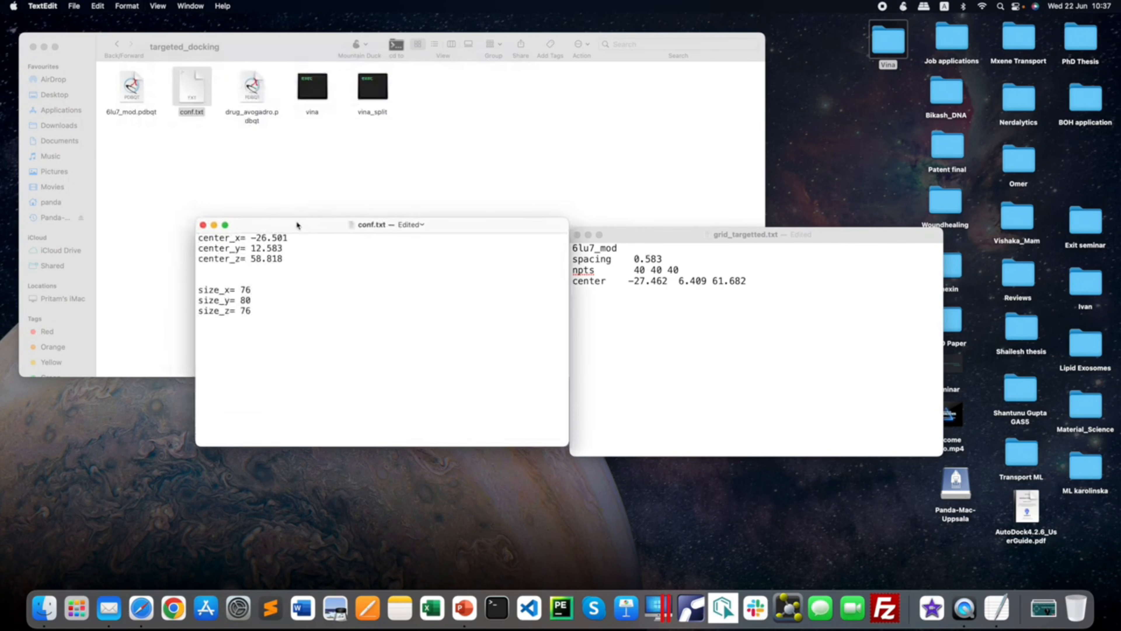
- In conf.txt, set center_x to -27.462, center_y to 6.409 and center_z to 61.682, matching the targeted grid file
click(630, 283)
drag(628, 281, 664, 282)
key(super+c)
click(259, 243)
drag(251, 238, 285, 249)
key(super+v)
text(6.)
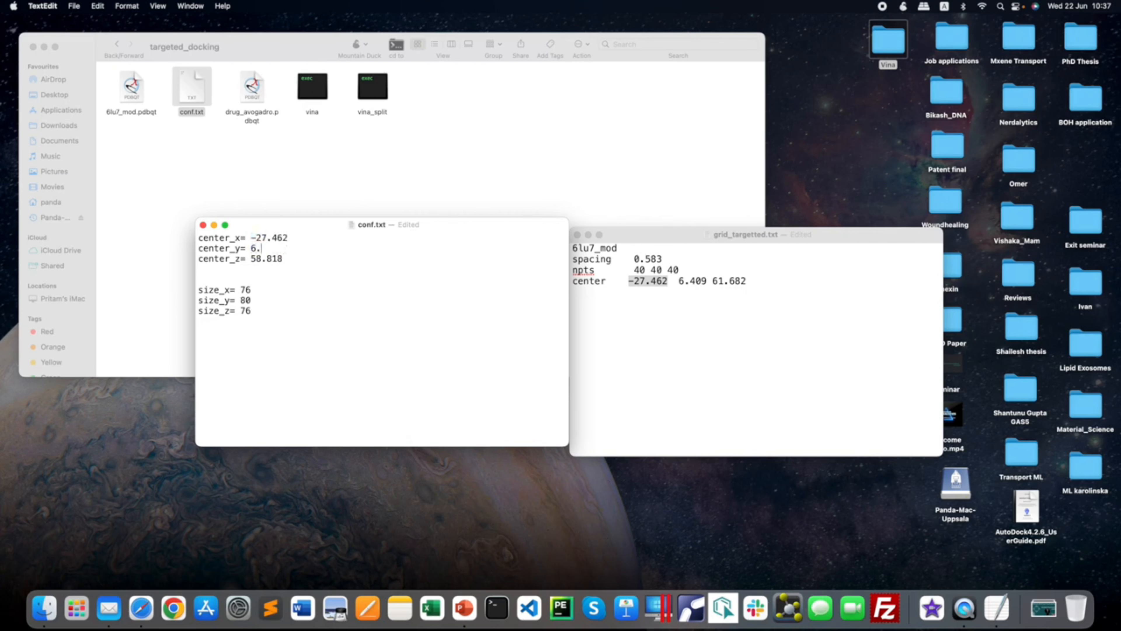
drag(252, 259, 292, 270)
text(61.682)
- Set size_x, size_y and size_z to 40 in conf.txt, and save and close the file
double_click(244, 290)
text(40)
double_click(244, 300)
text(40)
drag(240, 311, 253, 311)
text(40)
key(super+s)
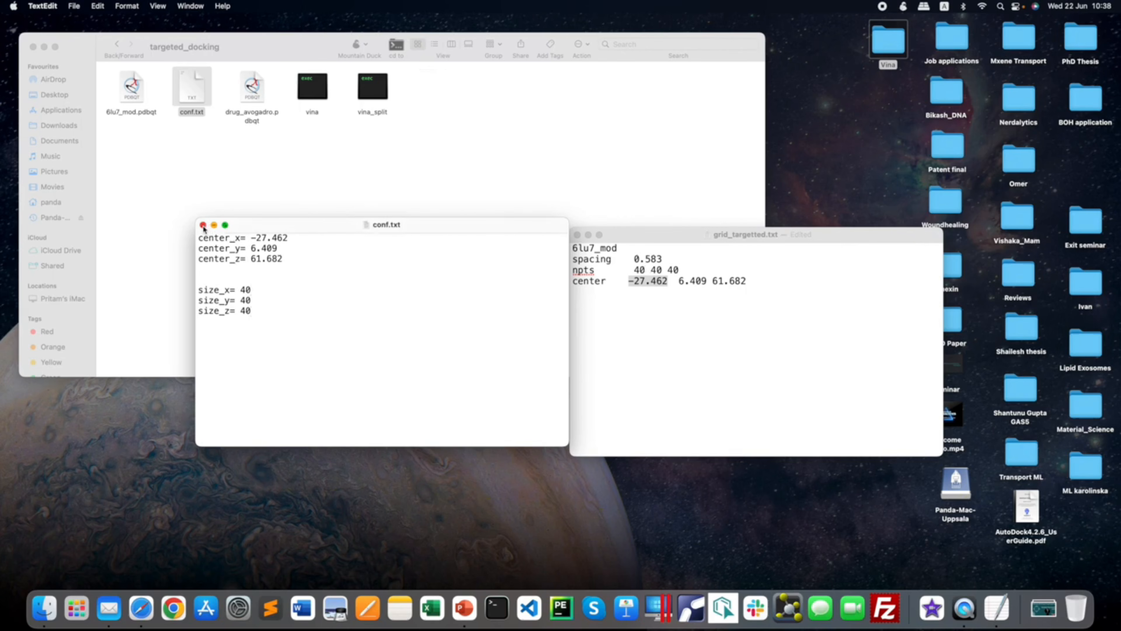
click(203, 224)
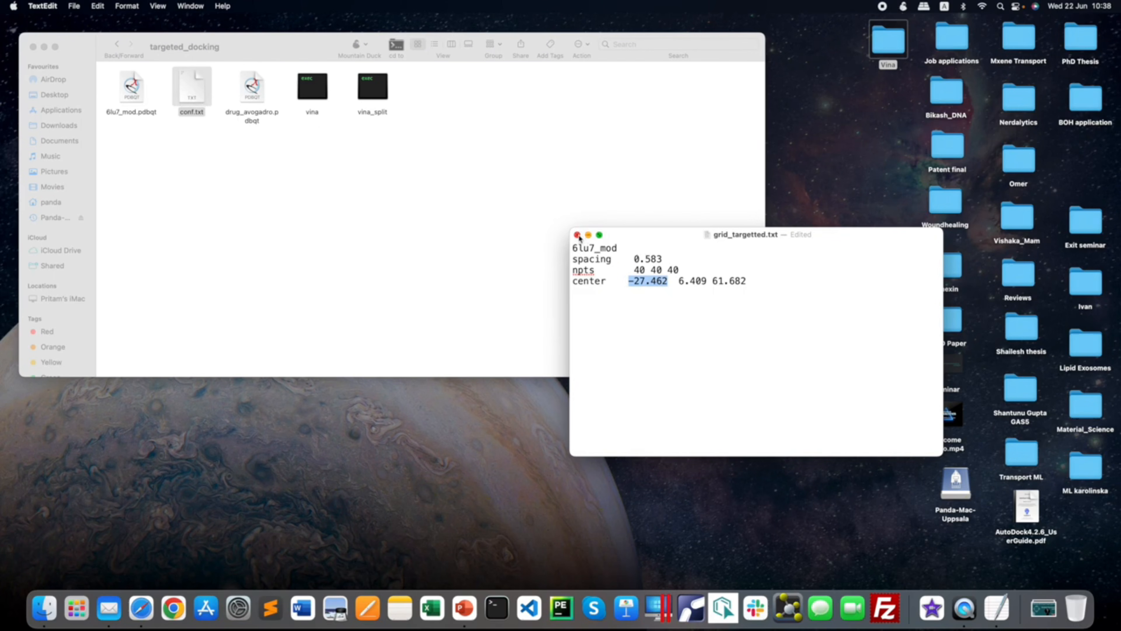
- Move the grid file window aside, open a terminal in the targeted_docking folder, and enlarge the terminal text
drag(660, 240, 860, 274)
click(432, 128)
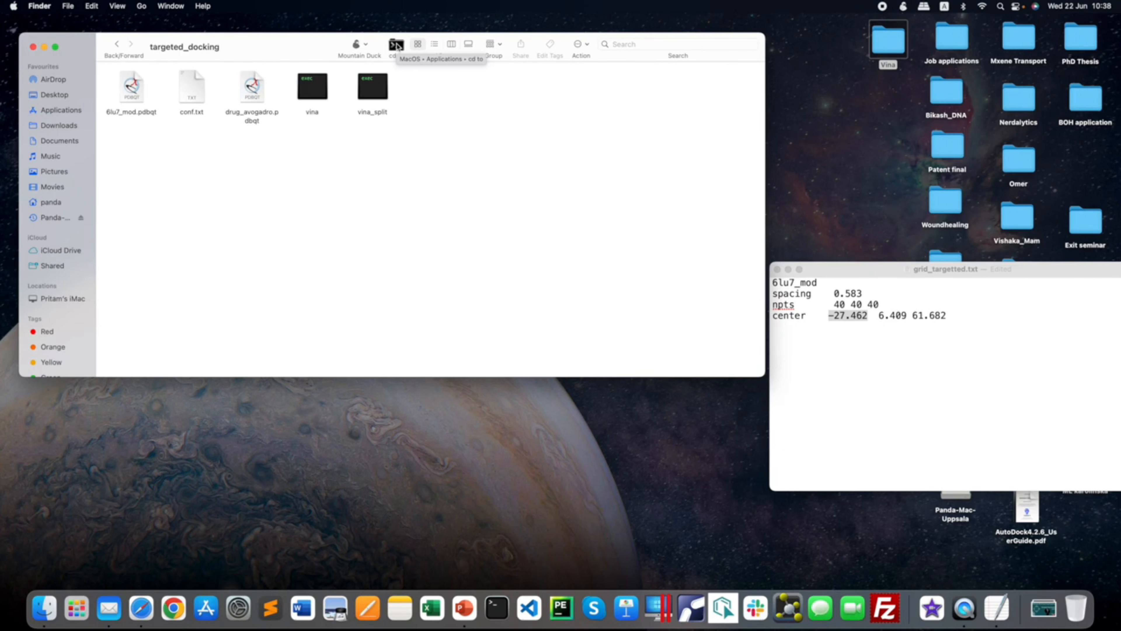
click(396, 45)
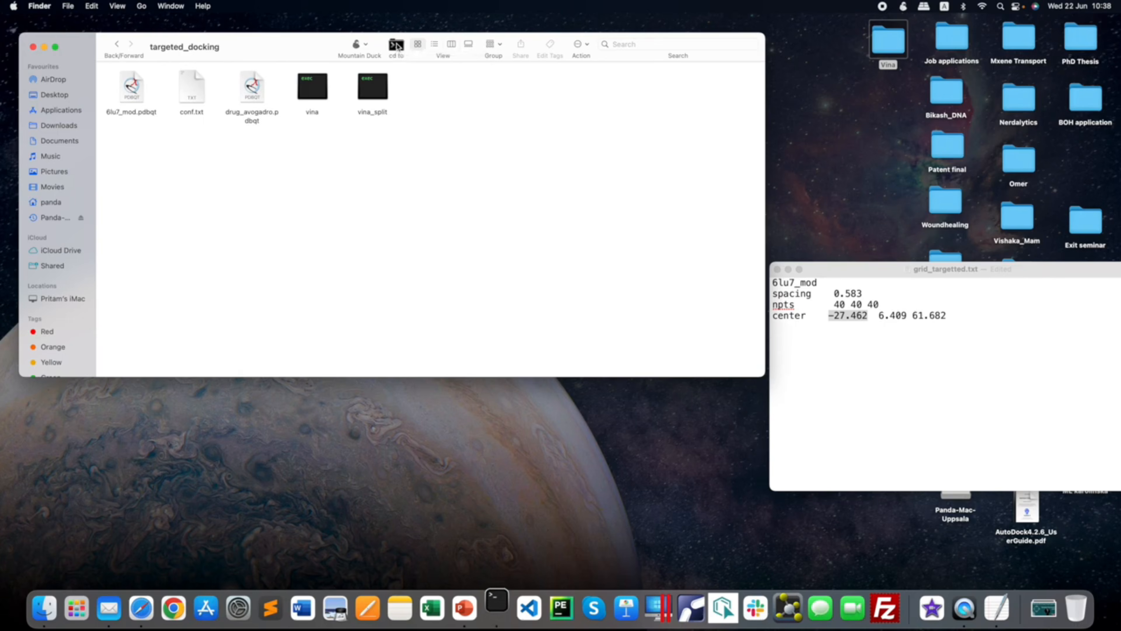
drag(294, 95, 599, 111)
click(105, 90)
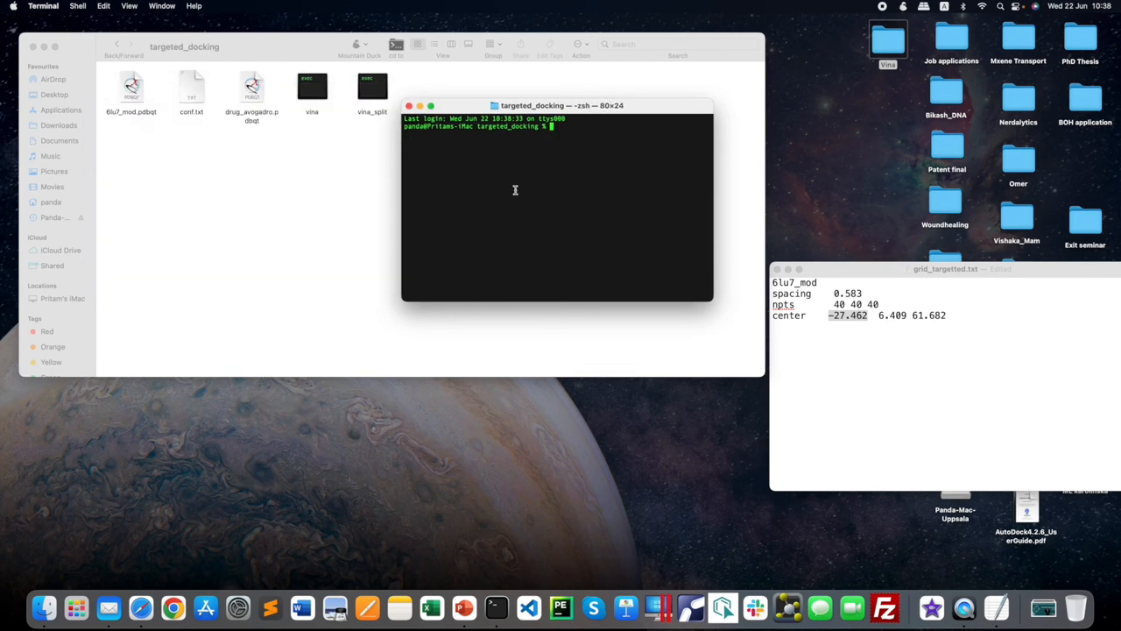
key(super+equal)
key(super+equal)
key(super+equal)
key(super+equal)
key(super+equal)
key(super+equal)
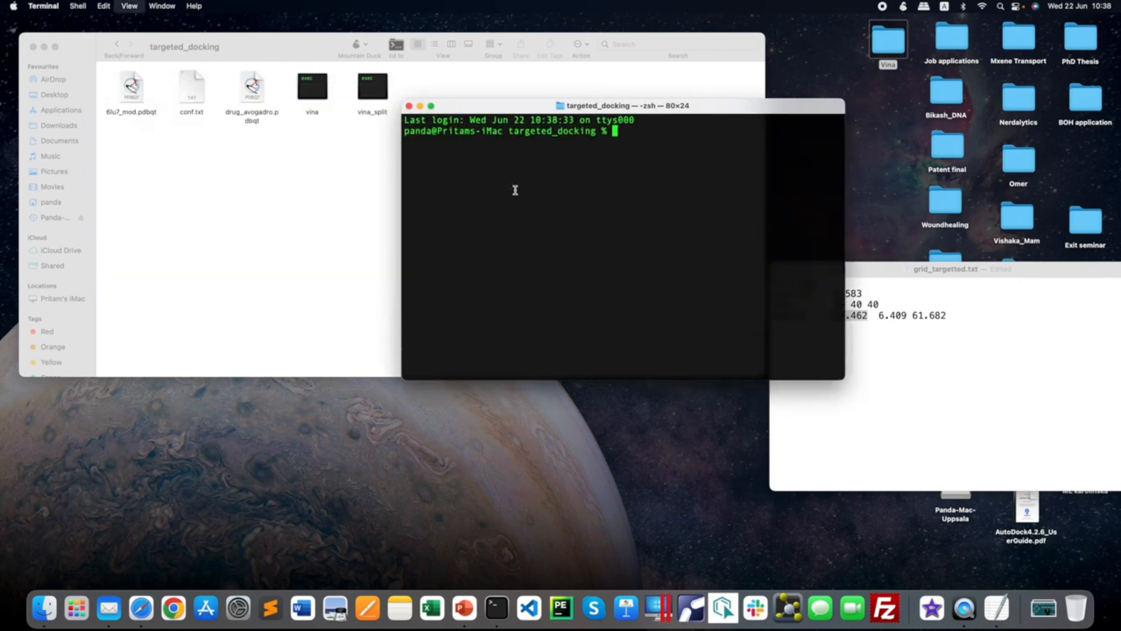
drag(520, 111, 332, 163)
- Run ./vina --receptor 6lu7_mod.pdbqt --ligand drug_avogadro.pdbqt --config conf.txt --exhaustiveness 32 --out 6lu7_drug.pdbqt --num_modes=20 --spacing 0.583 --verbosity 2 --scoring vina, and enlarge the terminal window
key(super+v)
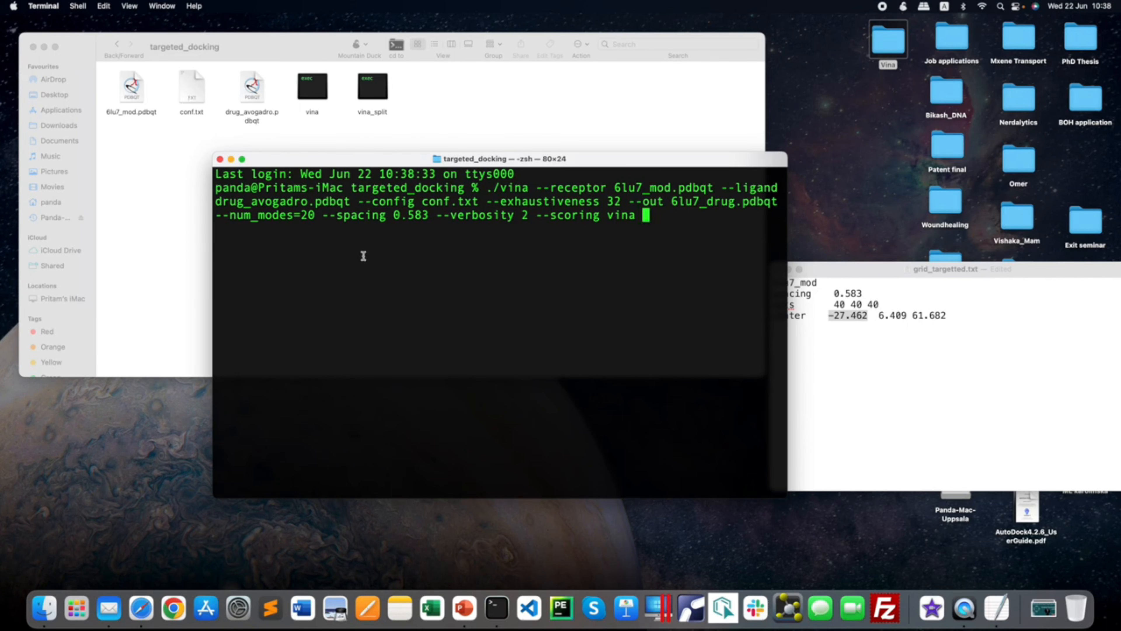
click(829, 326)
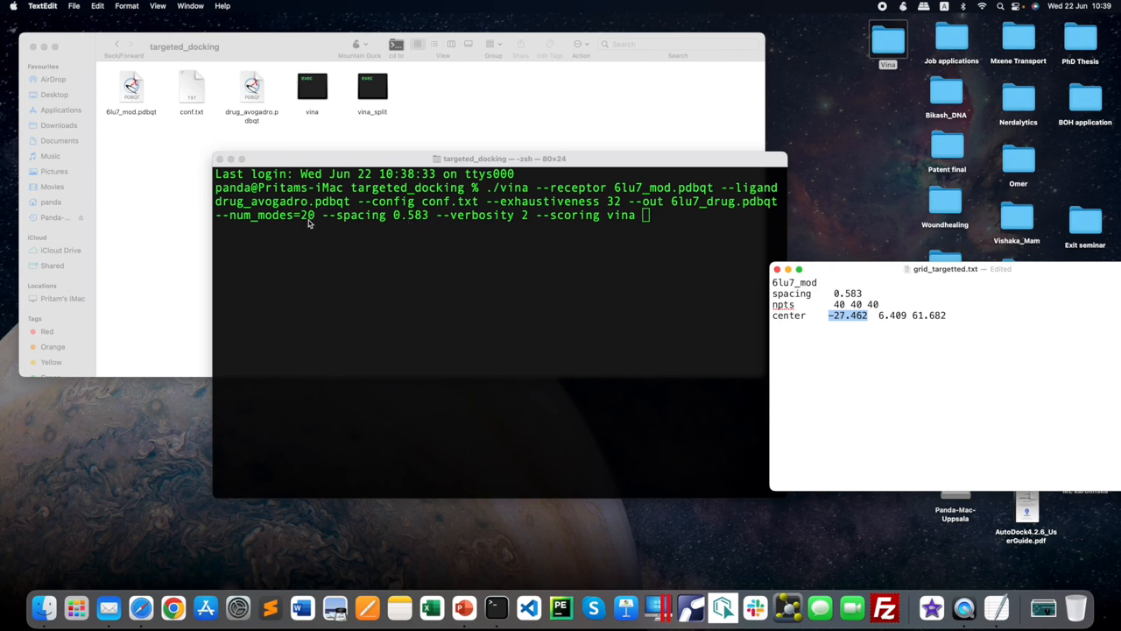
click(663, 218)
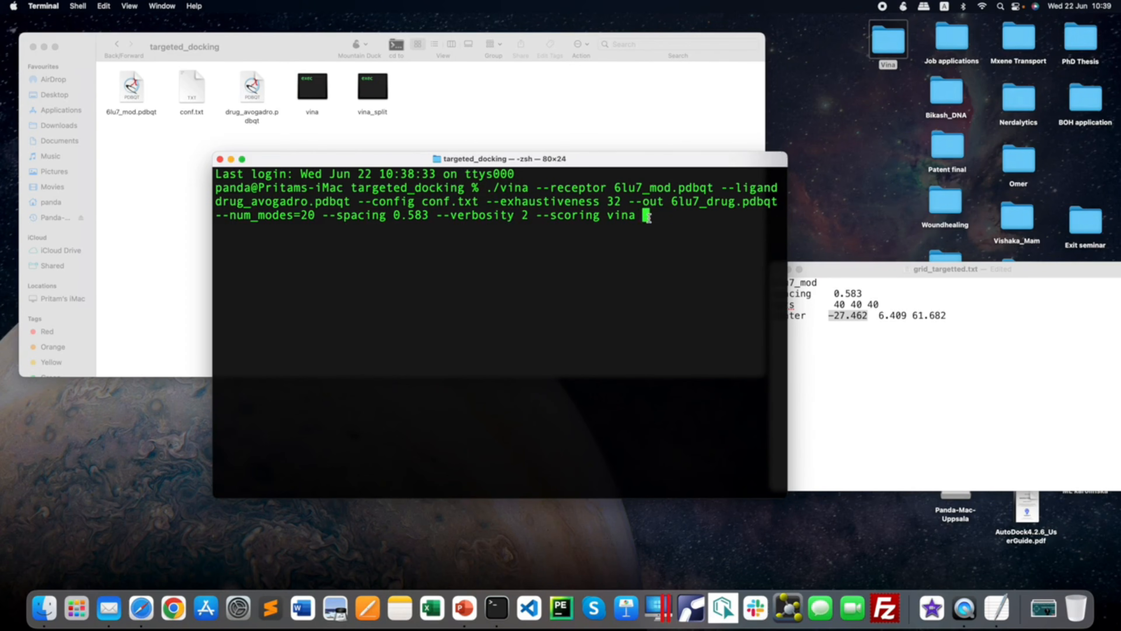
key(Return)
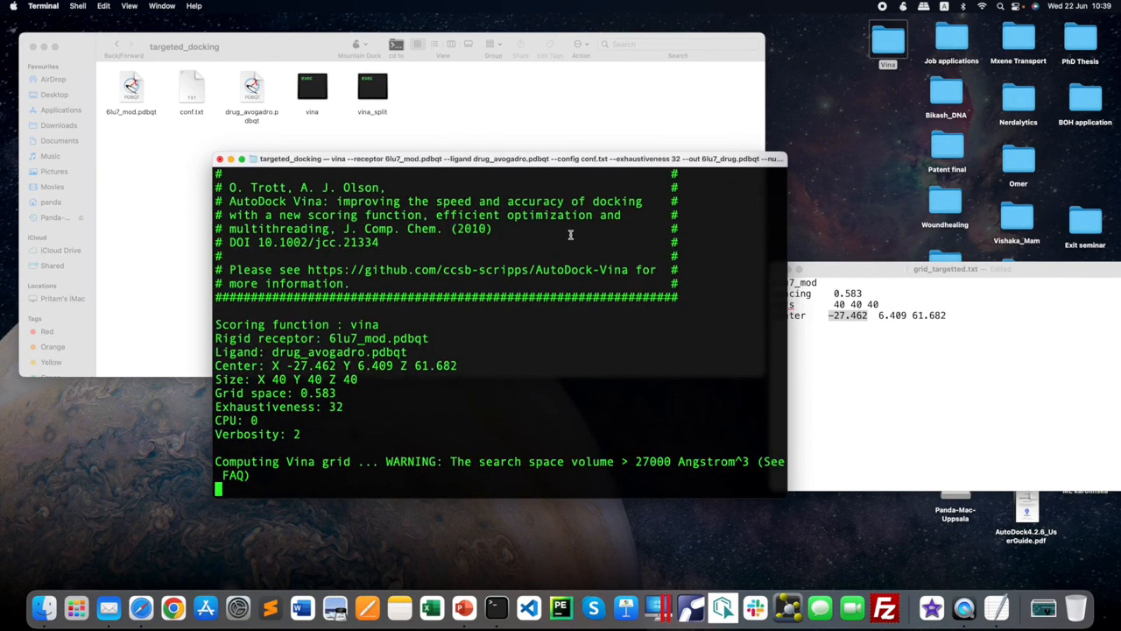
drag(537, 161, 519, 69)
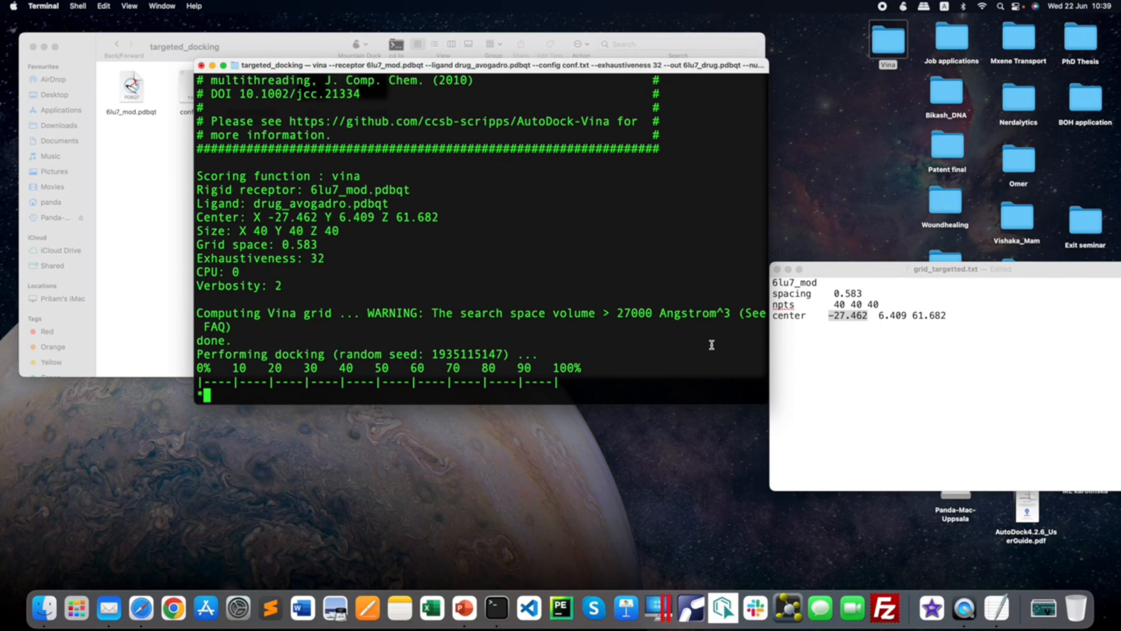
drag(769, 406, 872, 496)
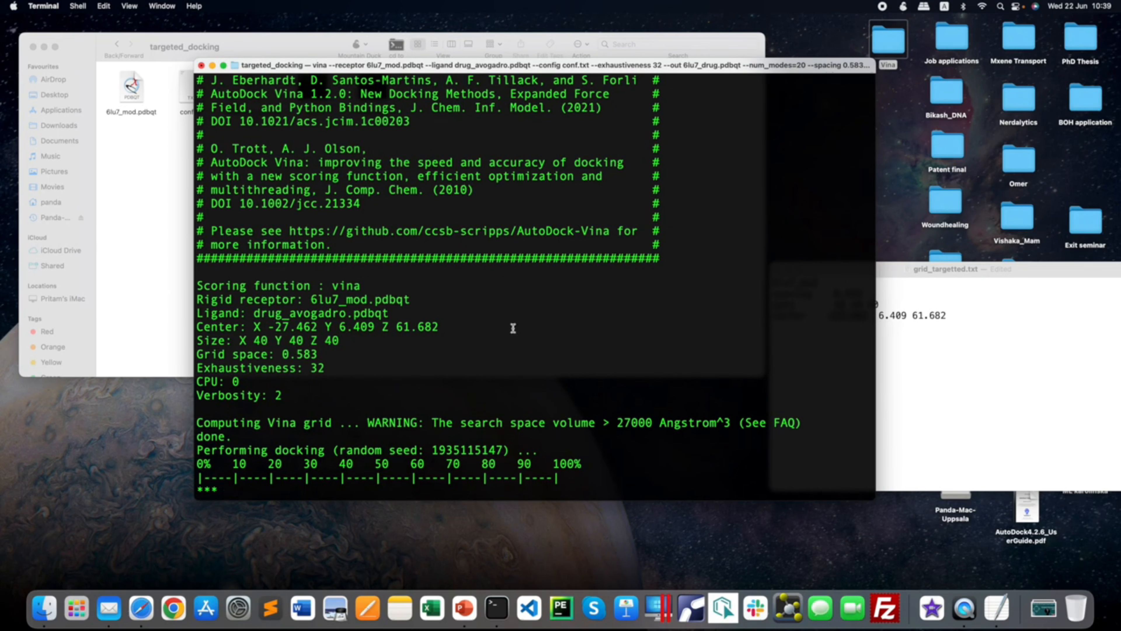
- Go back to the Vina folder and open 6lu7_drug.pdbqt from the blind_docking folder in Sublime Text
click(166, 151)
click(118, 45)
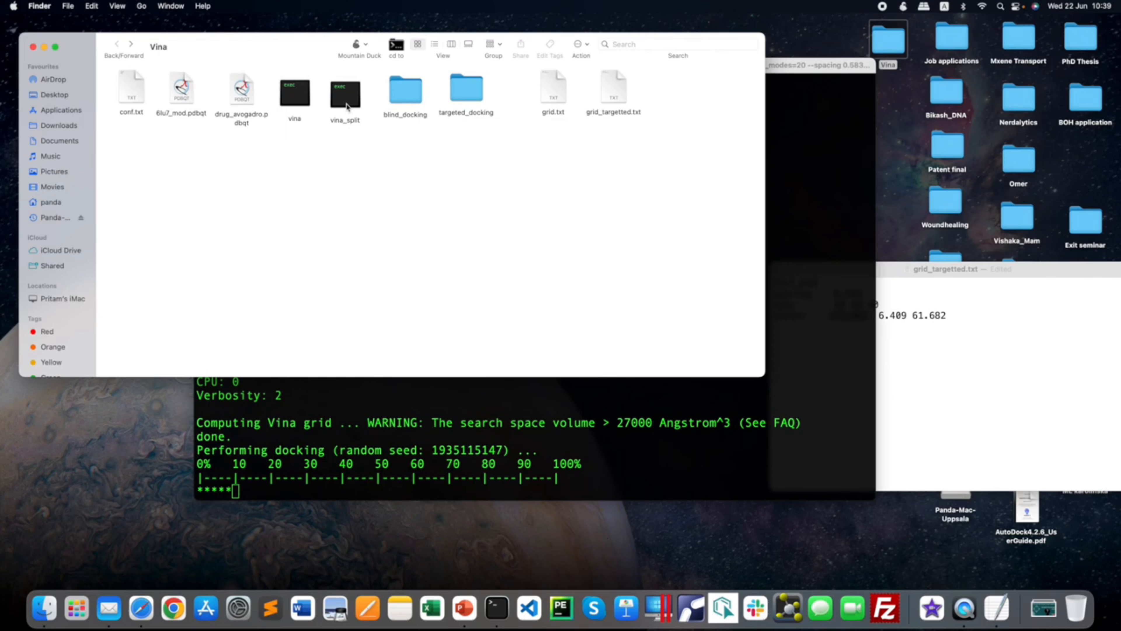
double_click(410, 96)
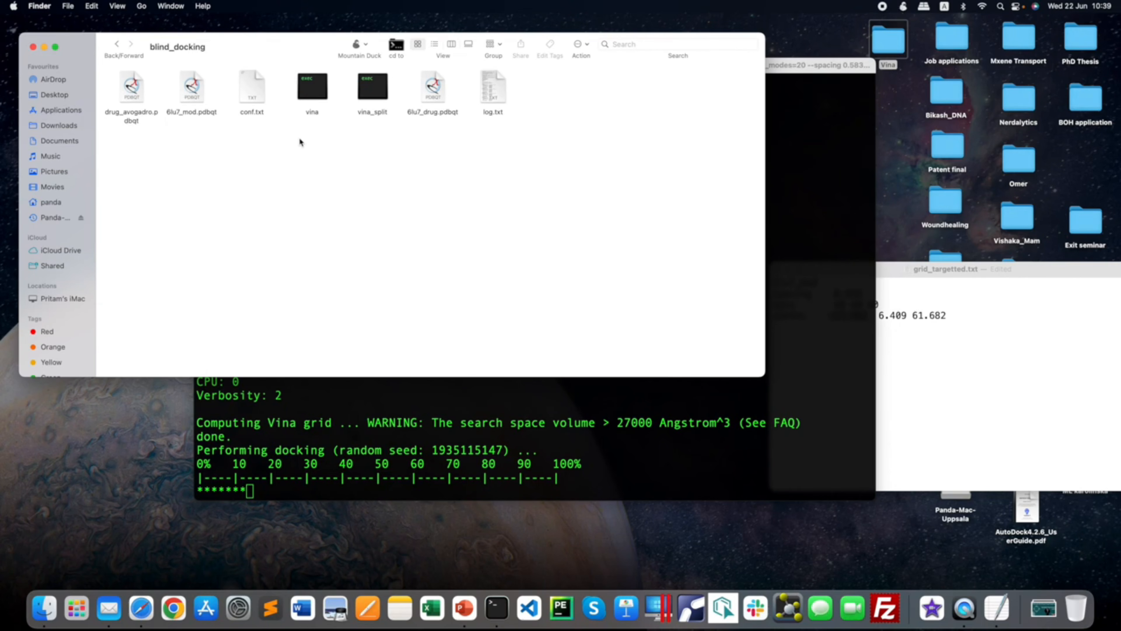
click(427, 105)
right_click(435, 95)
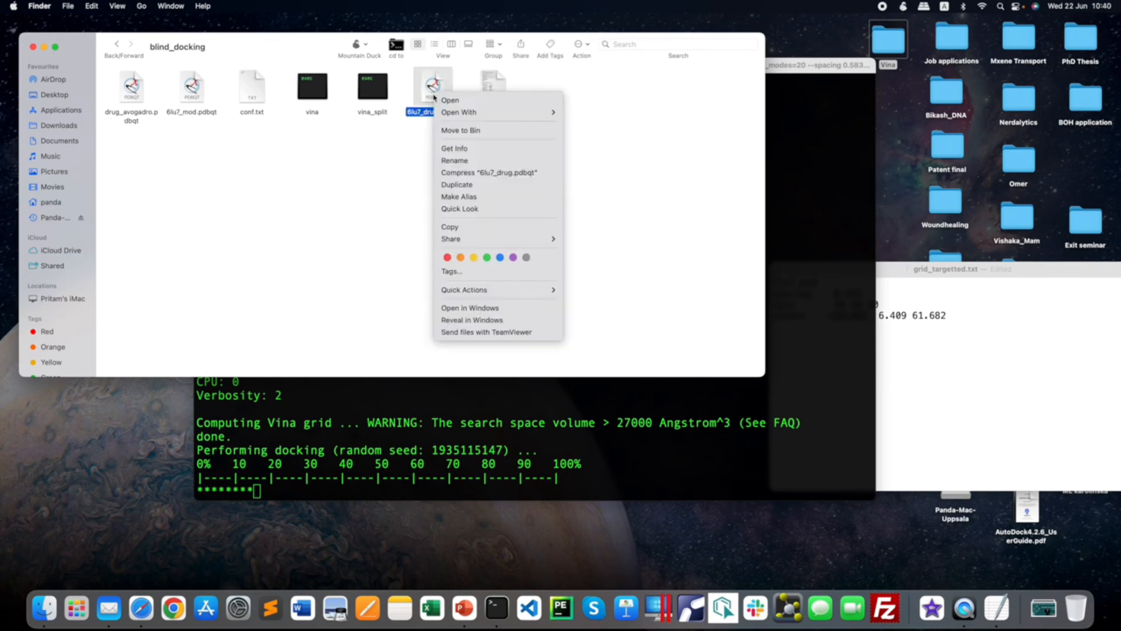
mouse_move(547, 114)
click(593, 164)
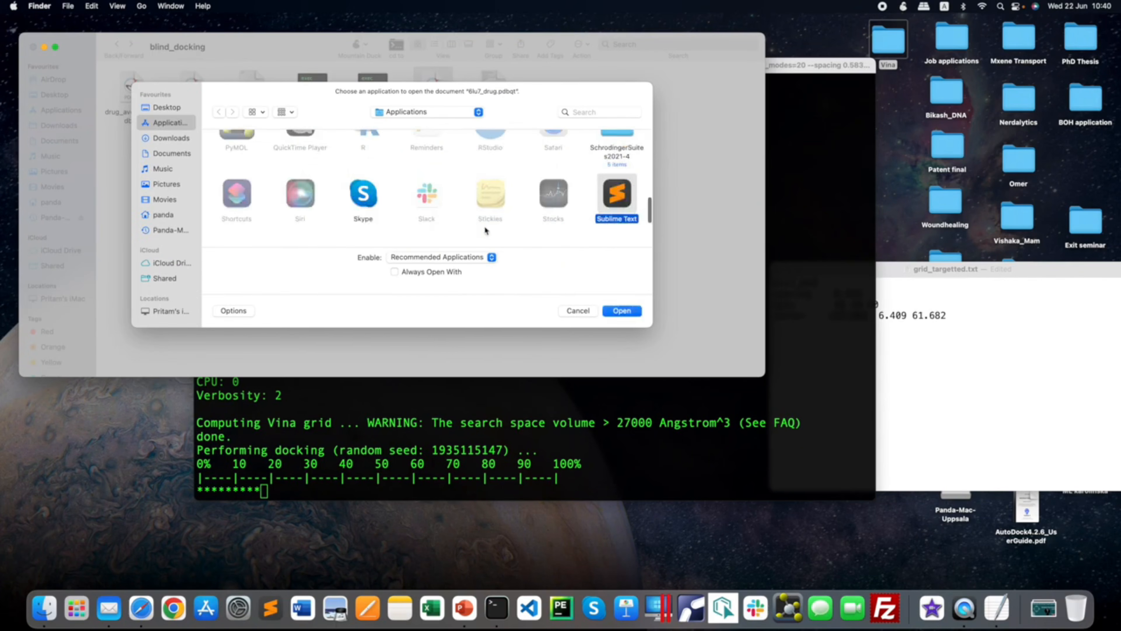
key(Return)
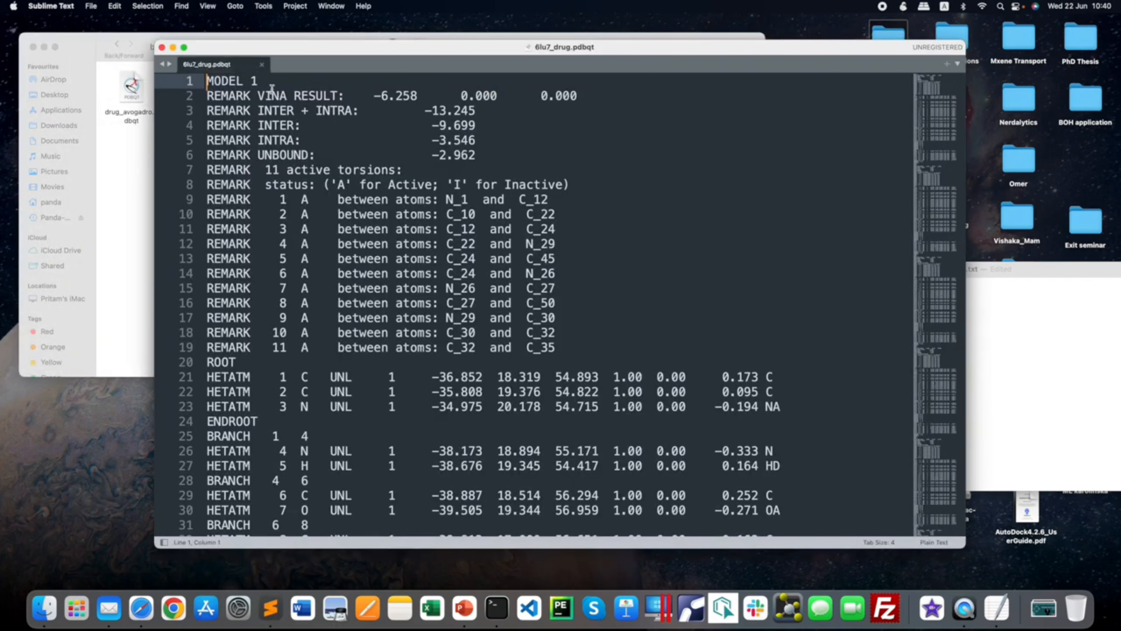
- Examine model 1's Vina result, its inter, intra and unbound energies, and its active torsions in 6lu7_drug.pdbqt
drag(272, 87, 206, 84)
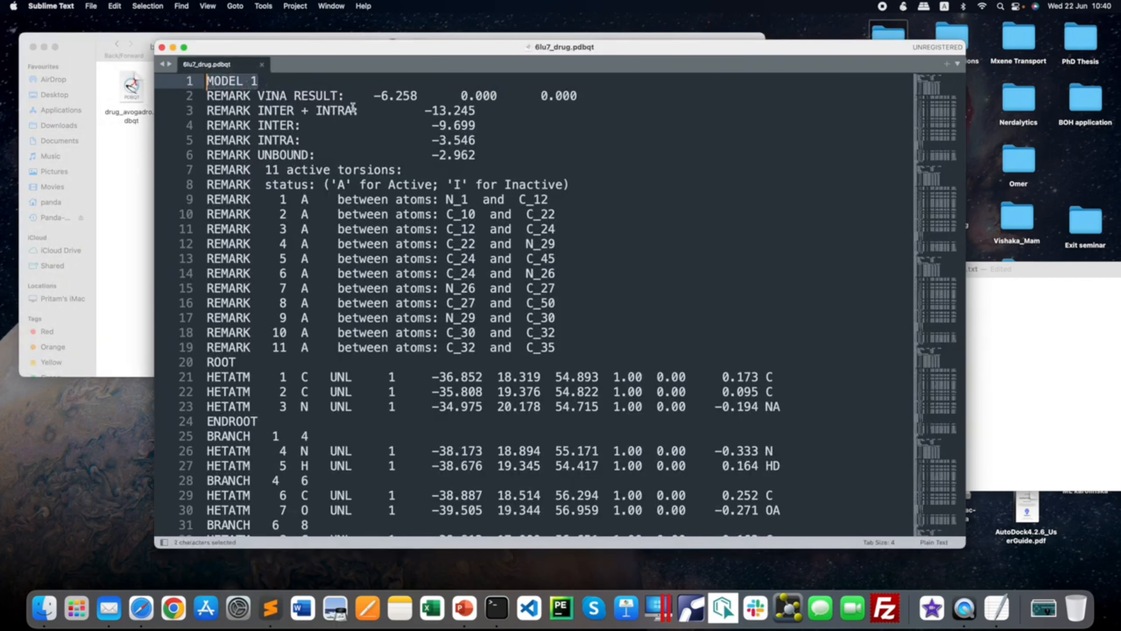
drag(375, 96, 416, 97)
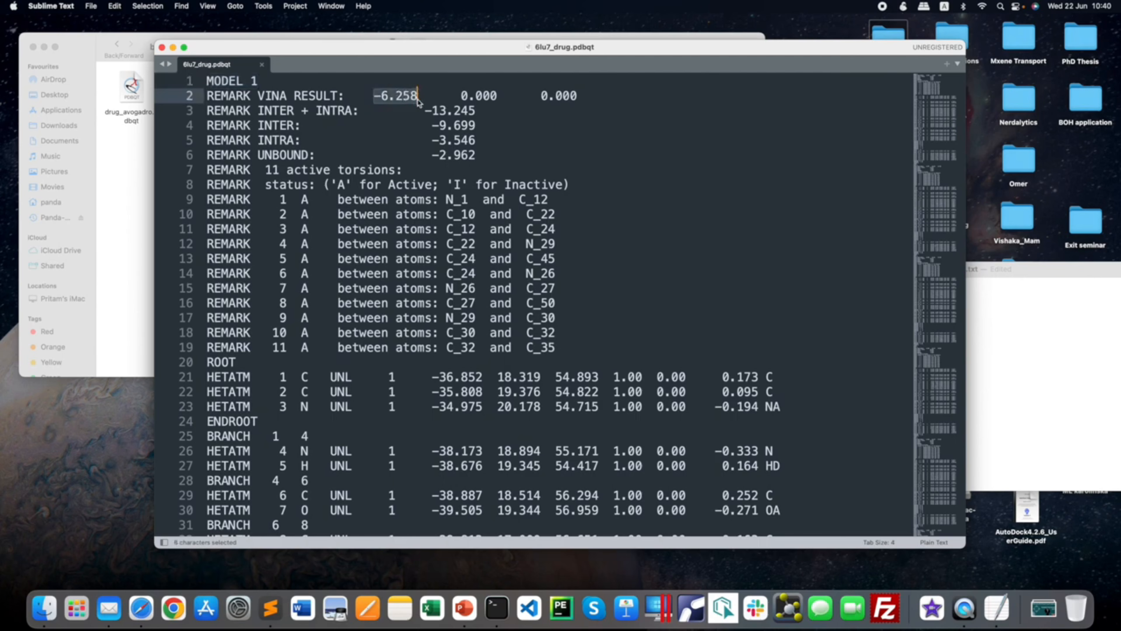
drag(258, 111, 288, 111)
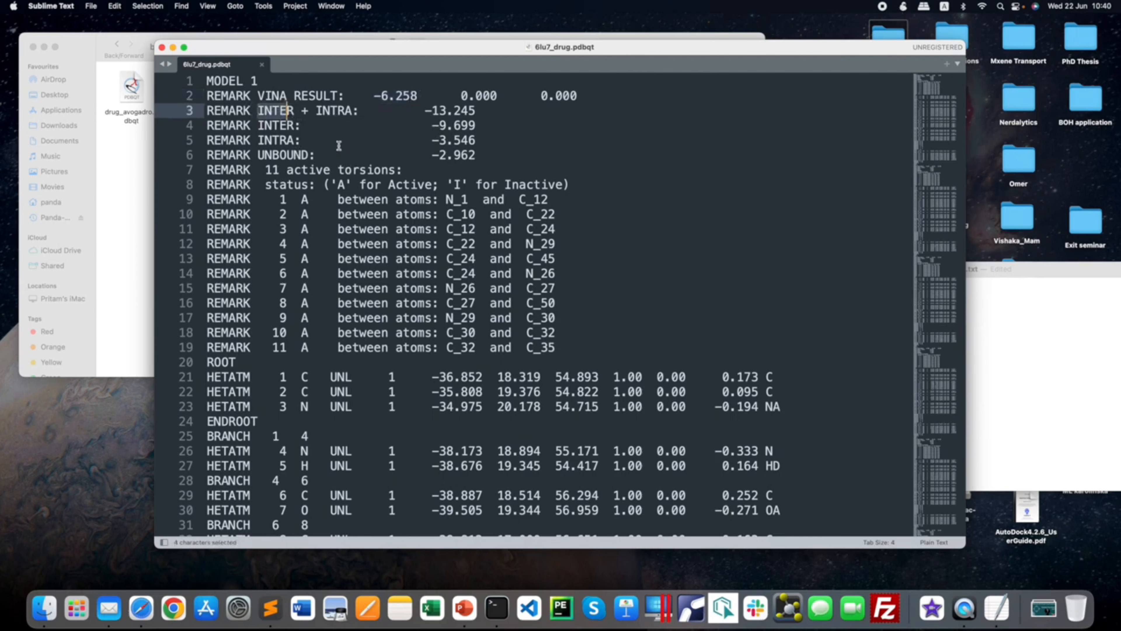
drag(259, 155, 307, 155)
click(431, 155)
scroll(414, 157, down, 2)
drag(264, 146, 395, 145)
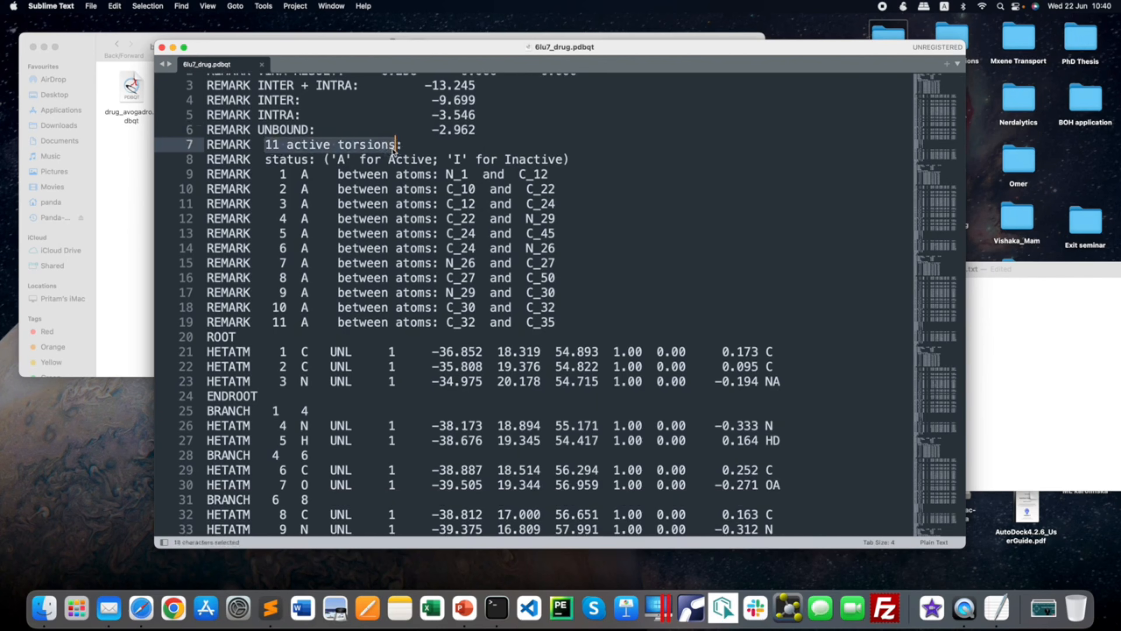
- Review the remaining docked models in 6lu7_drug.pdbqt, from model 2 through to the Vina result of model 20
scroll(411, 270, down, 3)
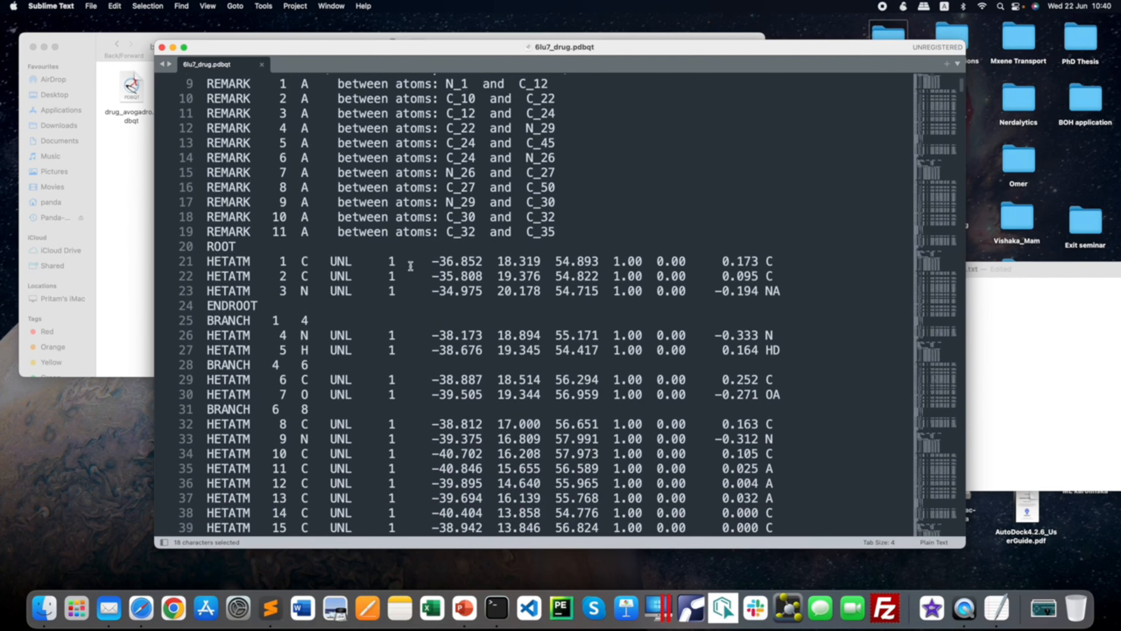
scroll(376, 270, down, 10)
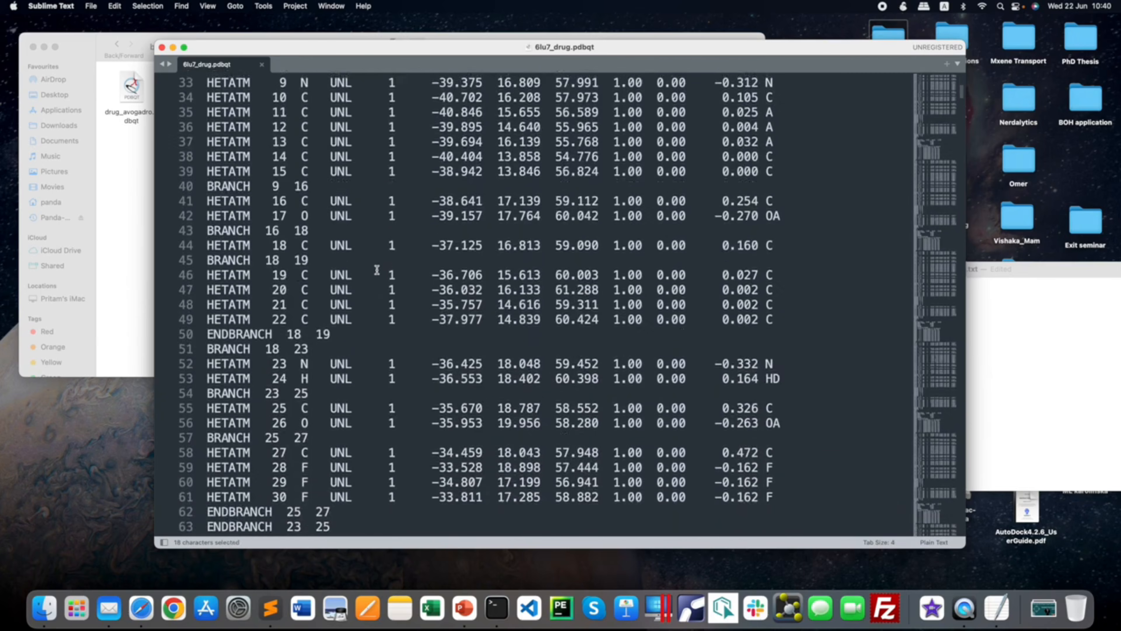
scroll(377, 270, down, 10)
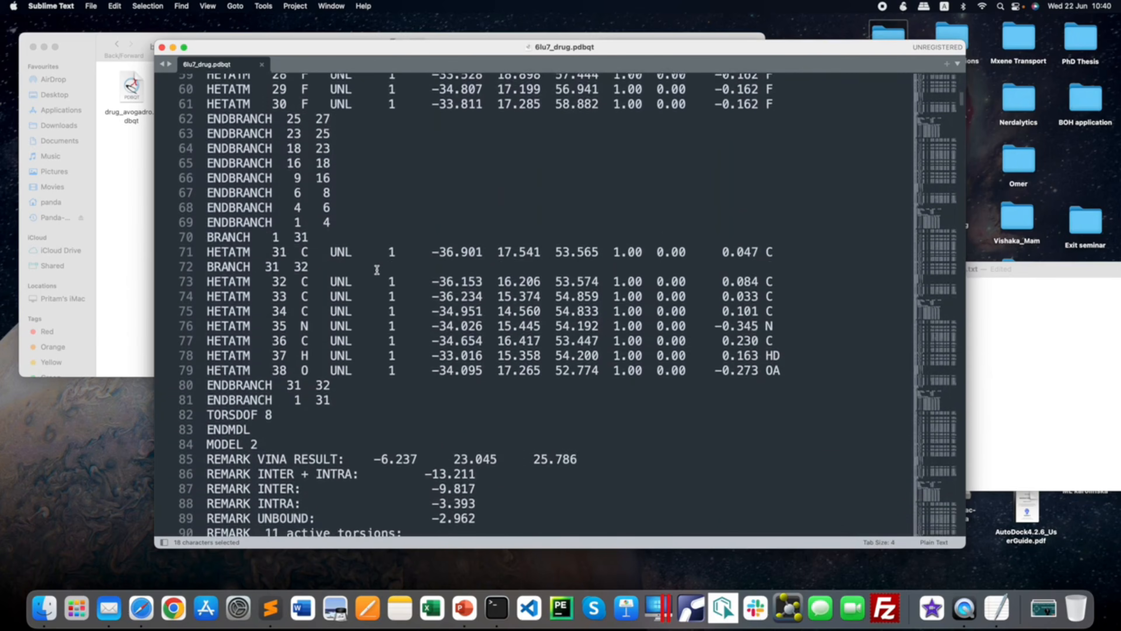
drag(207, 264, 260, 264)
scroll(276, 262, down, 3)
scroll(276, 263, down, 20)
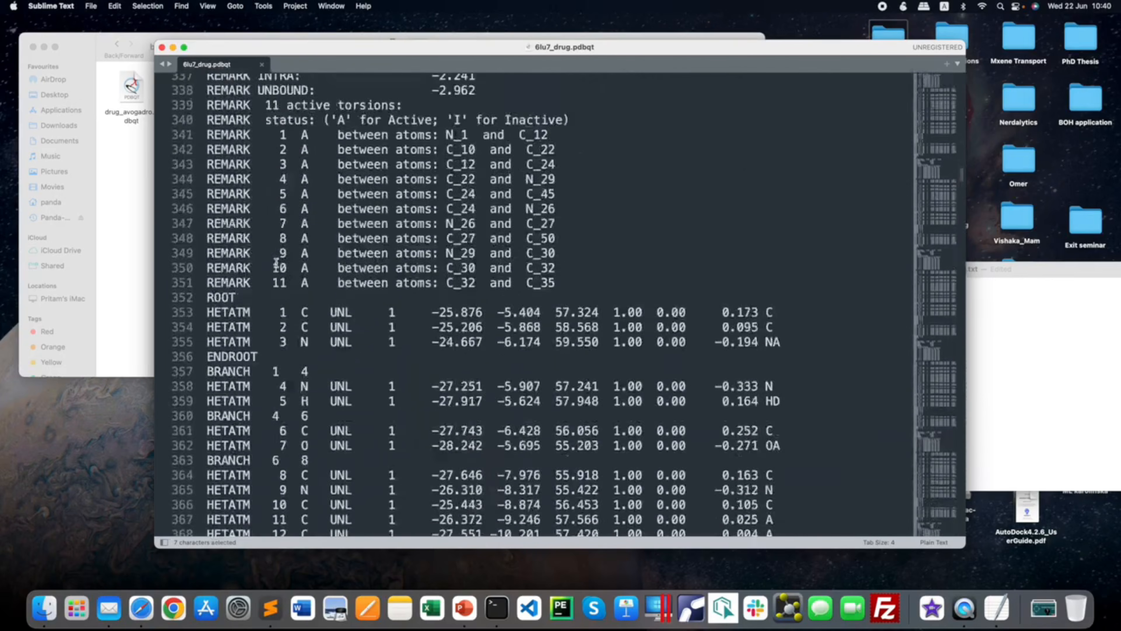
scroll(275, 263, down, 20)
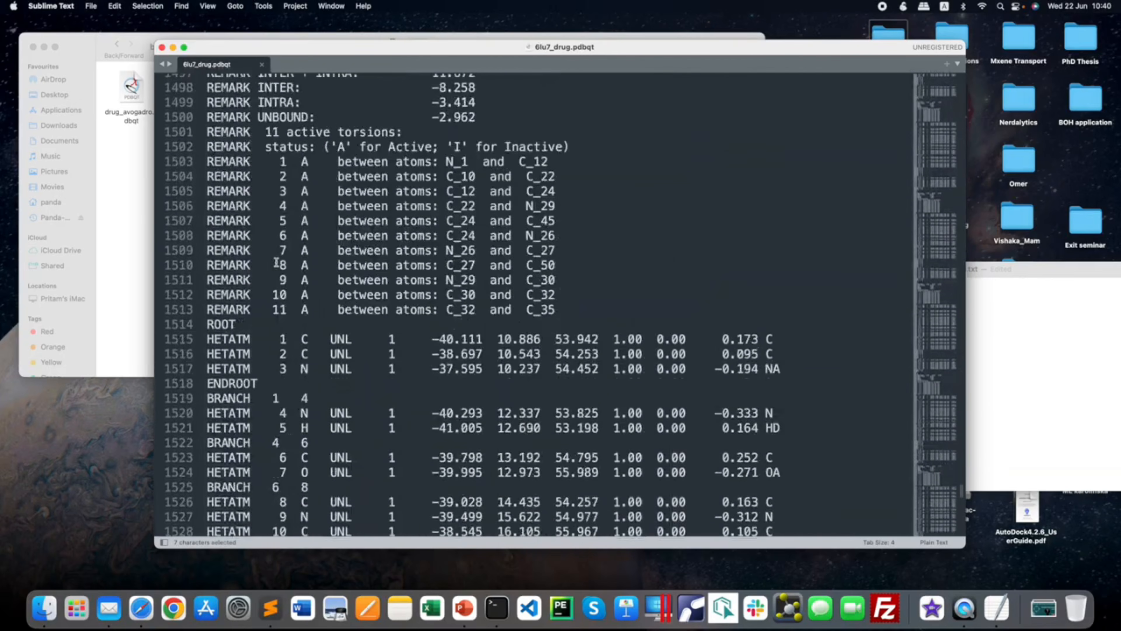
scroll(276, 263, up, 10)
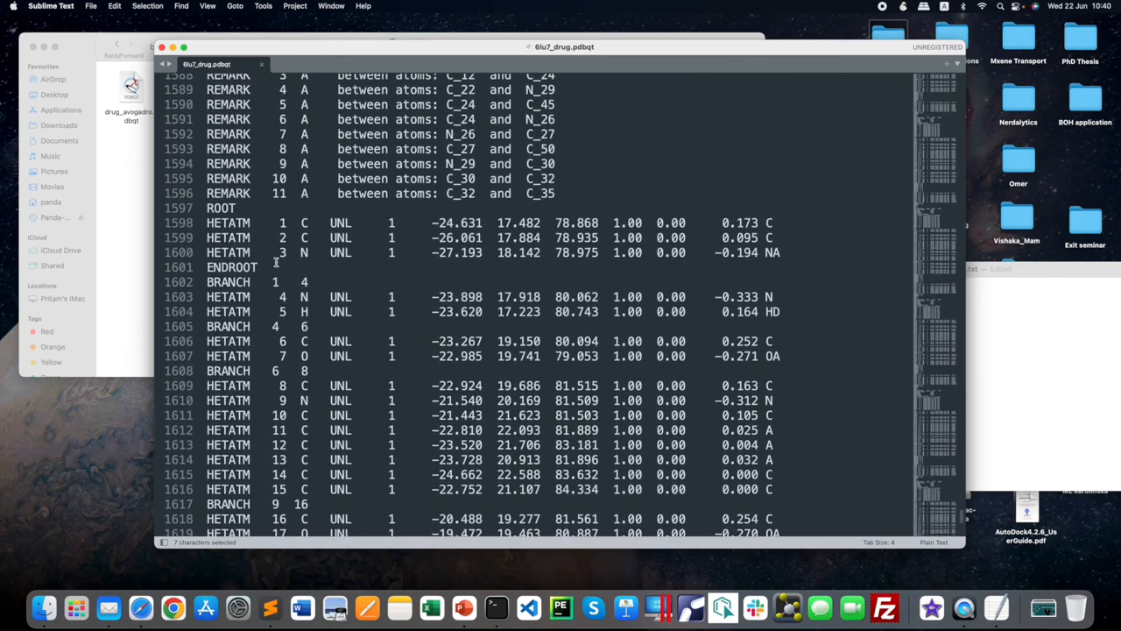
scroll(276, 262, up, 2)
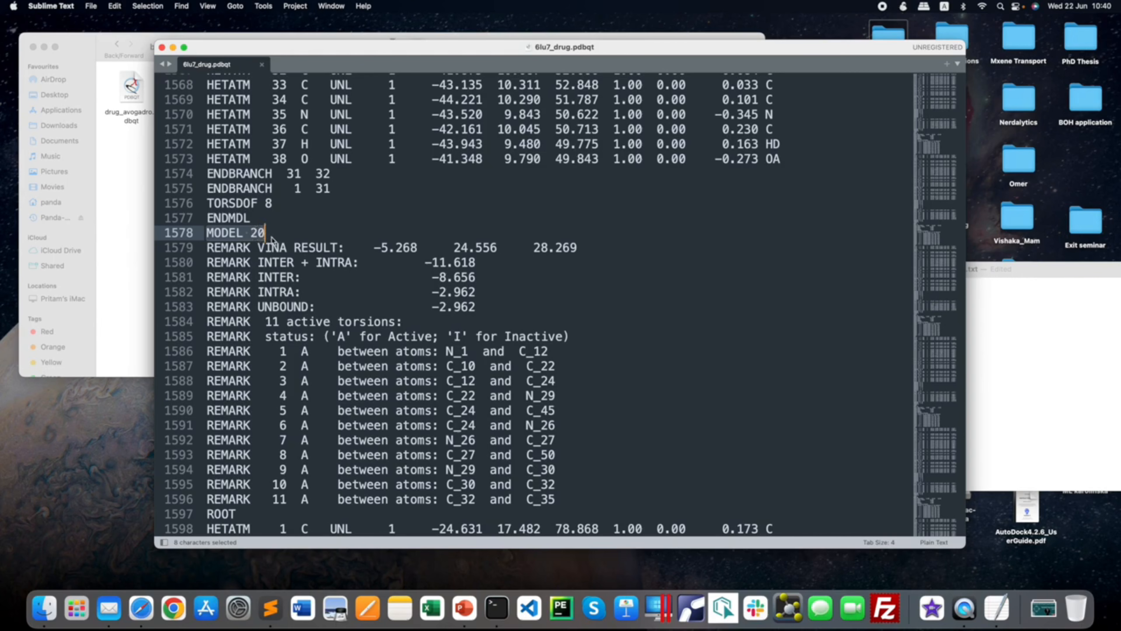
click(270, 238)
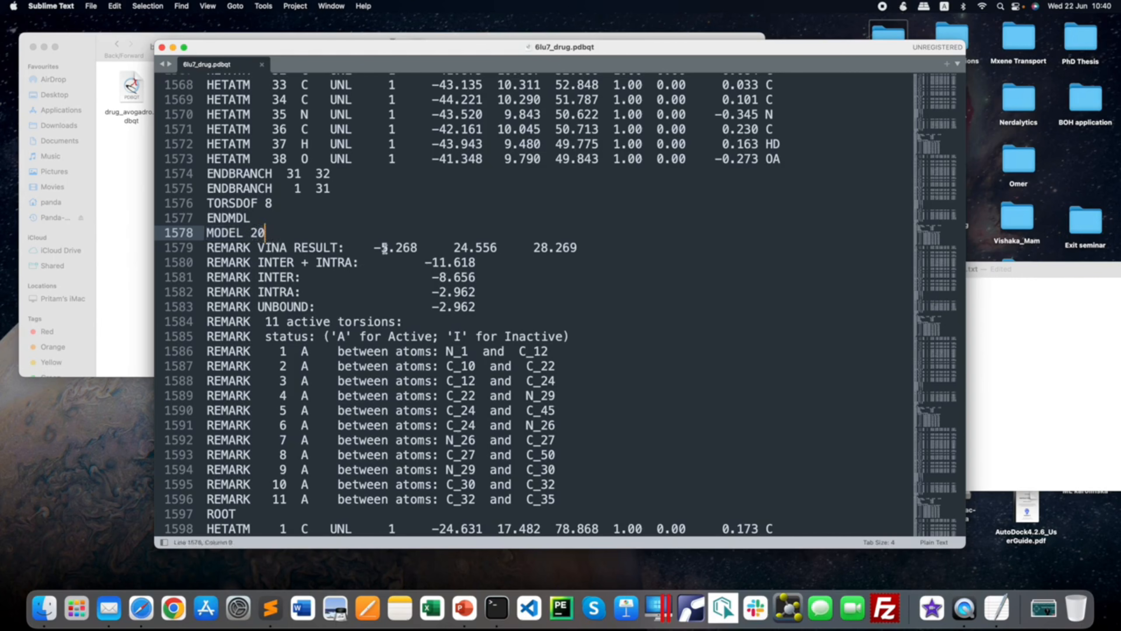
- Close 6lu7_drug.pdbqt and the empty Sublime Text window
scroll(384, 248, up, 15)
scroll(385, 249, up, 15)
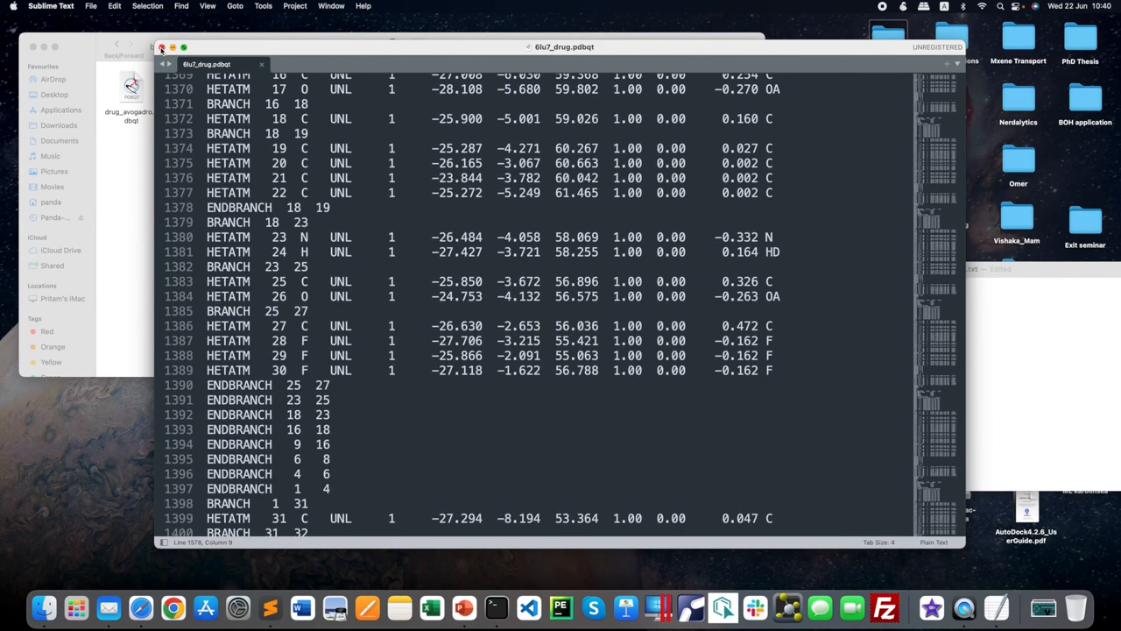
click(161, 47)
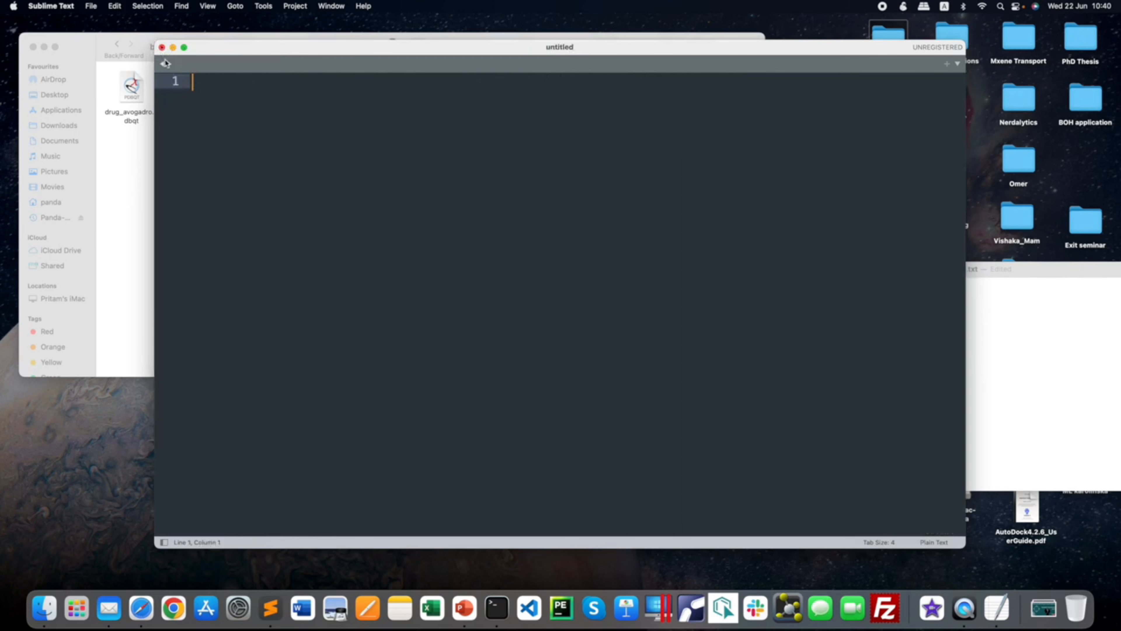
click(162, 47)
- Open a Terminal window in the blind_docking folder, minimize the terminal running the targeted docking, and enlarge the new window's text
click(381, 161)
click(396, 45)
drag(344, 110, 502, 155)
click(212, 65)
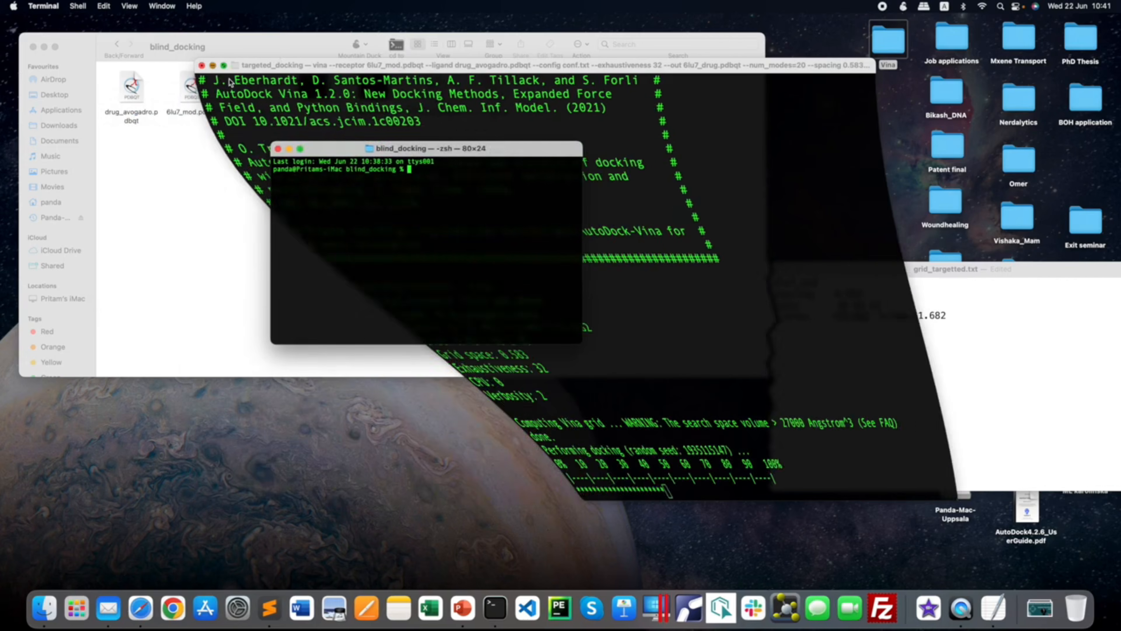
drag(411, 151, 408, 142)
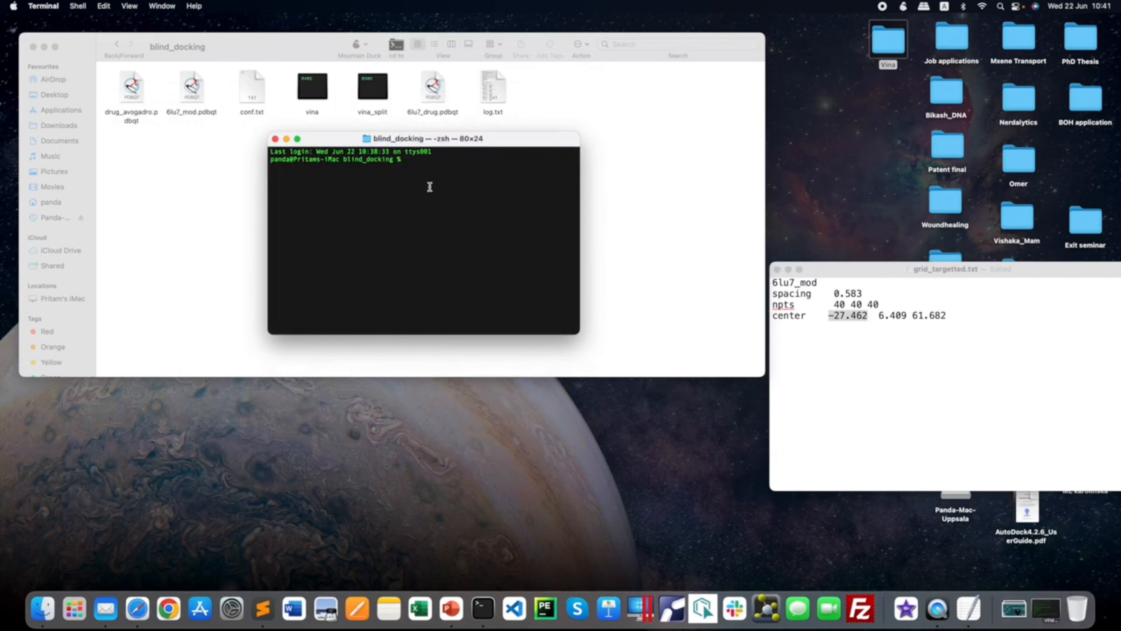
key(super+plus)
key(super+plus)
key(super+plus)
key(super+plus)
key(super+plus)
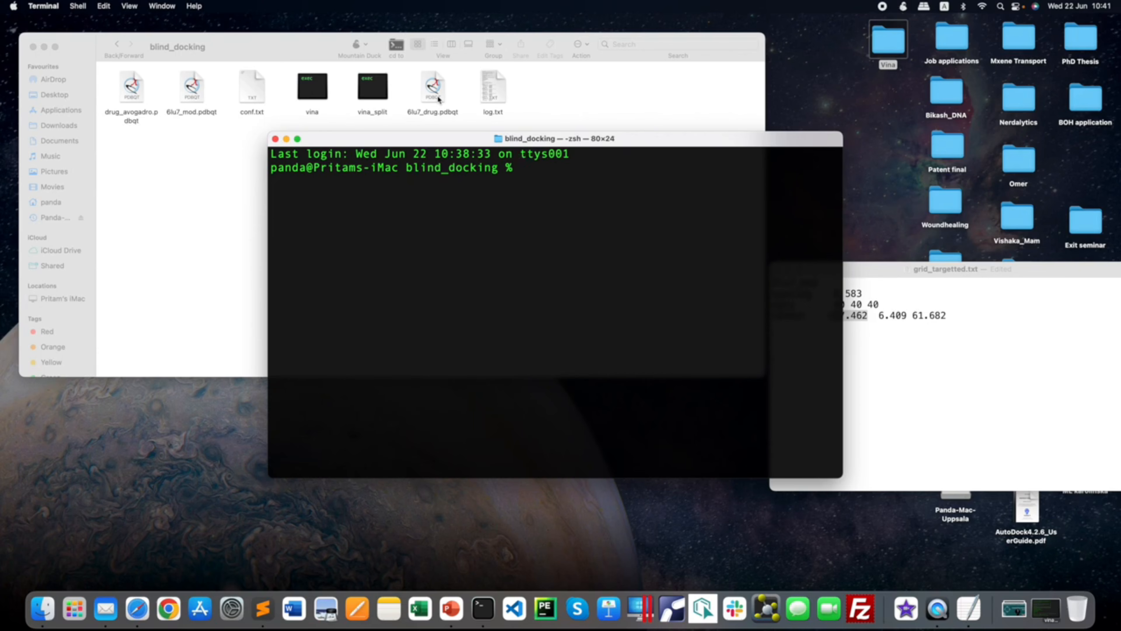
- Run ./vina_split --input 6lu7_drug.pdbqt in the blind_docking folder to split the docked models into separate files
text(./vina_split --input)
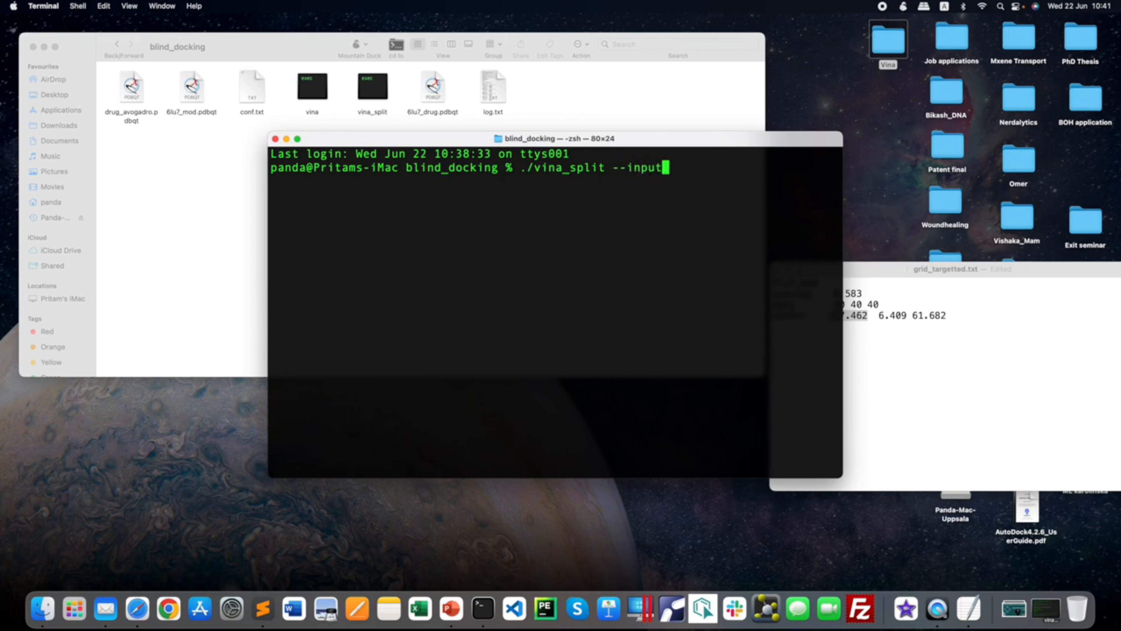
text( 6lu7_drug.pdbqt)
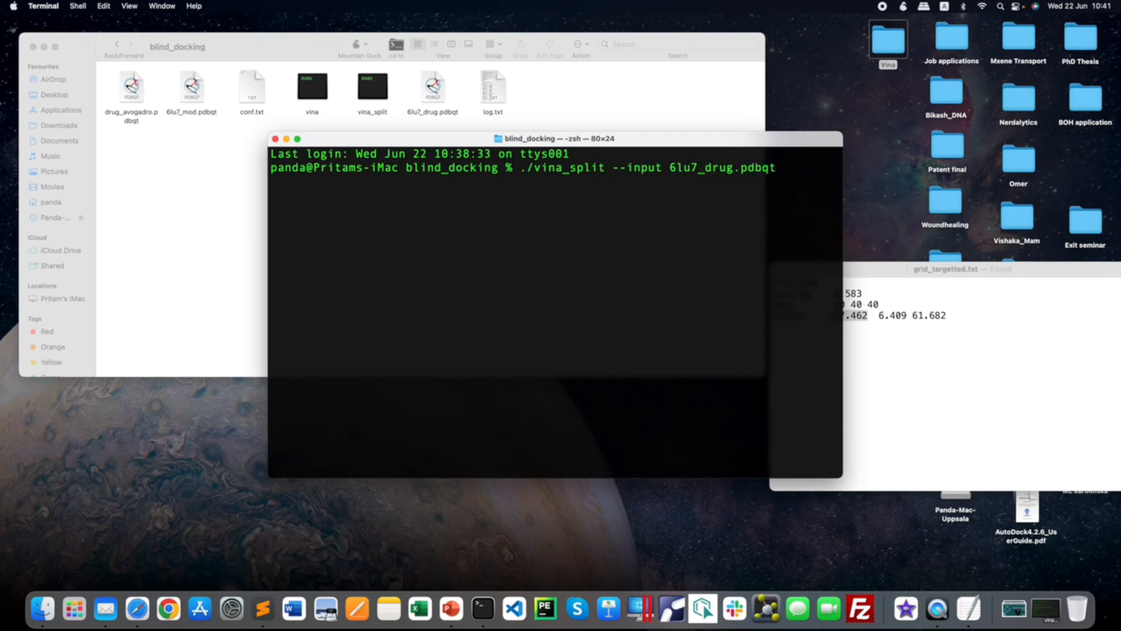
key(Return)
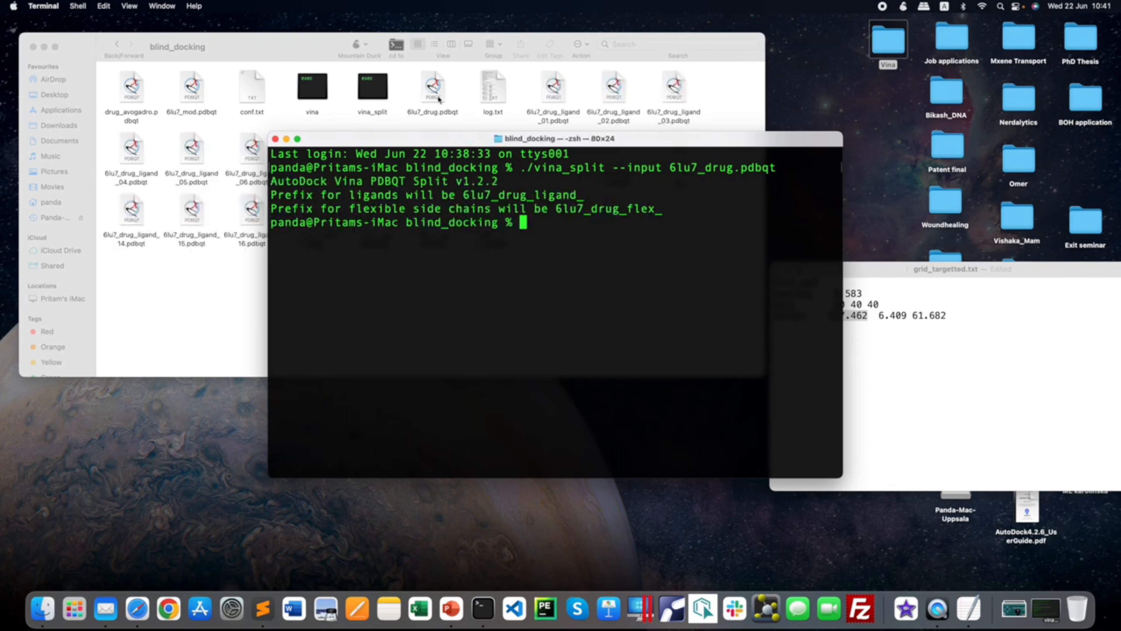
- Look over the split ligand files in the blind_docking folder and open 6lu7_drug_ligand_01.pdbqt in Sublime Text
click(339, 127)
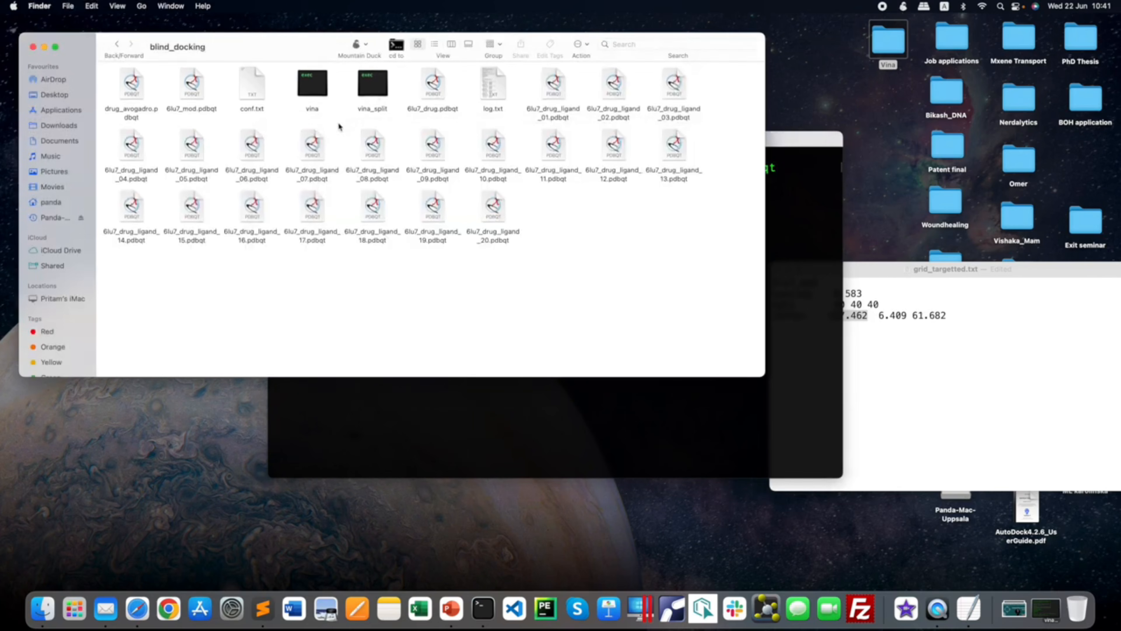
click(555, 95)
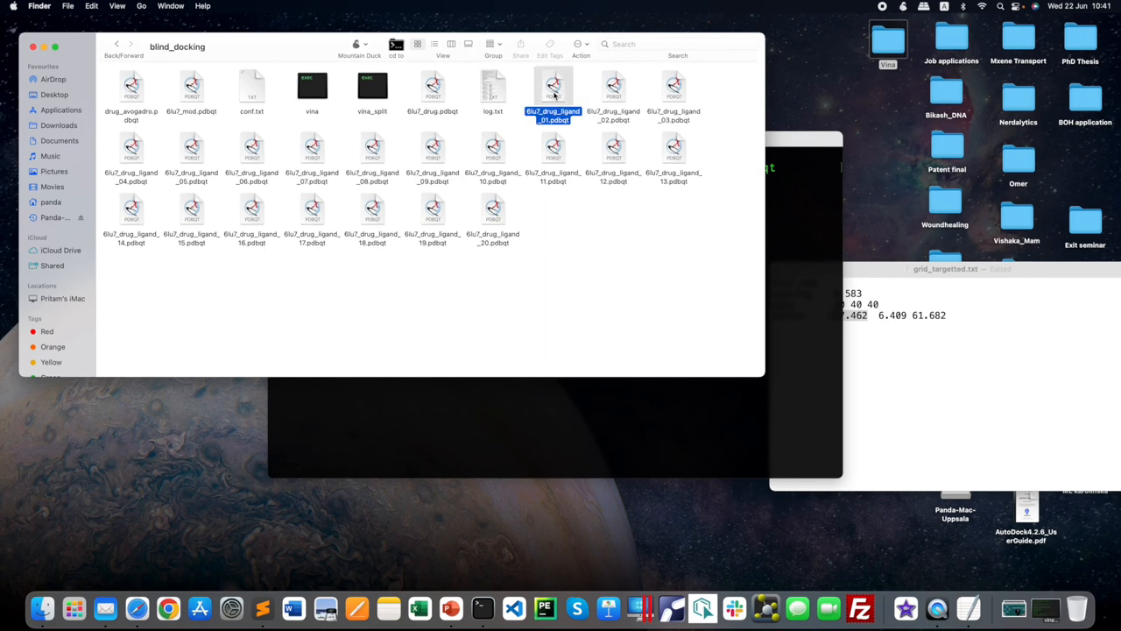
click(507, 211)
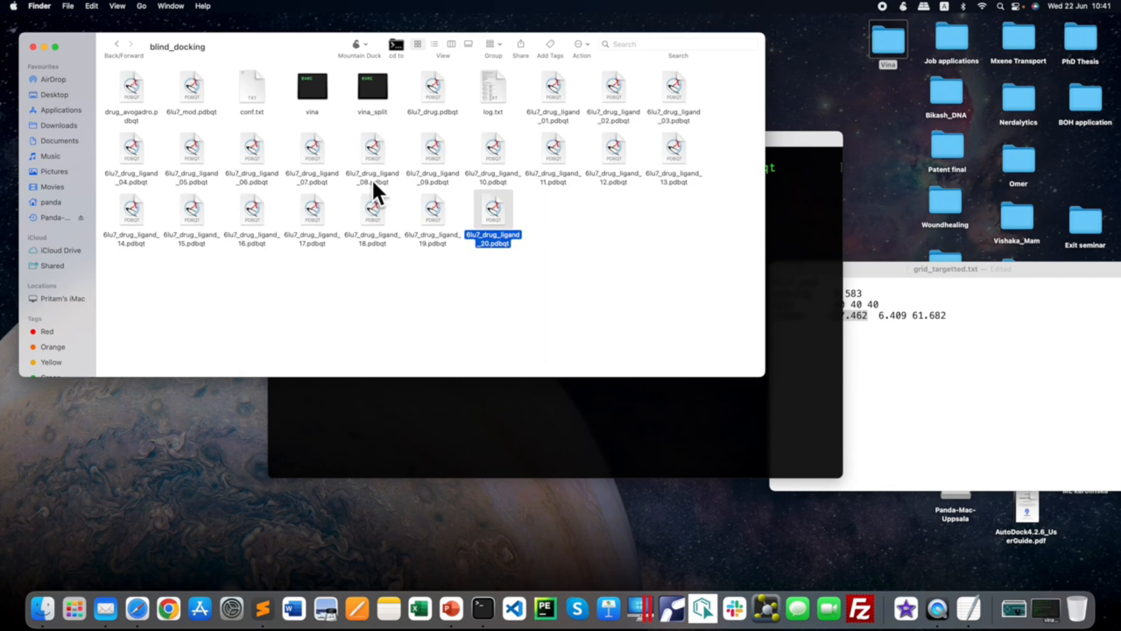
click(554, 98)
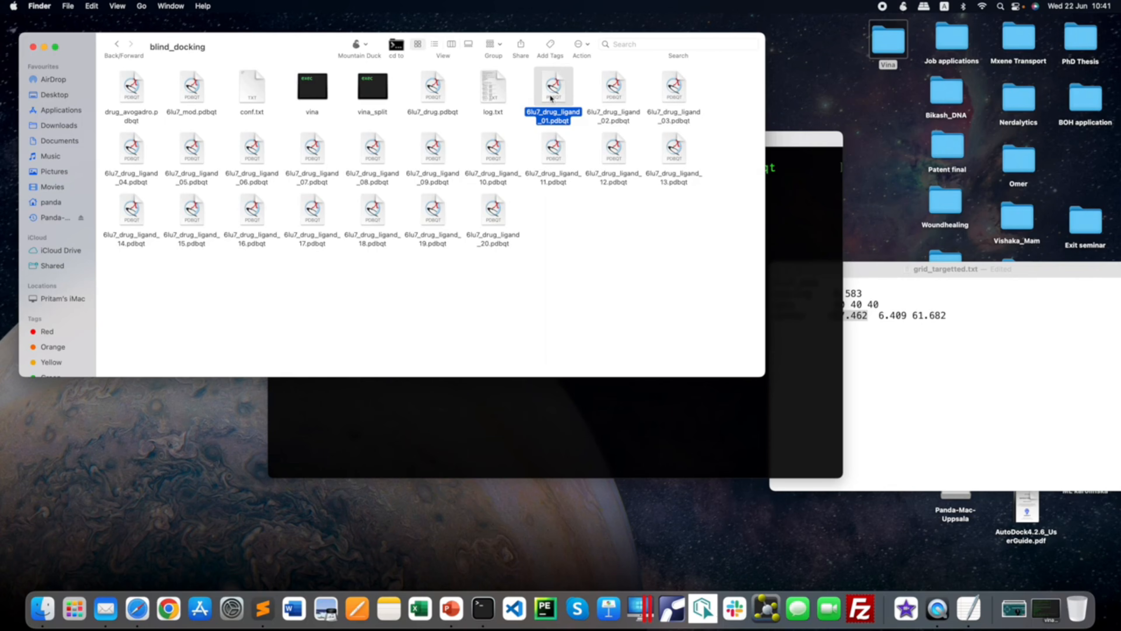
right_click(552, 95)
mouse_move(582, 114)
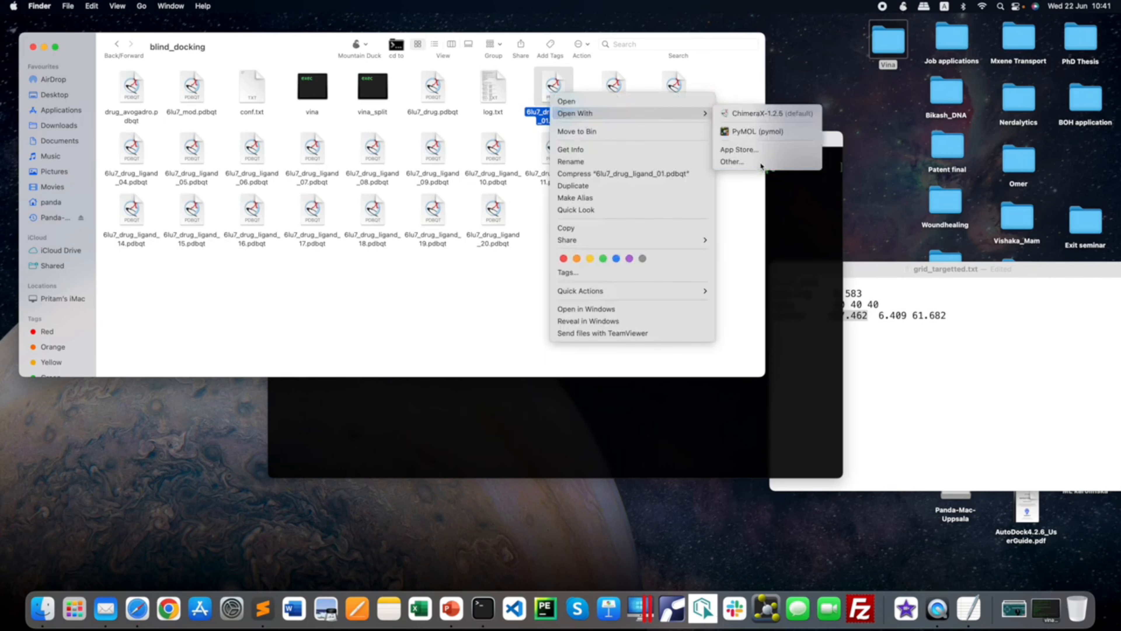
click(562, 198)
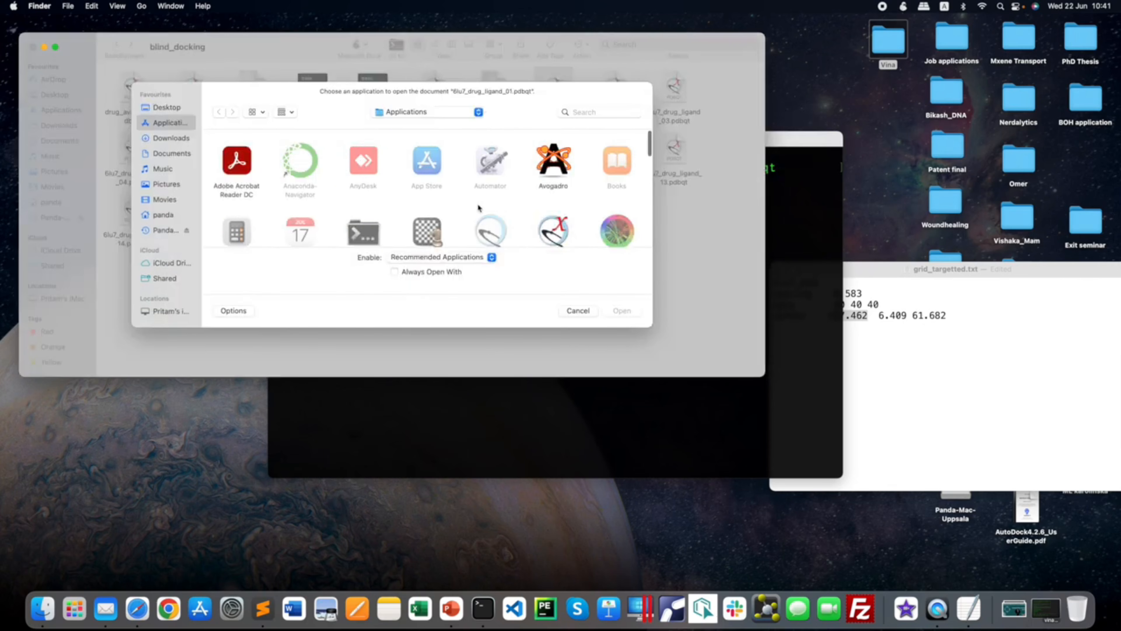
text(sub)
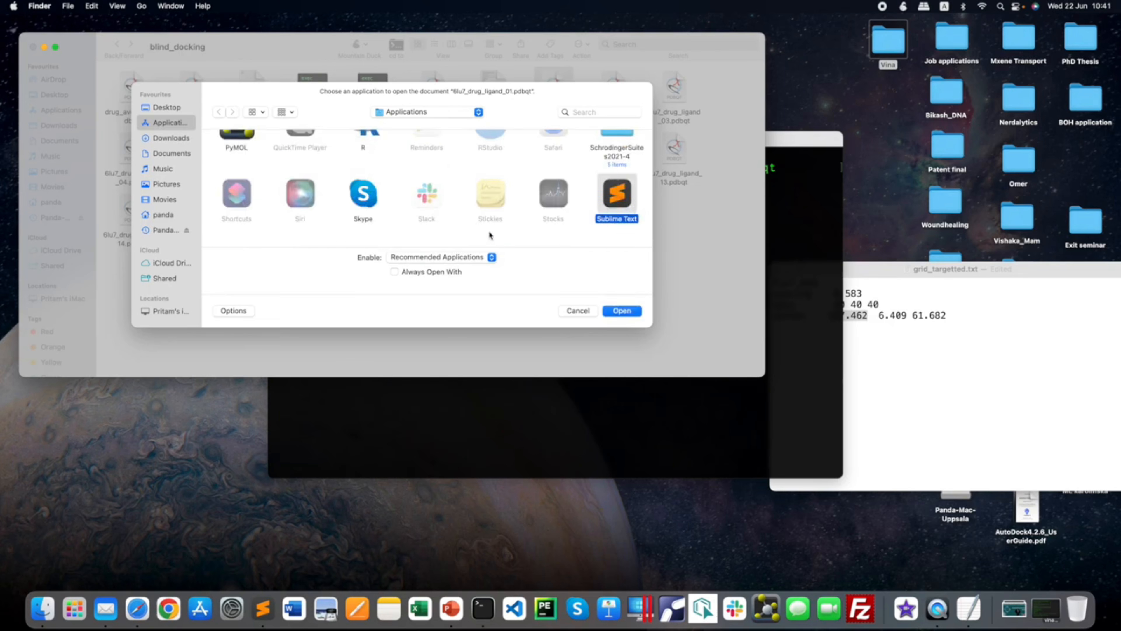
key(Return)
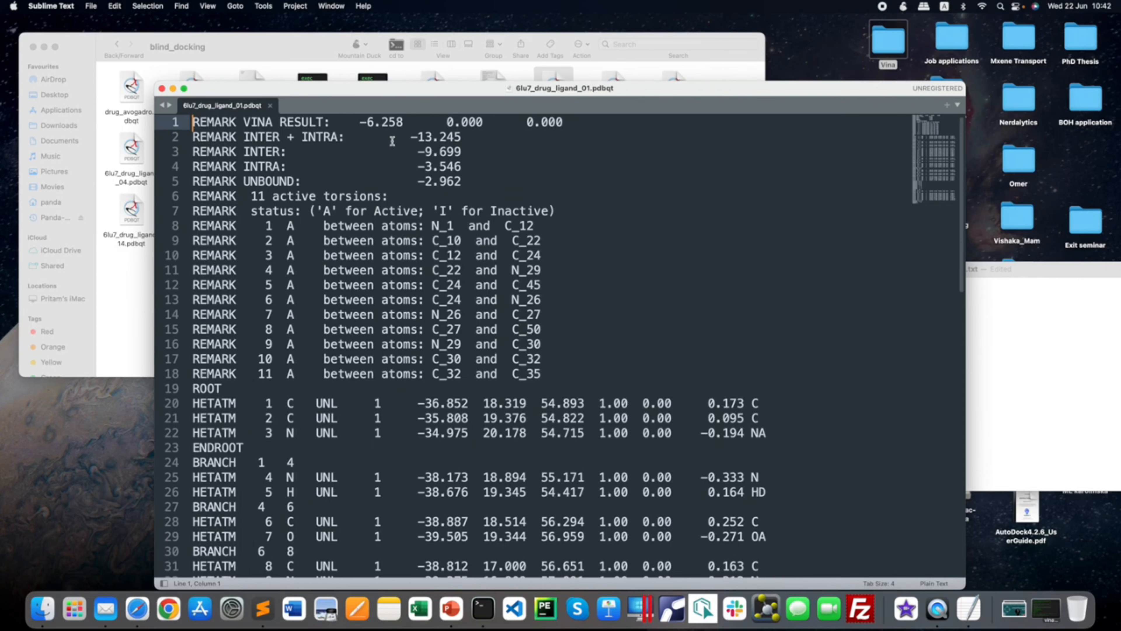
- Examine the Vina result and the atom records in 6lu7_drug_ligand_01.pdbqt, and close the file
click(364, 122)
drag(370, 121, 401, 122)
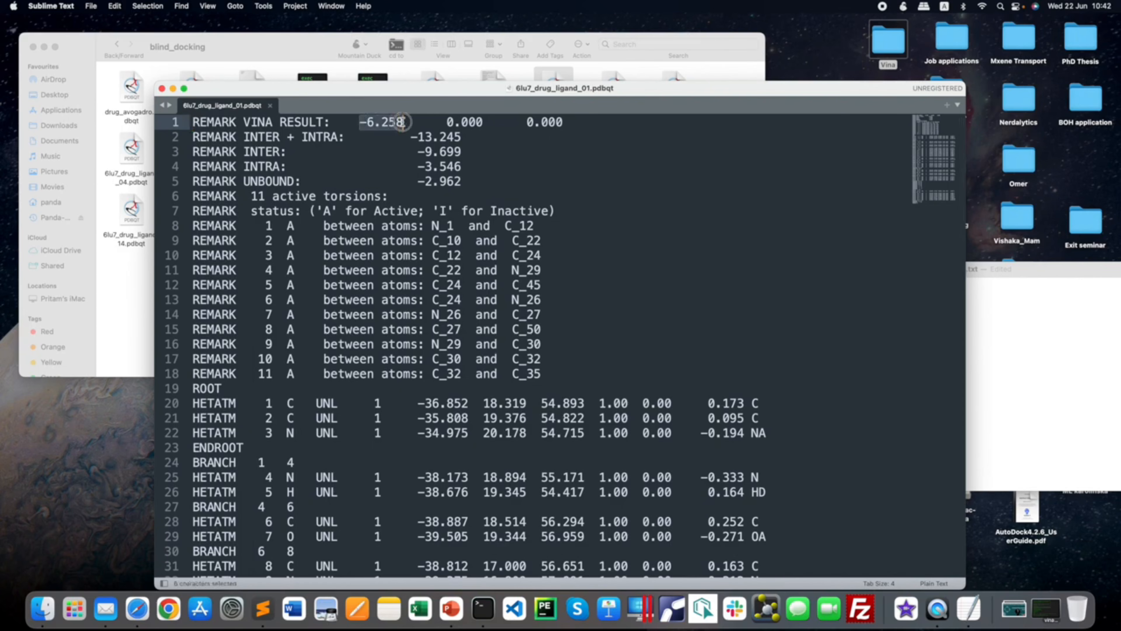
scroll(368, 195, down, 10)
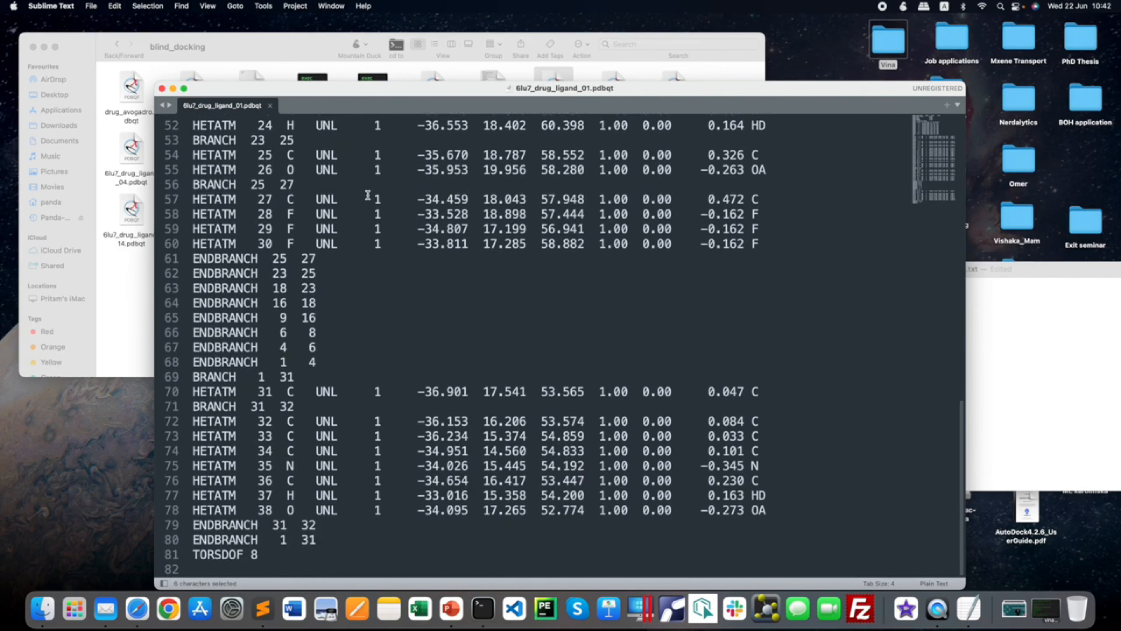
scroll(367, 195, up, 10)
scroll(367, 194, down, 10)
scroll(368, 195, up, 10)
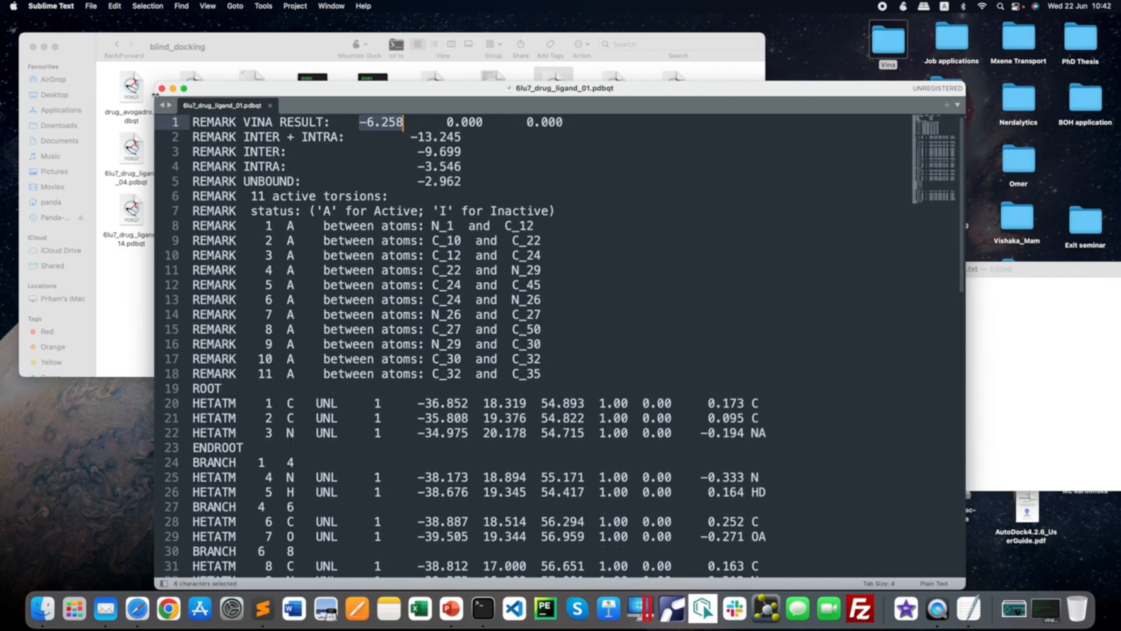
click(162, 89)
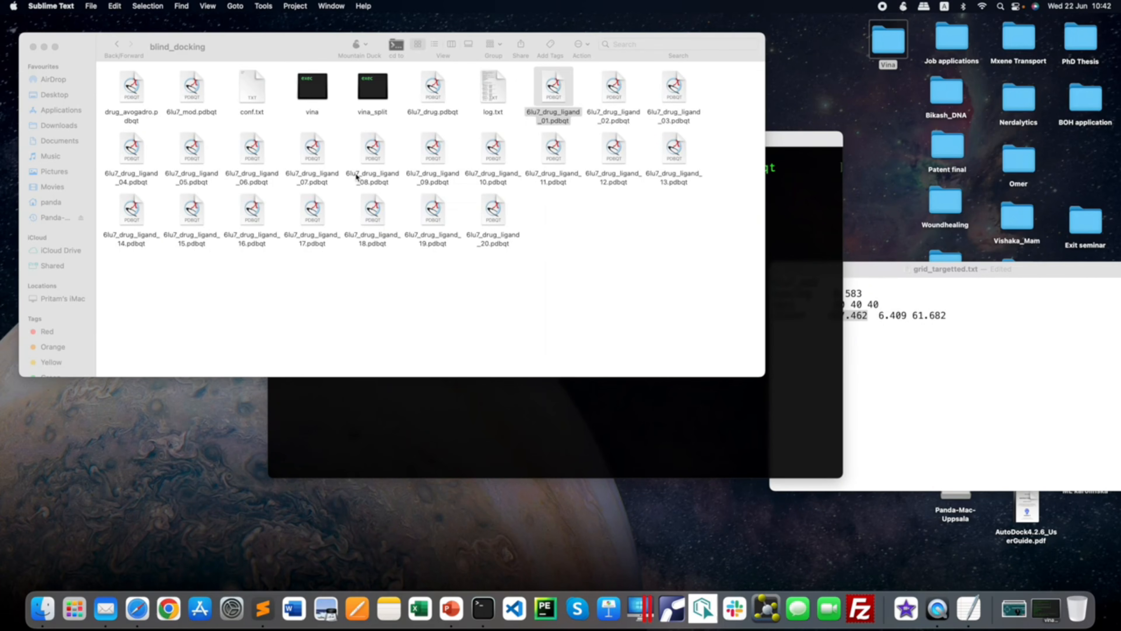
- Check the targeted_docking folder's contents and bring up the terminal window running its docking to see the progress
click(422, 96)
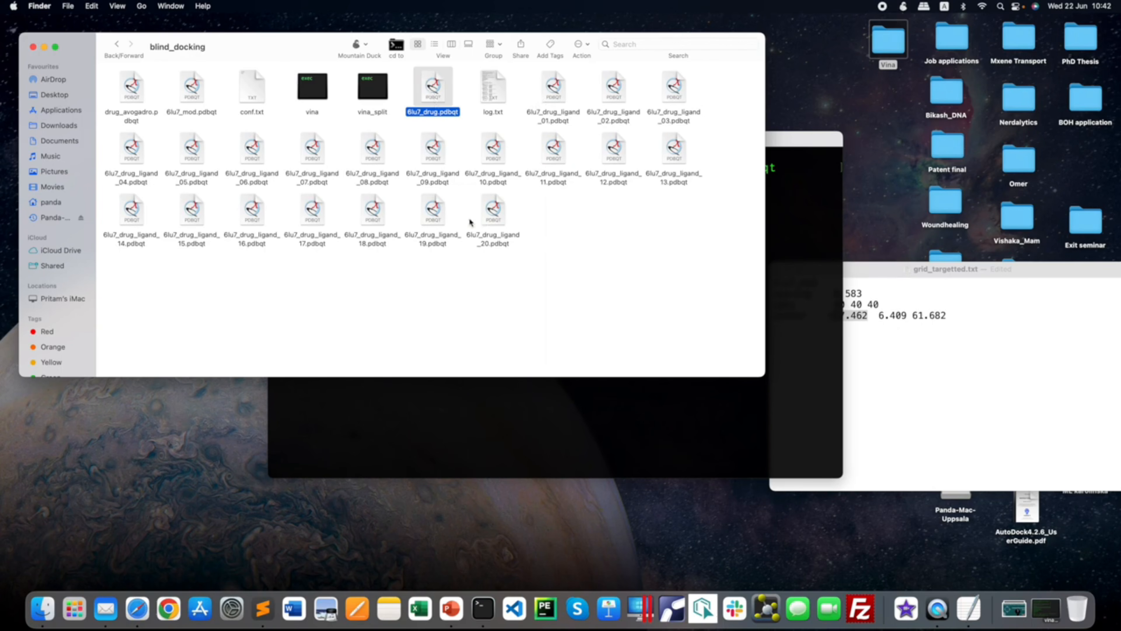
click(114, 44)
double_click(466, 104)
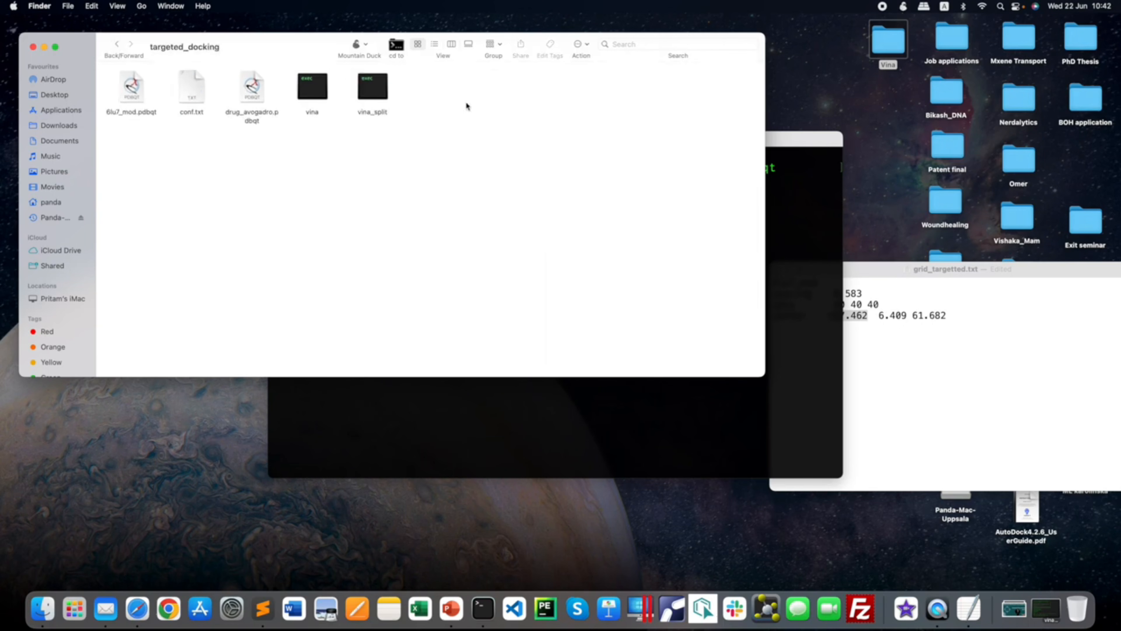
click(806, 327)
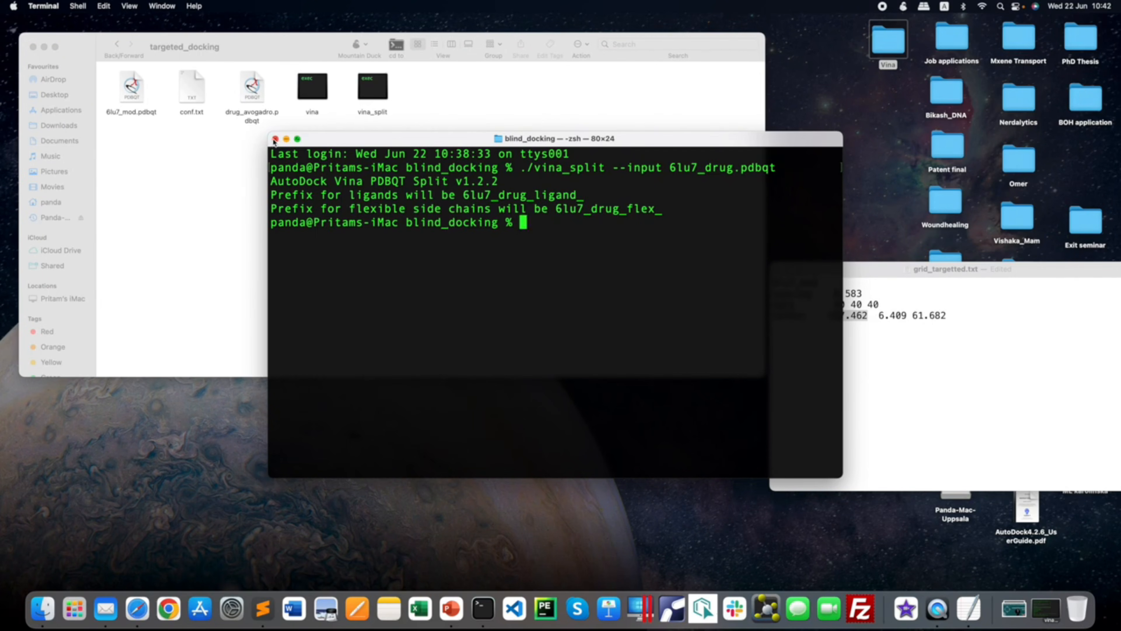
click(472, 140)
drag(472, 141, 711, 279)
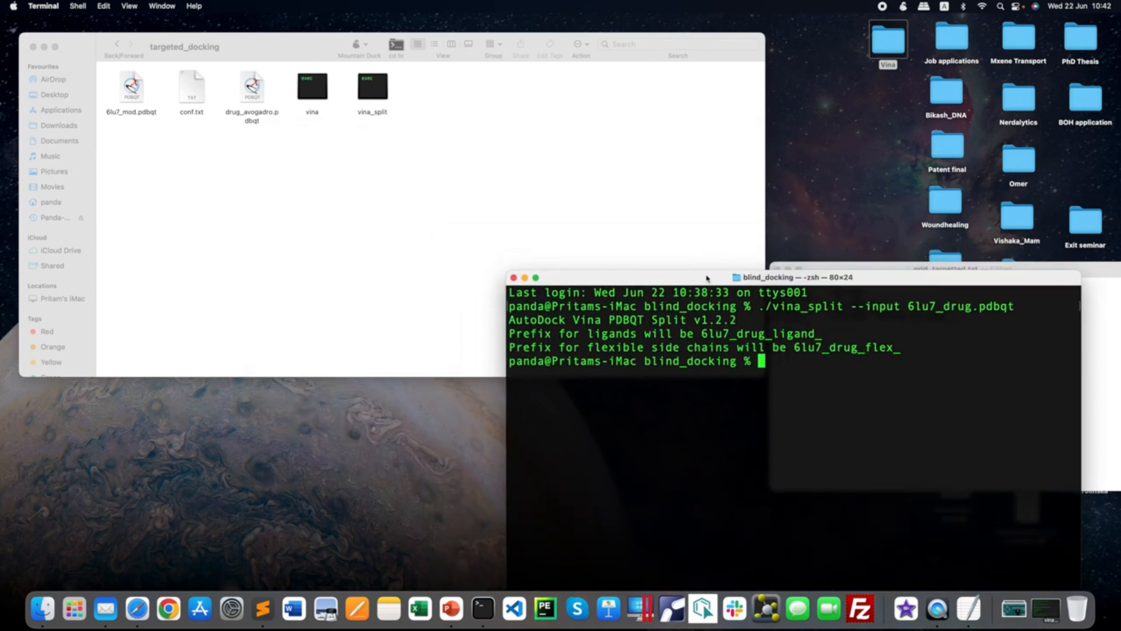
right_click(483, 608)
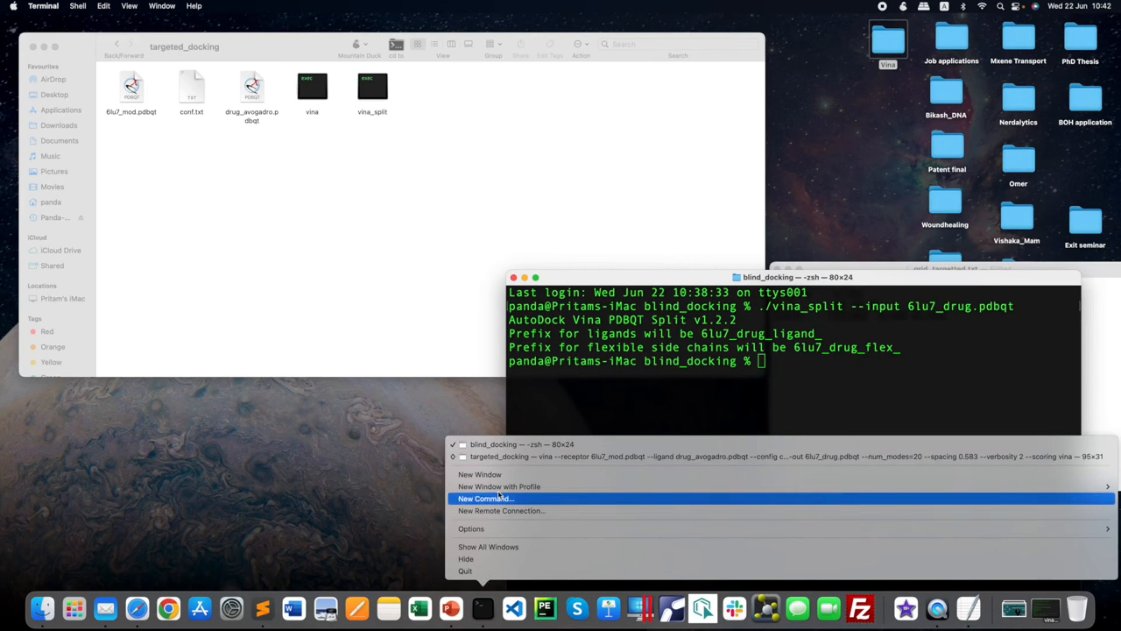
click(500, 458)
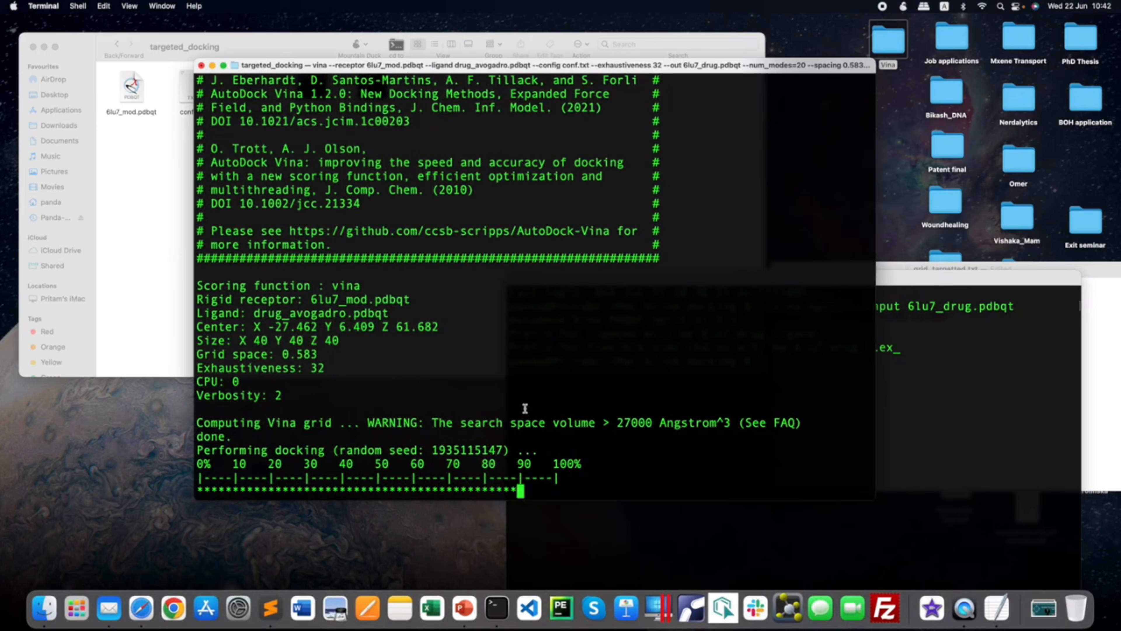
- Run ./vina_split --help in the blind_docking terminal to list the tool's options
click(1012, 463)
drag(795, 282, 671, 115)
text(./)
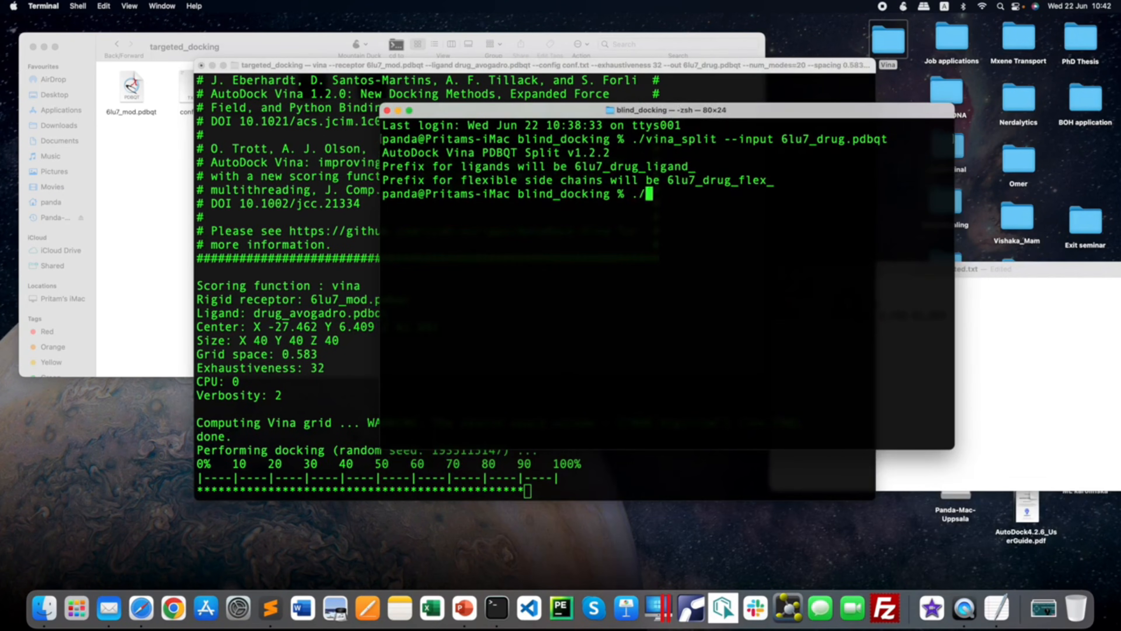
text(vina_)
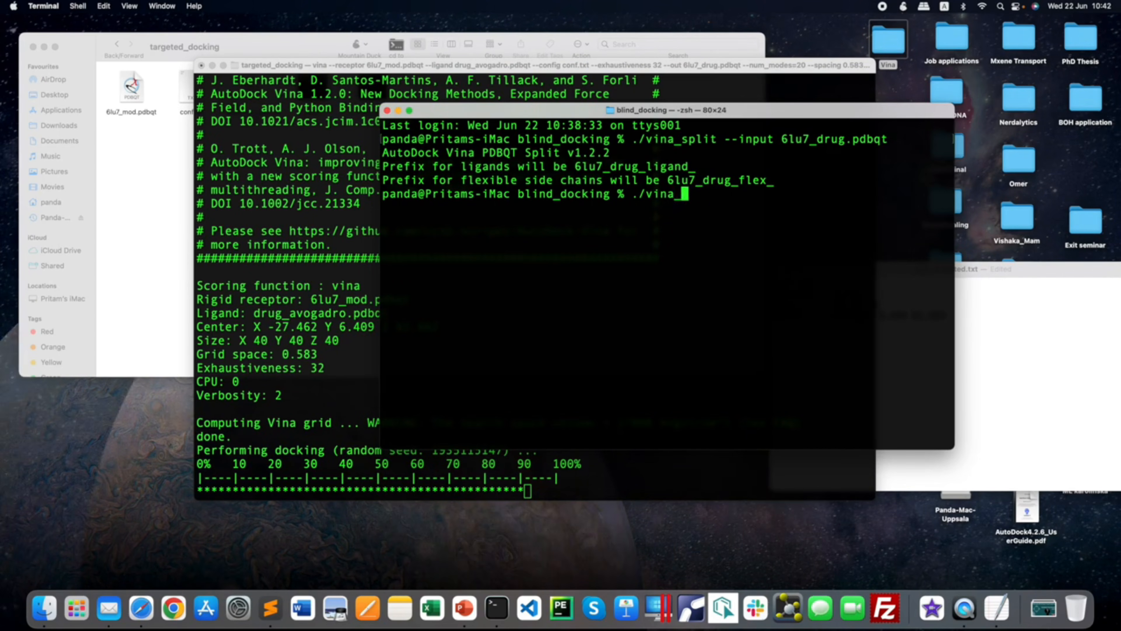
text(split )
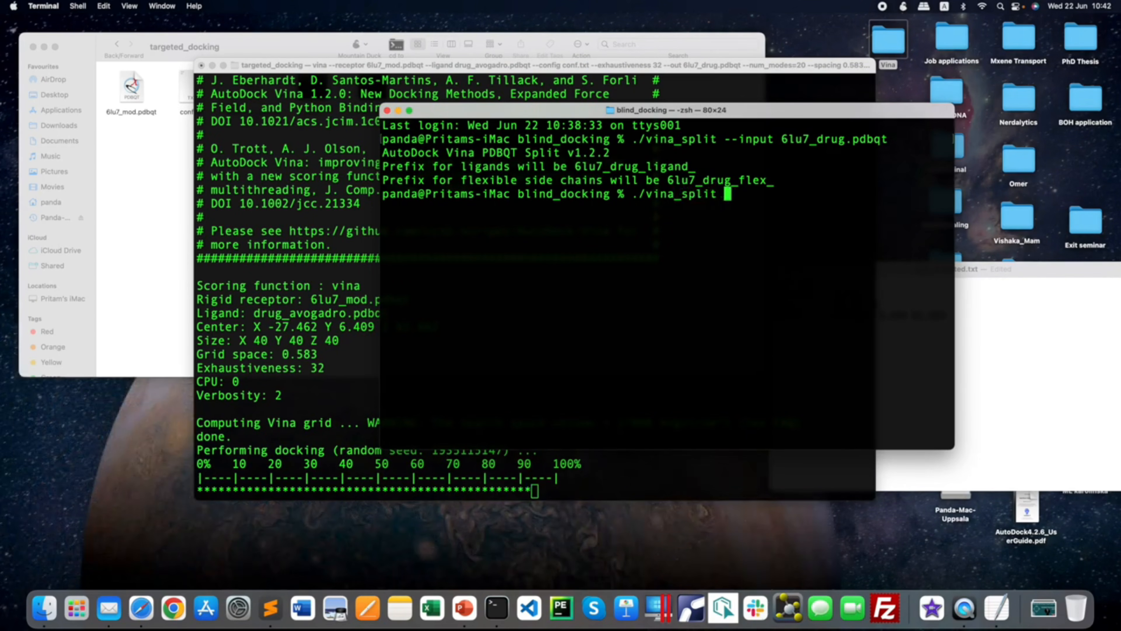
text(--help)
key(Return)
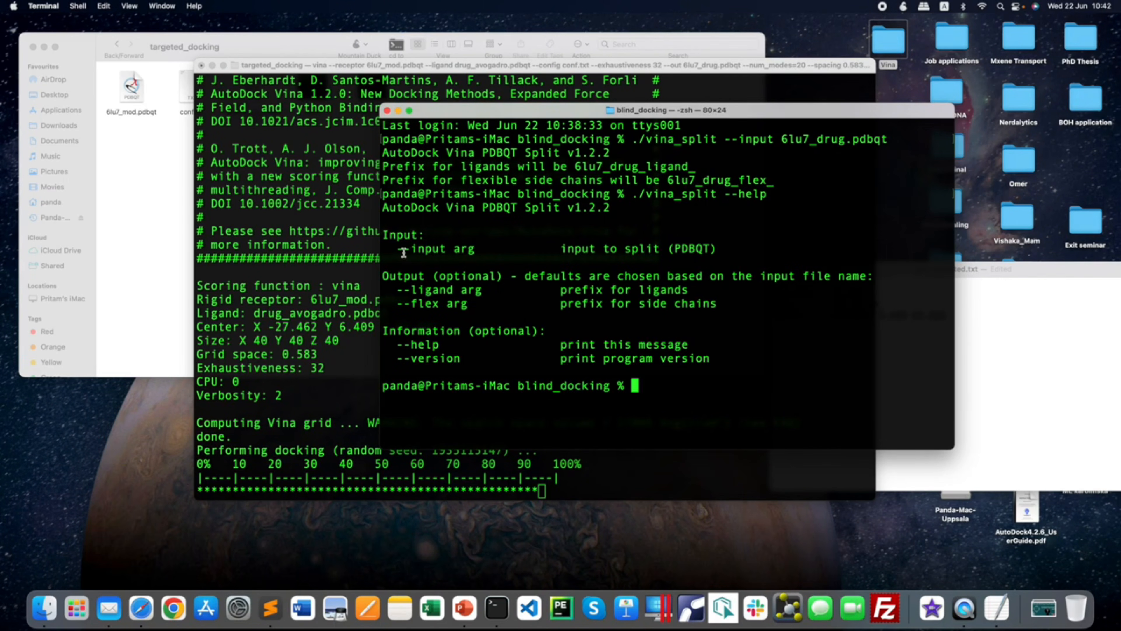
- Compare the --input option in the vina_split help with 6lu7_drug.pdbqt and the split ligand files in the blind_docking folder
click(212, 65)
drag(404, 248, 492, 248)
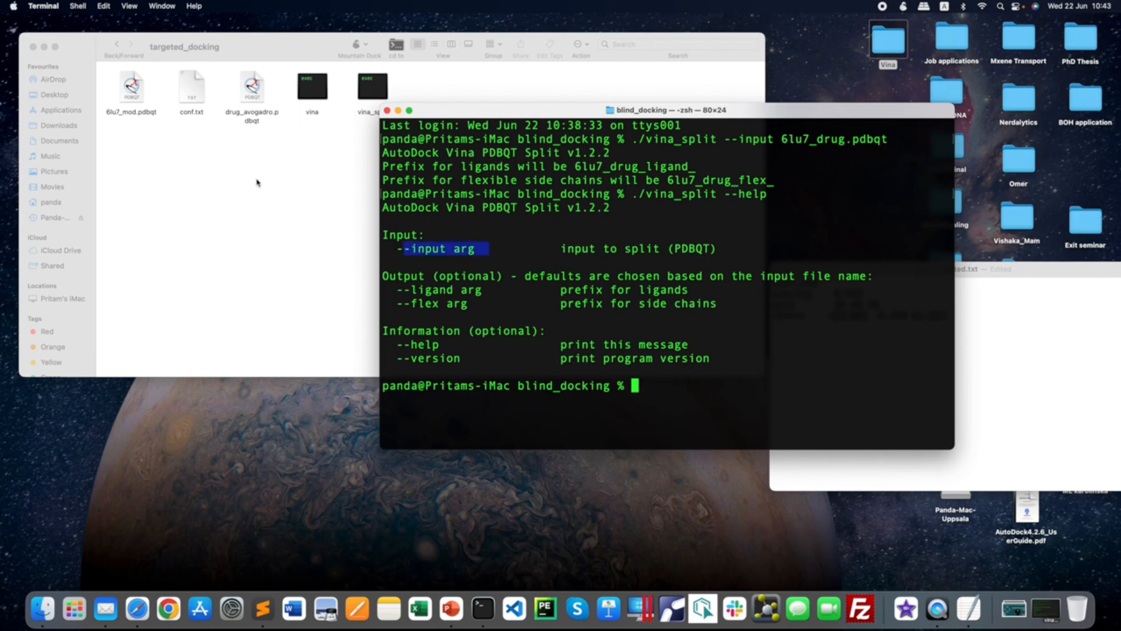
click(107, 54)
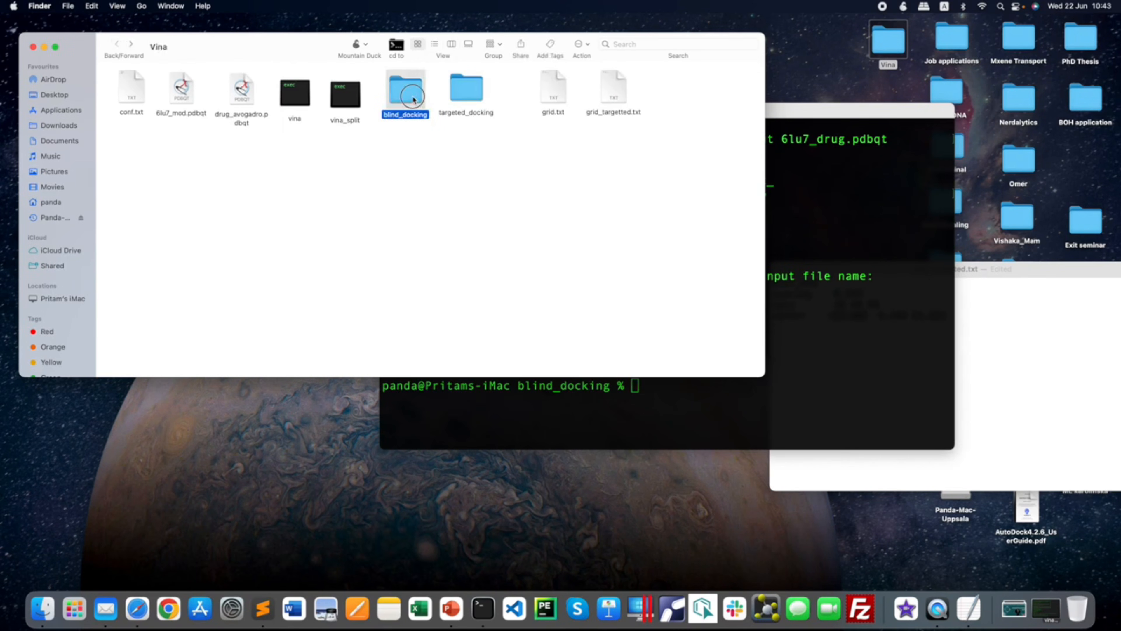
double_click(405, 90)
click(433, 90)
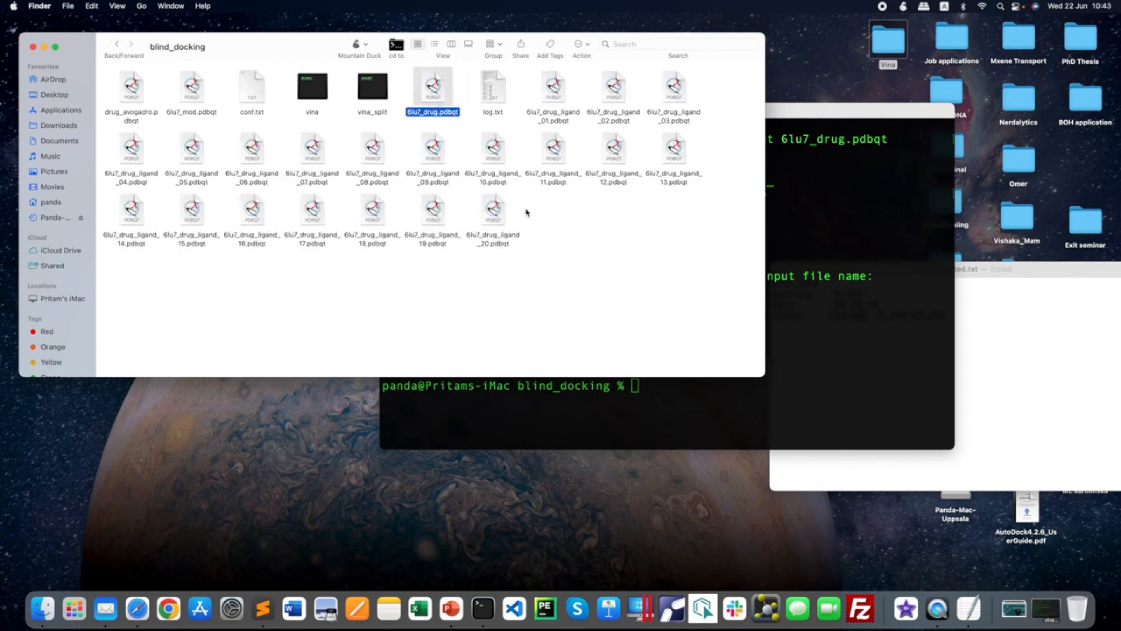
scroll(568, 245, down, 1)
click(811, 308)
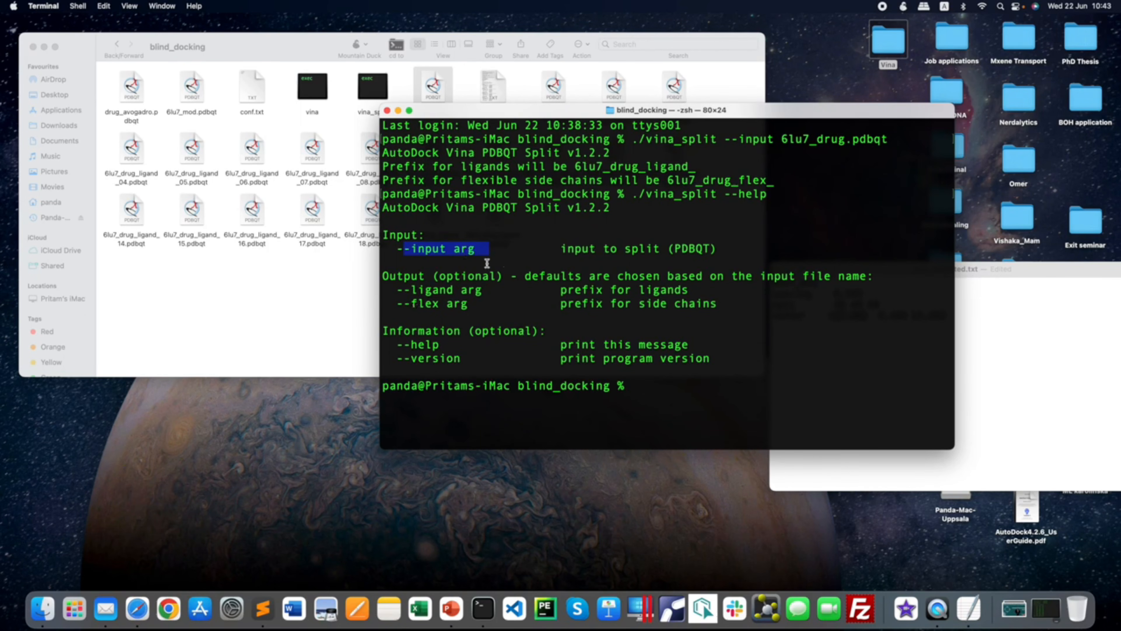
click(657, 387)
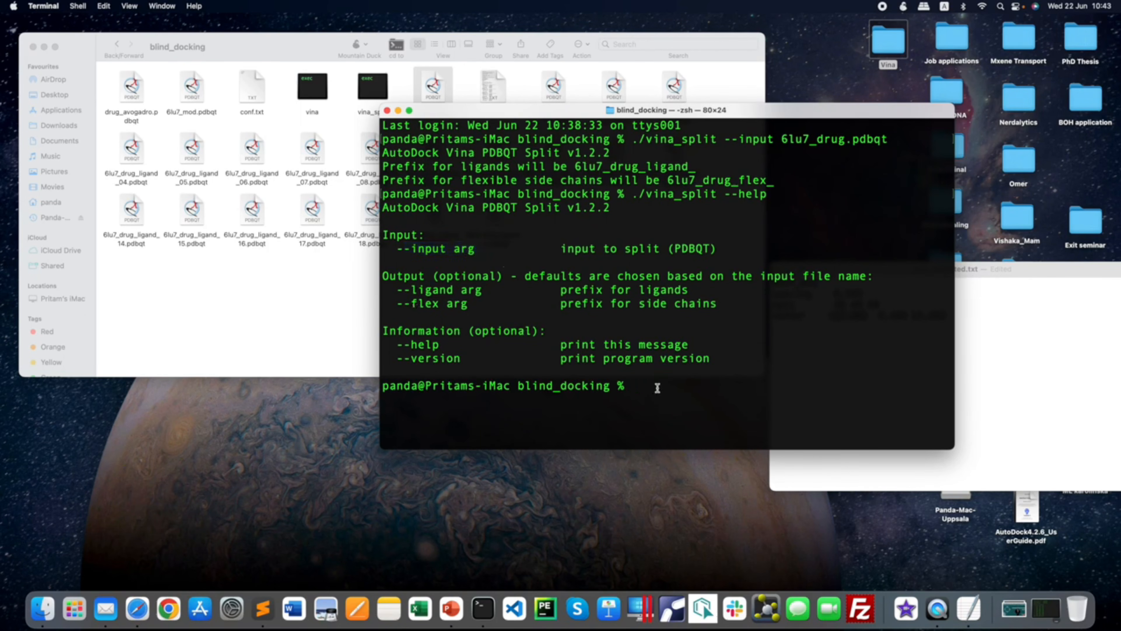
- Recall the ./vina_split --input 6lu7_drug.pdbqt command in the blind_docking terminal without running it, and close that terminal window
key(Up)
key(Up)
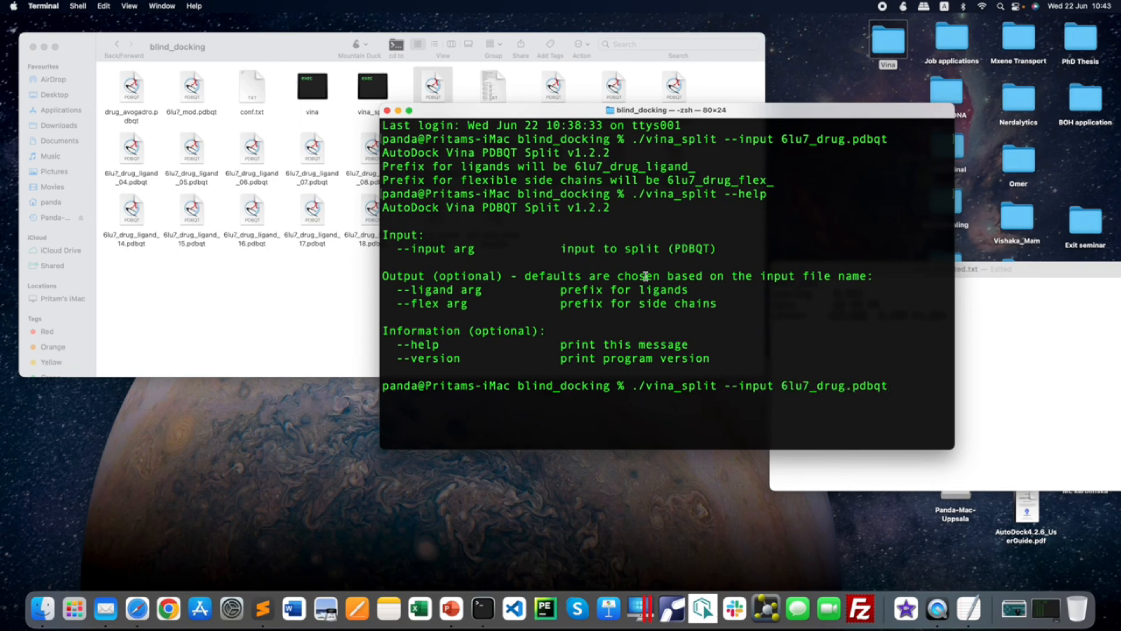
click(387, 111)
- Go to the targeted_docking folder, review its docking terminal's results table and run settings, and close that terminal
key(super+bracketleft)
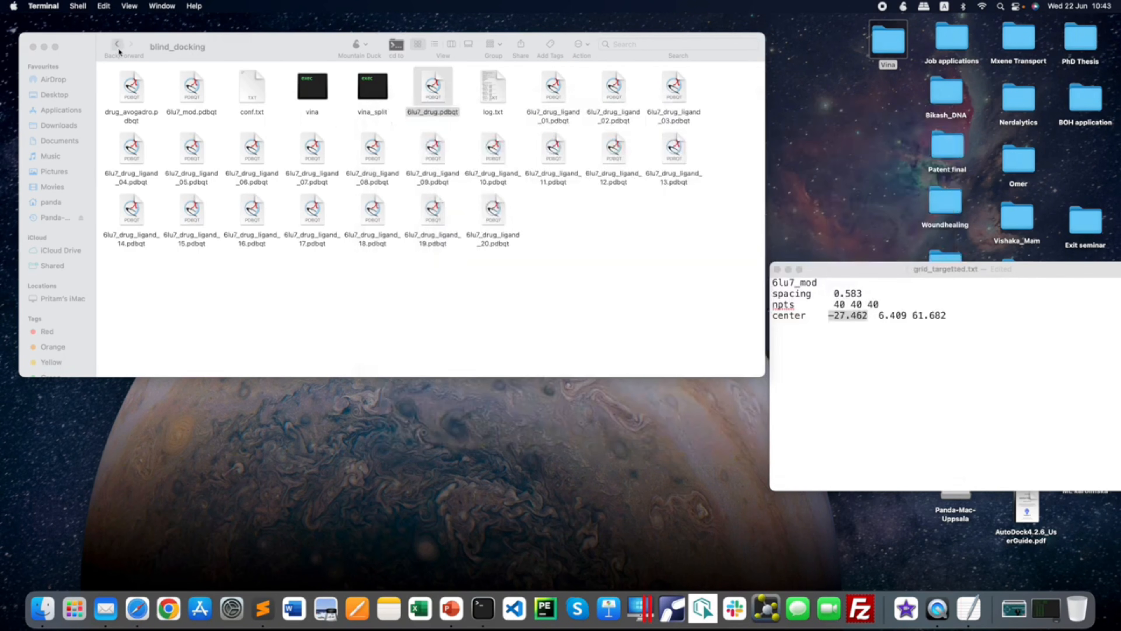
double_click(466, 102)
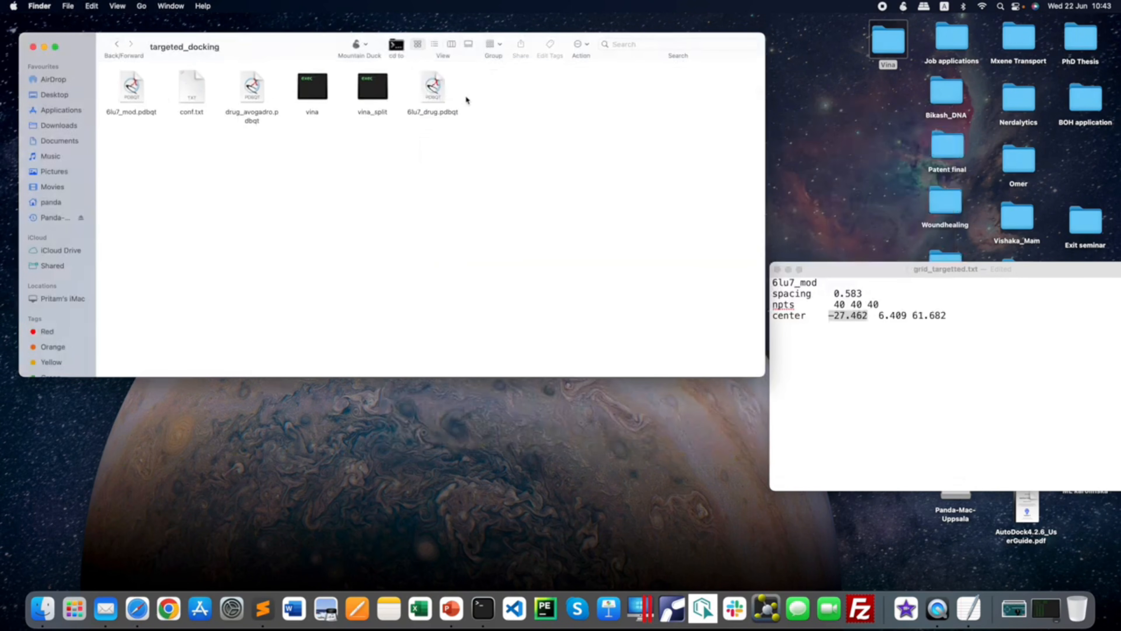
right_click(483, 608)
click(515, 457)
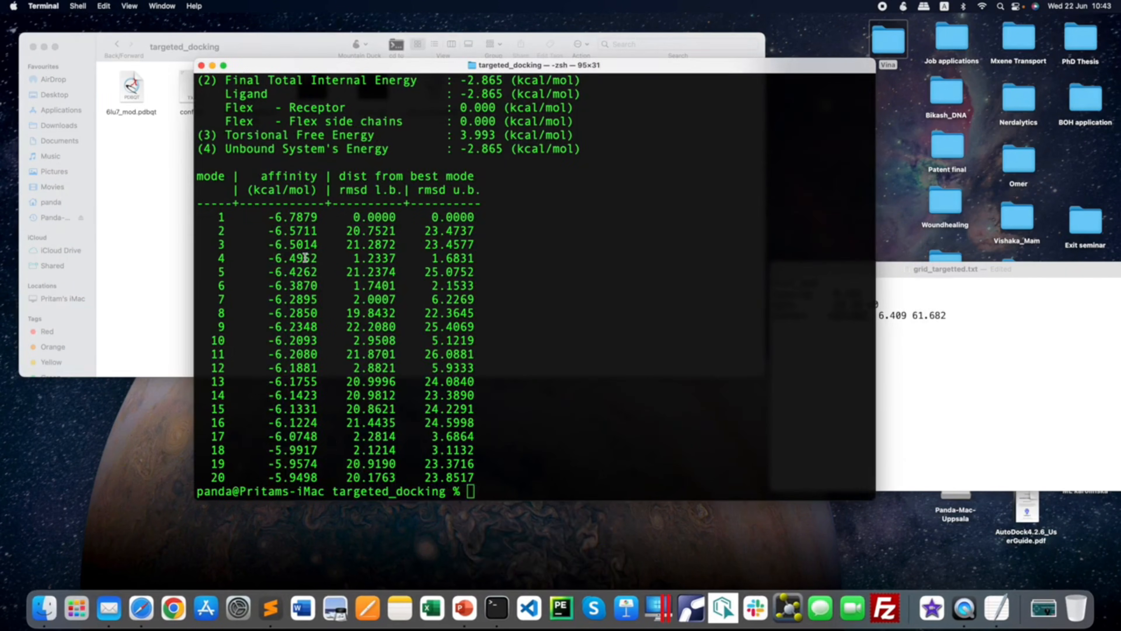
scroll(403, 299, up, 15)
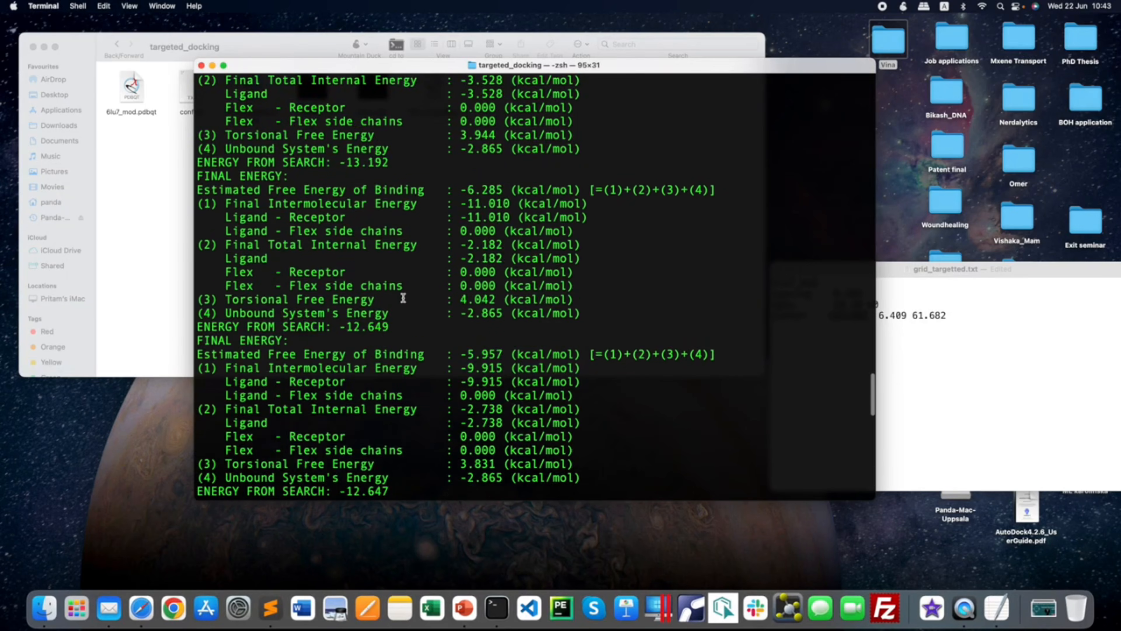
scroll(403, 299, up, 5)
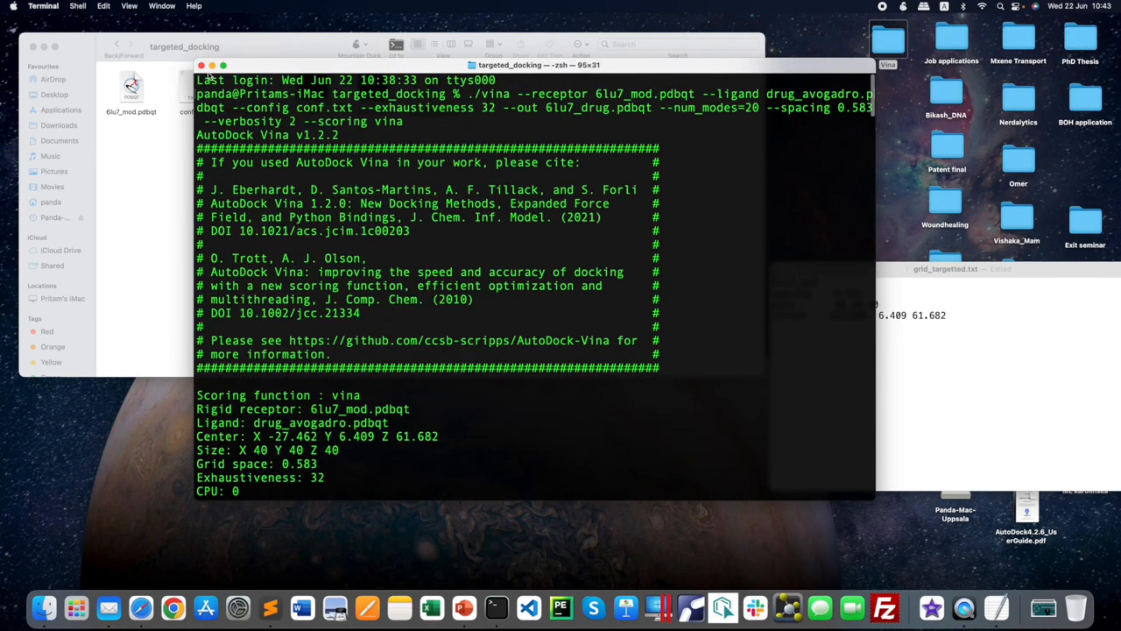
click(201, 65)
- Run ./vina_split --input 6lu7_drug.pdbqt in a new terminal at the targeted_docking folder, and close the terminal
click(441, 173)
click(395, 49)
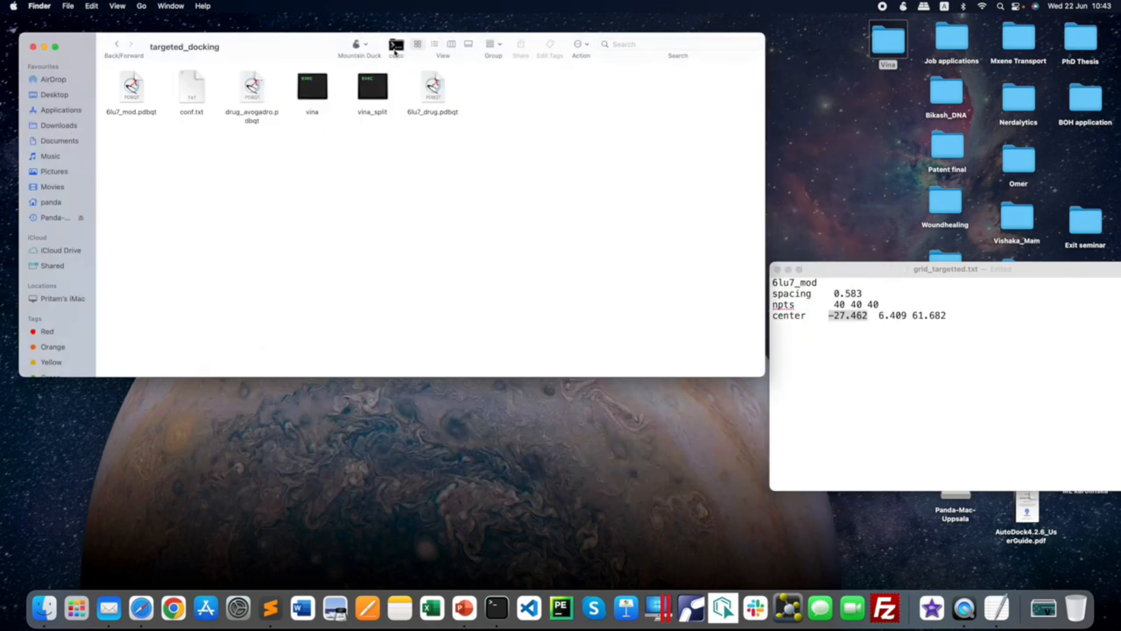
key(super+plus)
key(super+plus)
text(./vina_split --input 6lu7_drug)
key(Tab)
key(Return)
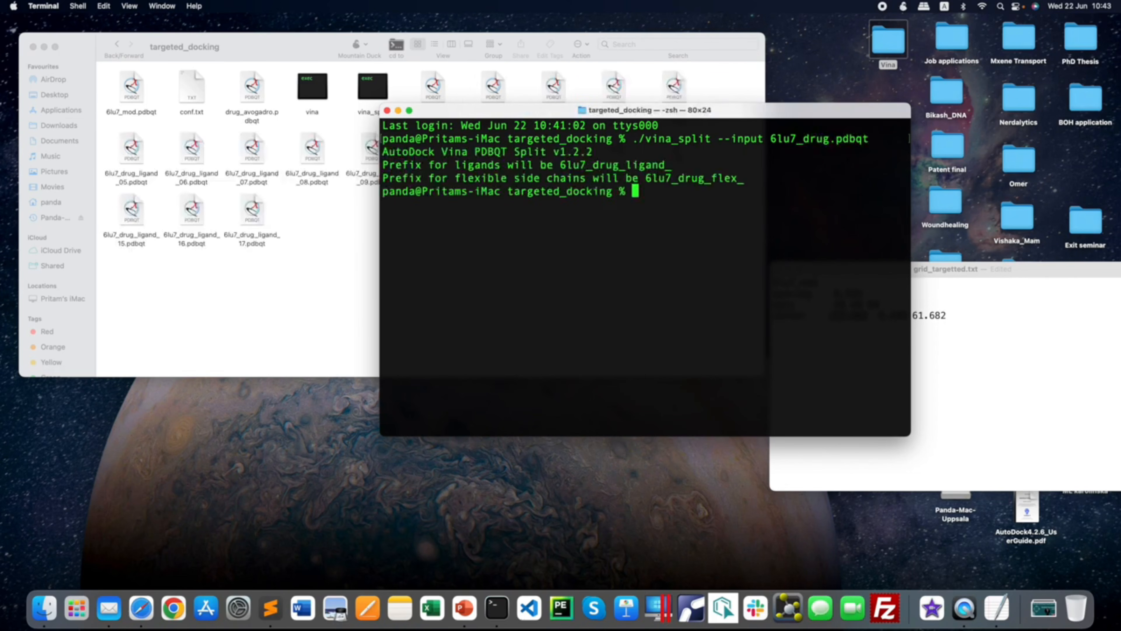
click(387, 111)
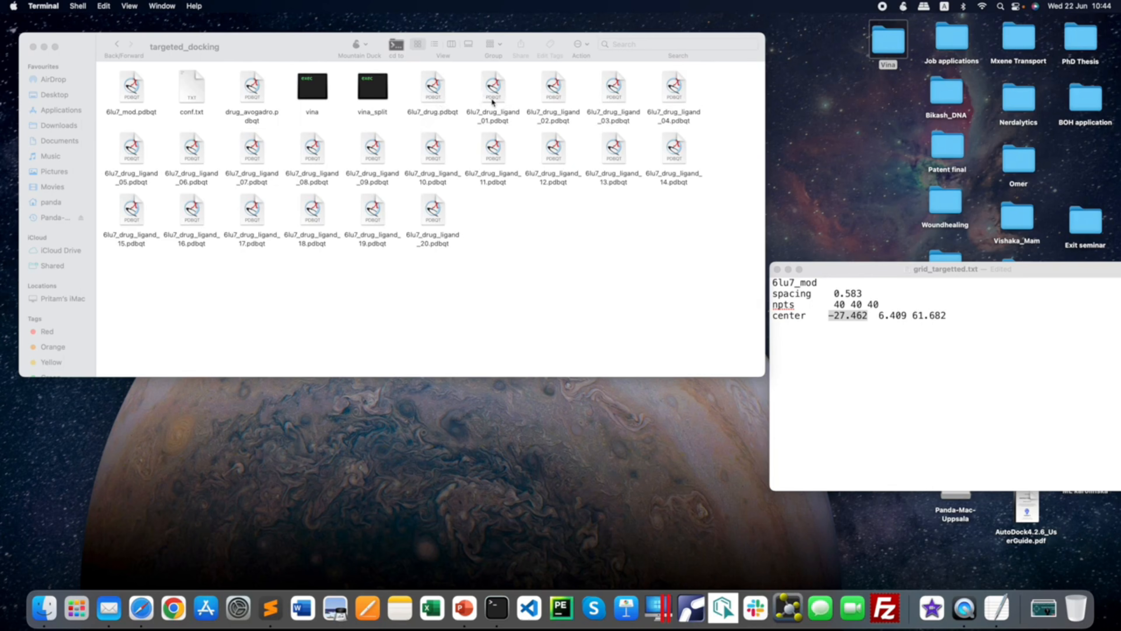
- Move the targeted_docking window slightly aside and close the grid_targetted.txt file
drag(304, 49, 371, 44)
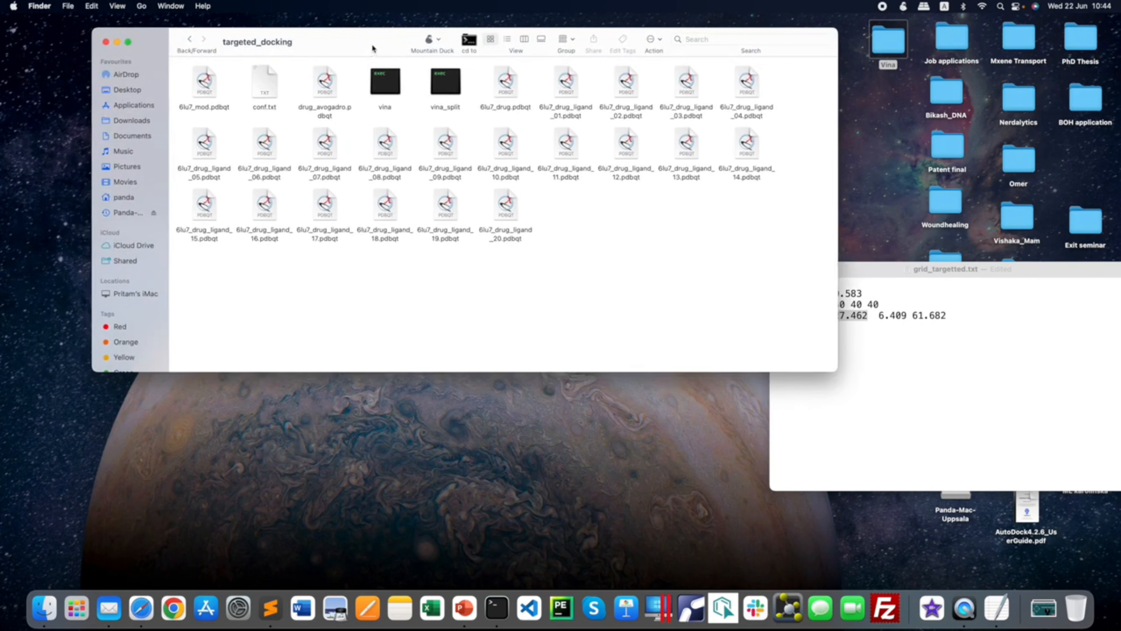
click(908, 366)
click(778, 270)
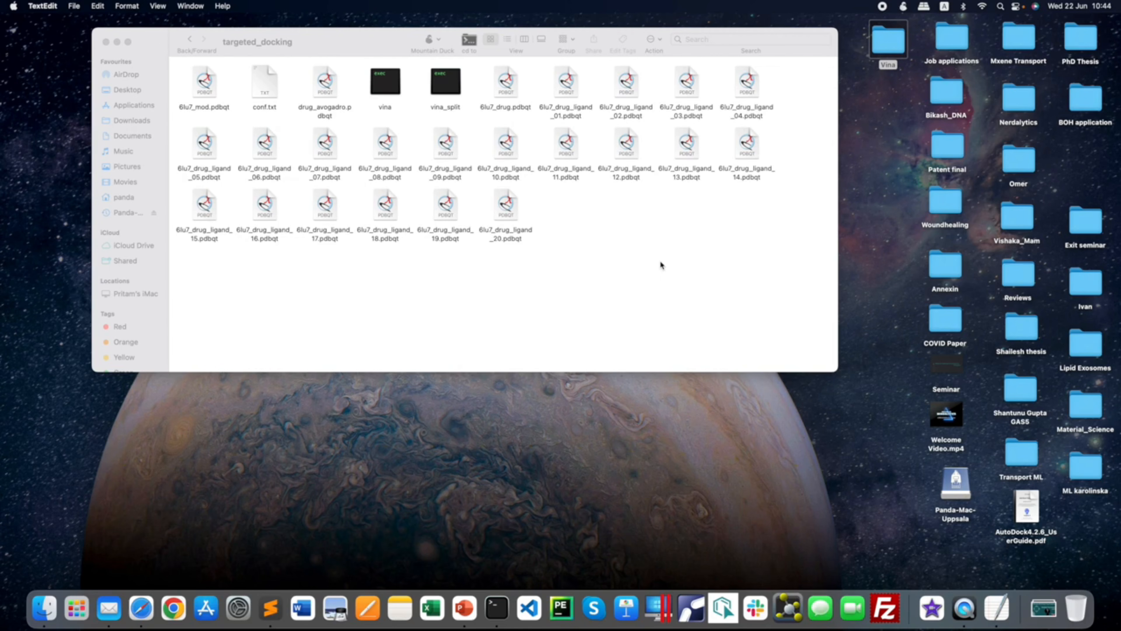
- Open 6lu7_drug_ligand_01.pdbqt from targeted_docking in ChimeraX, examine the single ligand pose from several angles, and close the viewer
double_click(566, 88)
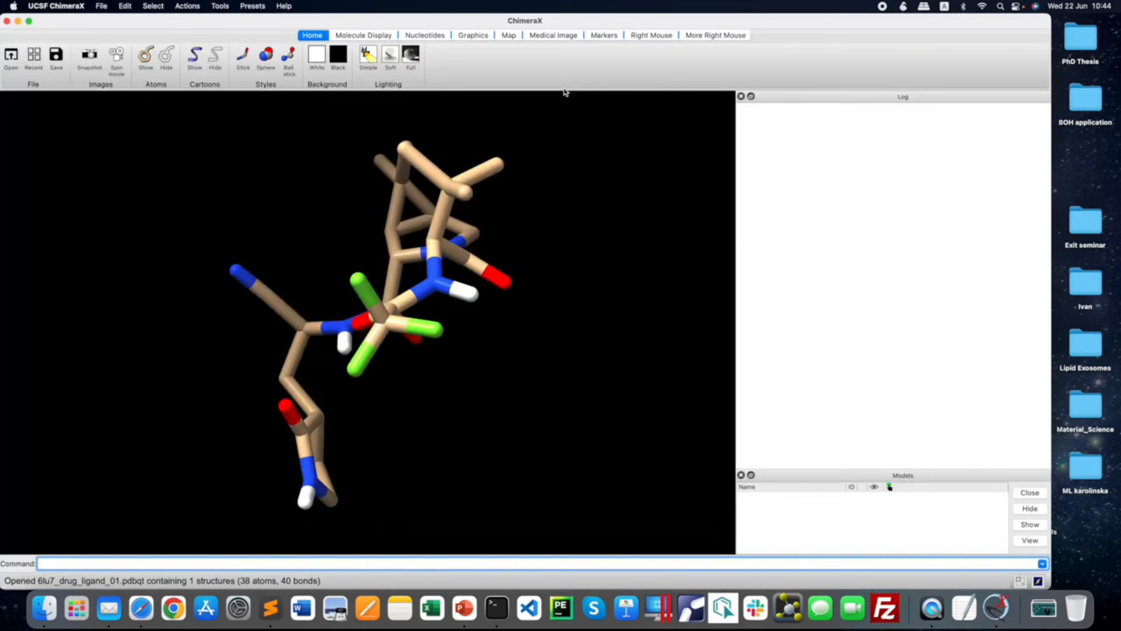
drag(376, 349, 418, 356)
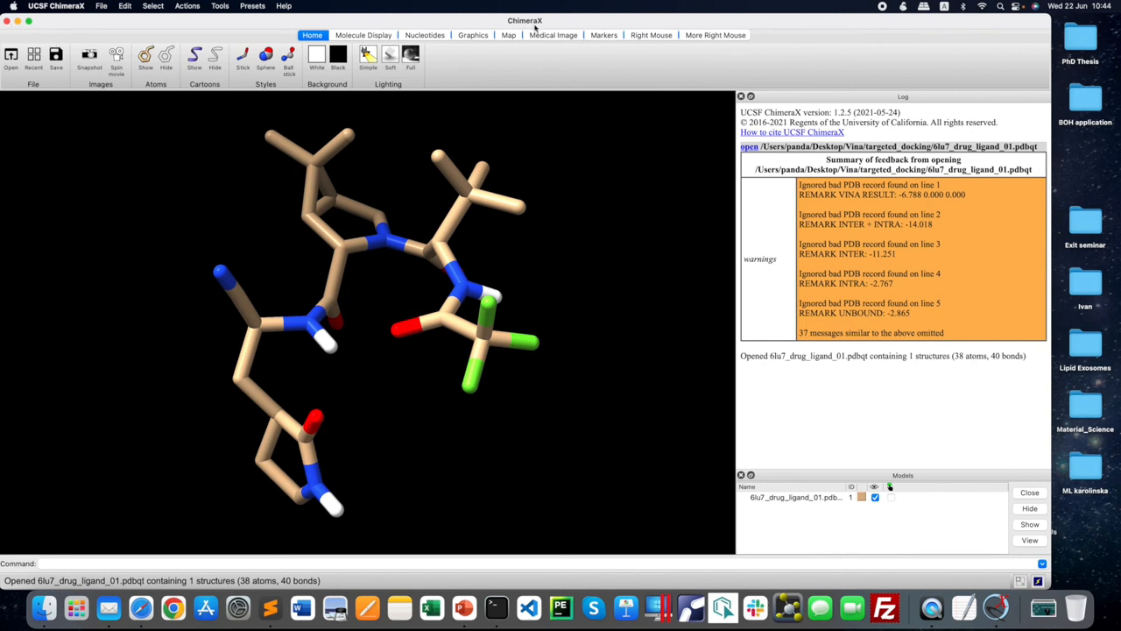
mouse_move(388, 261)
mouse_down()
mouse_move(426, 250)
mouse_move(508, 265)
mouse_move(388, 266)
mouse_up()
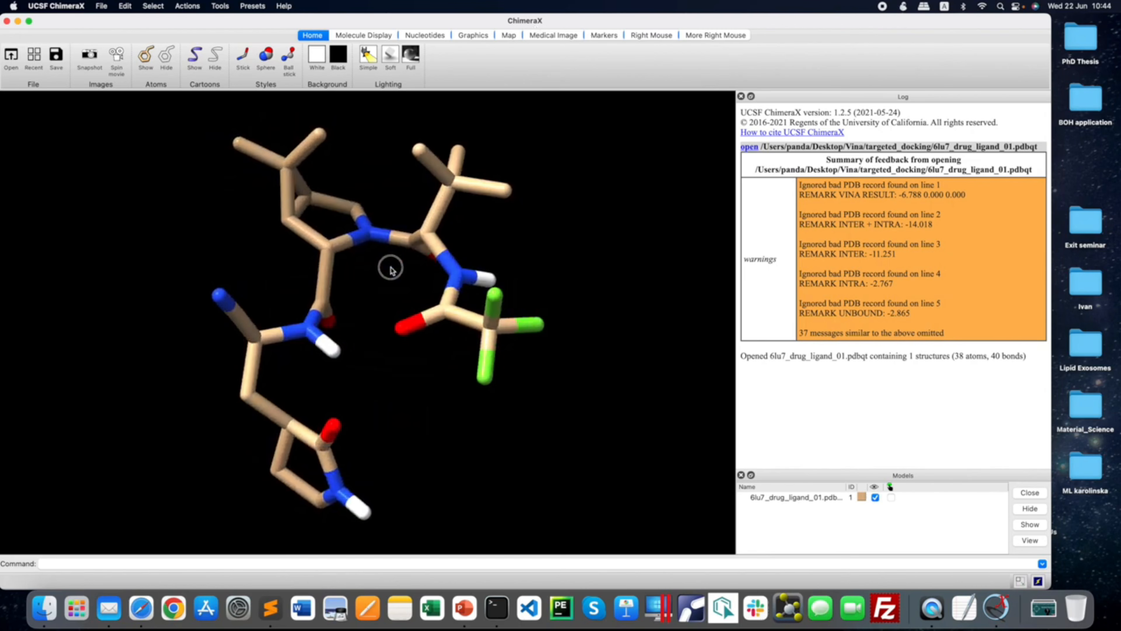
mouse_move(391, 268)
mouse_down()
mouse_move(400, 264)
mouse_move(379, 264)
mouse_move(399, 262)
mouse_up()
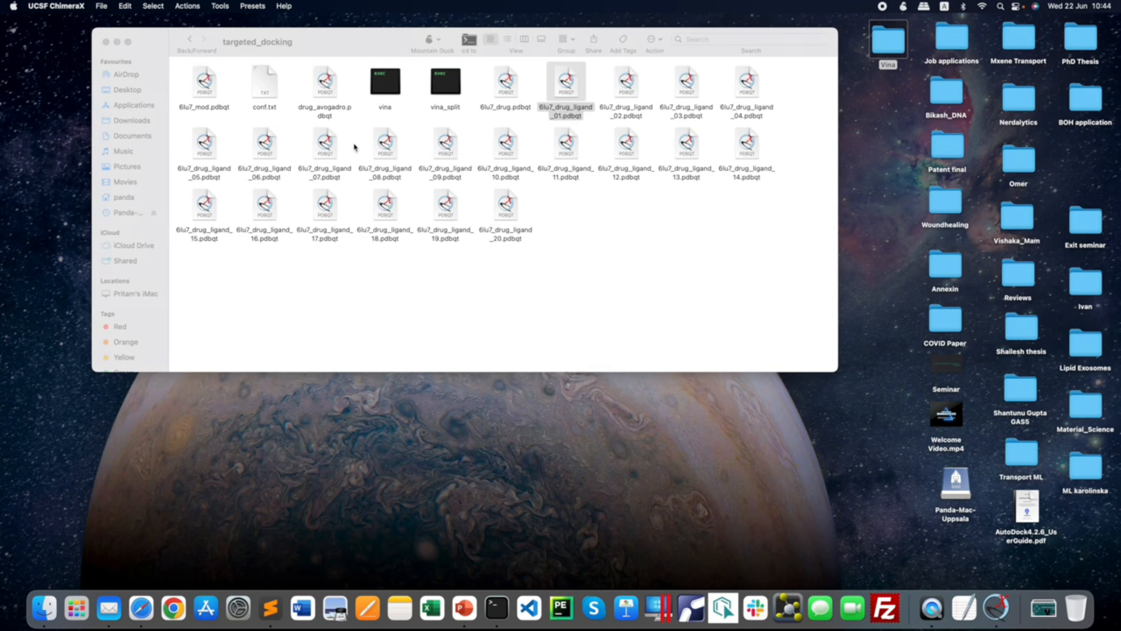
click(7, 21)
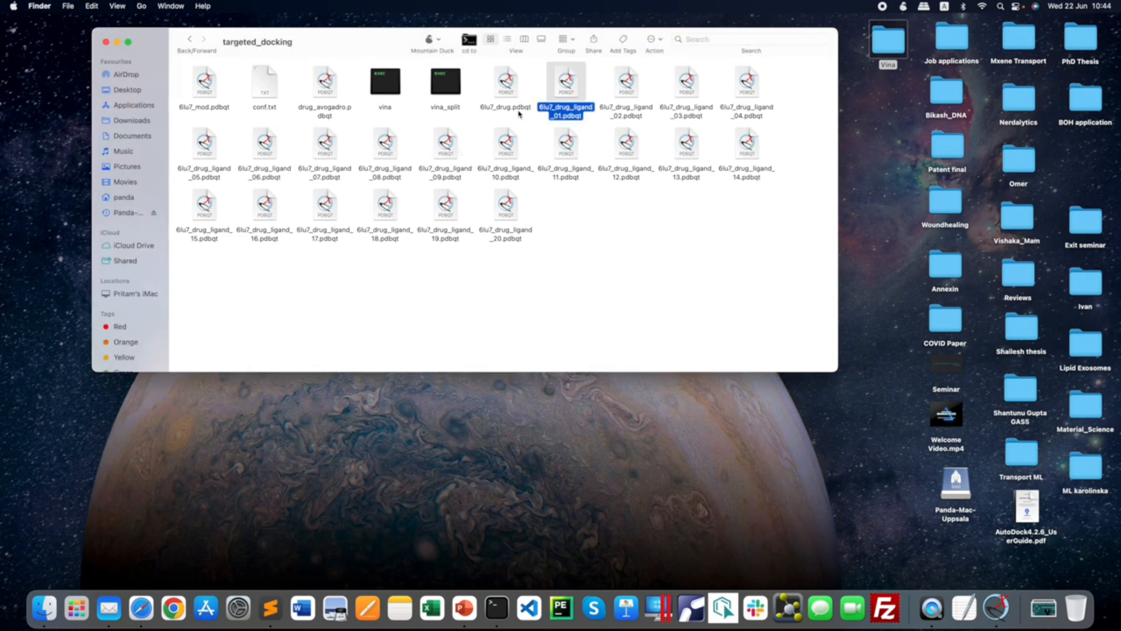
- Open 6lu7_drug.pdbqt from targeted_docking in ChimeraX, enlarge the model list, and expand its group to show the individual poses
double_click(506, 92)
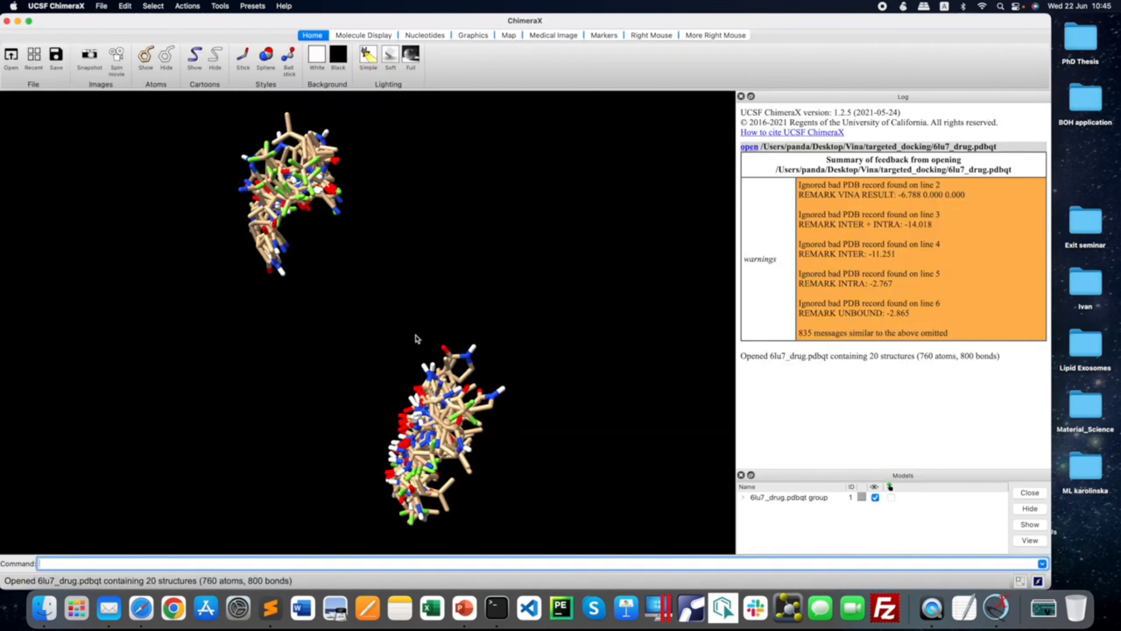
drag(353, 316, 310, 321)
drag(800, 470, 791, 153)
click(742, 182)
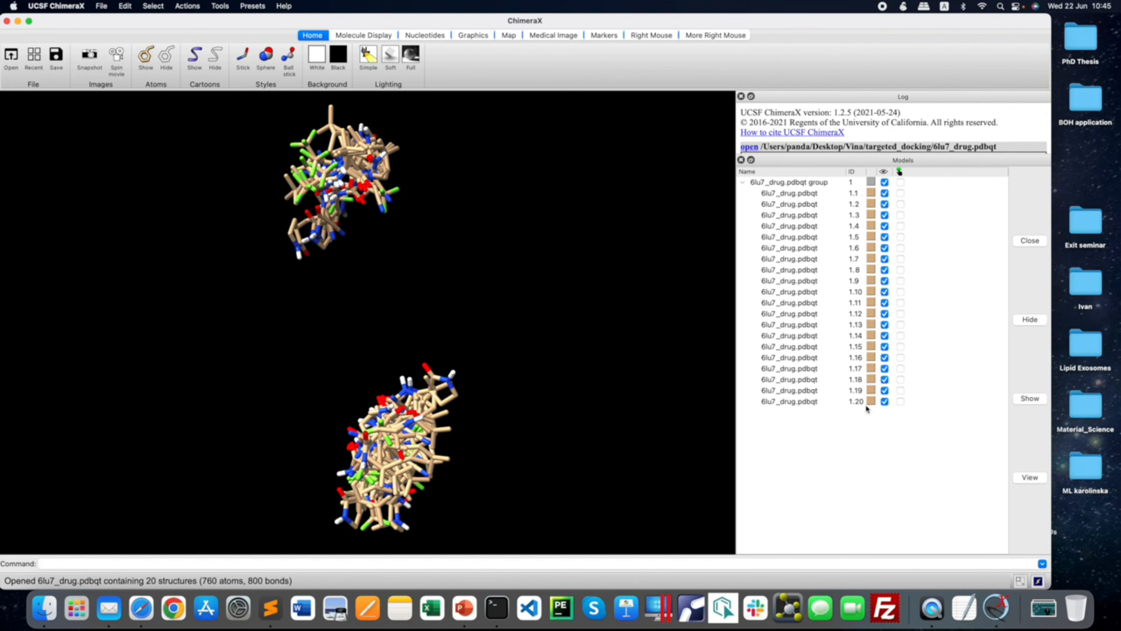
- Select poses 1.20, 1.19, 1.18 and 1.17 one after another, inspect the pose clusters from another angle, and close ChimeraX
click(900, 402)
click(901, 391)
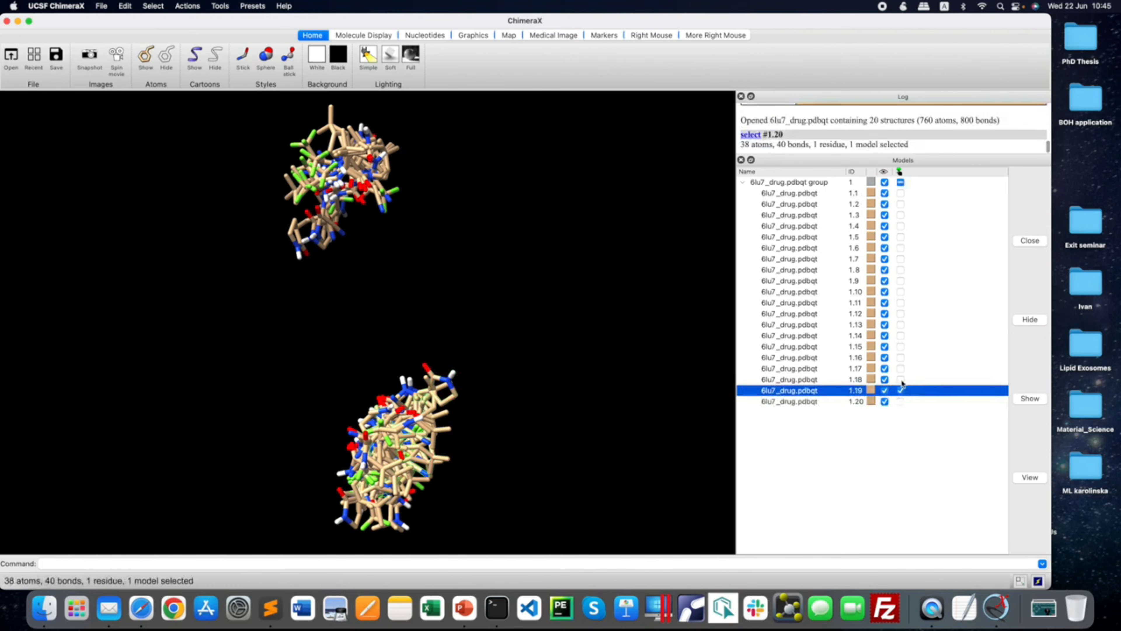
click(901, 380)
click(900, 368)
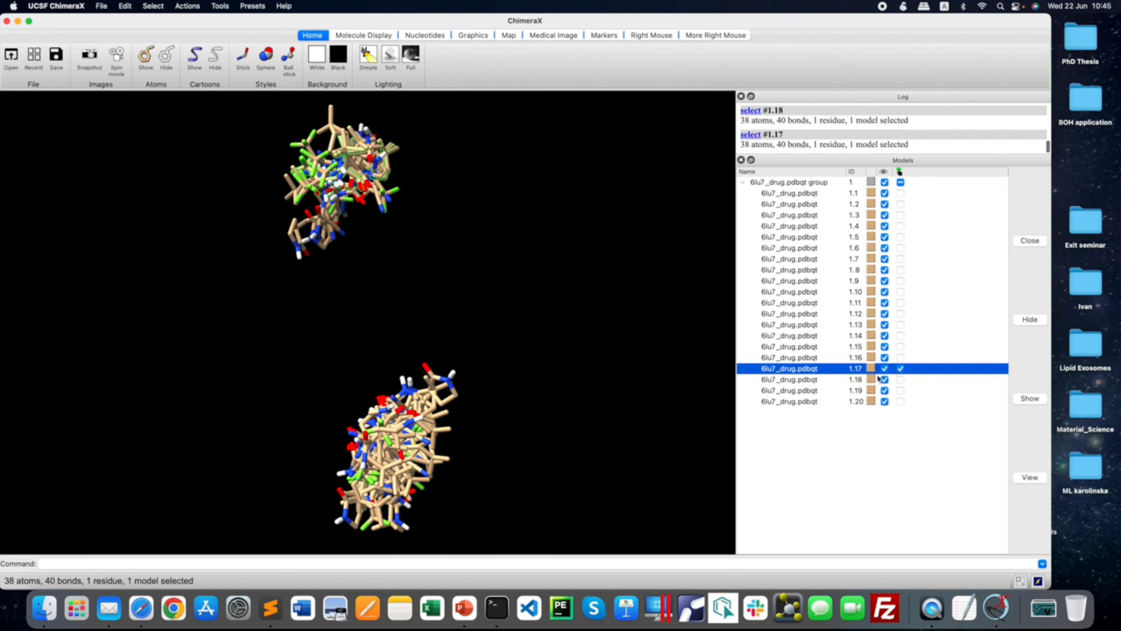
drag(422, 388, 494, 380)
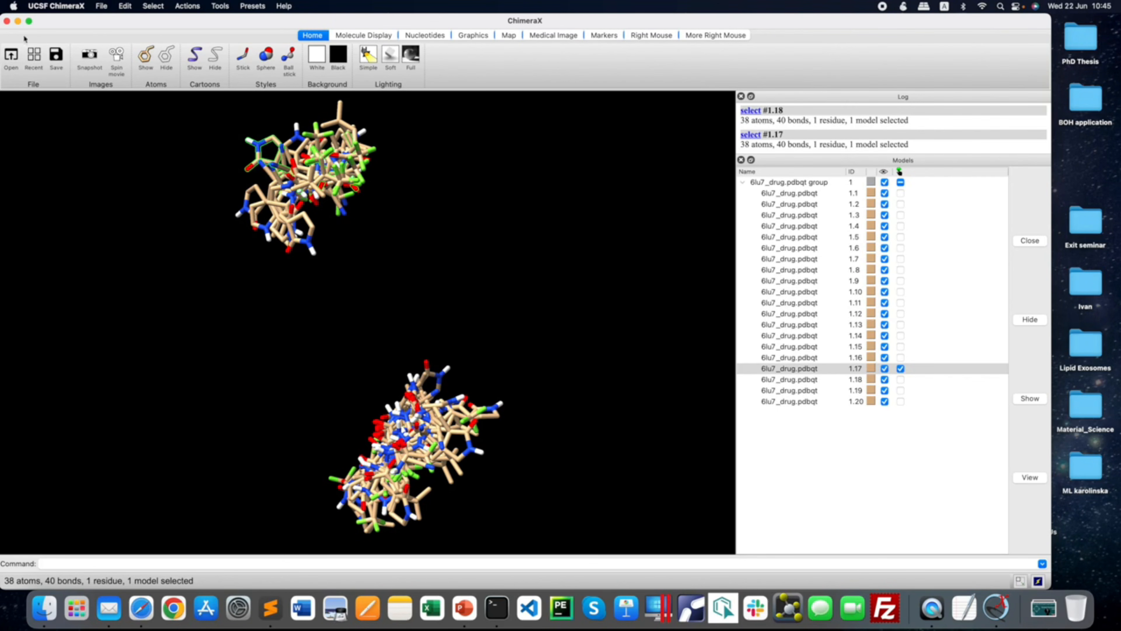
click(7, 21)
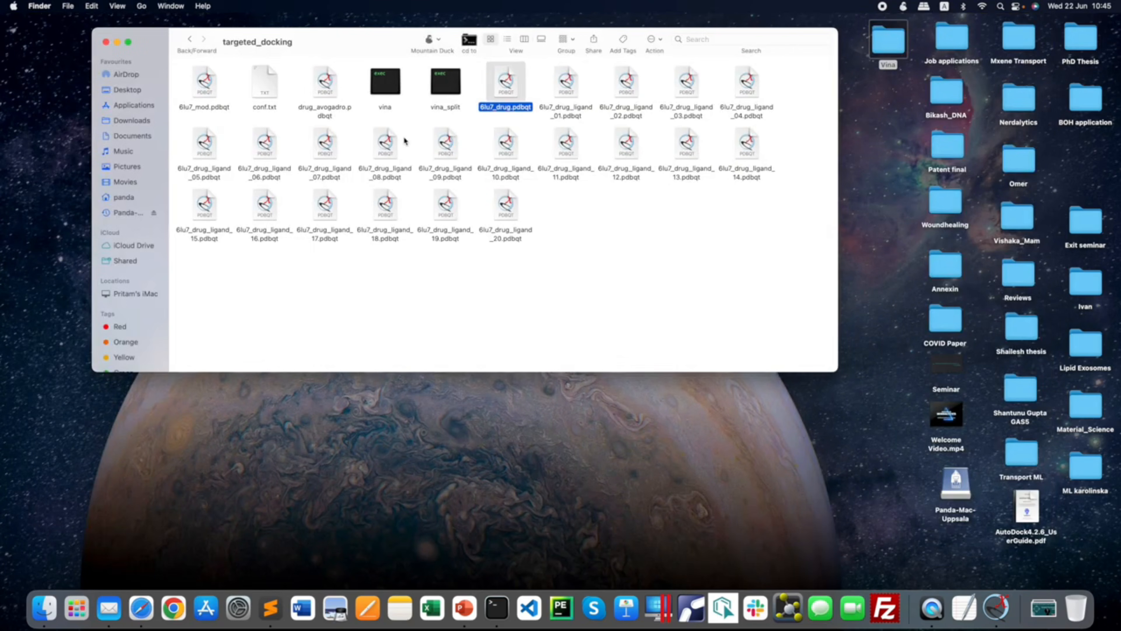
- Review the vina and vina_split programs in the Vina folder and the split ligand files in blind_docking, and close the folder window
click(534, 123)
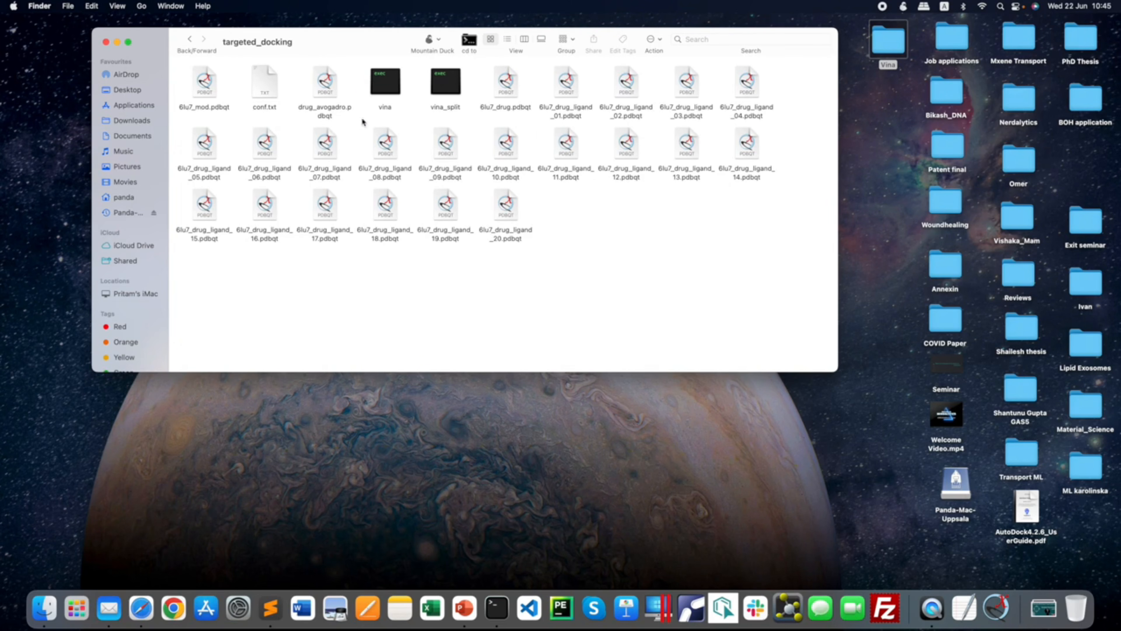
click(192, 40)
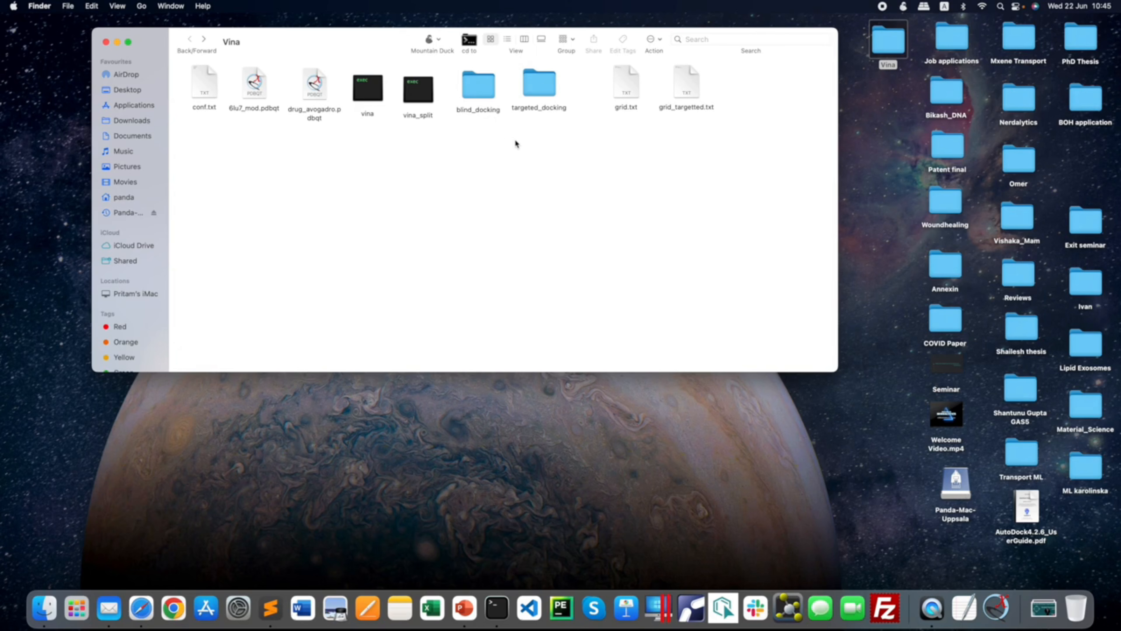
click(365, 94)
click(423, 99)
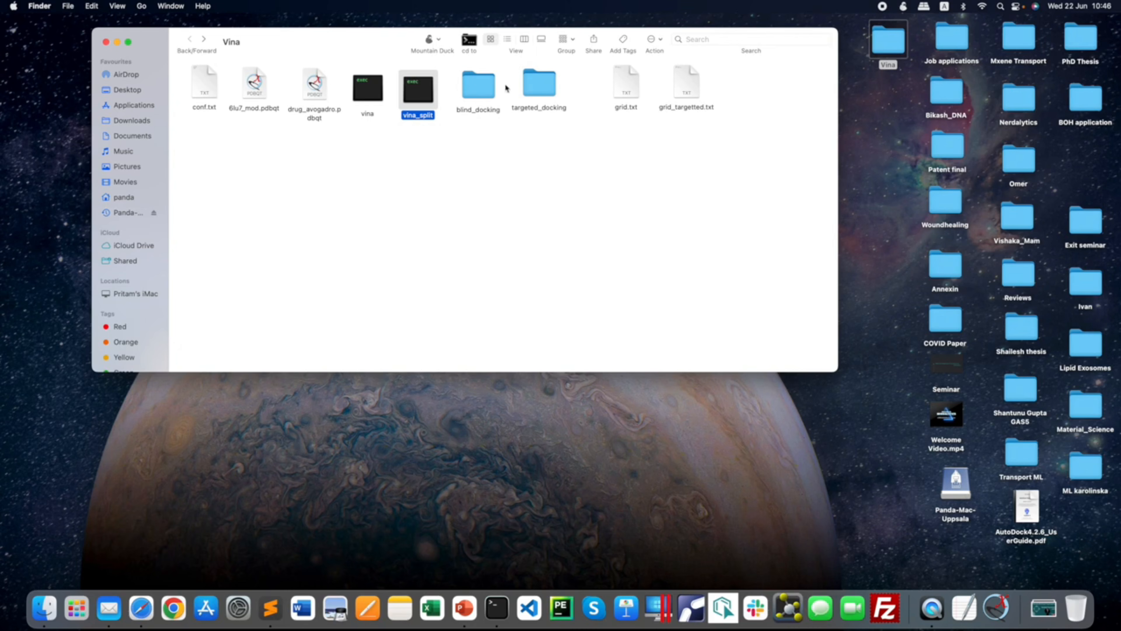
double_click(483, 84)
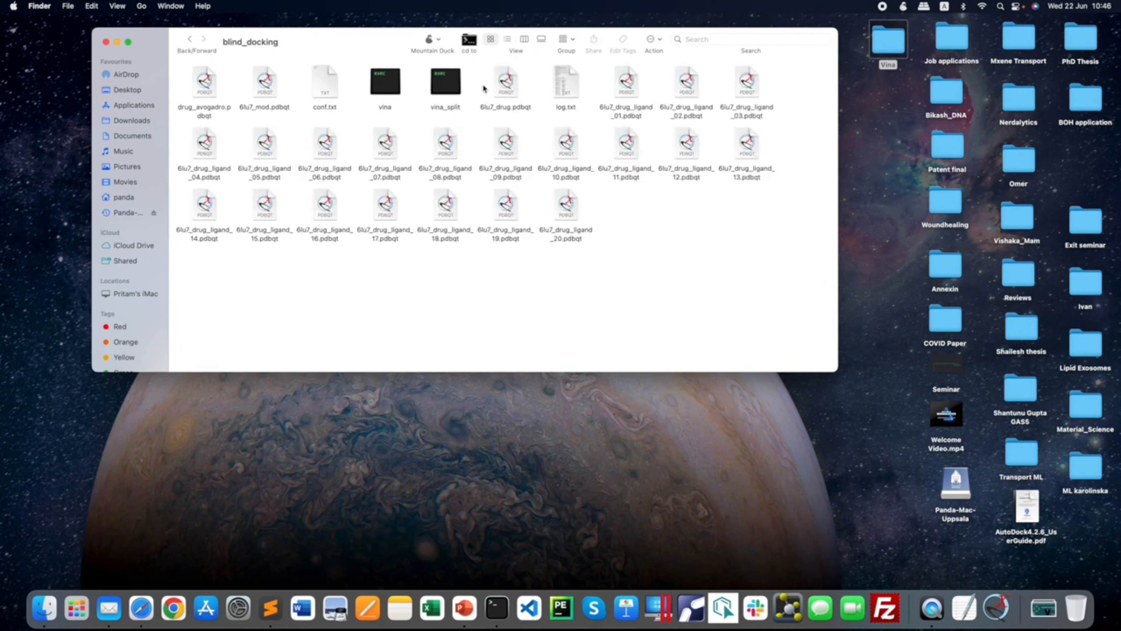
click(625, 93)
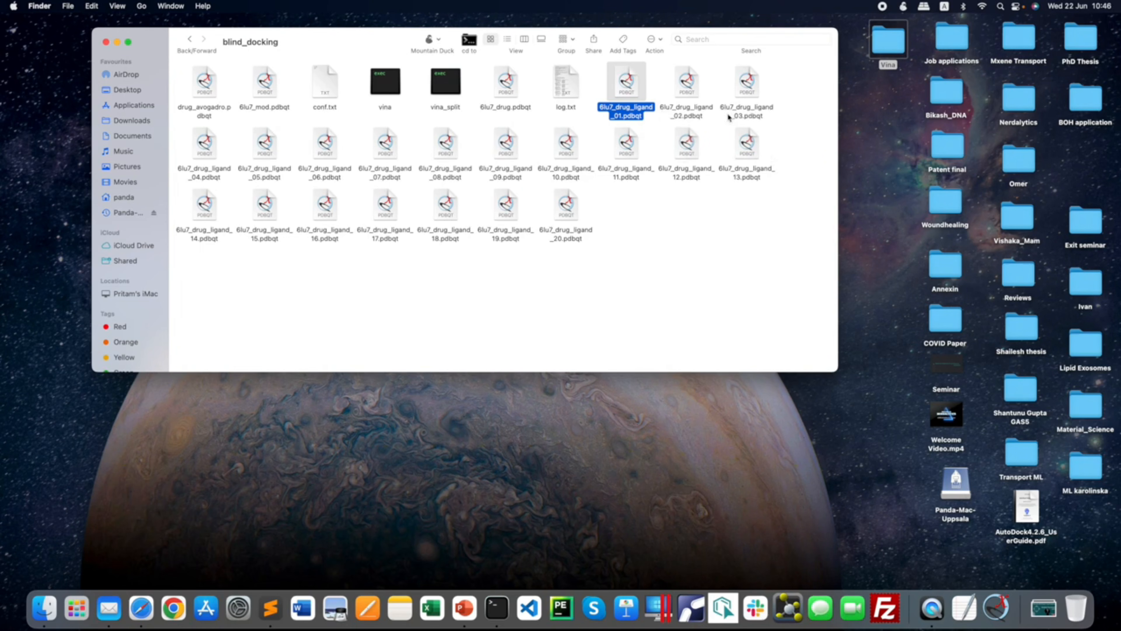
click(616, 220)
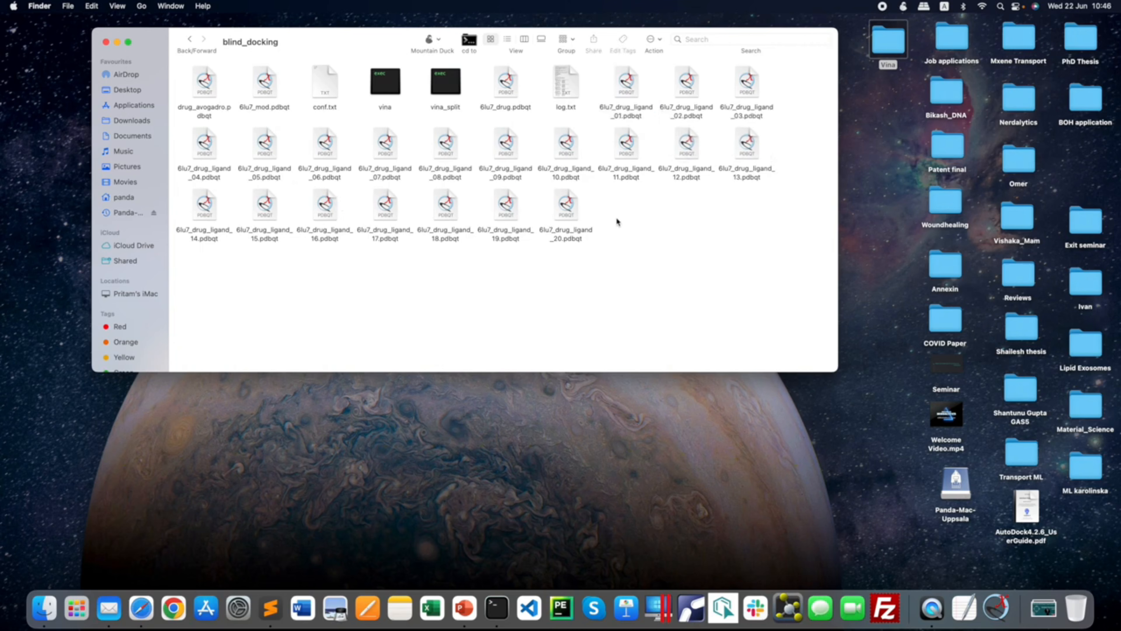
click(106, 43)
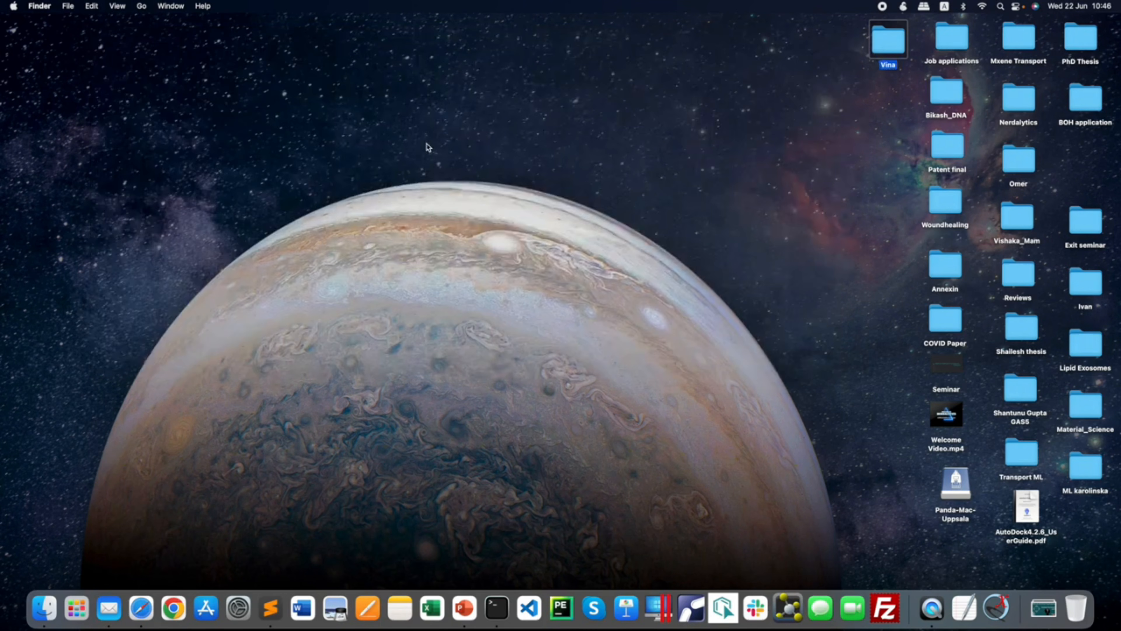